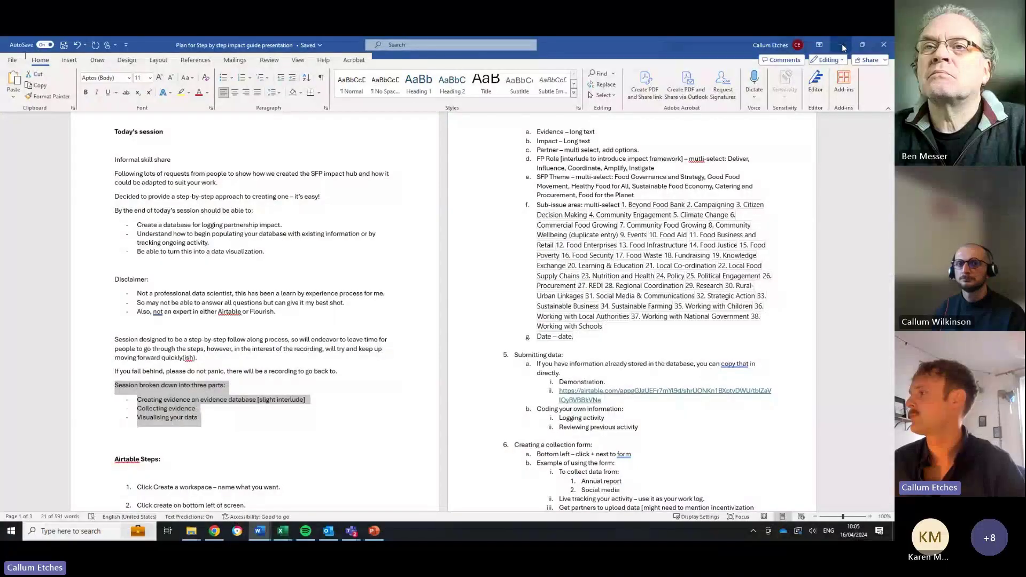
- Switch to the Airtable workspaces overview in the browser and move the session plan document off this screen
click(839, 44)
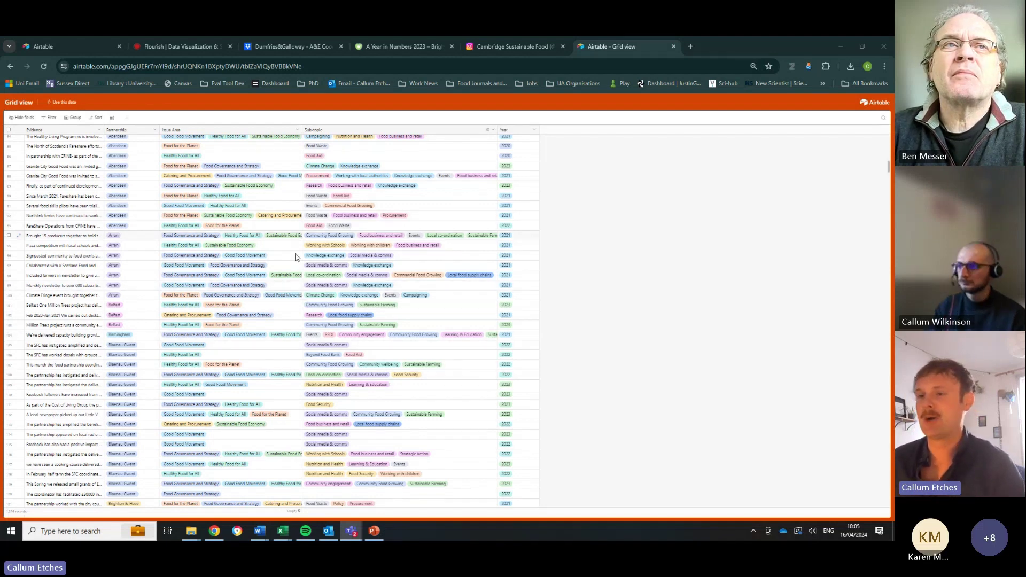
click(74, 49)
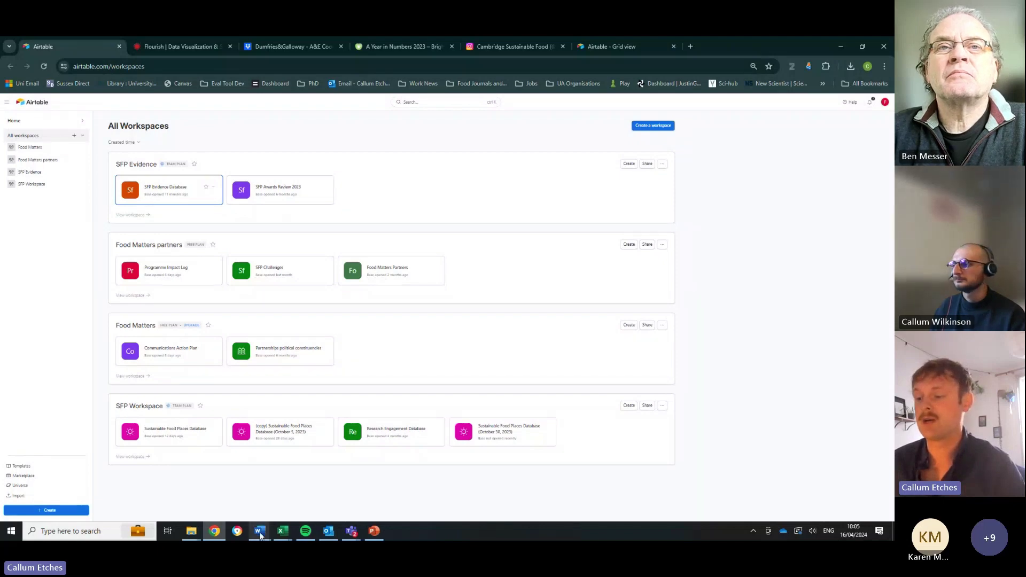
mouse_move(261, 535)
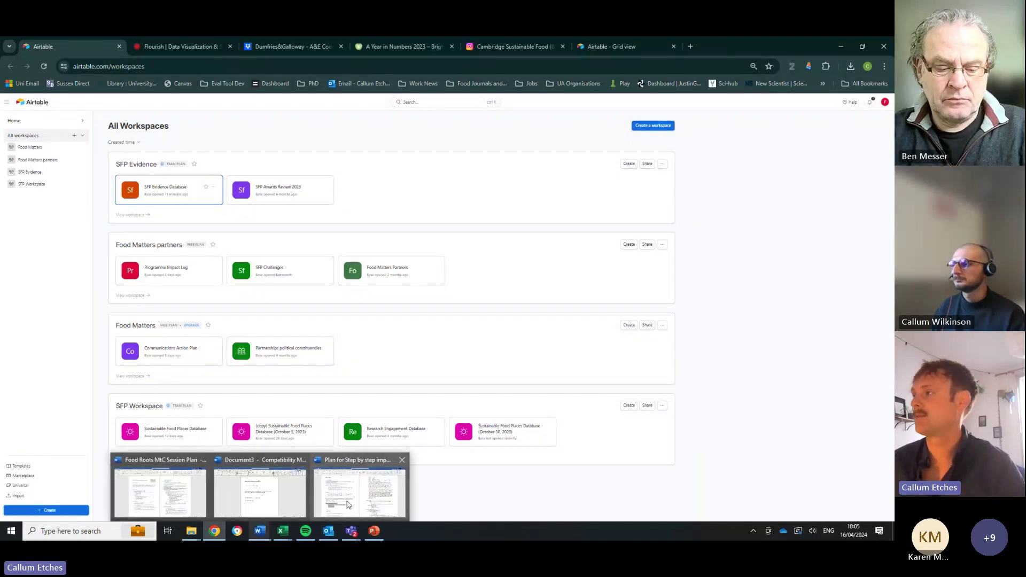
click(360, 491)
drag(713, 49, 894, 49)
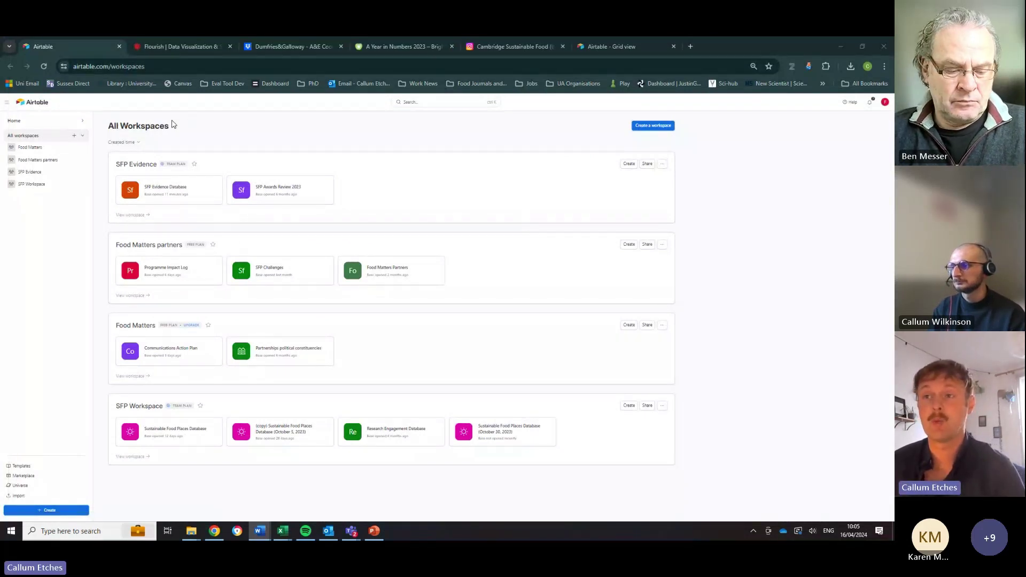
- Create a new workspace named "SFP Evidence Database example"
click(72, 137)
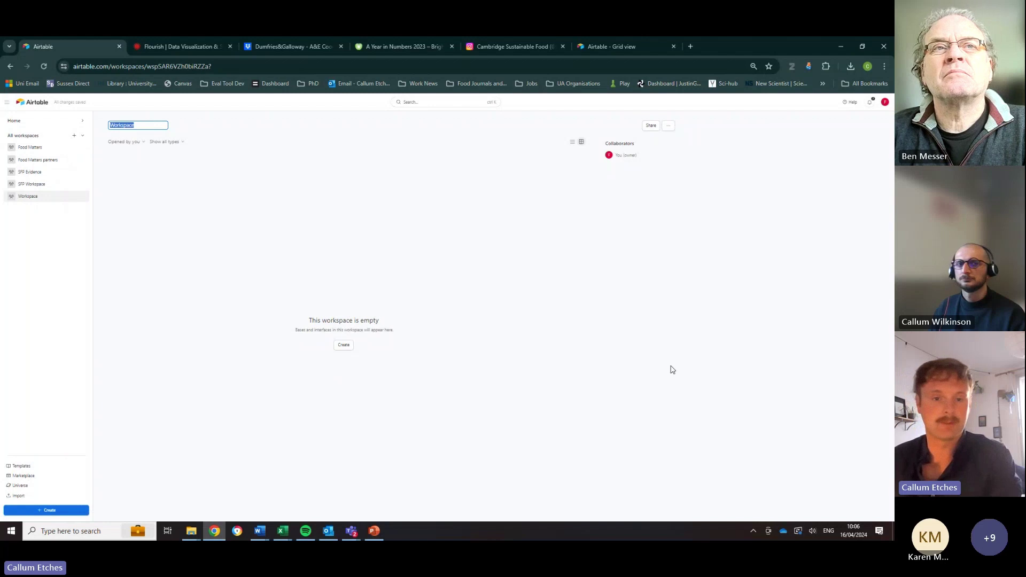
text(SFP Evid)
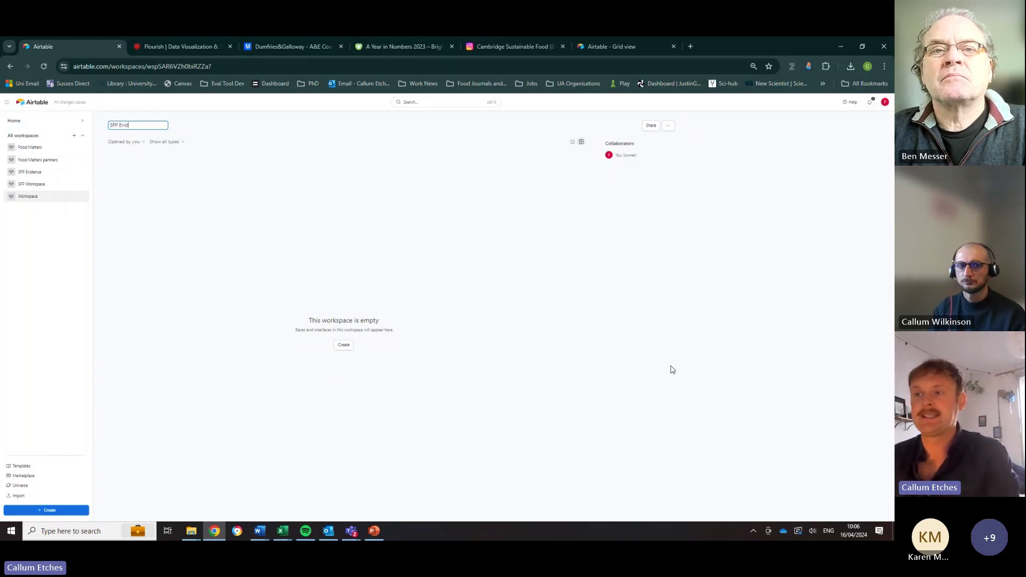
text(ence Database)
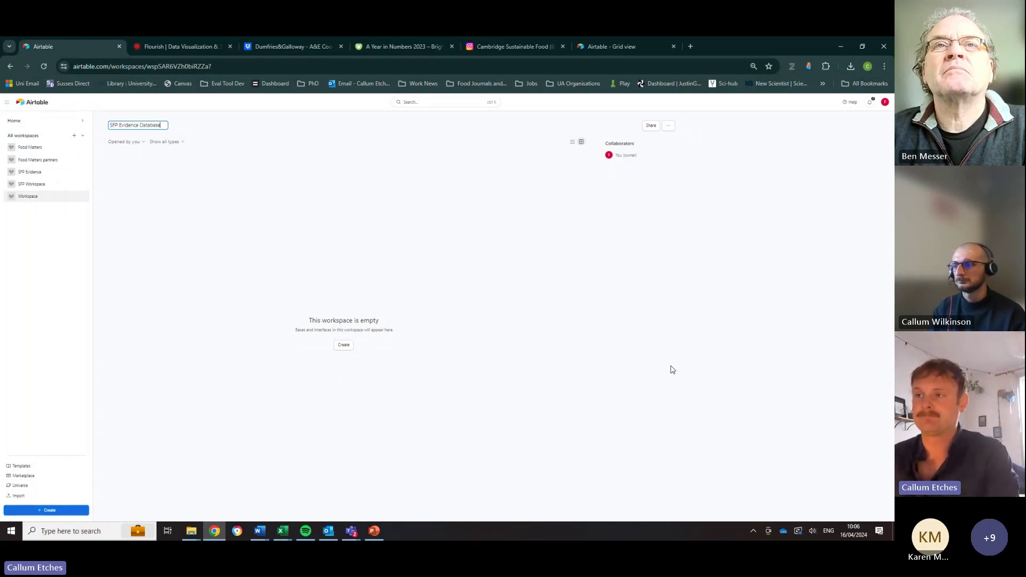
text( example)
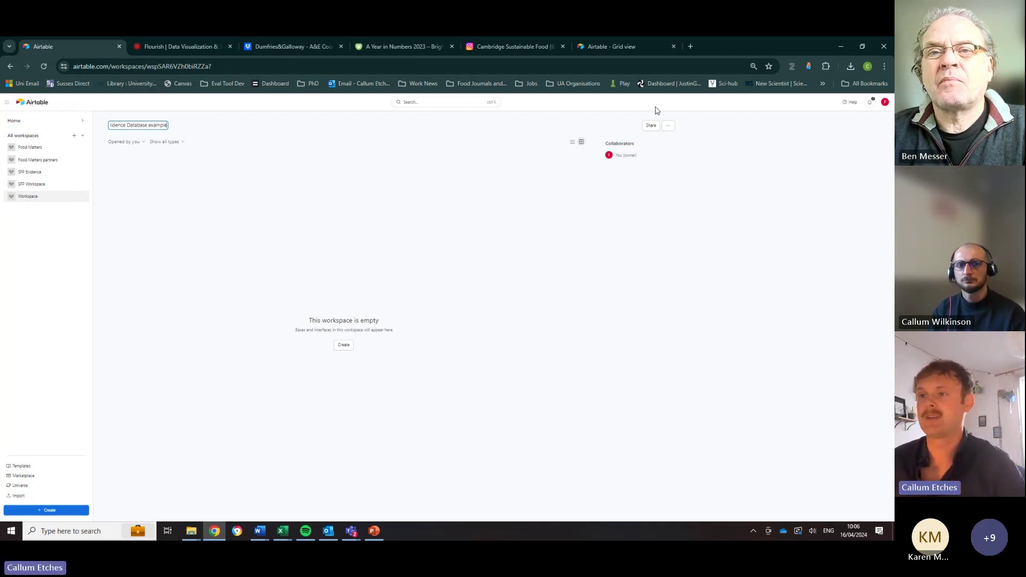
click(113, 165)
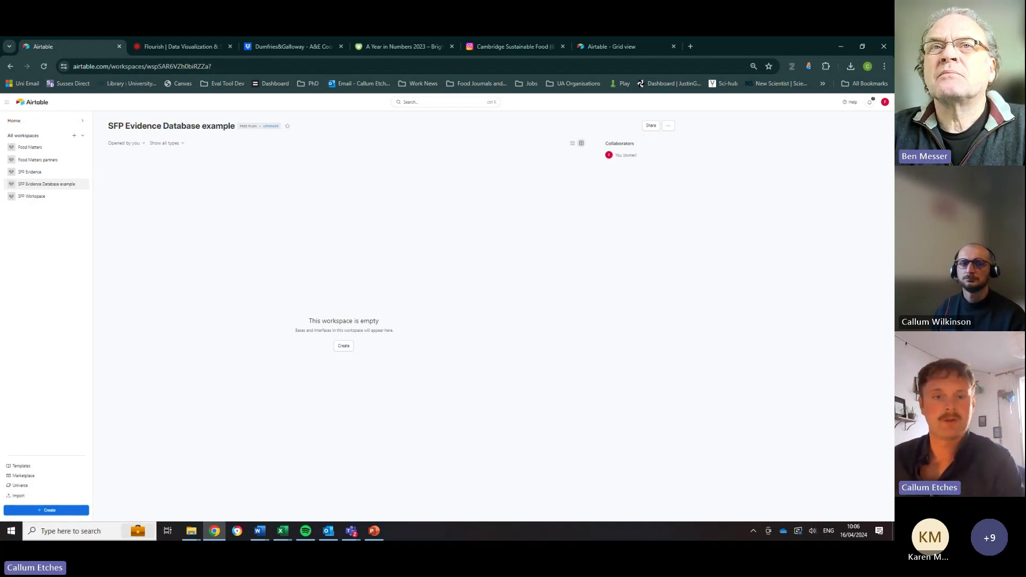
click(351, 531)
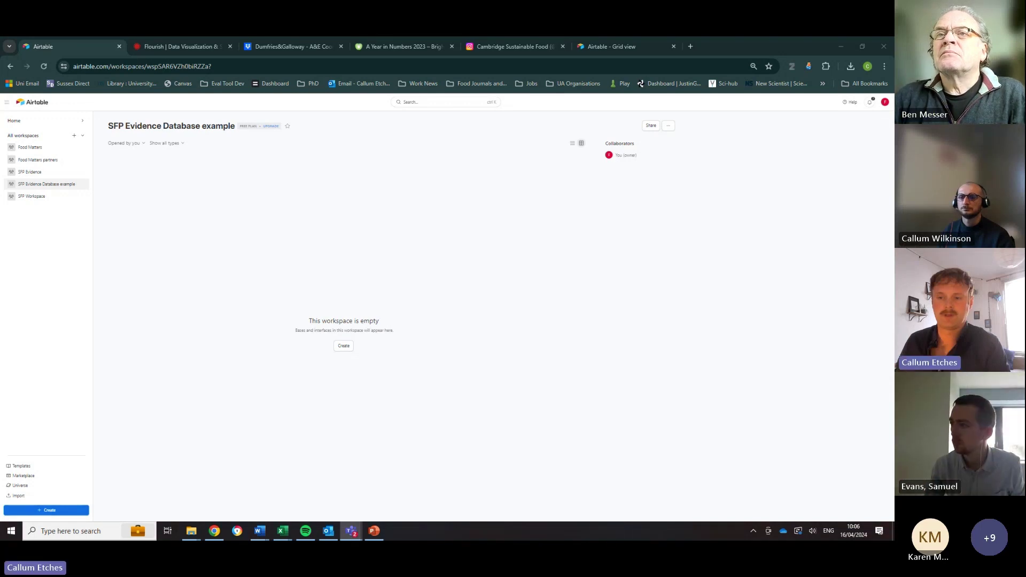
click(243, 209)
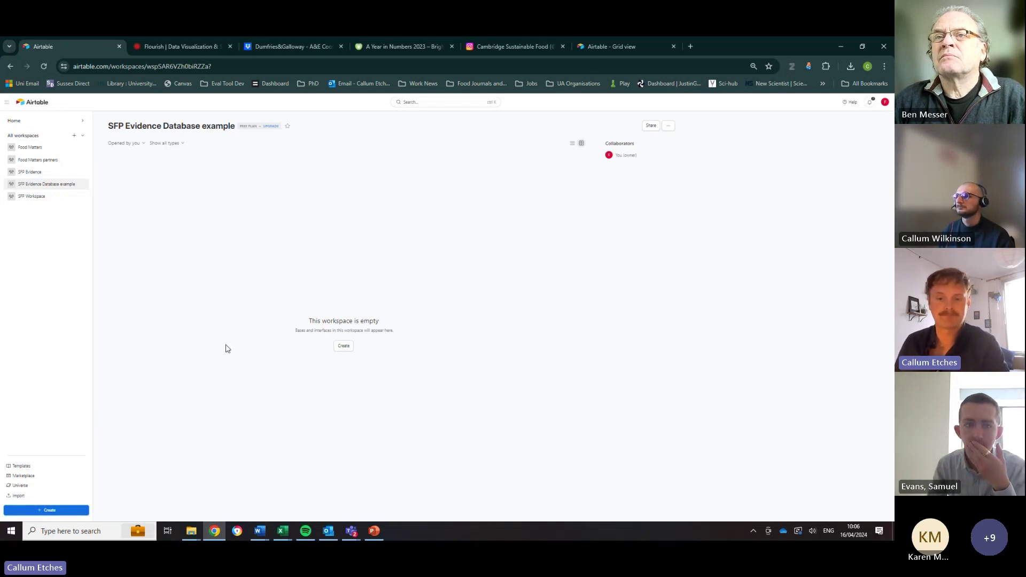
- Create a new base from scratch in the SFP Evidence Database example workspace
click(62, 511)
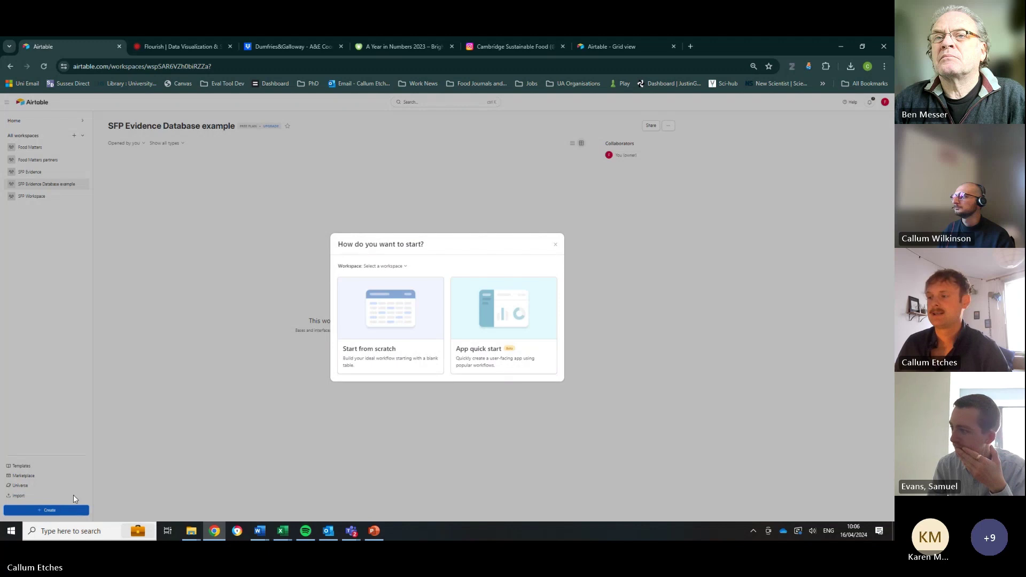
click(397, 266)
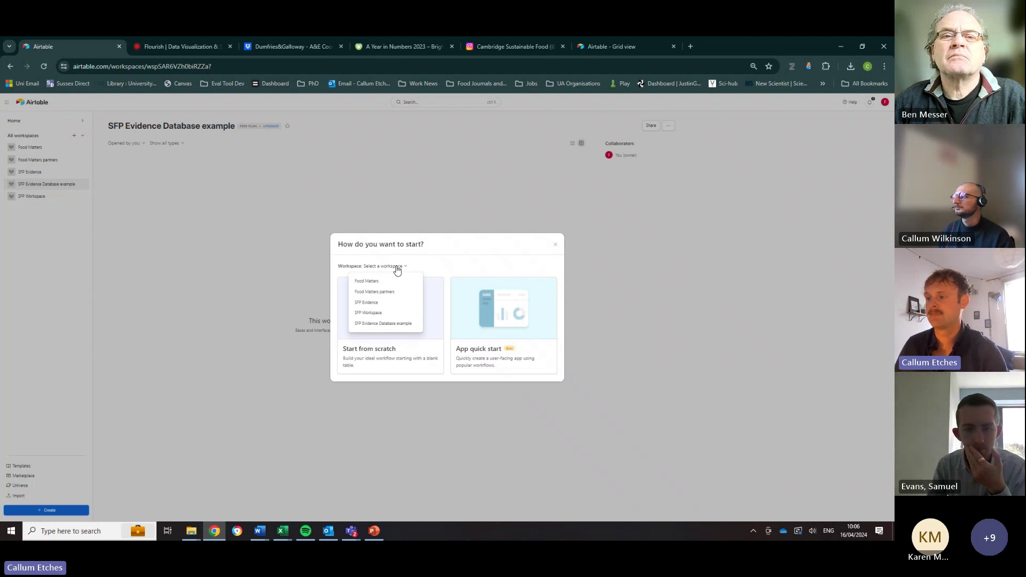
click(396, 324)
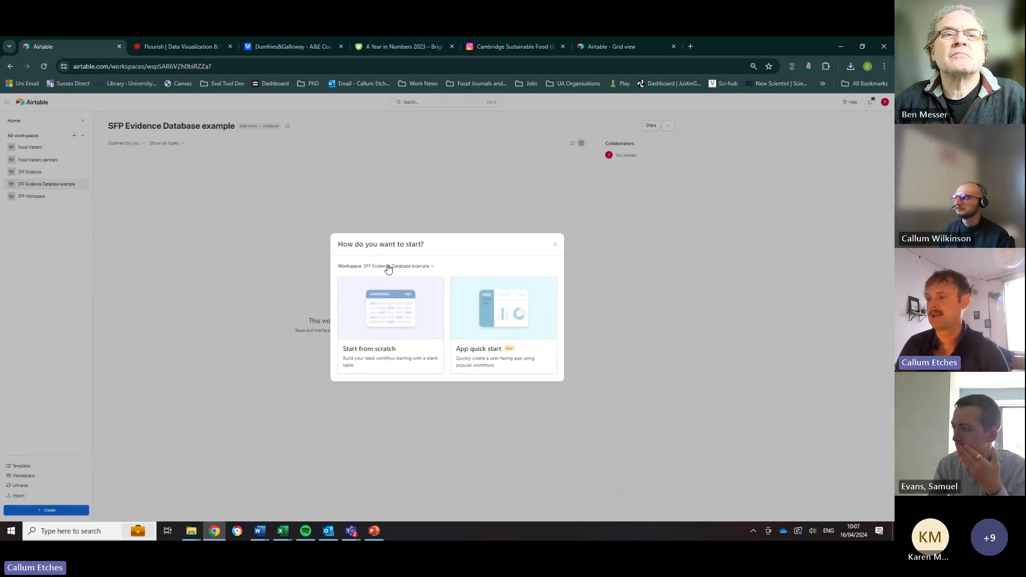
click(378, 304)
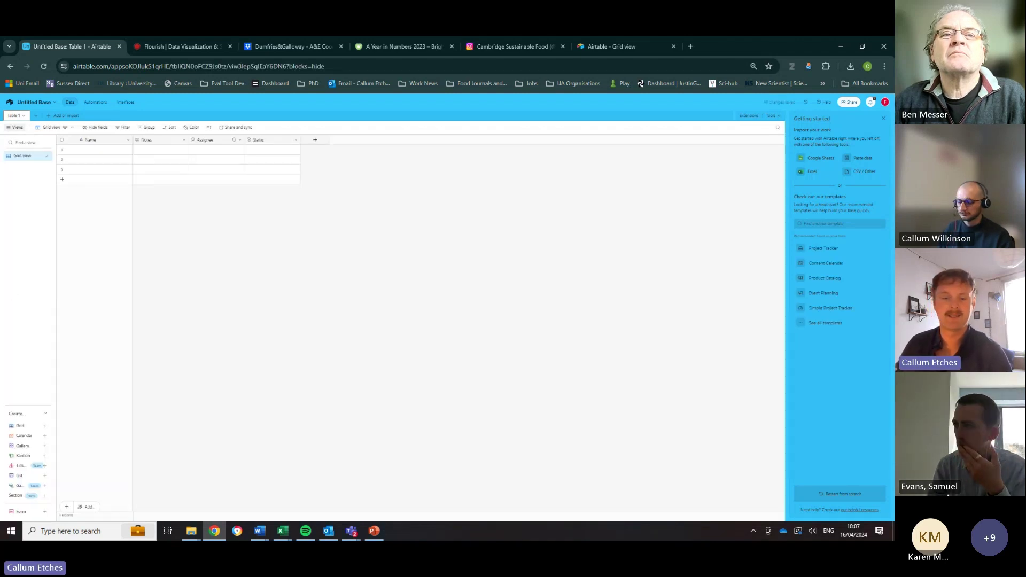
key(alt+Tab)
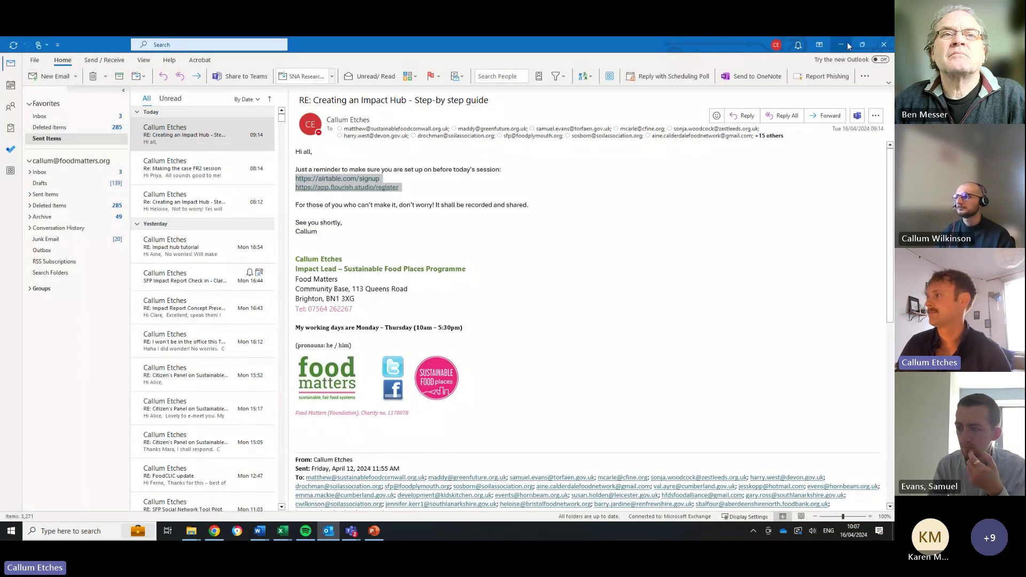
key(alt+Tab)
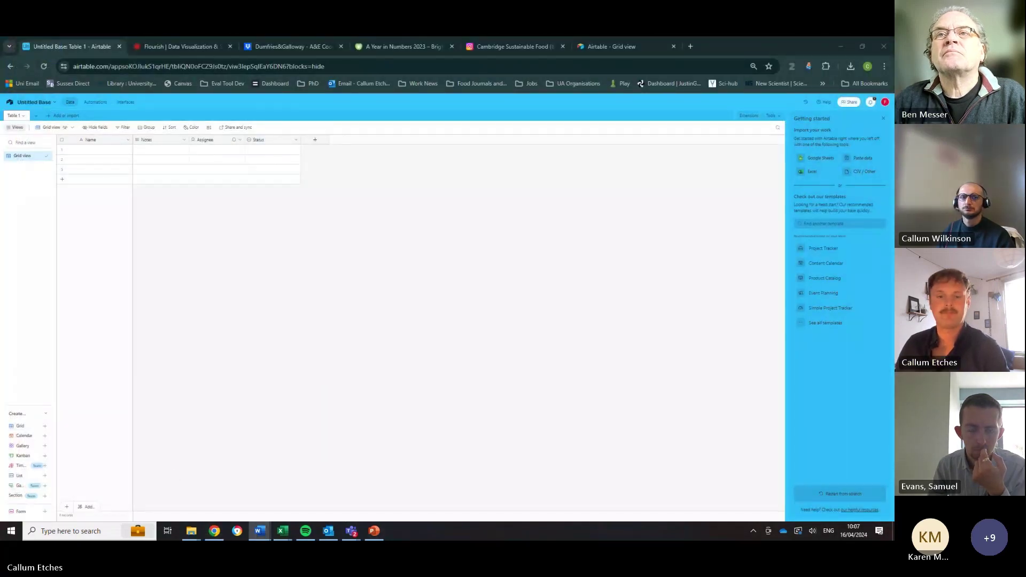
click(292, 307)
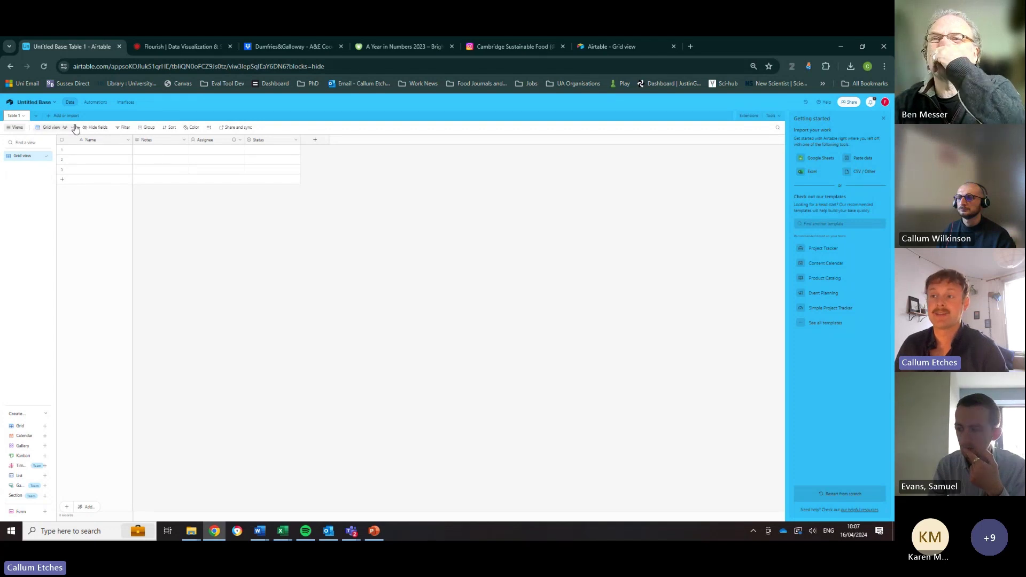
- Rename the table's primary Name field to "Evidence" and set its field type to Long text
click(89, 140)
double_click(89, 140)
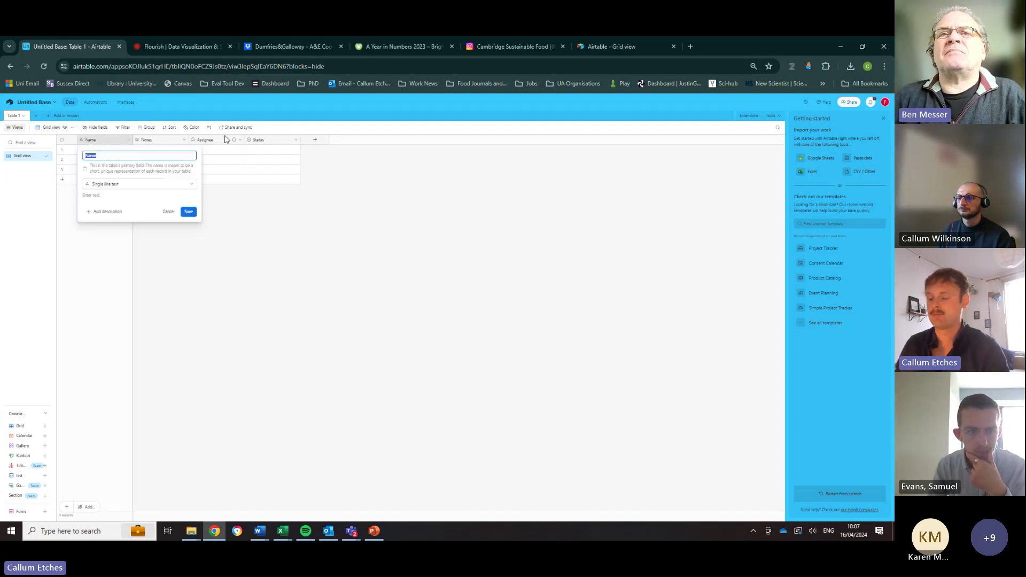
text(Evidence)
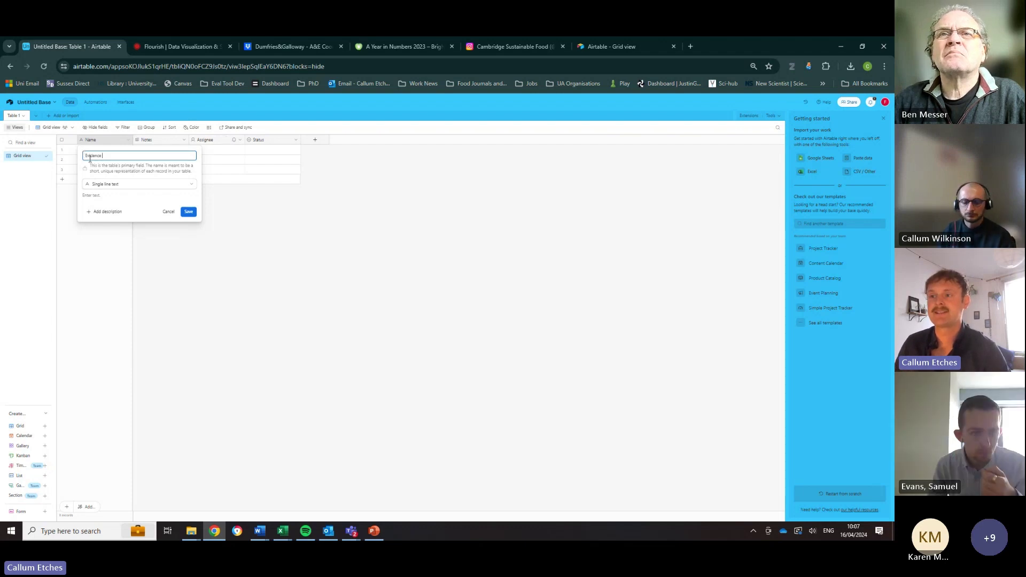
click(140, 185)
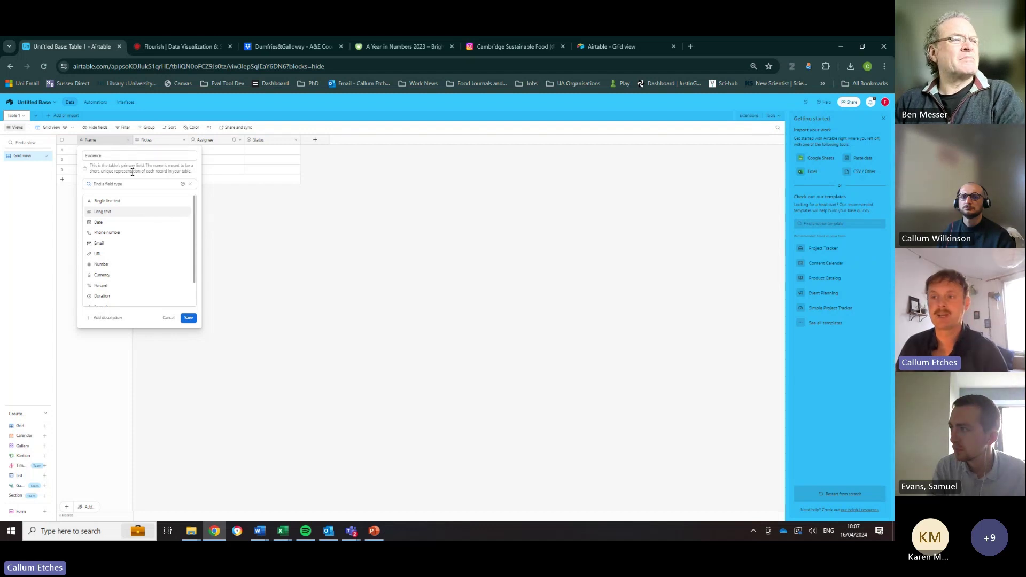
click(124, 212)
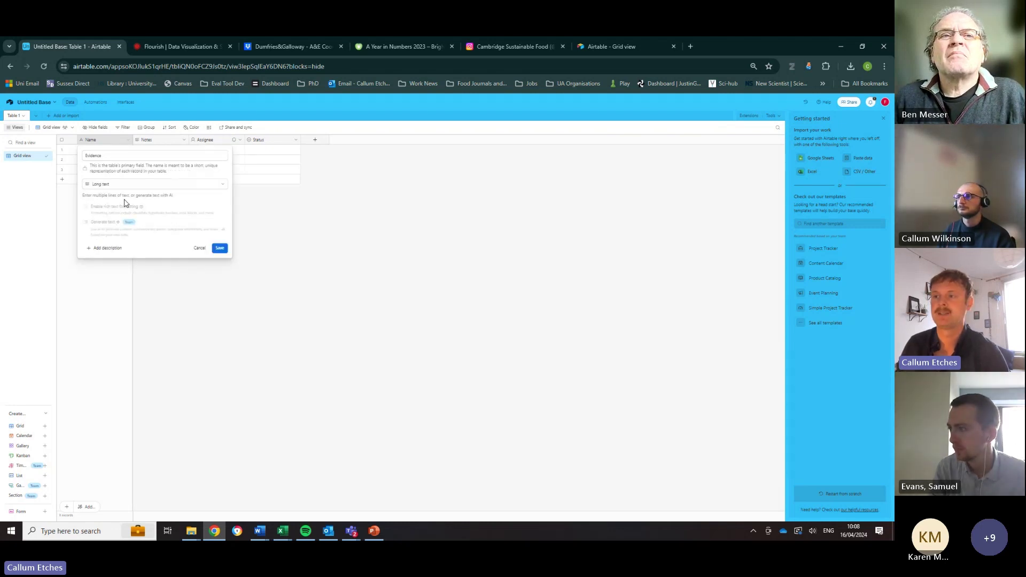
click(220, 248)
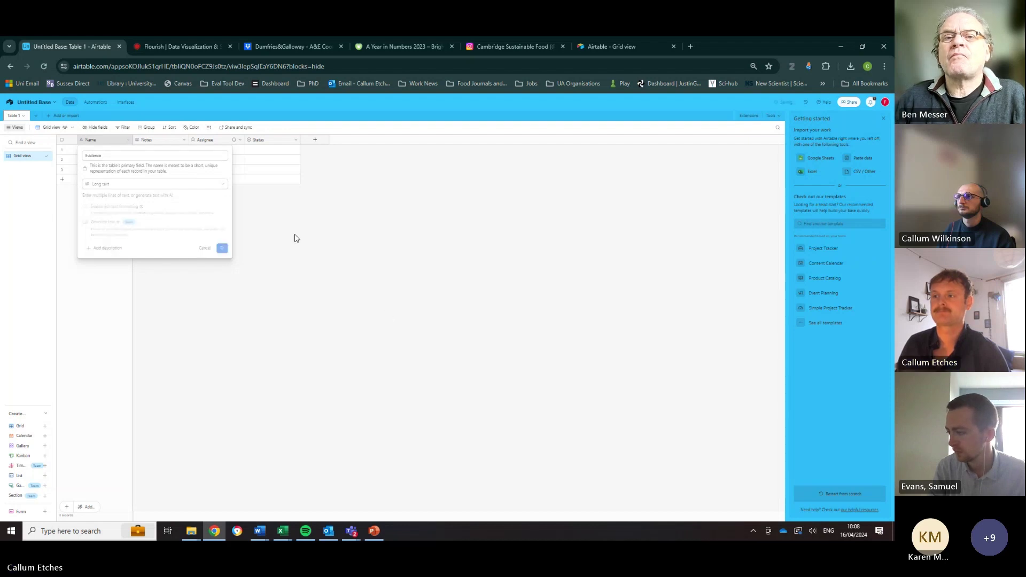
- Widen the Evidence column moderately and enter "Partnership evidence" in the first record's Evidence cell
drag(133, 138, 239, 144)
click(178, 151)
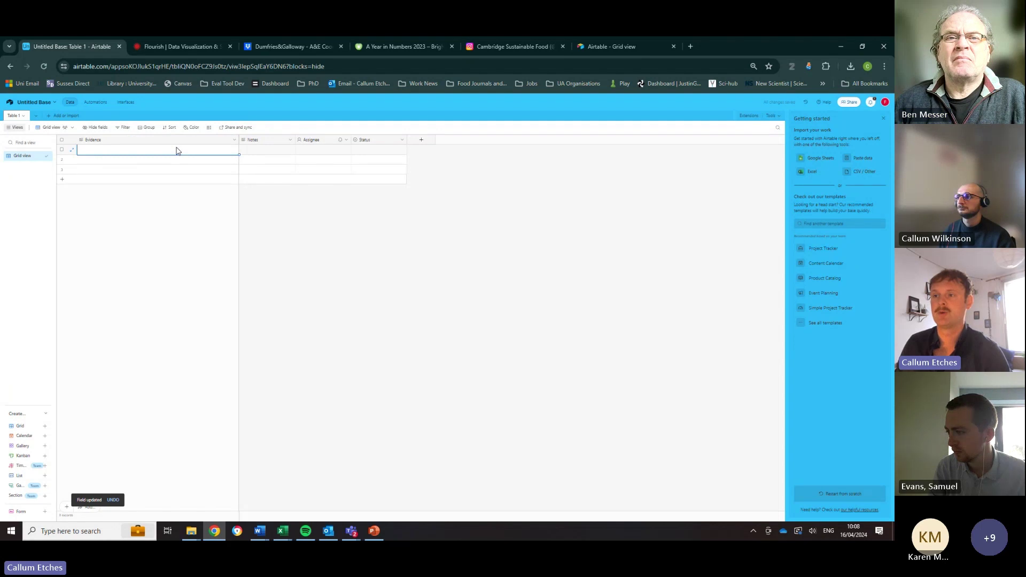
click(182, 153)
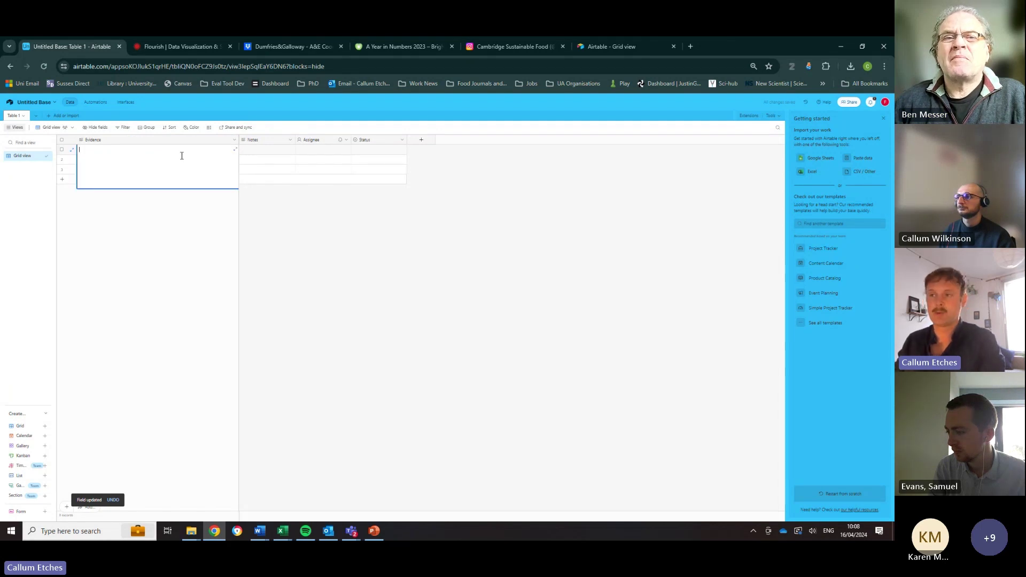
text(PArtne)
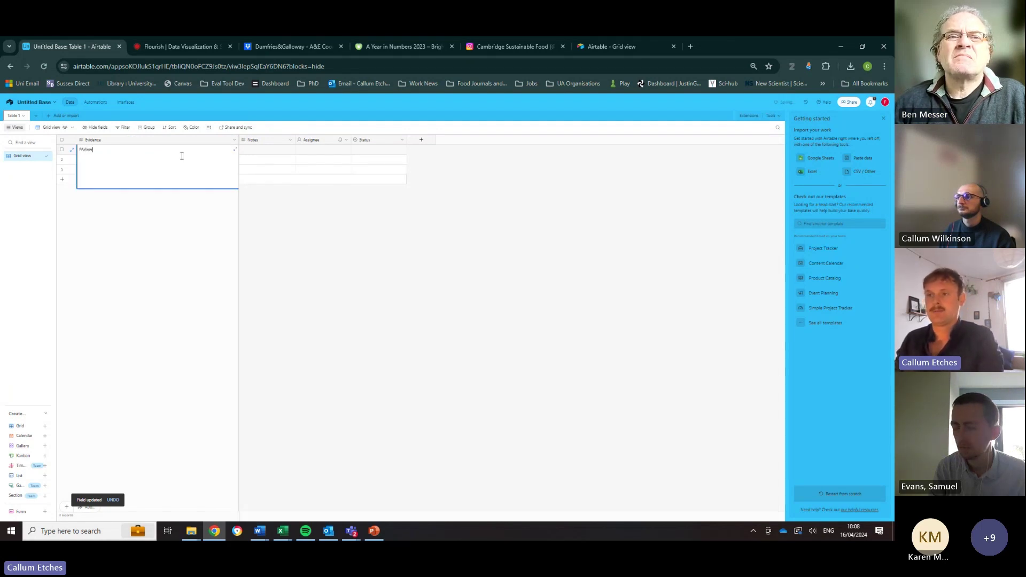
text(rship evidence)
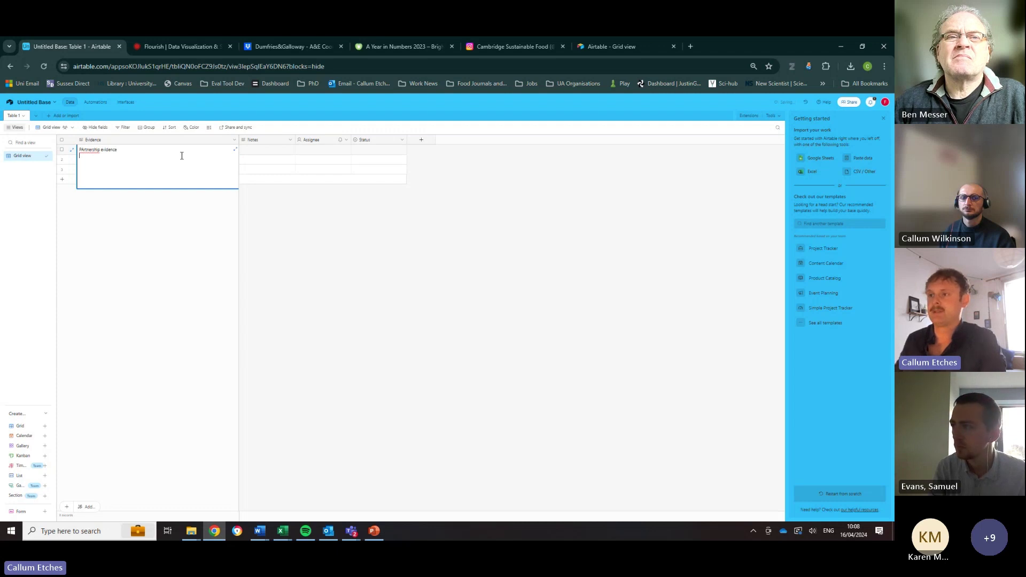
click(81, 150)
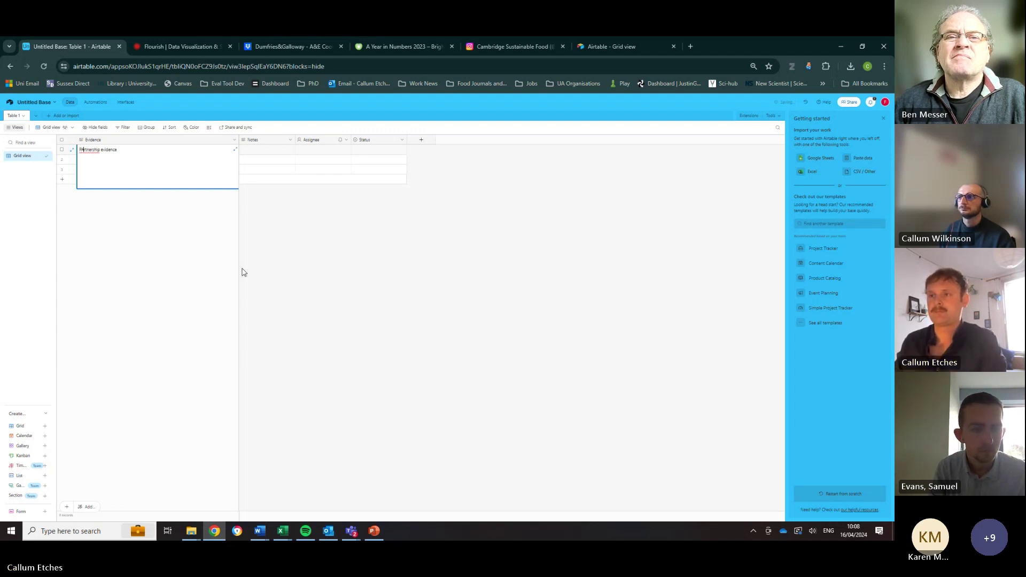
key(Return)
key(BackSpace)
key(Escape)
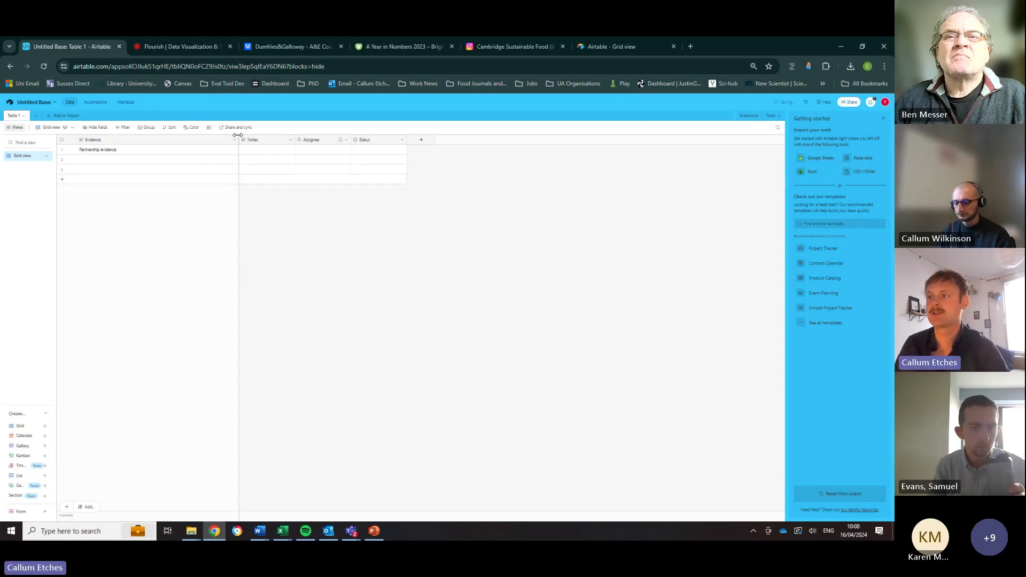
drag(238, 139, 187, 140)
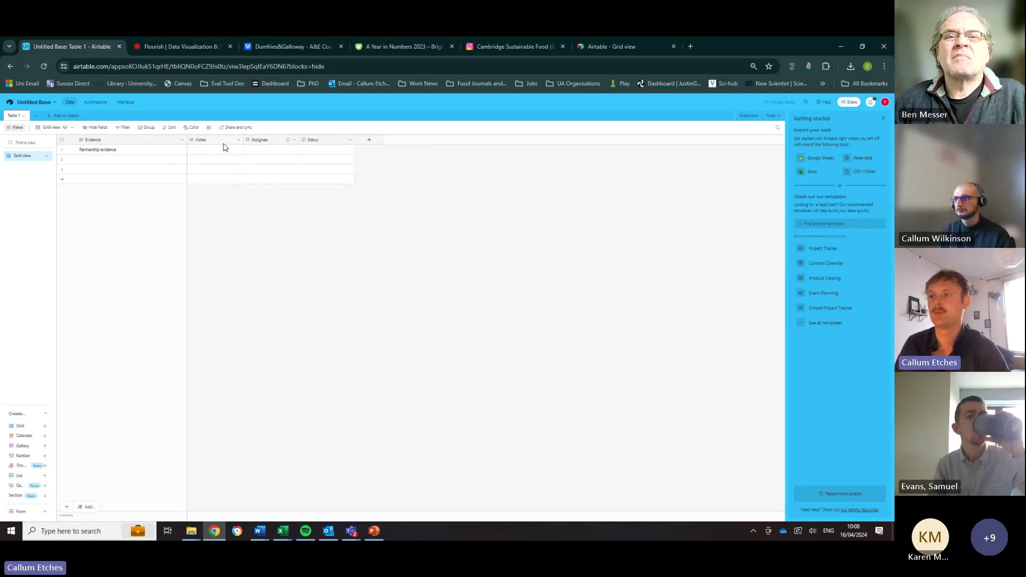
- Rename the Notes field to "Impact" with Long text as its field type
double_click(227, 141)
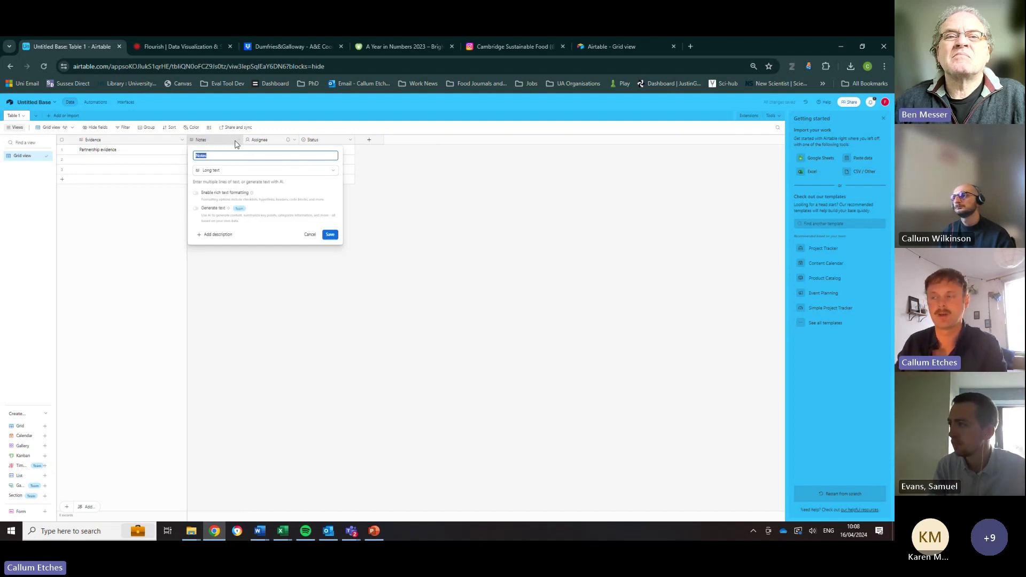
text(IMpact)
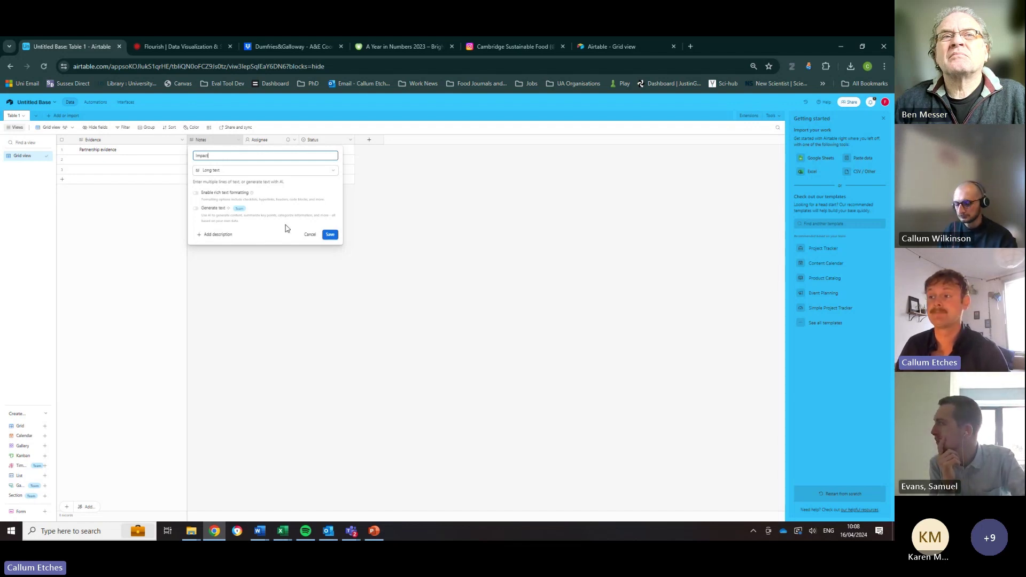
click(240, 170)
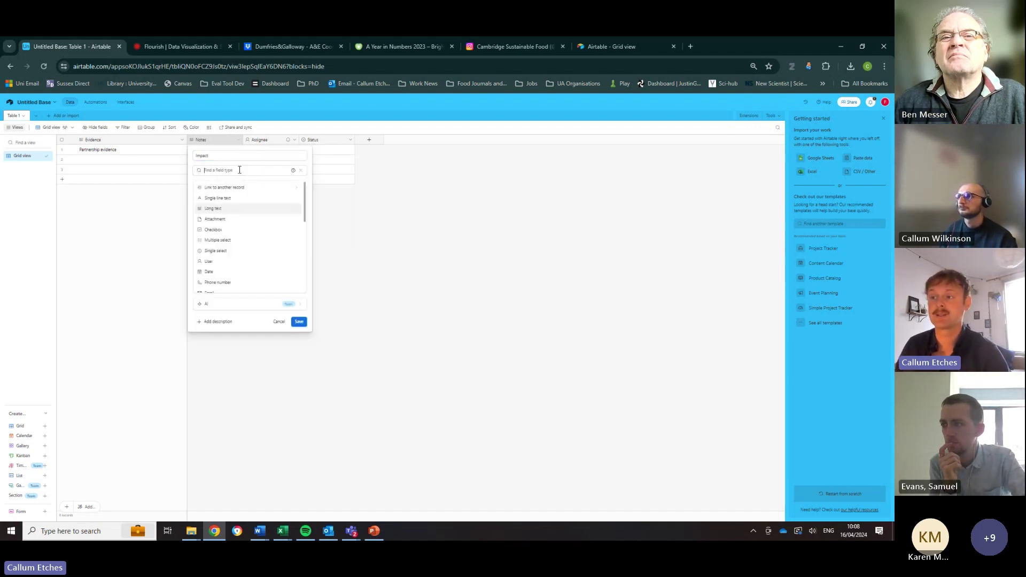
click(235, 212)
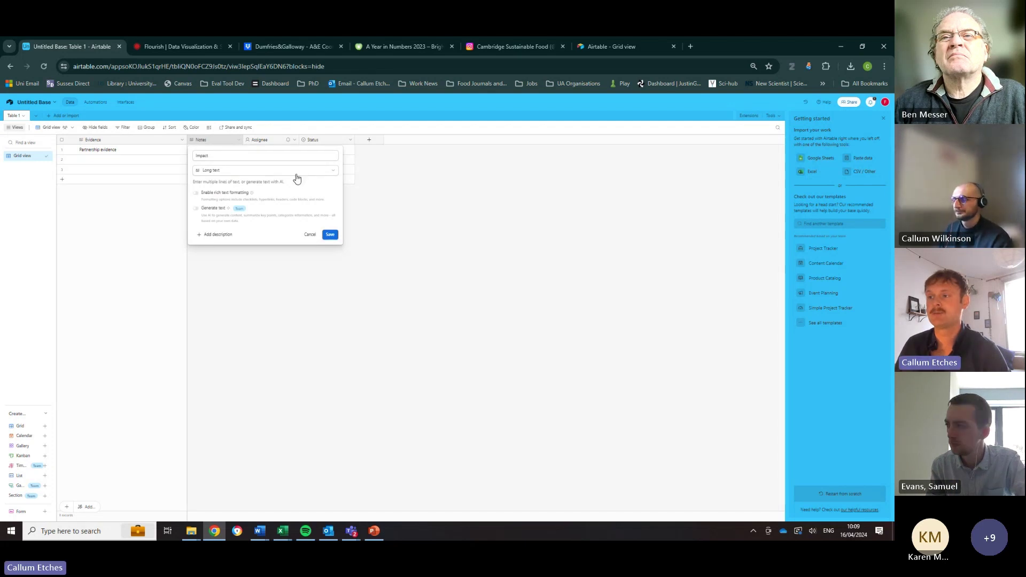
click(330, 235)
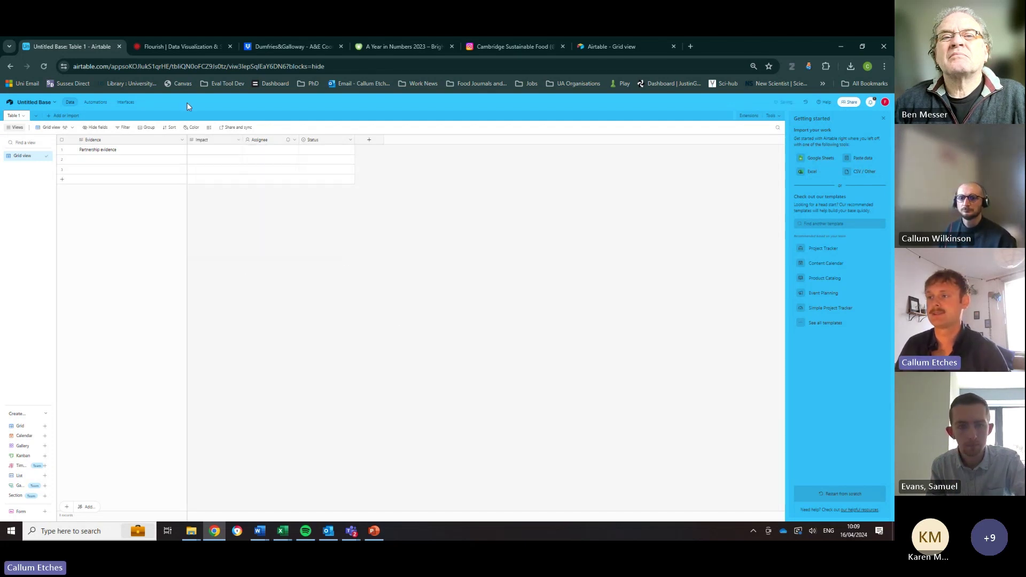
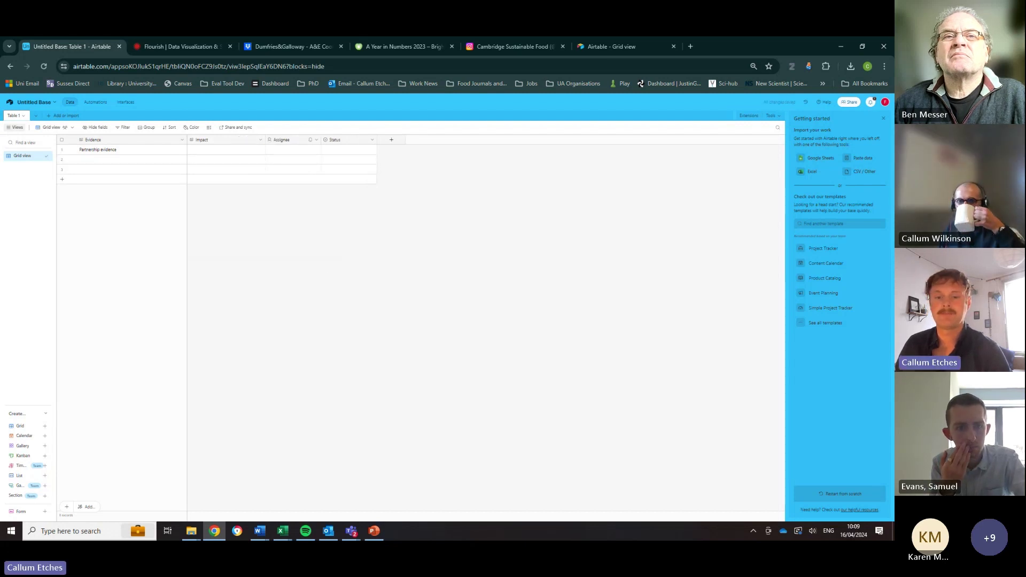
- Rename the Assignee field to "Partner" and change its field type to Multiple select
double_click(297, 139)
text(fartner)
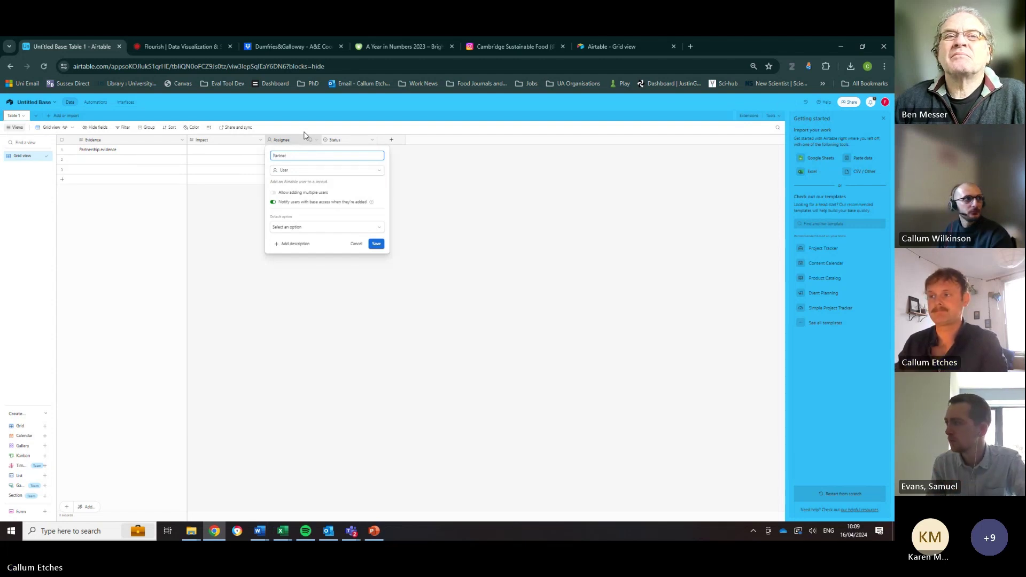
key(Return)
click(317, 141)
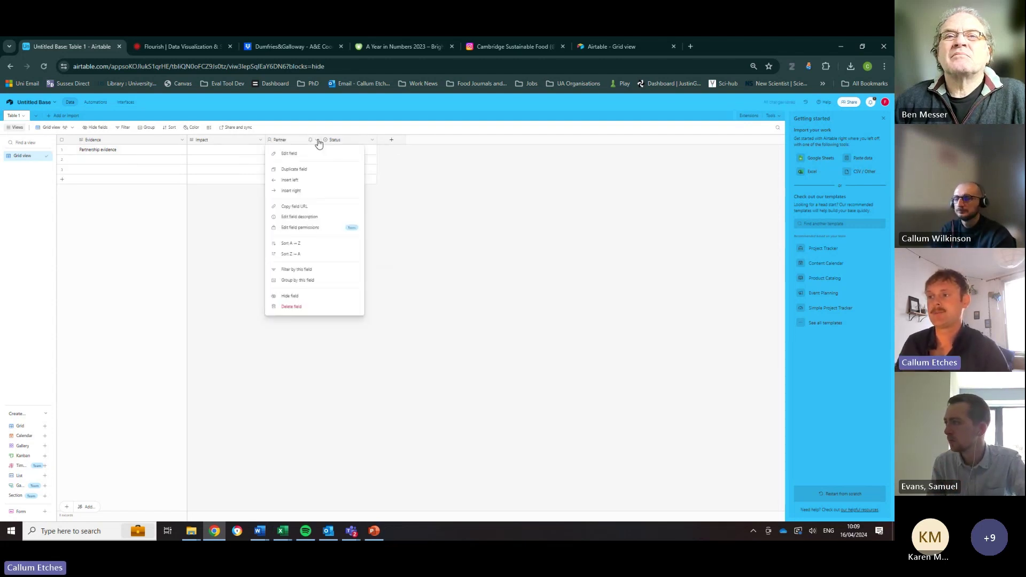
click(289, 154)
click(292, 172)
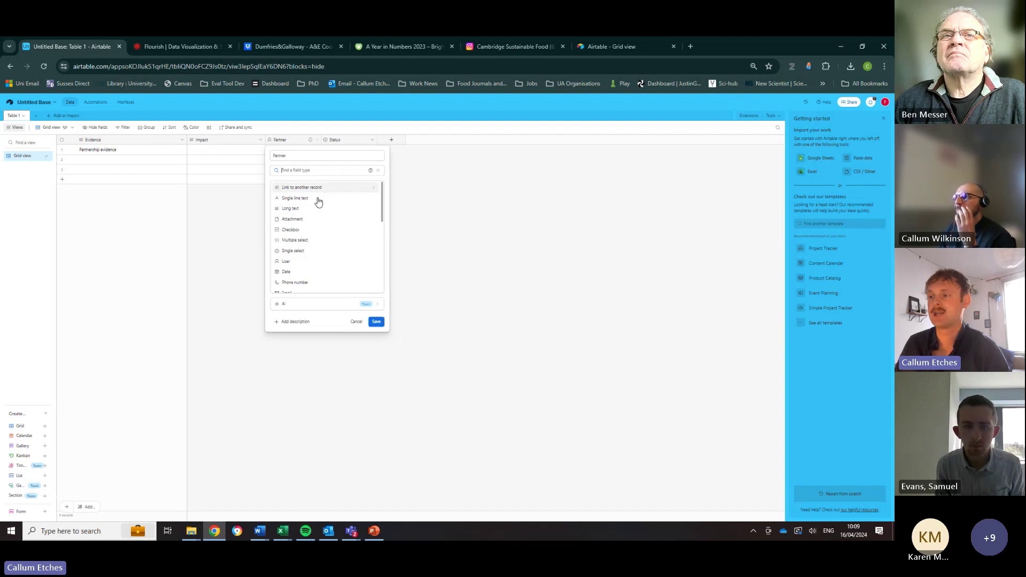
scroll(316, 244, down, 3)
scroll(326, 245, up, 3)
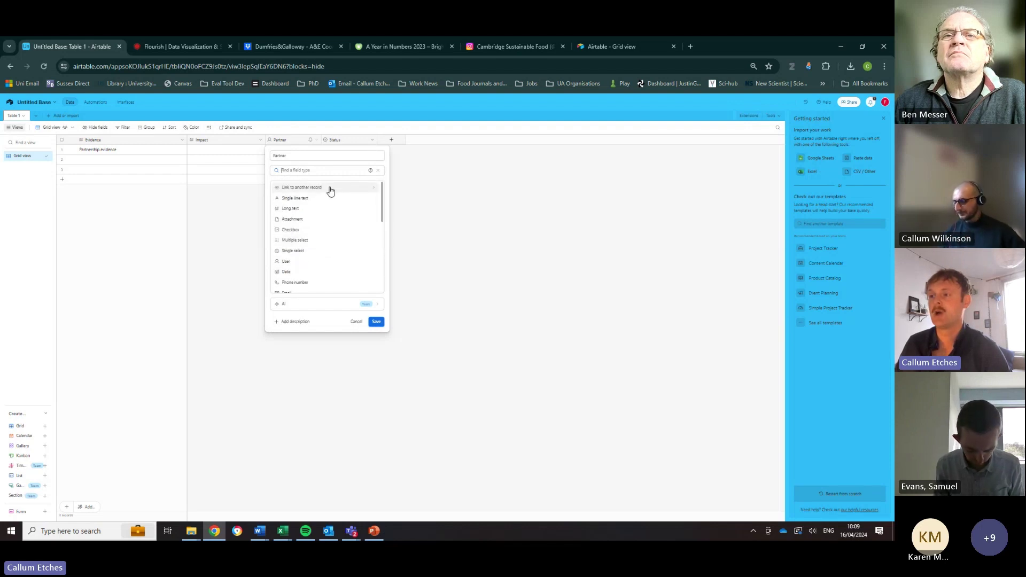
click(314, 245)
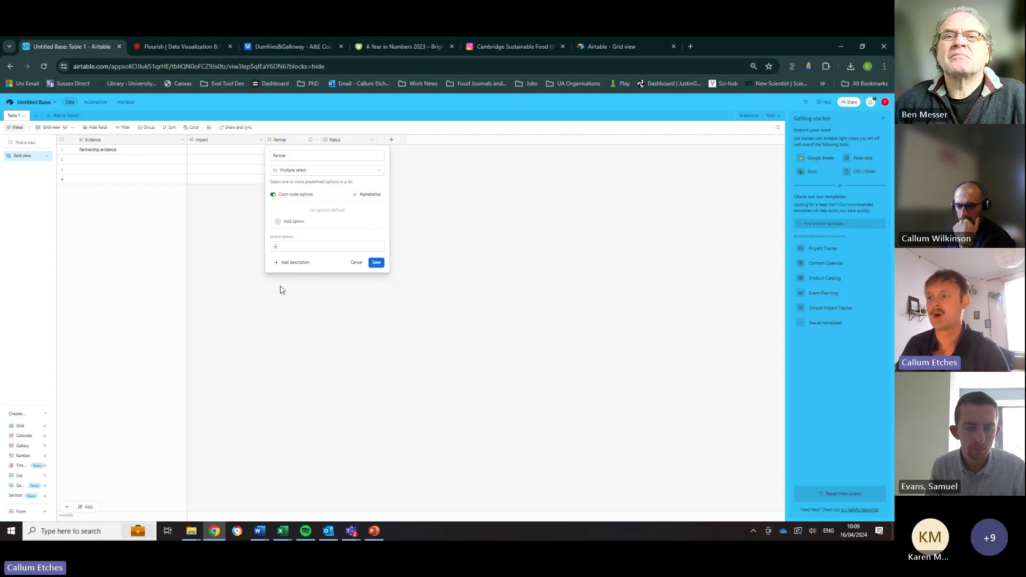
- Add the options "Food Partnership", "Charity x", "Charity y" and "Charity z" to the Partner field
click(294, 222)
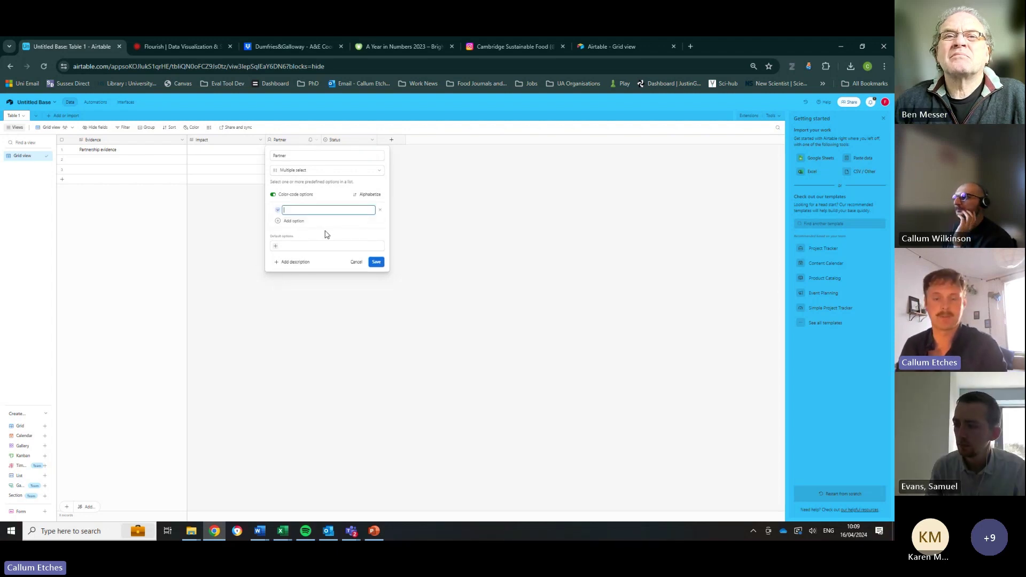
text(Food P)
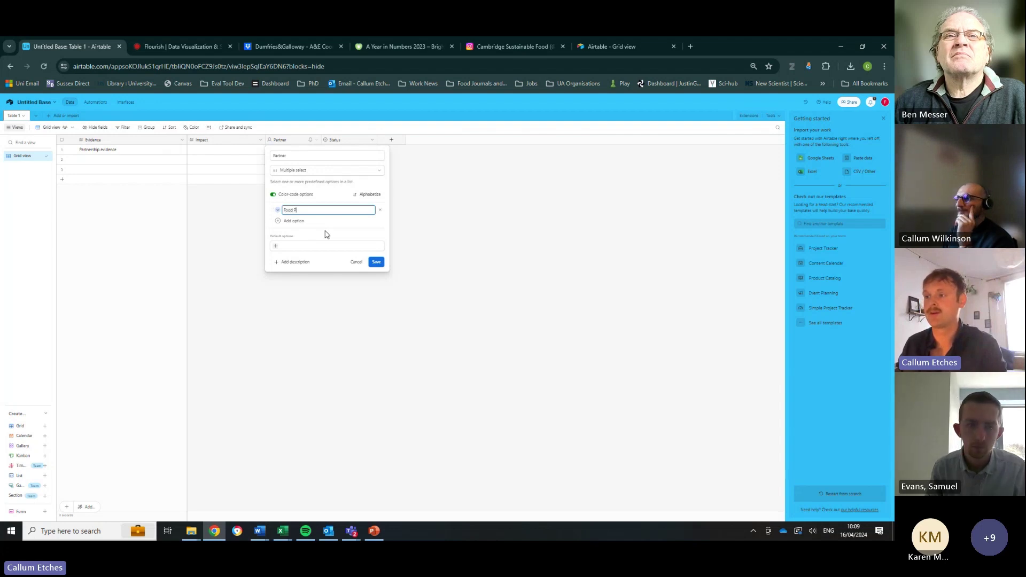
text(artnership)
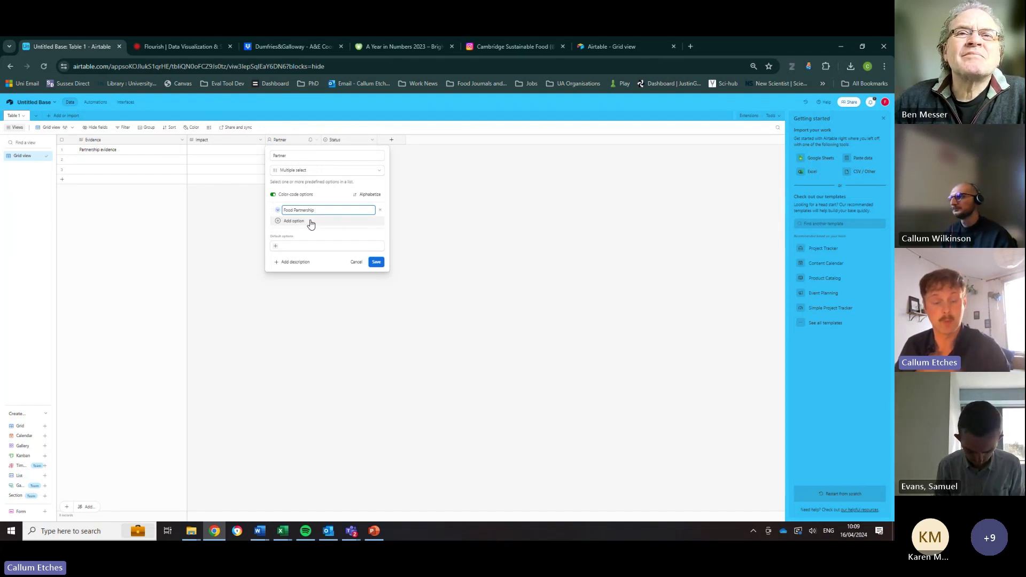
click(311, 222)
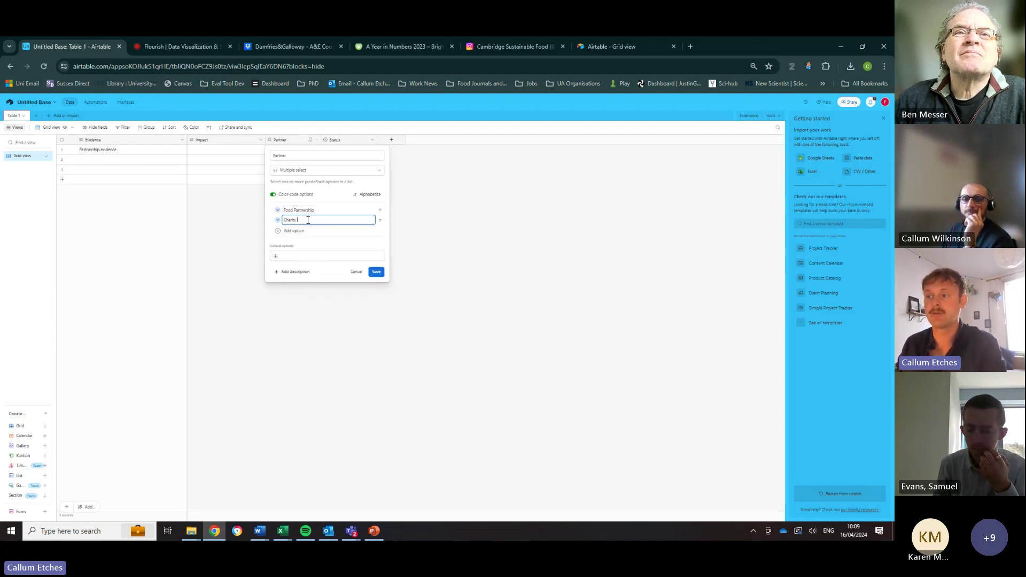
text(Charity)
key(Return)
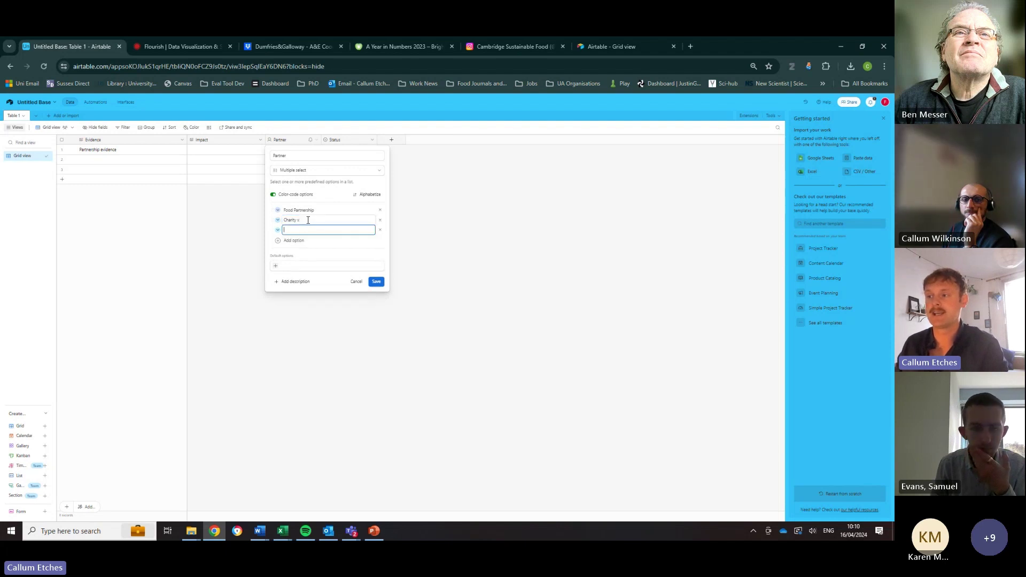
text(Charity y)
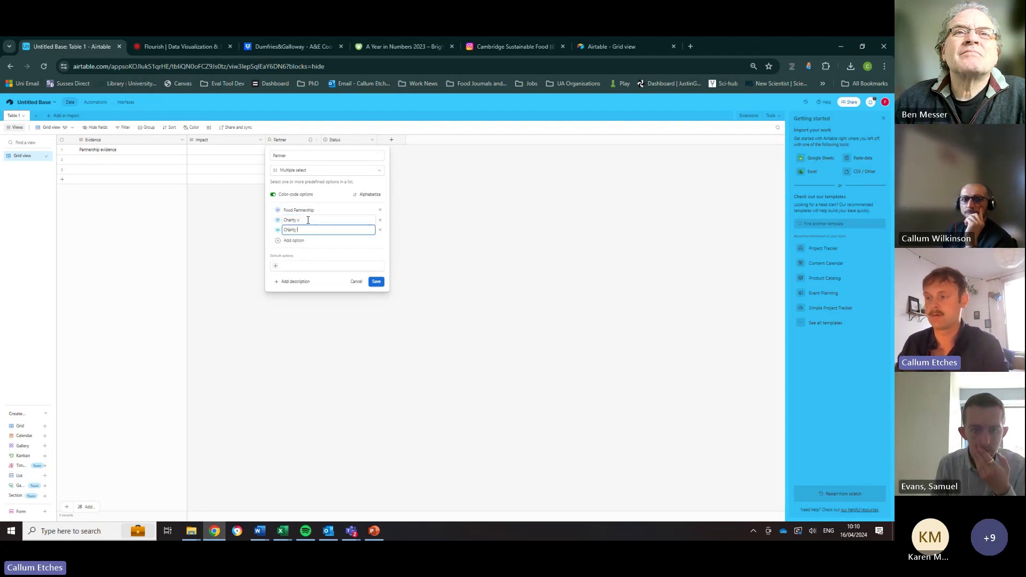
key(Return)
text(Char)
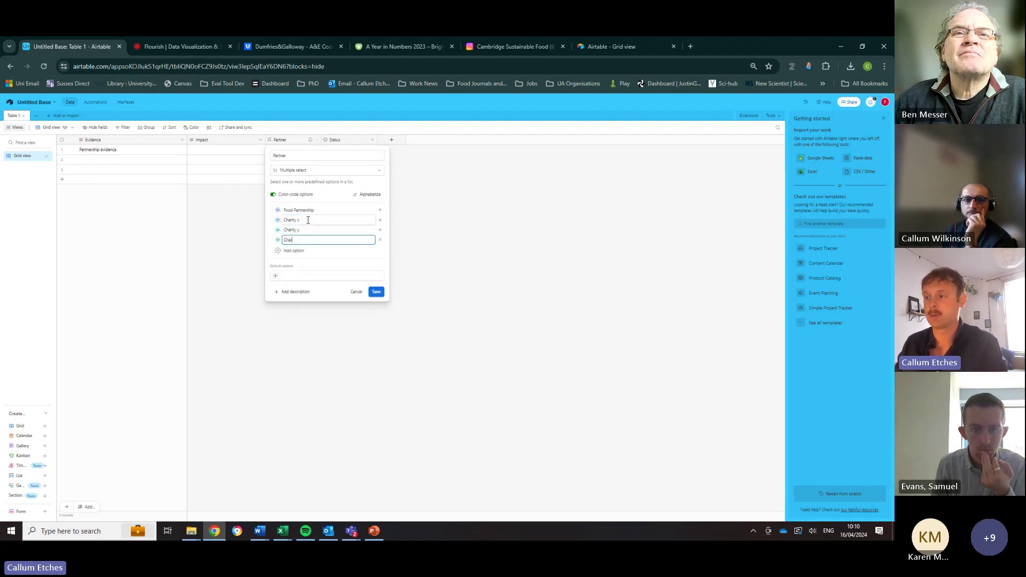
text(ity z)
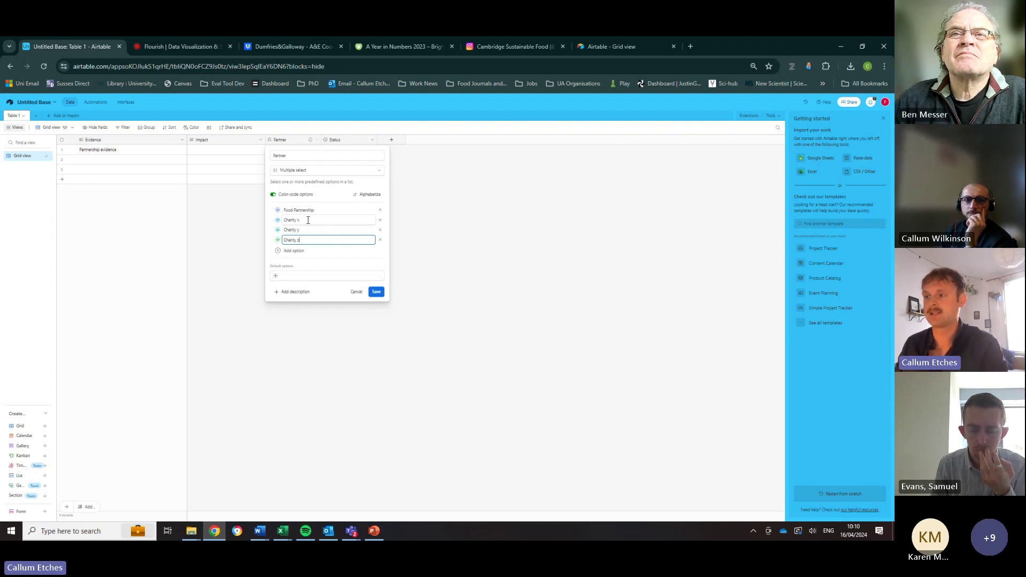
- Add "Local authority" and "Food Bank" as further Partner options and save the field
key(Return)
text(Local a)
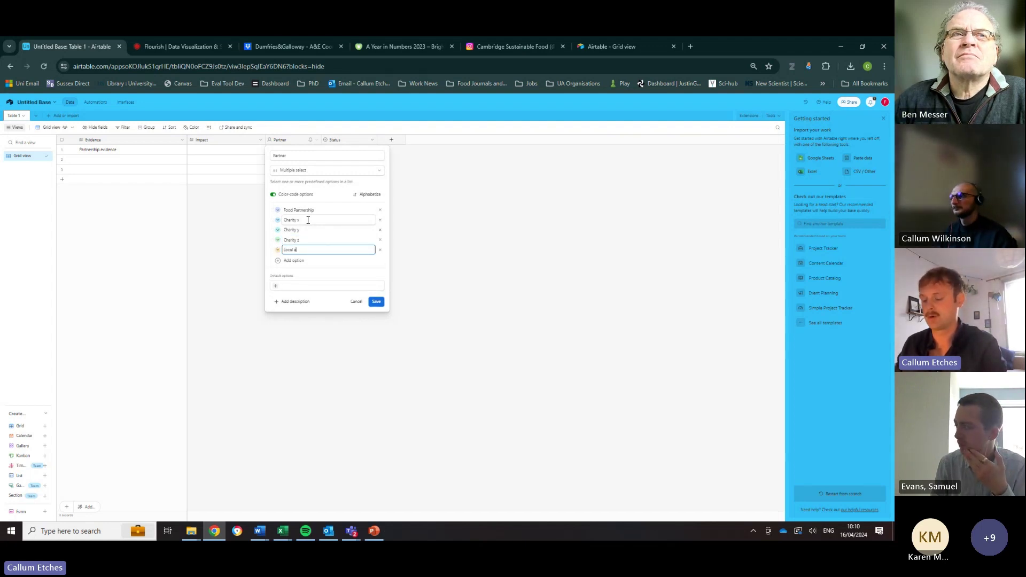
text(uthority)
key(Return)
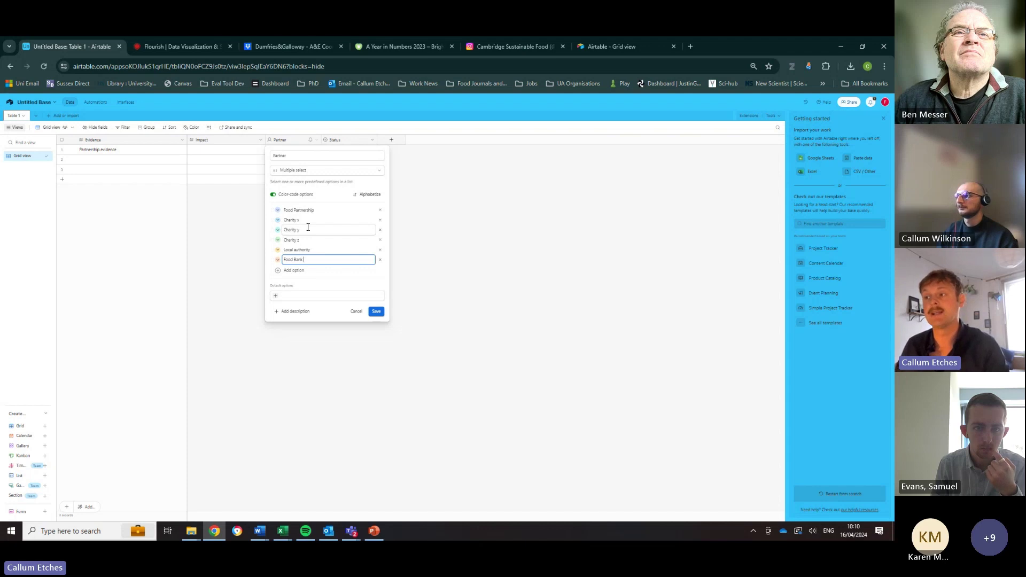
click(375, 312)
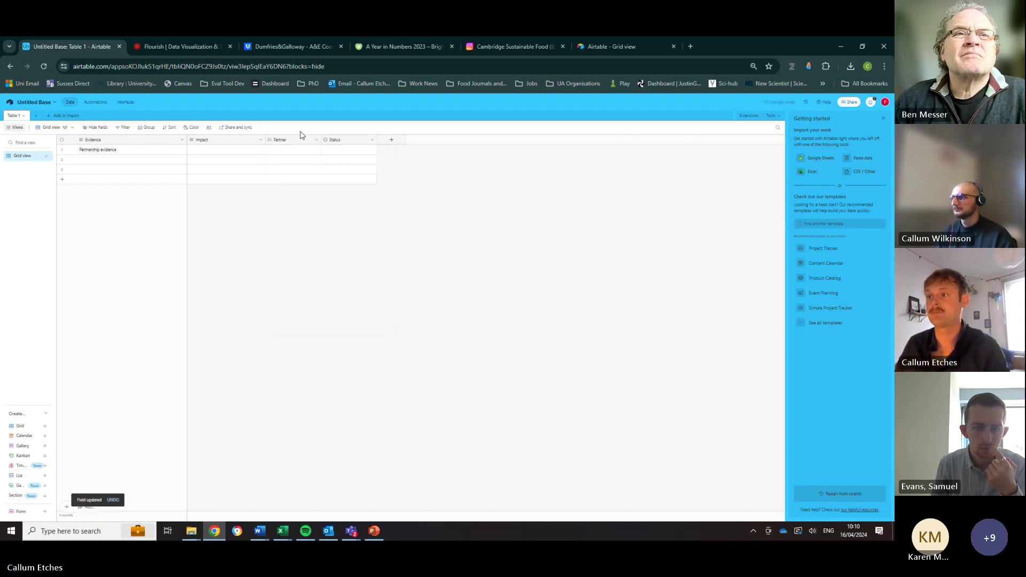
- Enter "Example" in the first record's Impact cell
click(240, 150)
click(239, 150)
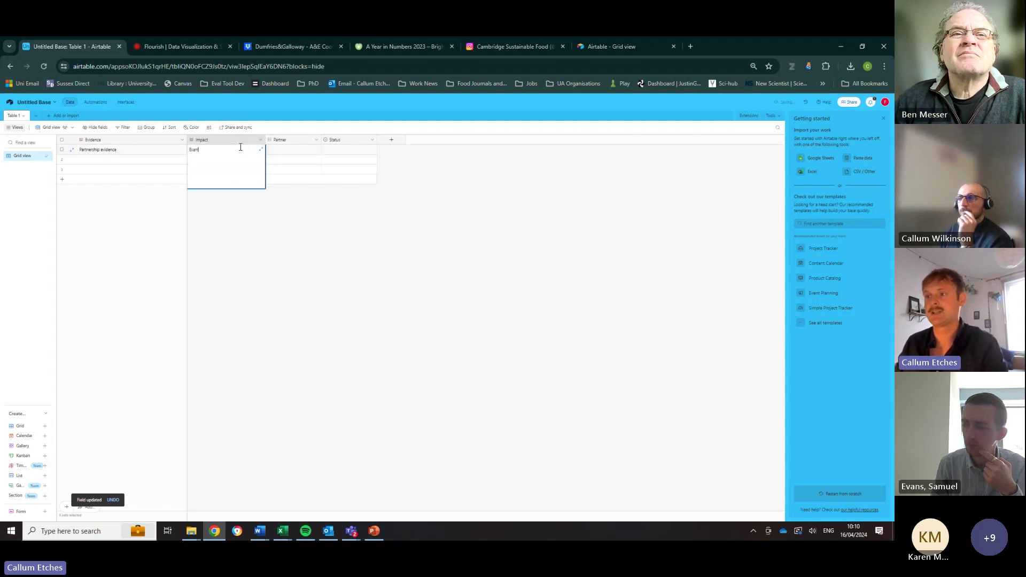
text(Example)
key(Tab)
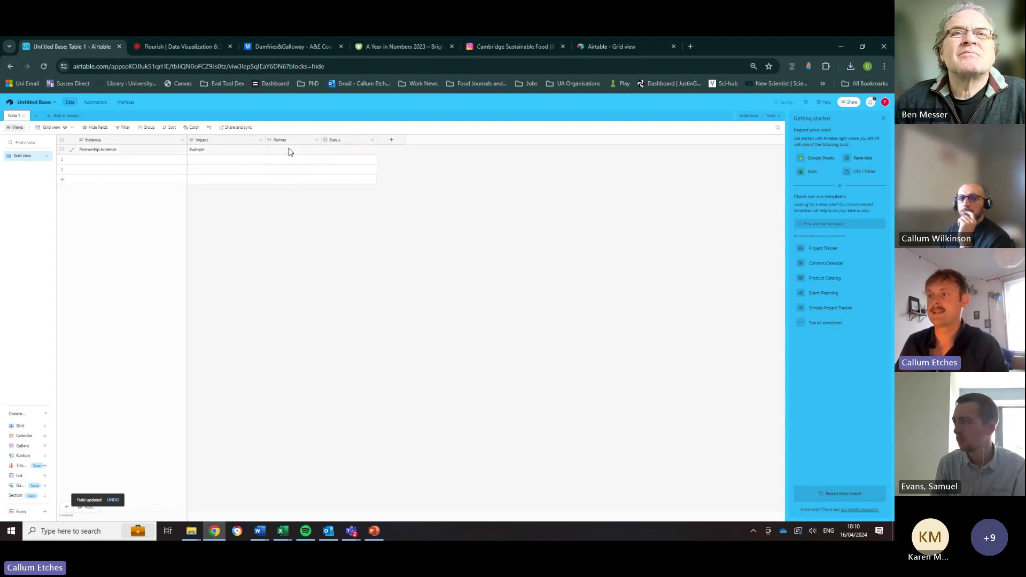
- Set the Partner of the first three records to Food Partnership, Charity x and Charity y respectively
click(273, 155)
click(270, 150)
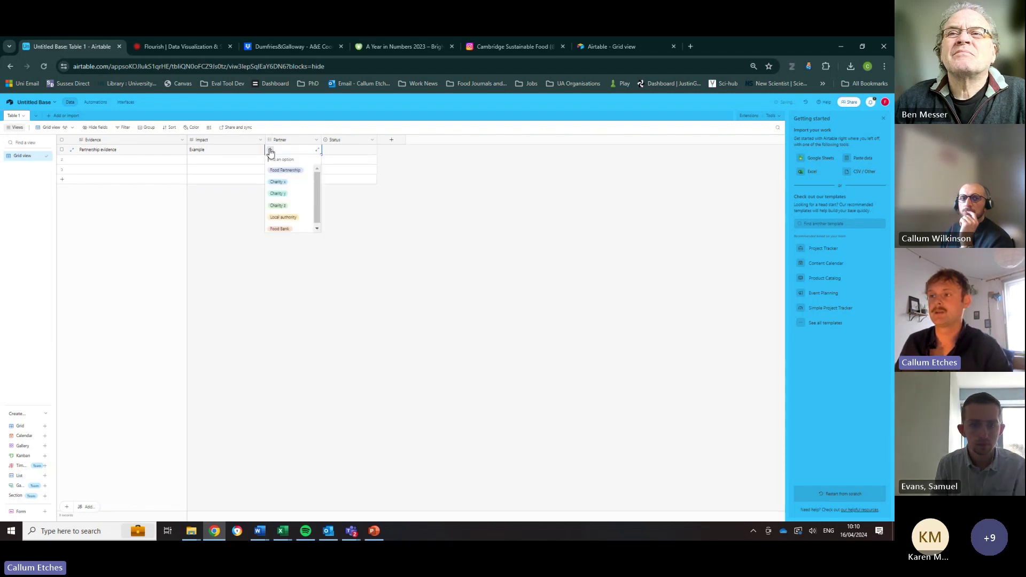
click(297, 172)
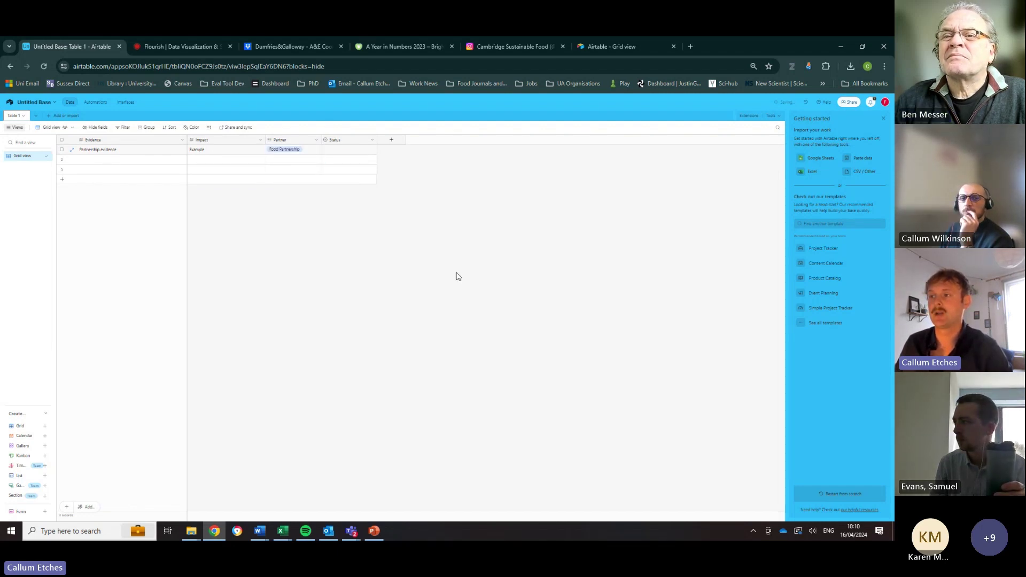
click(274, 160)
click(274, 160)
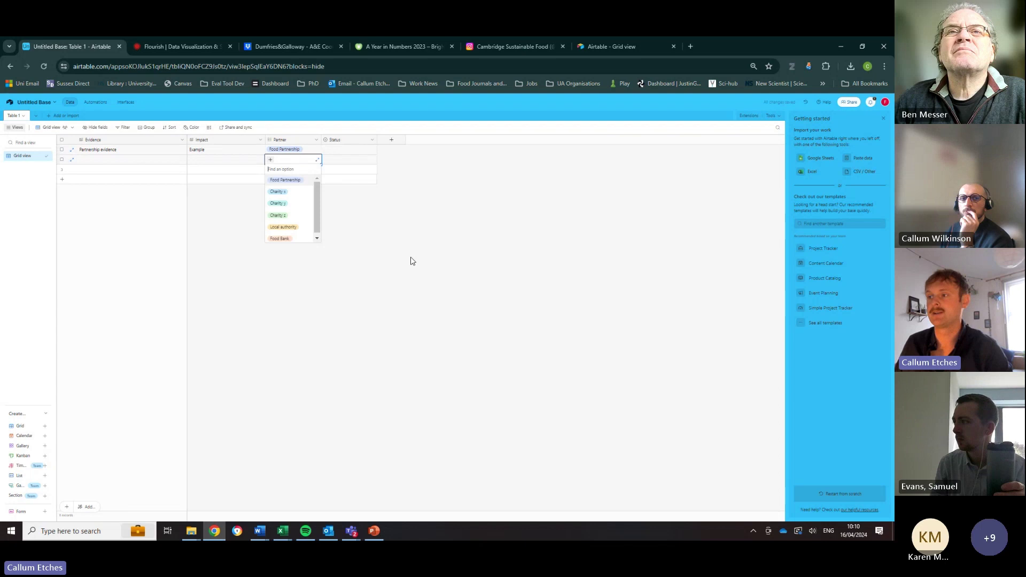
click(297, 199)
click(282, 170)
click(279, 170)
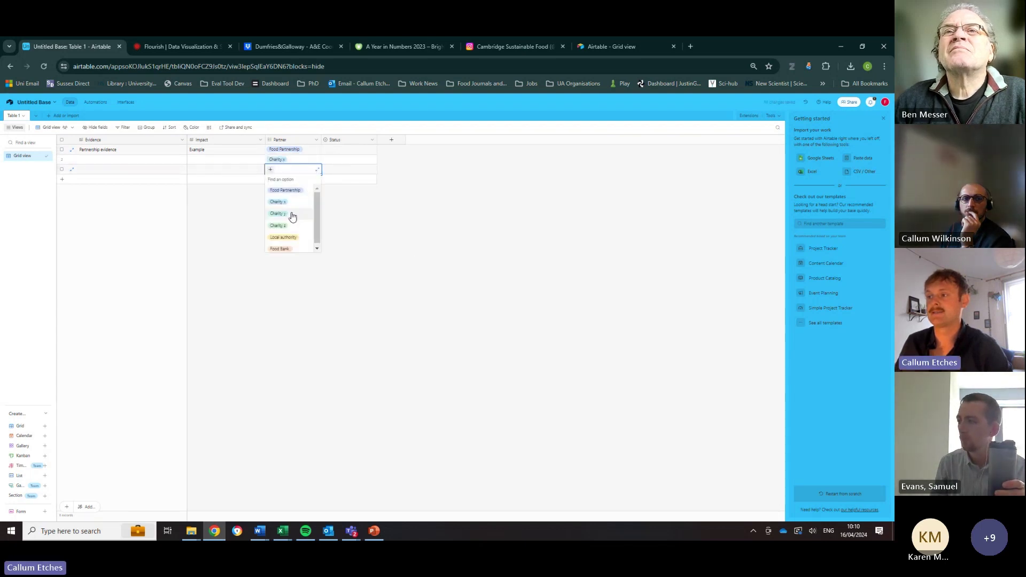
click(292, 213)
- Add a fourth record and set its Partner to Charity z
click(270, 179)
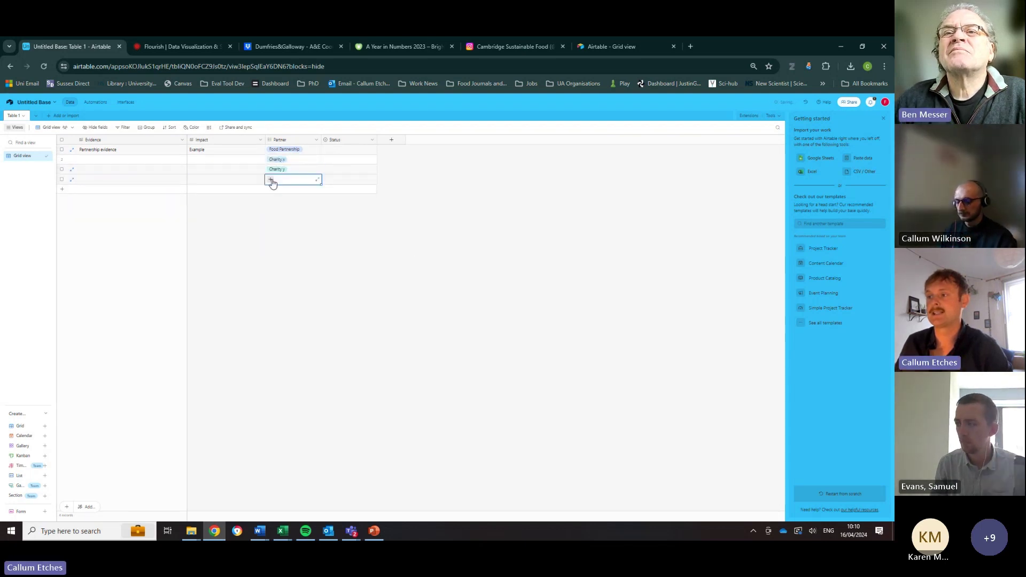
click(271, 179)
click(310, 235)
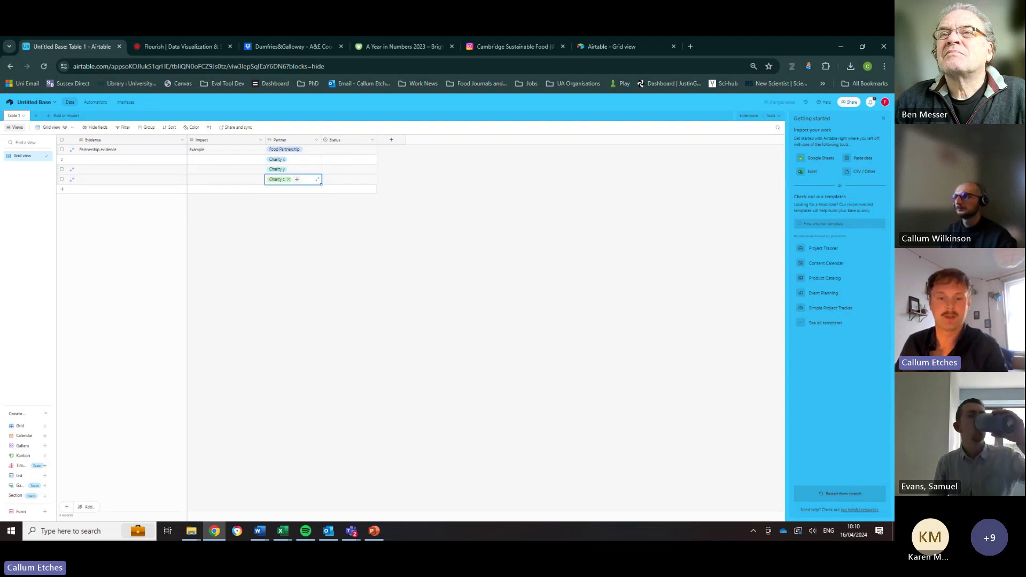
key(super)
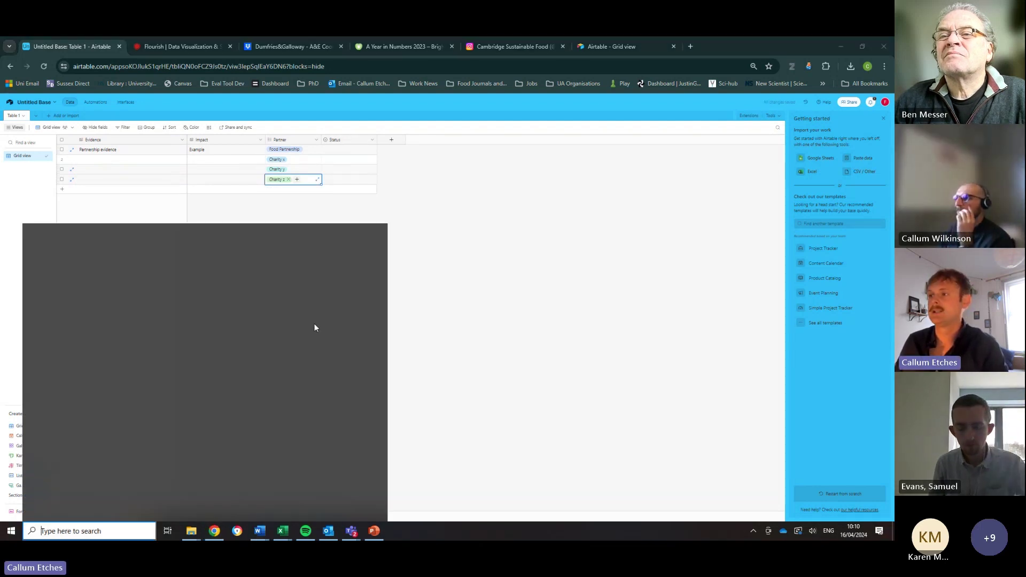
click(370, 179)
- Rename the Status field to "FP Role" and change its field type to Multiple select
click(360, 140)
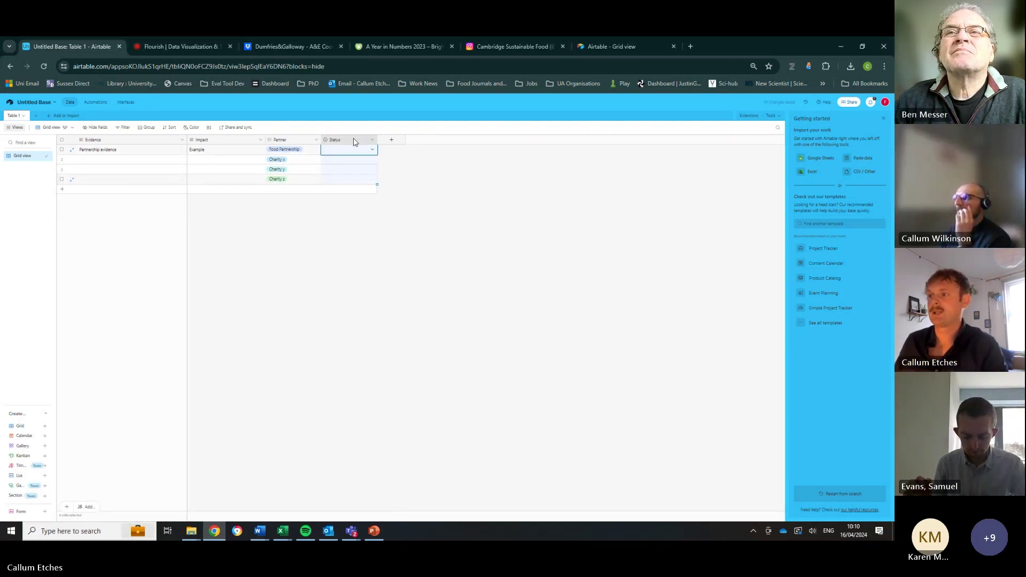
double_click(353, 140)
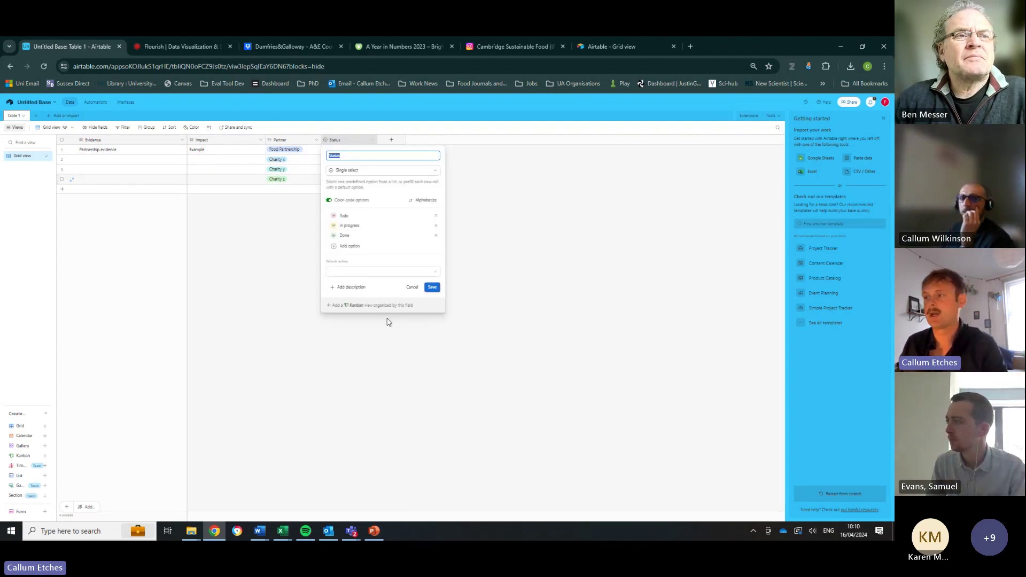
text(FO)
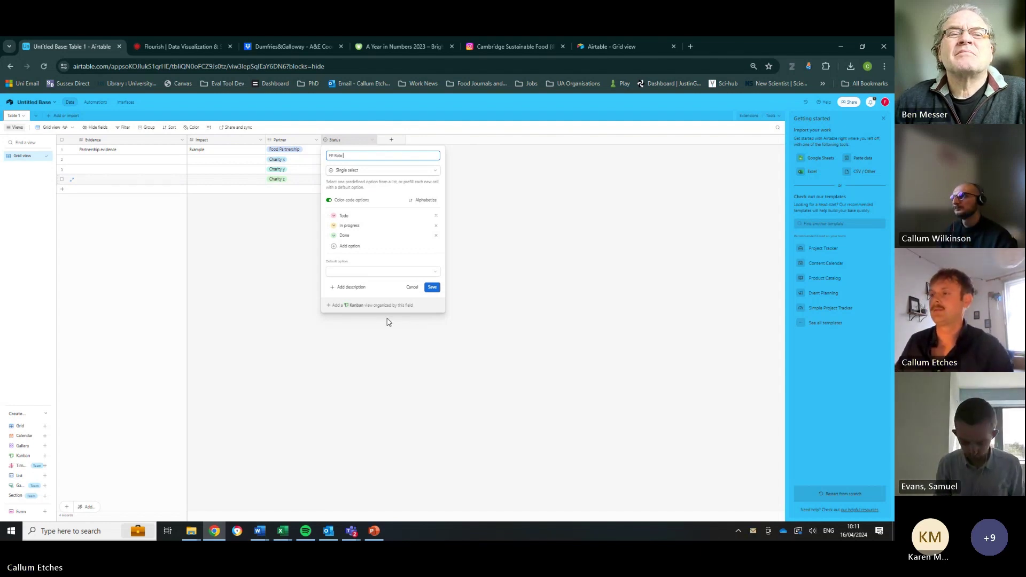
text(Role)
click(390, 169)
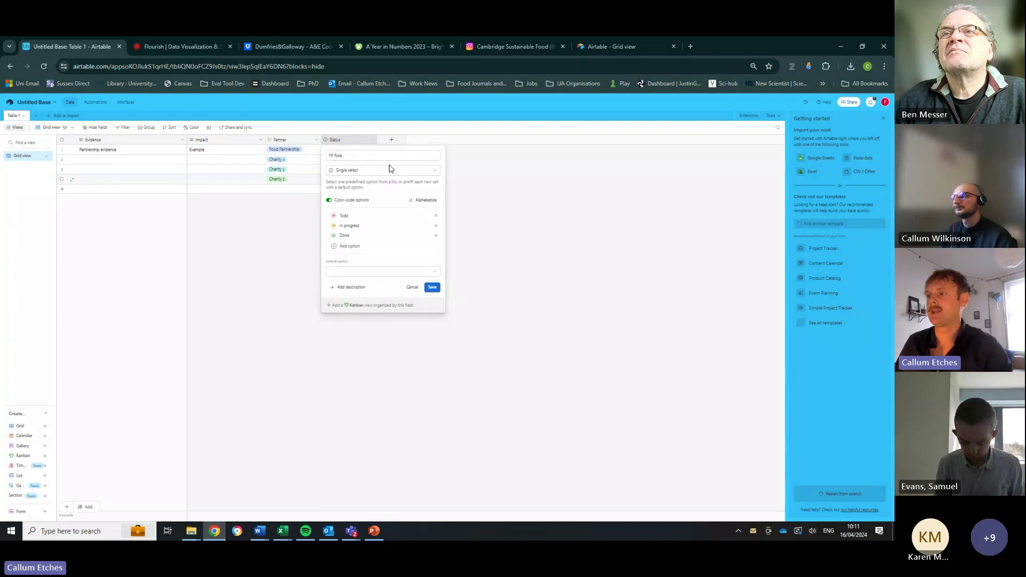
click(390, 169)
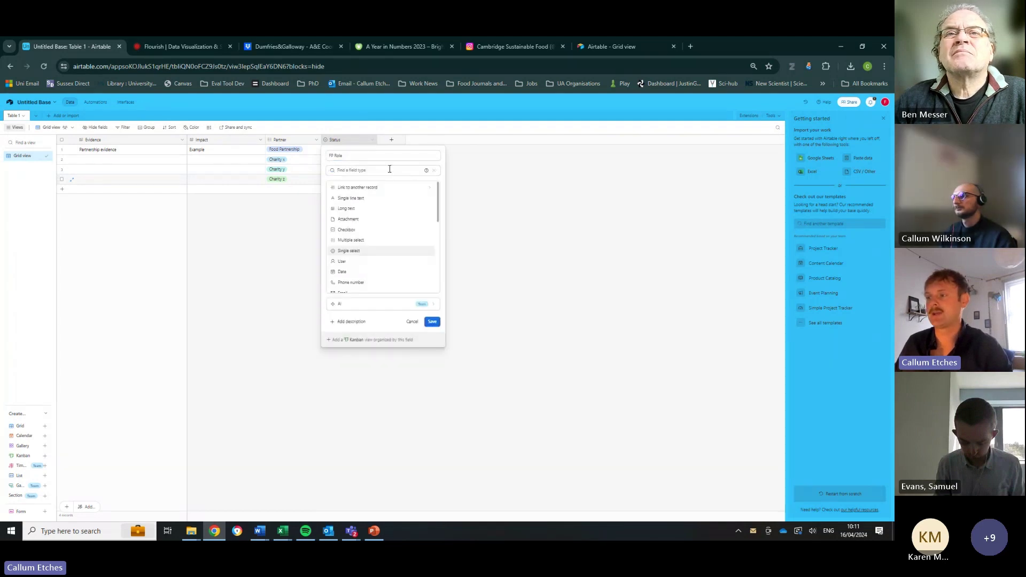
click(371, 242)
- Remove the preset options Todo, In progress and Done from the FP Role field
click(436, 209)
click(436, 210)
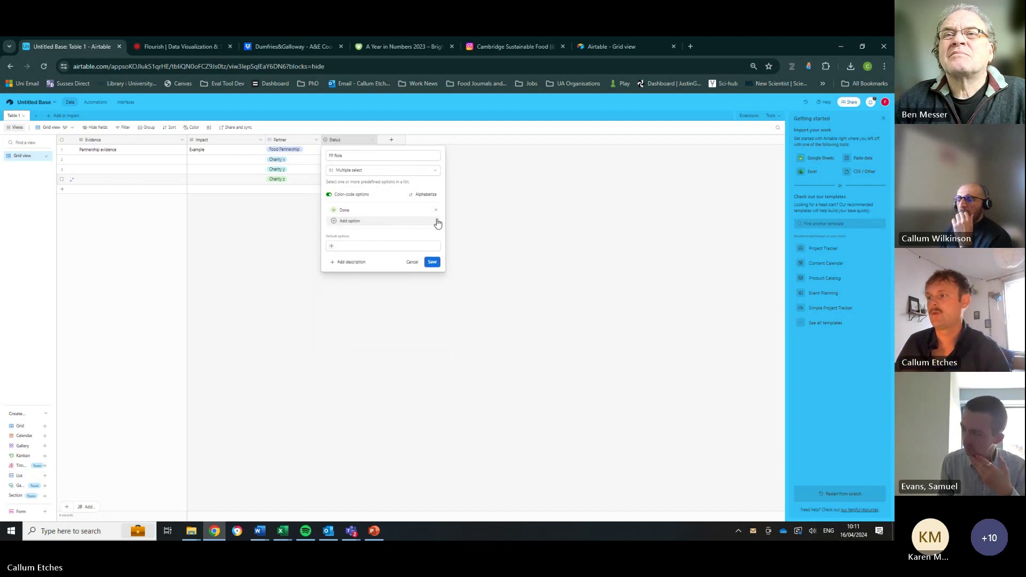
click(436, 210)
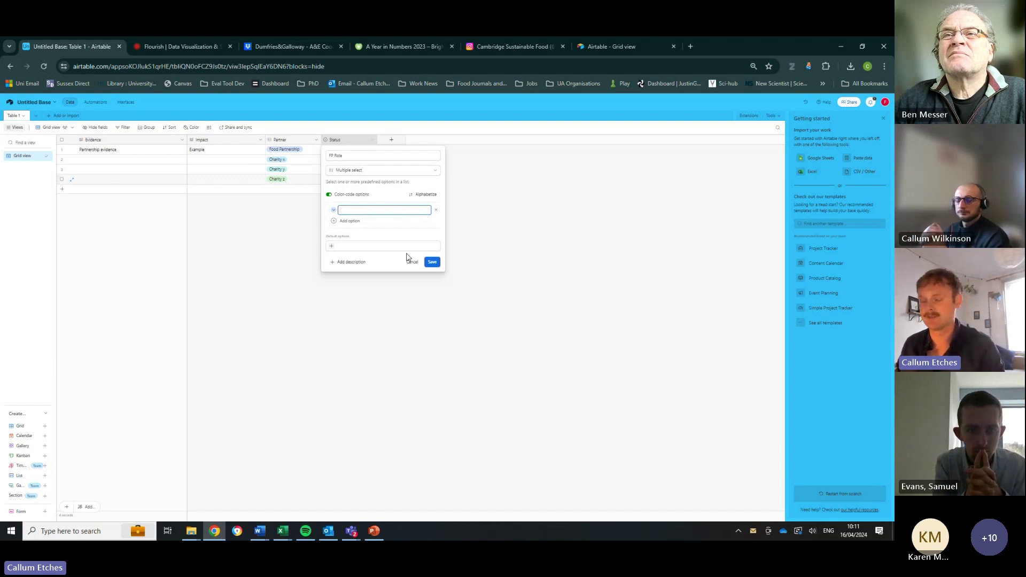
- Add Deliver, Influence and Coordinate as options of the FP Role field
text(Del)
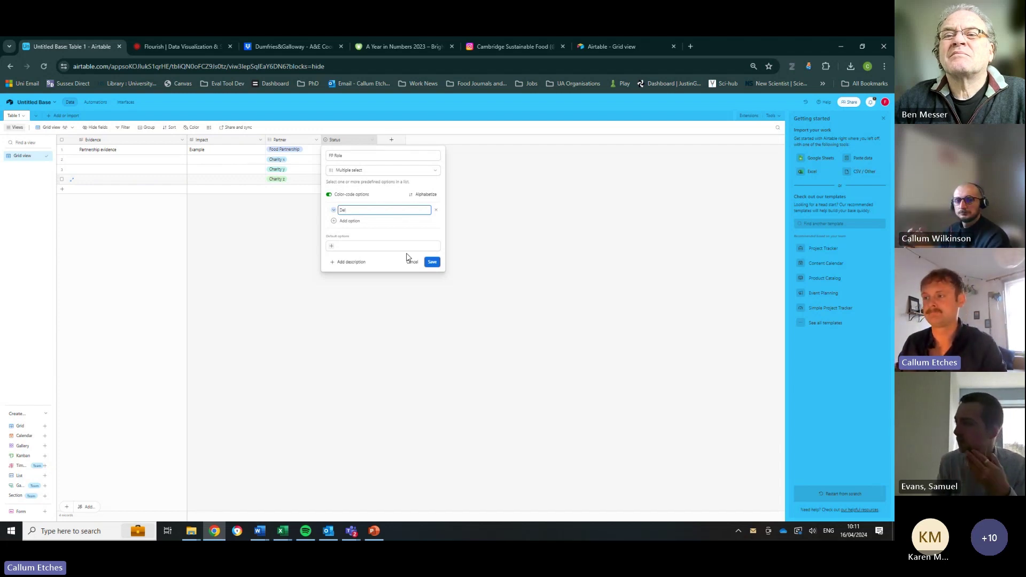
text(iver)
key(Return)
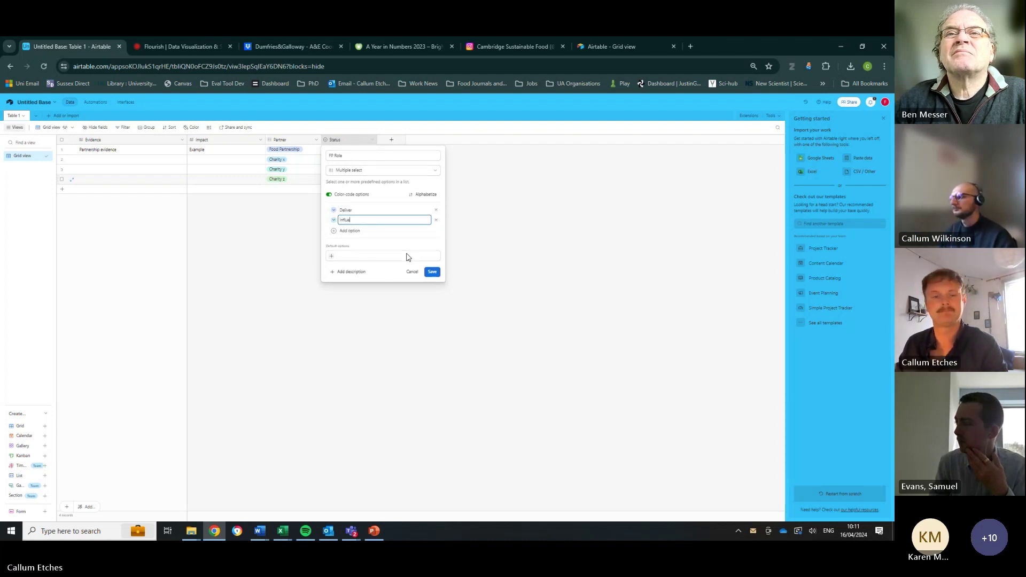
text(Influence)
key(Return)
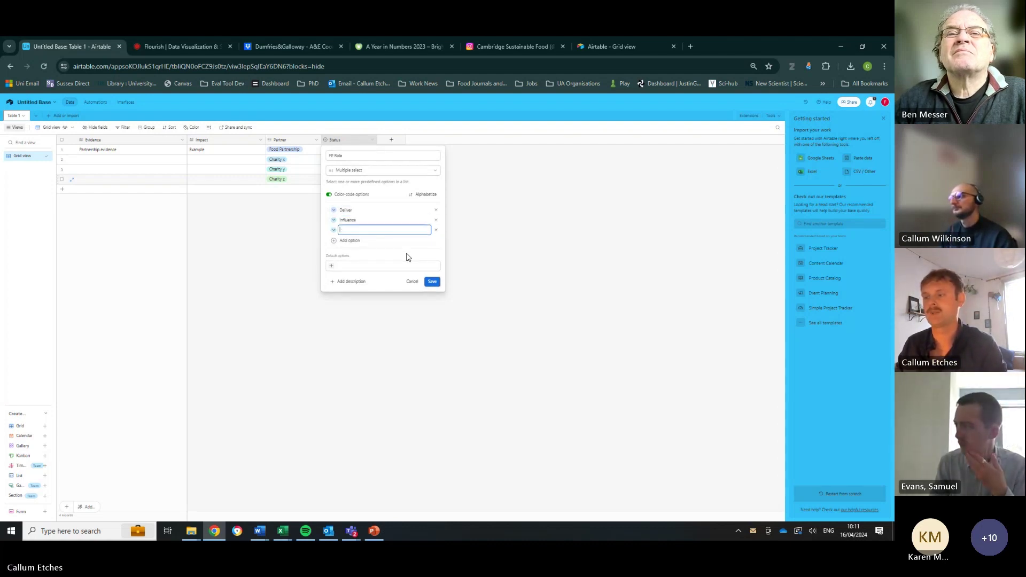
text(Coordina)
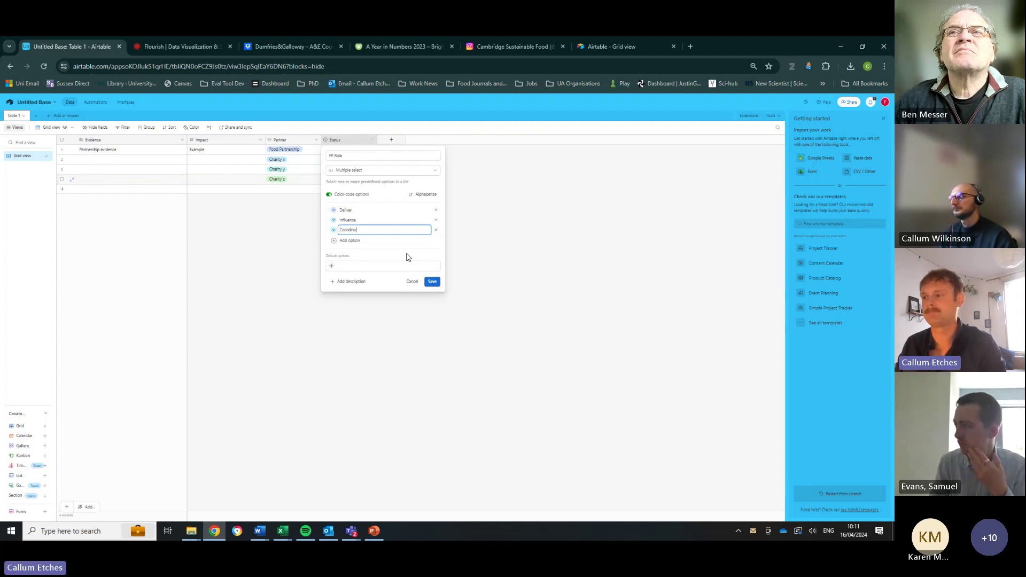
text(te)
key(Return)
- Add Amplify and Instigate as further FP Role options and save the field
text(Ampl)
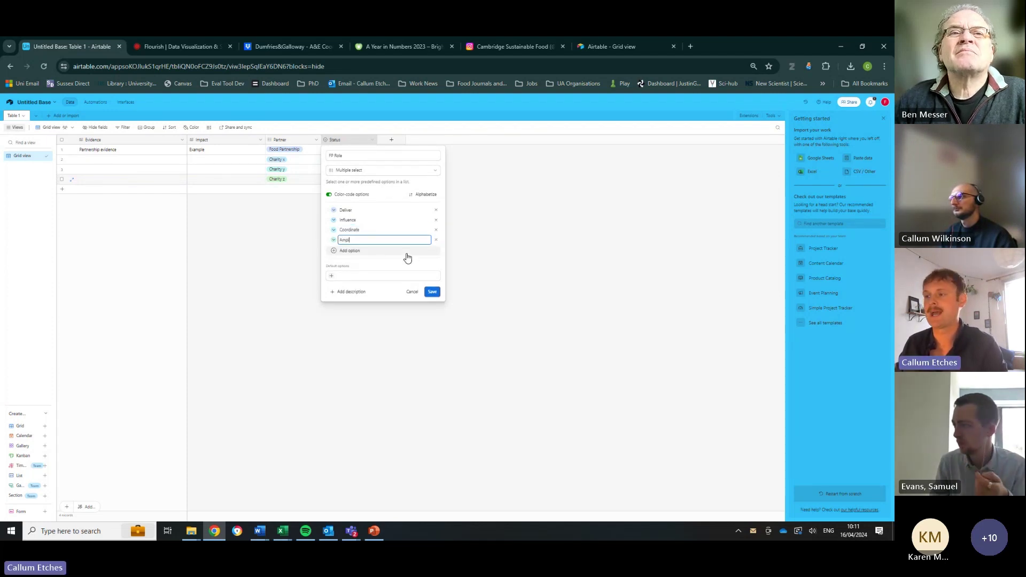
text(ify)
click(406, 255)
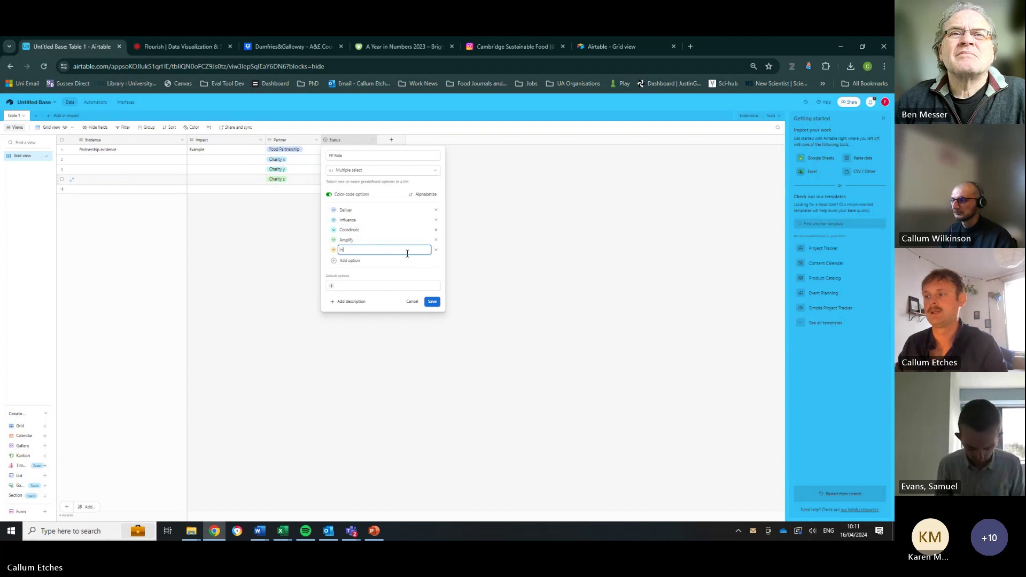
text(stigate)
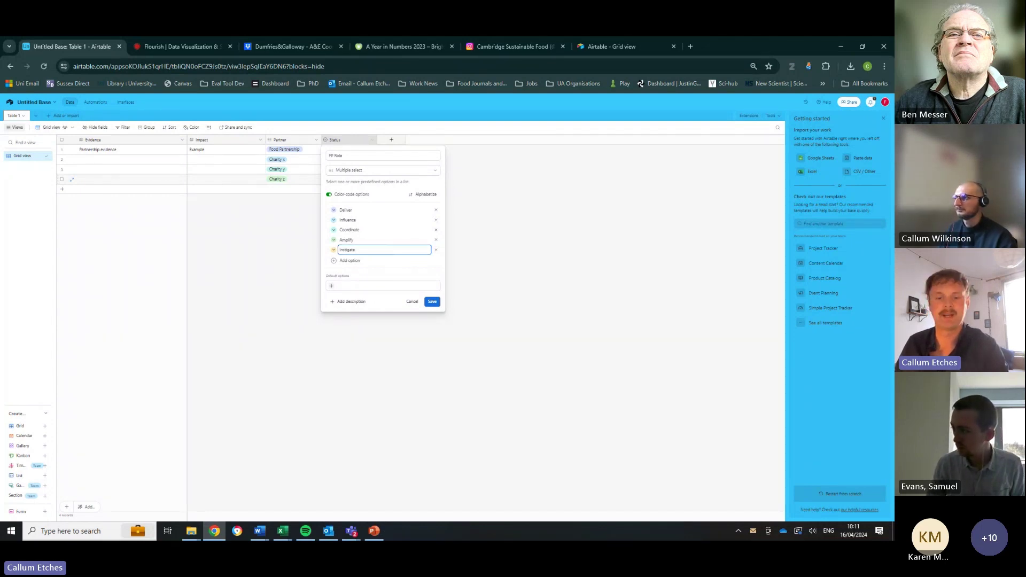
key(alt+Tab)
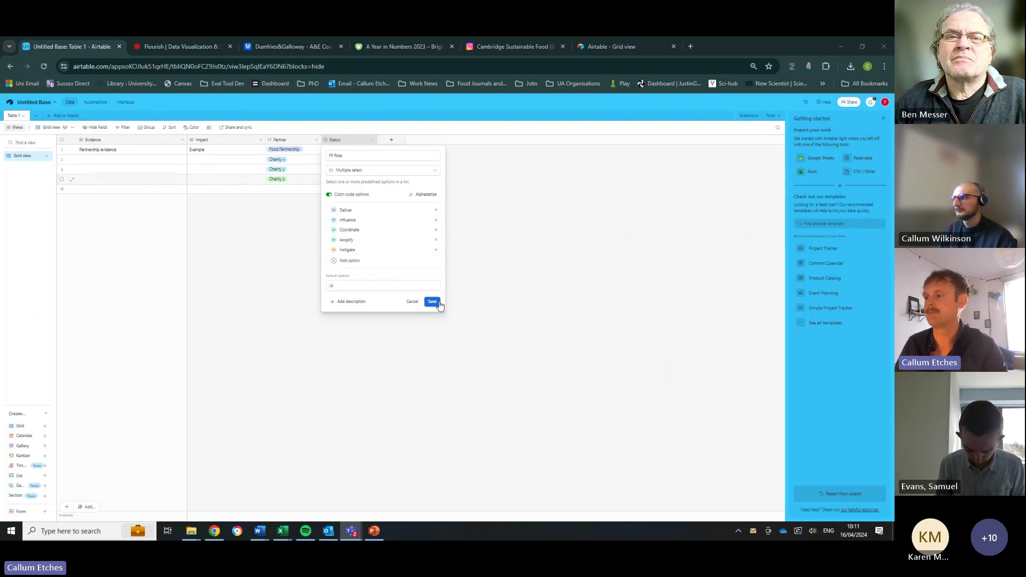
click(432, 302)
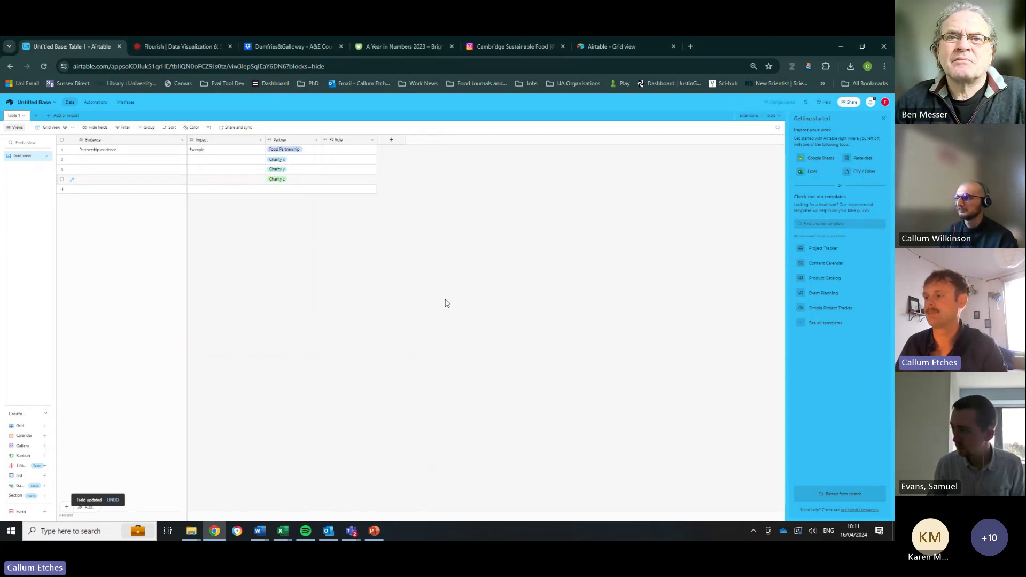
- Set the FP Role of the first two records, Food Partnership and Charity x, to Deliver
click(326, 150)
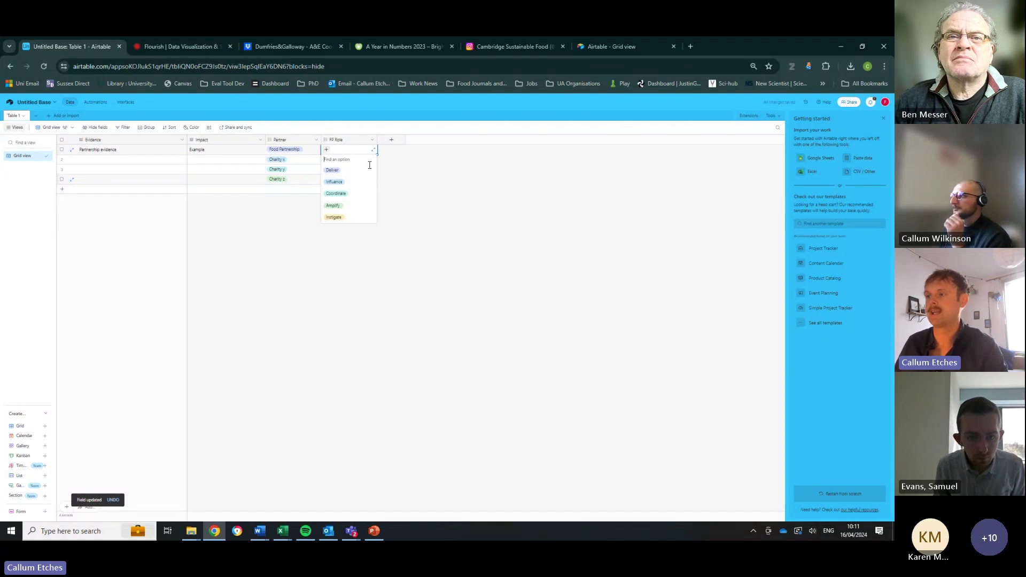
click(348, 170)
click(328, 162)
click(328, 162)
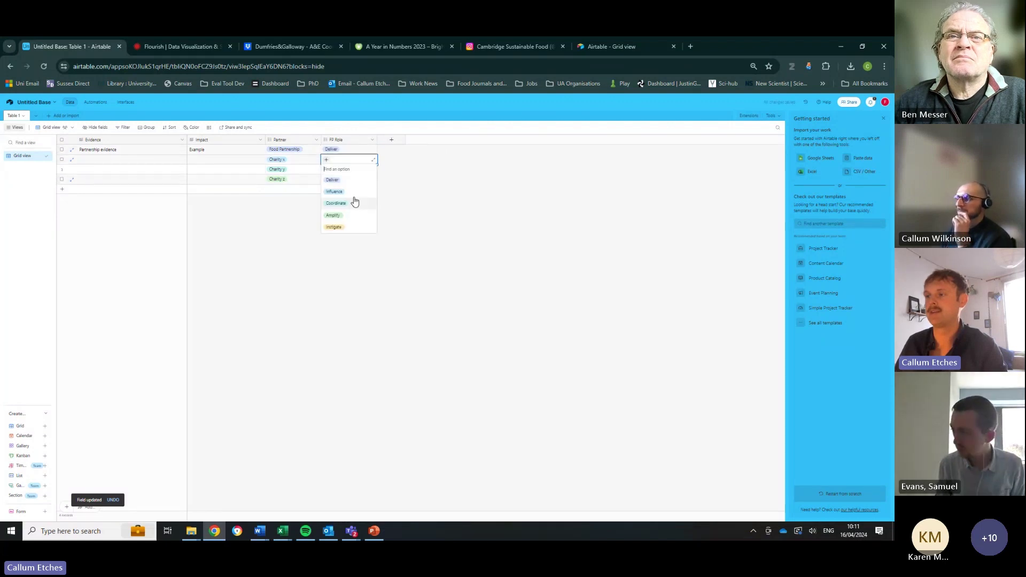
click(345, 179)
- Set the FP Role of the Charity y record to Coordinate and of the Charity z record to Amplify
click(326, 170)
click(326, 170)
click(342, 214)
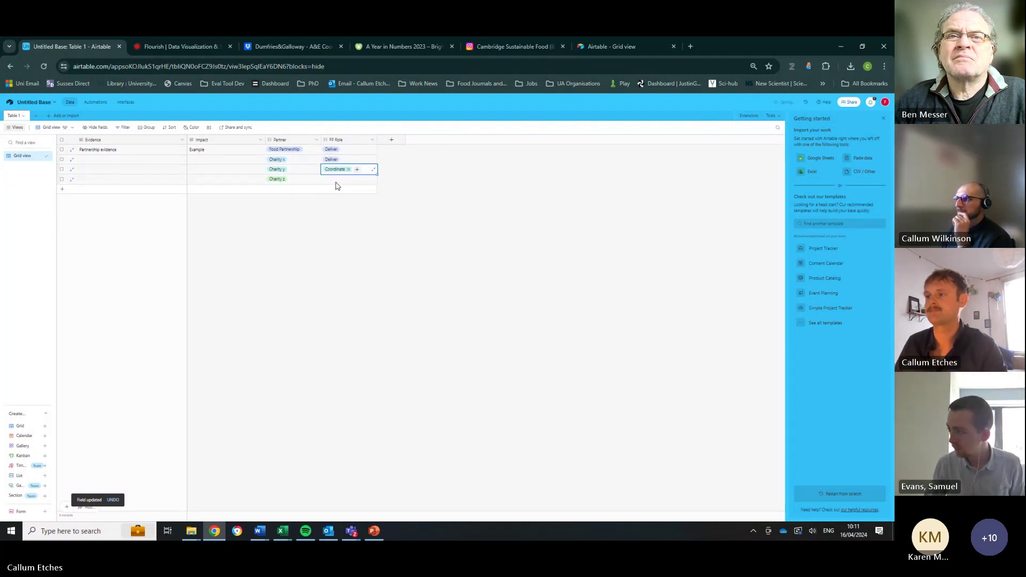
click(327, 179)
click(326, 179)
click(344, 235)
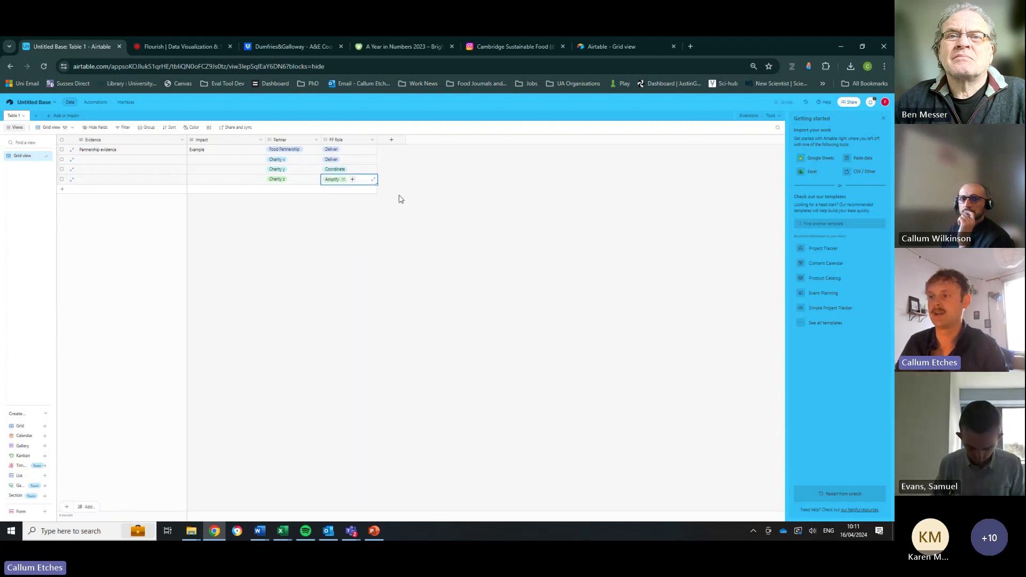
click(450, 168)
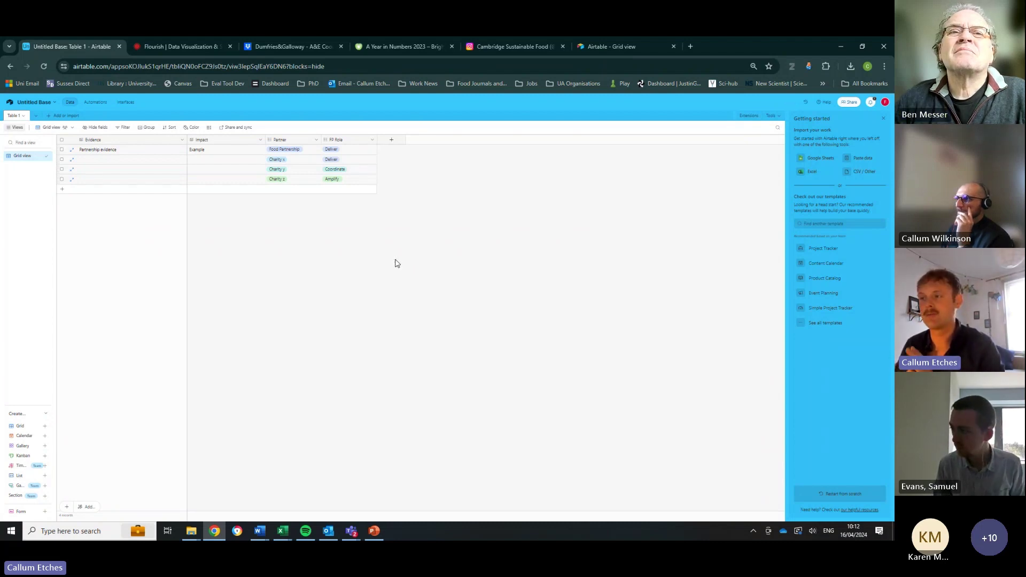
- Switch to the PowerPoint presentation and view the "What do Food Partnerships do?" slide
click(373, 530)
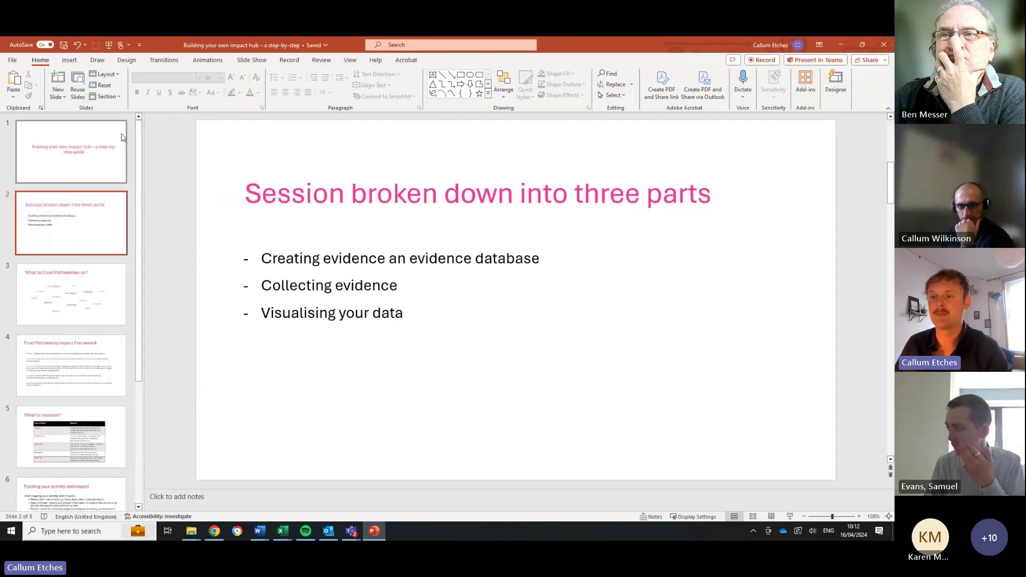
click(79, 297)
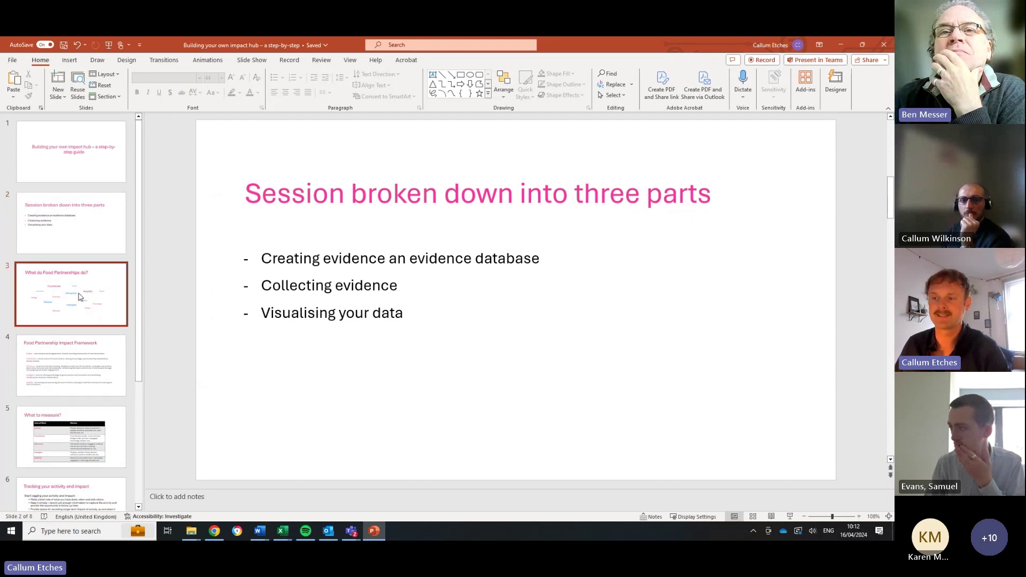
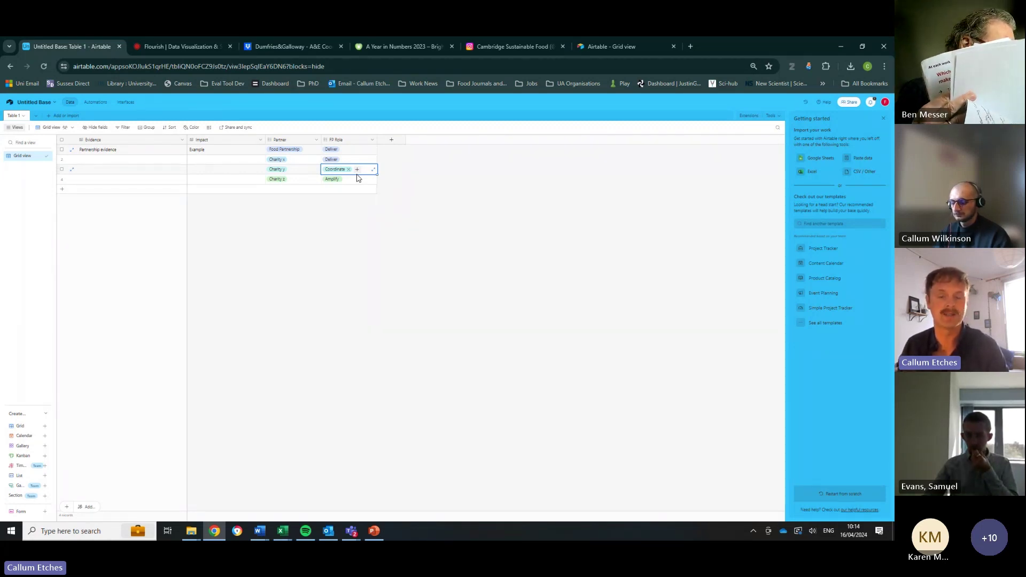
click(362, 225)
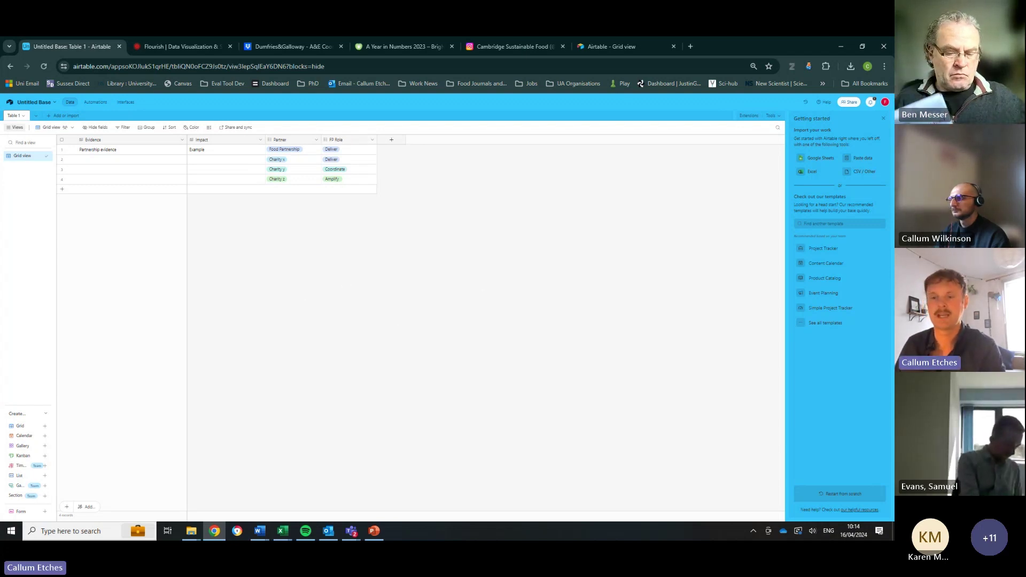
key(alt+Tab)
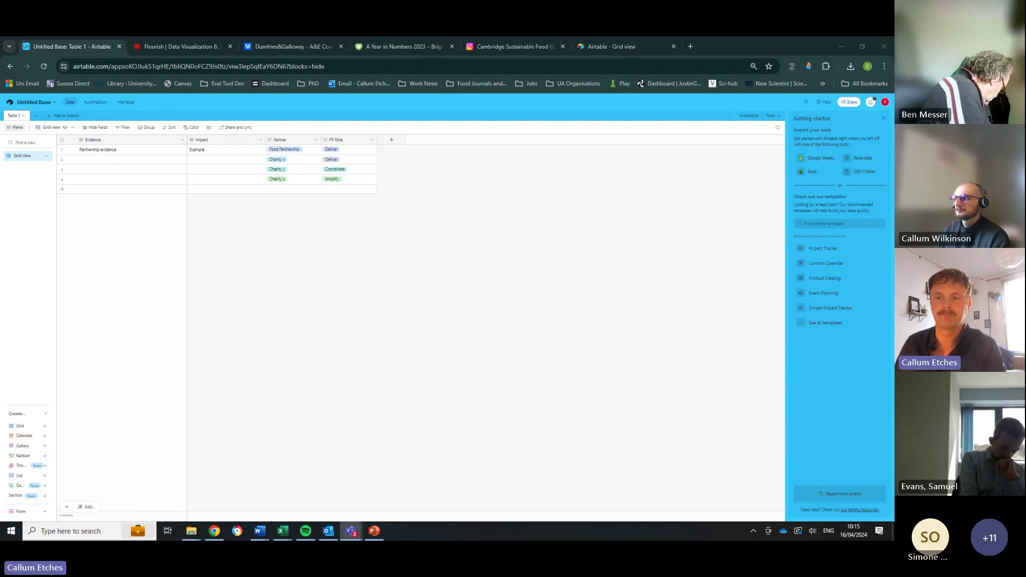
- Switch to the PowerPoint presentation to look over the Food Partnership Impact Framework slide and its neighbours, and return to Airtable
click(374, 532)
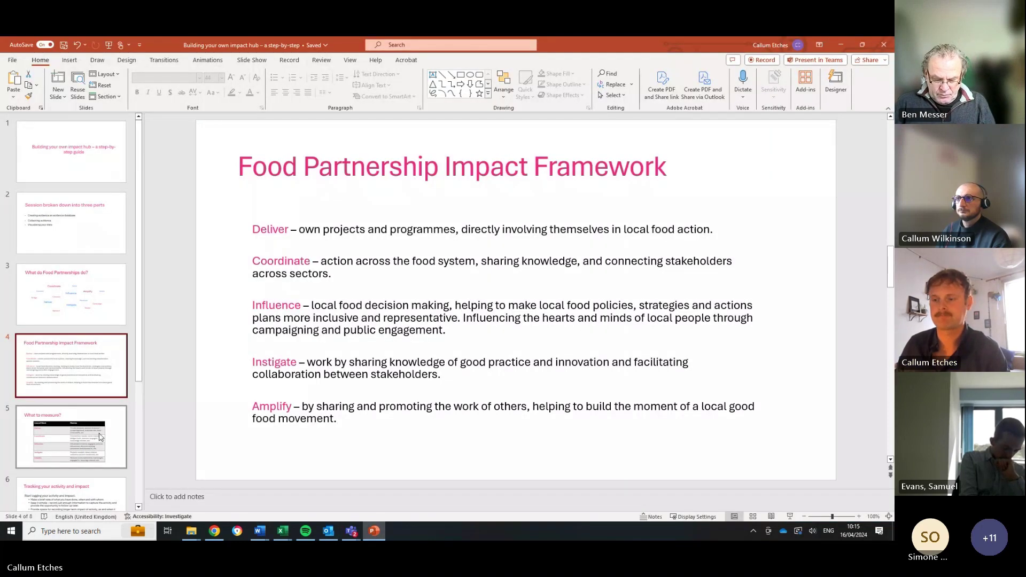
scroll(64, 299, down, 1)
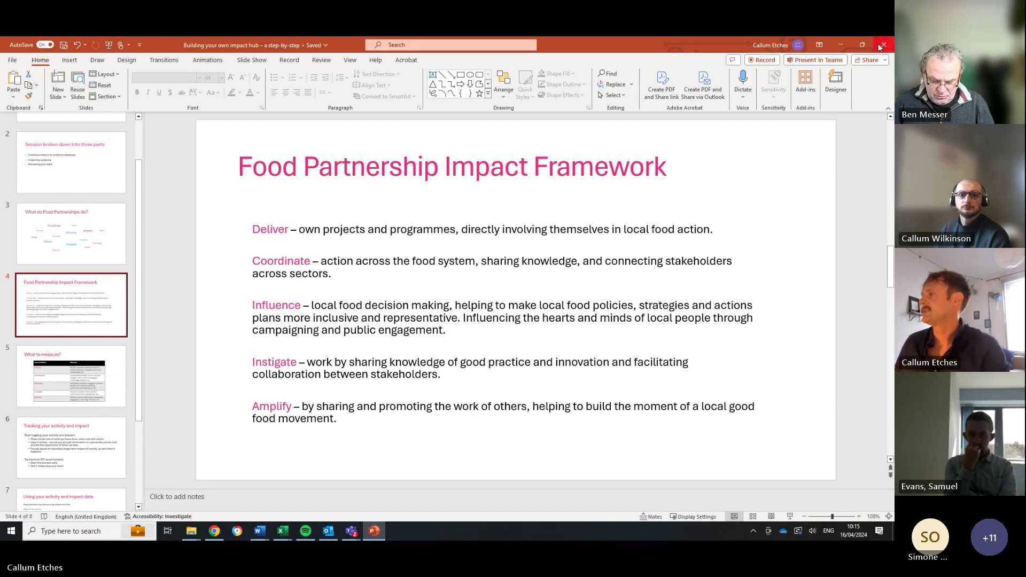
key(alt+Tab)
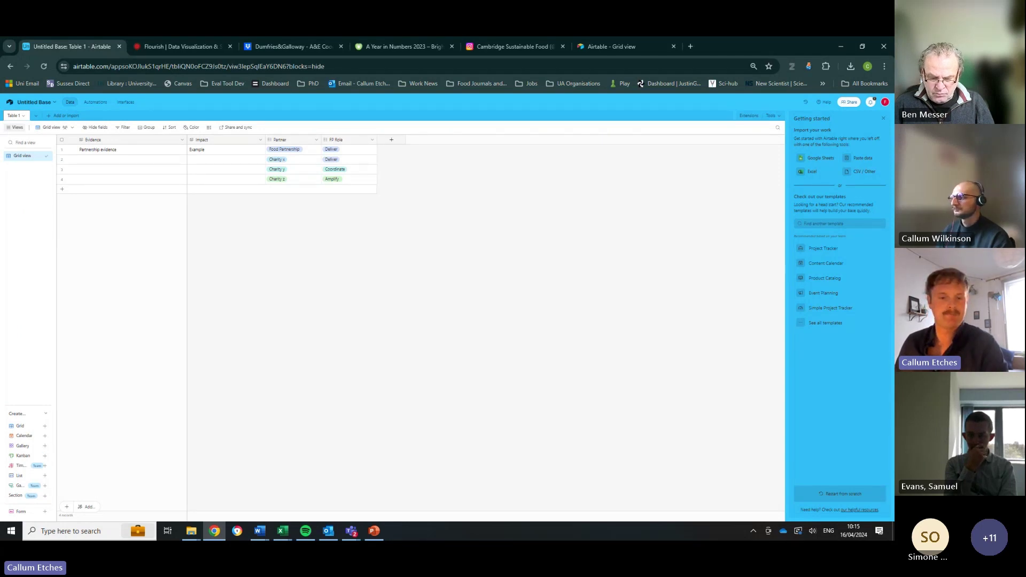
key(alt+Tab)
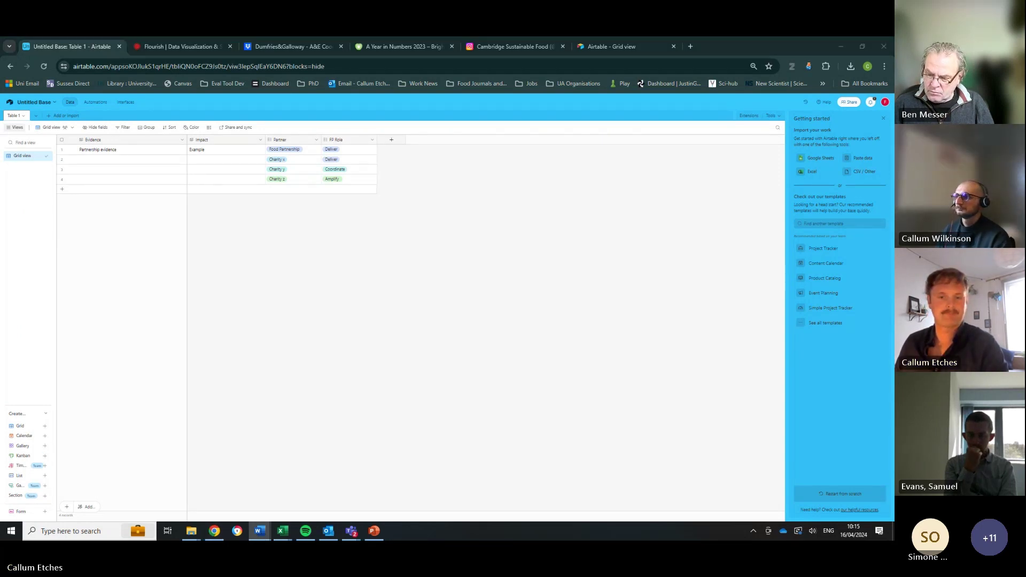
click(350, 179)
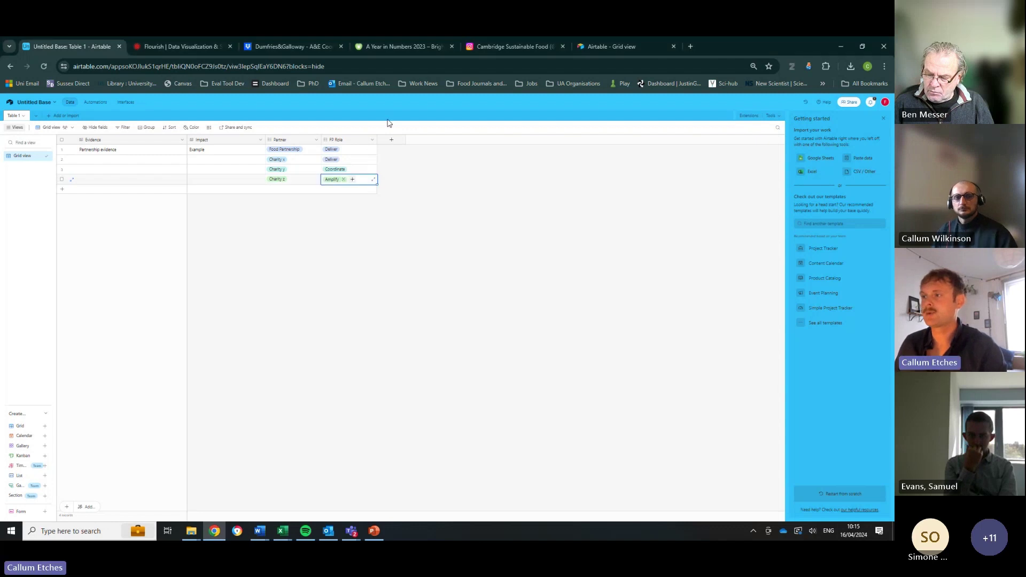
click(395, 202)
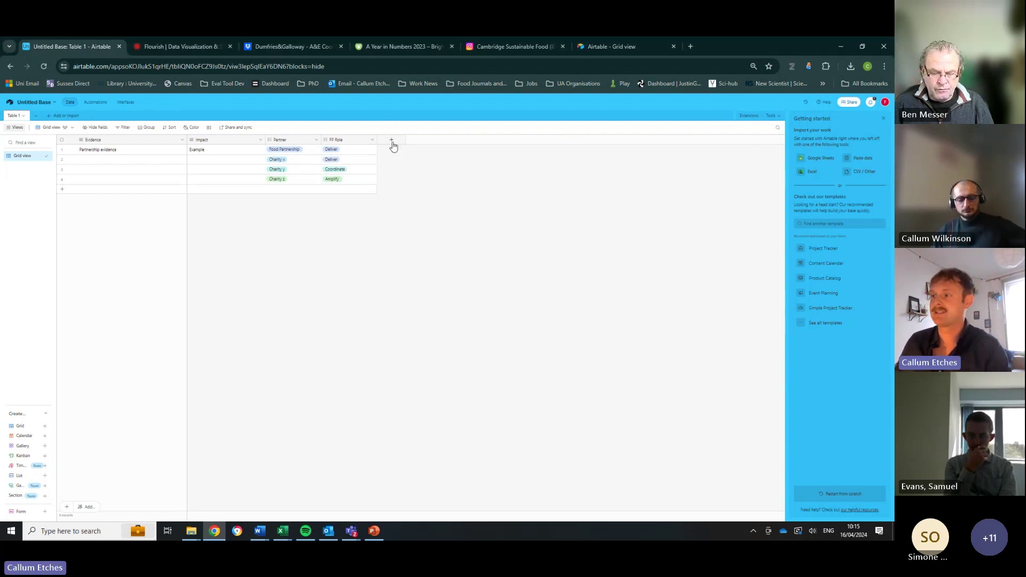
click(393, 144)
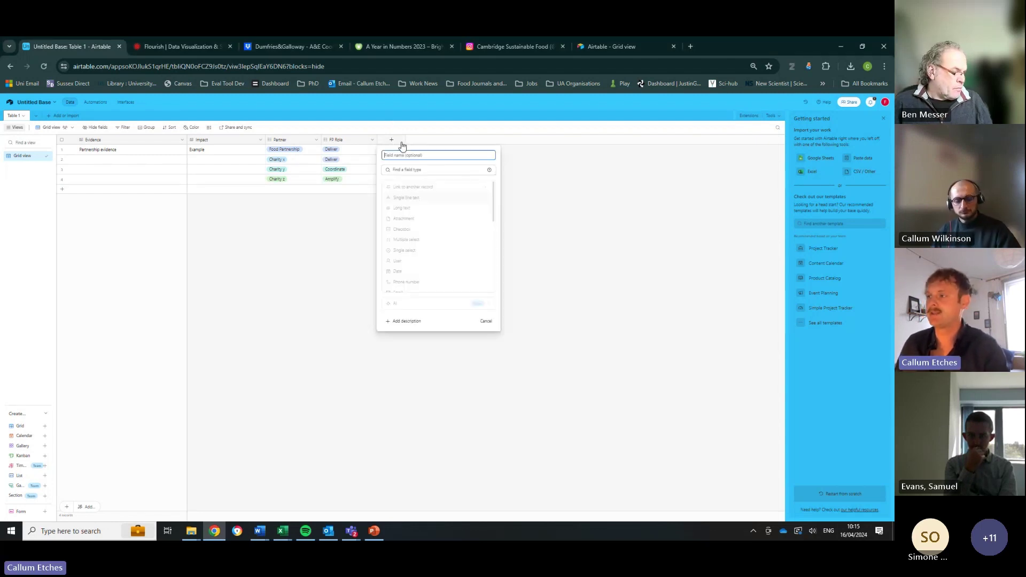
click(660, 224)
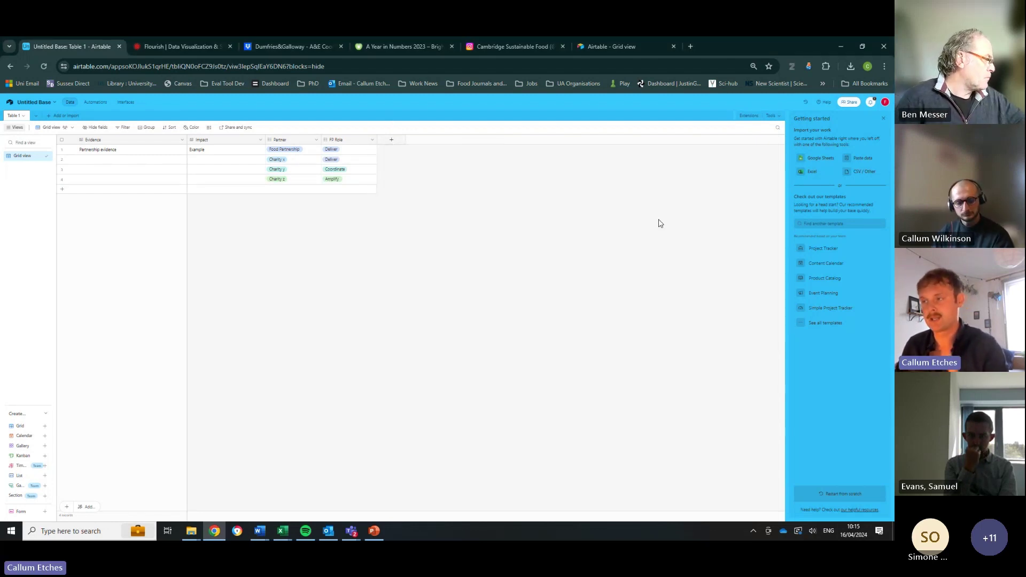
click(402, 145)
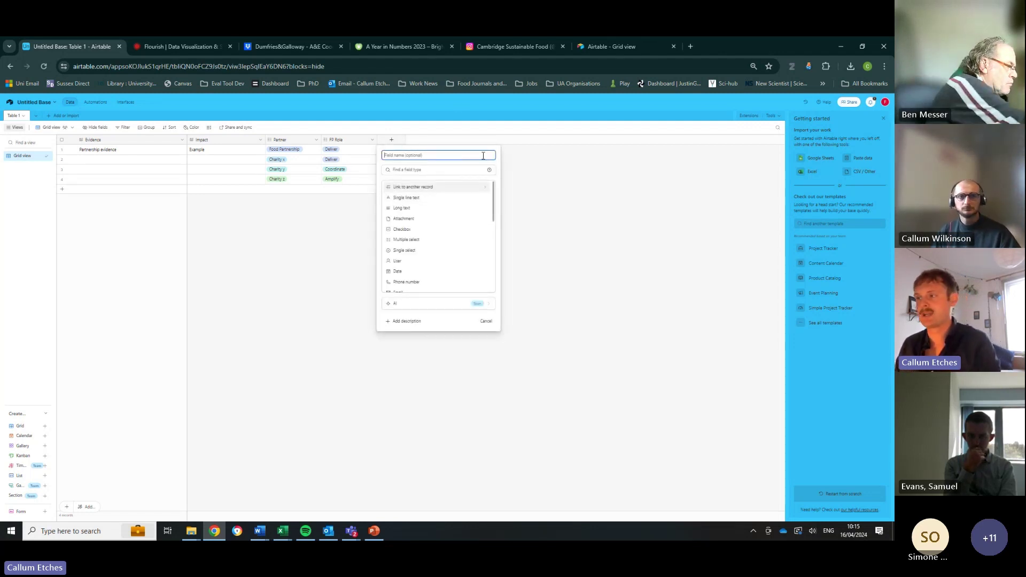
click(575, 211)
- Start a new Multiple select field after FP Role and name it "SFP Theme"
click(396, 141)
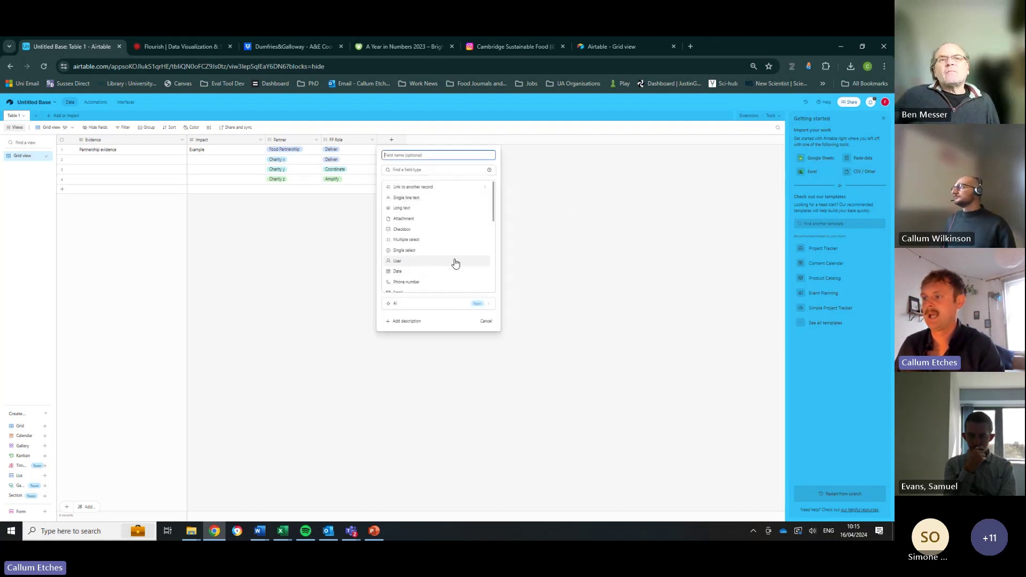
click(451, 241)
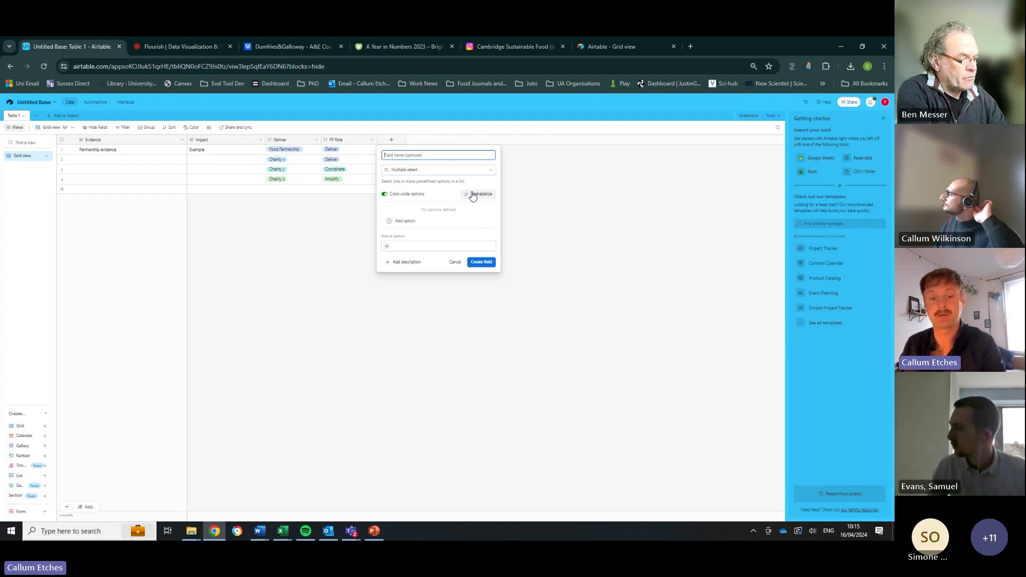
text(S)
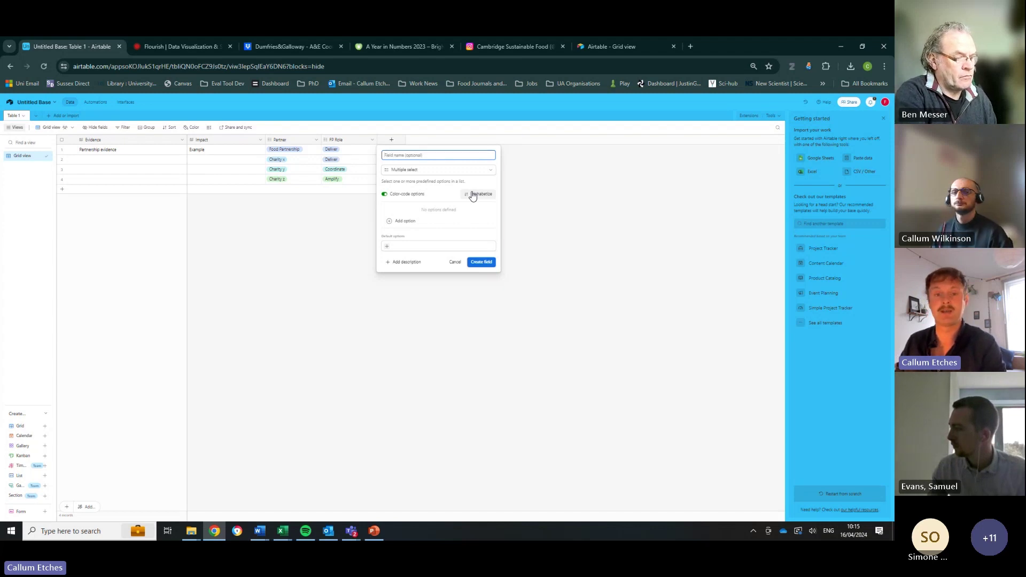
text(FP)
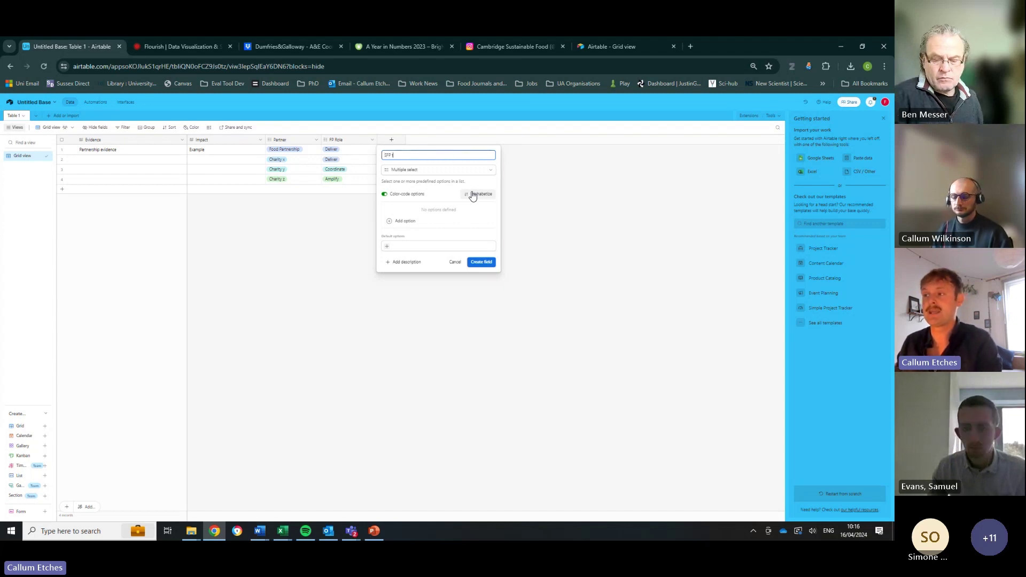
text( Theme)
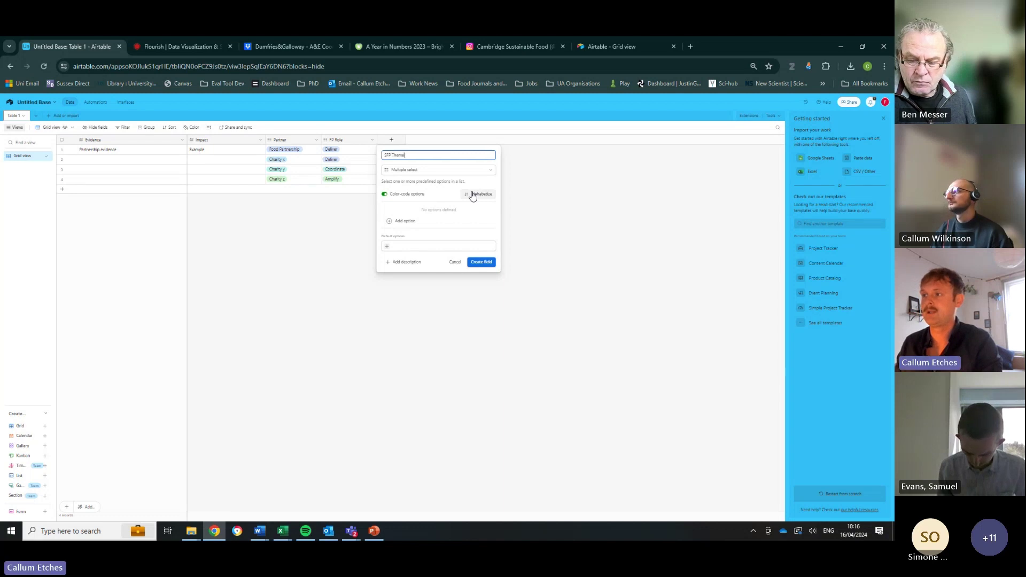
- Add the options "Food Governance and Strategy", "Good Food Movement" and "Healthy Food for All" to the SFP Theme field
click(410, 221)
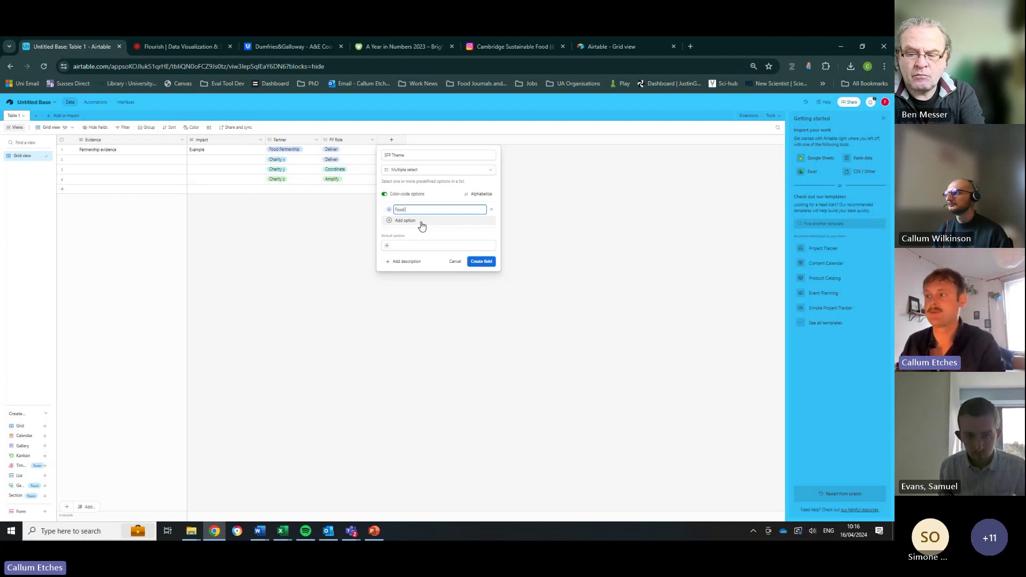
text(Food Governance and )
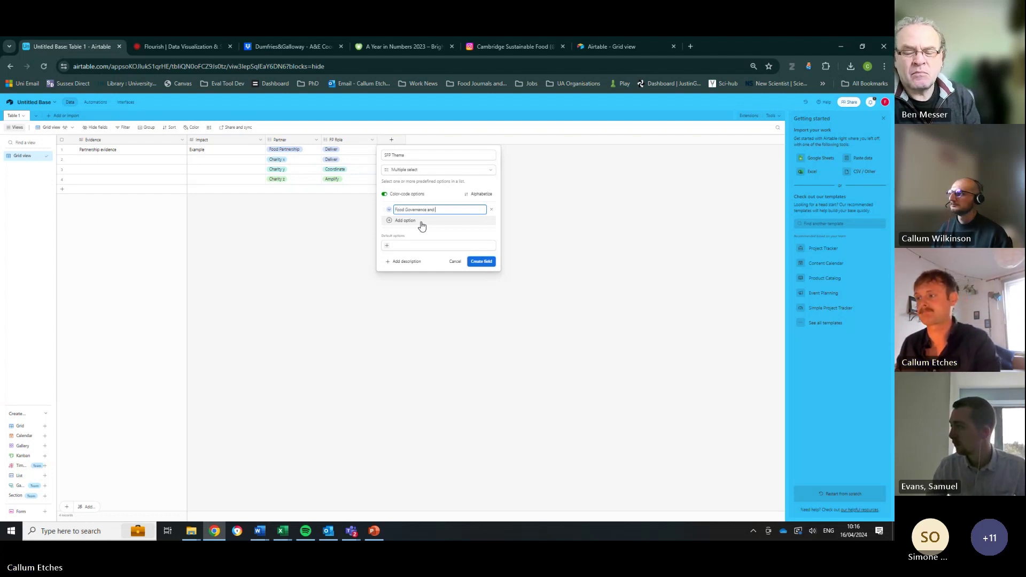
text(Strategy)
click(422, 225)
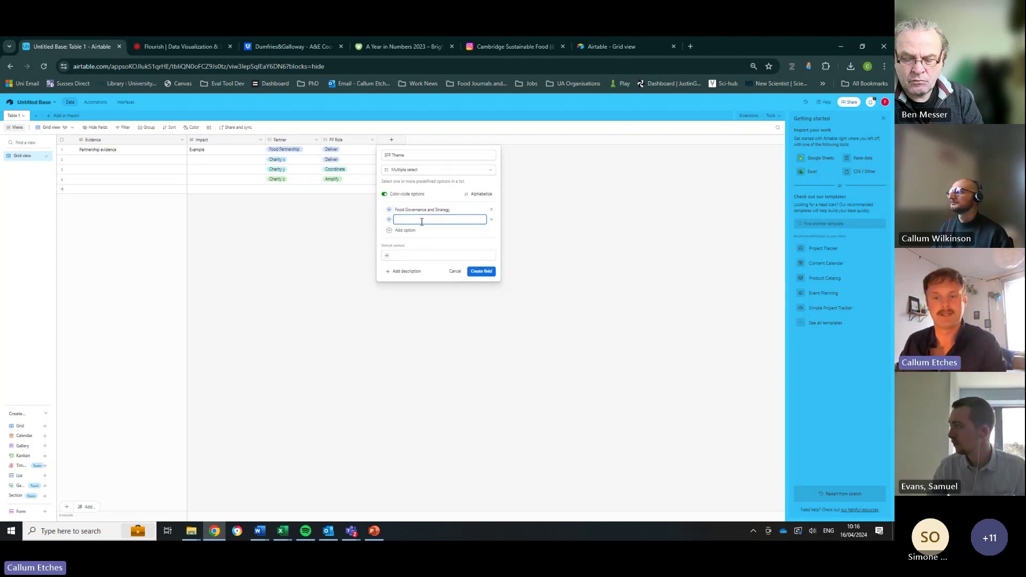
text(Good Food Movement)
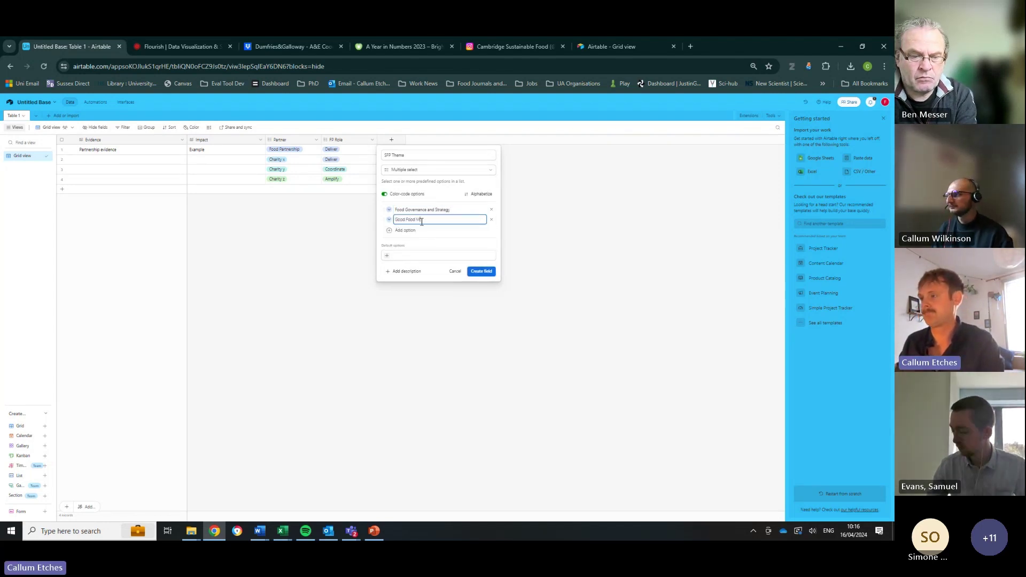
key(Return)
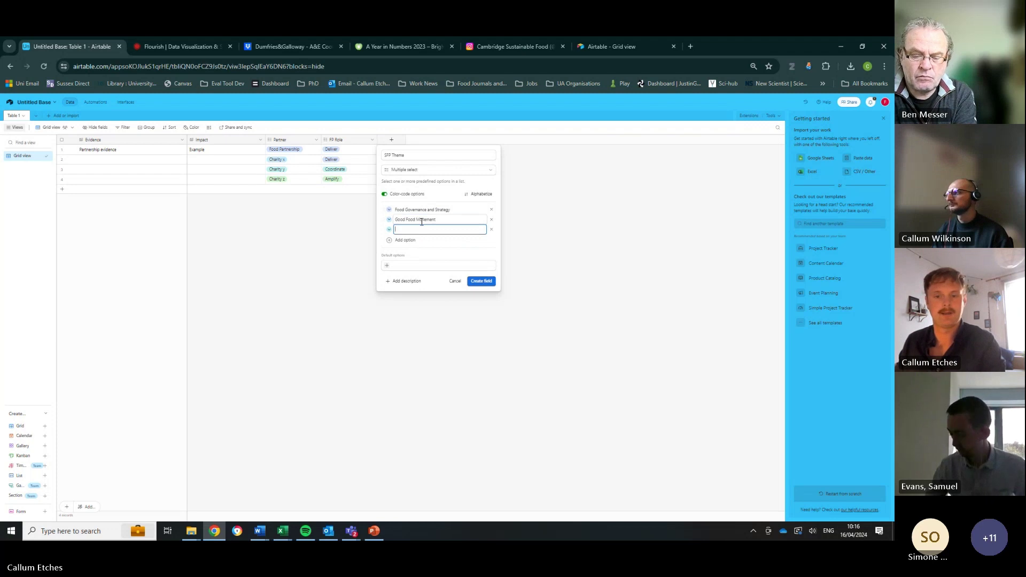
text(Healthy)
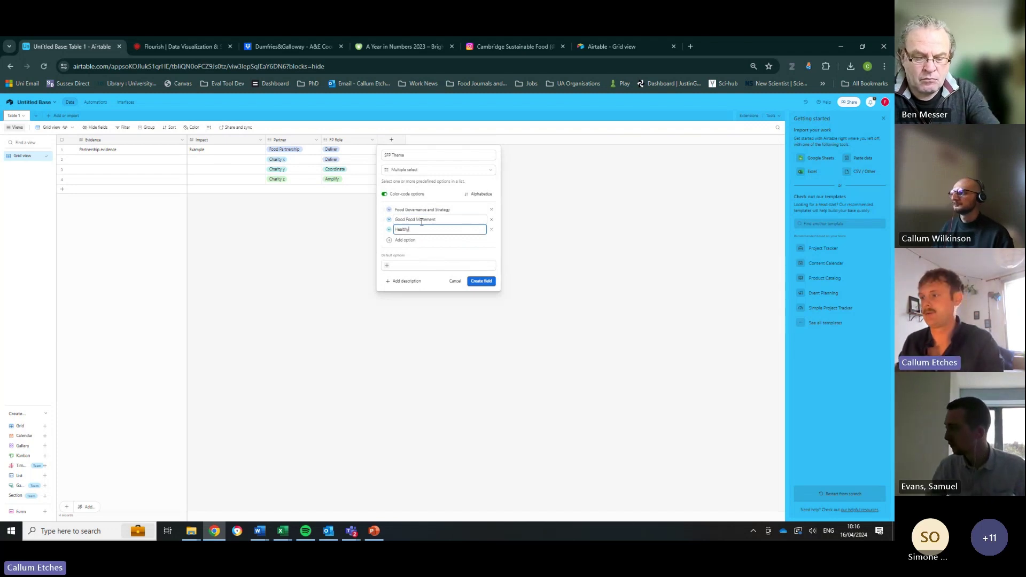
text( Food for All)
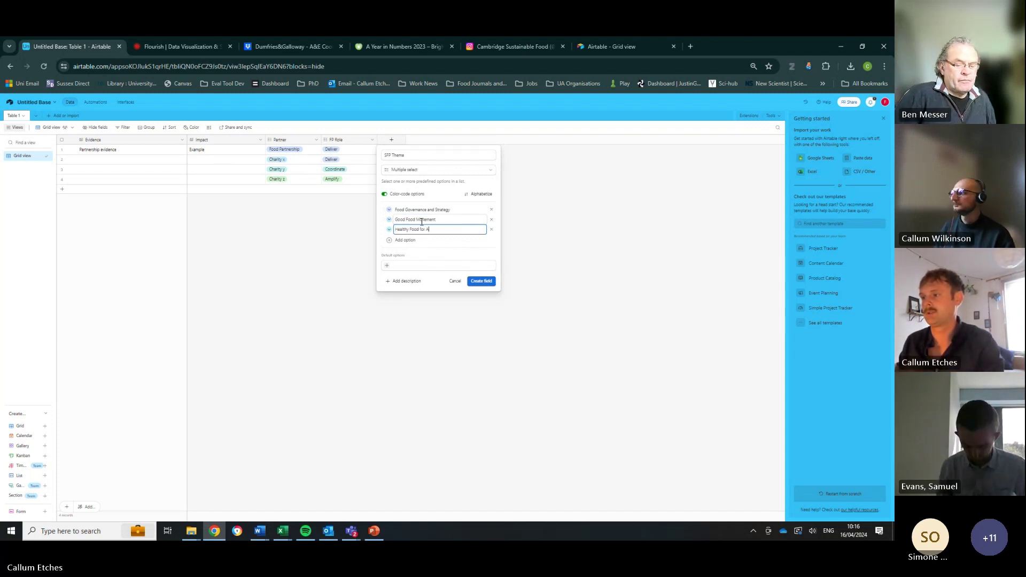
key(Return)
- Add the options "Sustainable Food Economy", "Catering and Procurement" and "Food for the Planet", and create the SFP Theme field
text(Susta)
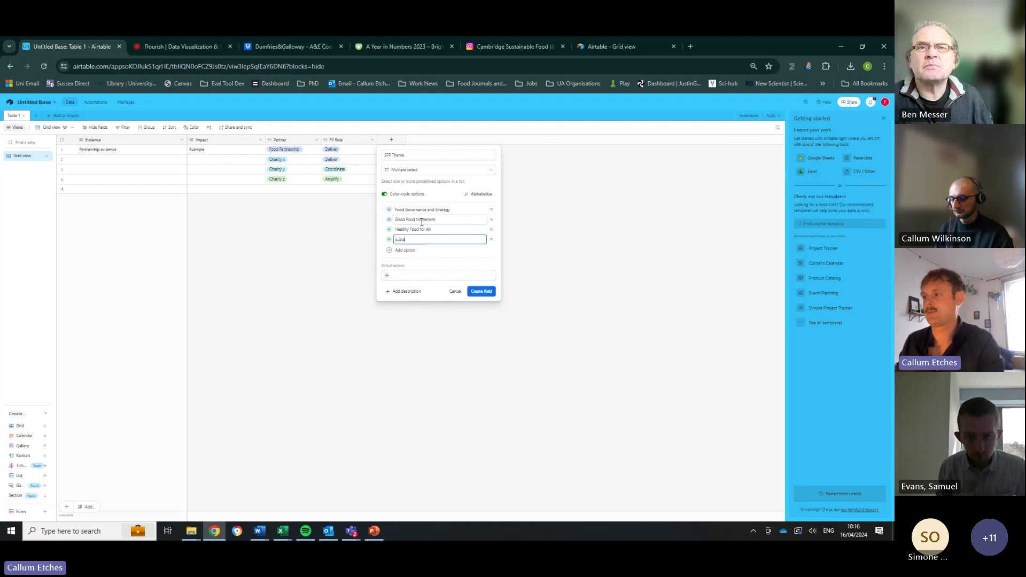
text(inable Food Econom)
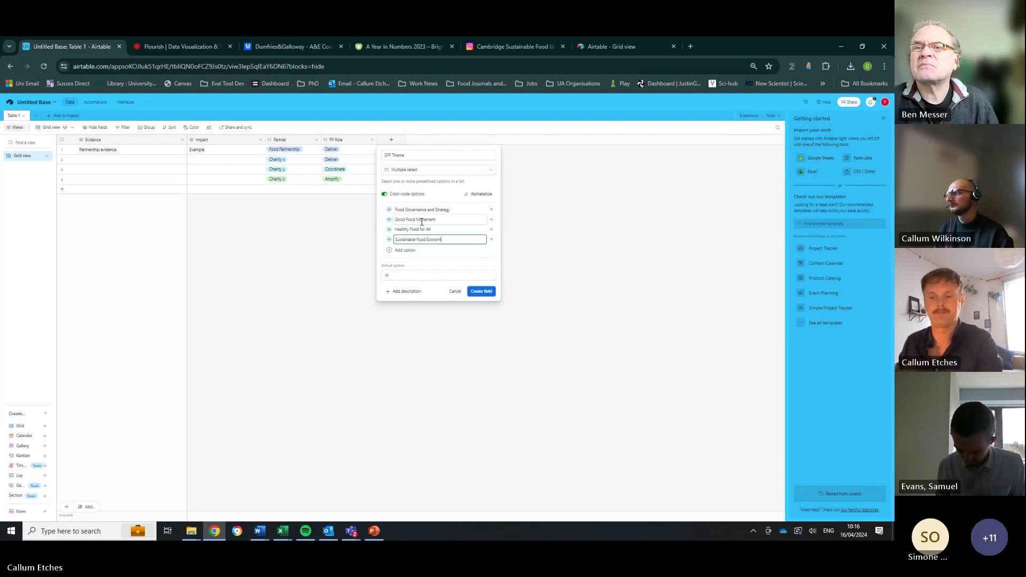
text(y)
key(Return)
text(Catering and Procure)
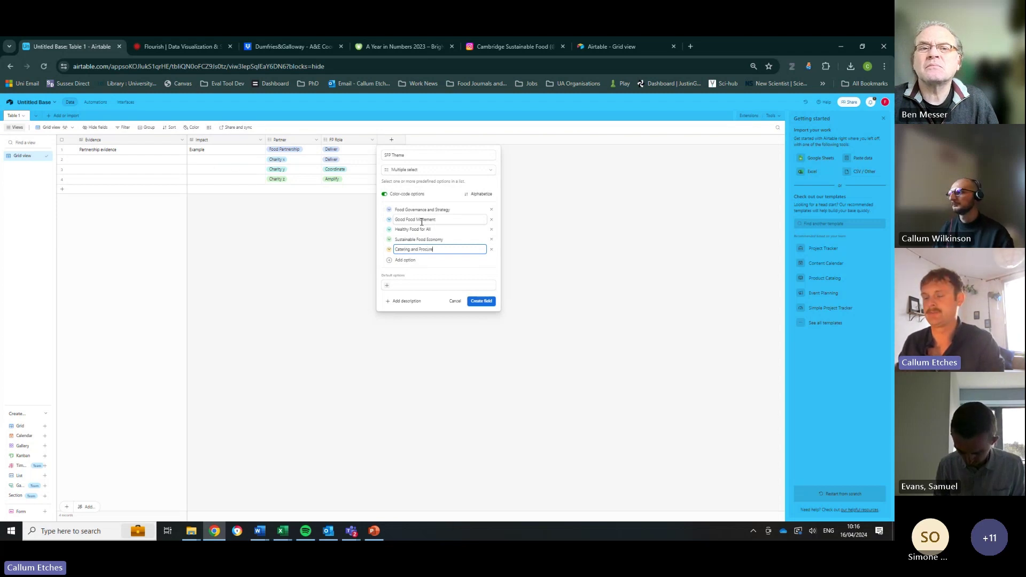
text(ment)
key(Return)
text(Food)
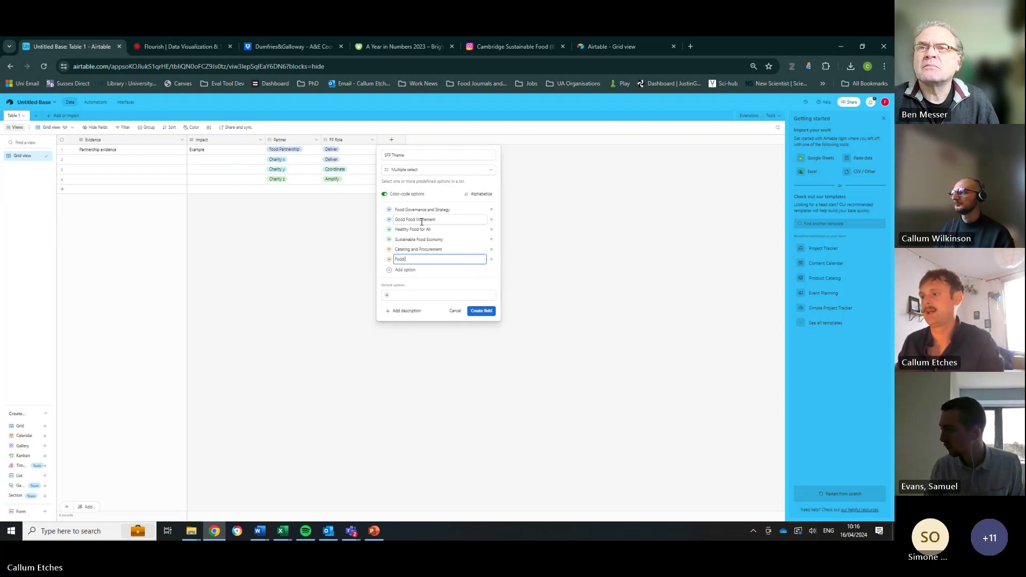
text( for the Planet)
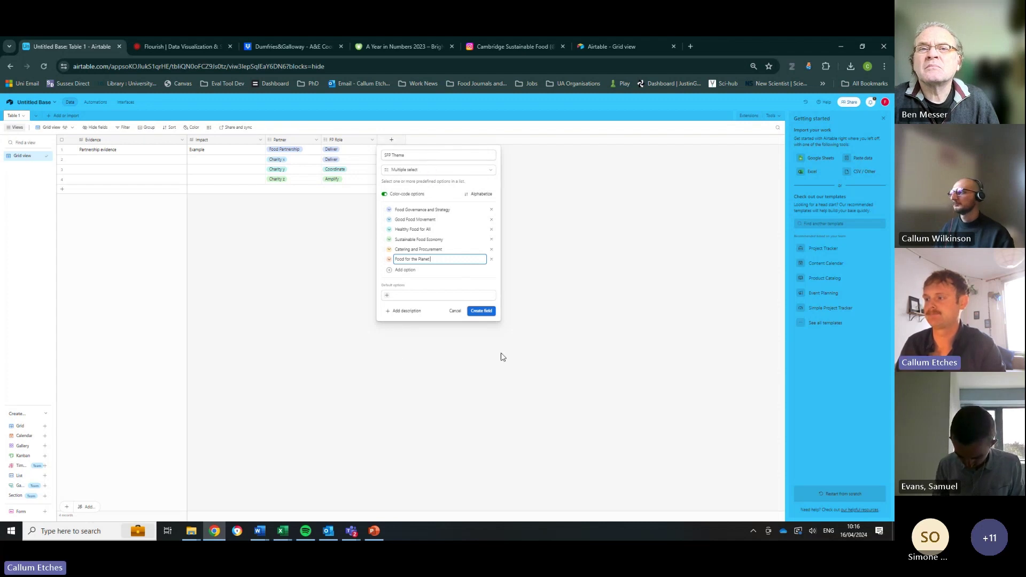
click(481, 311)
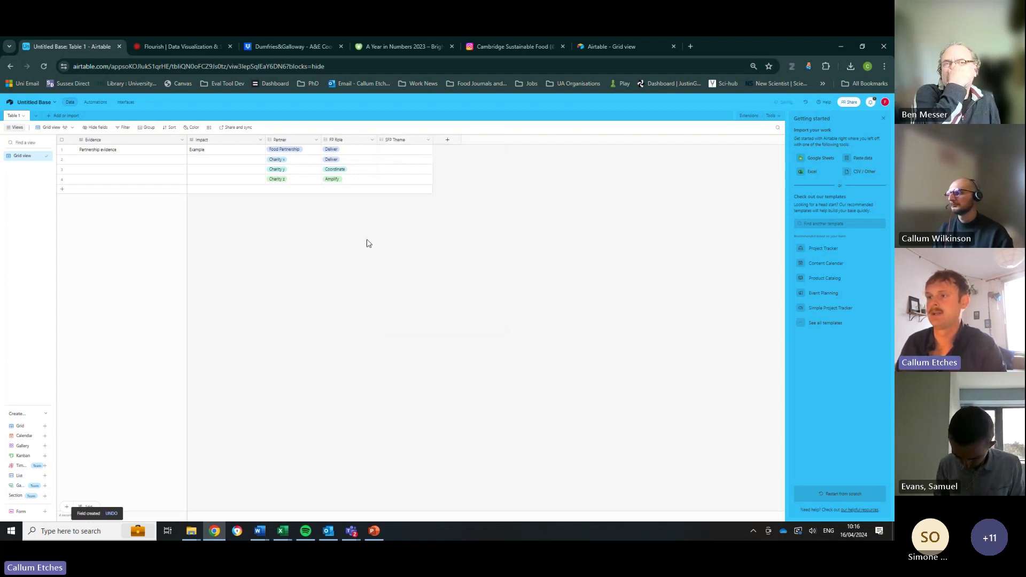
- Set the Food Partnership record's SFP Theme to Food Governance and Strategy and widen the SFP Theme column to fit the full option name
click(409, 150)
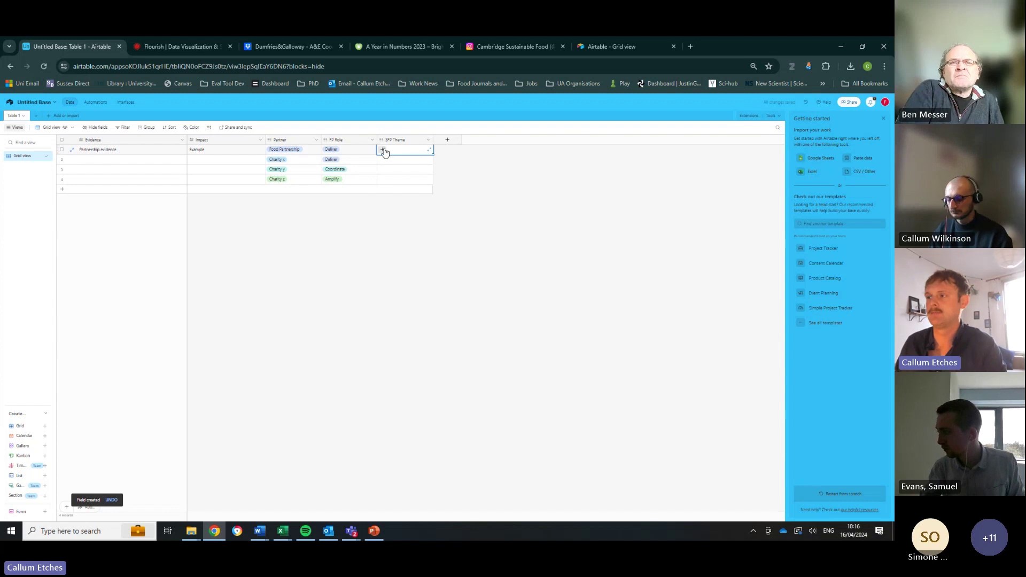
click(383, 151)
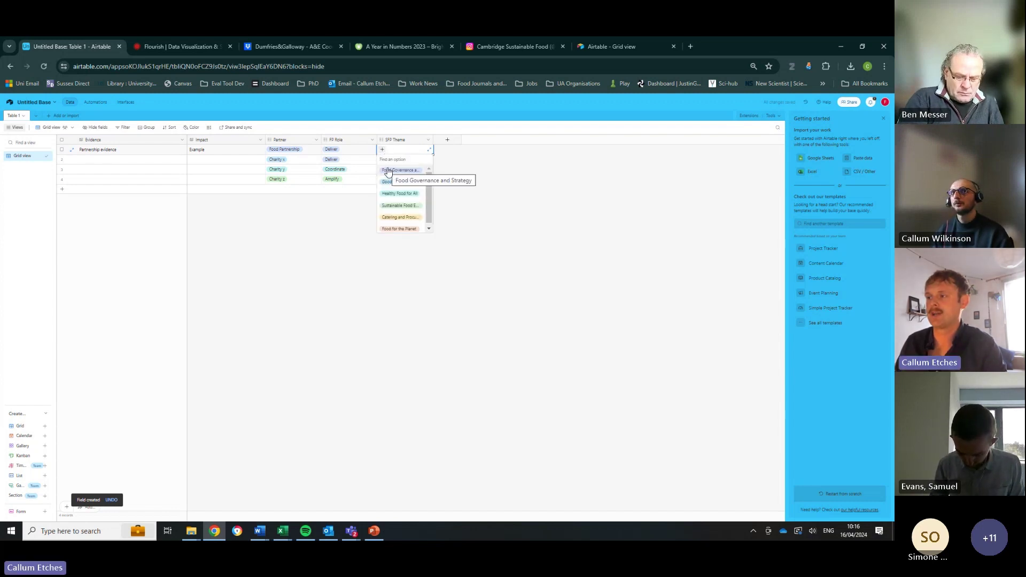
click(388, 171)
drag(432, 139, 443, 140)
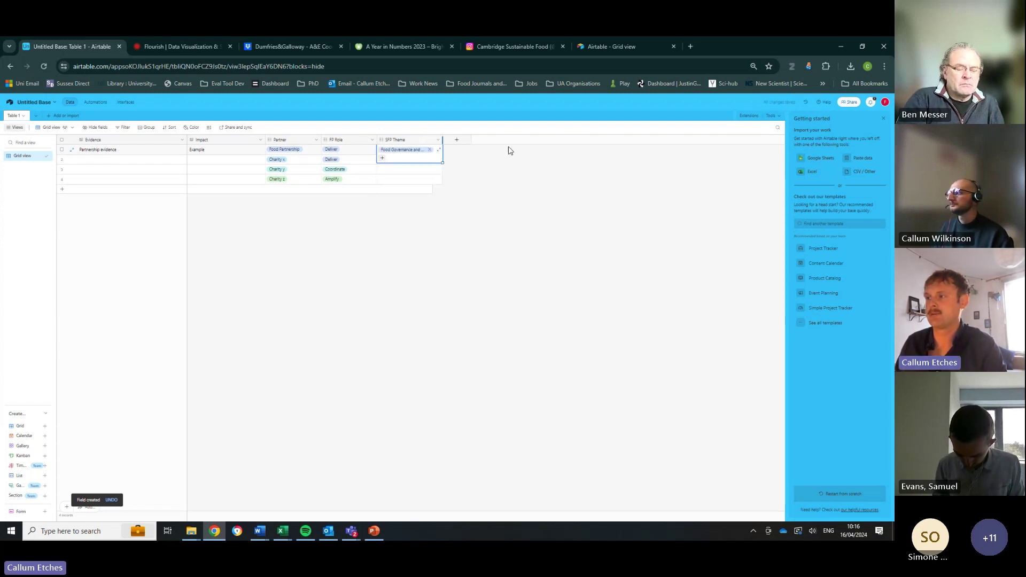
drag(509, 151, 440, 139)
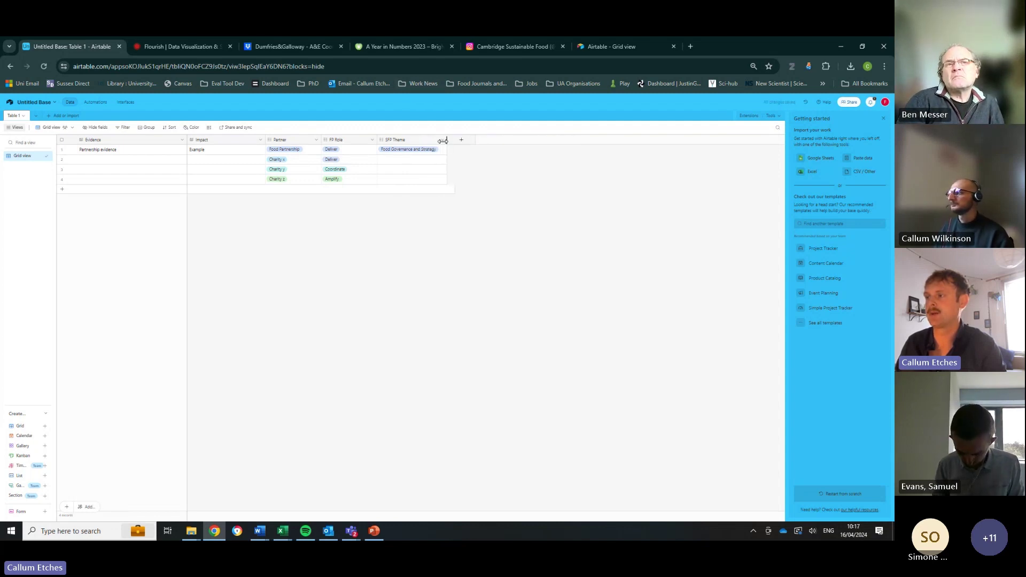
drag(439, 140, 484, 140)
- Set the SFP Theme of the Charity x record to Healthy Food for All and of the Charity y record to Food for the Planet
click(437, 159)
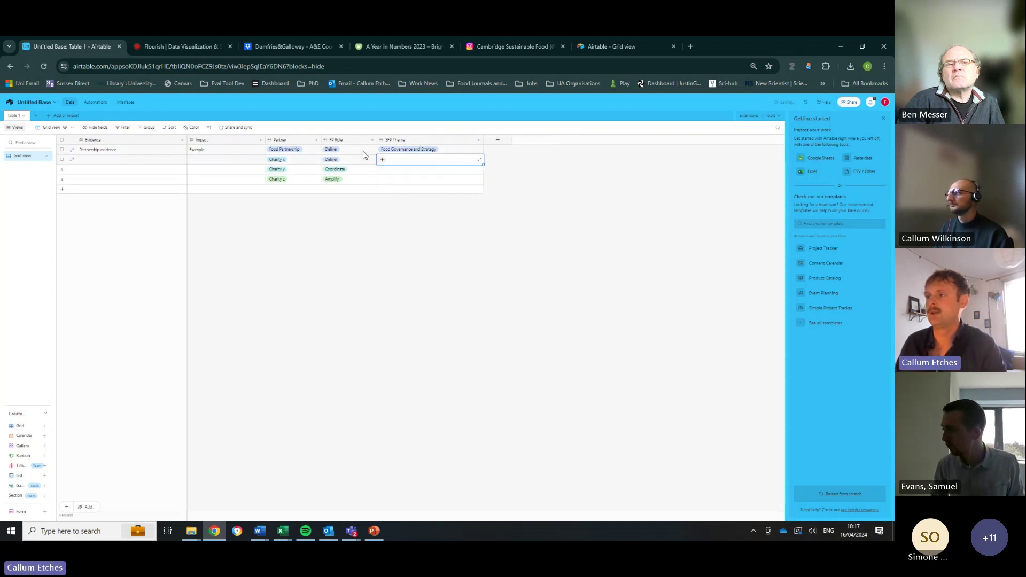
click(382, 159)
click(399, 204)
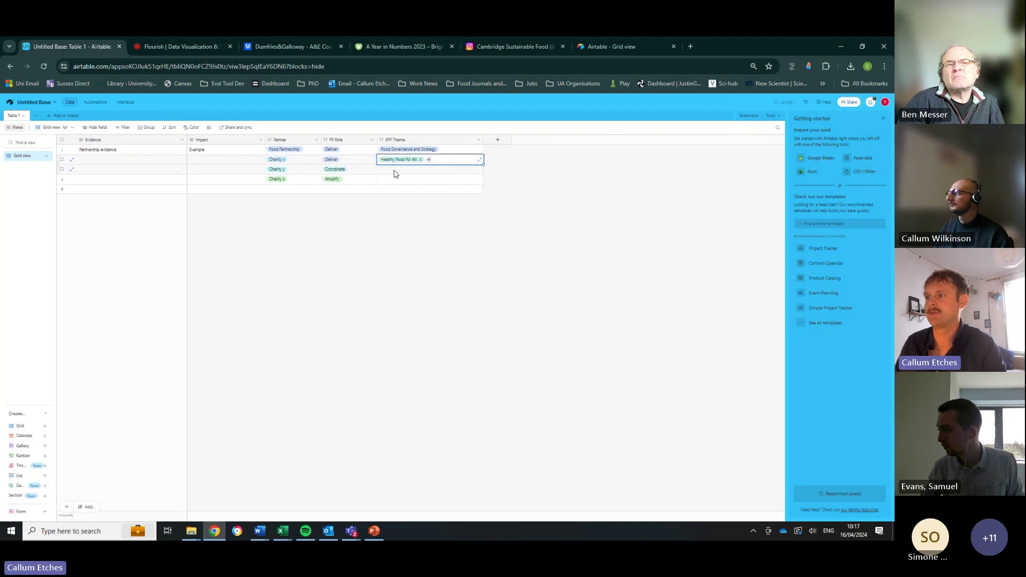
click(387, 170)
click(382, 169)
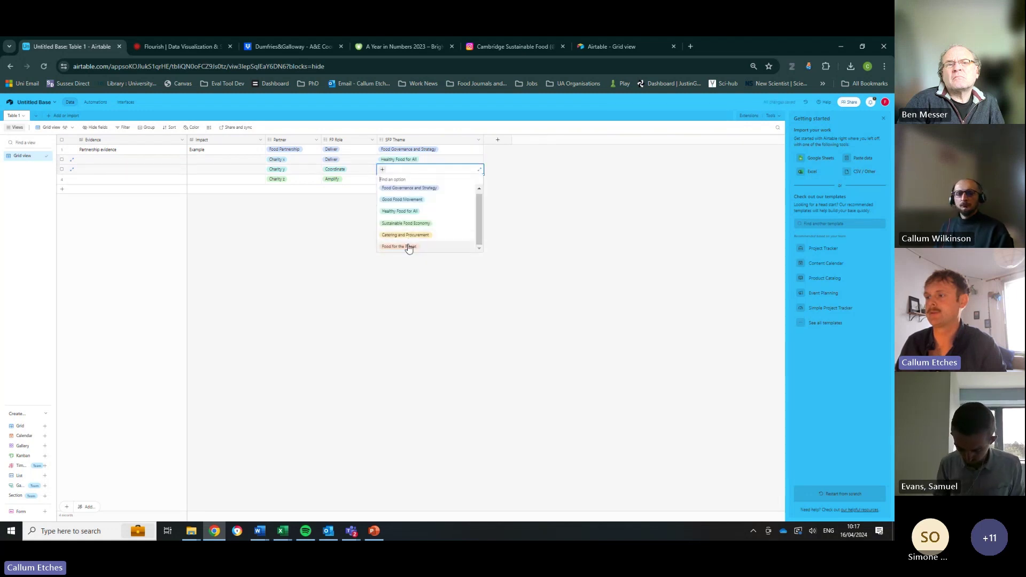
click(399, 247)
- Set the SFP Theme of the Charity z record to Catering and Procurement
click(399, 179)
click(382, 179)
click(424, 248)
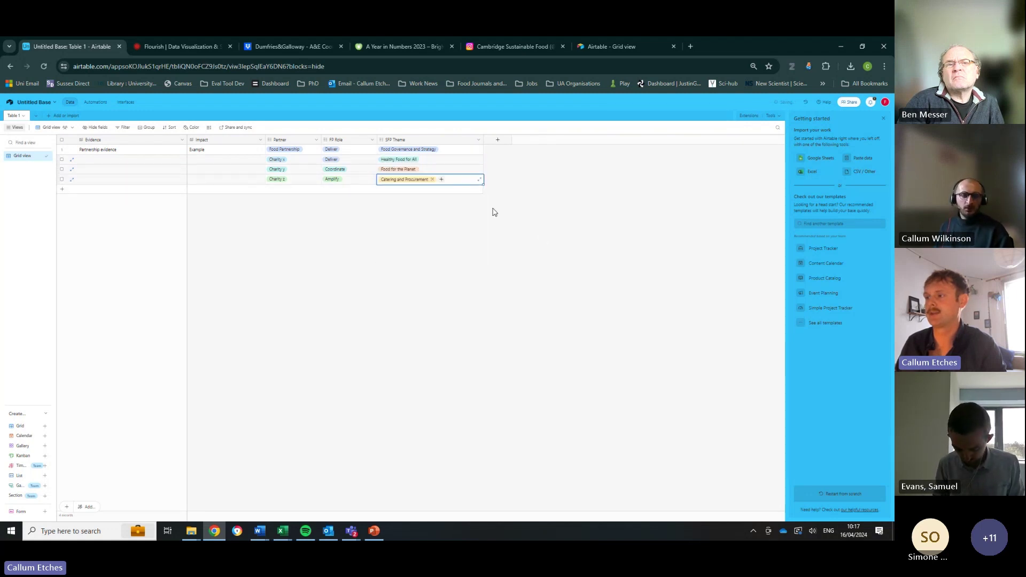
click(688, 327)
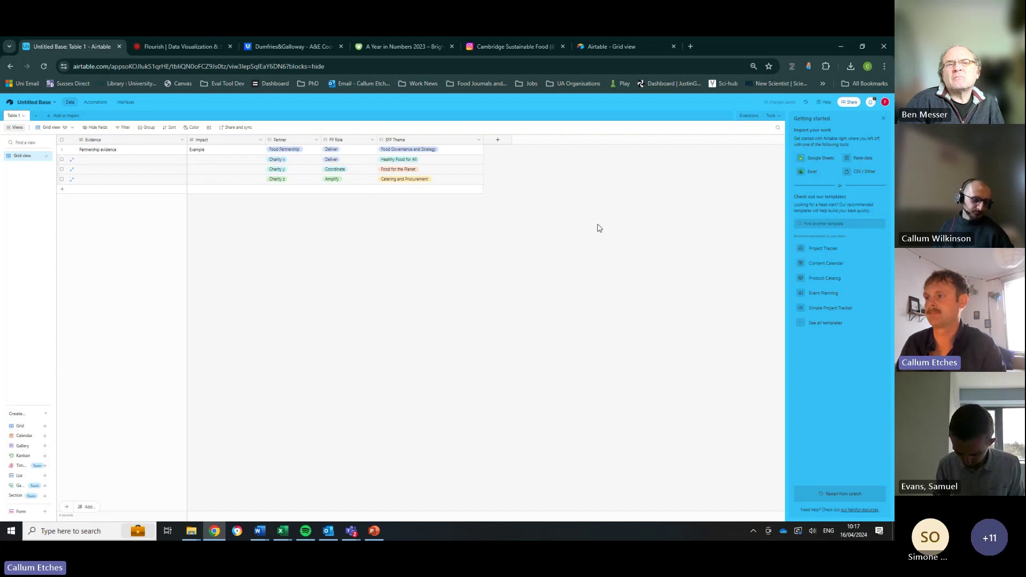
- Start a new Multiple select field after SFP Theme and name it "Sub-issue area"
click(497, 140)
click(551, 266)
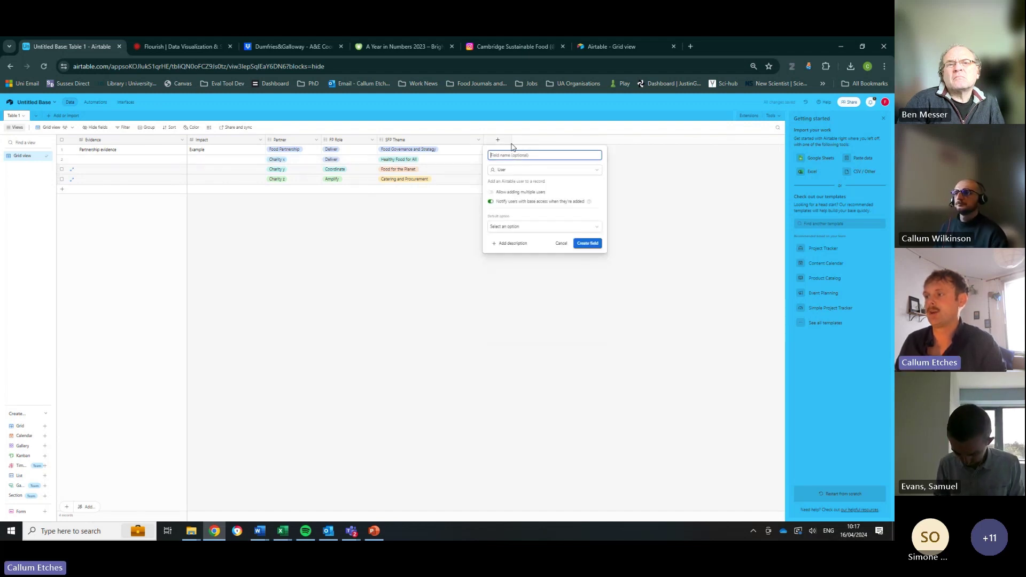
click(500, 170)
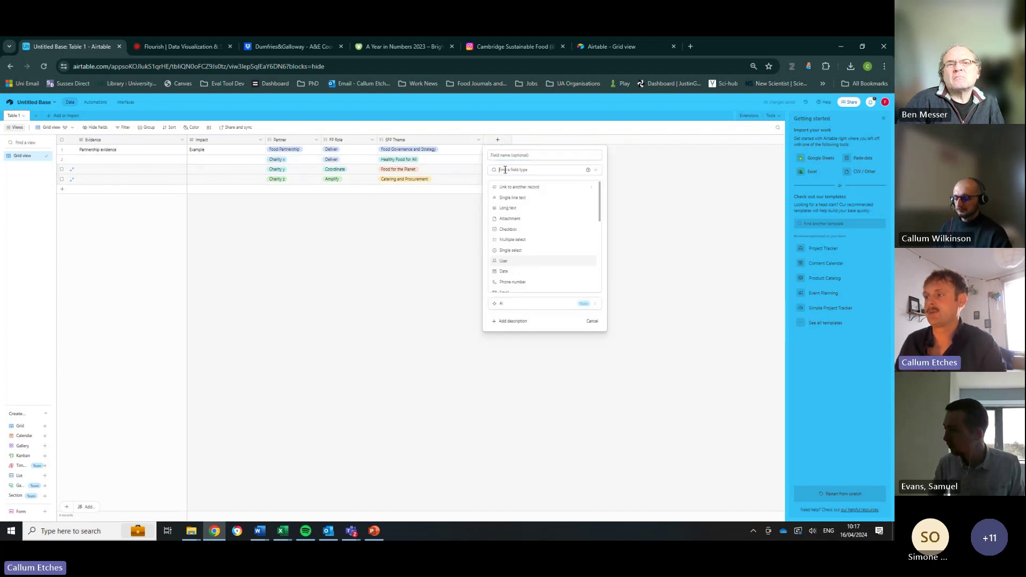
click(523, 240)
click(528, 155)
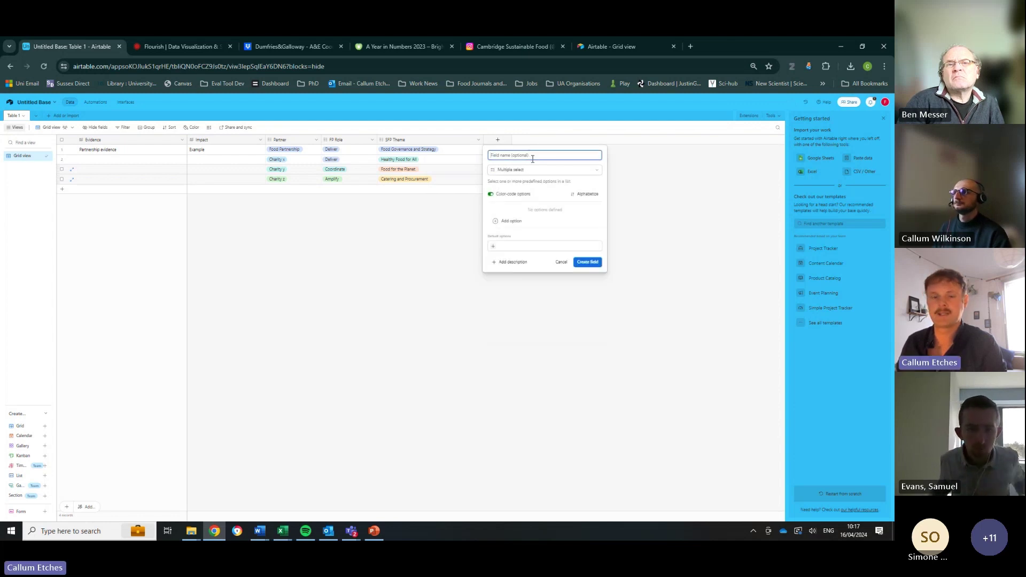
text(Sub-issue)
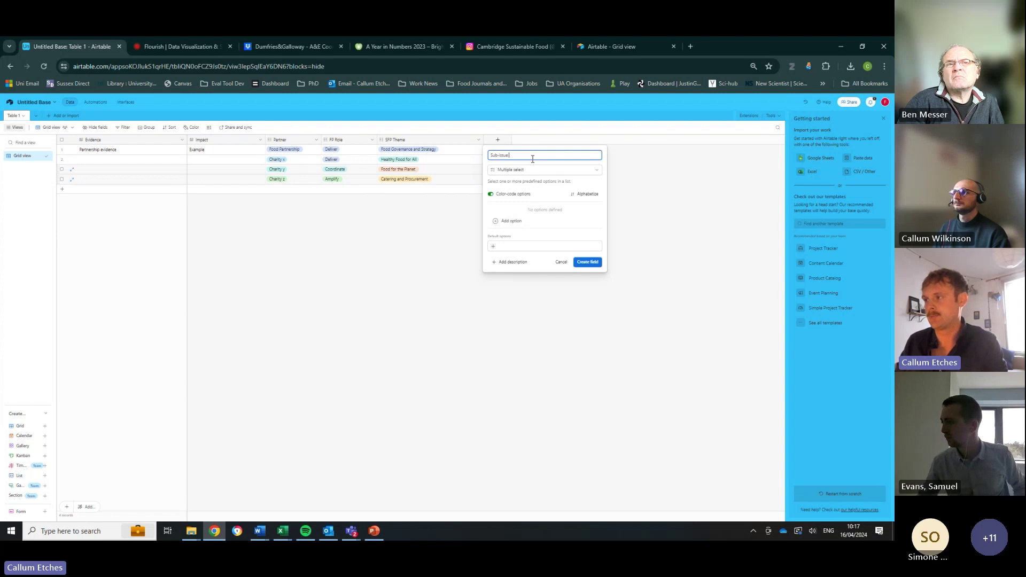
text( area)
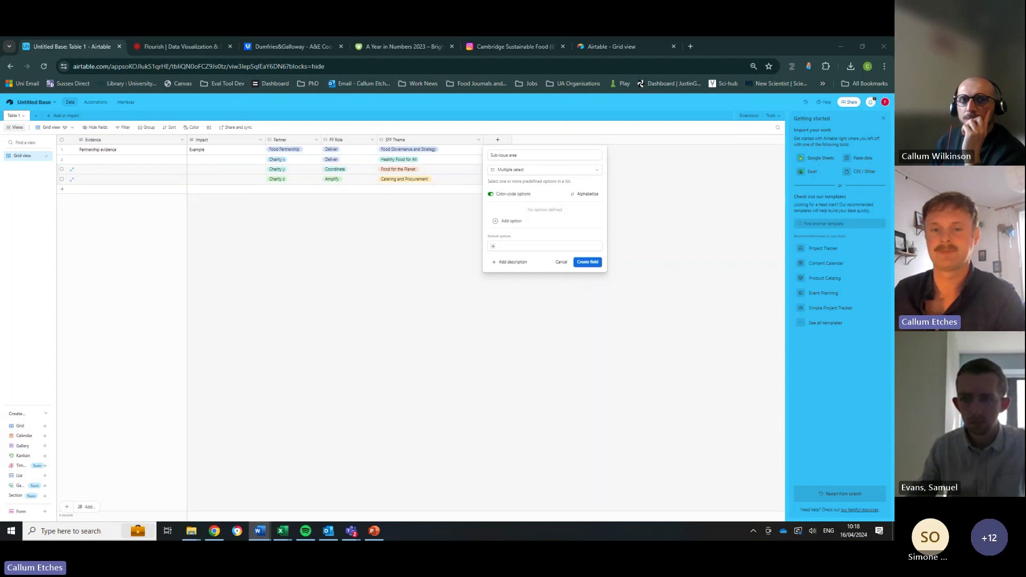
- Add the option "Beyond Food Bank" to the Sub-issue area field, correcting its spelling, and add a blank second option
click(523, 227)
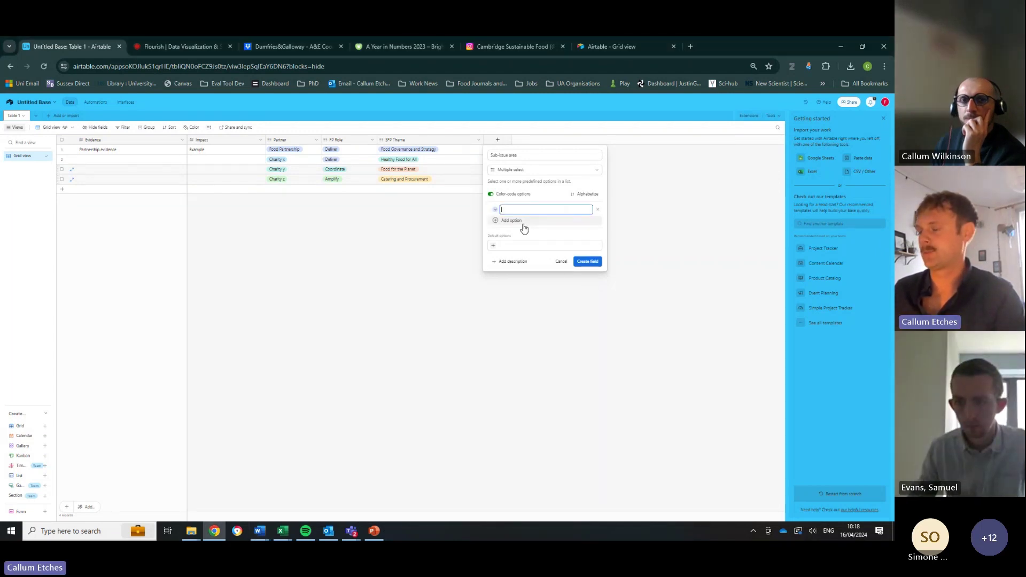
text(Beyon)
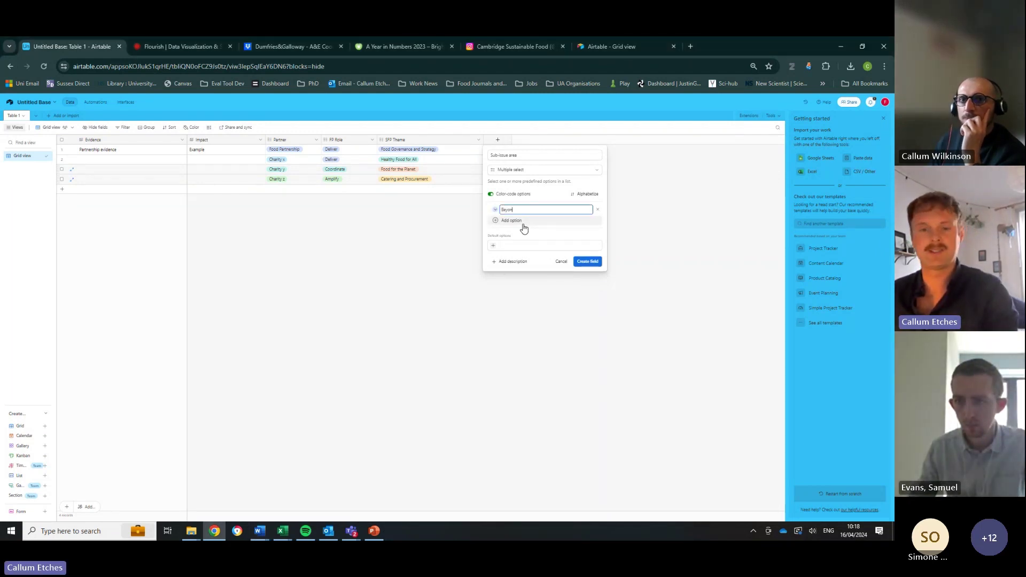
text( Food Bank)
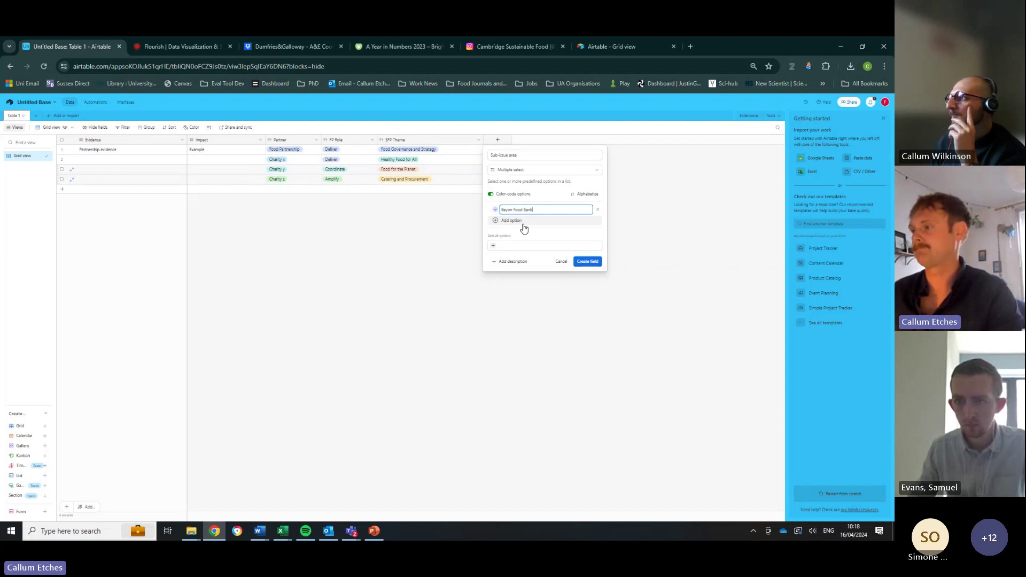
key(alt+Tab)
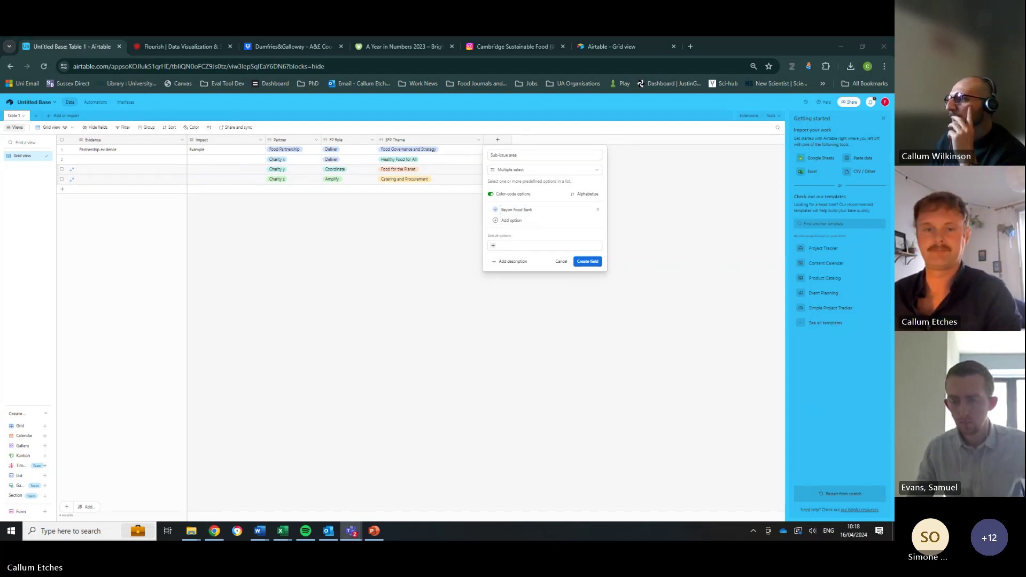
click(530, 220)
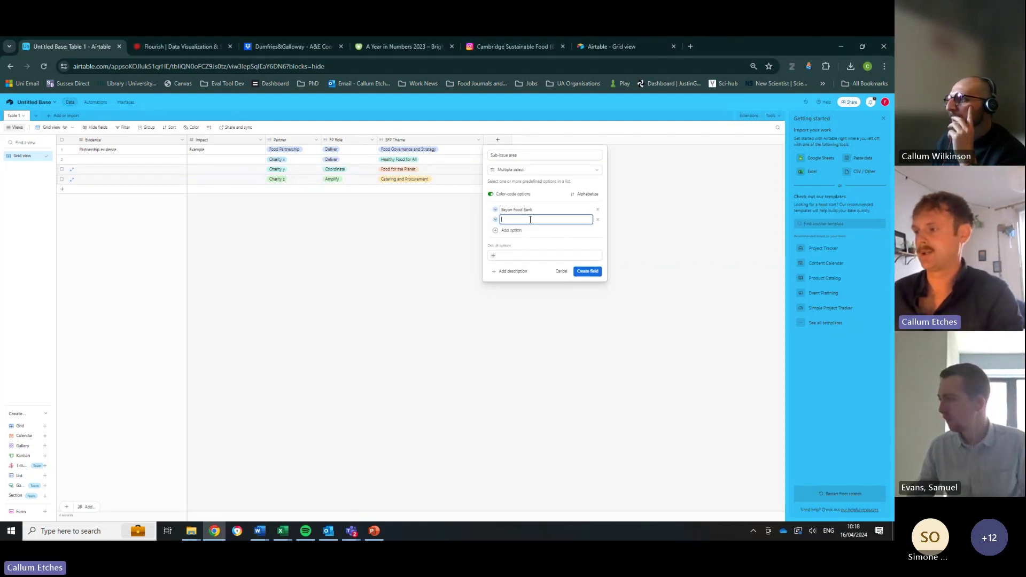
click(506, 209)
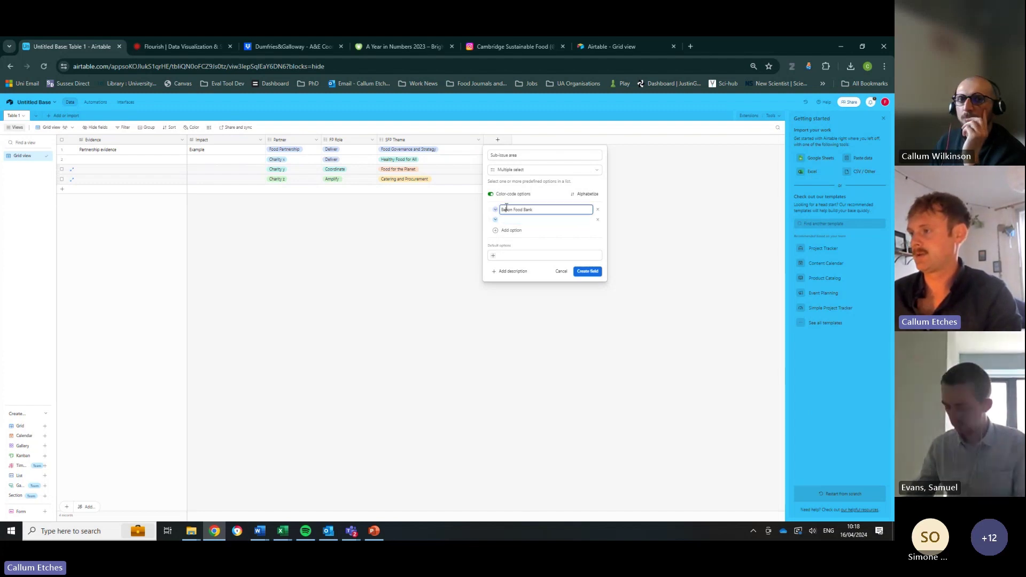
text(d)
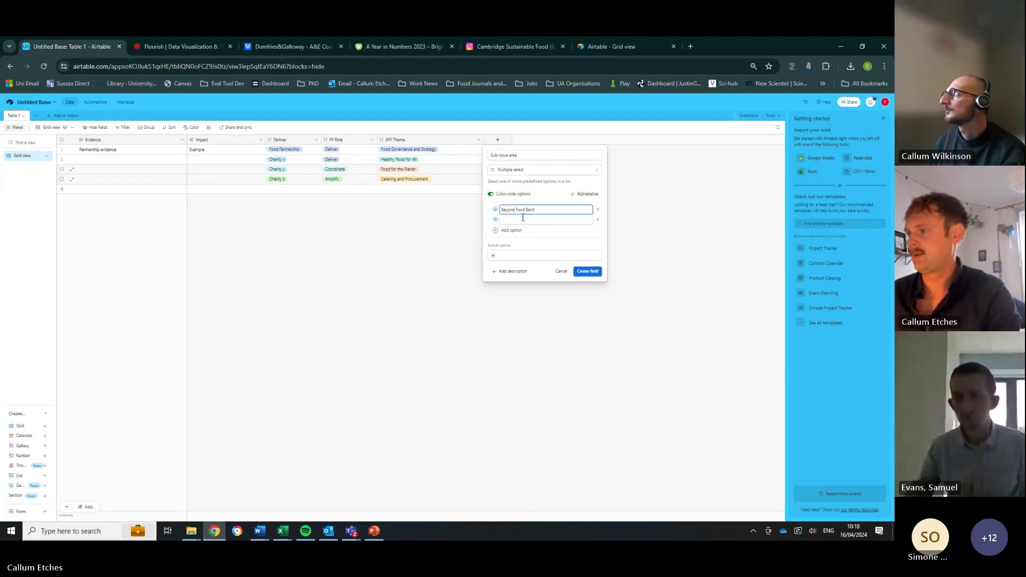
- Add the options "Campaigning" and "Citizen decision making" to the Sub-issue area field
click(523, 218)
text(Campa)
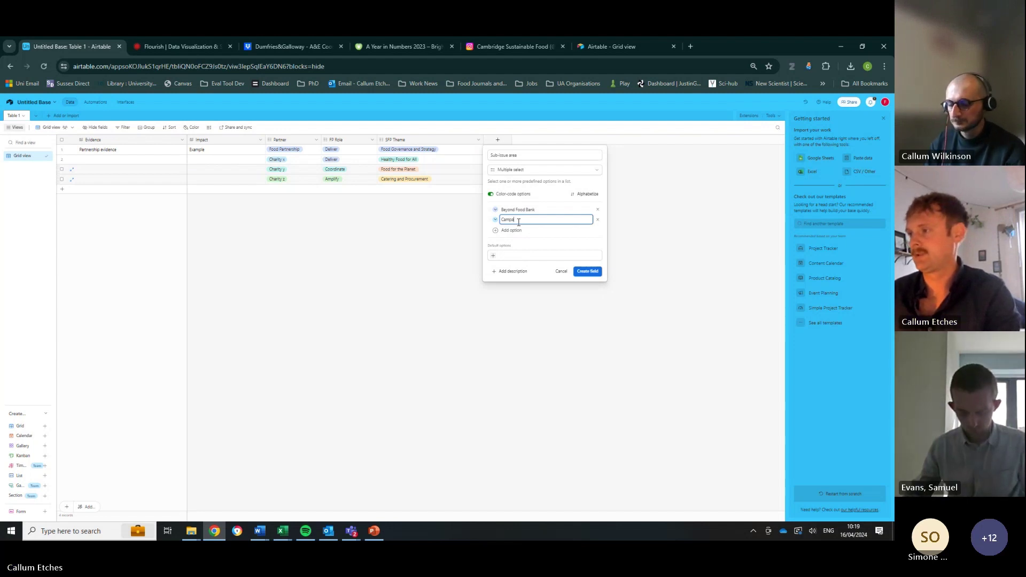
text(igning)
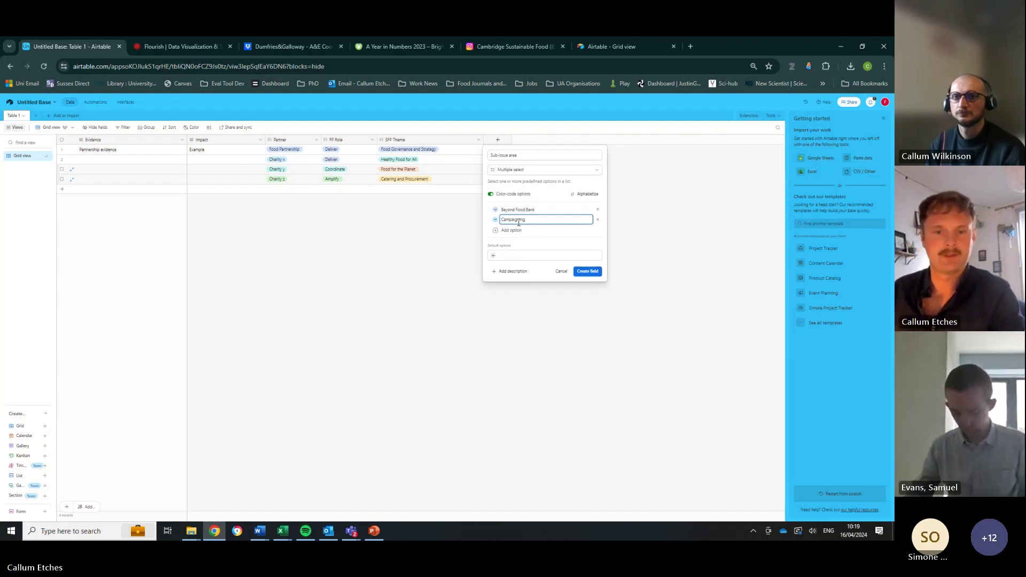
key(Return)
text(Citizen d)
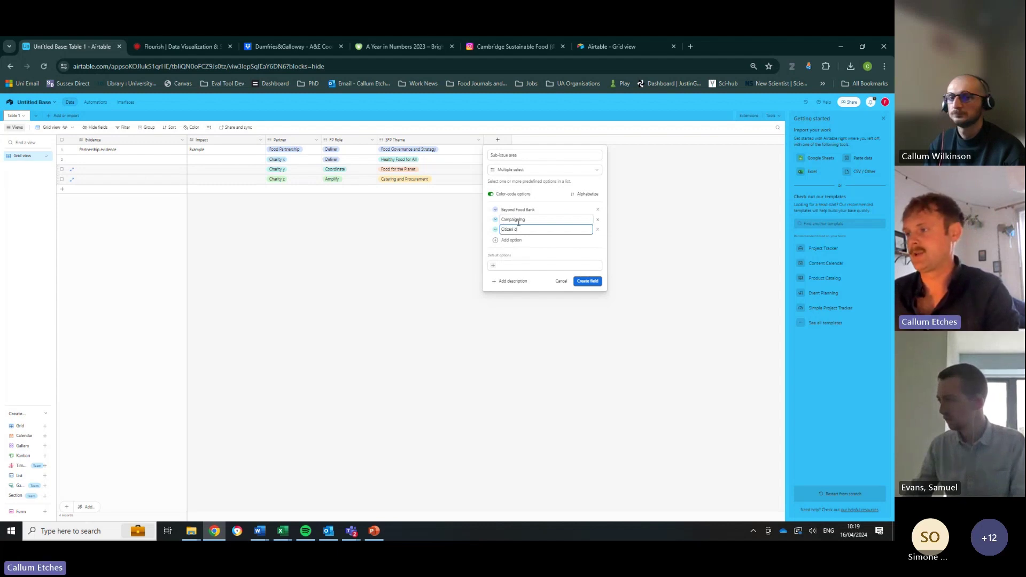
text(ecision making)
key(Return)
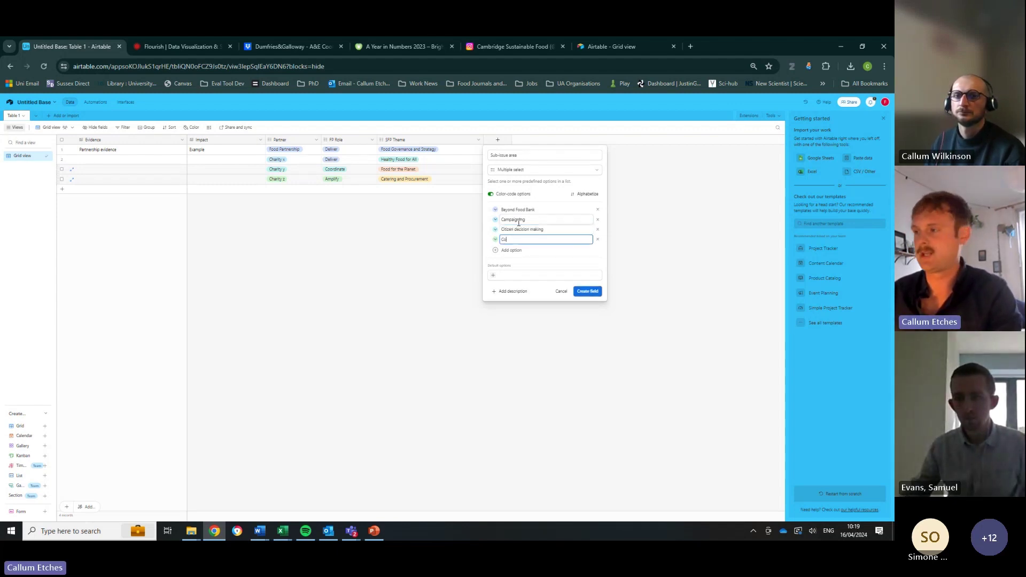
- Add the options "Community Engagement" and "Climate" to the Sub-issue area field
text(Community)
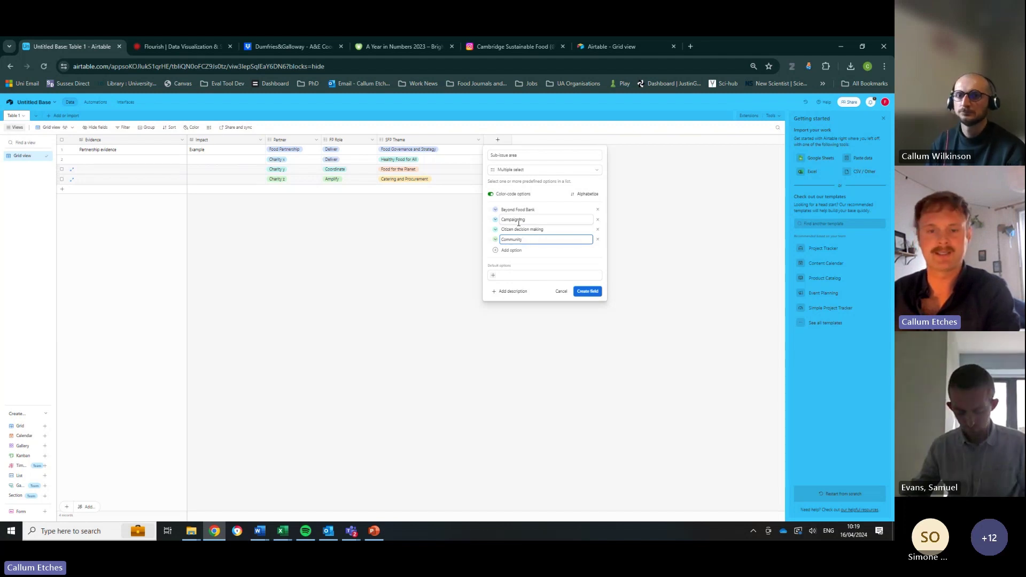
text( Engagement)
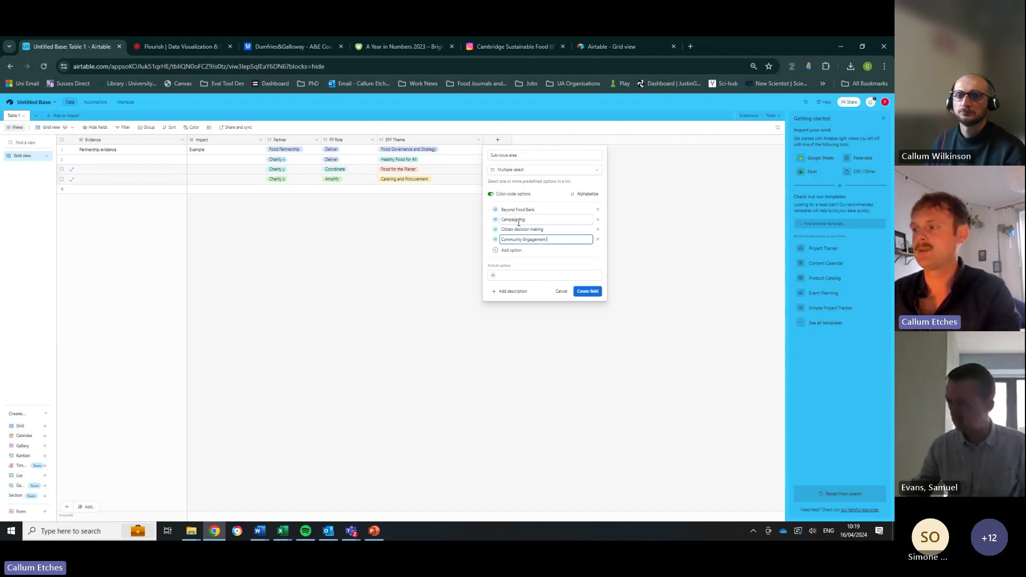
key(Return)
text(C)
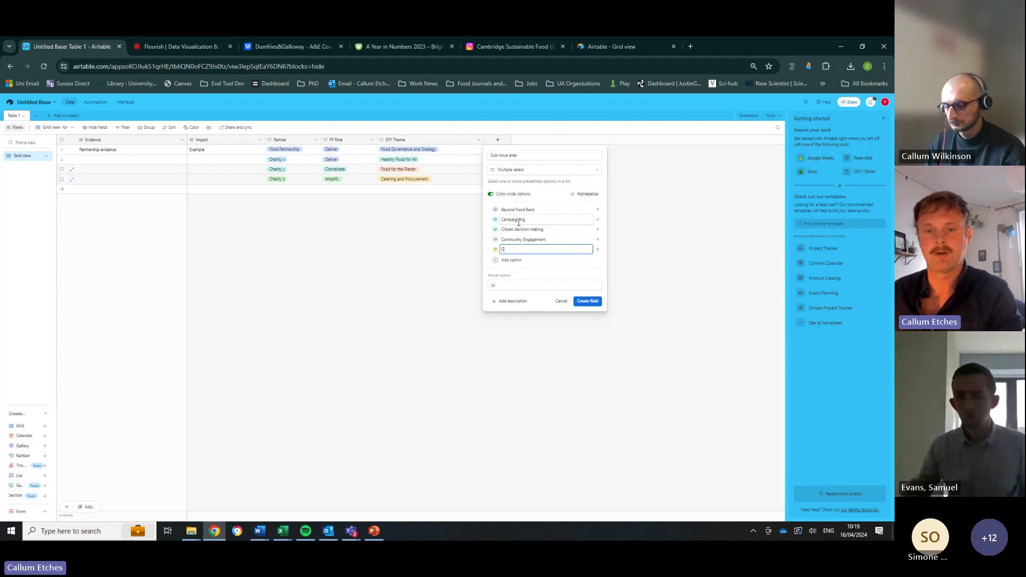
text(limate)
key(Return)
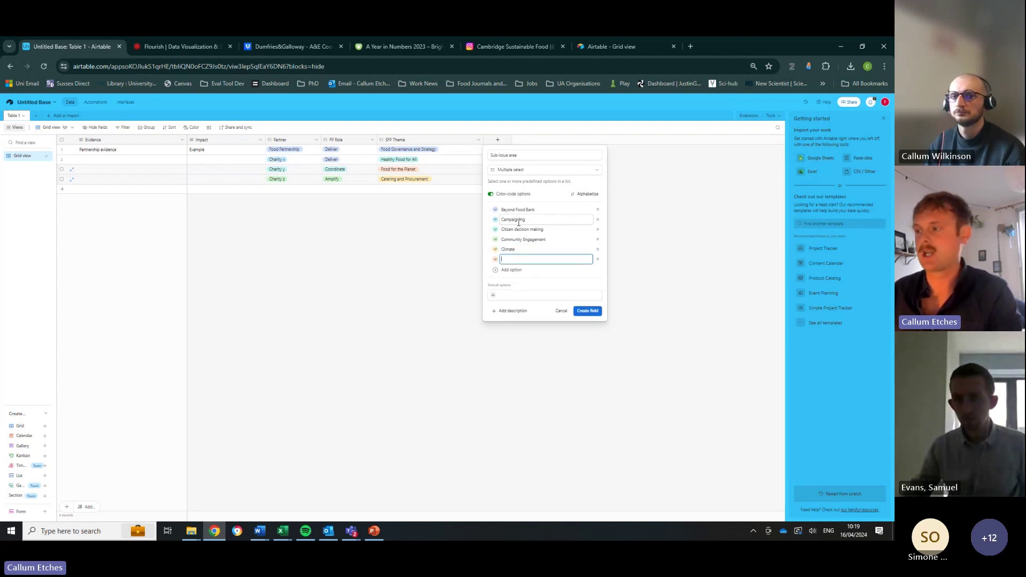
- Add the option "Commercial Food Growing" and extend the "Climate" option's name to "Climate Change"
text(Commercial F)
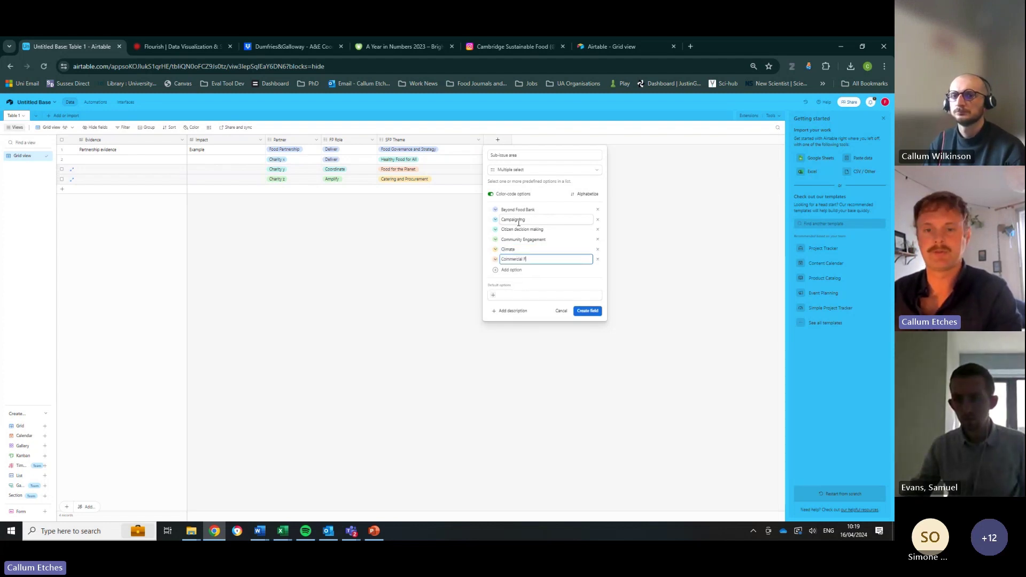
text(ood Growing)
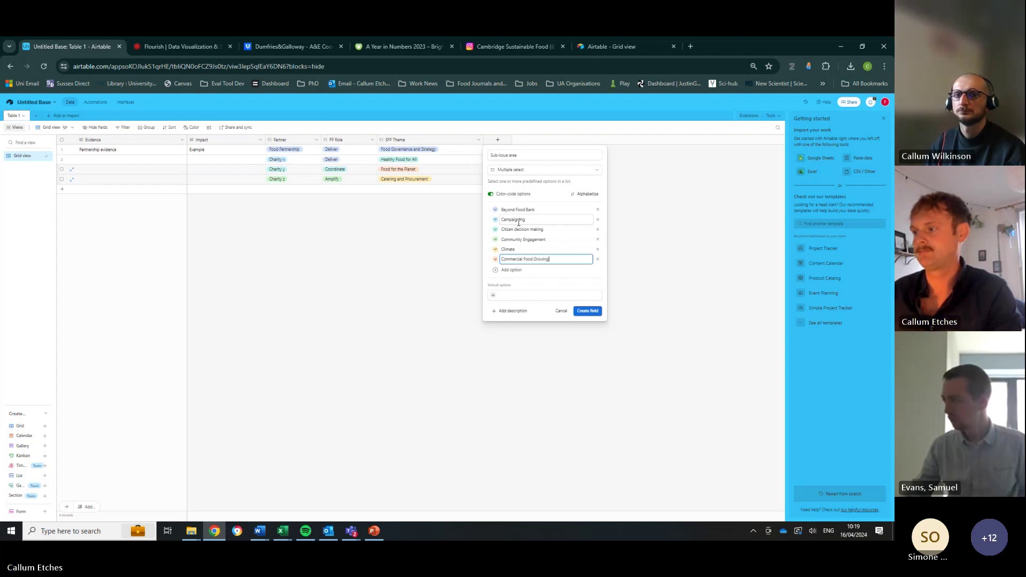
key(Return)
click(522, 249)
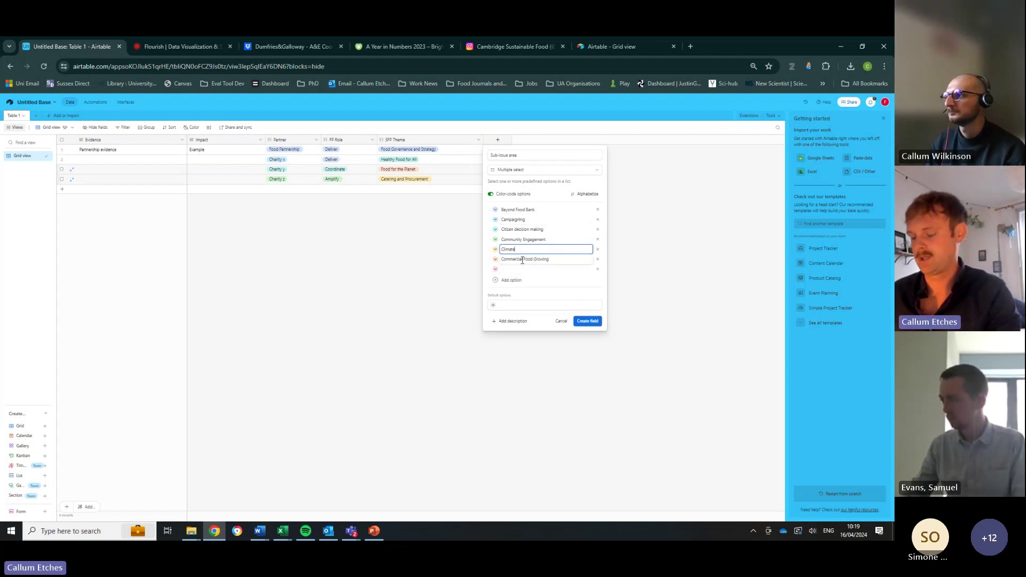
text(Change)
- Fill the blank Sub-issue area option with "Community Wellbeing" and add the option "Events"
click(515, 269)
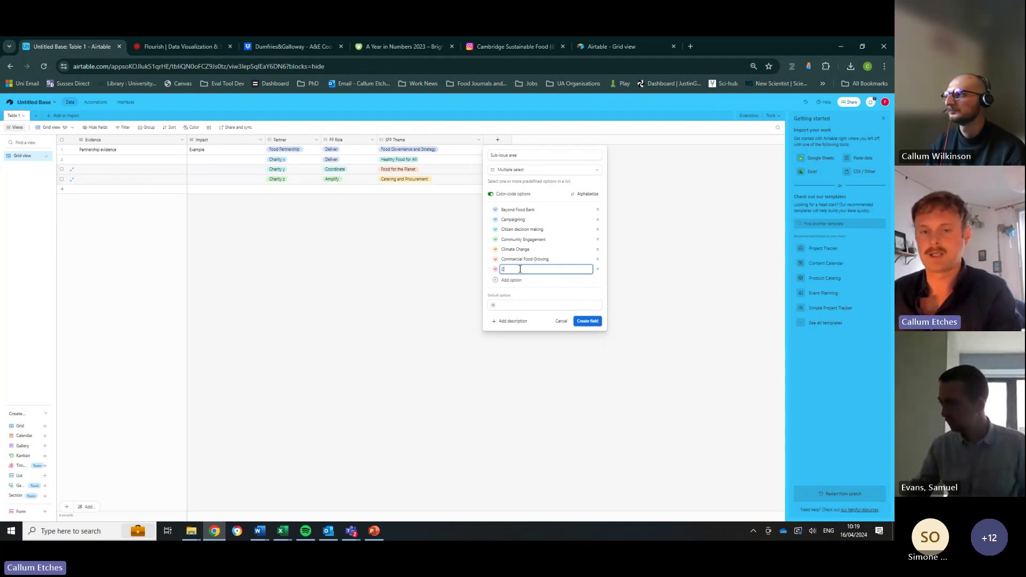
text(Community Wellbeing)
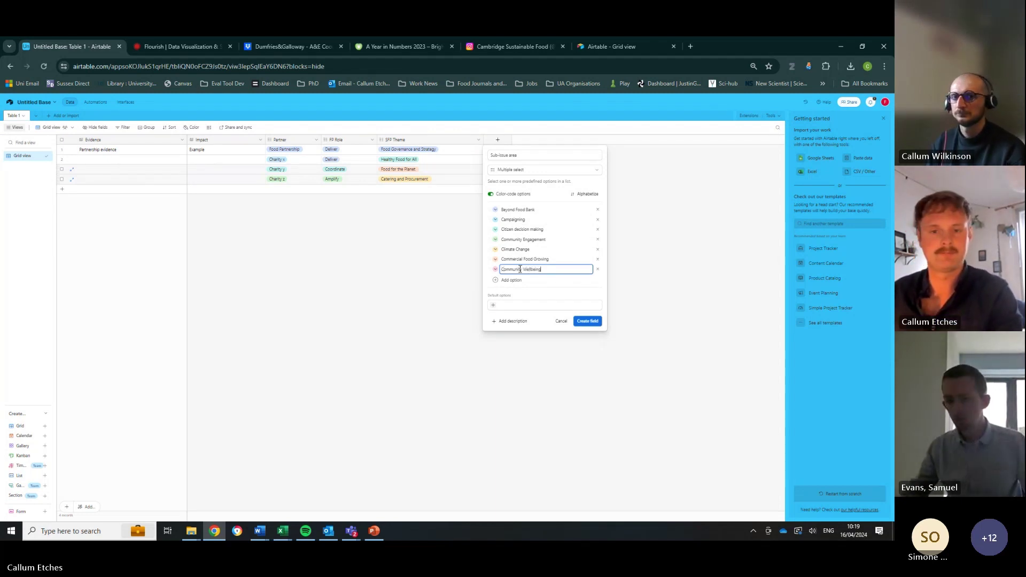
key(Return)
text(Events)
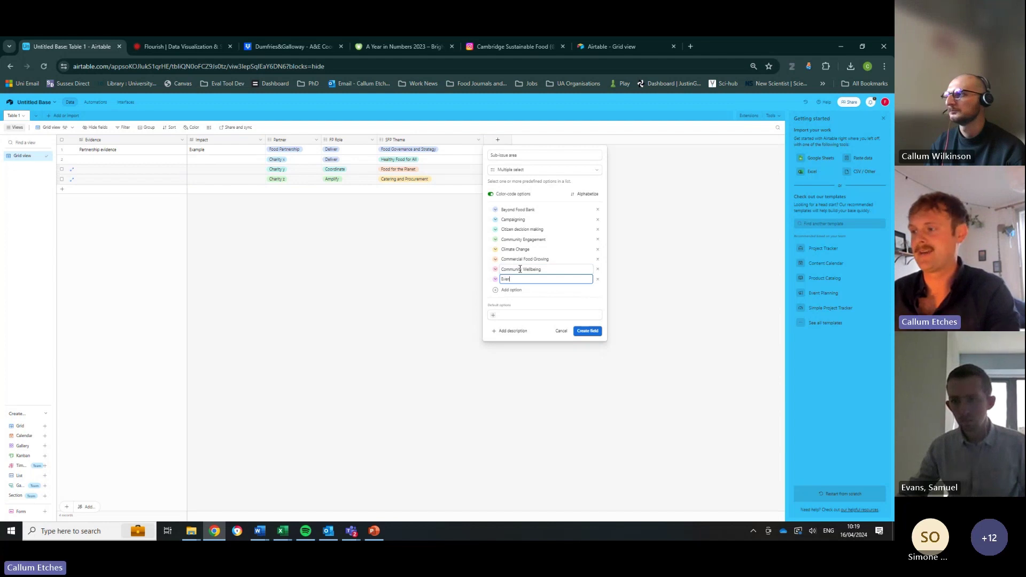
key(Return)
- Add the options "Food Aid" and "Food Business and Retail" to the Sub-issue area field
text(Food Aid)
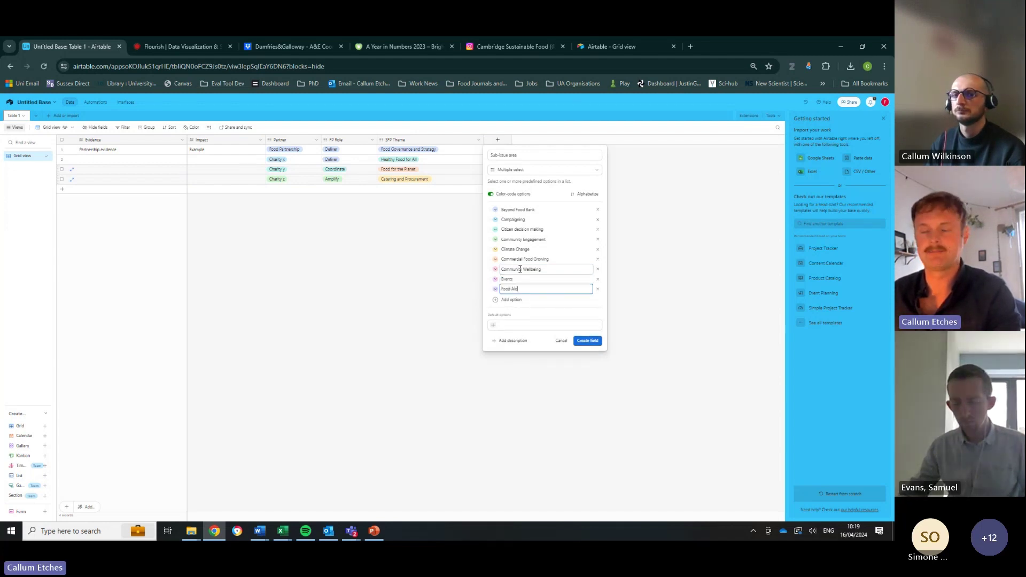
key(Return)
text(Food Busine)
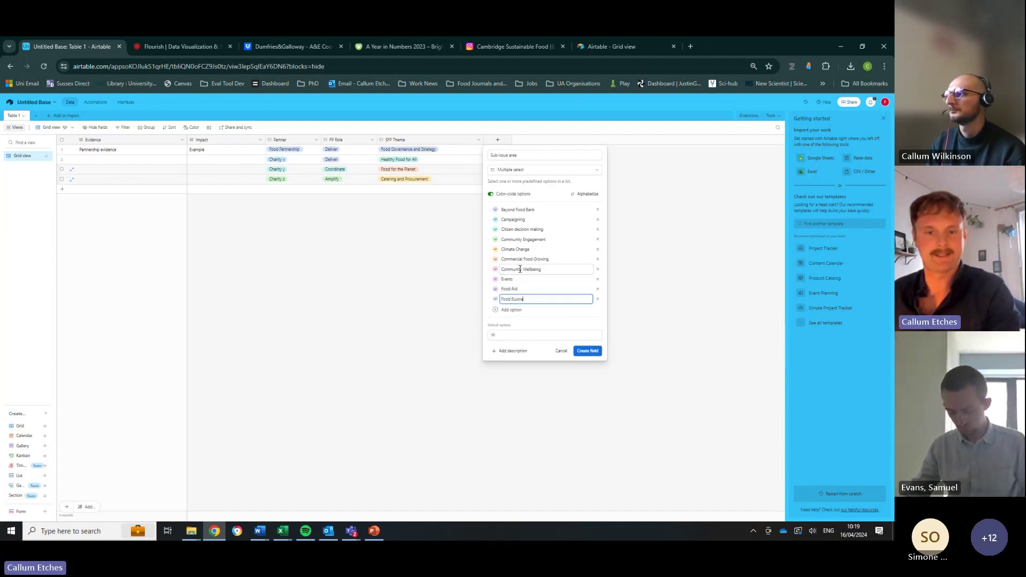
text(ss and Retail)
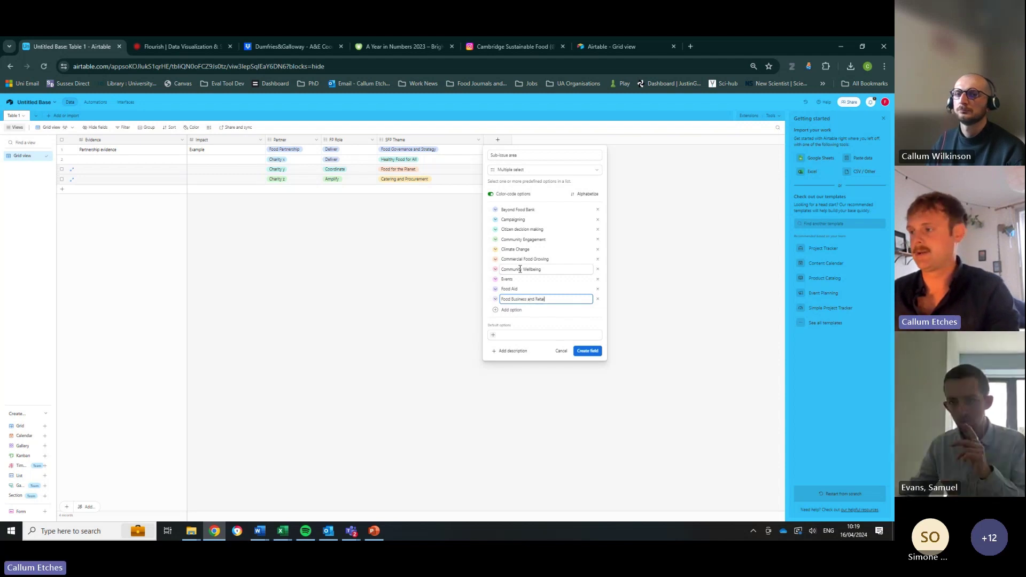
key(Return)
- Add the options "Food Enterprises" and "Food infrastructure" to the Sub-issue area field
text(Food Enter)
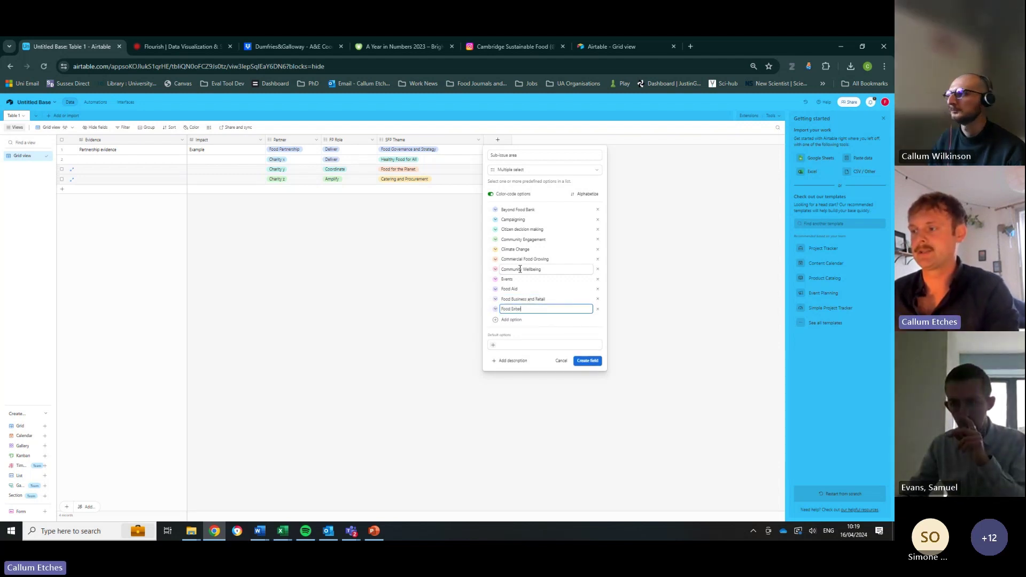
text(prises)
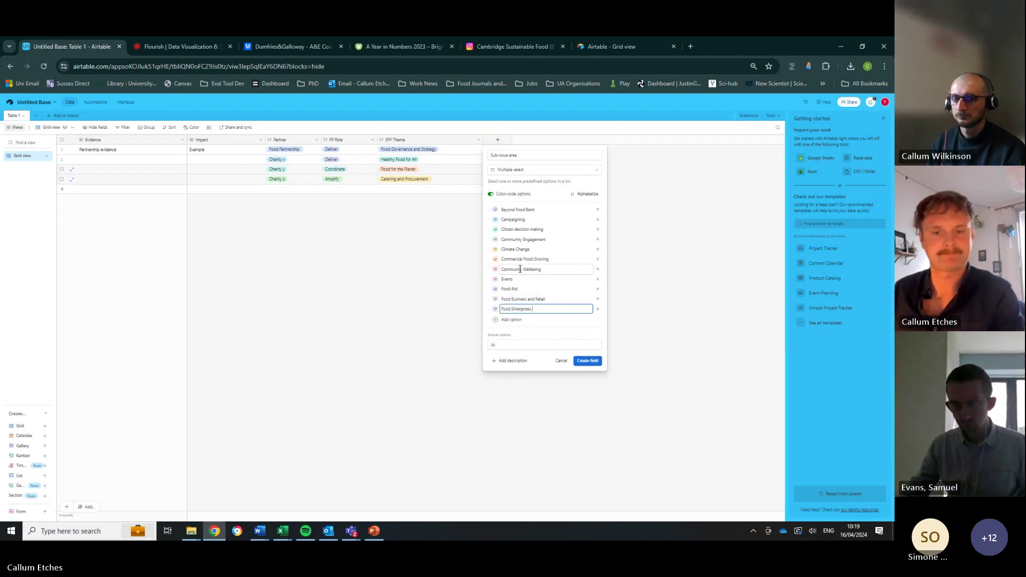
key(Return)
text(Food)
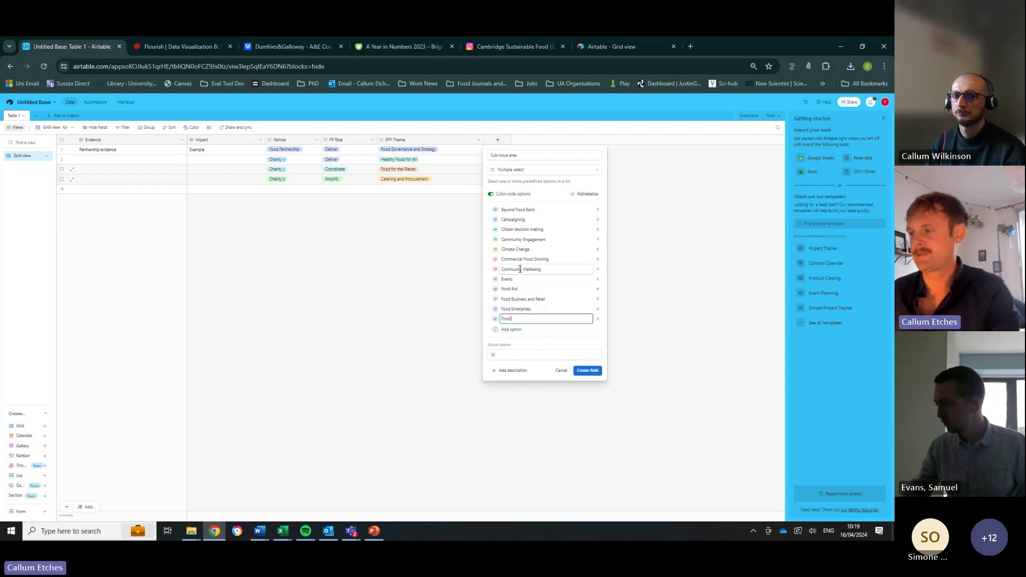
text( infrastructure)
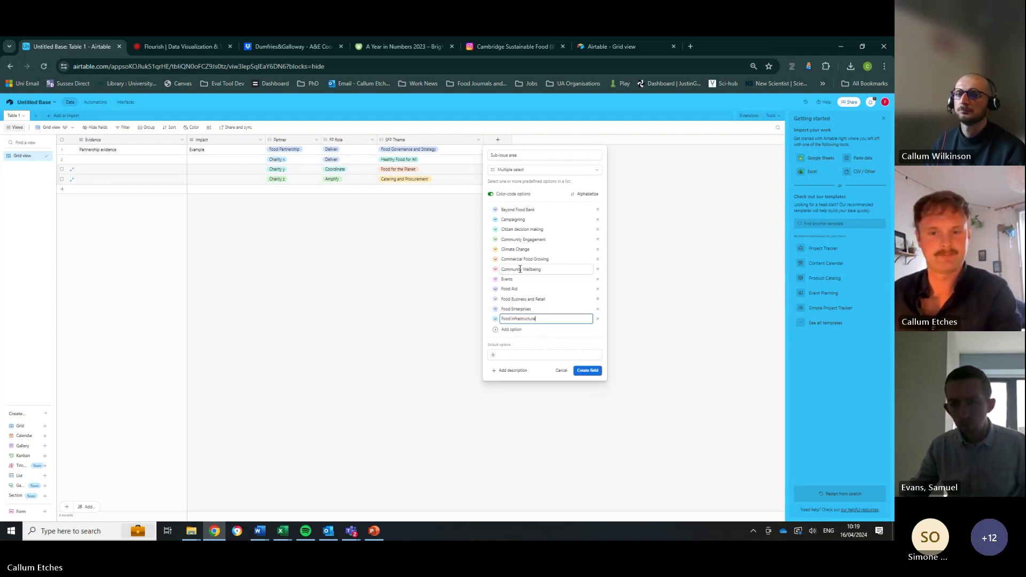
key(Return)
- Add the options "Food justice", "Food Poverty" and "Food security" to the Sub-issue area field
text(Food just)
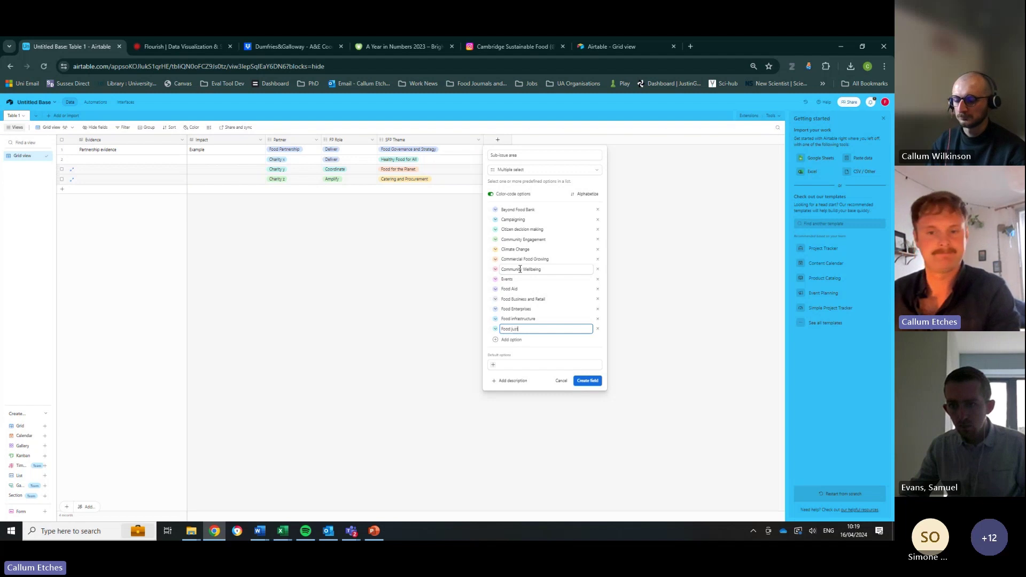
text(ice)
key(Return)
text(Food Pove)
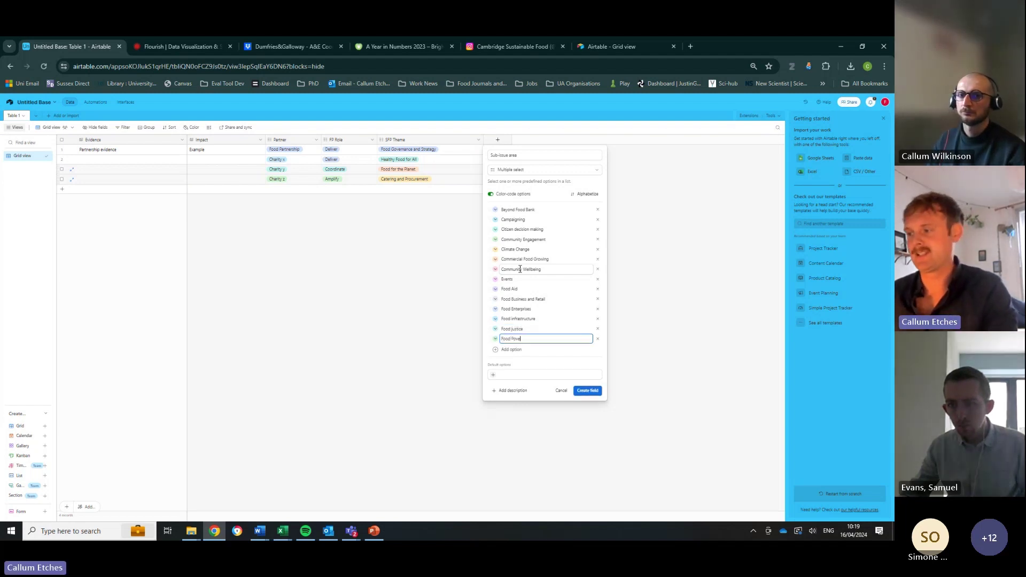
text(rty)
key(Return)
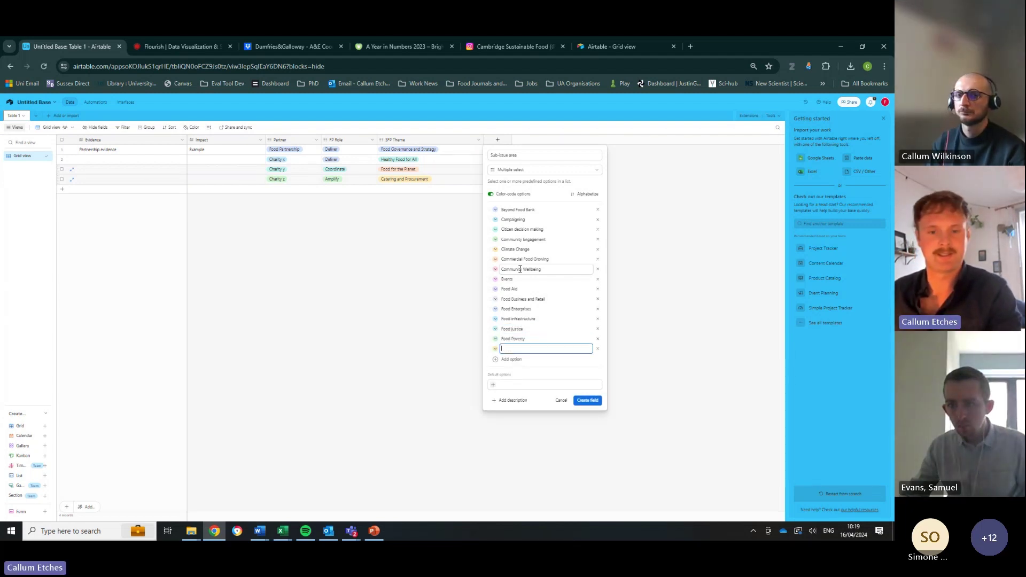
text(Food security)
key(Return)
- Add the option "Food Waste" after "Food security", correcting the mistyped entry
text(Fo)
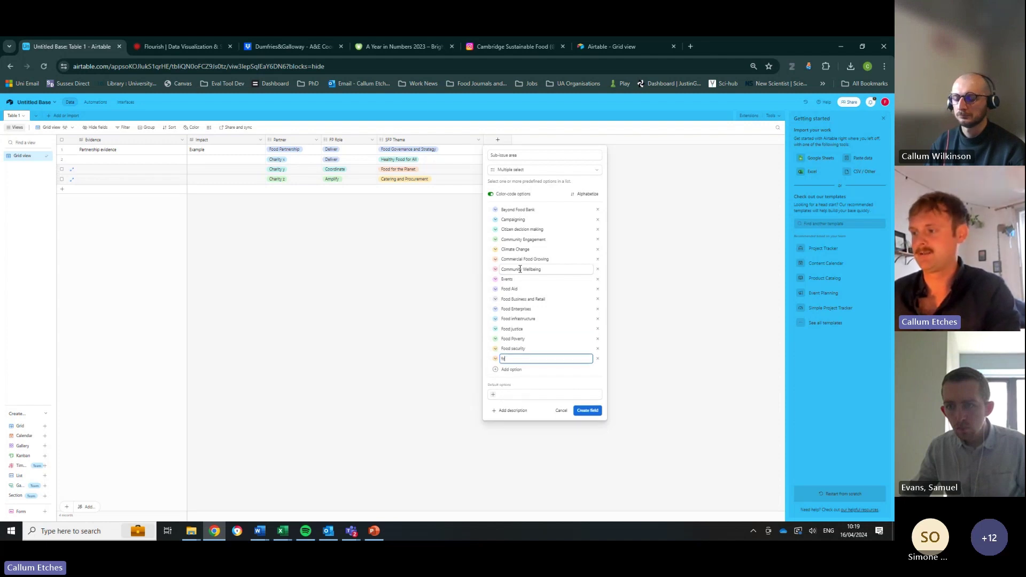
text(od)
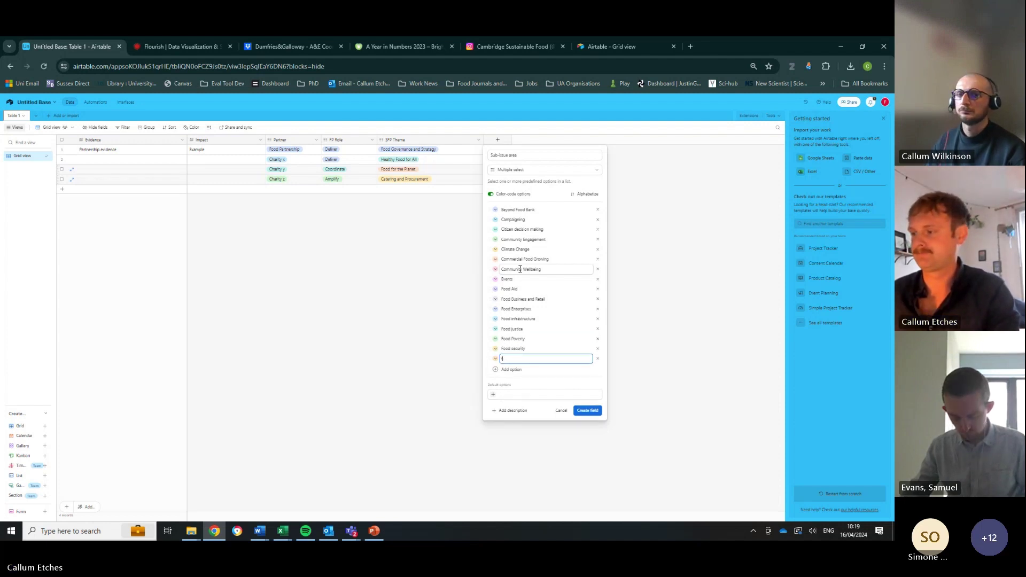
key(BackSpace)
key(BackSpace)
key(BackSpace)
key(BackSpace)
key(BackSpace)
text(Foo)
key(Return)
text(Fo)
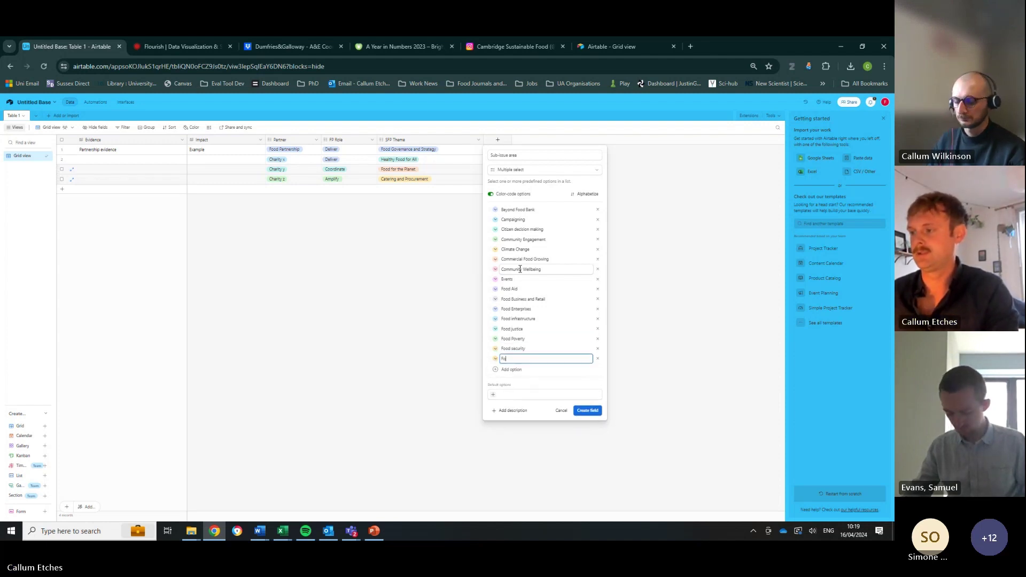
text(od Waste)
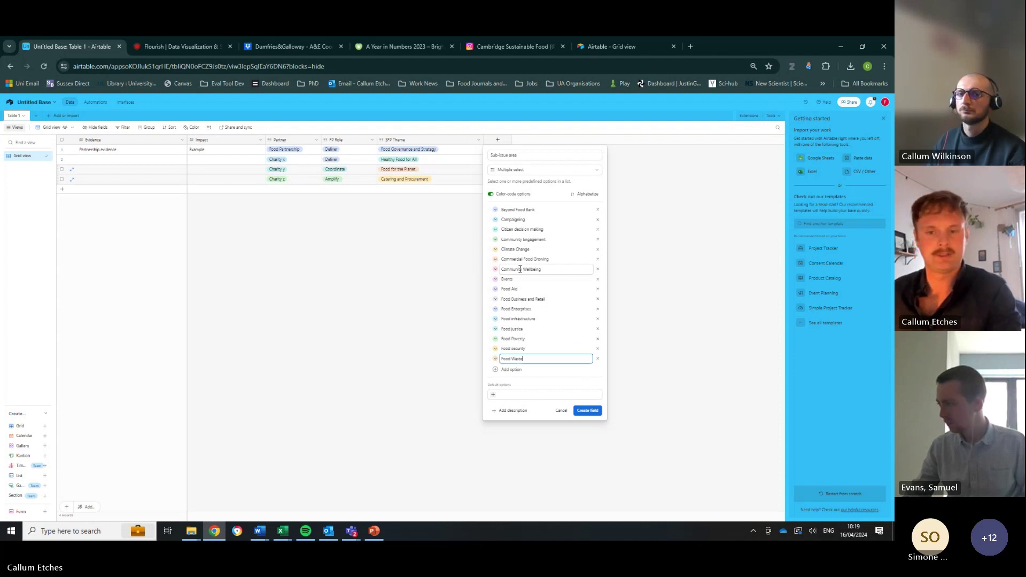
key(Return)
- Add the options "Fundraising" and "Knowledge Exchange" to the Sub-issue area field
text(Funda)
text(aising)
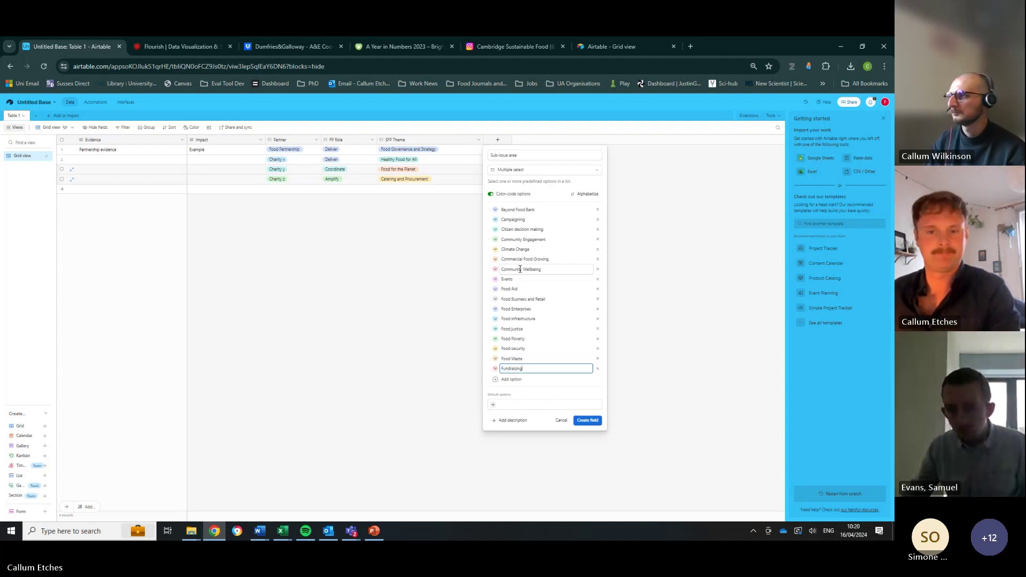
key(Return)
text(Ki)
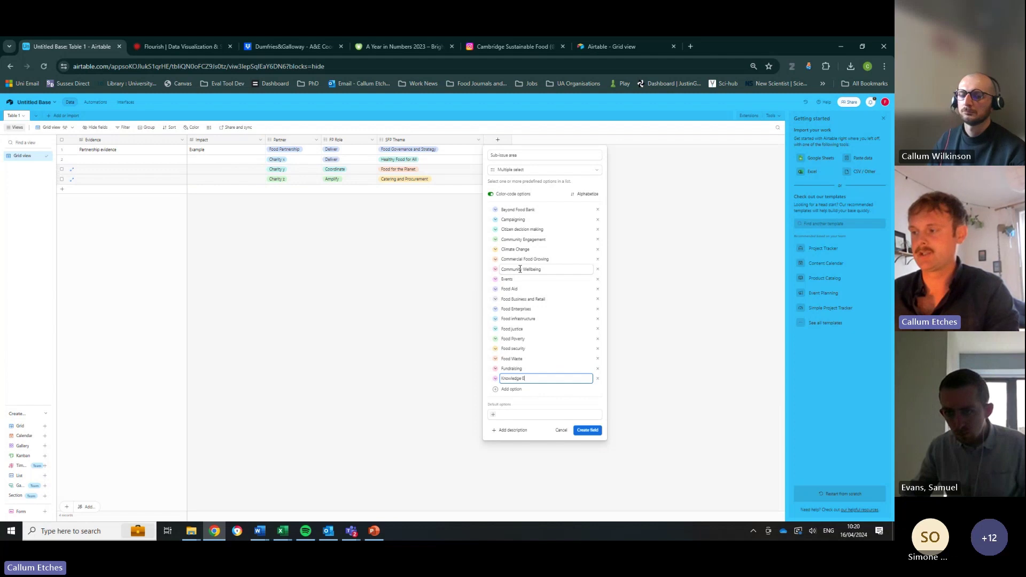
text(owledge Exchange)
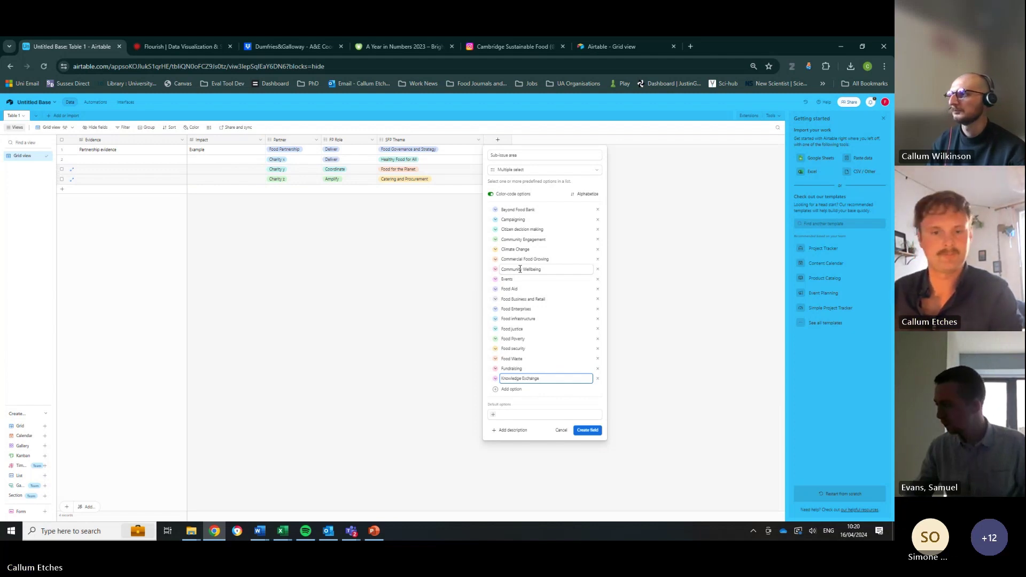
key(Return)
- Add the options "Learning & Education" and "Local co-ordination" to the Sub-issue area field
text(Learning )
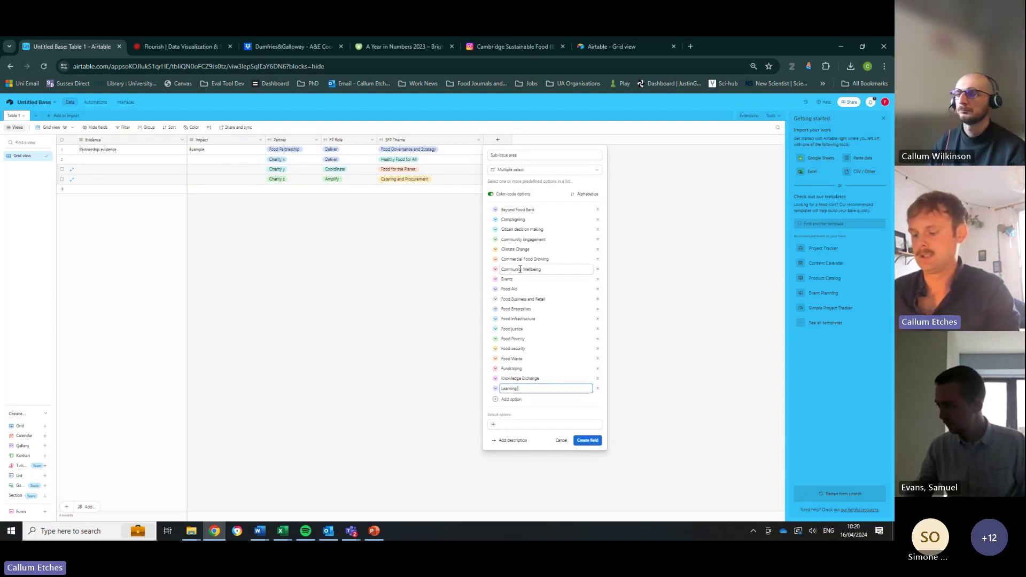
text(& Education)
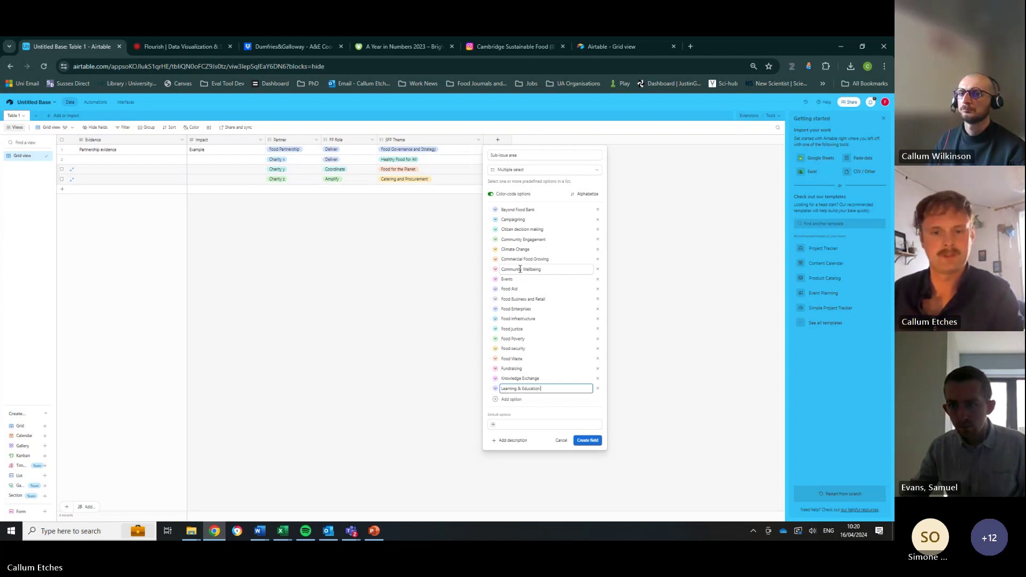
key(Return)
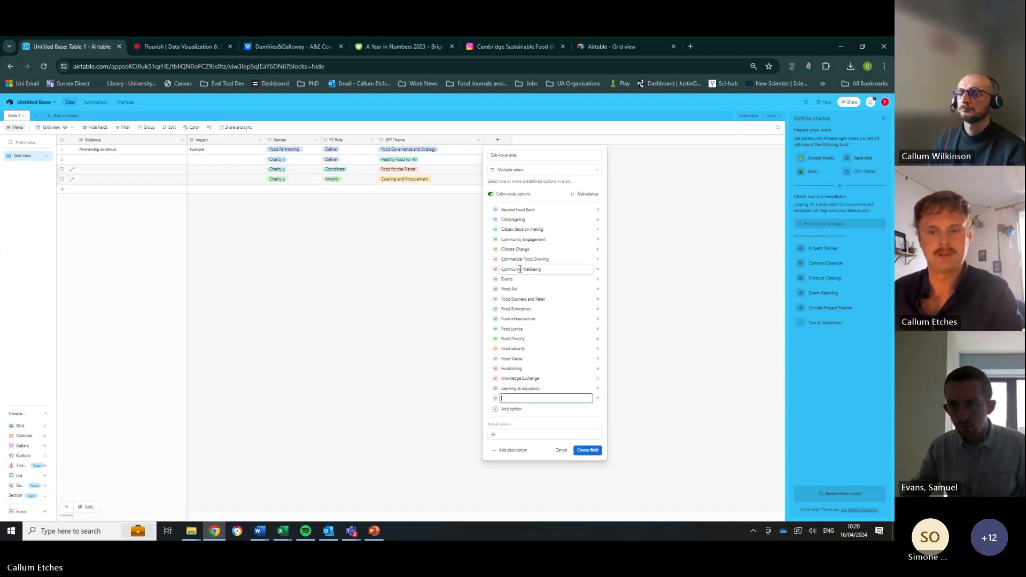
text(Local co-)
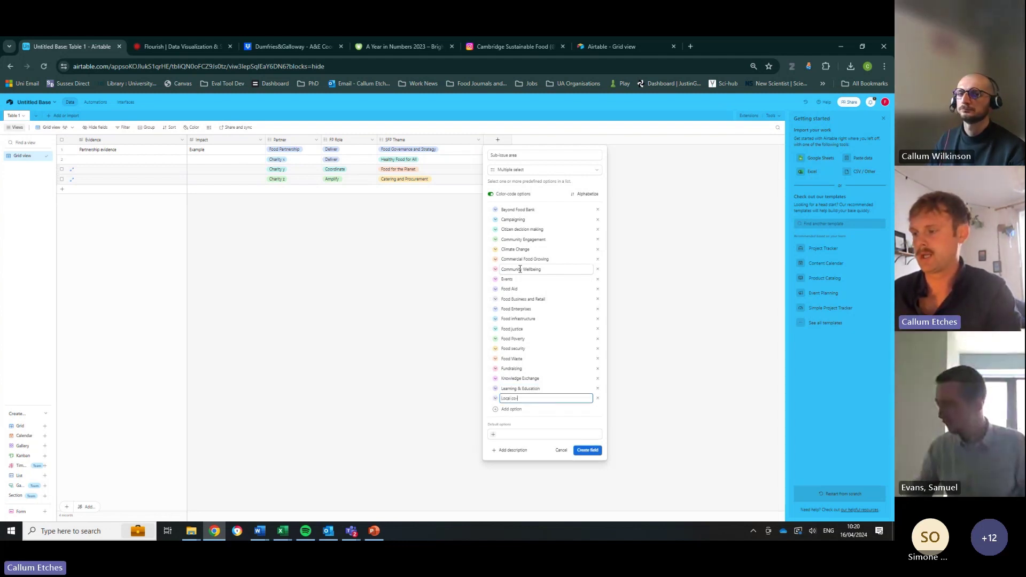
text(ordination)
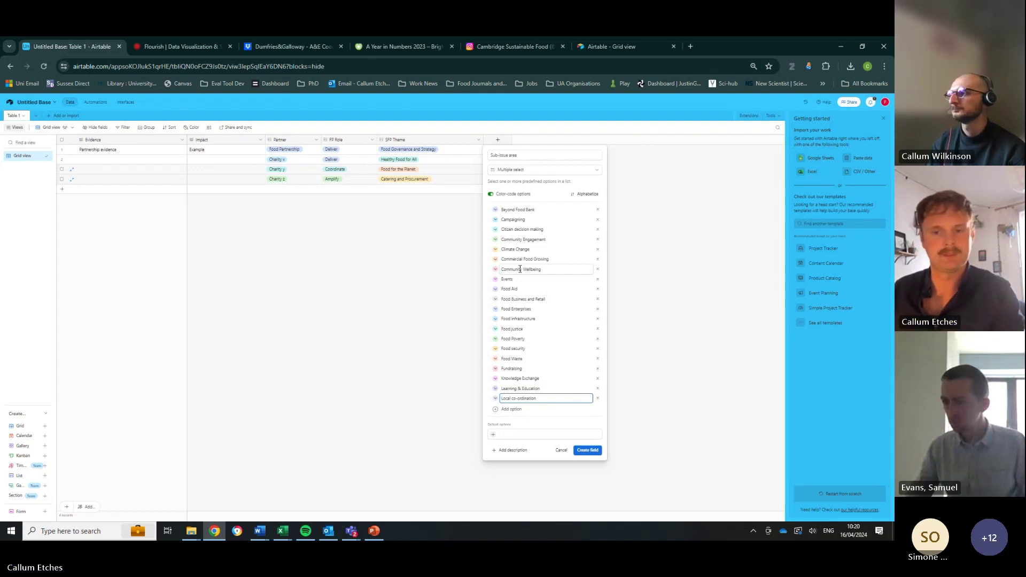
key(Return)
- Add the options "Local Food Supply Chains" and "Nutrition and Health" to the Sub-issue area field
text(Local )
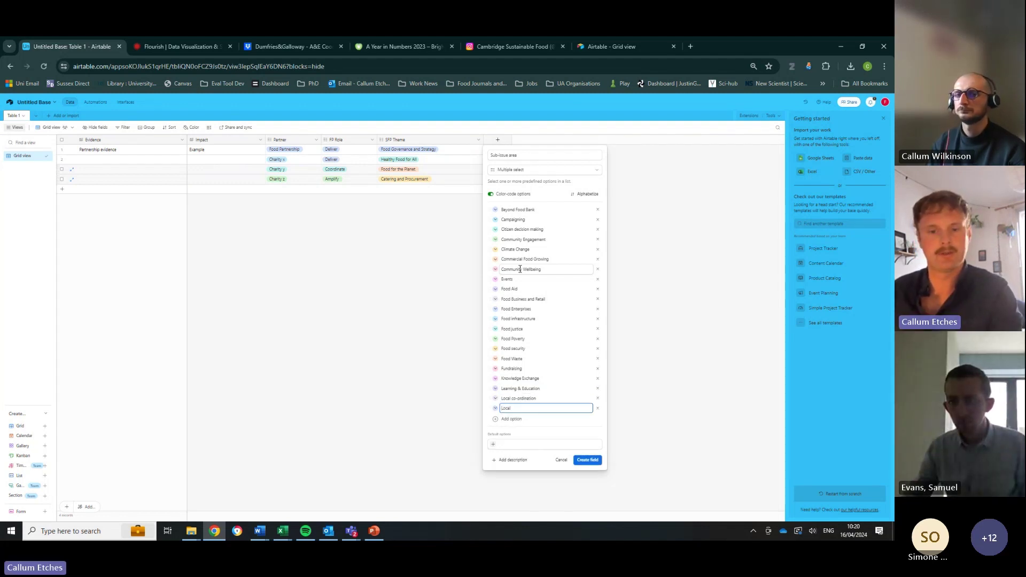
text(Food Supply Chains)
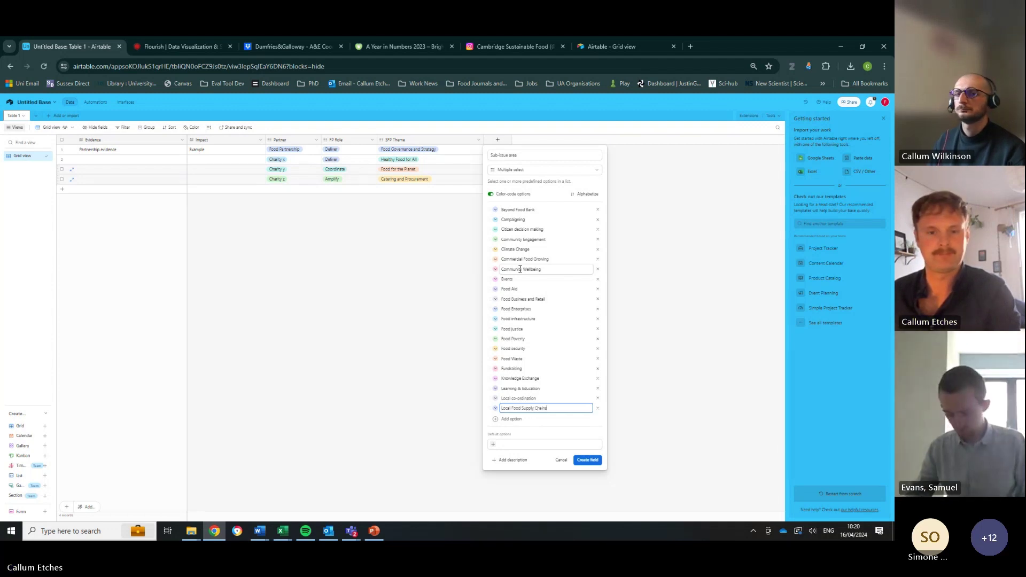
key(Return)
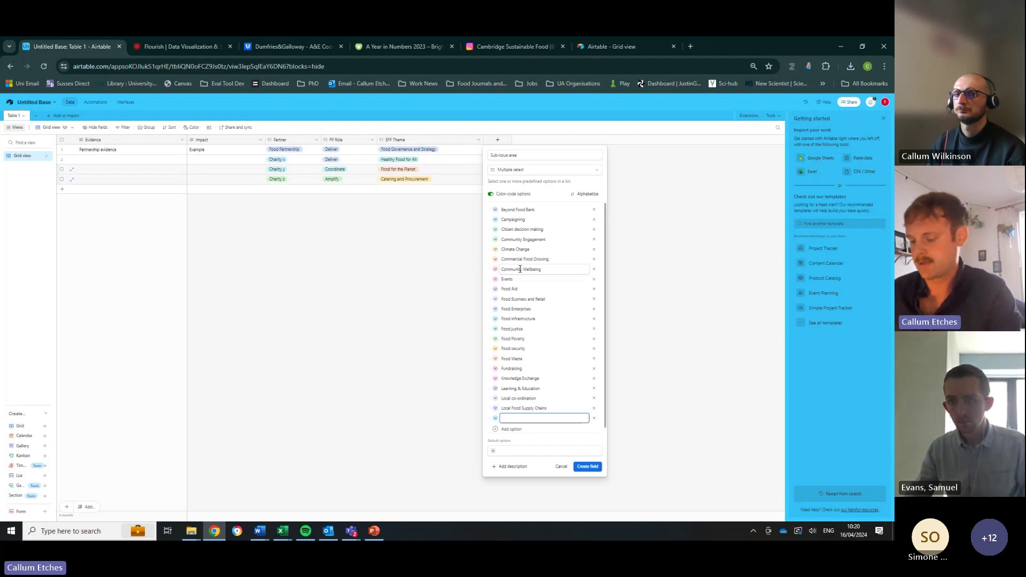
text(Nutrition and)
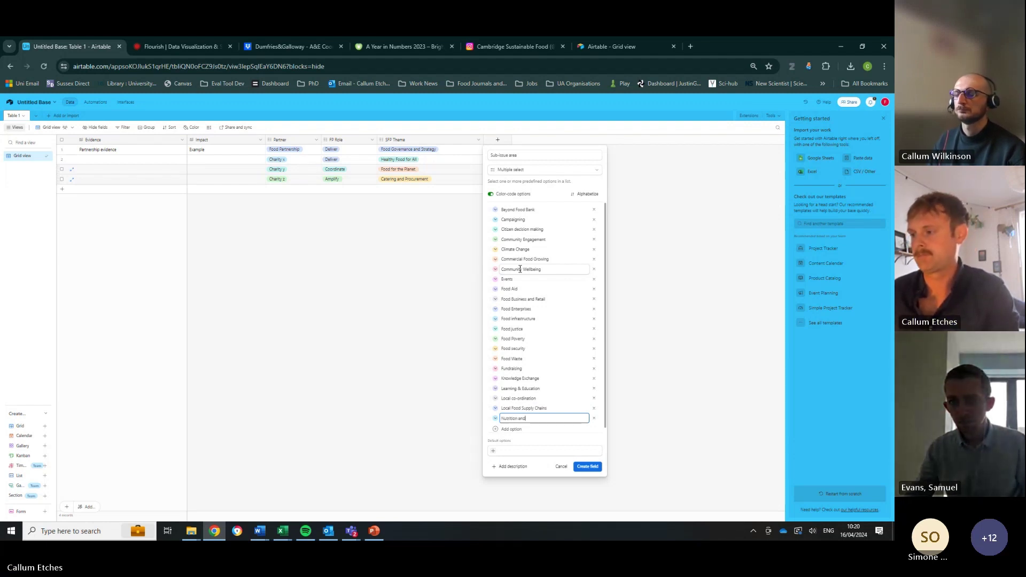
text( Health)
key(Return)
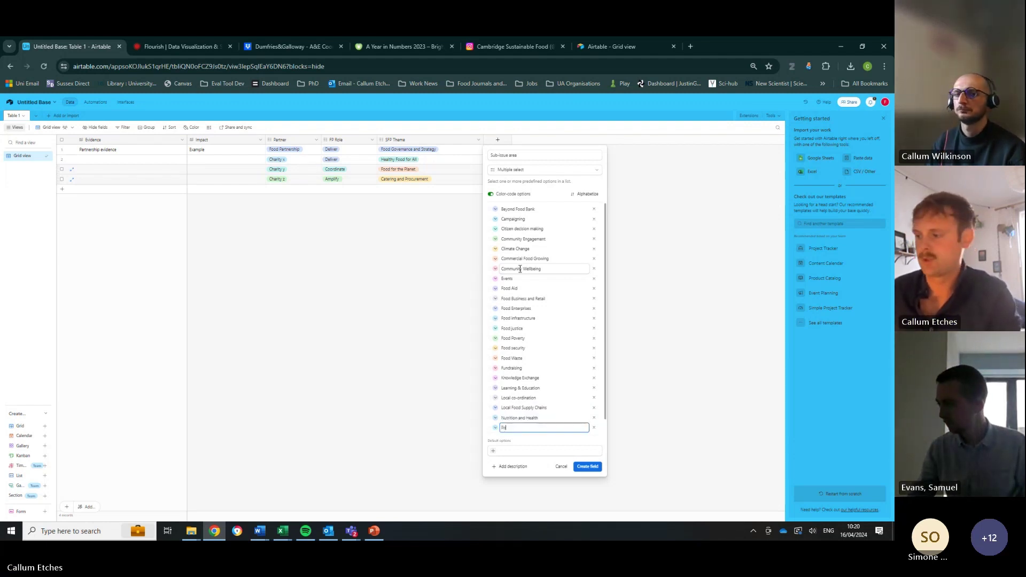
- Add the options "Policy" and "Political engagement" to the Sub-issue area field
text(Policy)
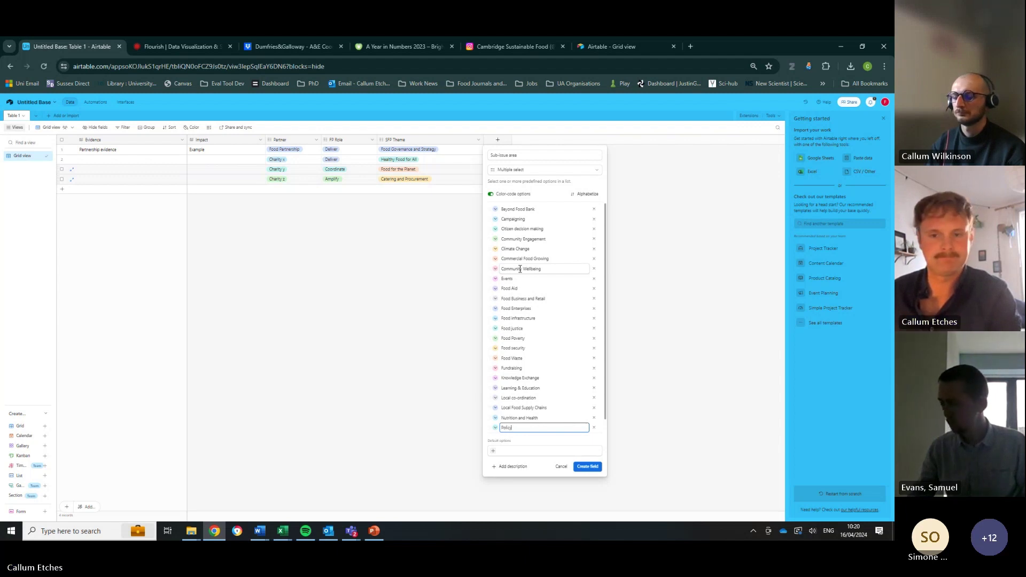
key(Return)
text(Political enga)
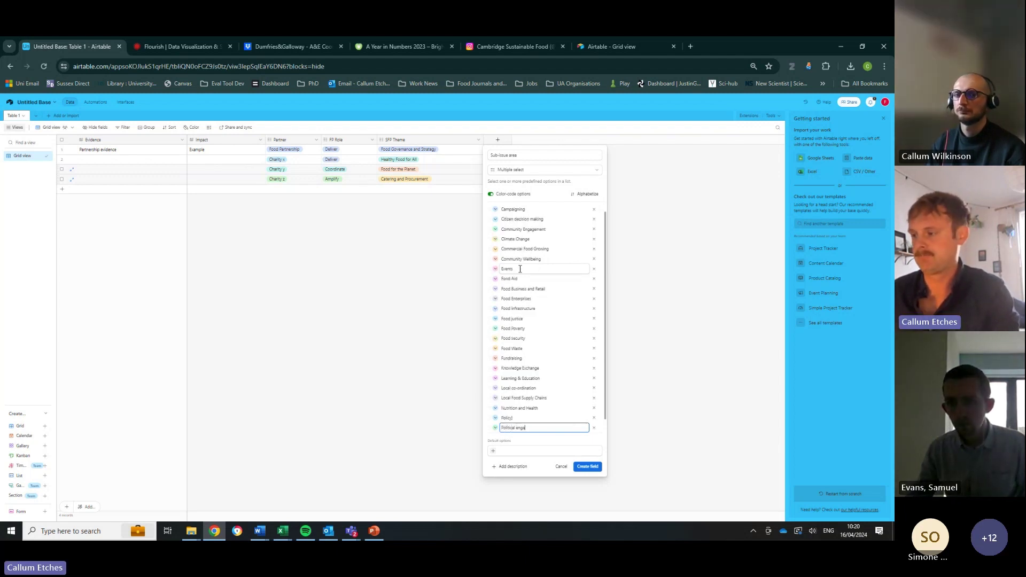
text(gement)
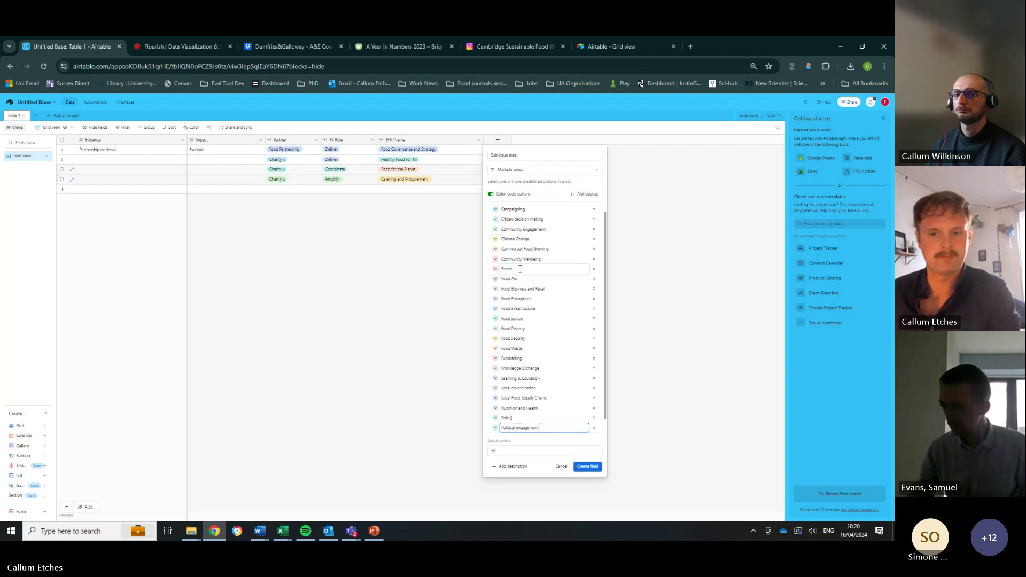
key(Return)
- Add the options "Procurement" and "REDI" to the Sub-issue area field
text(Proc)
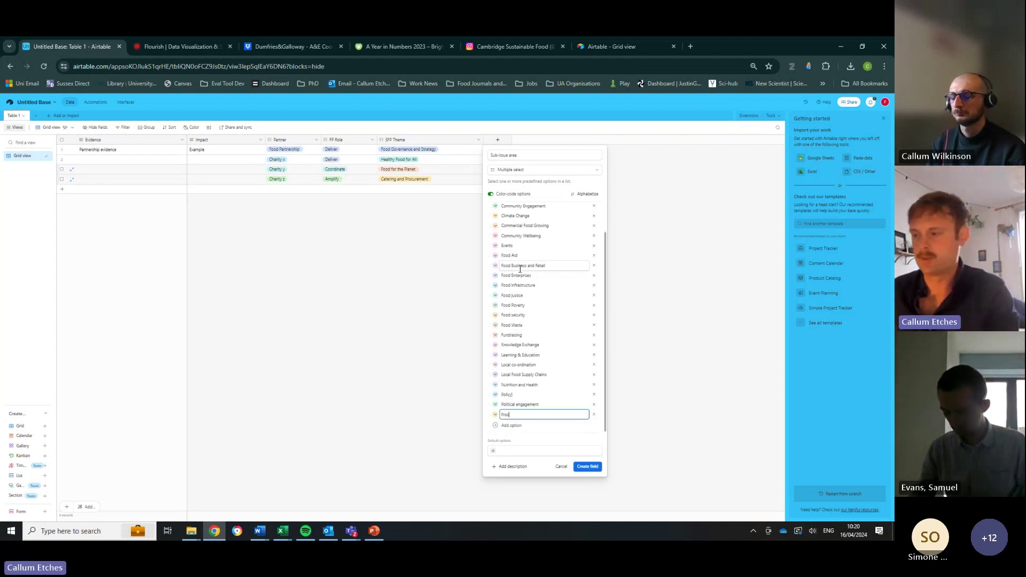
text(urement)
key(Return)
text(REDI)
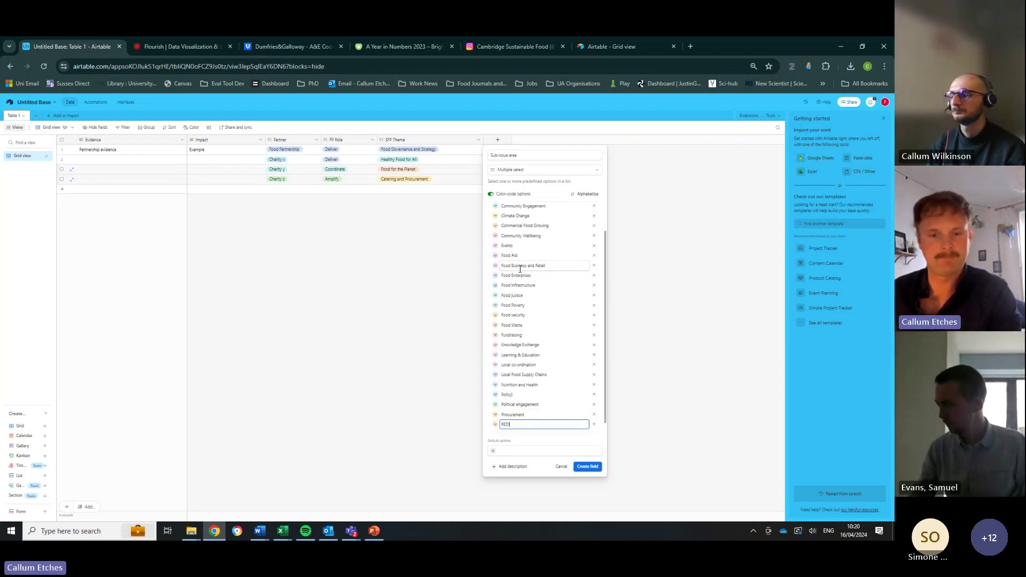
key(Return)
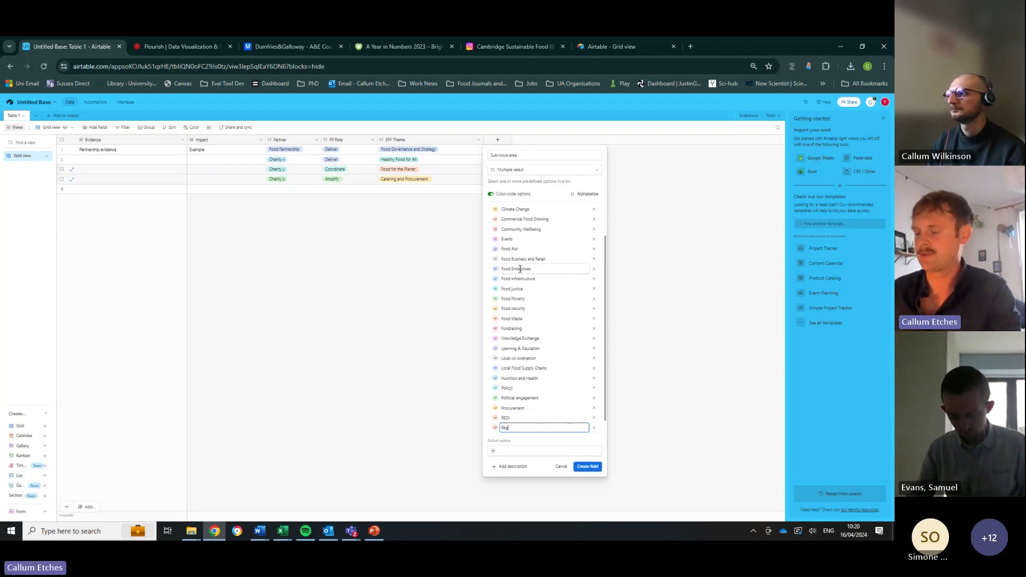
- Add the options "Regional Coordination" and "Research" to the Sub-issue area field
text(Regional Coord)
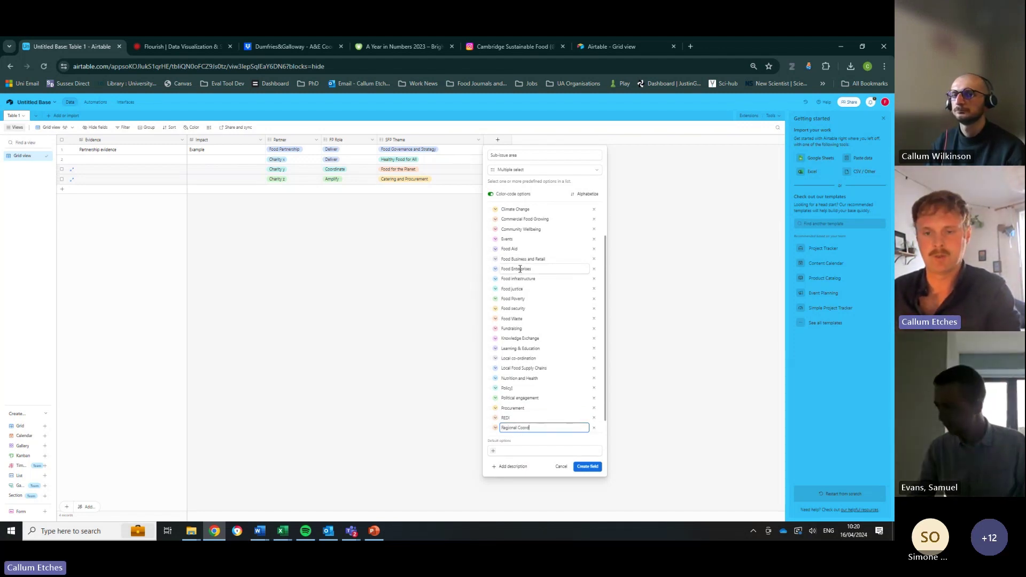
text(ination)
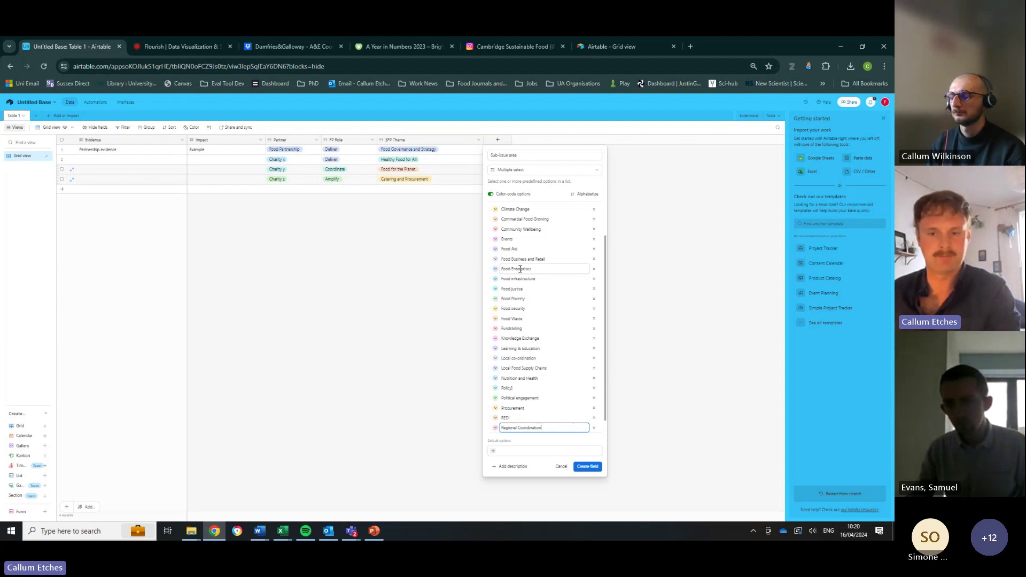
key(Return)
text(Research)
key(Return)
- Add the options "Rural-urban linkages" and "Social media & Communications" to the Sub-issue area field
text(R)
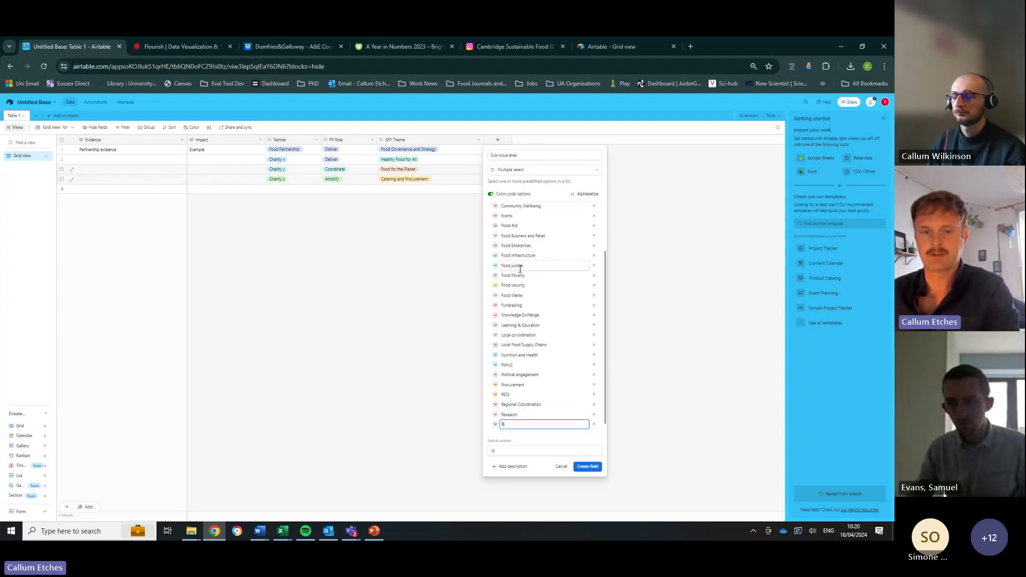
text(ura)
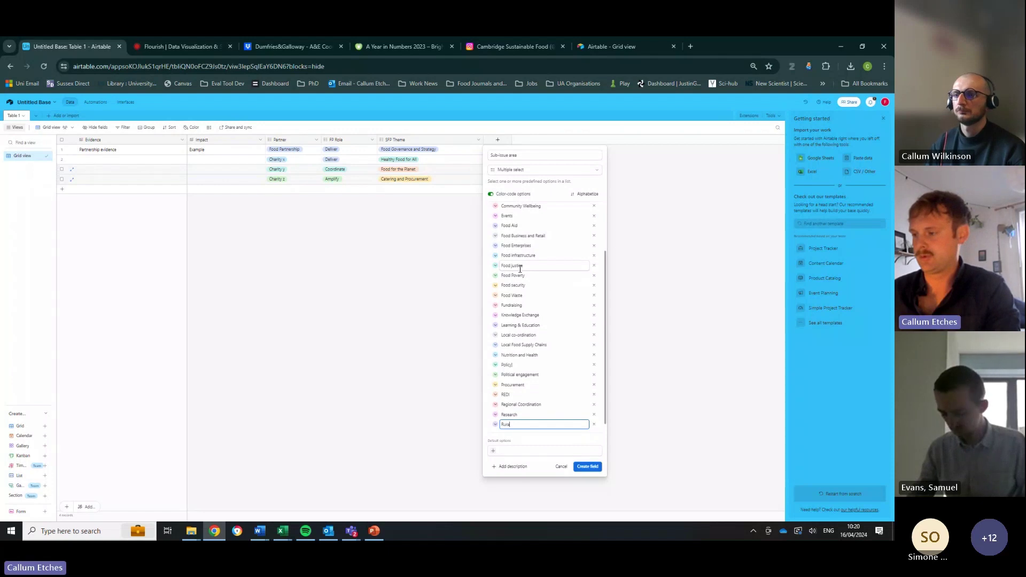
text(l-urban )
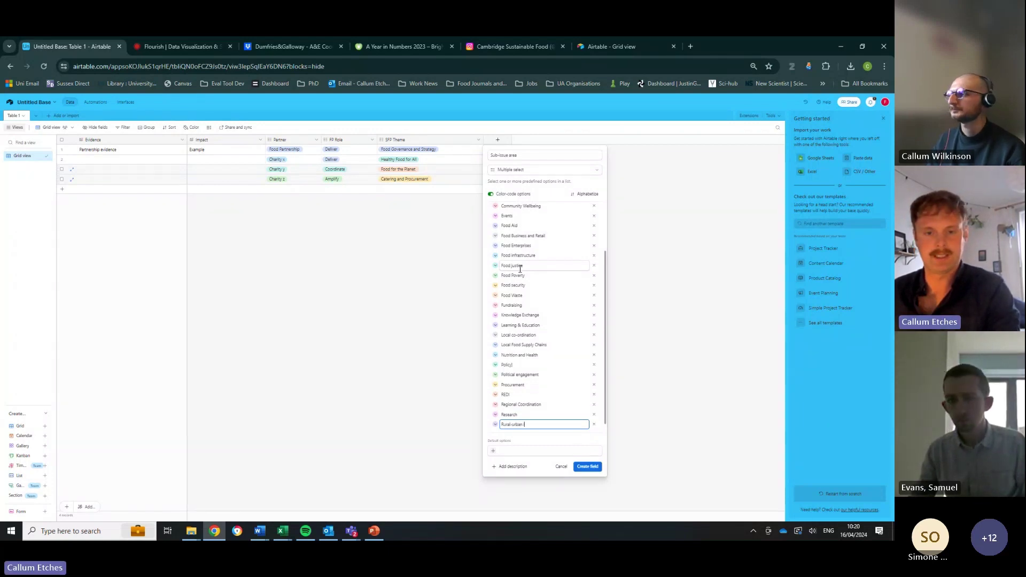
text(linkages)
key(Return)
text(Sc)
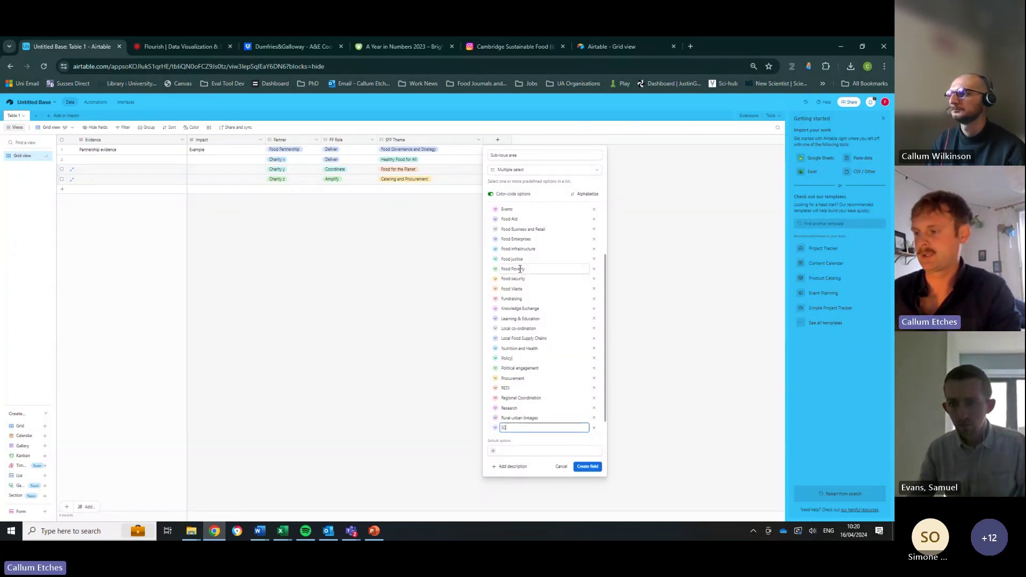
text(cial media)
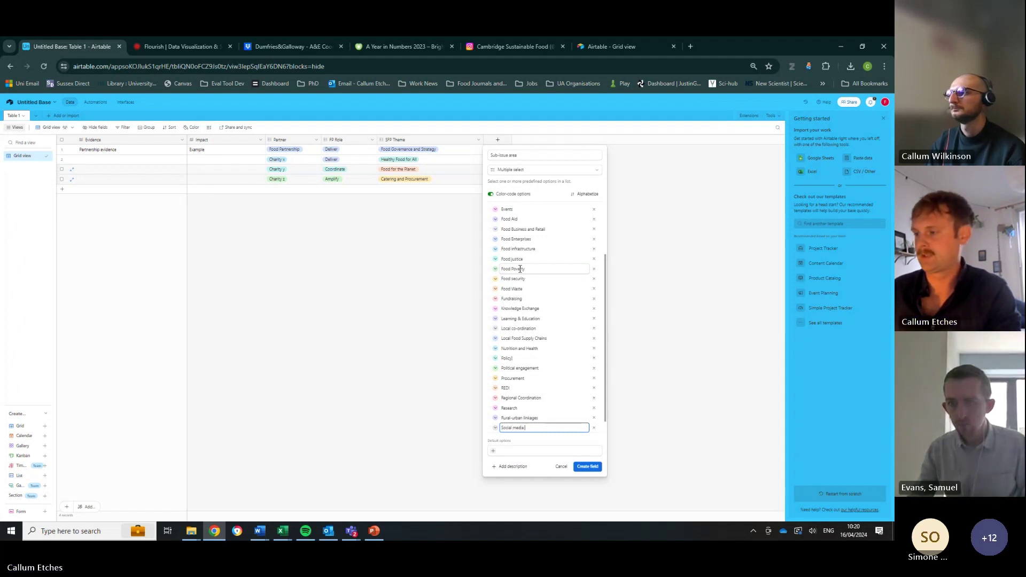
text( & Communications)
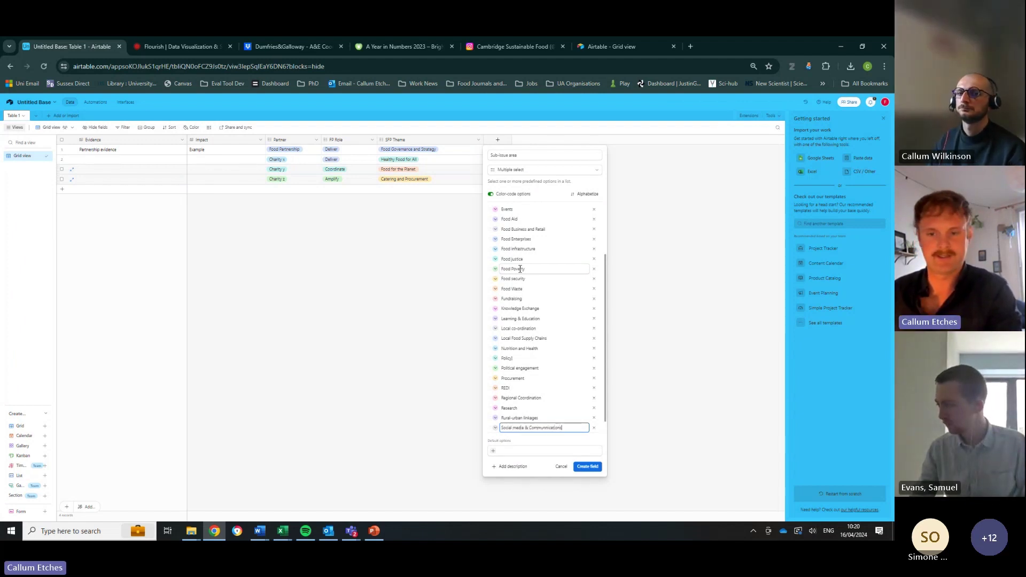
key(Return)
text(Strategi)
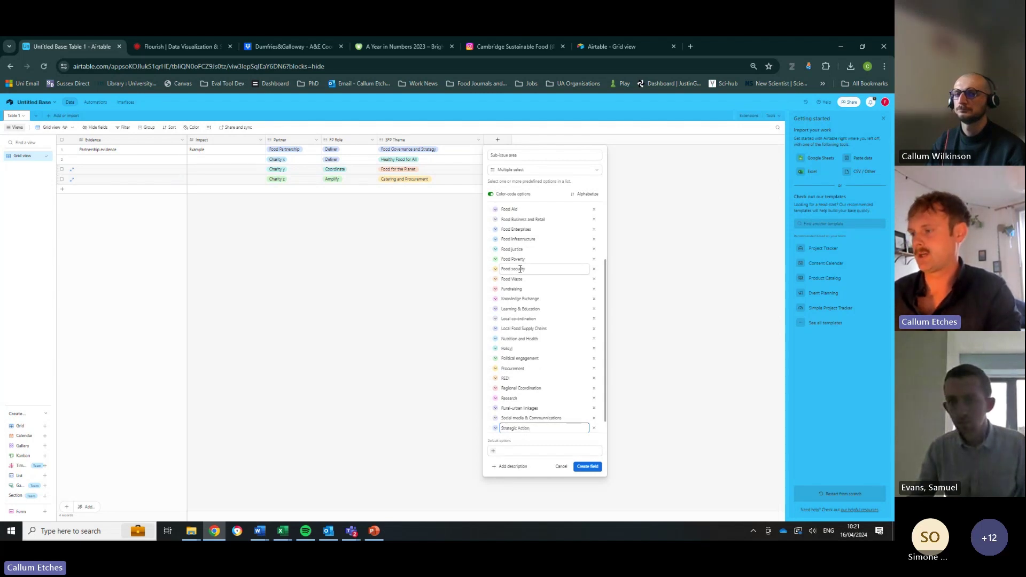
text(c Action)
scroll(554, 394, down, 1)
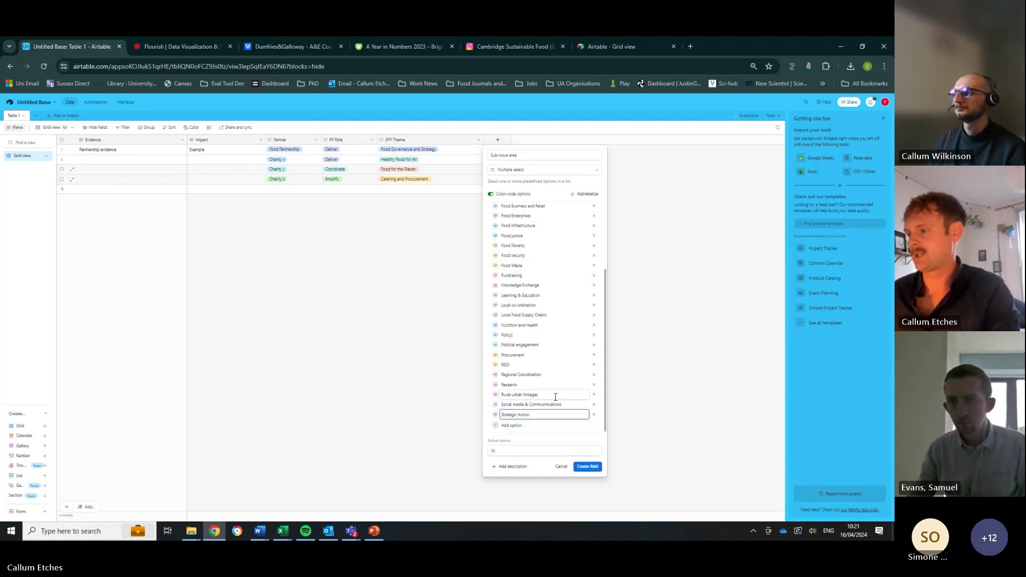
click(594, 416)
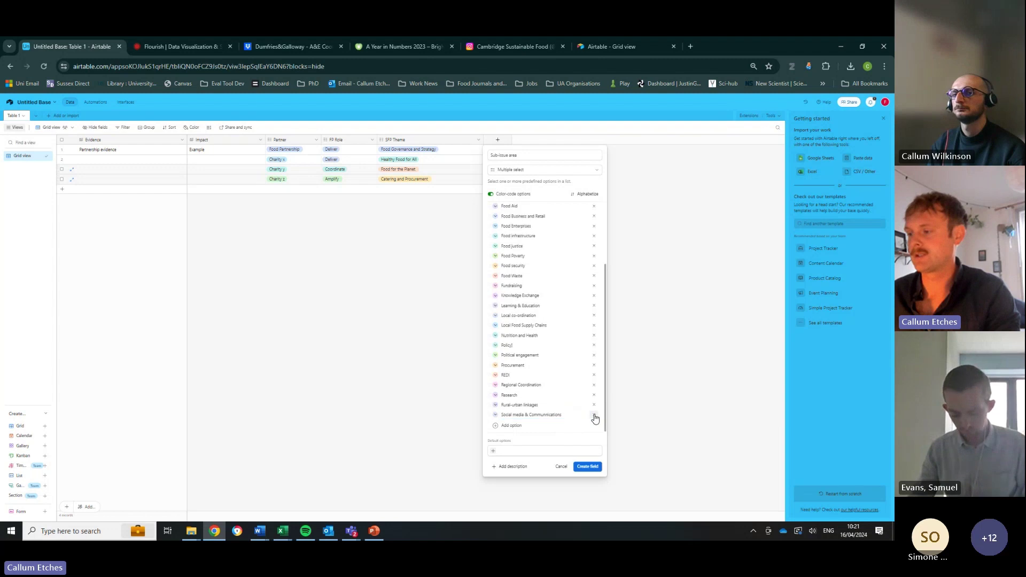
- Add the options "Sustainable Business" and "Sustainable Farming" to the Sub-issue area field
click(526, 426)
text(Sustainable F)
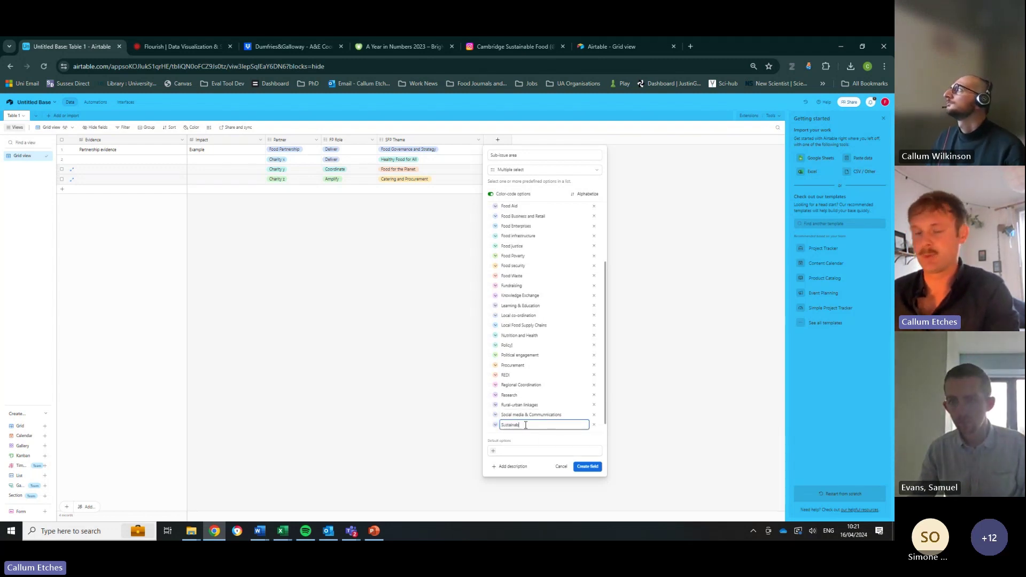
text(usiness)
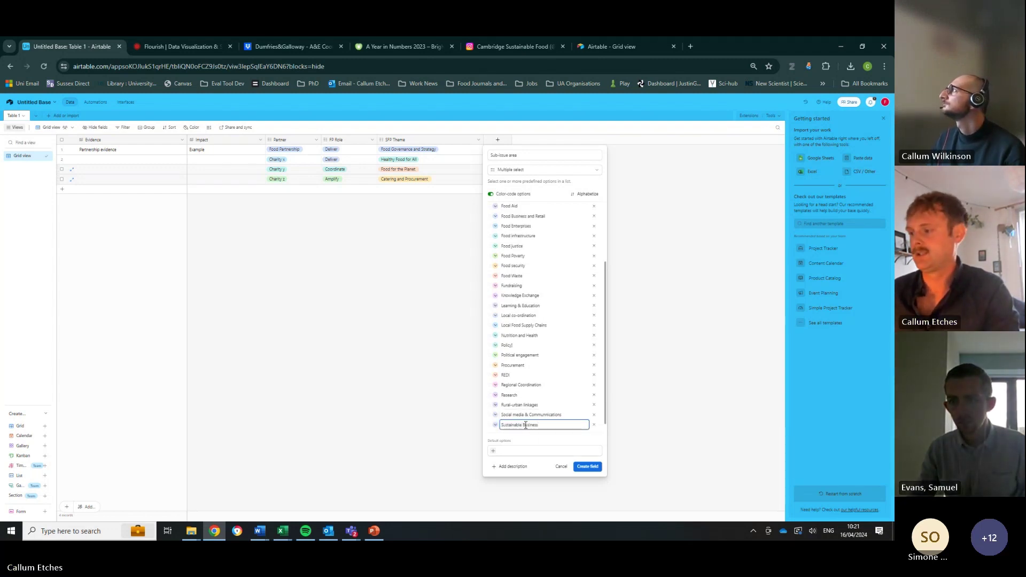
key(Return)
text(Sustainable Farm)
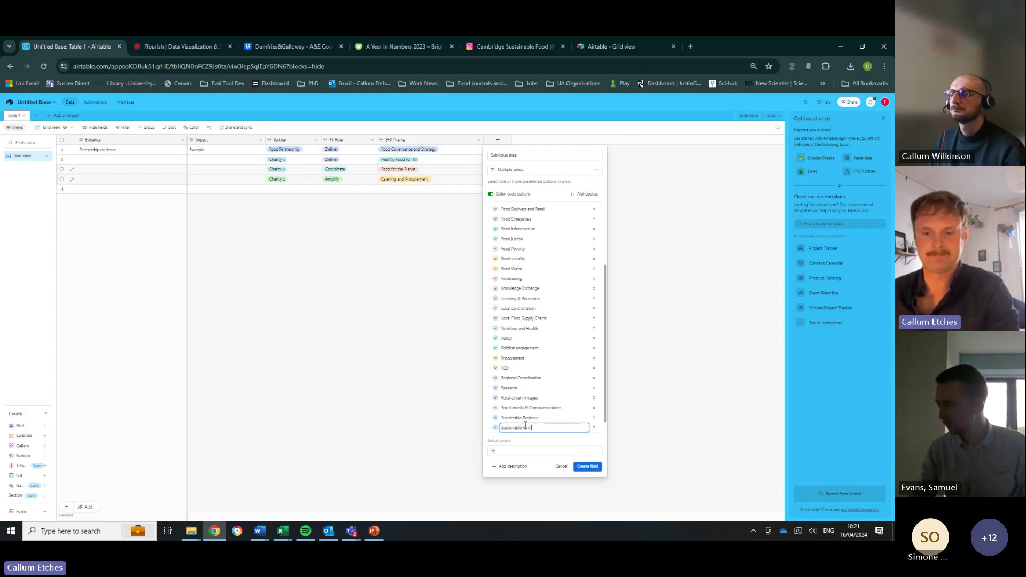
text(ing)
key(Return)
- Add the options "Working with Children" and "Working with Local Authorities" to the Sub-issue area field
text(Working with)
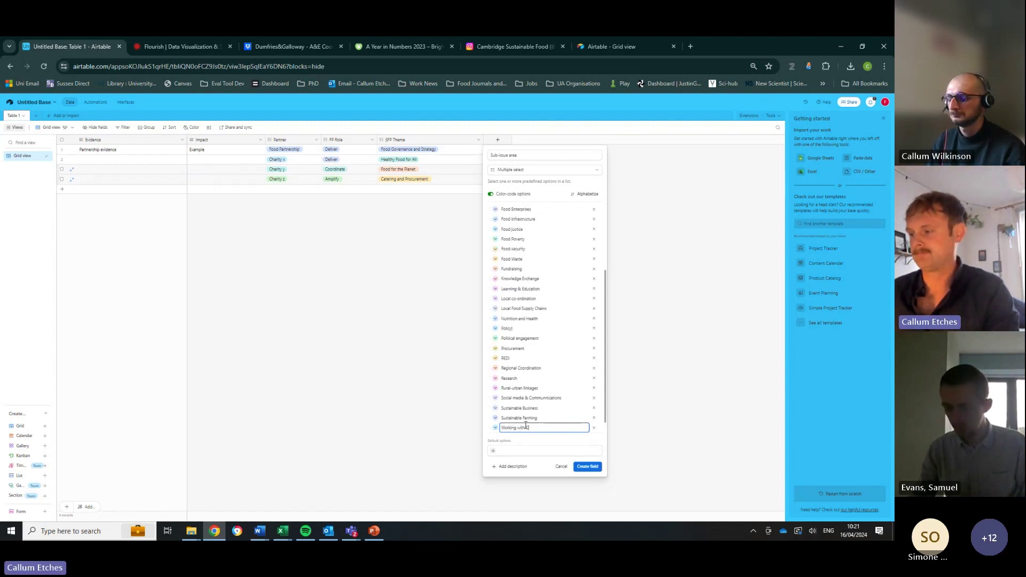
text( Chi)
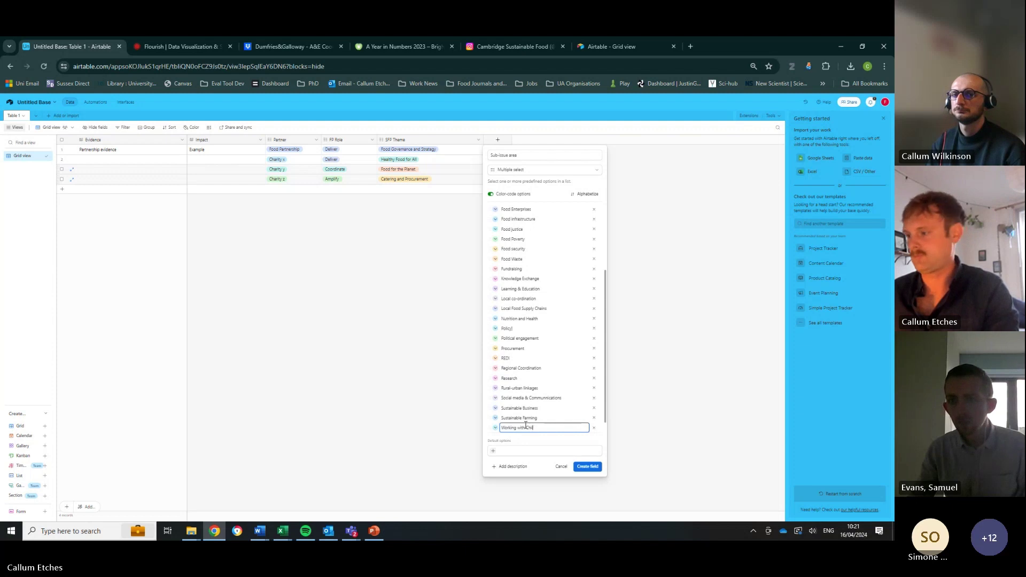
text(ldren)
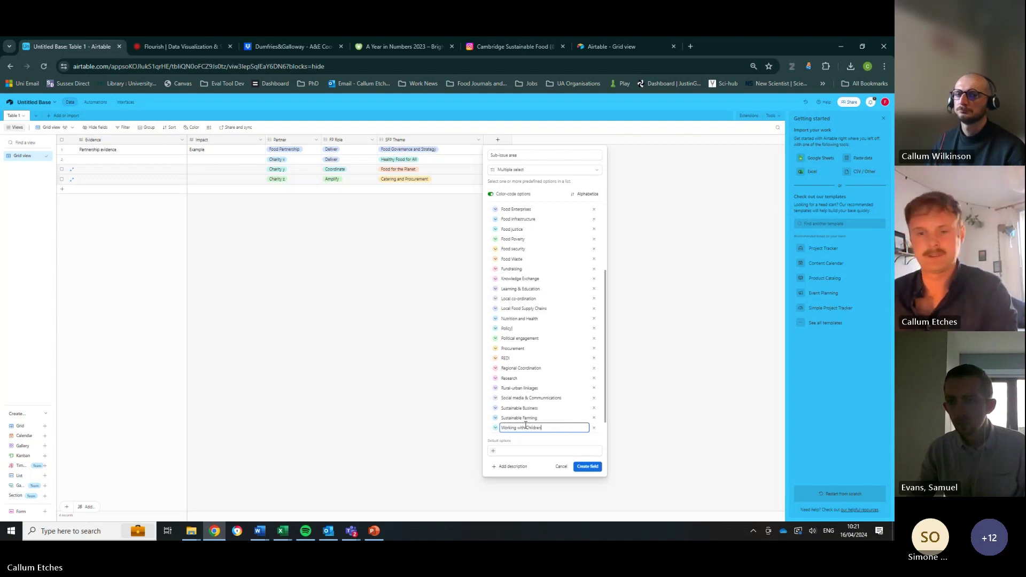
key(Return)
text(Workin)
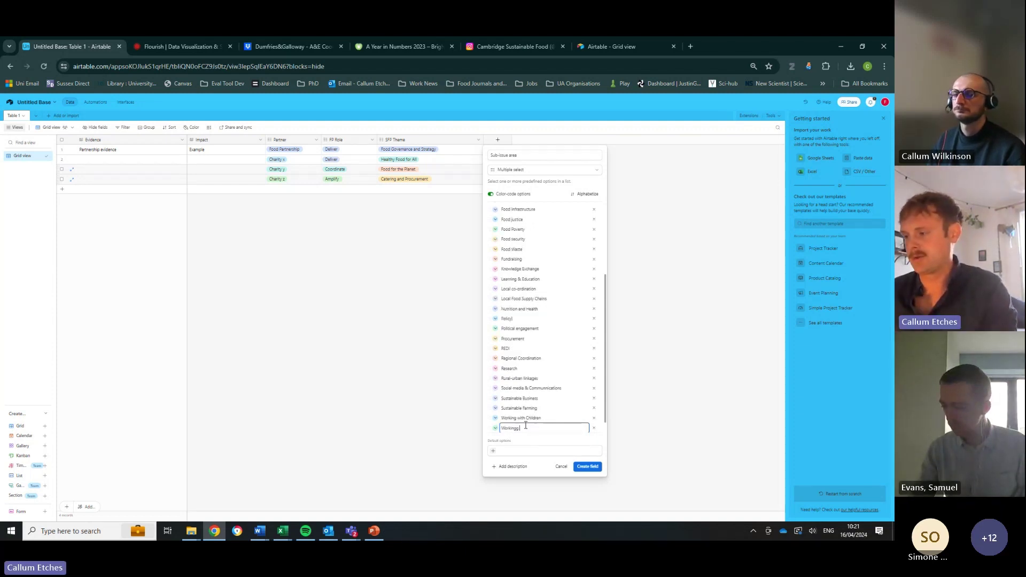
text(g with Local)
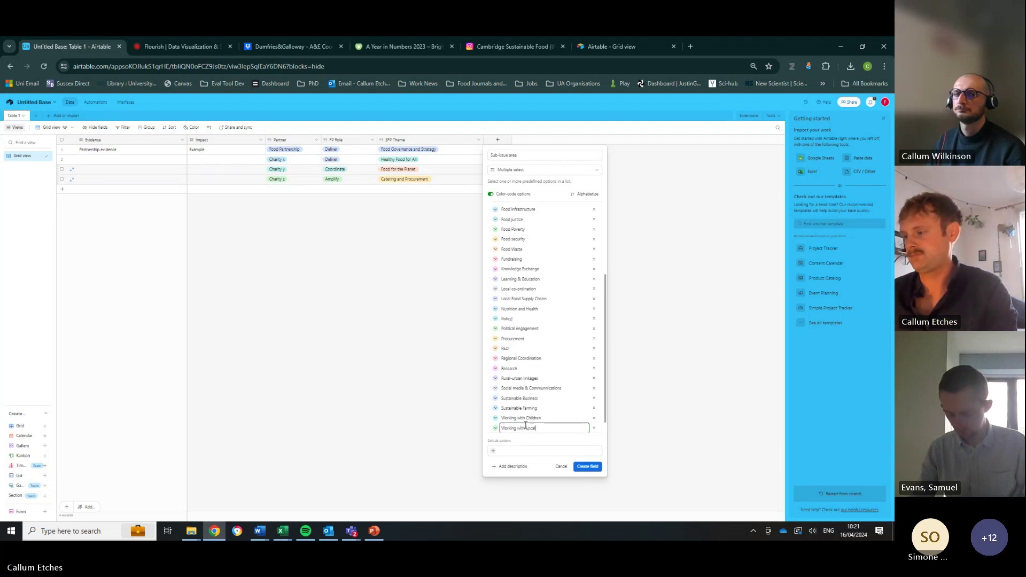
text( Authorities)
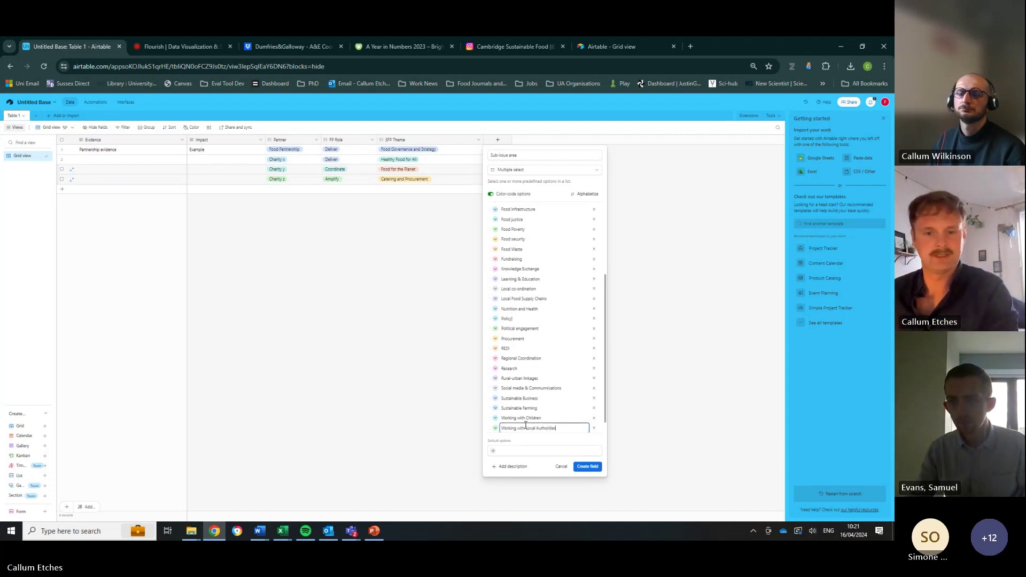
key(Return)
- Add the options "Working with National Government" and "Working with Schools" to the Sub-issue area field
text(Working with Na)
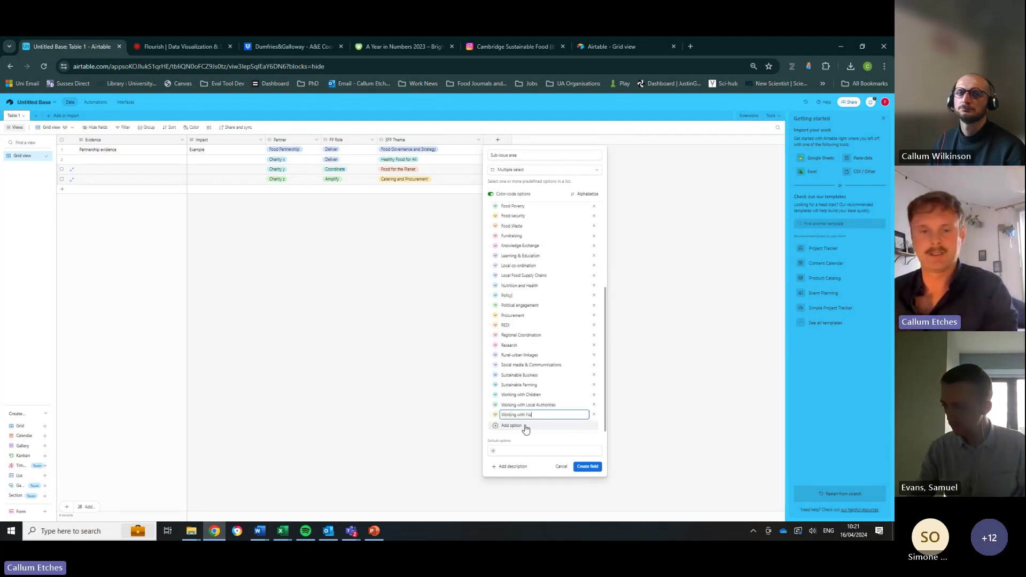
text(tional Gover)
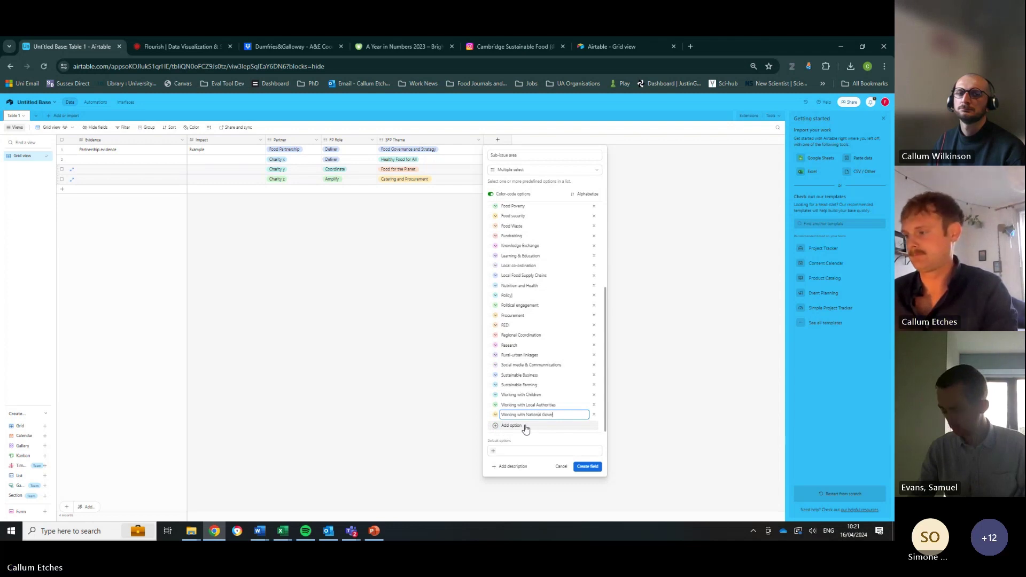
text(nment)
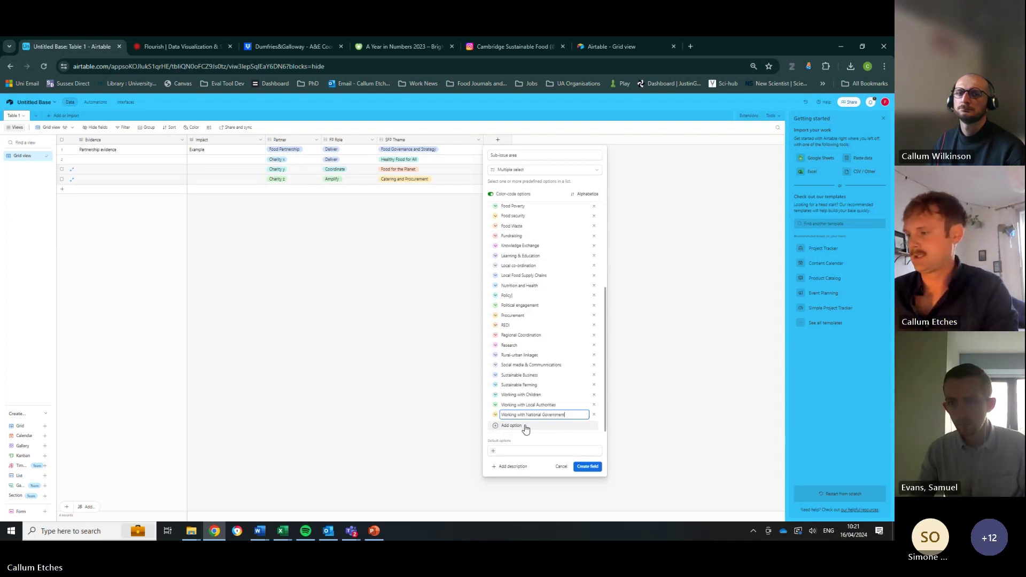
click(523, 425)
text(Working)
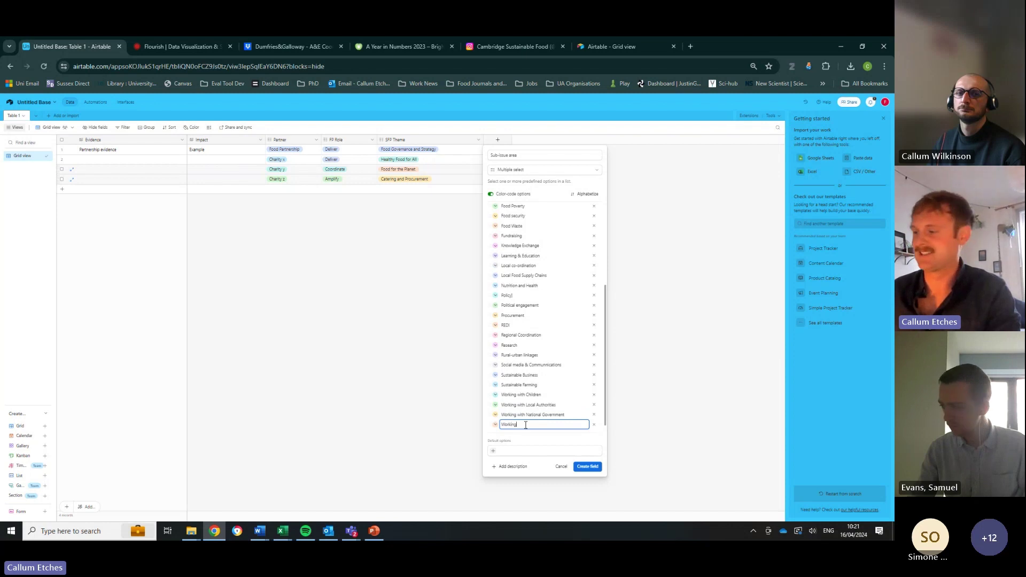
text( with Ed)
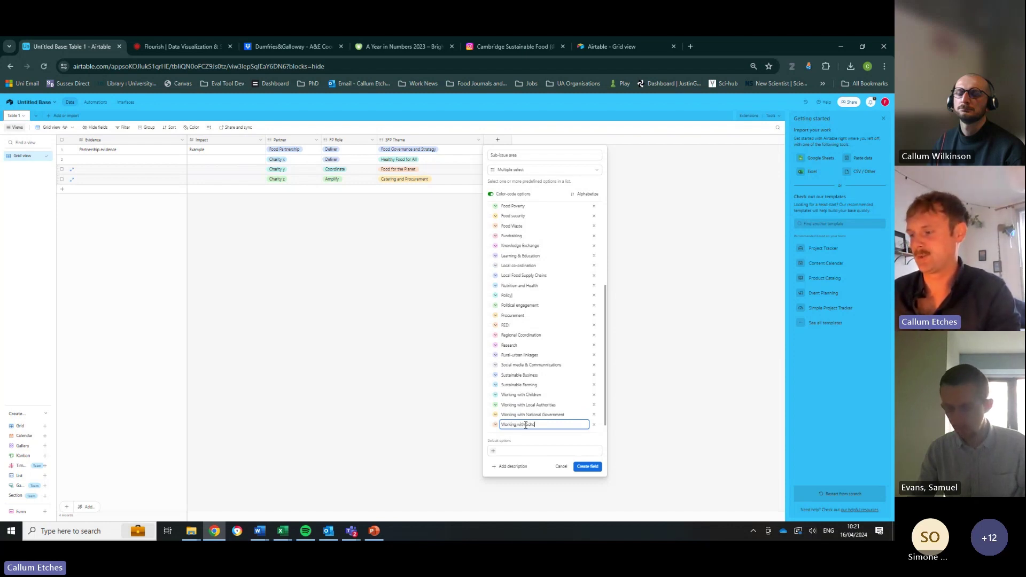
- Create the Sub-issue area field and widen its column to roughly double the width
scroll(550, 363, up, 5)
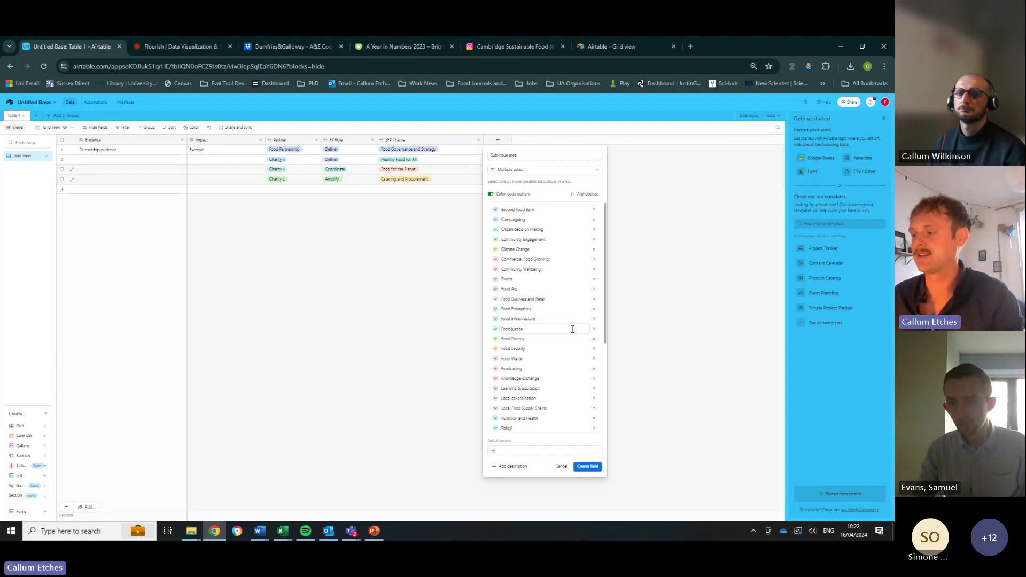
click(587, 467)
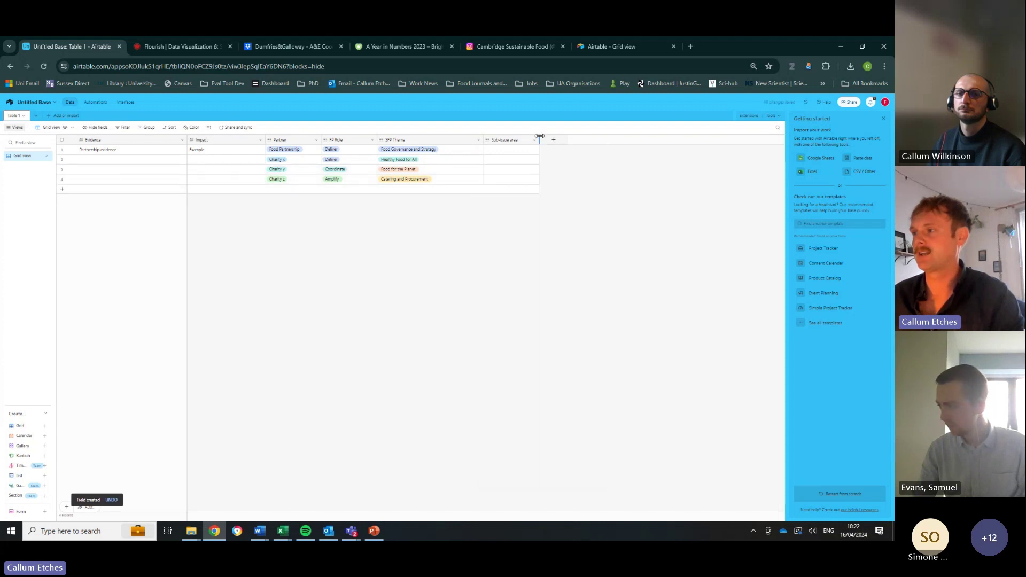
drag(539, 137, 614, 141)
- Assign "Citizen decision making" and "Food Business and Retail" as the Sub-issue area of the Partnership evidence record
click(561, 152)
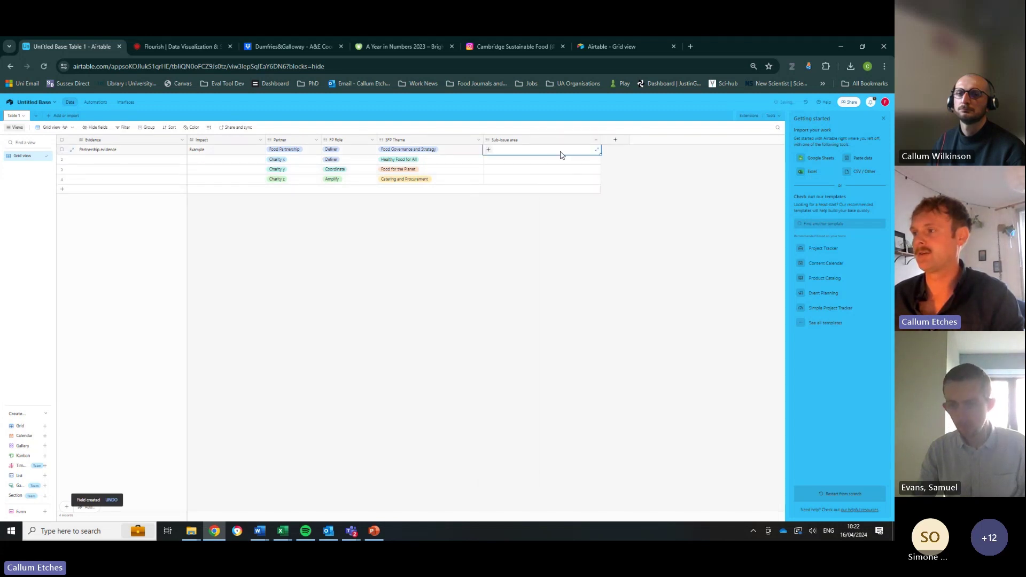
click(489, 150)
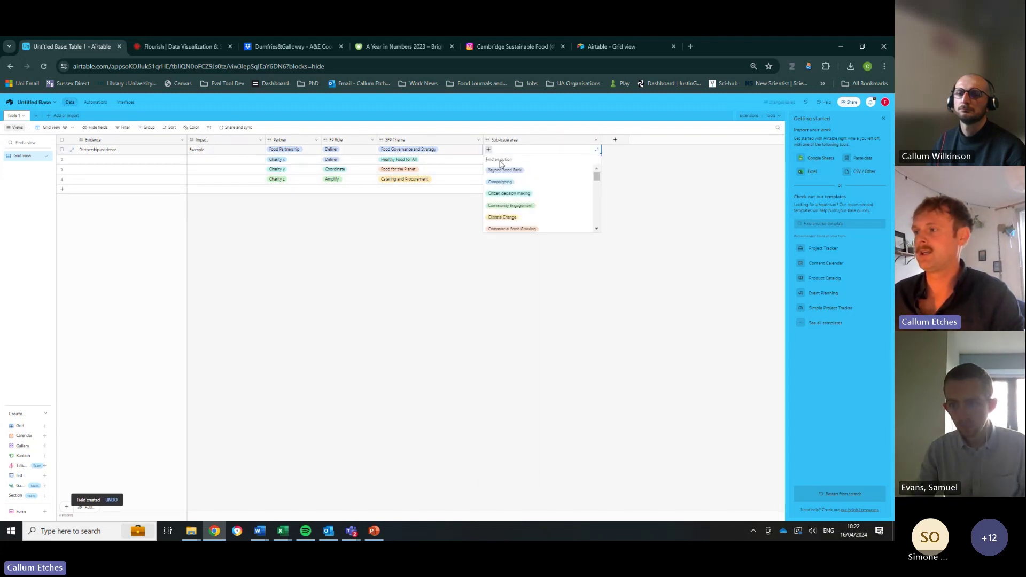
click(525, 197)
click(542, 150)
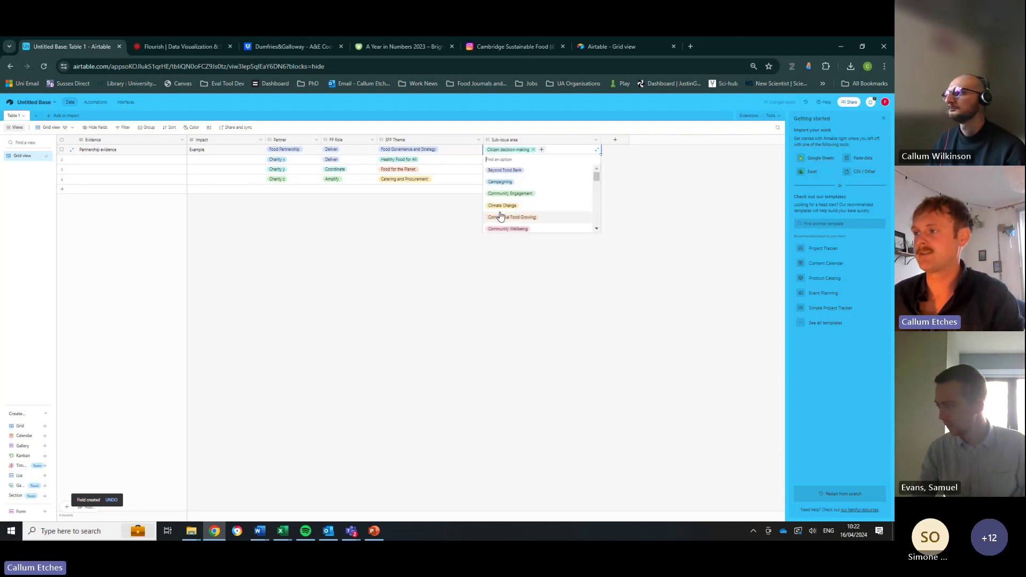
scroll(502, 204, down, 4)
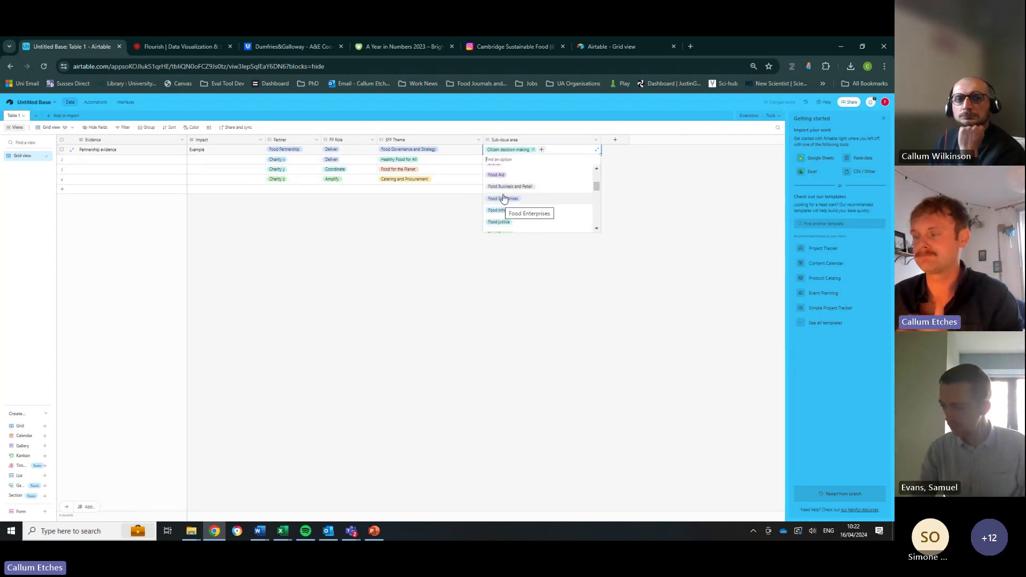
click(510, 186)
click(568, 179)
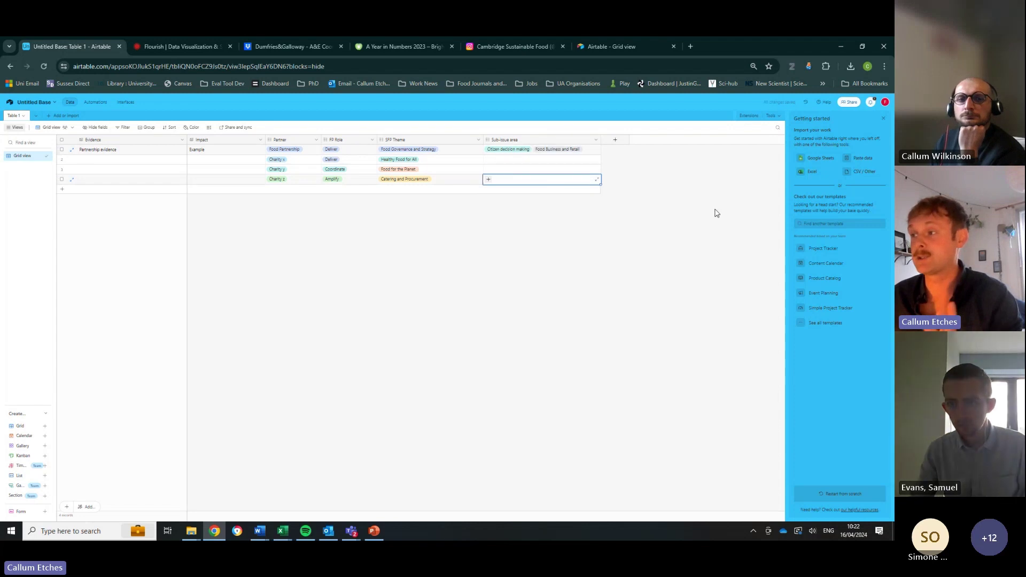
- Assign "Procurement" and "Knowledge Exchange" as the Sub-issue area of the second record
click(512, 159)
click(487, 160)
scroll(539, 215, down, 3)
scroll(539, 215, down, 2)
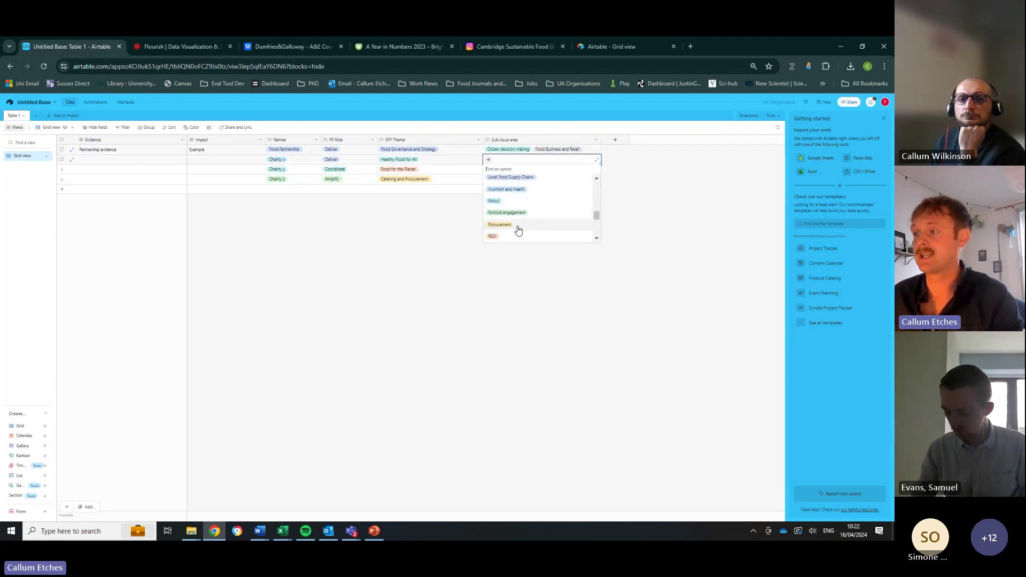
click(500, 225)
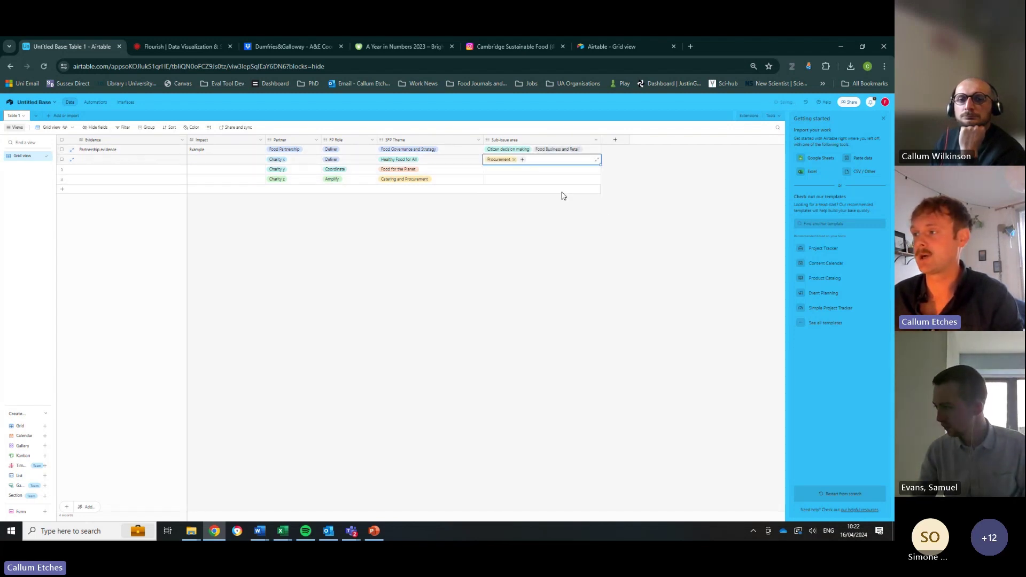
click(523, 161)
scroll(527, 222, down, 3)
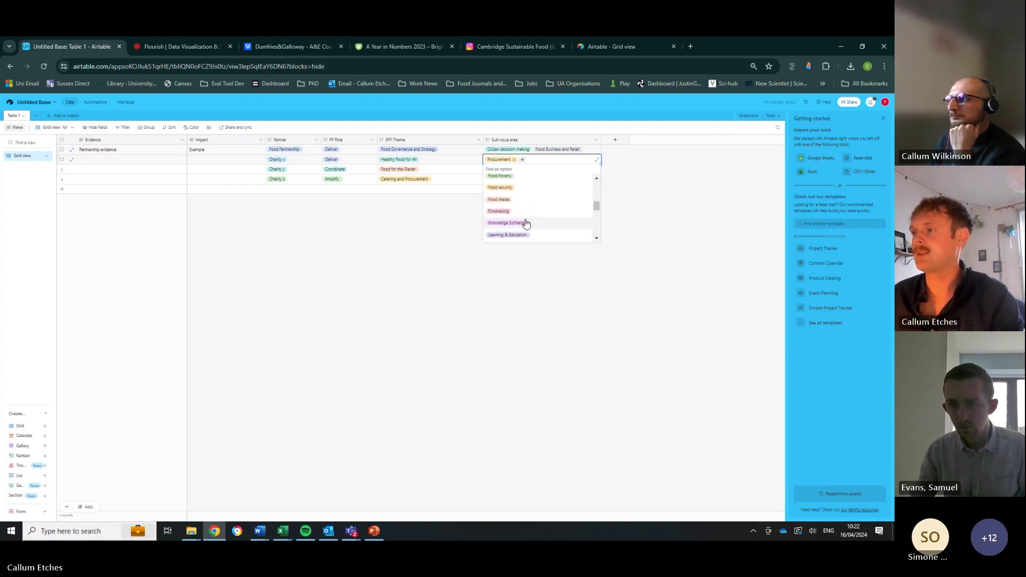
click(526, 224)
click(585, 232)
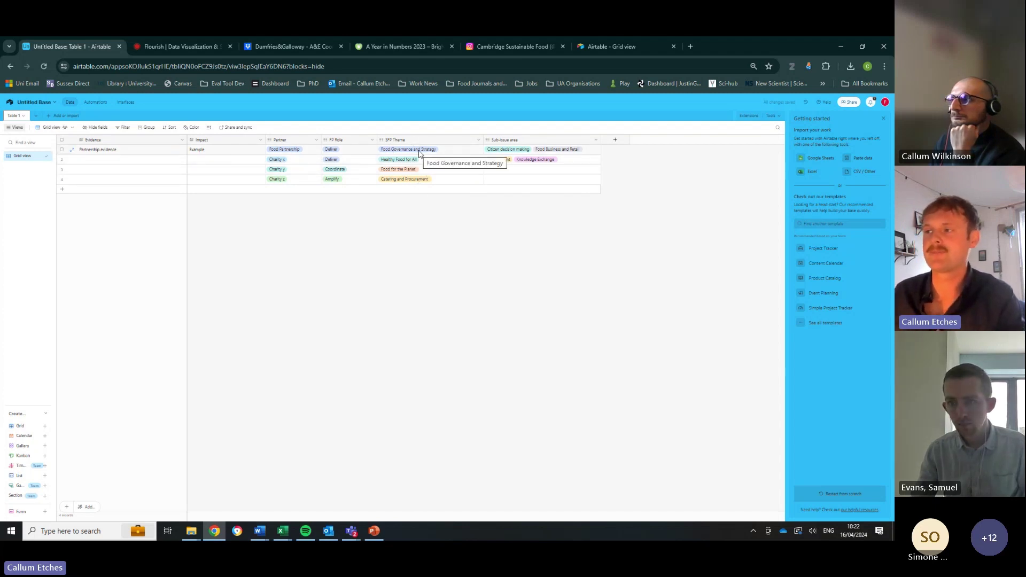
click(523, 161)
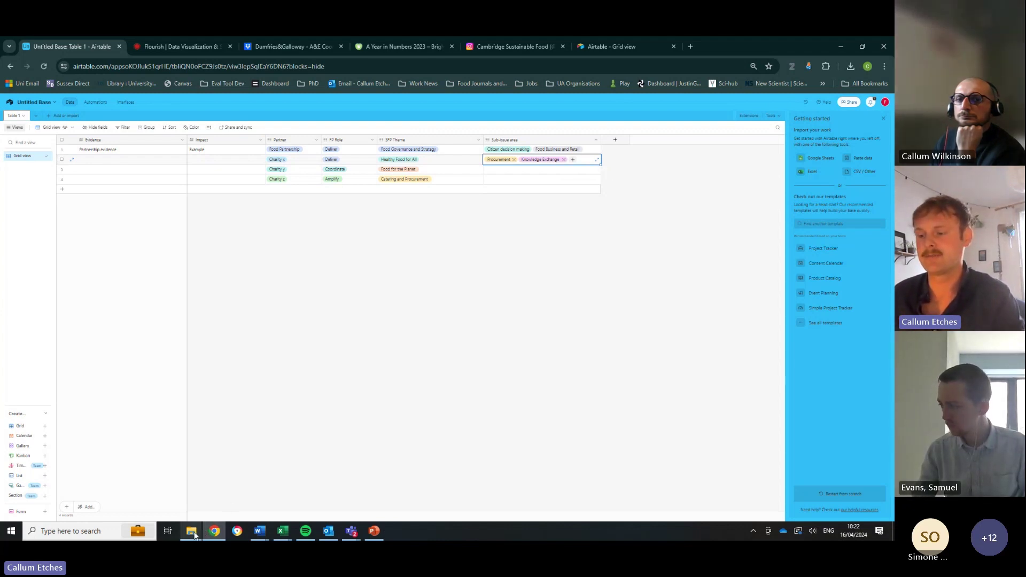
- Open the SFP Impact Database guidance PDF from the SFP Impact folder and go to its Sub-Topic Code Book
mouse_move(193, 535)
click(108, 487)
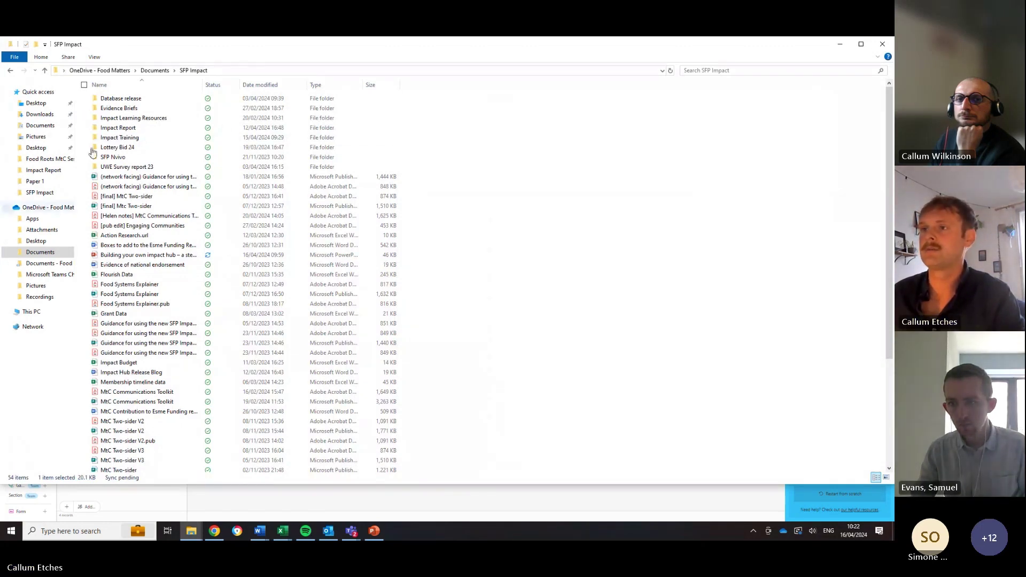
drag(230, 51, 230, 305)
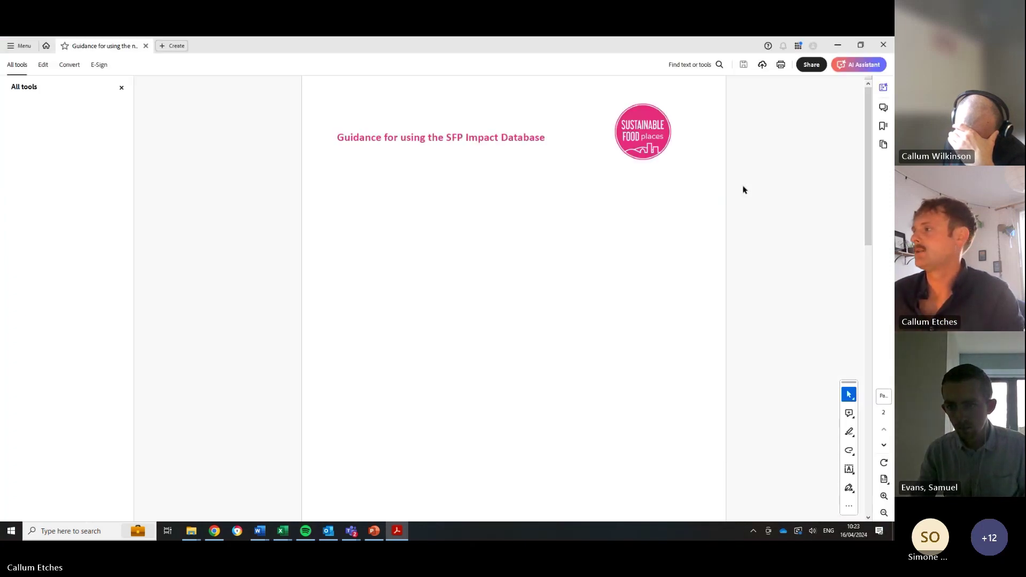
drag(868, 113, 868, 403)
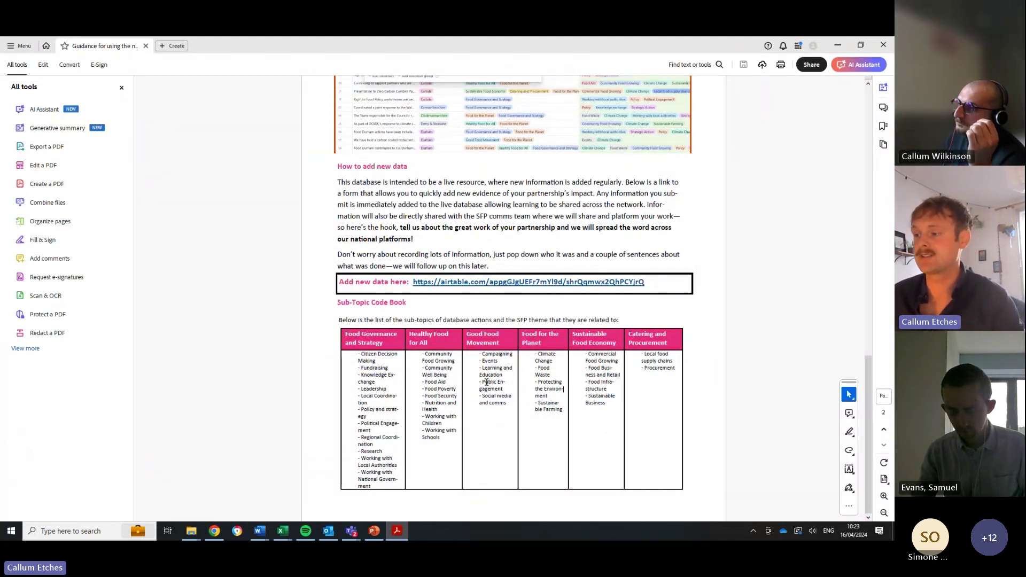
- Capture the Sub-Topic Code Book table from the guidance PDF with the Snipping Tool
click(86, 532)
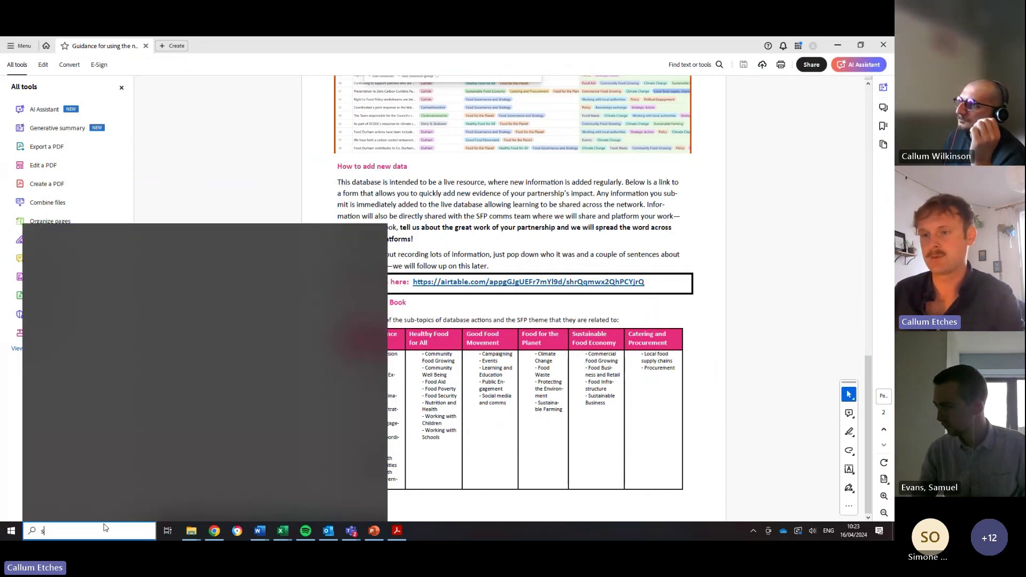
text(sni)
key(Return)
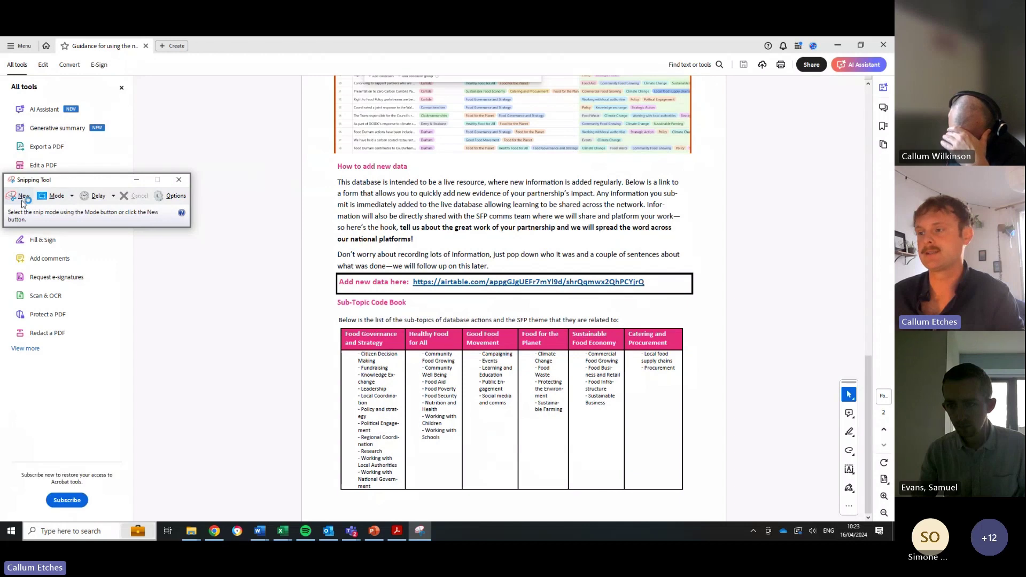
click(20, 195)
drag(334, 316, 698, 502)
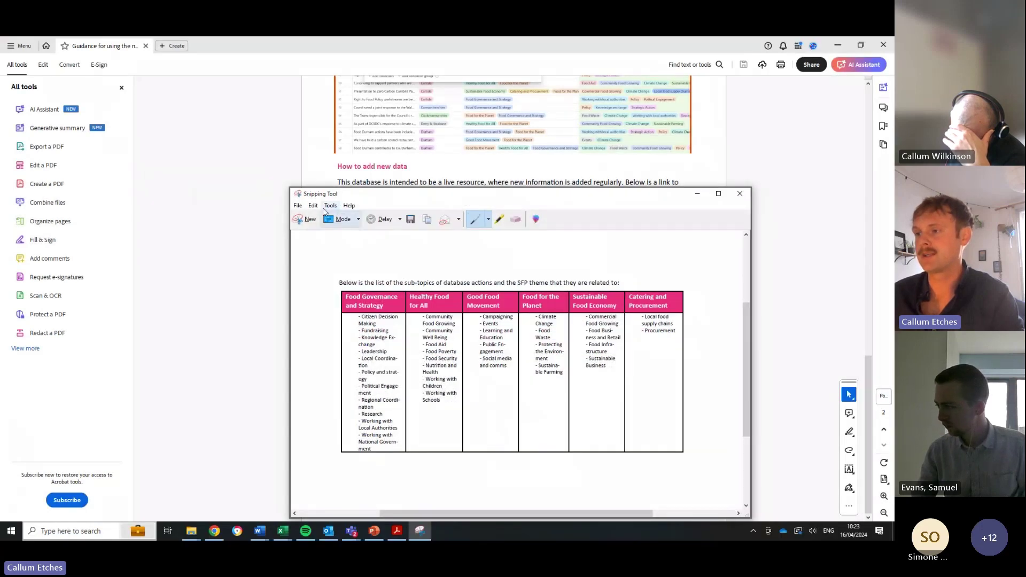
- Copy the code book snip to the clipboard and minimise the guidance PDF and Snipping Tool windows
click(313, 205)
click(313, 206)
click(313, 206)
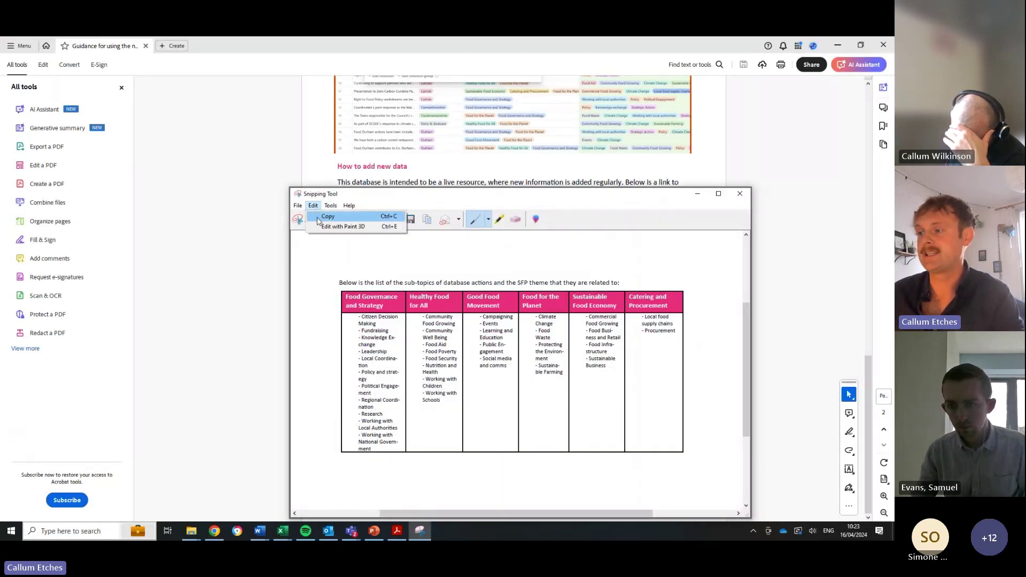
click(318, 220)
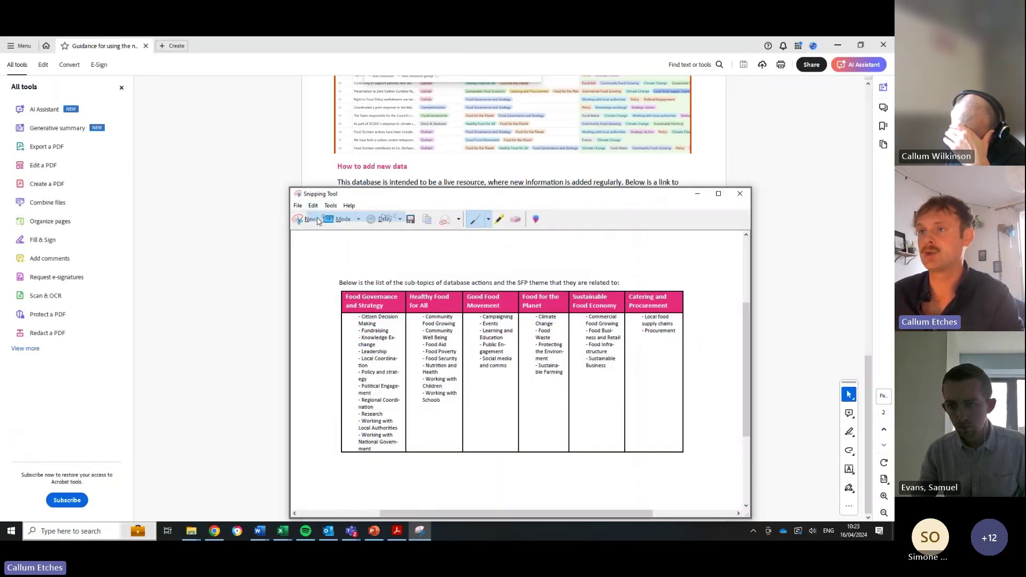
click(837, 46)
click(697, 193)
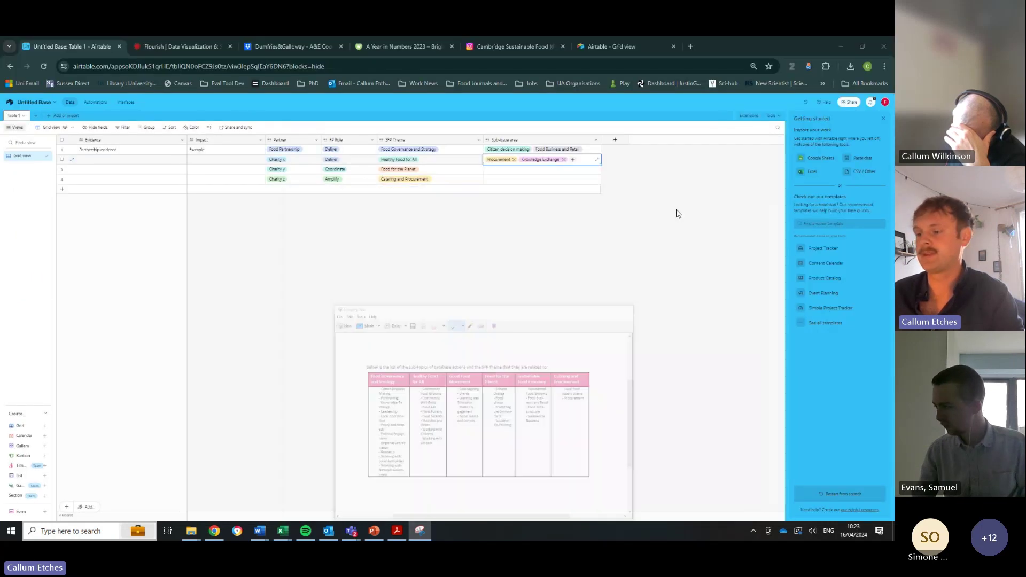
- Switch to the Food Matters People window in Microsoft Teams and return to the Airtable grid
mouse_move(352, 531)
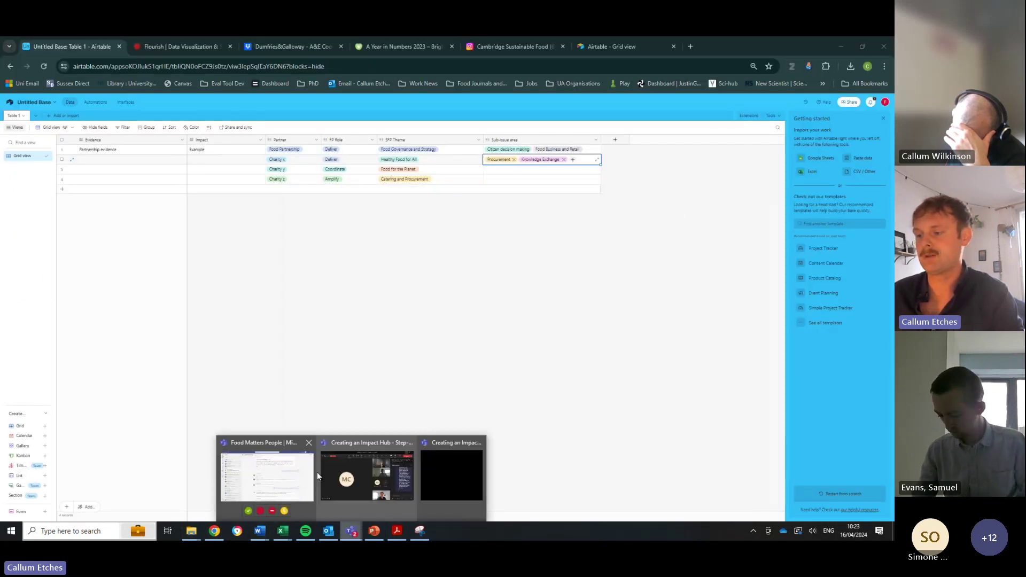
click(265, 476)
key(super+d)
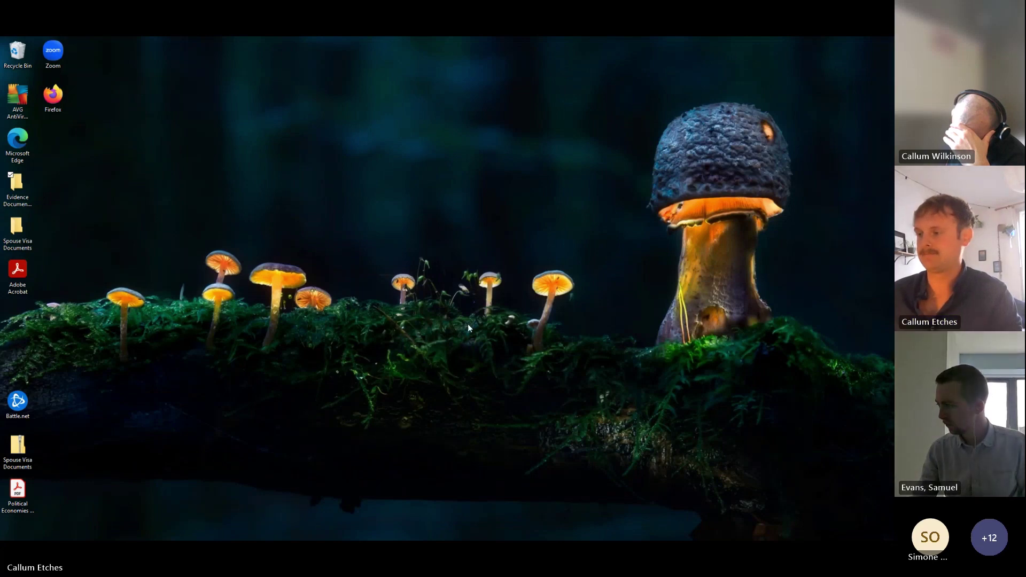
key(alt+Tab)
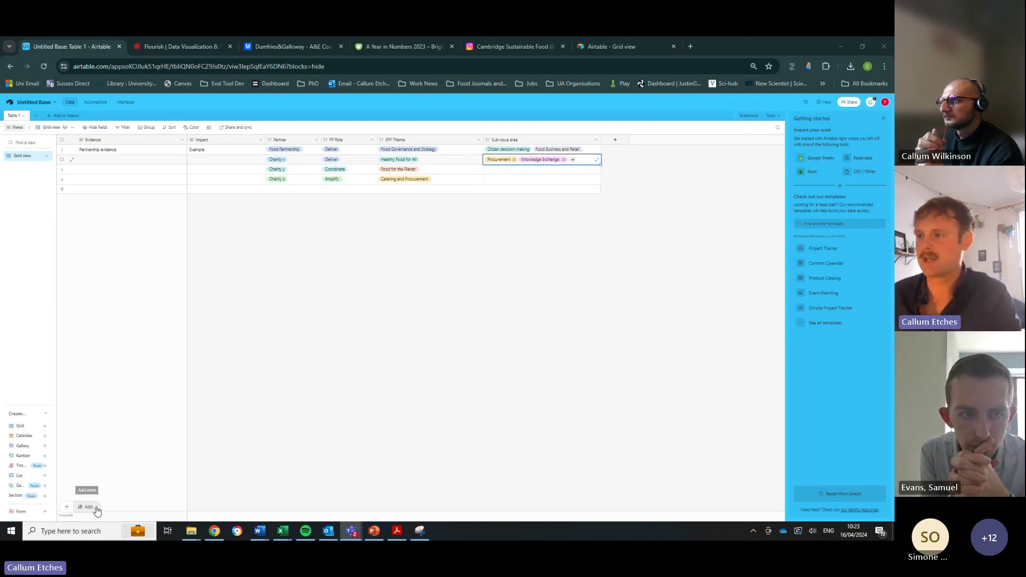
click(608, 322)
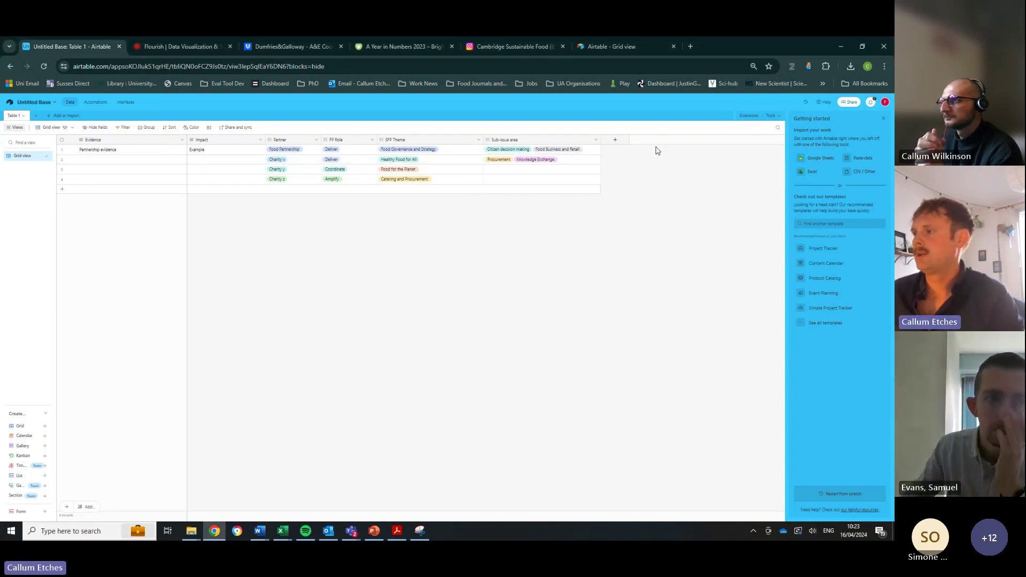
click(615, 140)
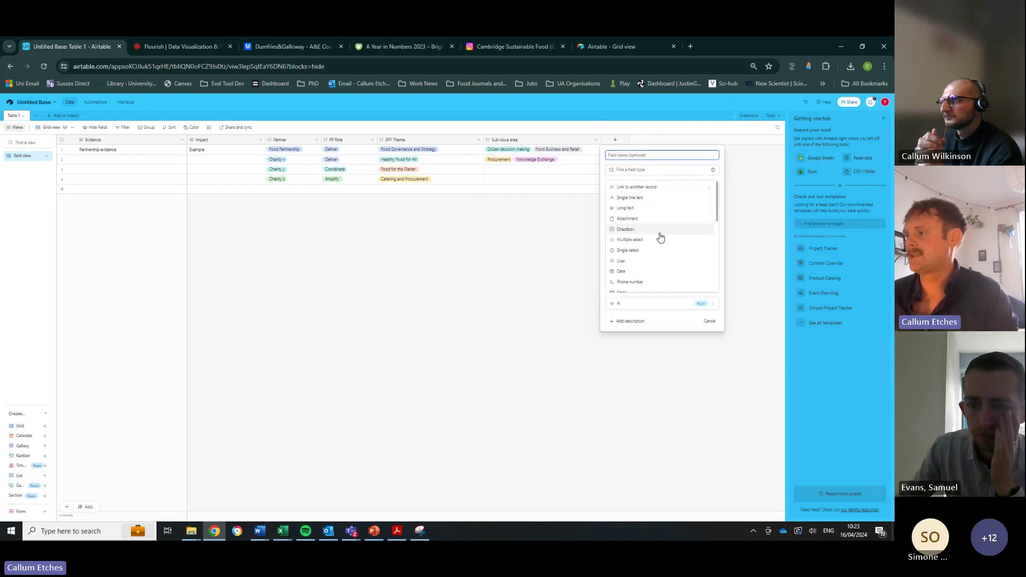
click(648, 273)
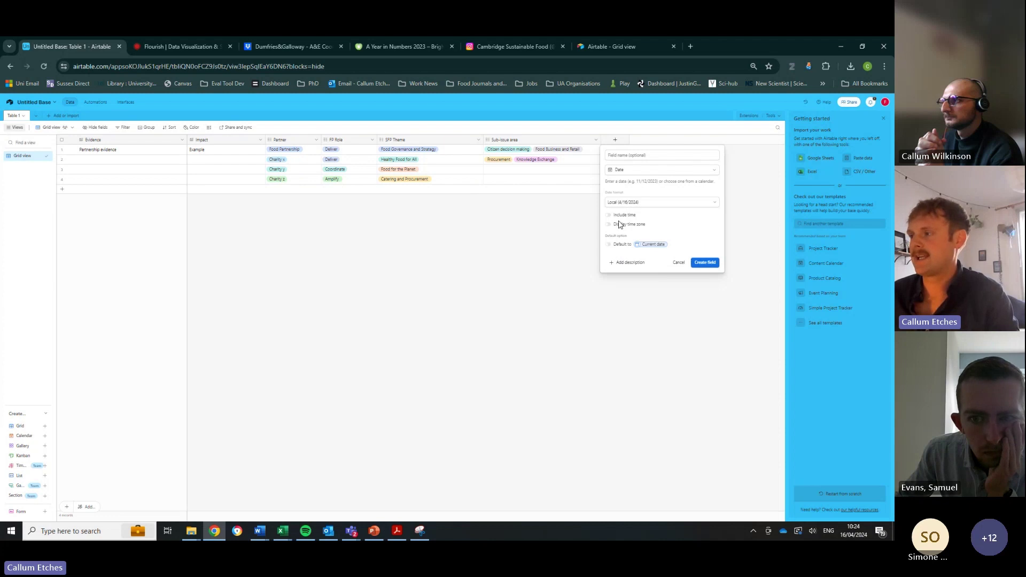
click(647, 171)
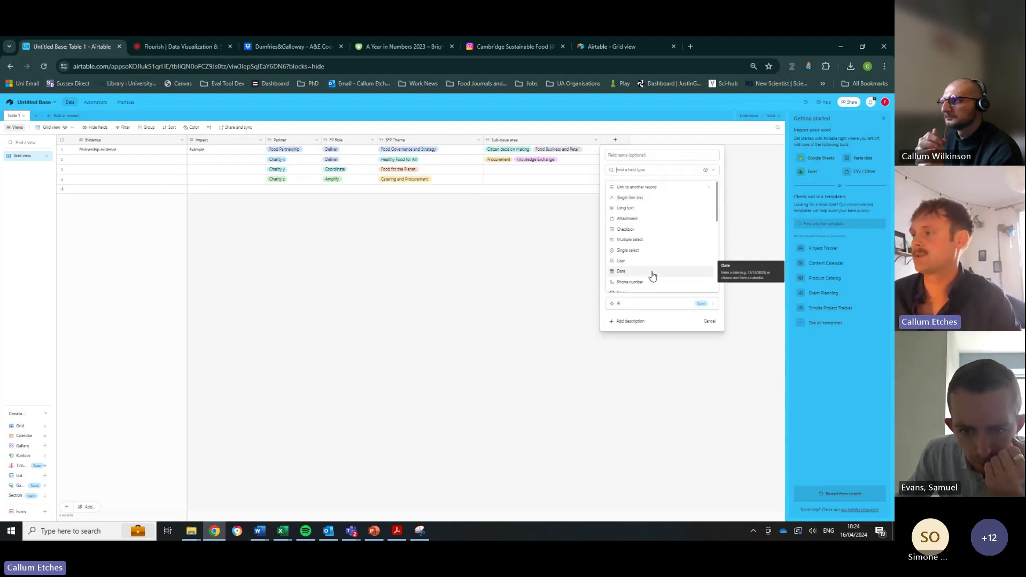
click(398, 376)
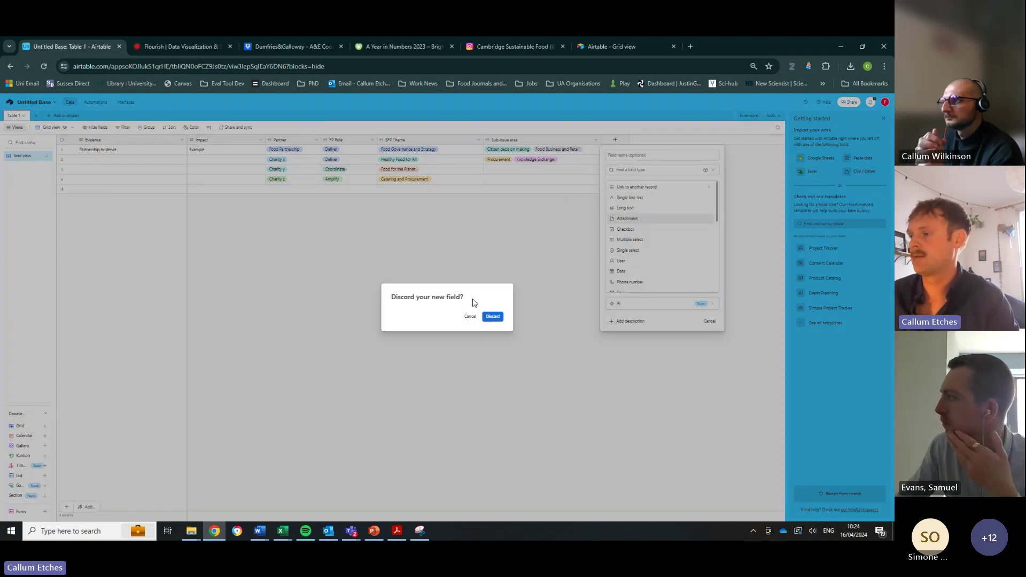
click(469, 316)
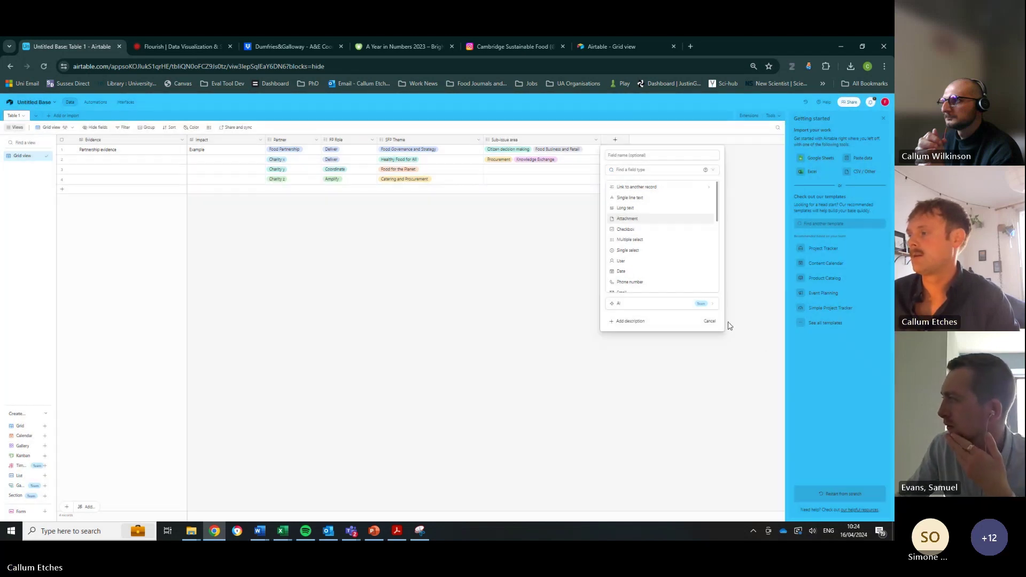
- Add a date-type field named Date after the Sub-issue area field
click(619, 141)
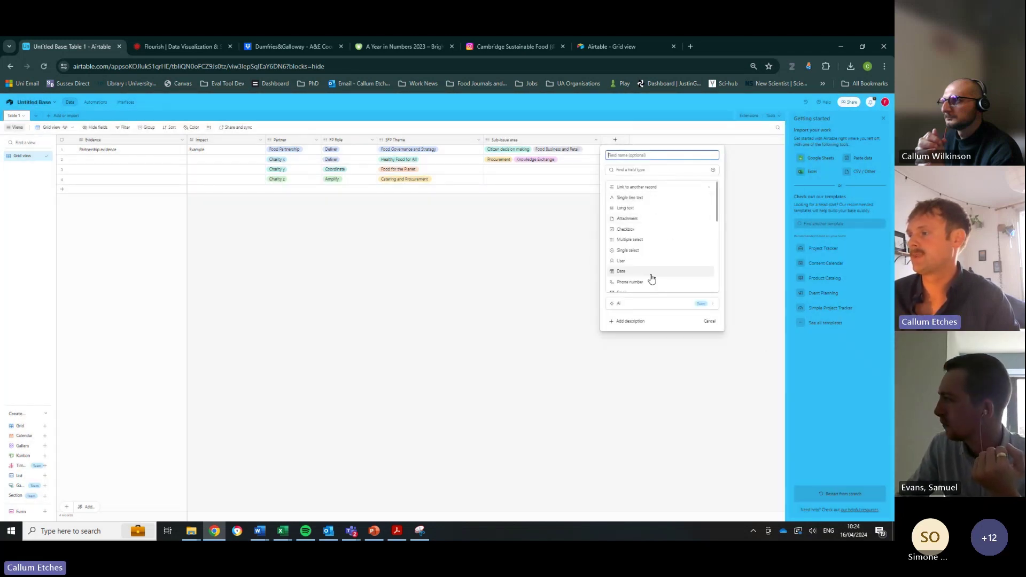
click(620, 272)
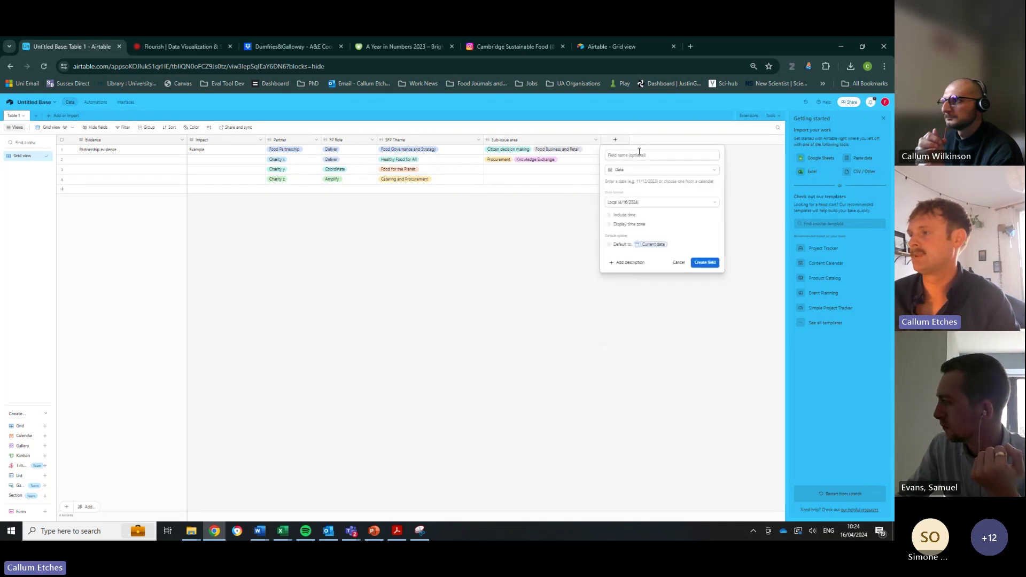
text(Date)
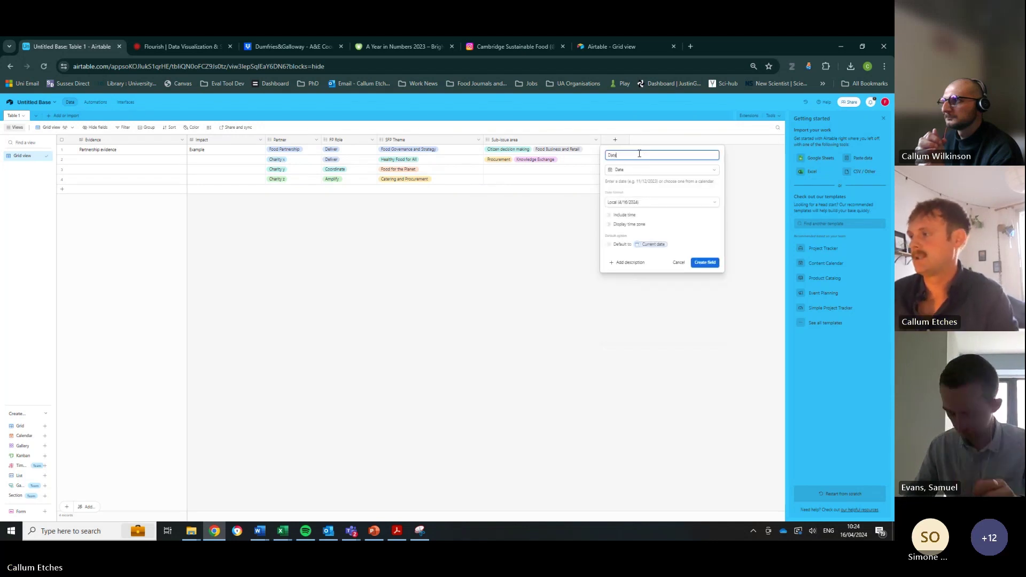
key(Return)
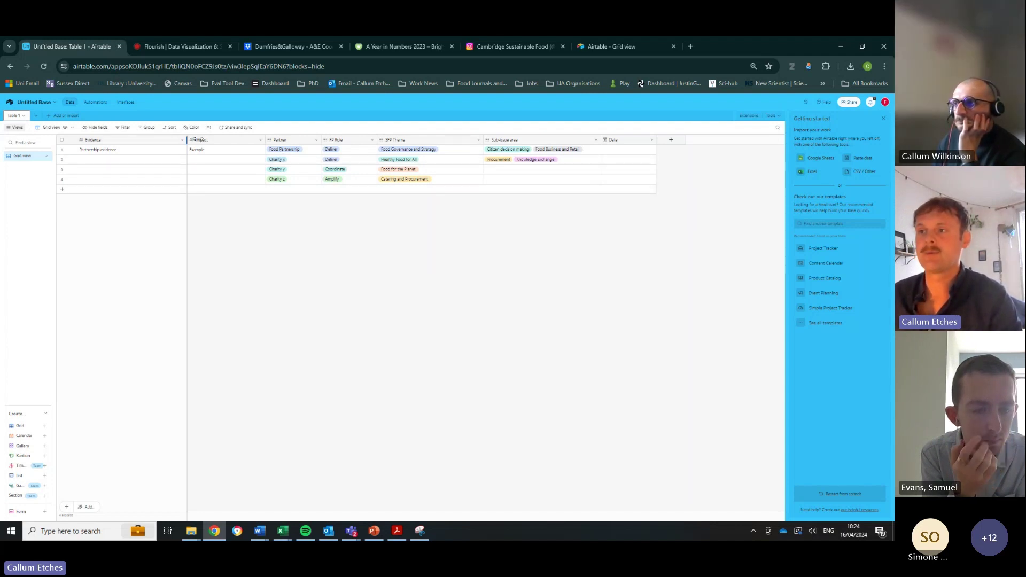
- Widen the Evidence and Impact columns slightly and clear the first record's Evidence cell
drag(198, 140, 213, 140)
drag(280, 139, 285, 139)
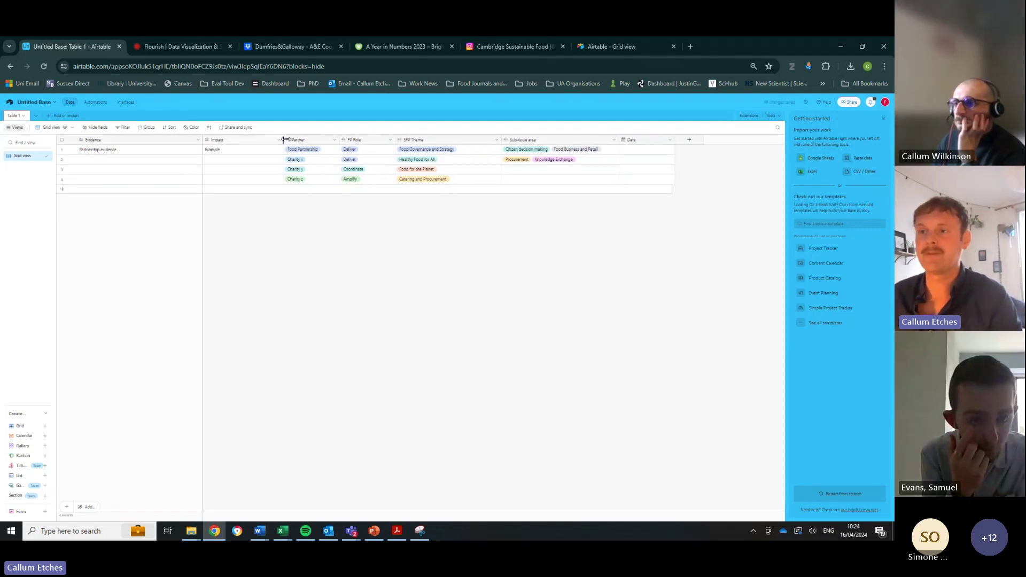
click(117, 154)
key(Delete)
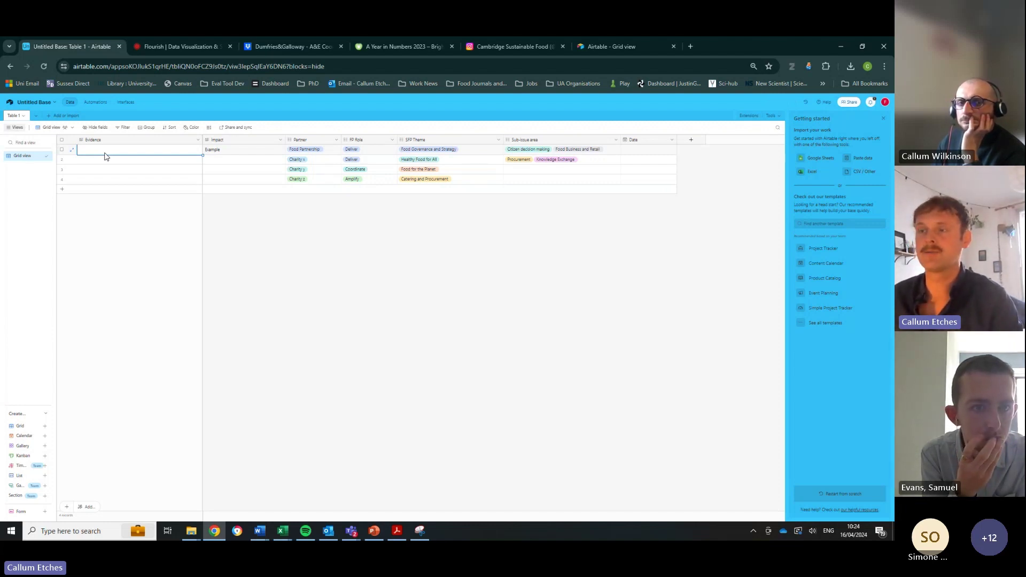
- Copy the first bullet of section 4.6, on the D&G Community Food Network, from the Dumfries&Galloway report and return to the untitled base
click(301, 48)
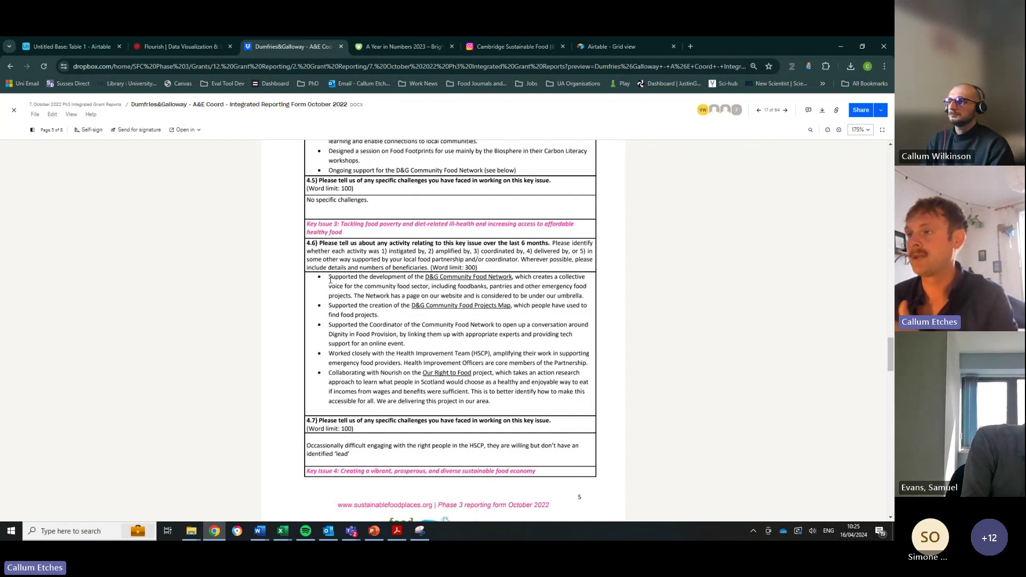
drag(329, 278, 350, 454)
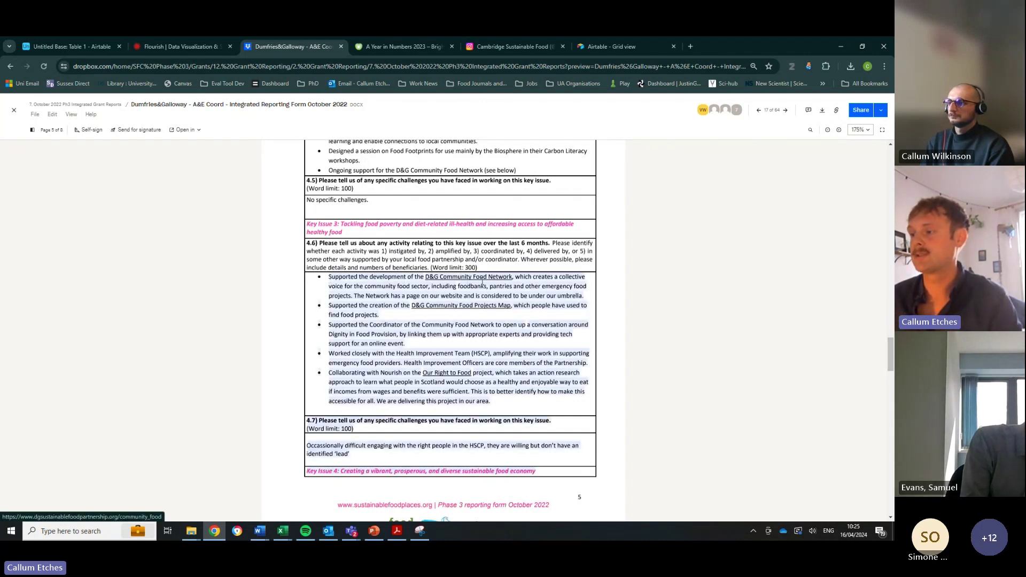
click(640, 303)
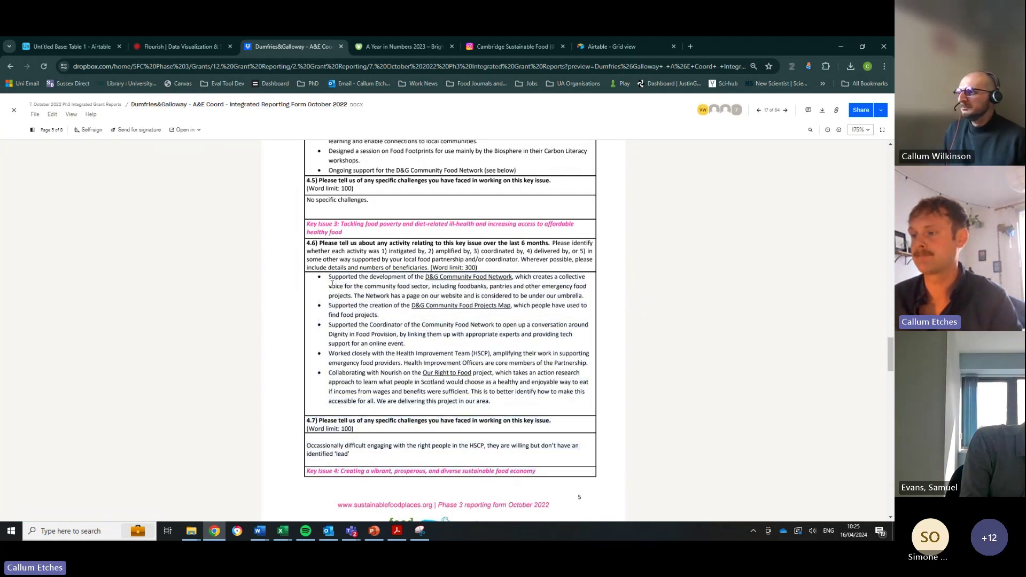
drag(332, 284, 581, 297)
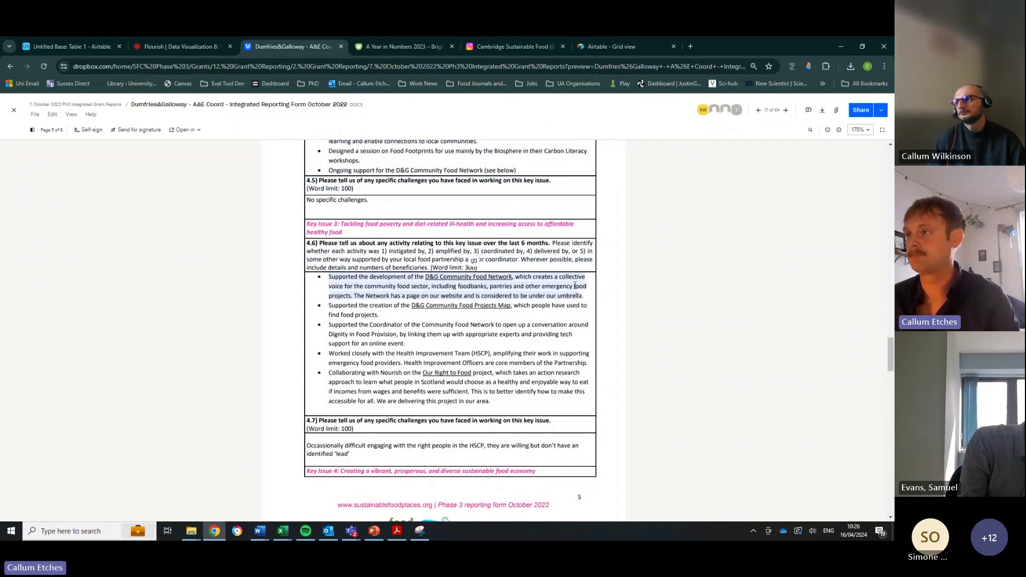
click(610, 47)
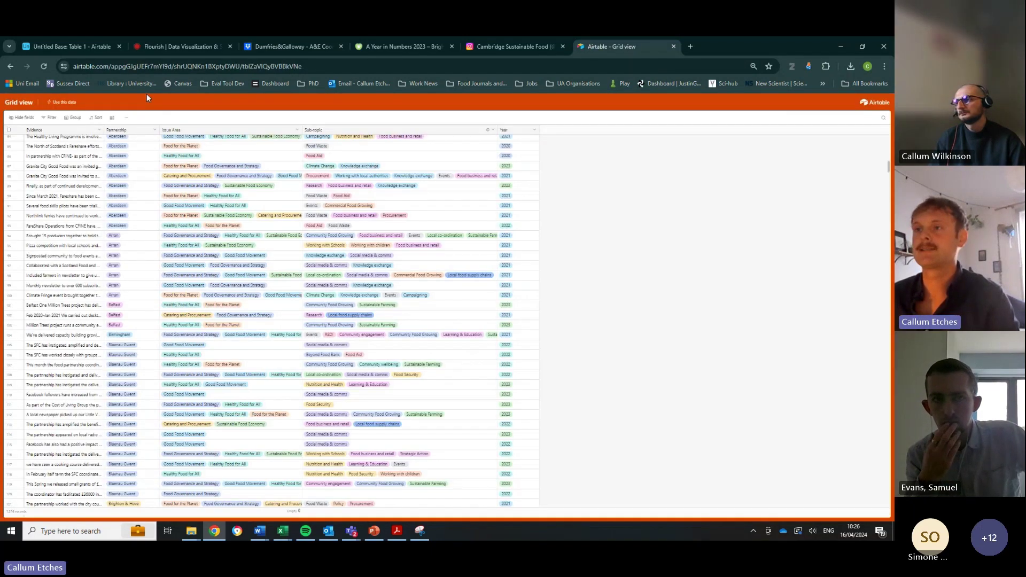
click(160, 46)
click(105, 45)
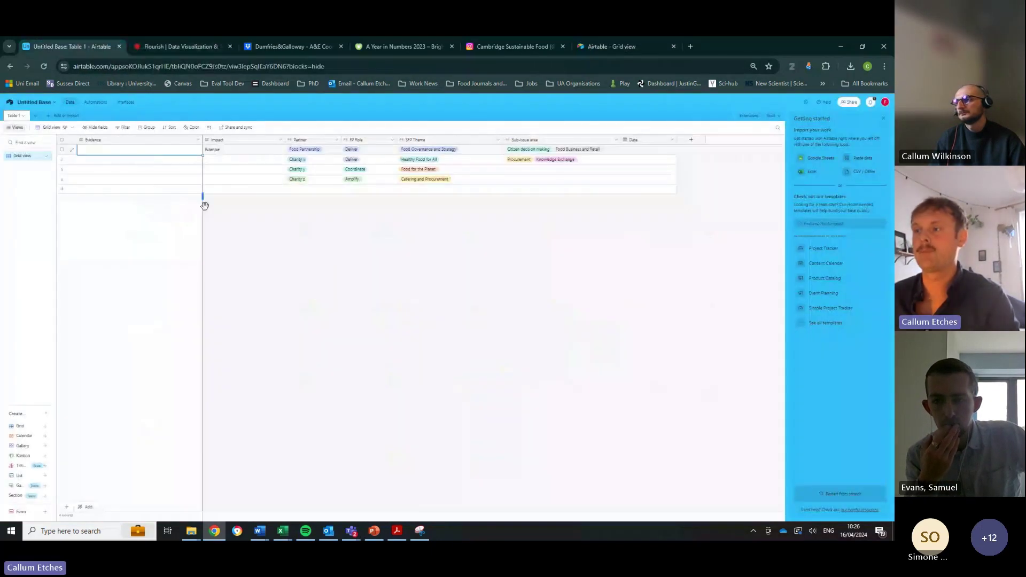
- Try to paste the copied bullet across the Evidence column with the table expanded to fit, and undo the paste
click(144, 141)
key(ctrl+v)
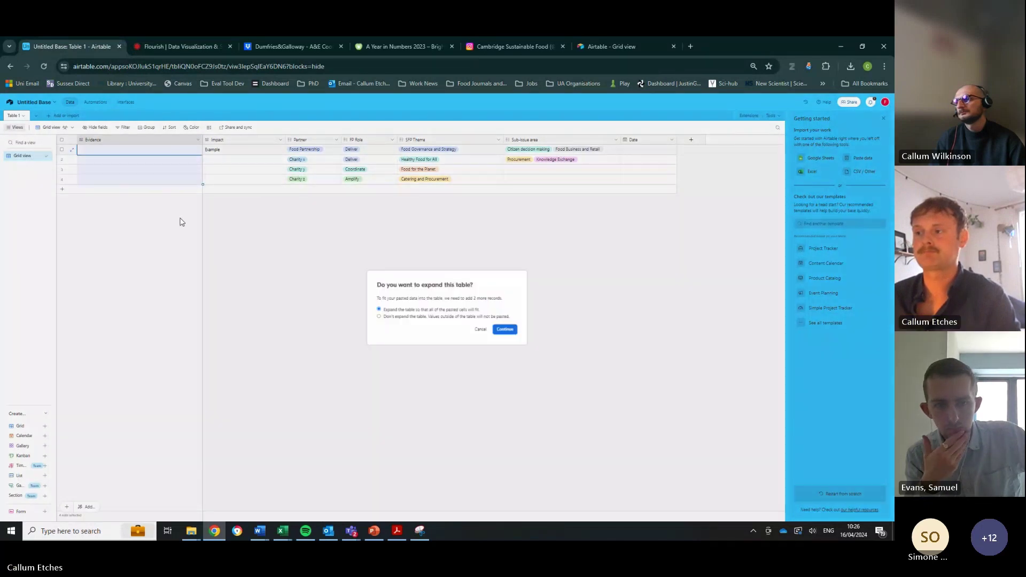
click(504, 330)
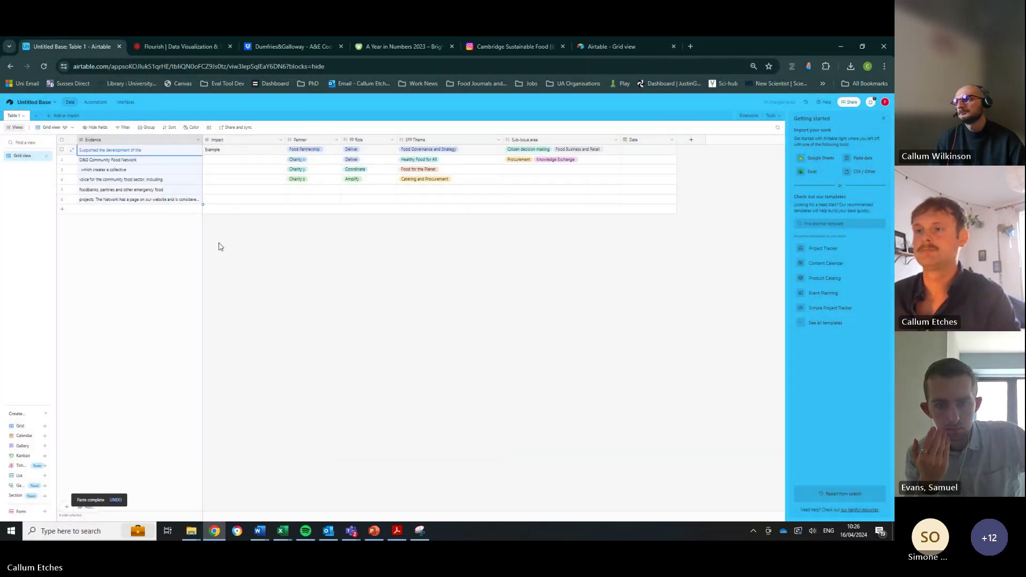
key(ctrl+z)
- Expand the first record and paste the copied D&G Community Food Network text into its Evidence field
click(72, 149)
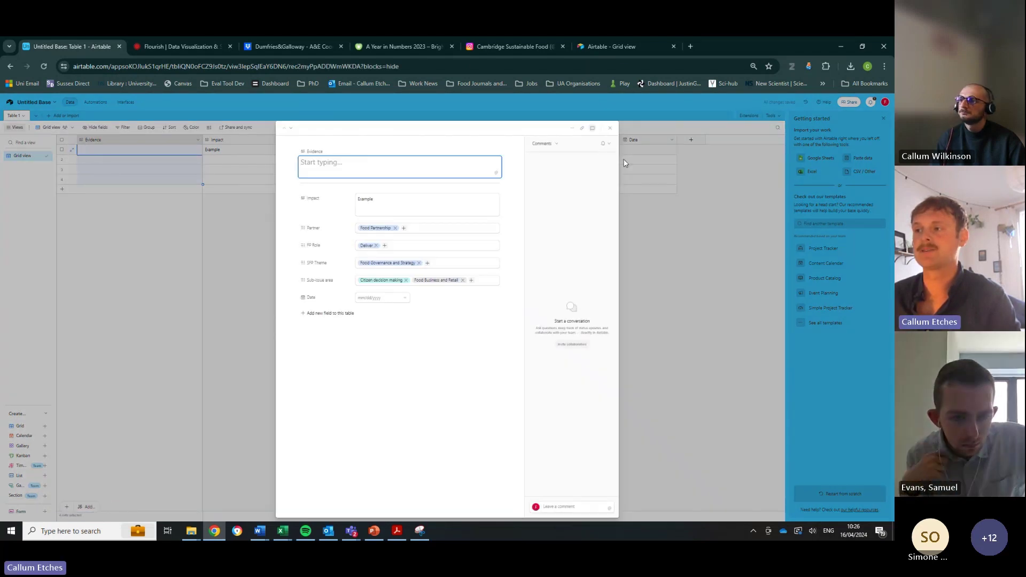
click(610, 128)
click(335, 261)
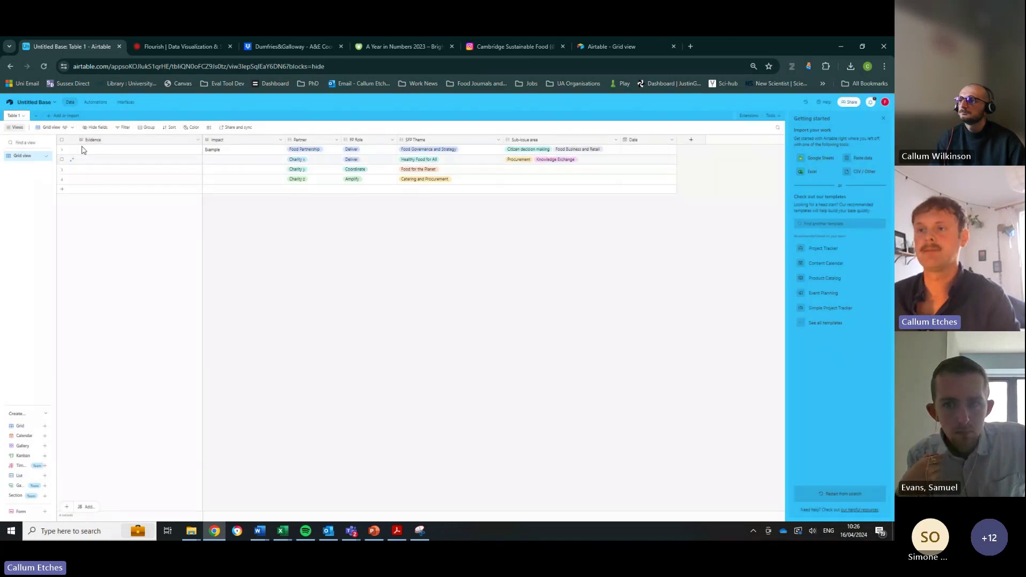
click(72, 154)
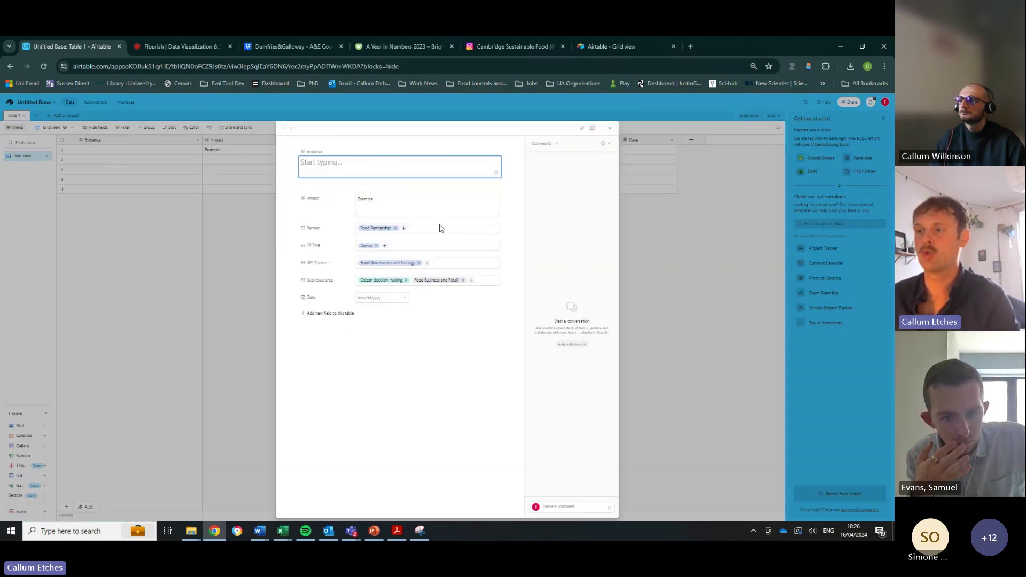
text(Supported the development of the D&G Community Food Network , which creates a collective voice for the community food sector, including foodbanks, pantries and other emergency food projects. The Network has a page on our website and is considered to be under our umbrell)
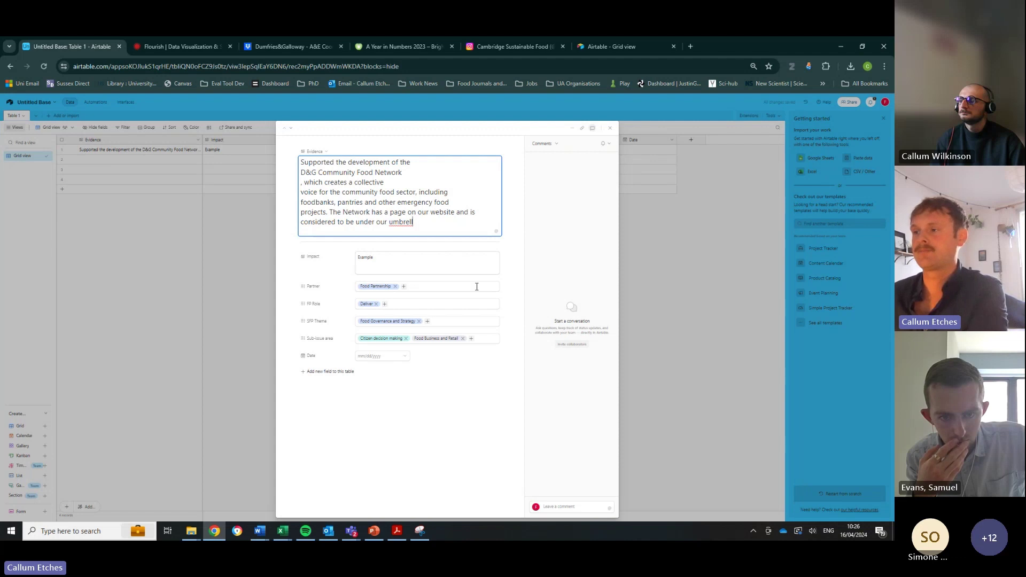
- Clear the placeholder text from the expanded record's Impact field
click(405, 265)
key(BackSpace)
key(BackSpace)
key(BackSpace)
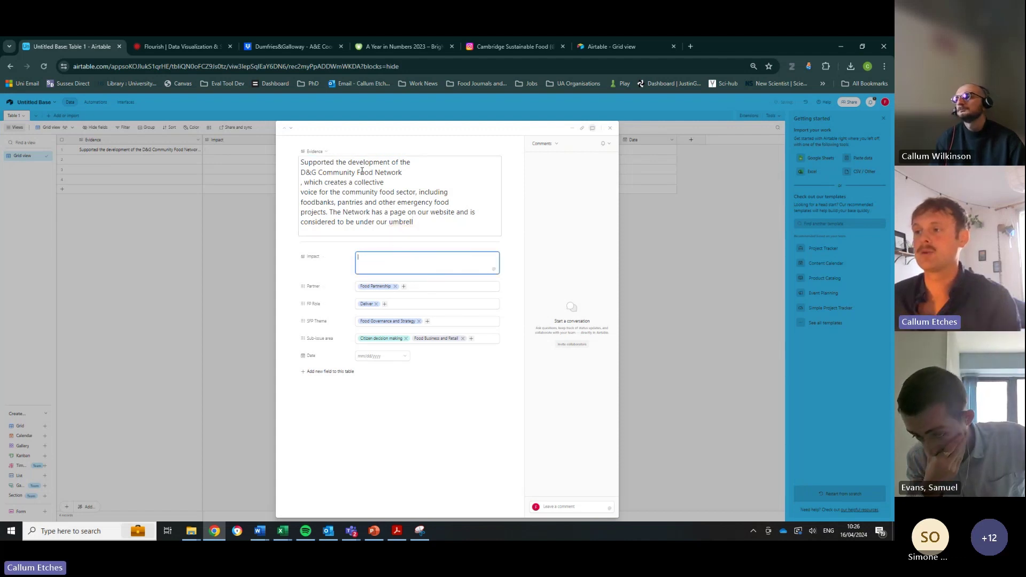
click(377, 433)
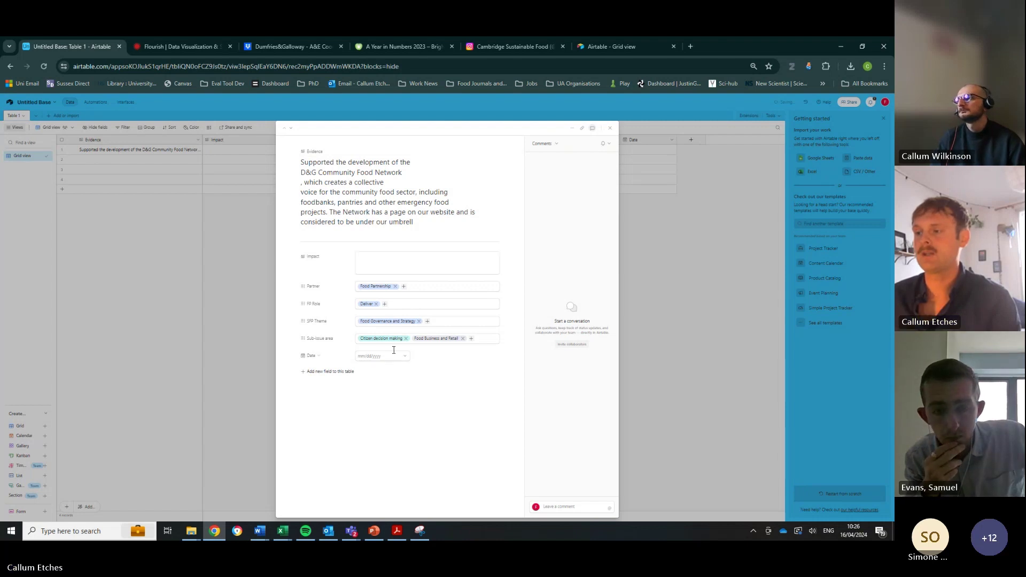
- Set the record's role to Coordinate and Instigate, and add Charity x as a second partner
click(363, 305)
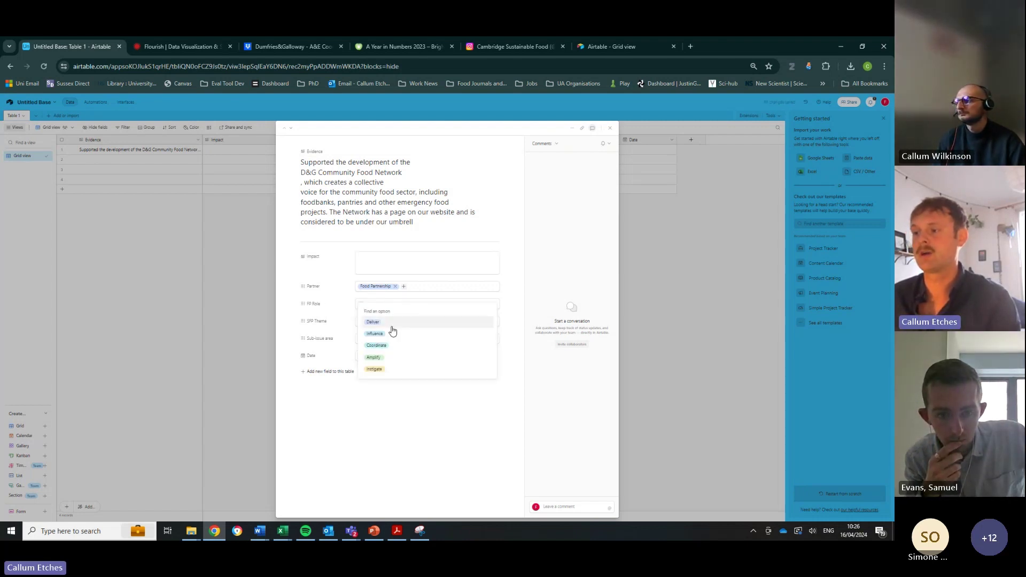
click(386, 346)
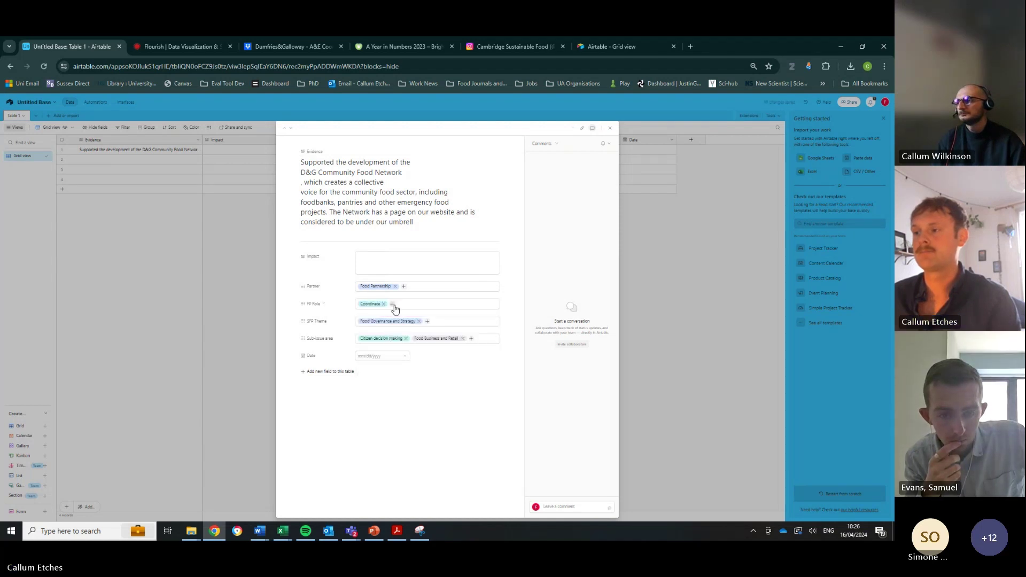
click(393, 305)
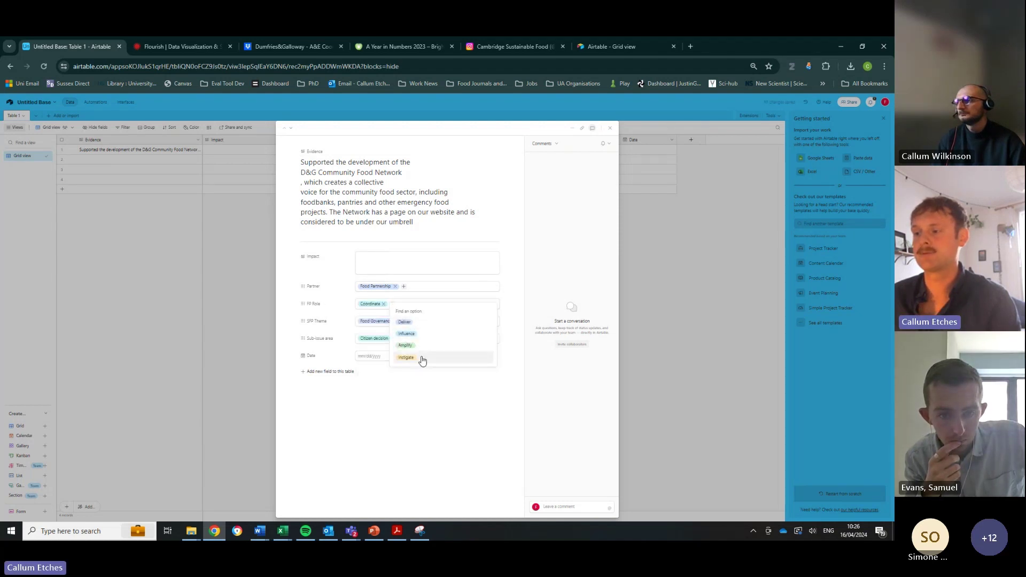
click(406, 358)
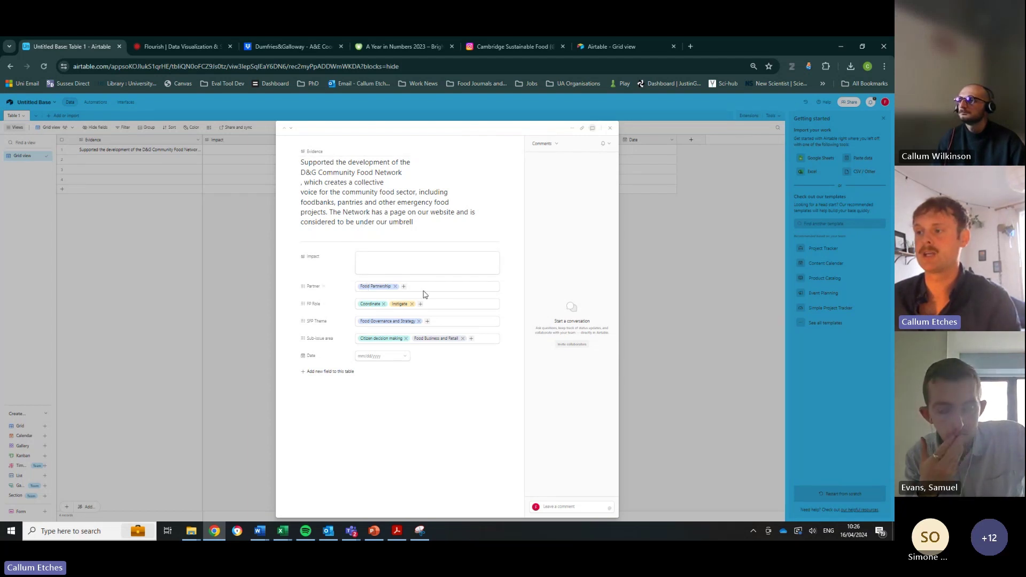
click(405, 287)
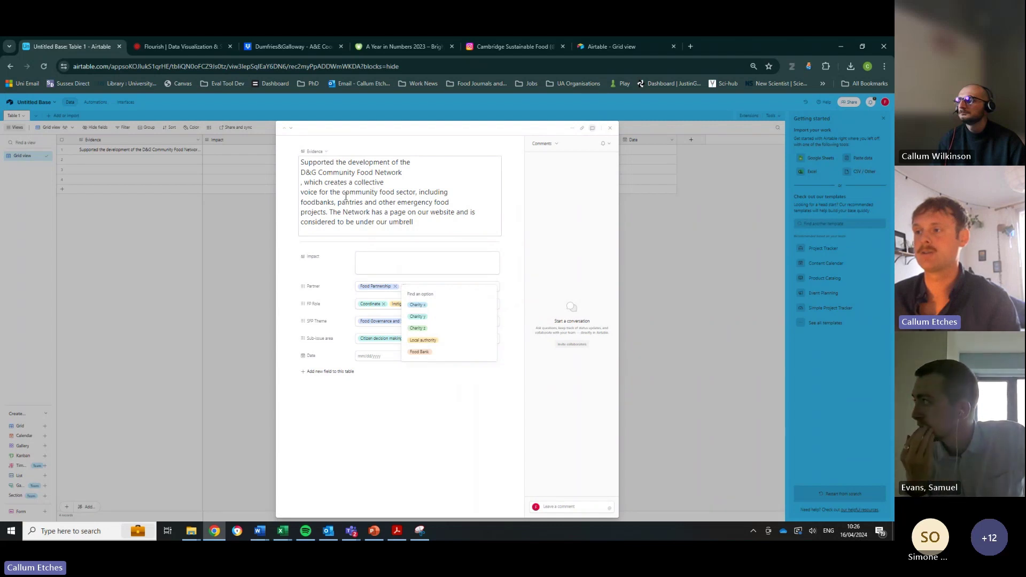
click(423, 308)
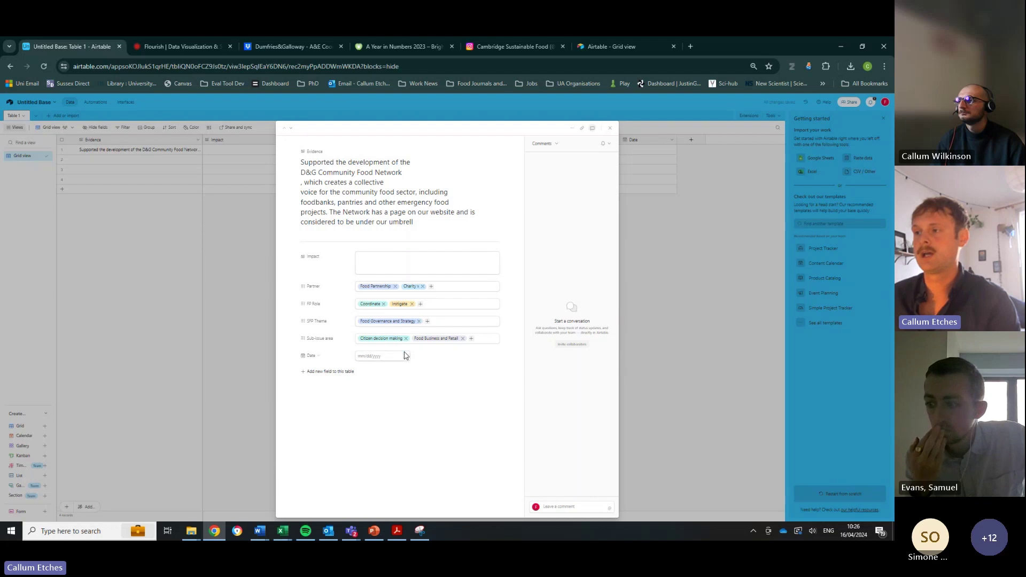
- Set the first record's Date field to 4/22/2024
click(272, 45)
click(80, 46)
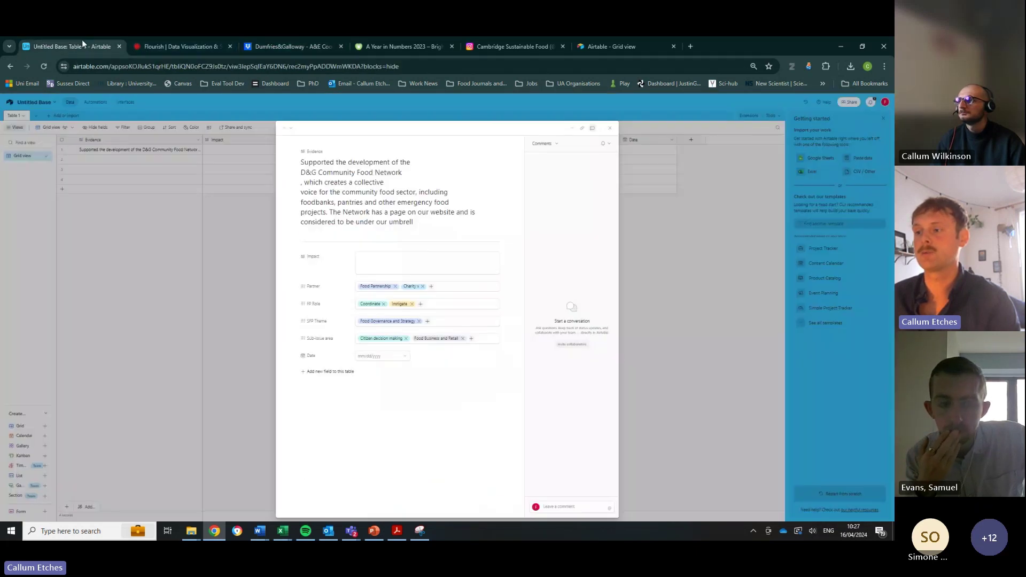
click(405, 357)
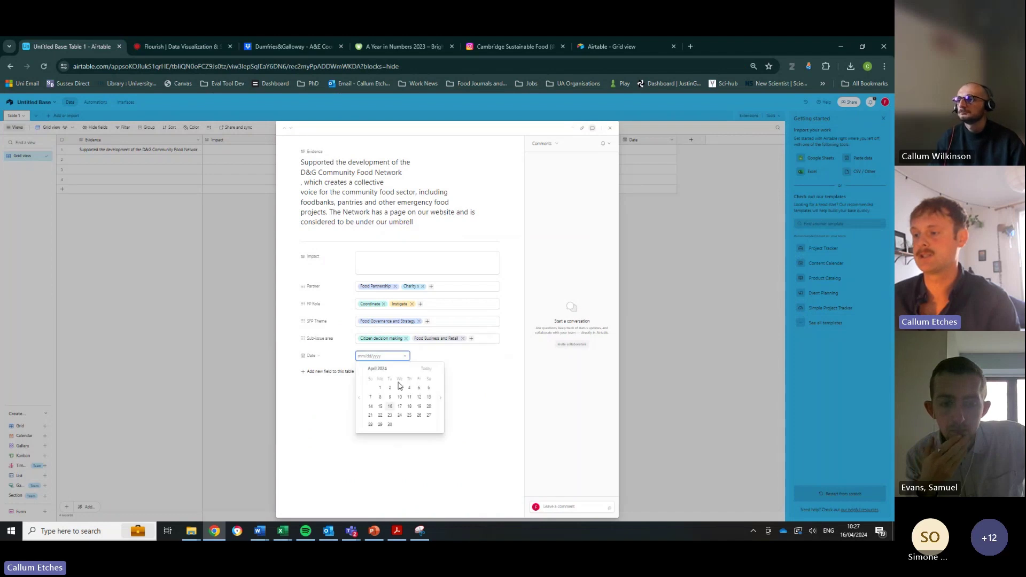
click(380, 416)
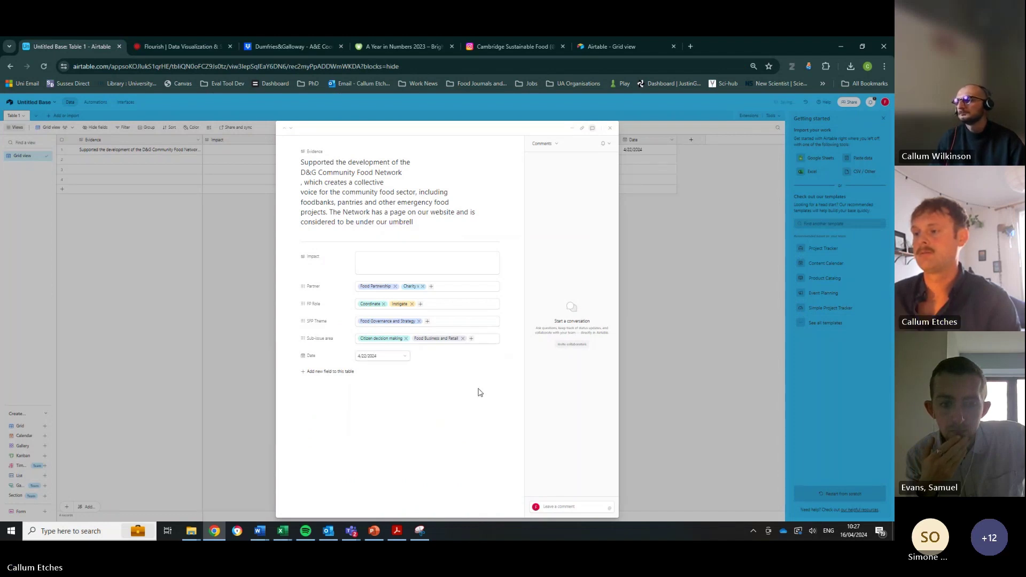
- Replace the first record's SFP Theme with Healthy Food for All
click(391, 258)
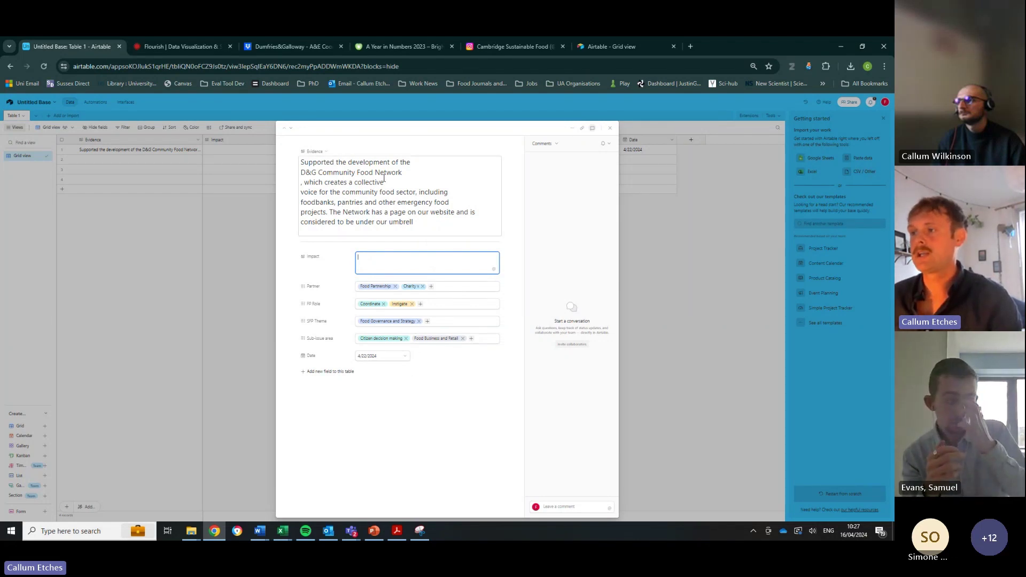
click(419, 322)
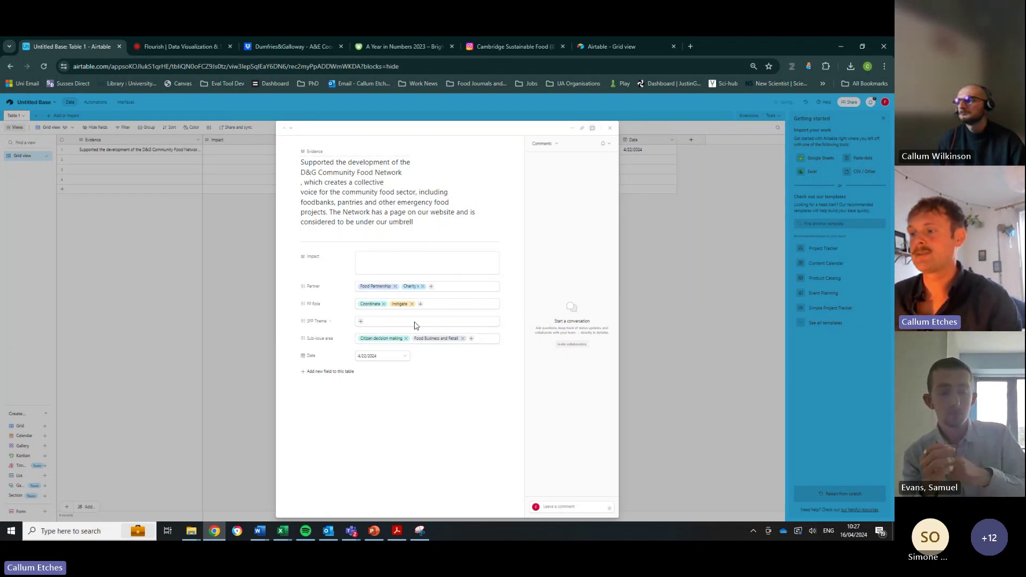
click(361, 323)
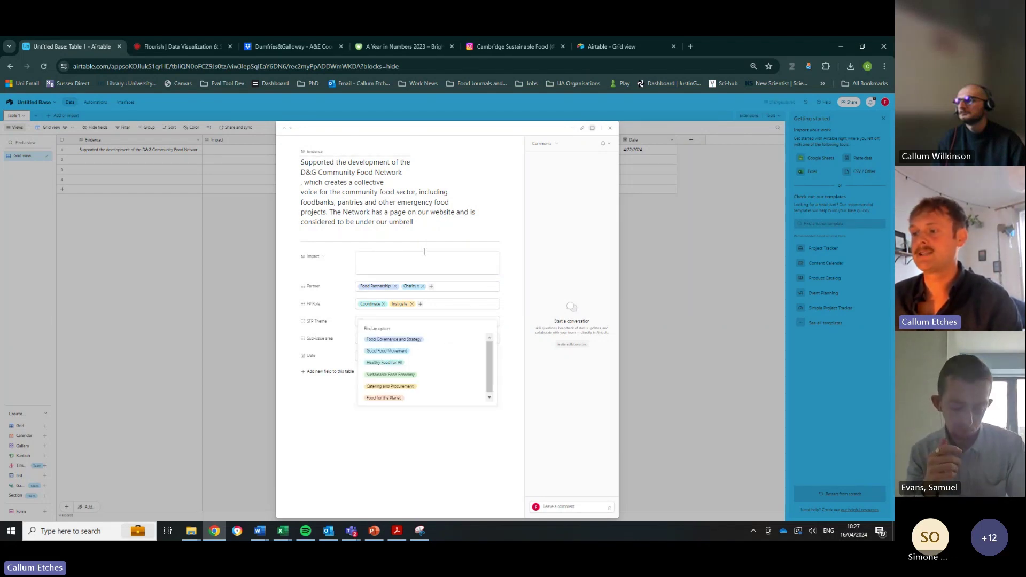
click(387, 363)
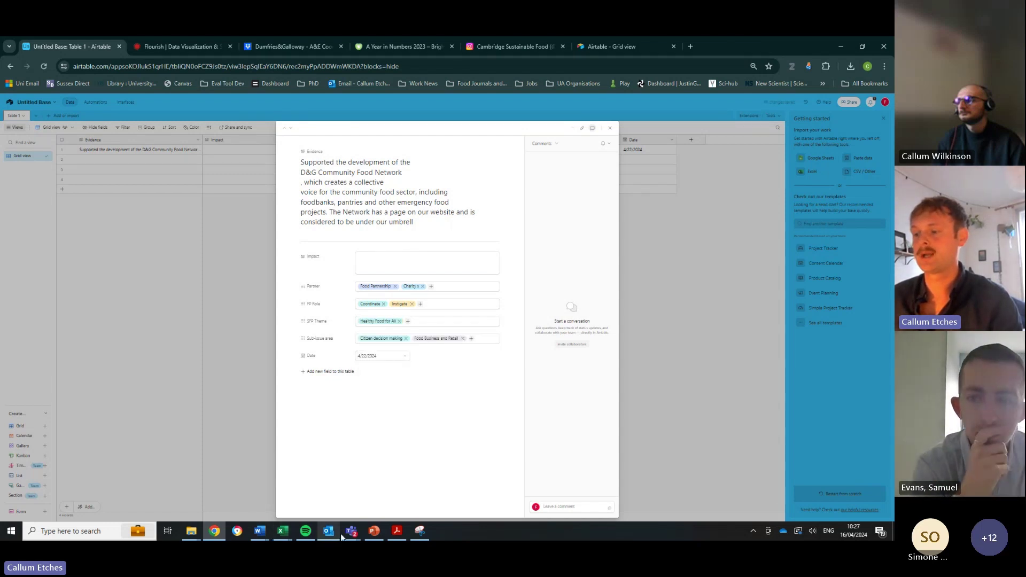
- Check the Sub-Topic Code Book in the Acrobat guidance PDF, and replace the first record's sub-issue areas with Food security in Airtable
click(398, 532)
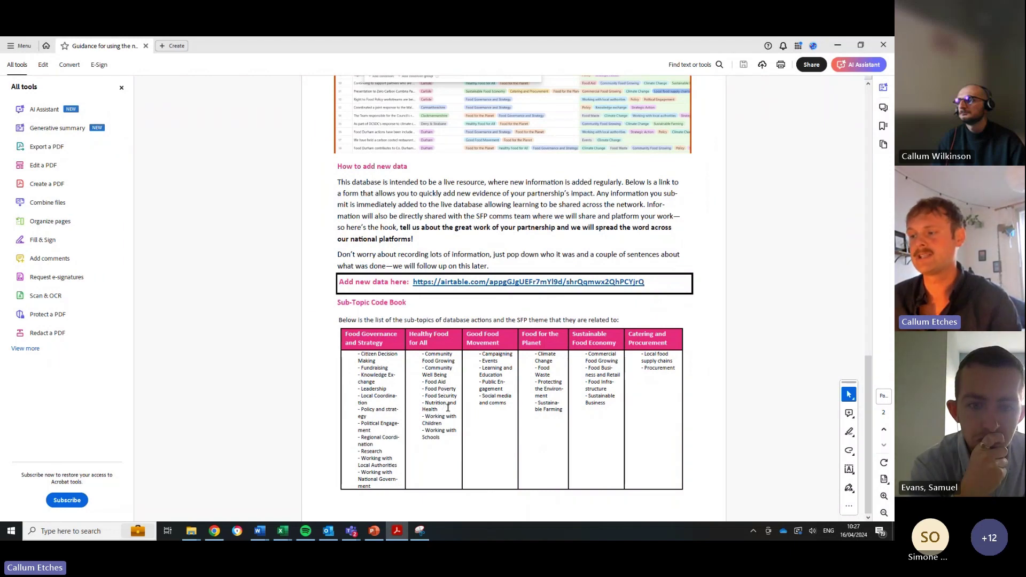
click(837, 43)
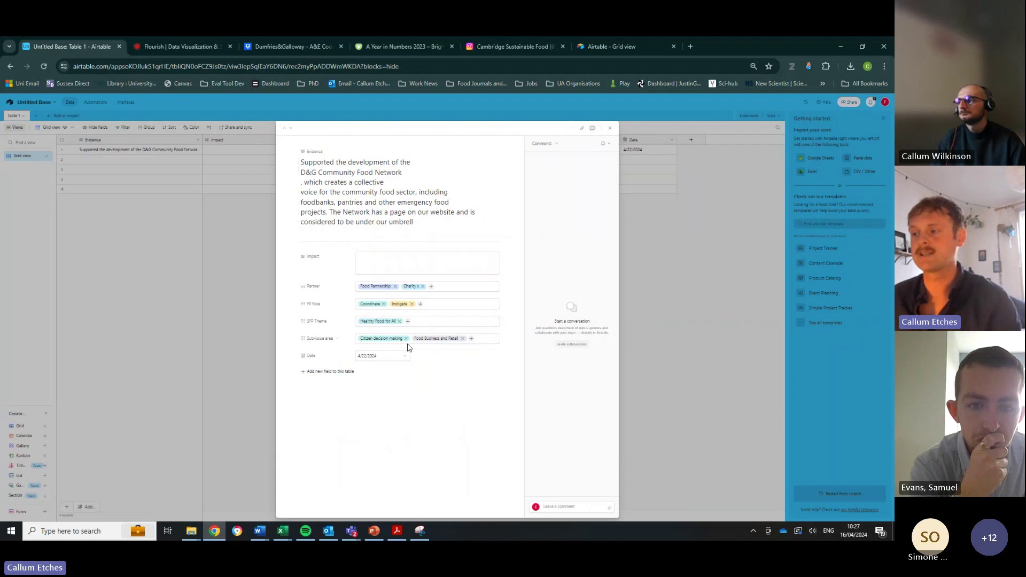
click(406, 339)
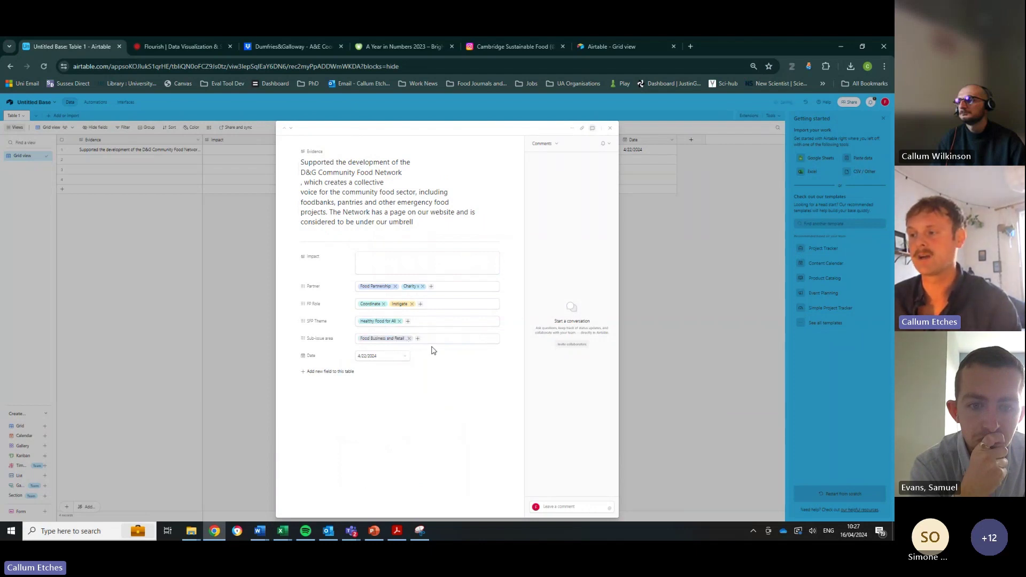
click(360, 339)
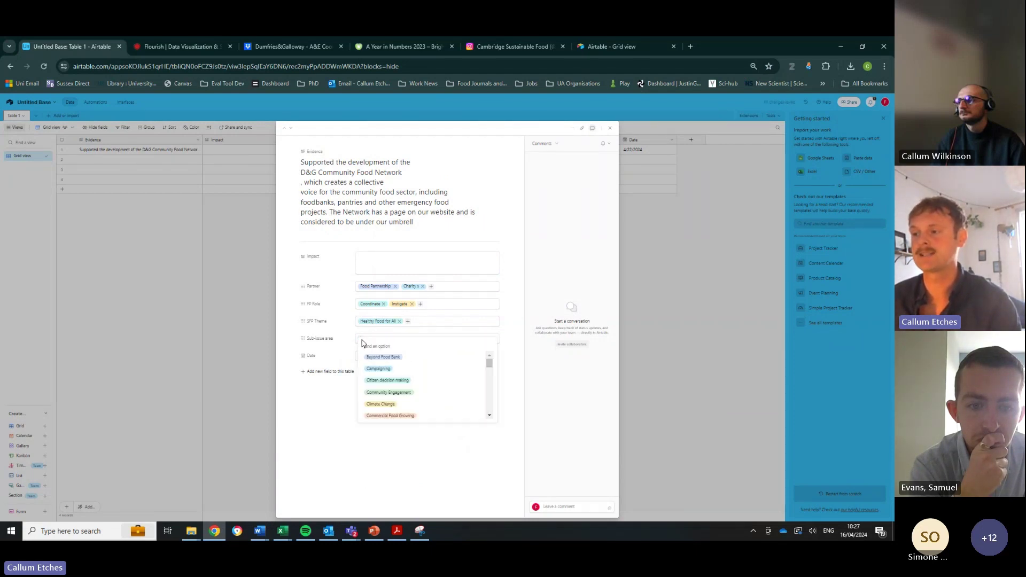
scroll(401, 388, down, 2)
scroll(403, 390, down, 3)
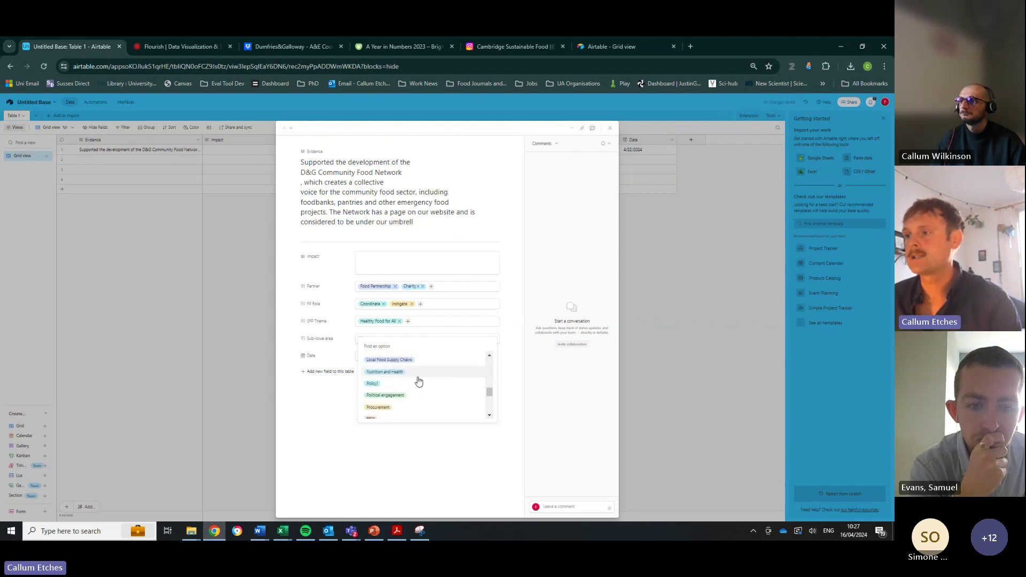
scroll(416, 385, down, 2)
scroll(423, 391, up, 2)
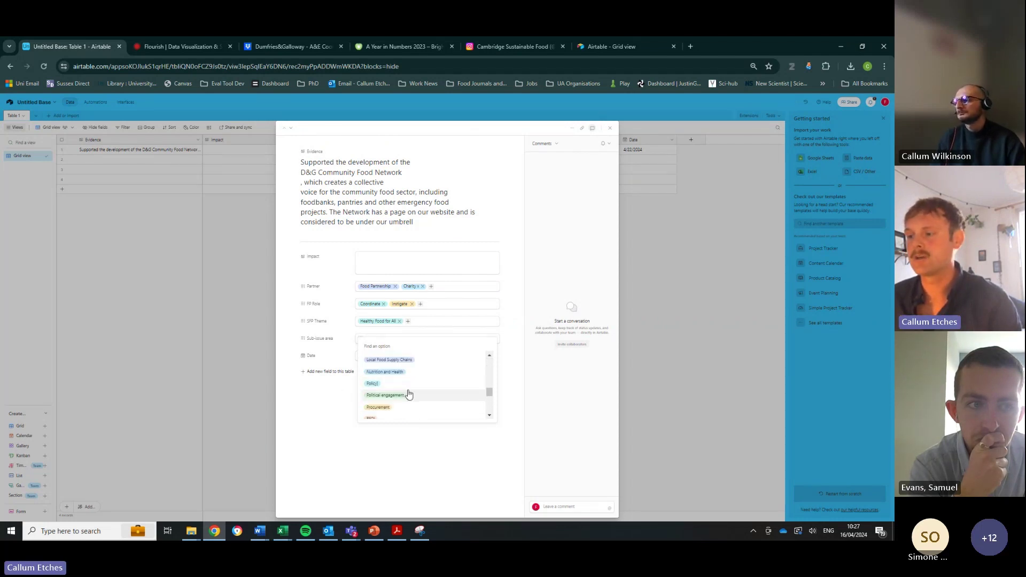
scroll(406, 388, up, 3)
click(402, 368)
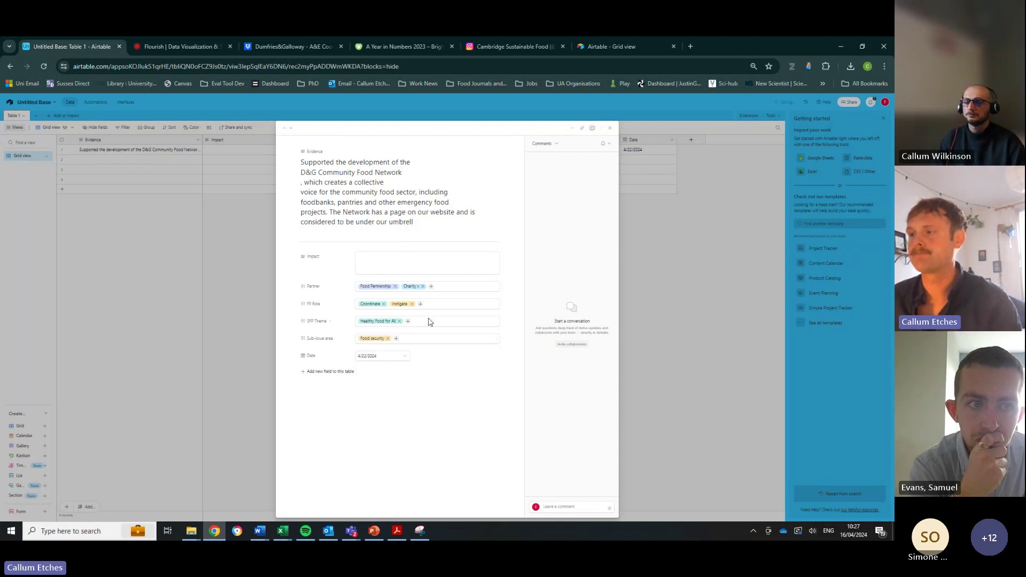
- Add Food Poverty as a second sub-issue area for the first record
click(396, 338)
scroll(422, 385, down, 3)
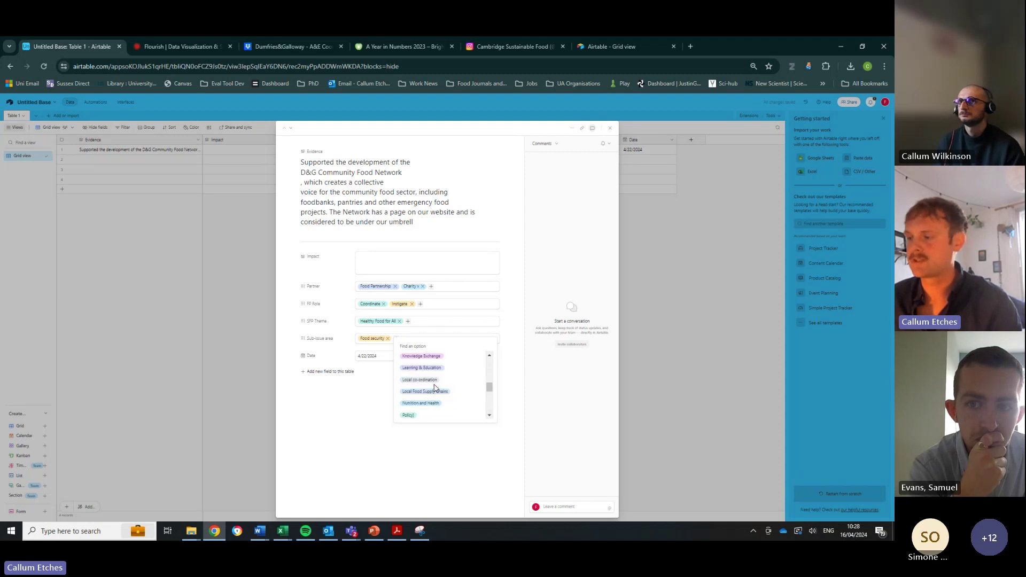
scroll(434, 395, down, 2)
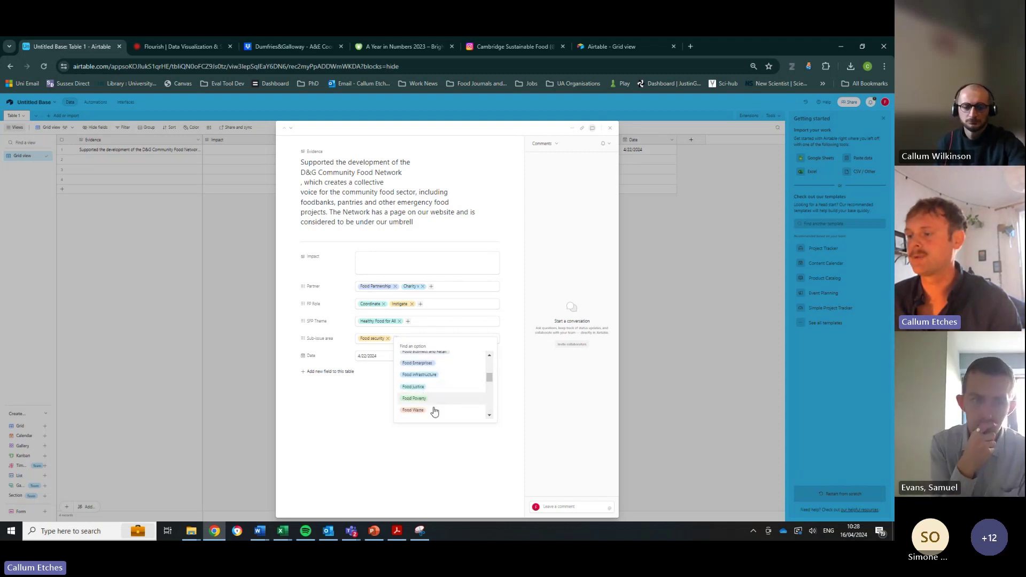
click(433, 403)
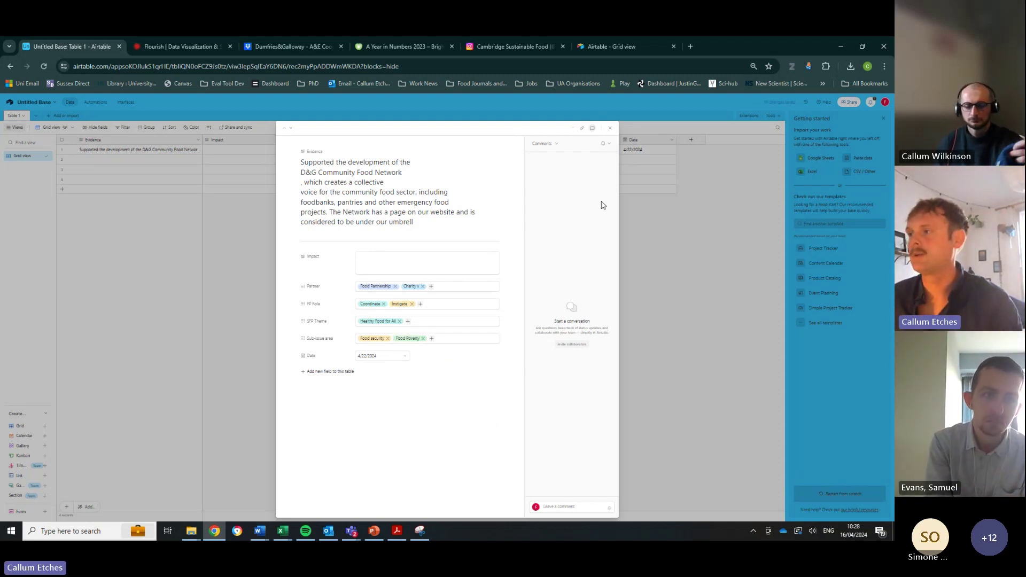
- Close the expanded record and widen the Partner column so that both of the first record's partners fit
click(611, 128)
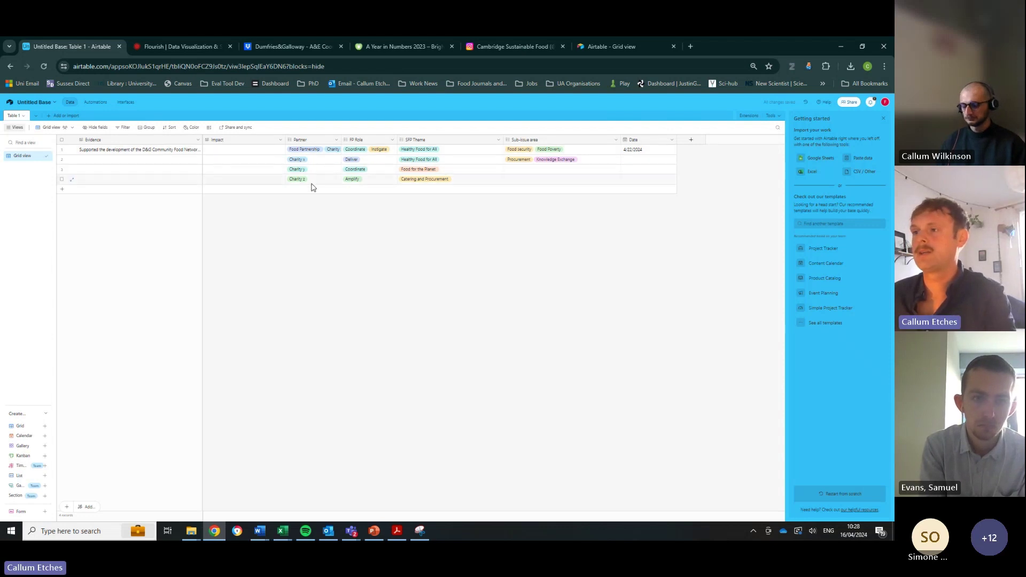
drag(287, 139, 378, 139)
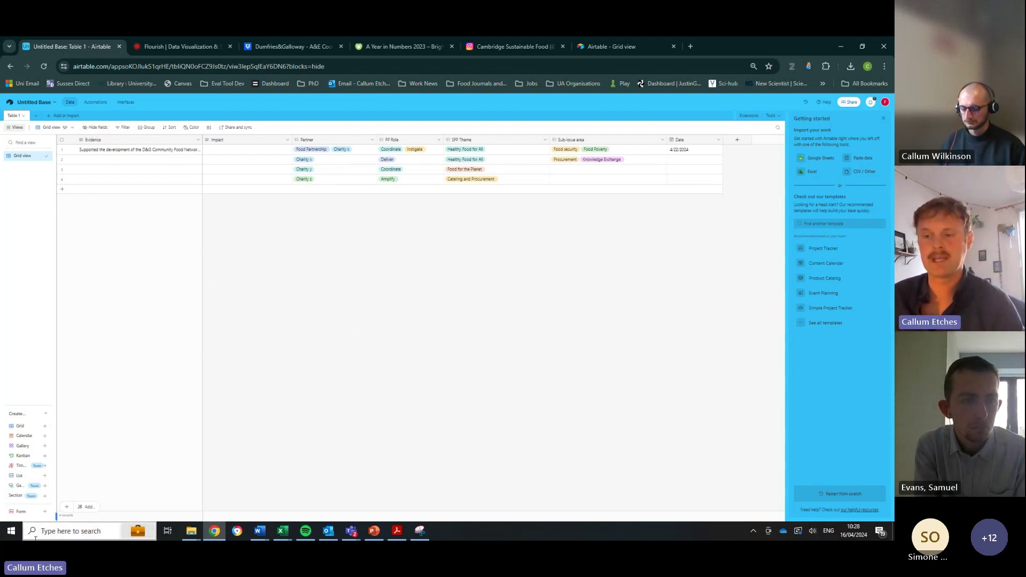
- Try creating a form from Table 1 with the upgraded form builder, and return to the grid view
mouse_move(42, 518)
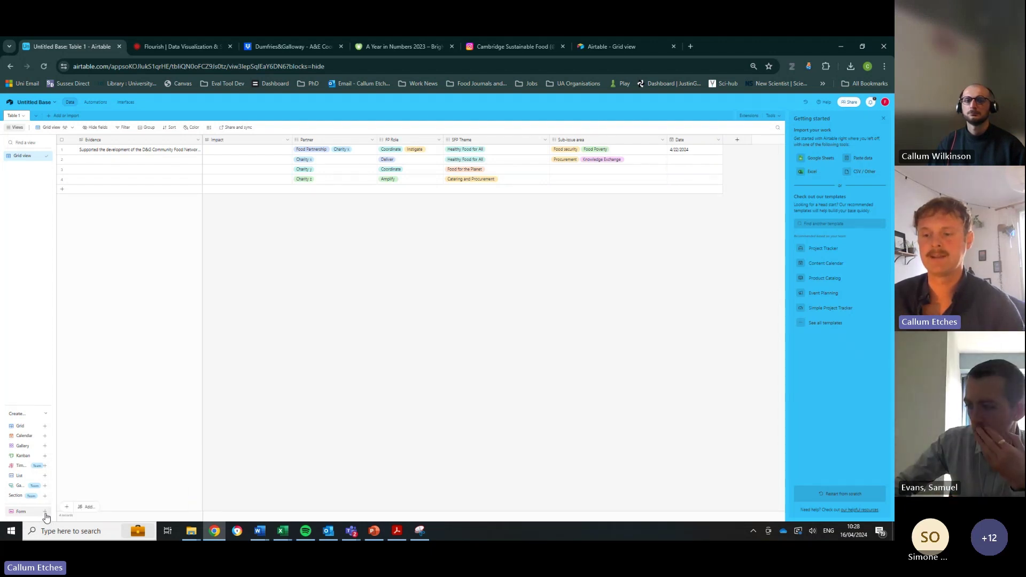
click(45, 513)
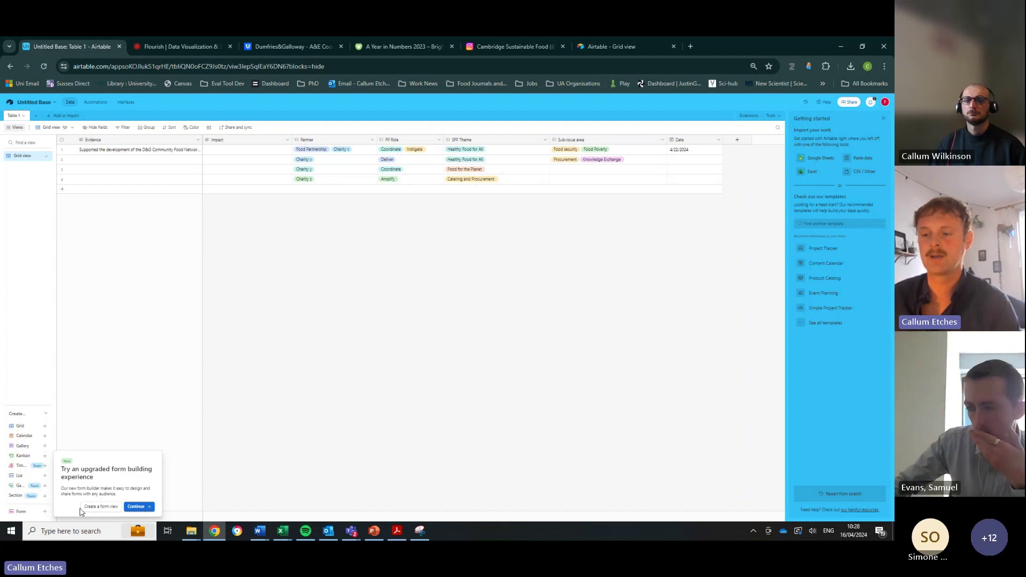
click(139, 508)
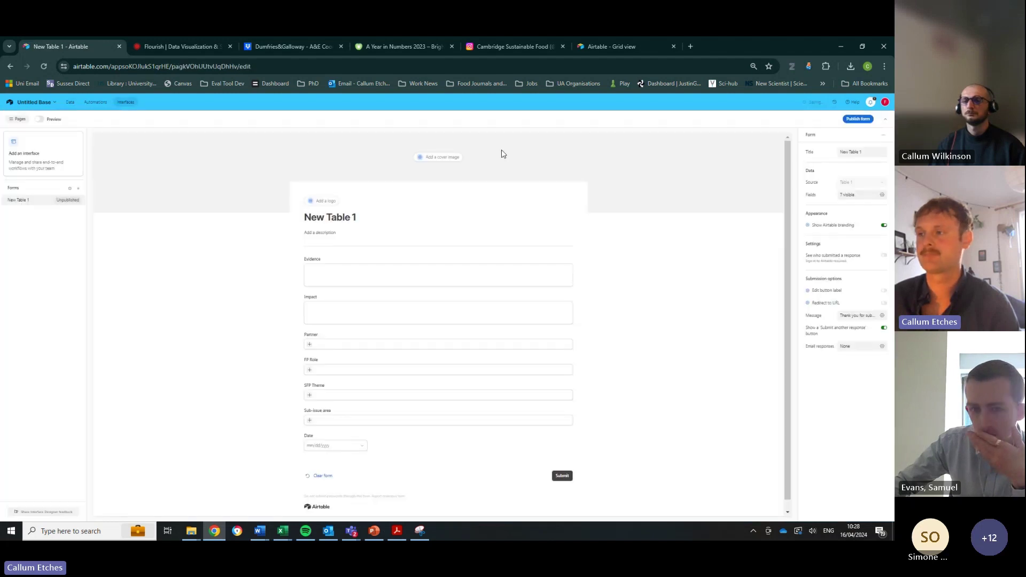
scroll(511, 149, down, 1)
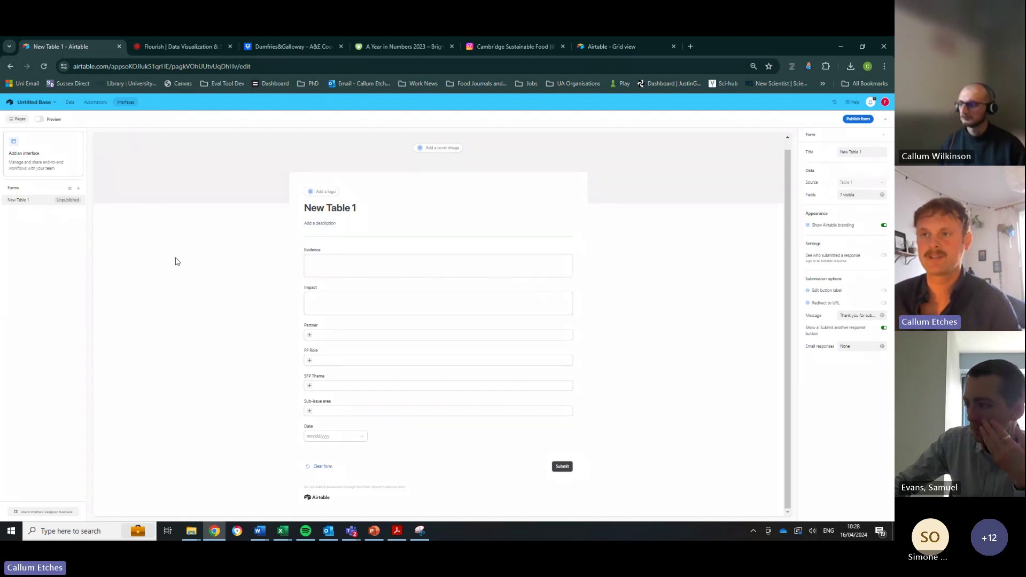
click(177, 47)
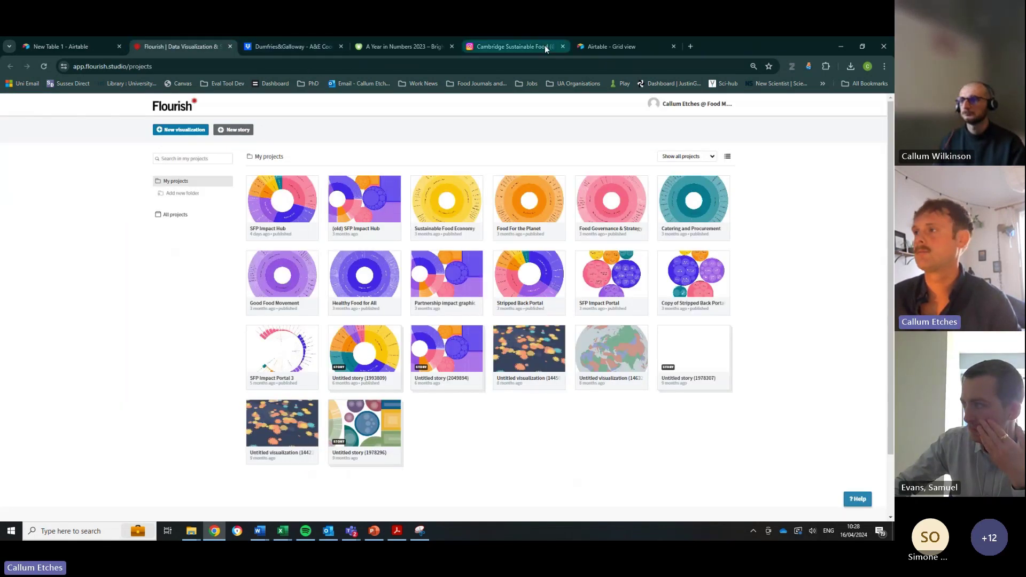
click(58, 46)
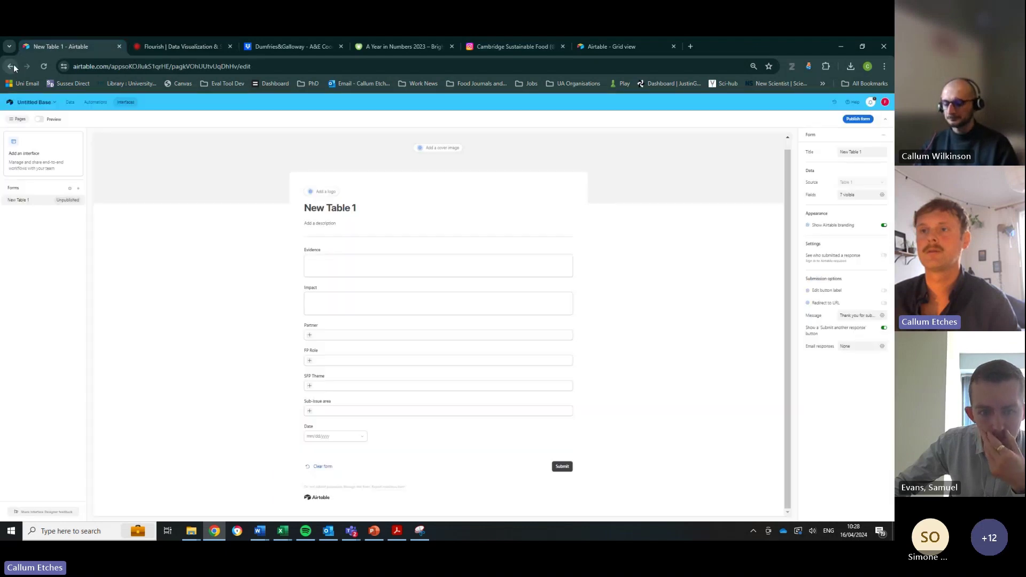
click(13, 66)
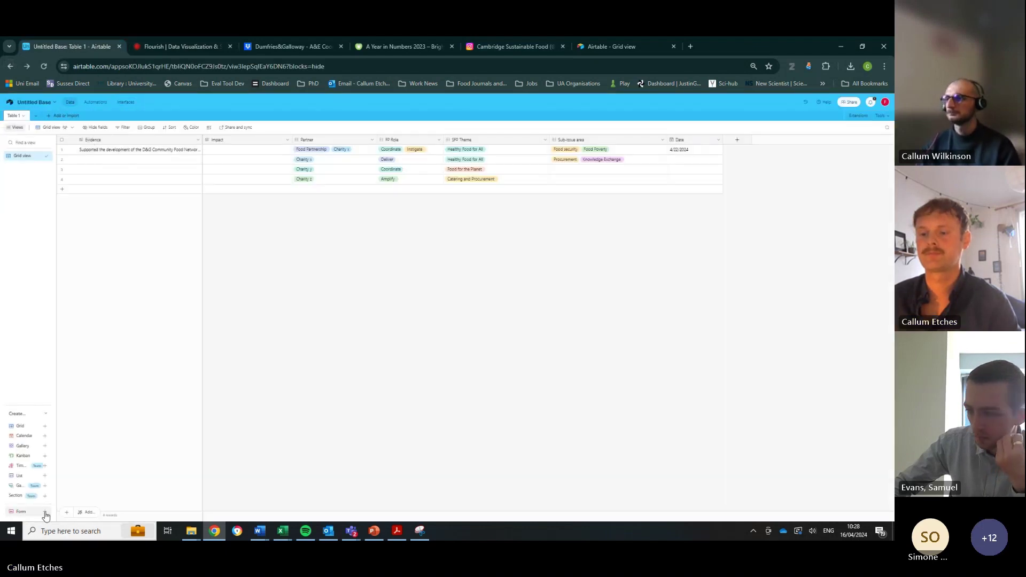
- Create a collaborative form view named Evidence Submission for Table 1, and dismiss the upgraded form builder offer
click(45, 512)
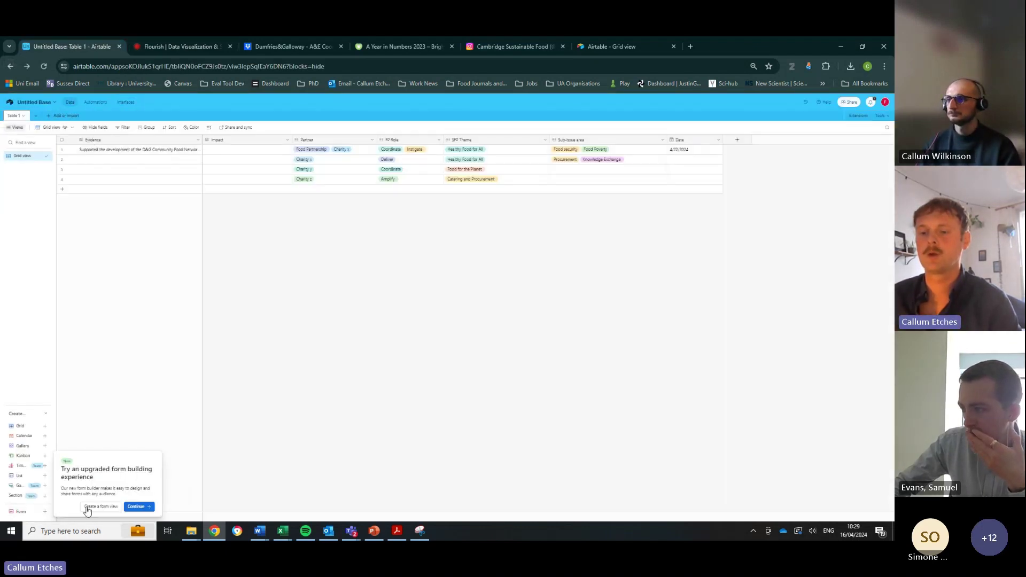
click(88, 508)
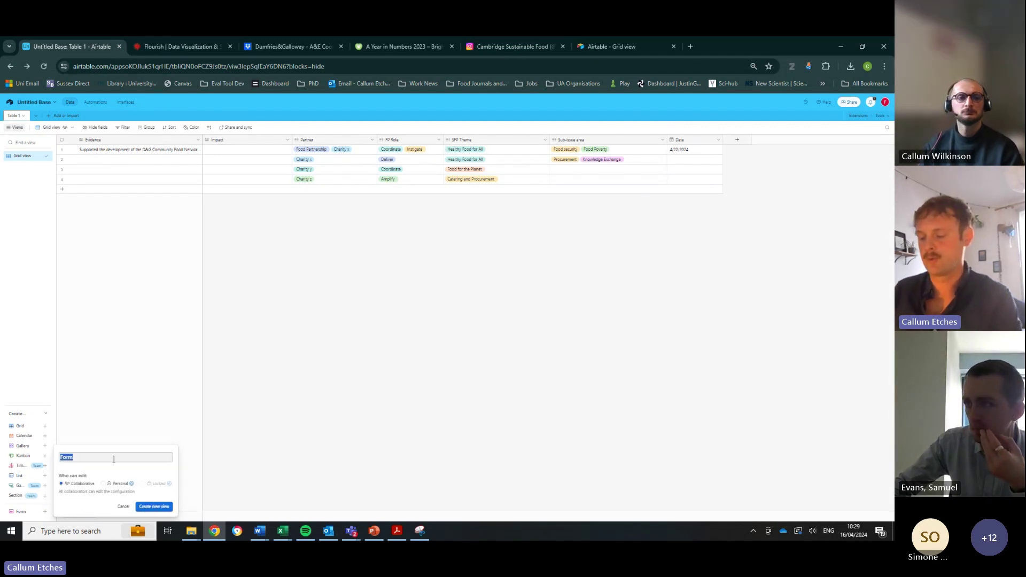
text(Evidence Submission)
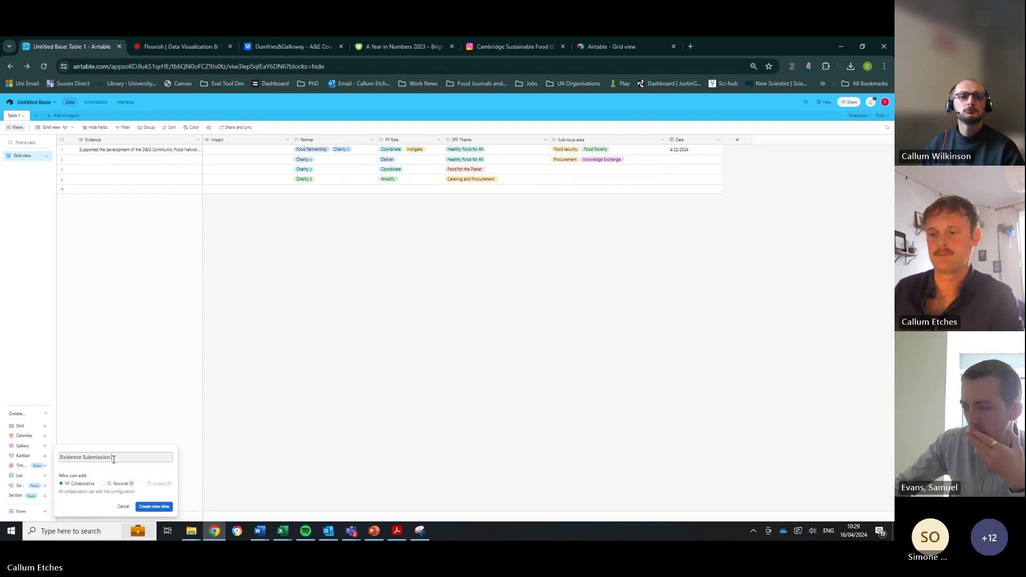
click(164, 506)
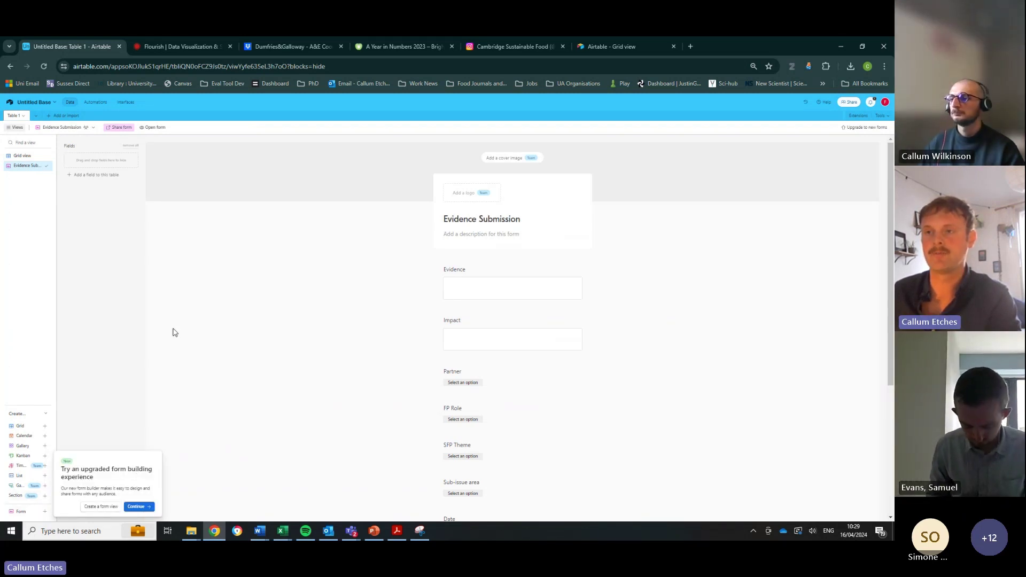
click(239, 287)
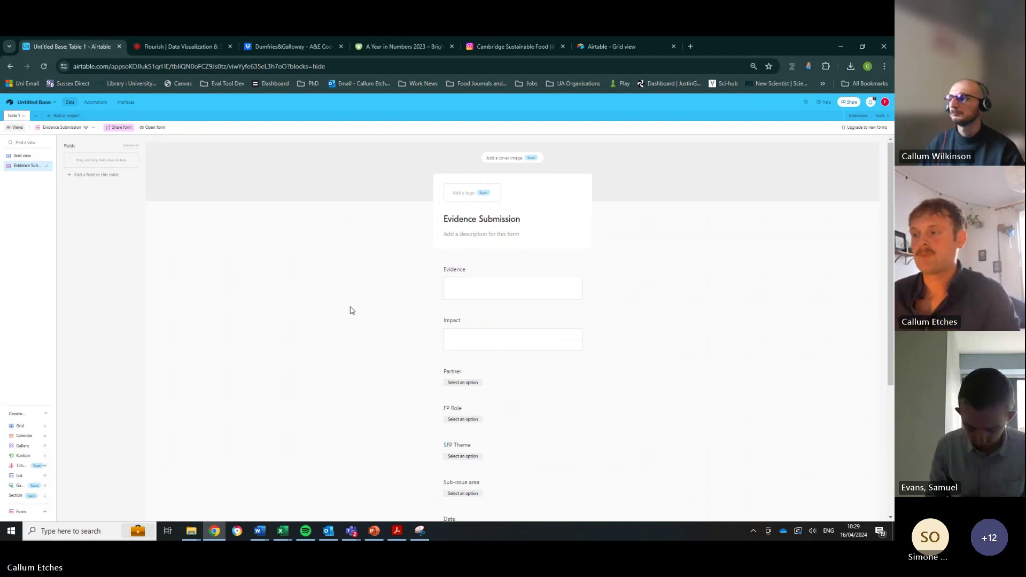
- Copy the Regenerative Farming Network SW Scotland bullet from section 4.12 of the Dumfries&Galloway report into the form's Evidence field
click(484, 283)
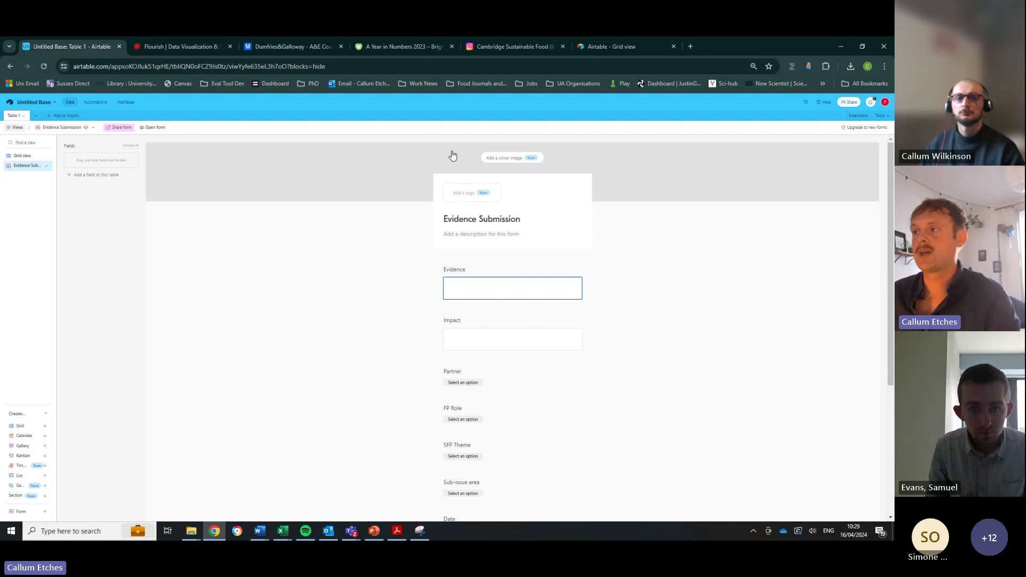
click(288, 47)
scroll(437, 358, down, 2)
scroll(437, 358, down, 5)
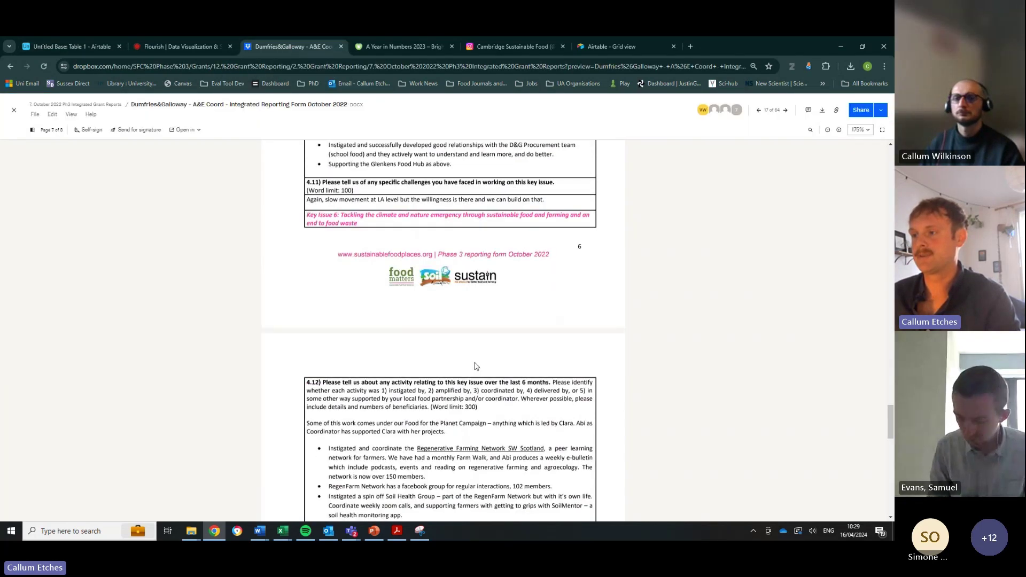
scroll(475, 366, down, 10)
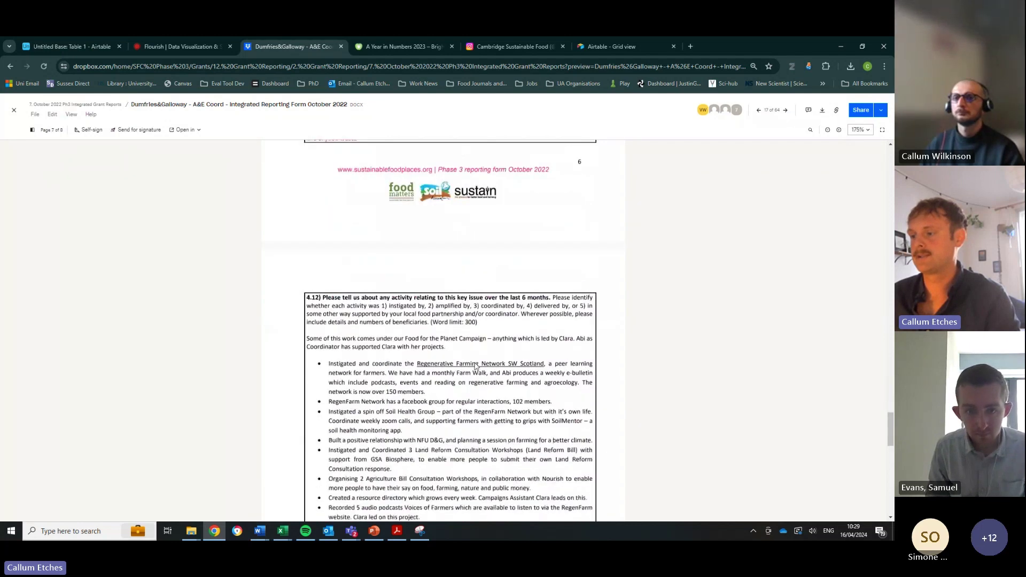
scroll(446, 318, down, 2)
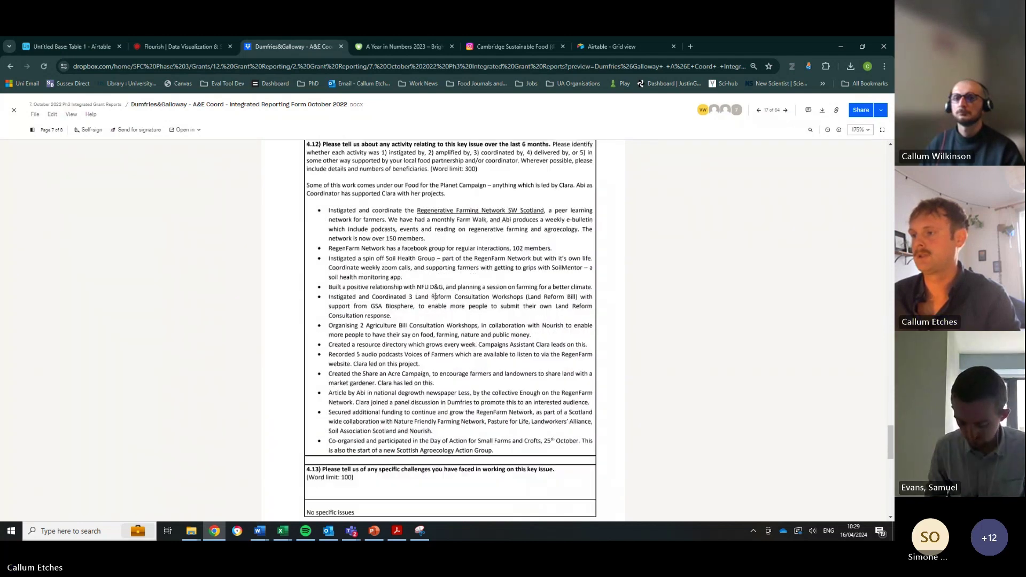
drag(426, 236, 329, 211)
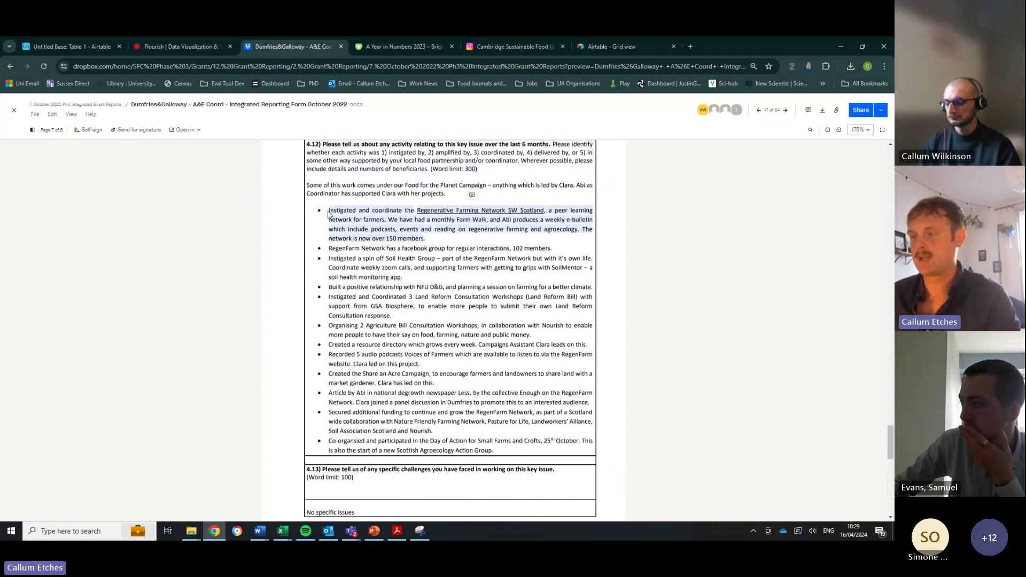
click(52, 46)
click(527, 288)
text(Instigated and coordinate the Regenerative Farming Network SW Scotland , a peer learning network for farmers. We have had a monthly Farm Walk, and Abi produces a we ekly e - bulletin which include podcasts, events and reading on regenerative farming and agroecology. The network is now over 150 members)
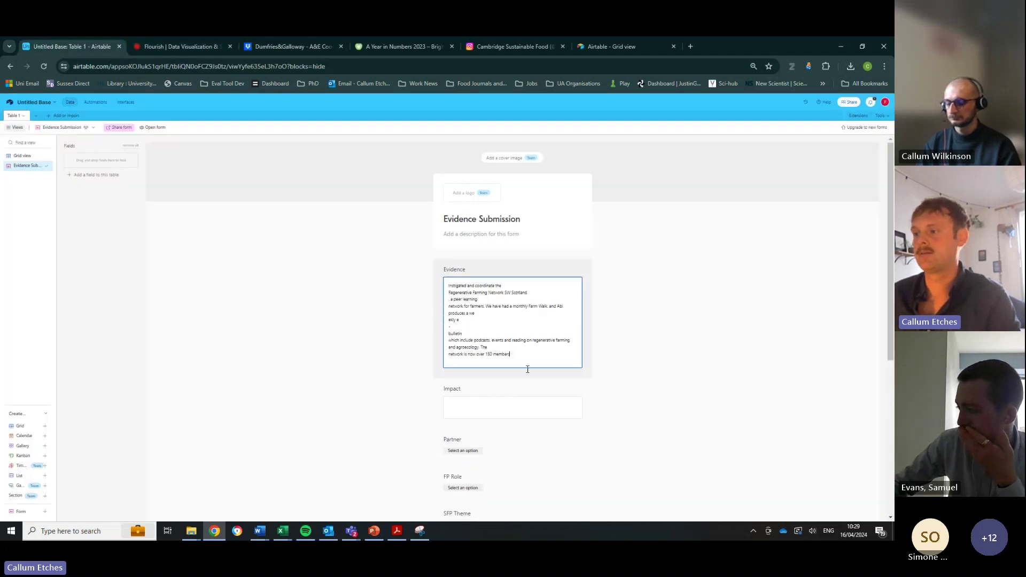
- Try to replace the Evidence field's text with a plain-text paste of the copied Regenerative Farming Network bullet
drag(522, 354, 449, 292)
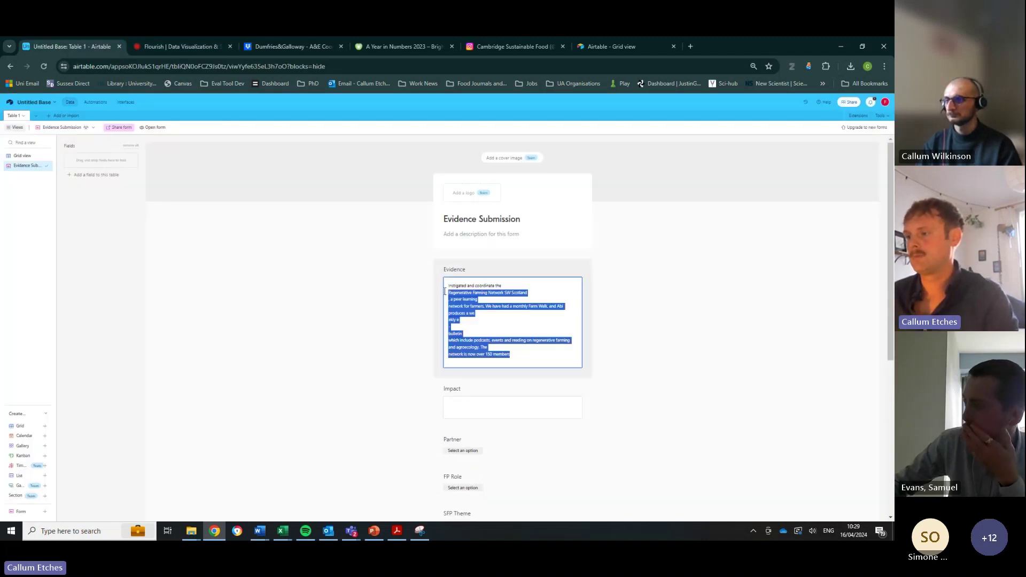
click(516, 356)
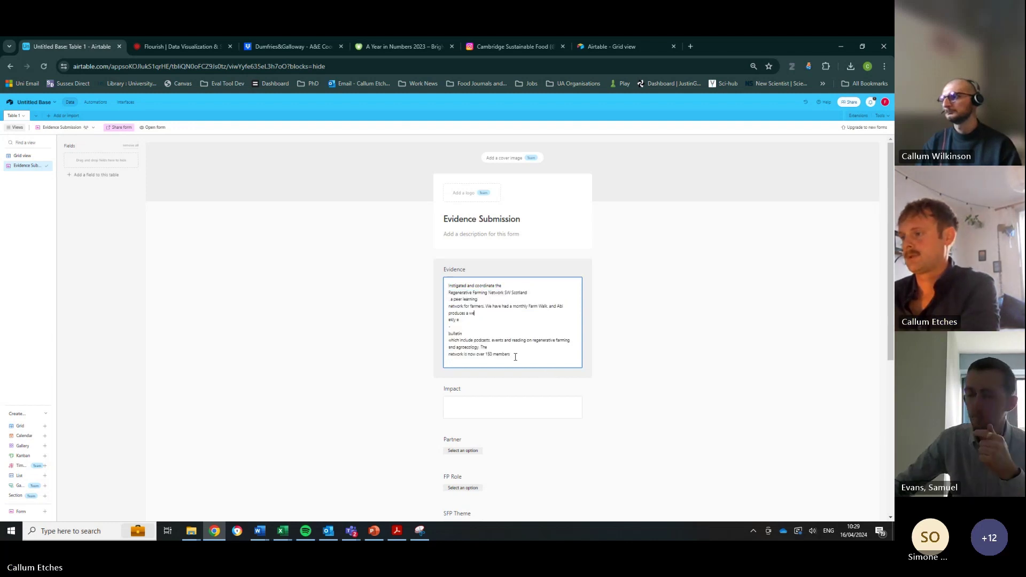
key(ctrl+a)
key(BackSpace)
right_click(462, 322)
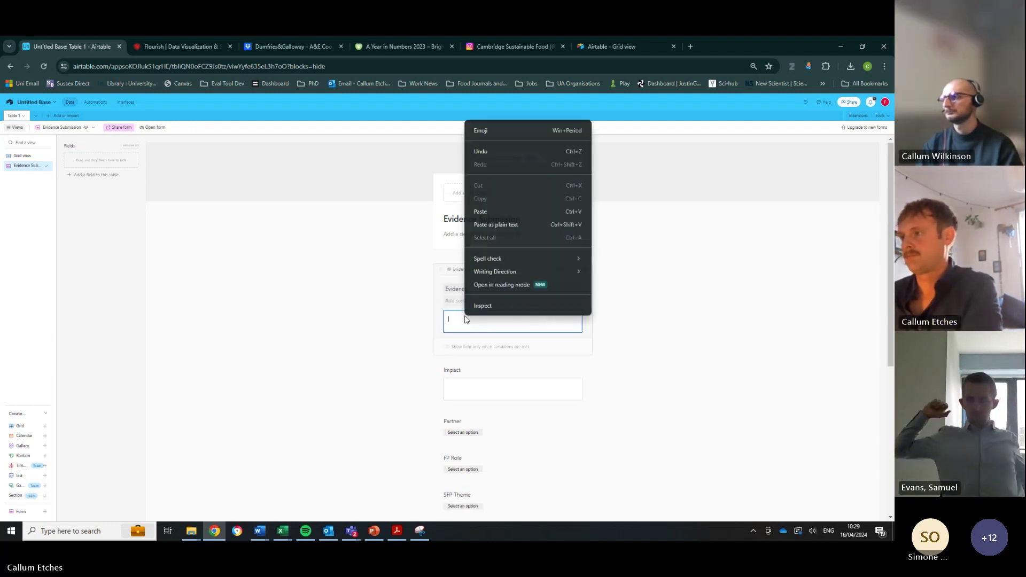
click(513, 221)
key(ctrl+v)
click(593, 401)
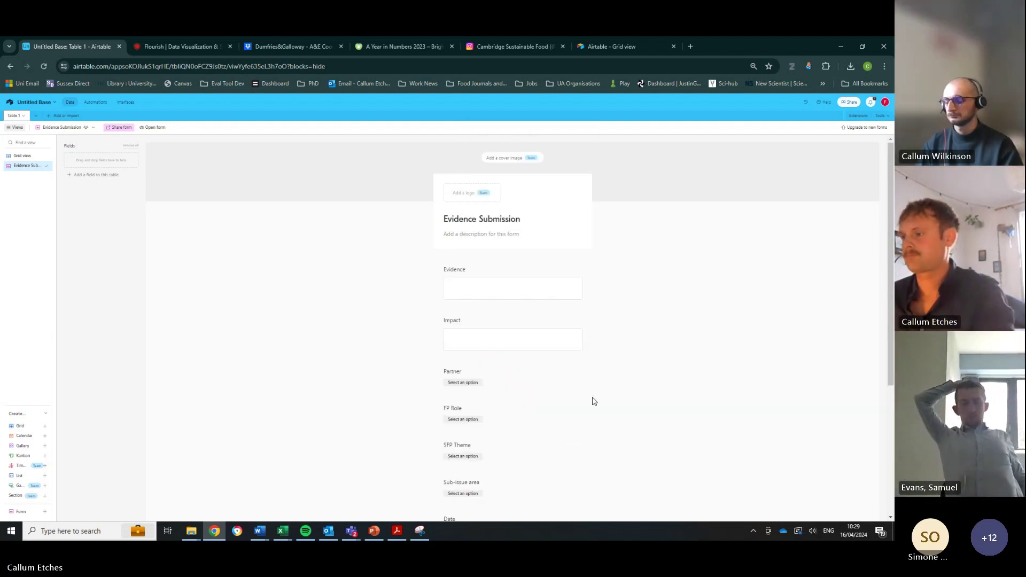
click(517, 283)
click(715, 363)
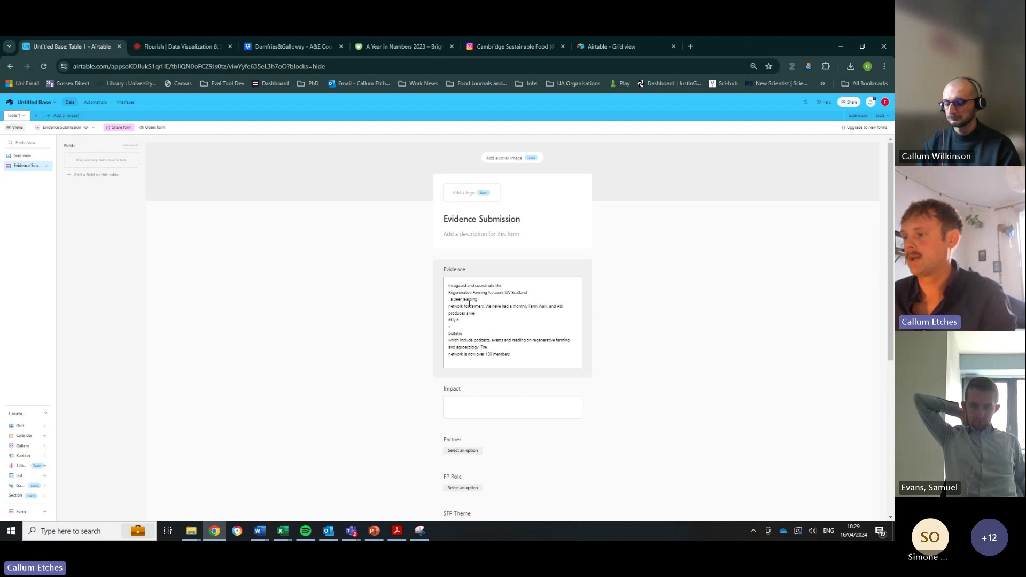
- Set the form's Partner to Food Partnership and close the list of remaining partner options
scroll(588, 369, down, 3)
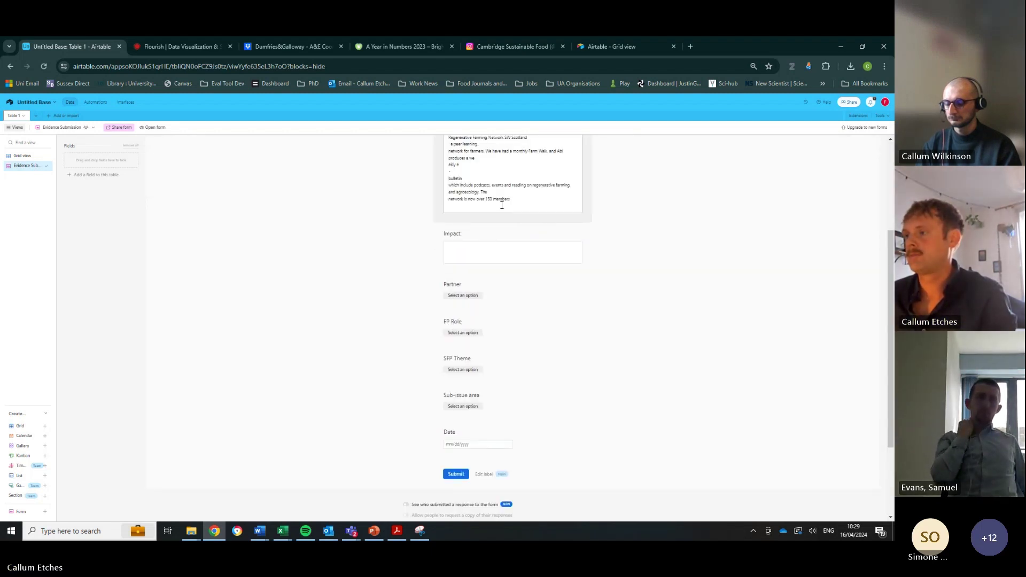
click(473, 295)
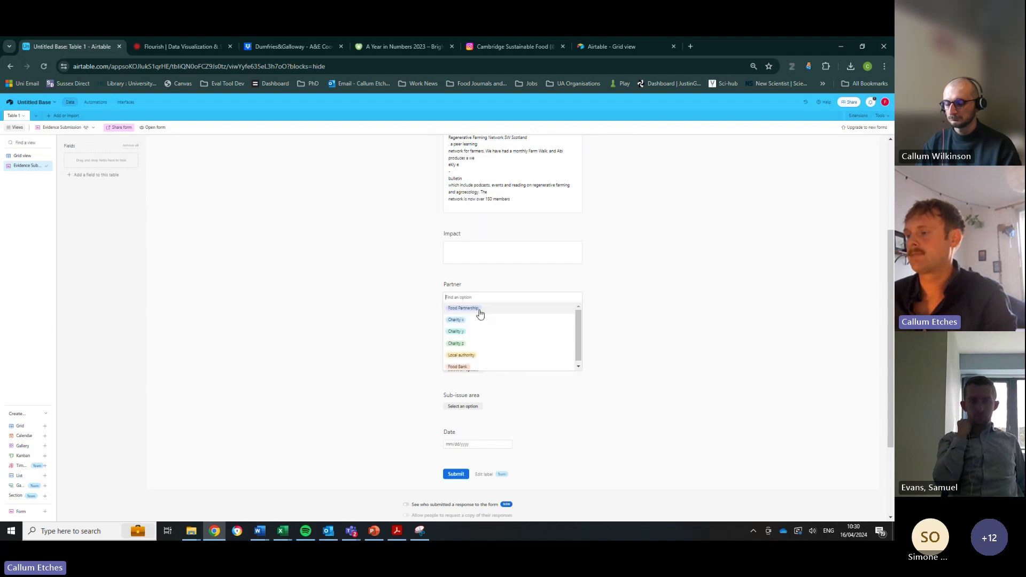
click(479, 310)
click(473, 296)
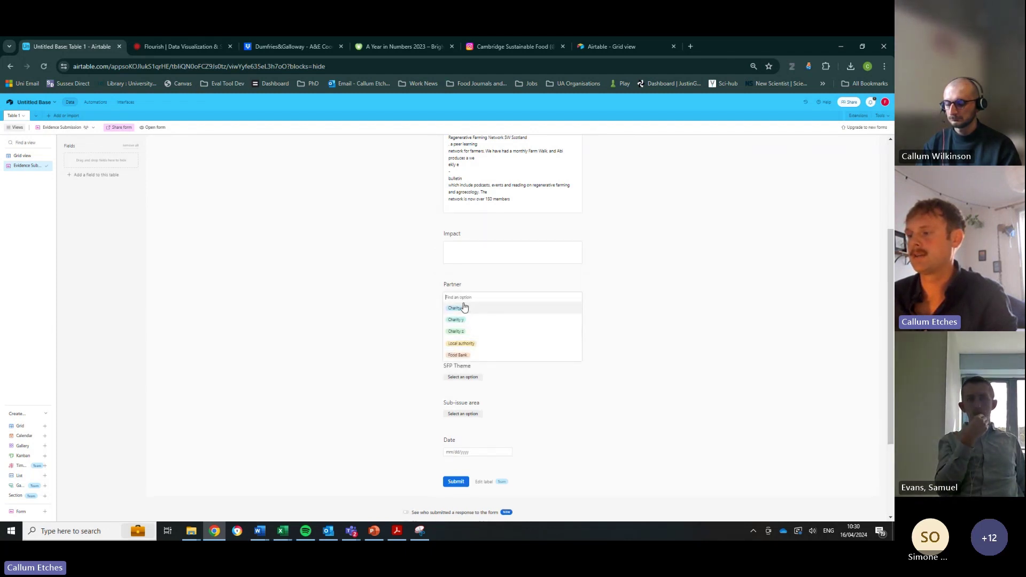
scroll(461, 256, up, 2)
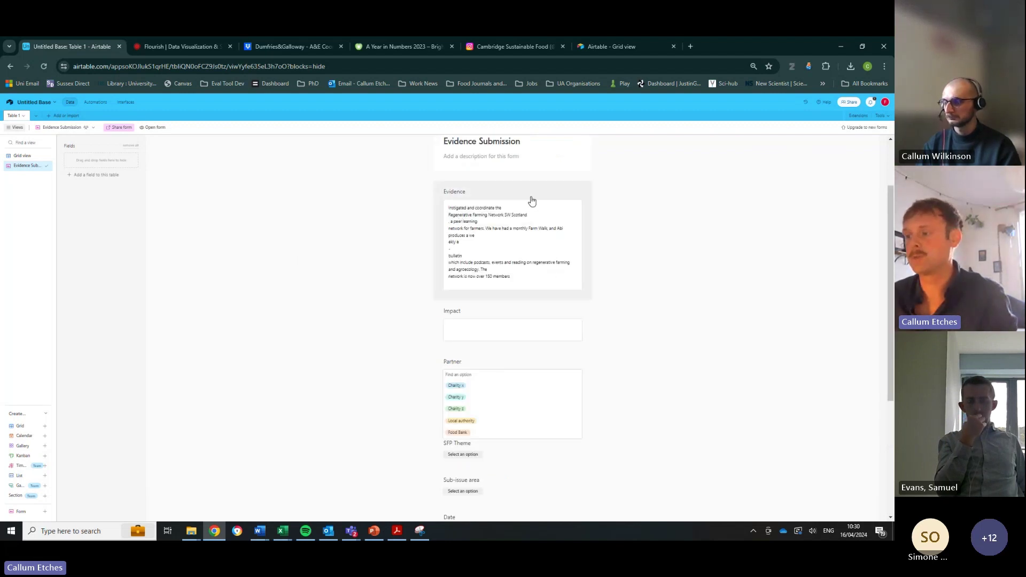
click(751, 408)
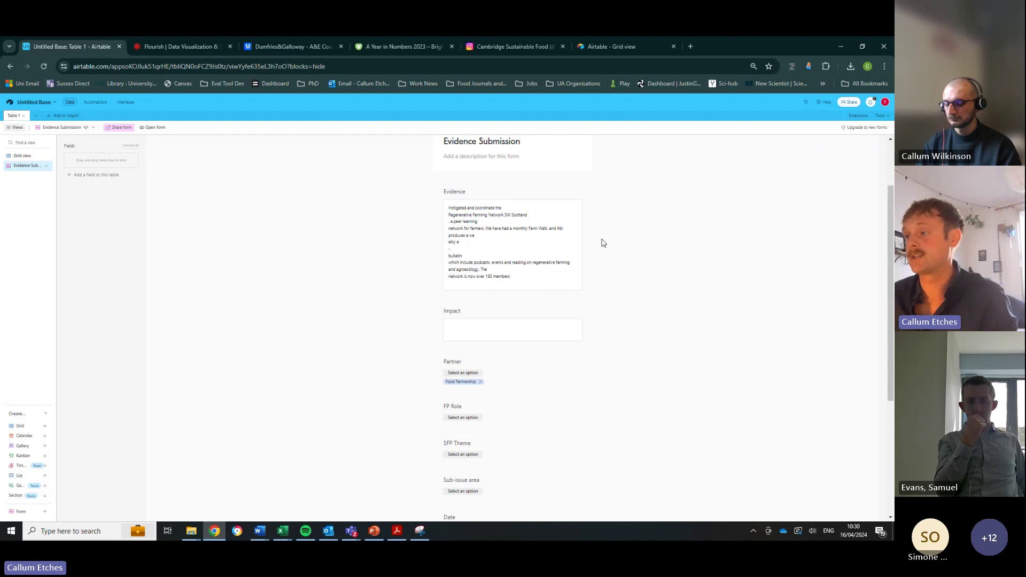
- Set the form's FP Role to Instigate and Coordinate
click(465, 418)
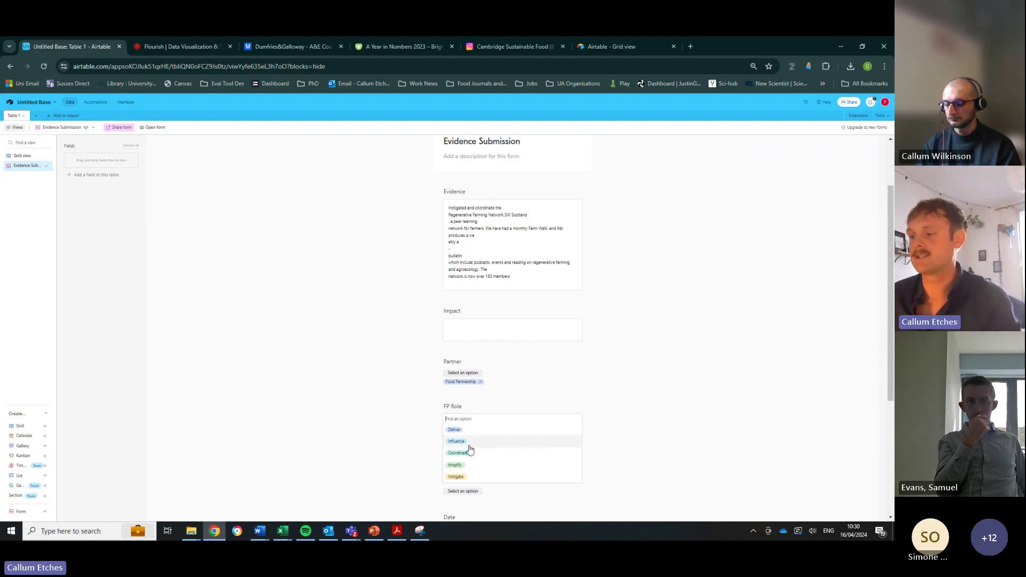
click(474, 476)
click(463, 417)
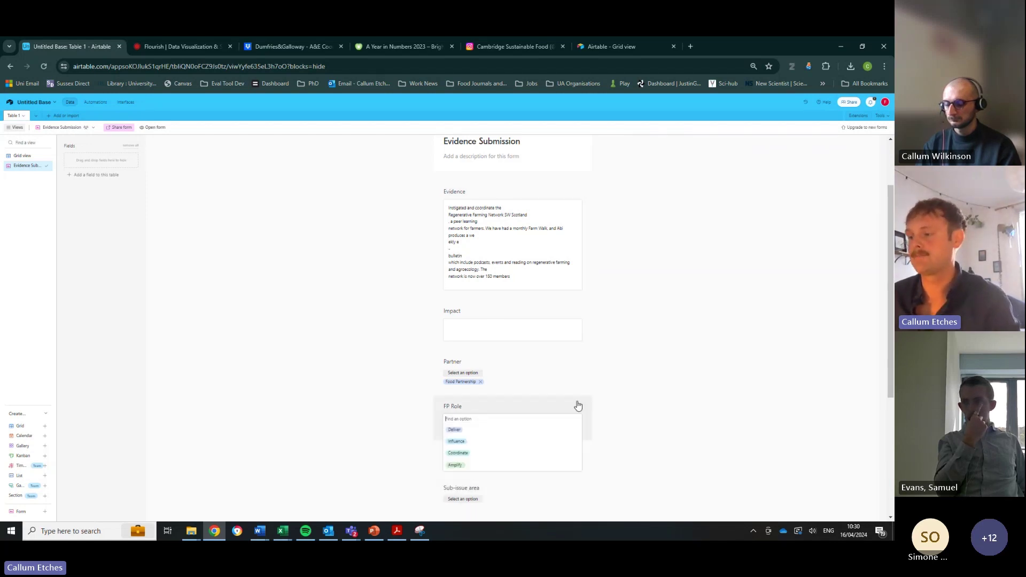
click(477, 455)
- Set the form's SFP Theme to Food for the Planet and Sustainable Food Economy, consulting the Sub-Topic Code Book in the guidance PDF
scroll(603, 361, down, 2)
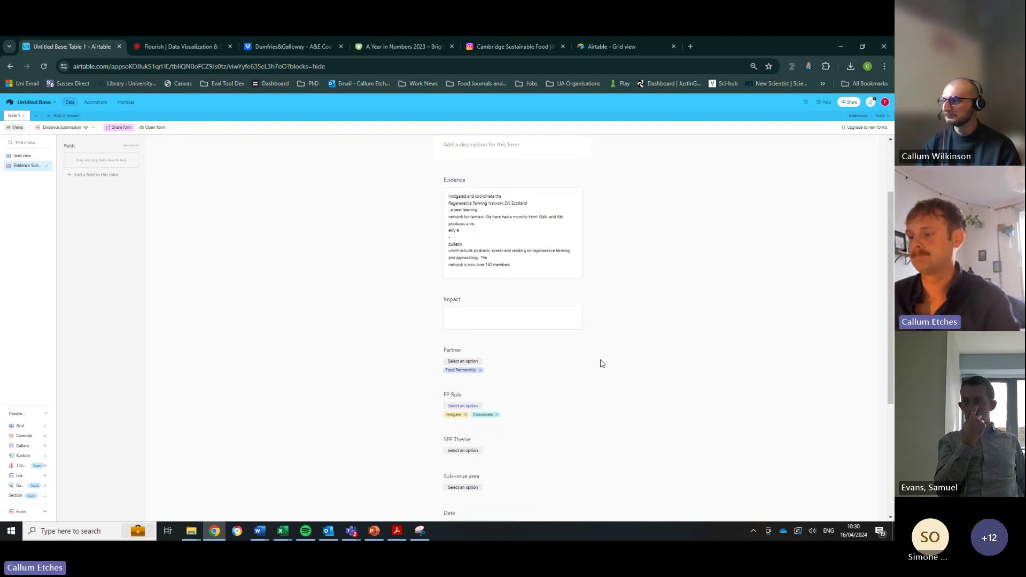
click(473, 386)
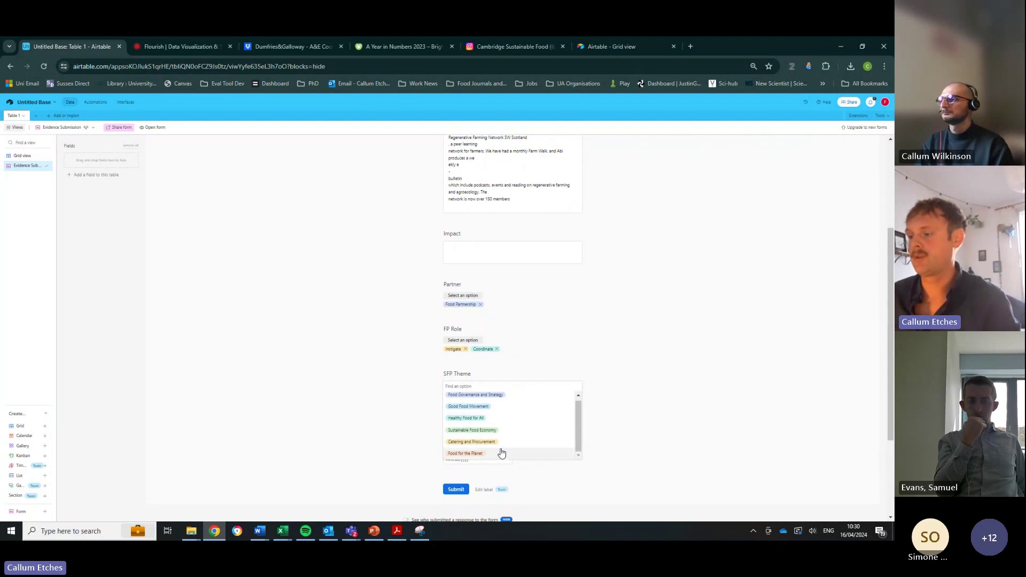
click(499, 453)
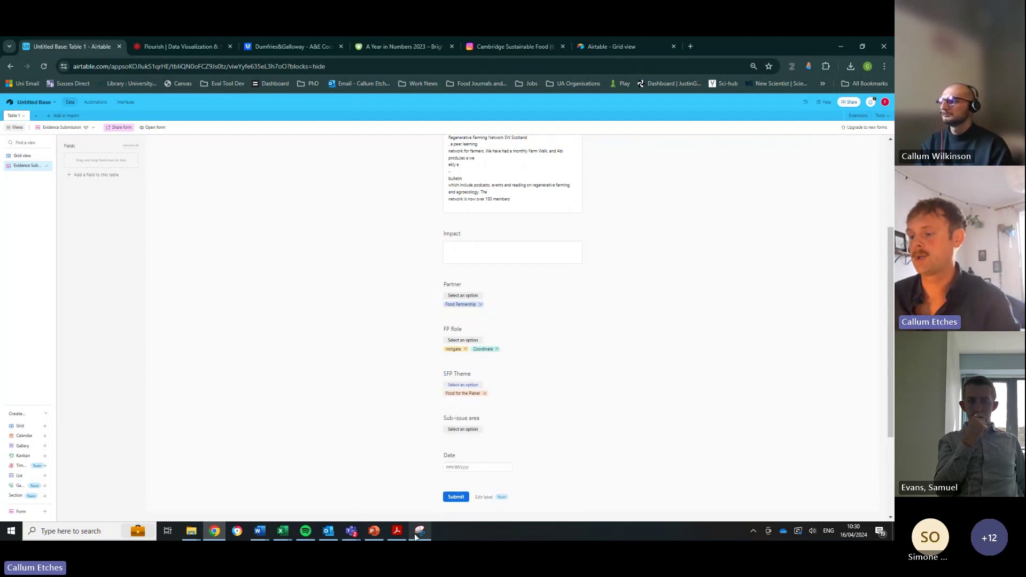
click(398, 531)
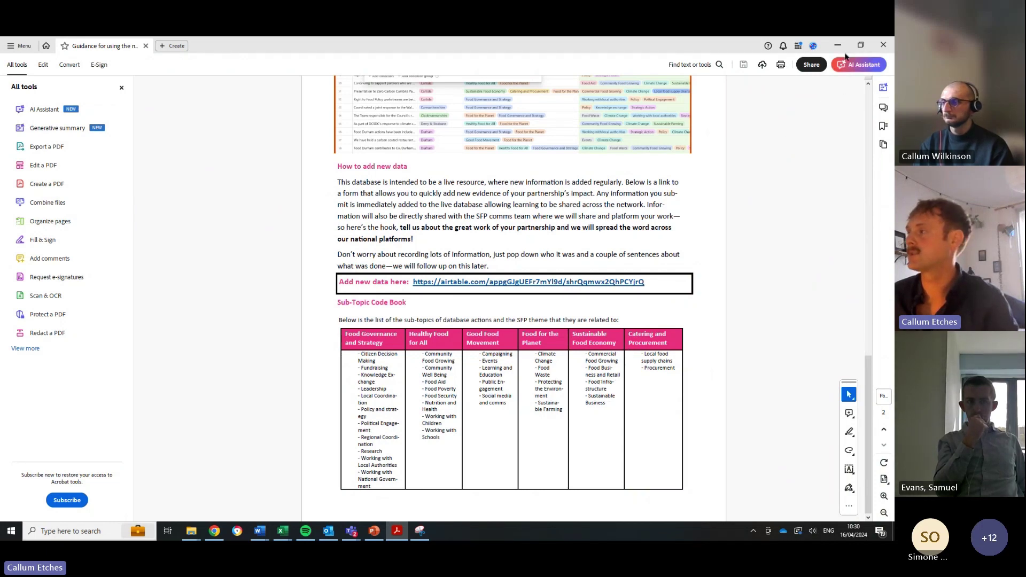
key(alt+Tab)
scroll(515, 242, up, 3)
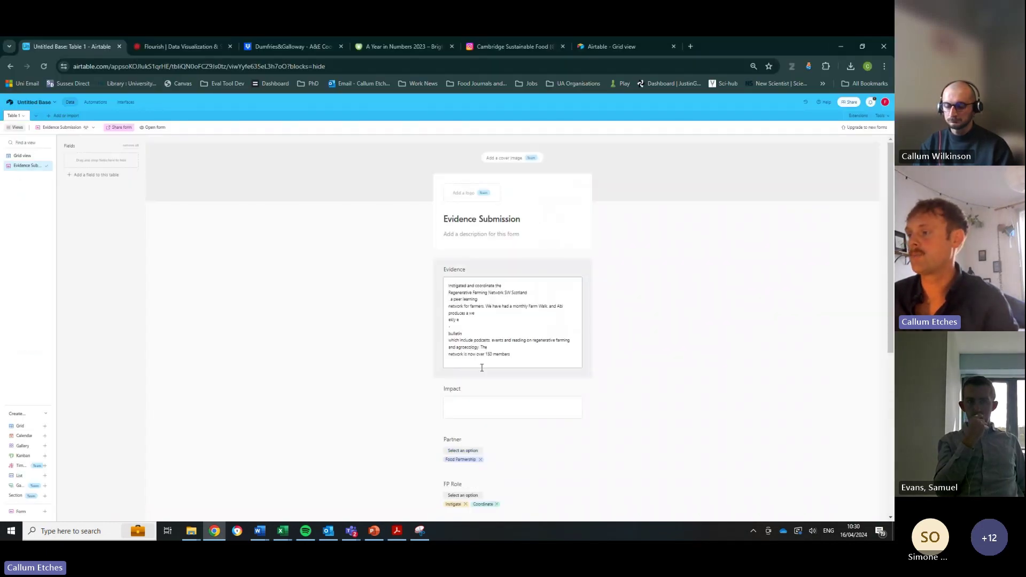
scroll(506, 333, down, 3)
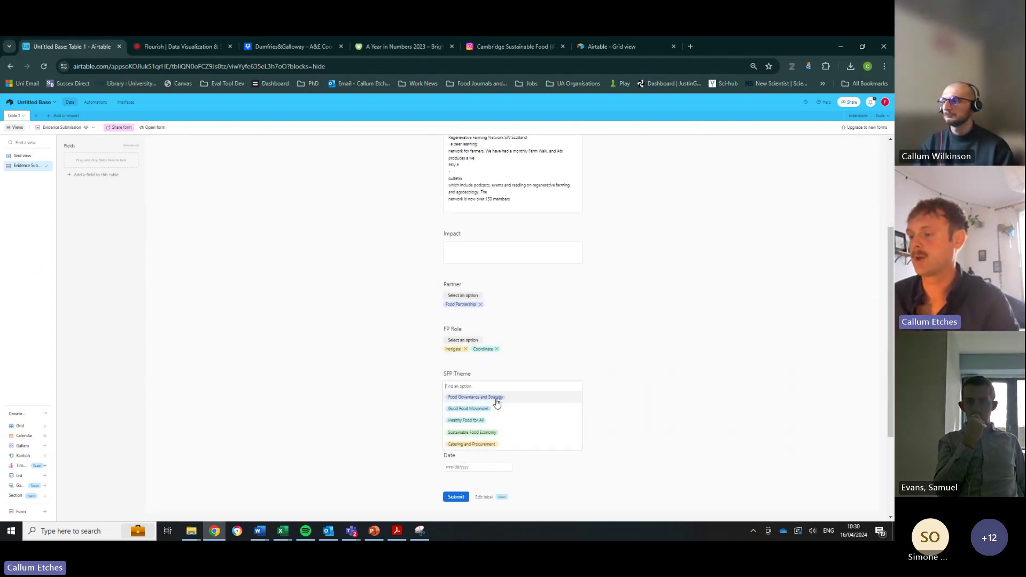
click(498, 433)
- Set the form's Sub-issue area to Sustainable Farming and Sustainable Business
click(461, 434)
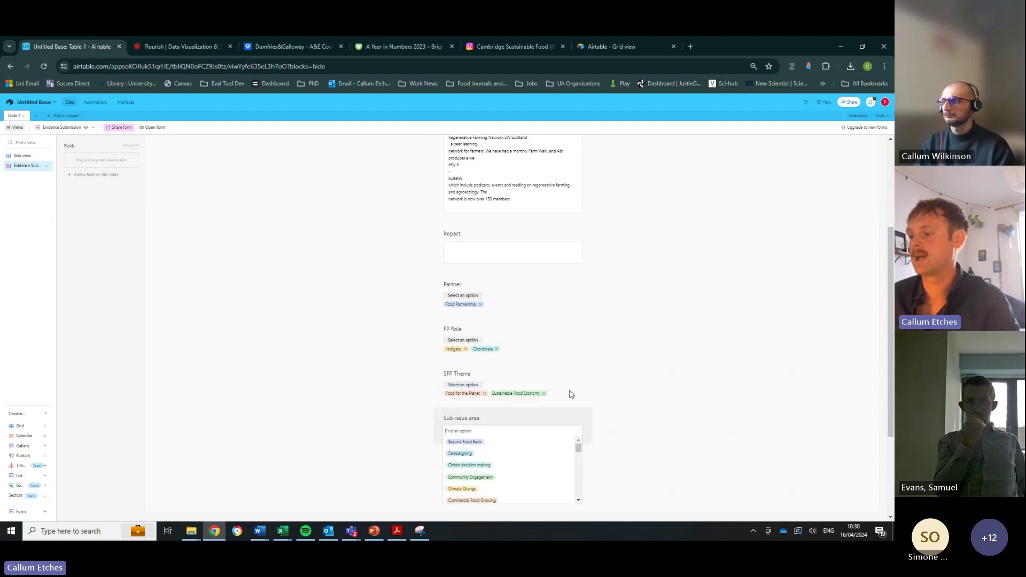
scroll(639, 385, down, 2)
scroll(516, 383, down, 2)
scroll(534, 393, down, 3)
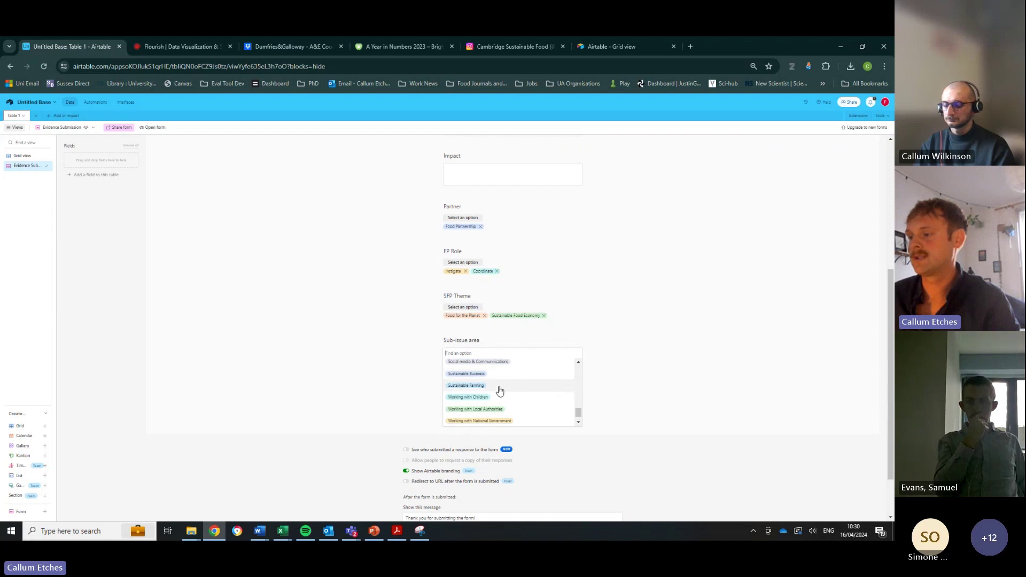
click(500, 391)
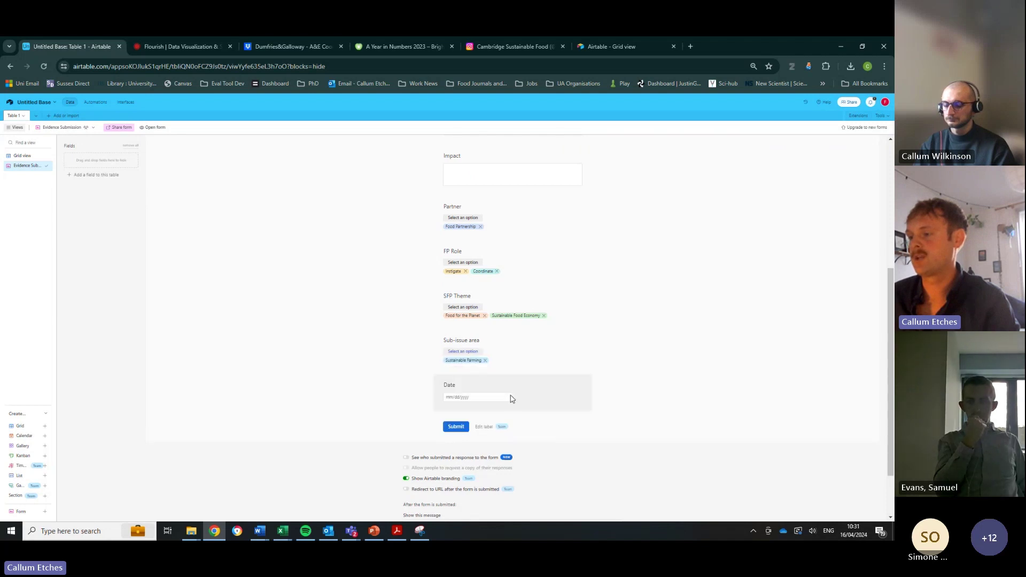
click(467, 351)
scroll(524, 403, down, 6)
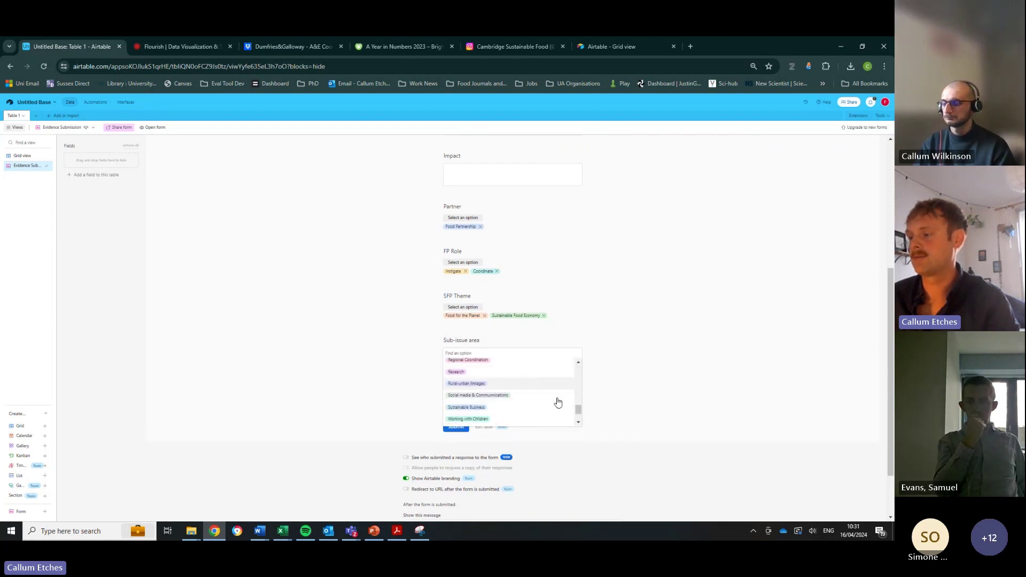
mouse_move(577, 415)
mouse_down()
mouse_move(583, 403)
mouse_move(583, 415)
mouse_up()
click(477, 391)
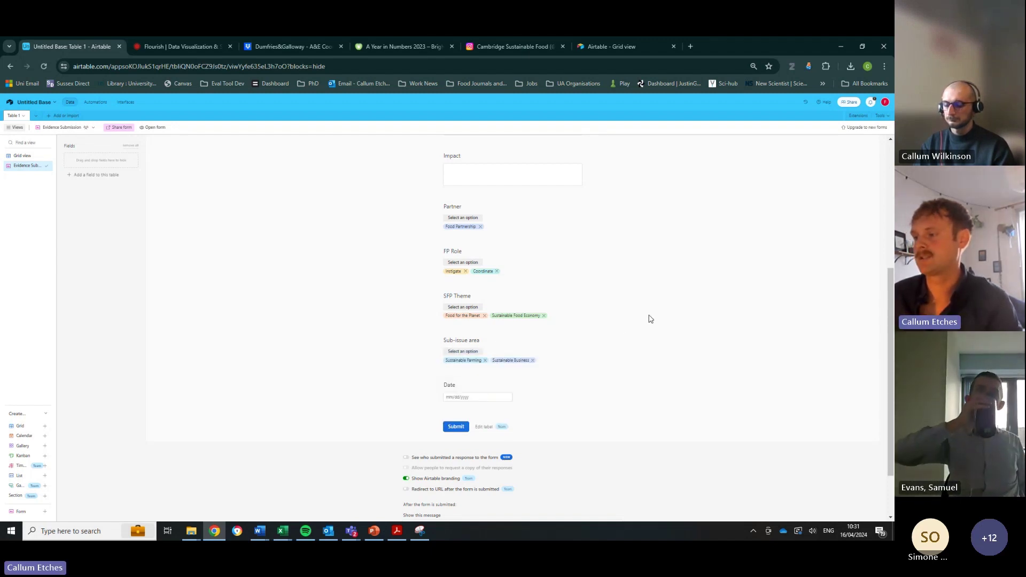
click(475, 398)
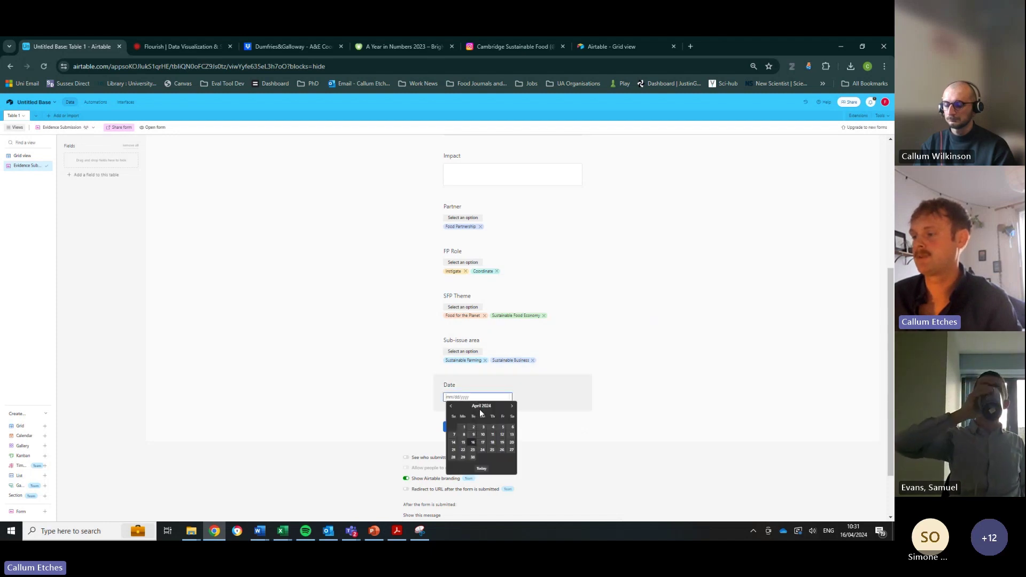
click(450, 408)
click(451, 407)
click(451, 408)
click(453, 407)
click(453, 408)
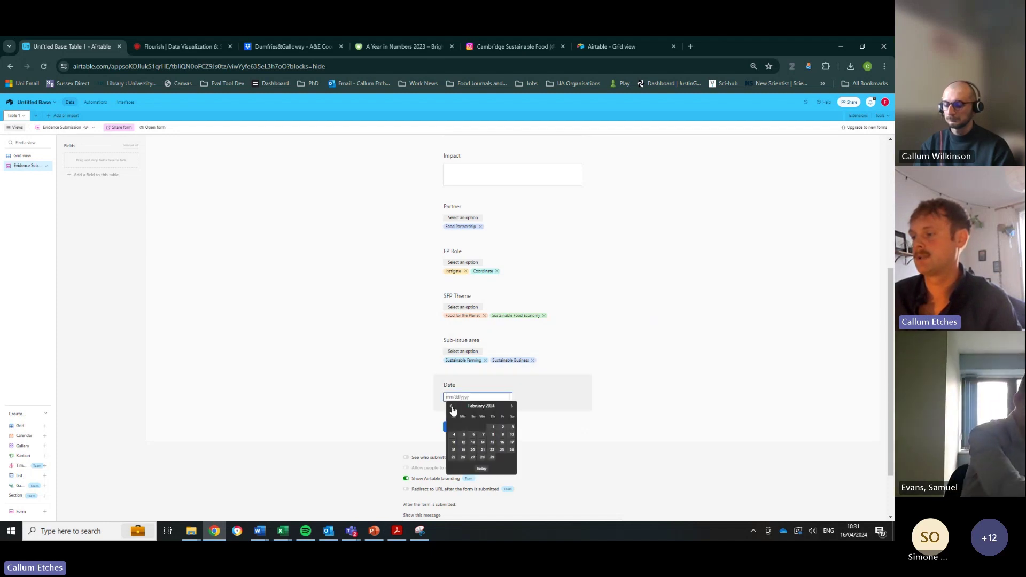
click(453, 409)
click(453, 408)
click(453, 408)
click(454, 408)
click(453, 408)
click(453, 407)
click(454, 408)
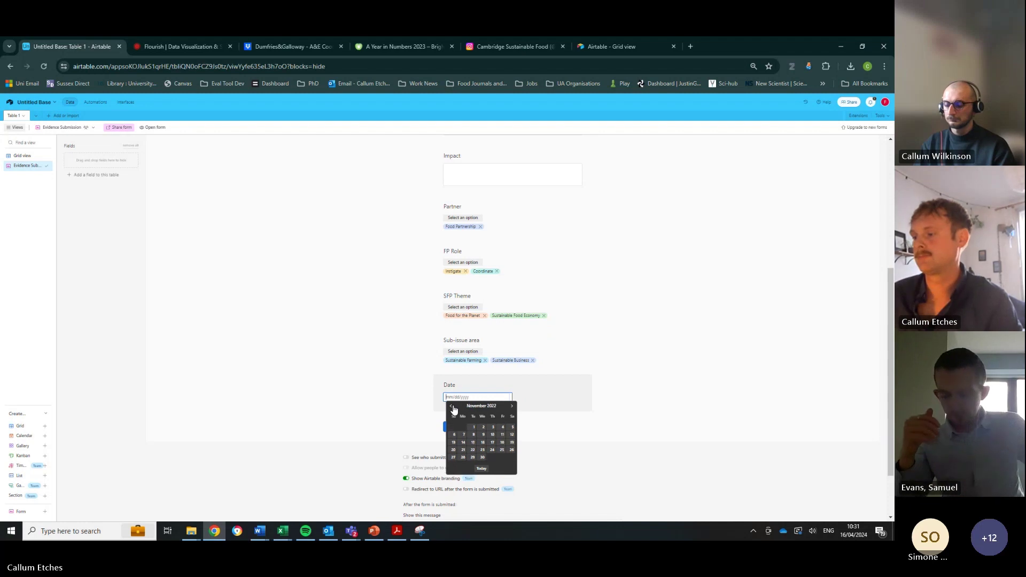
click(630, 405)
- Set the form's Date to 4/10/2024
click(465, 397)
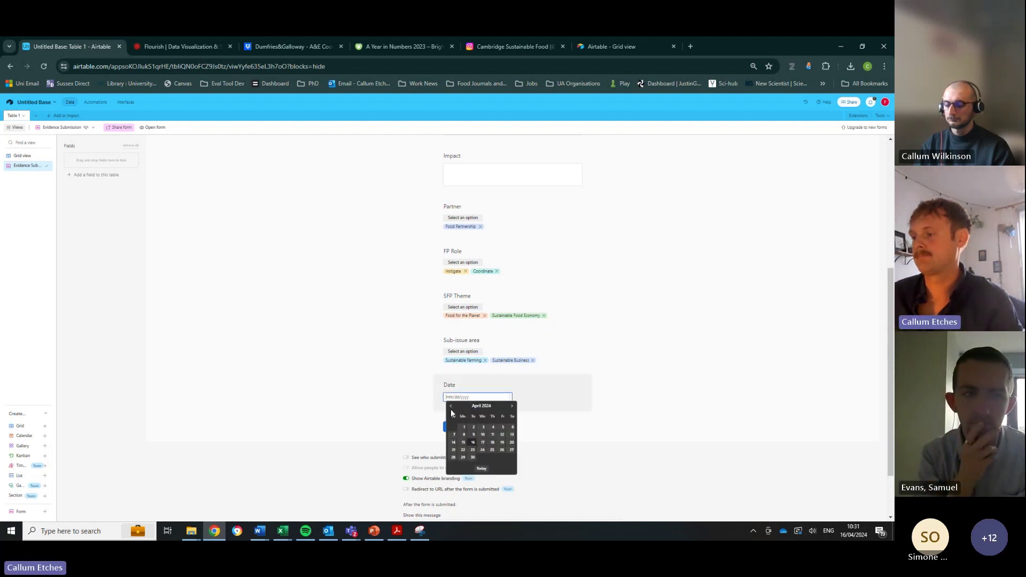
click(483, 435)
click(484, 426)
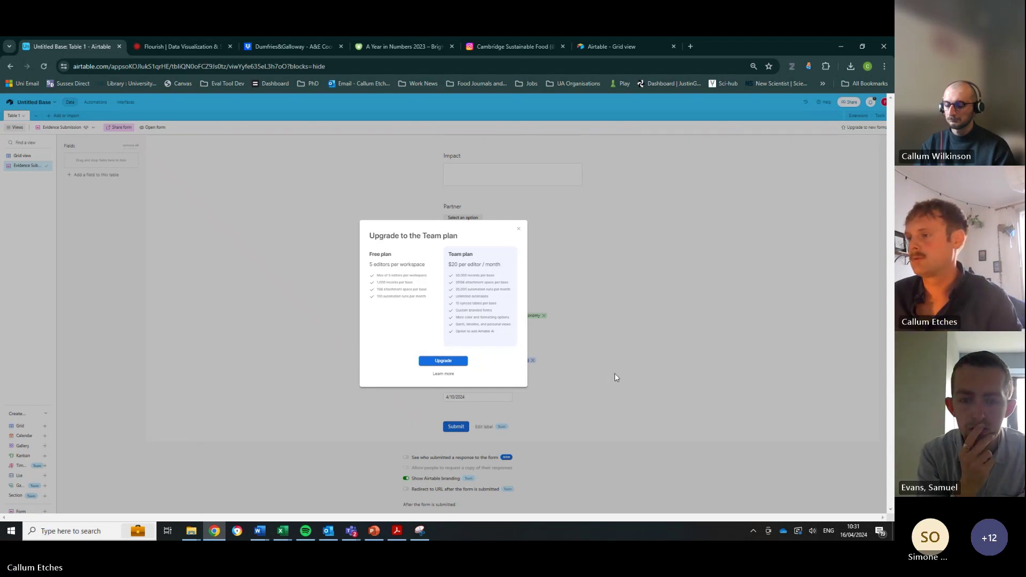
click(443, 374)
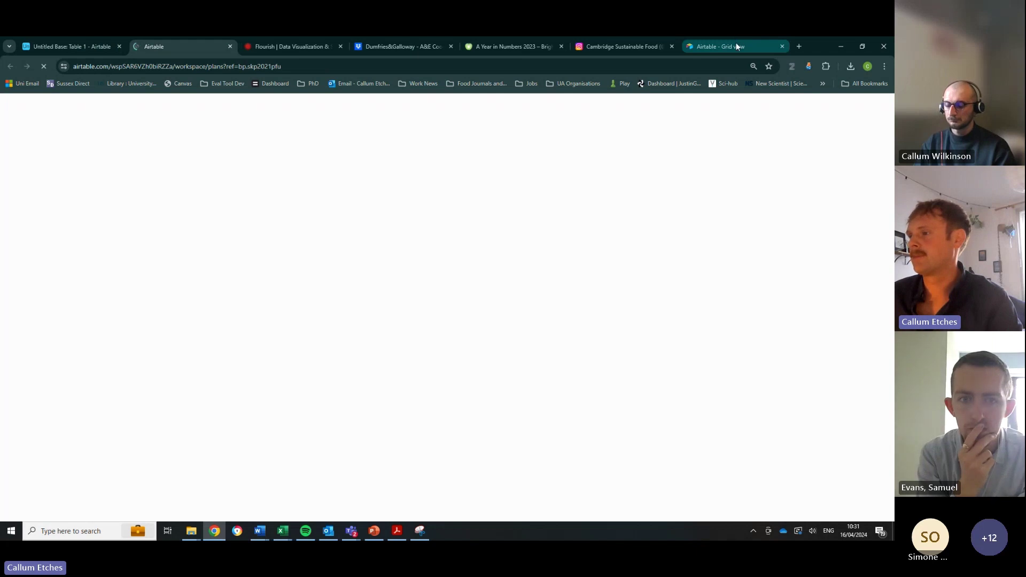
click(737, 47)
click(508, 47)
click(399, 47)
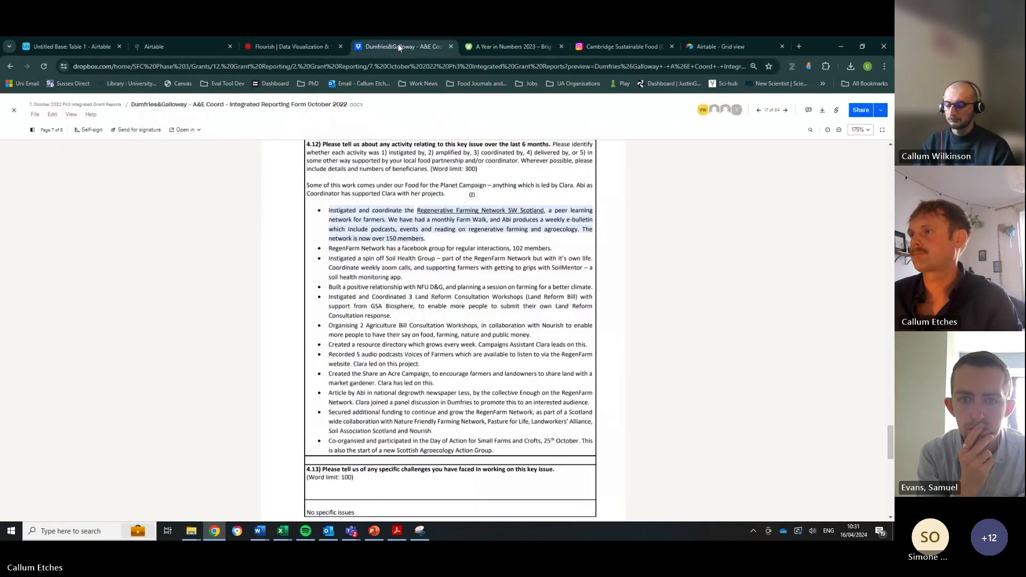
click(84, 47)
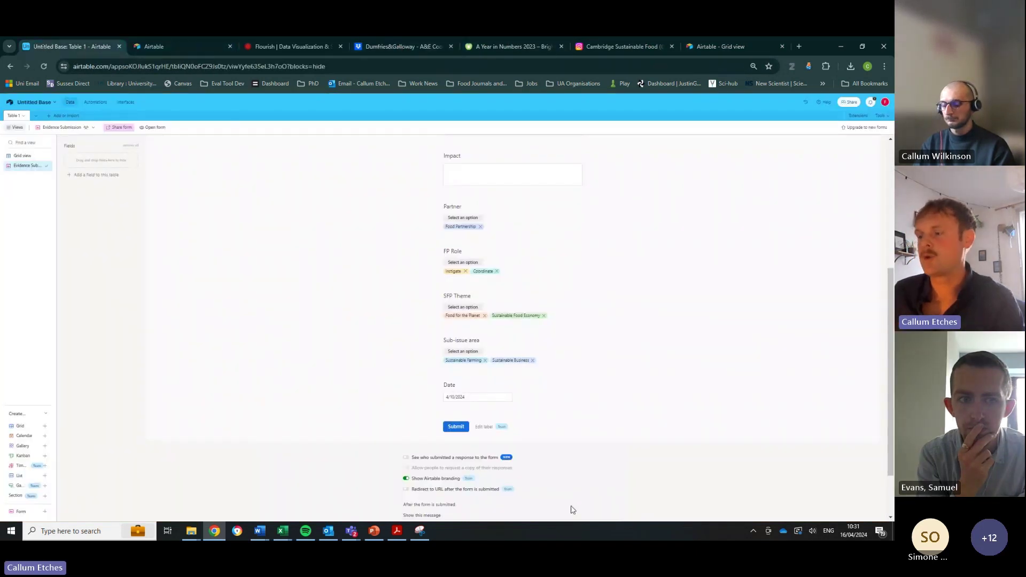
- Review the completed form, try to submit it, and dismiss the Team plan upgrade offer
scroll(484, 433, up, 5)
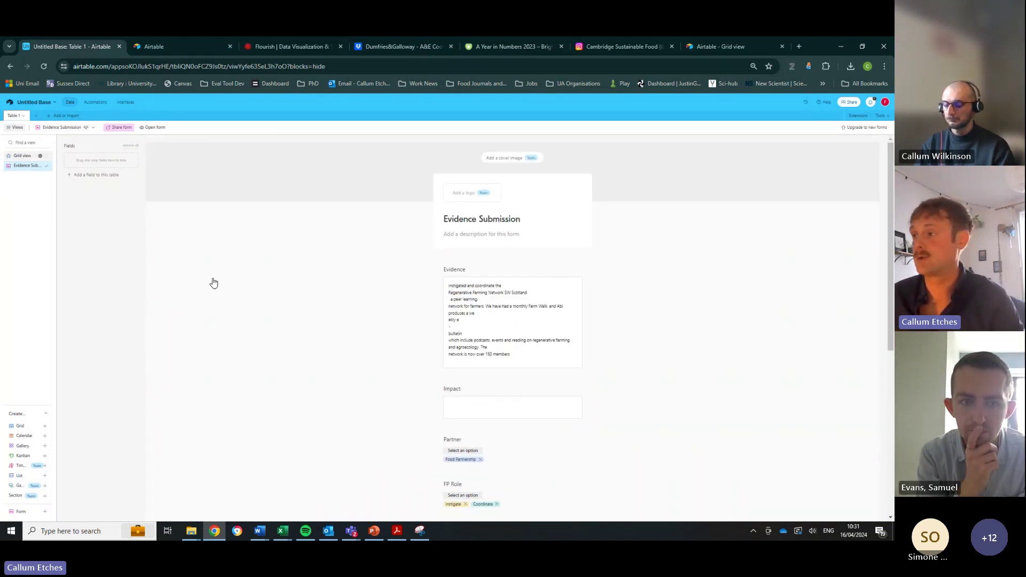
scroll(509, 373, down, 5)
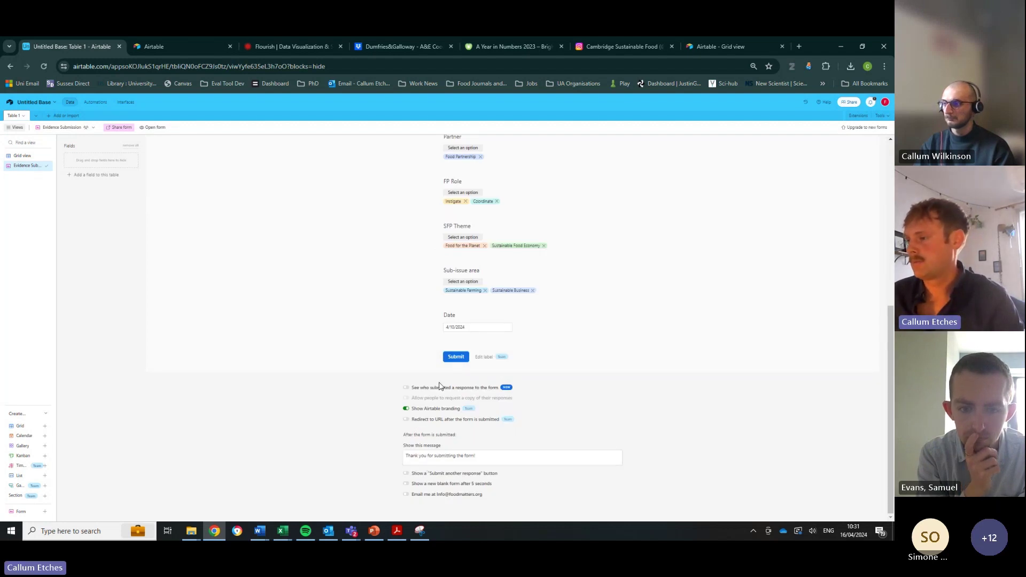
click(456, 357)
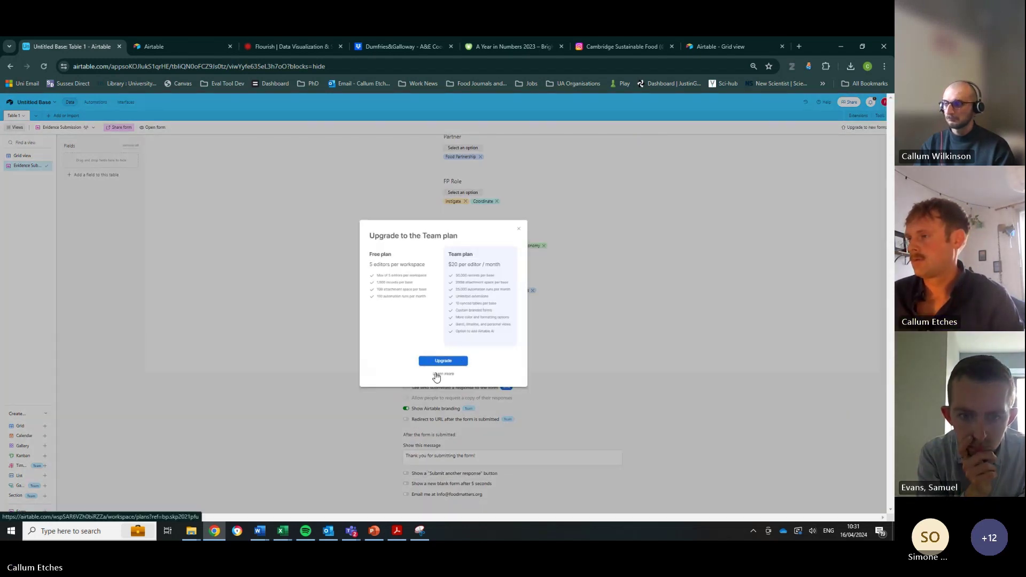
click(518, 231)
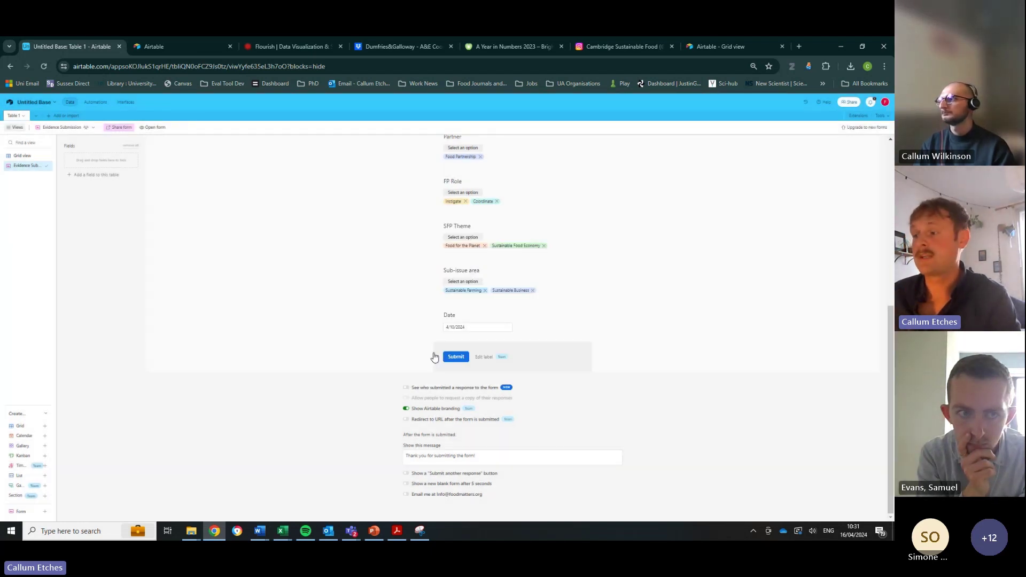
- Check the evidence table's records in the Grid view, revisit the Evidence Submission form, and return to the grid
click(22, 155)
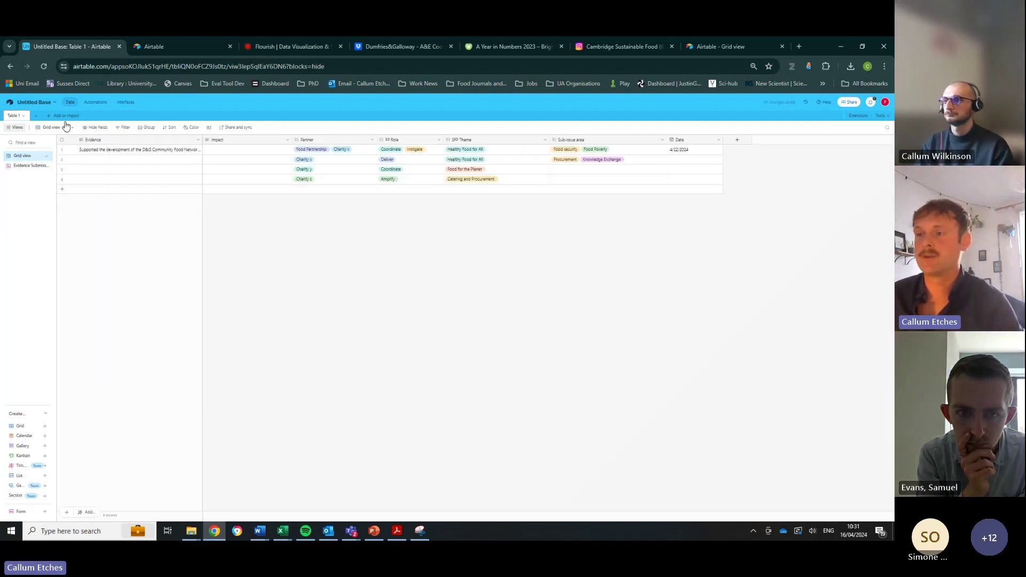
click(26, 166)
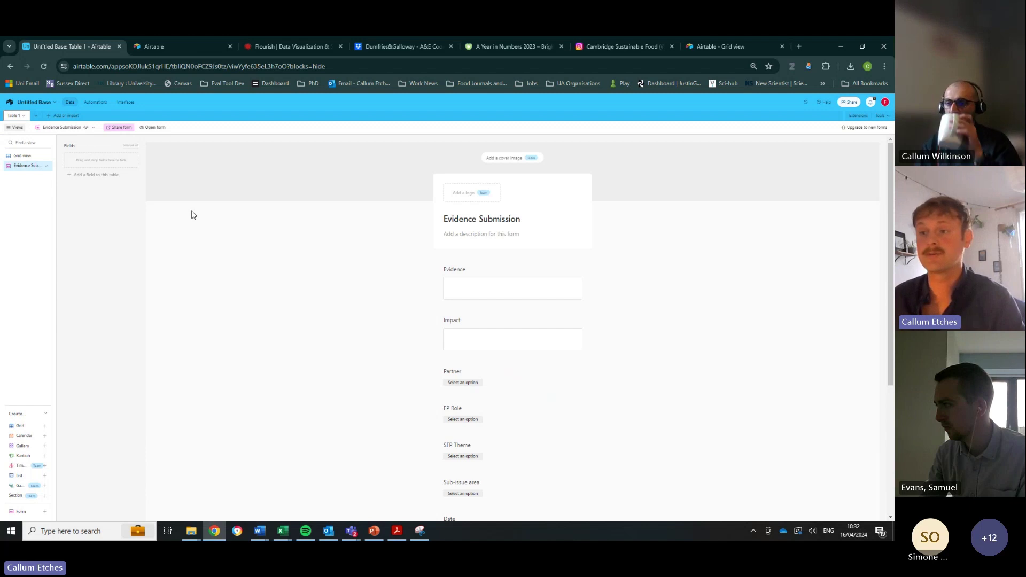
click(40, 157)
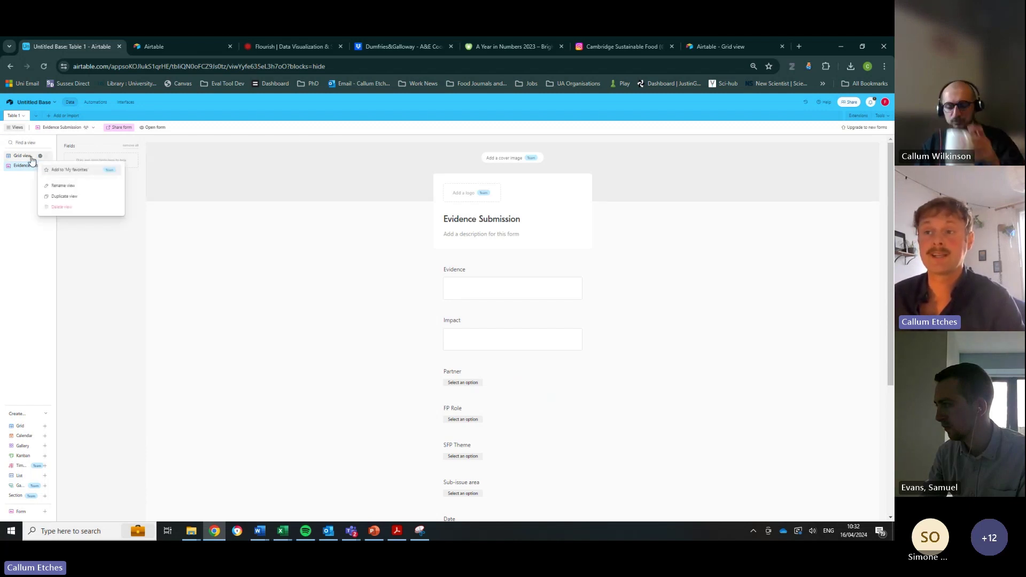
click(27, 156)
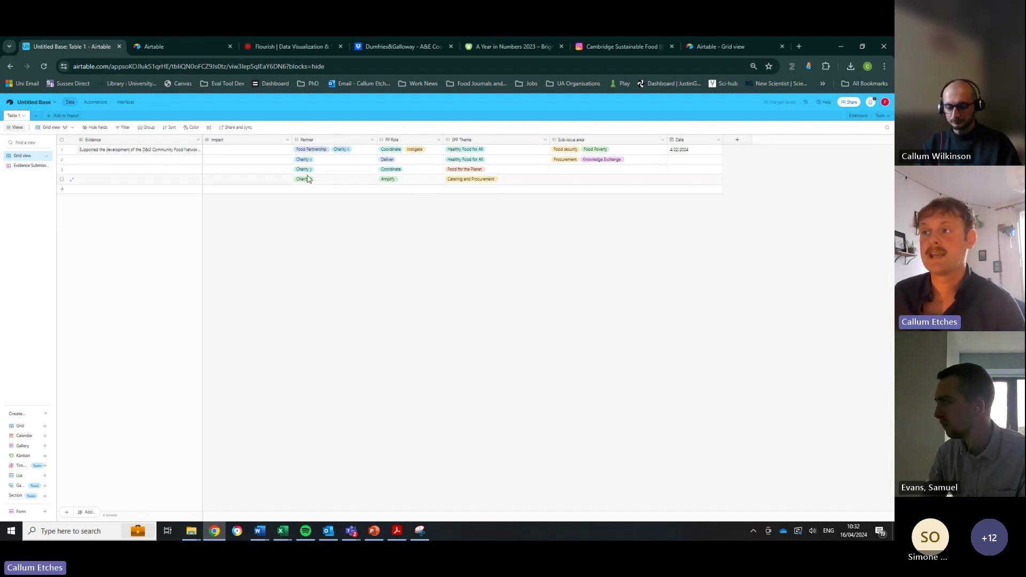
- Examine the impact figures on the Brighton & Hove Food Partnership page "A Year in Numbers 2023" for usable evidence
click(402, 47)
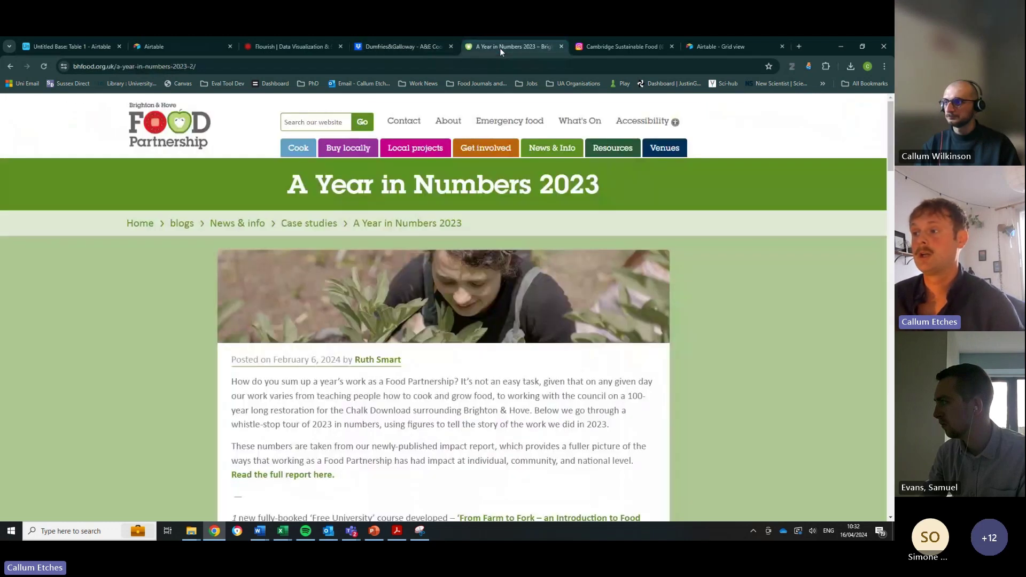
click(499, 47)
scroll(679, 272, down, 3)
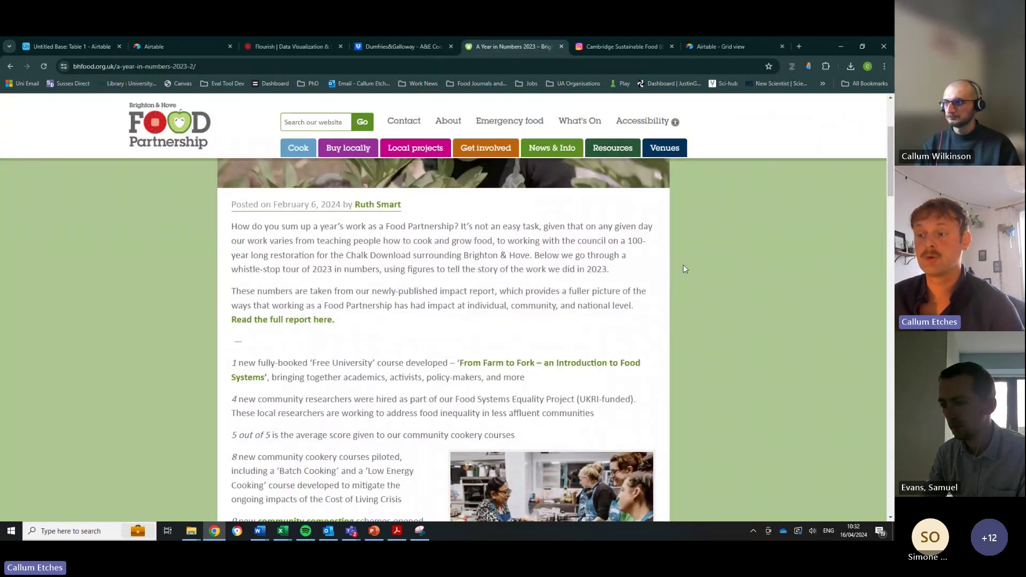
scroll(223, 350, down, 2)
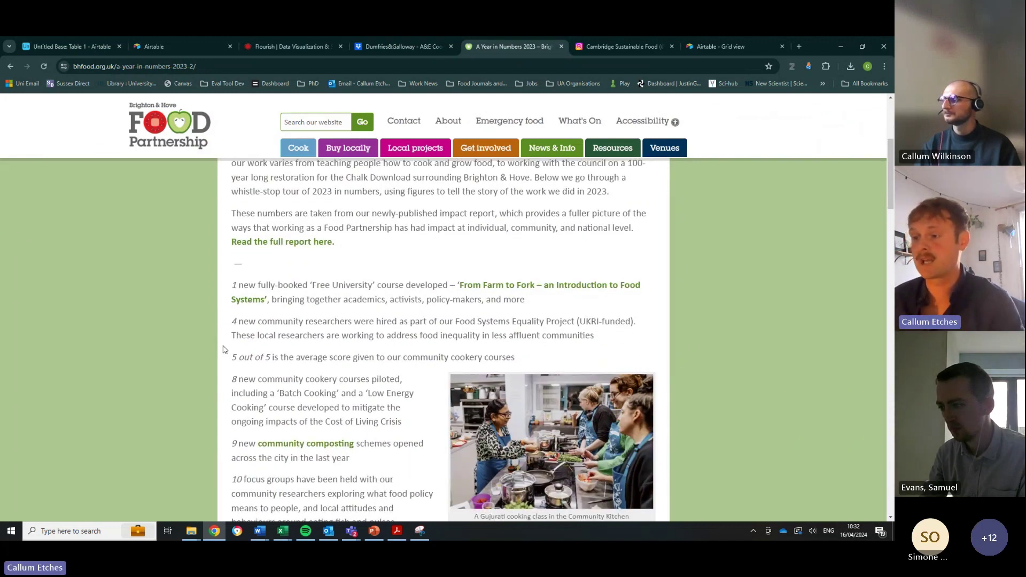
scroll(204, 354, down, 2)
scroll(203, 354, down, 2)
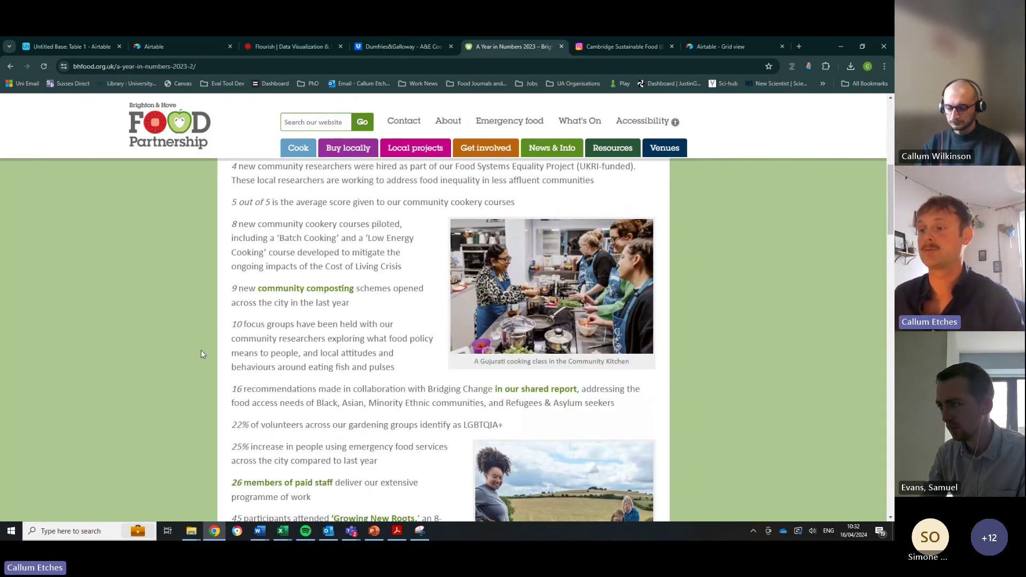
scroll(331, 324, up, 2)
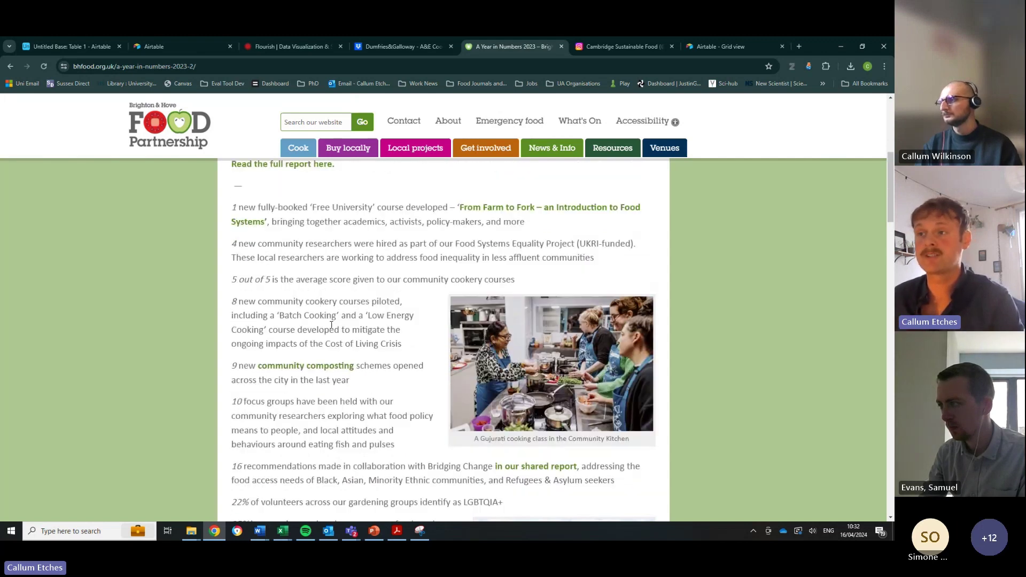
scroll(327, 310, up, 2)
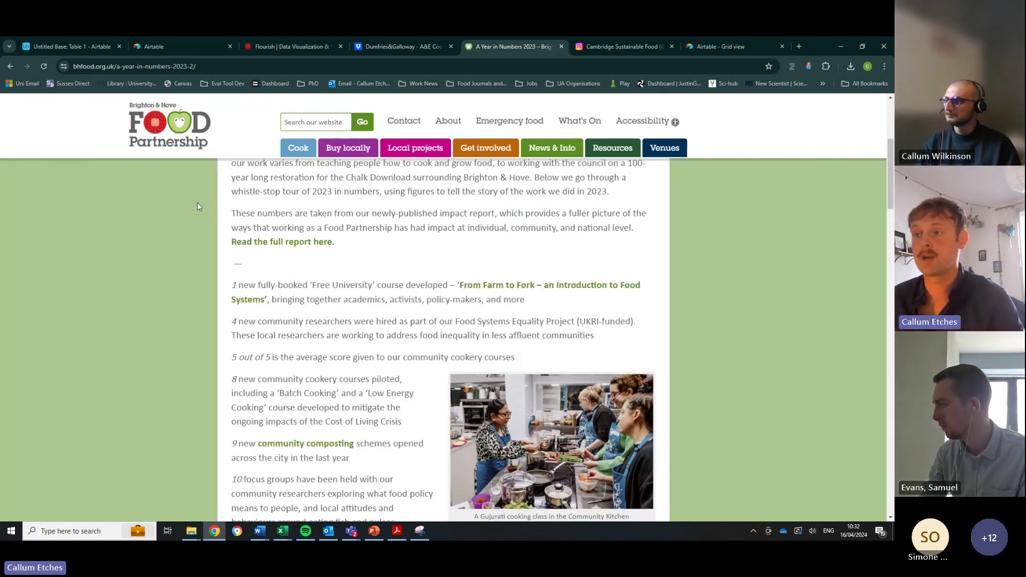
scroll(214, 278, up, 2)
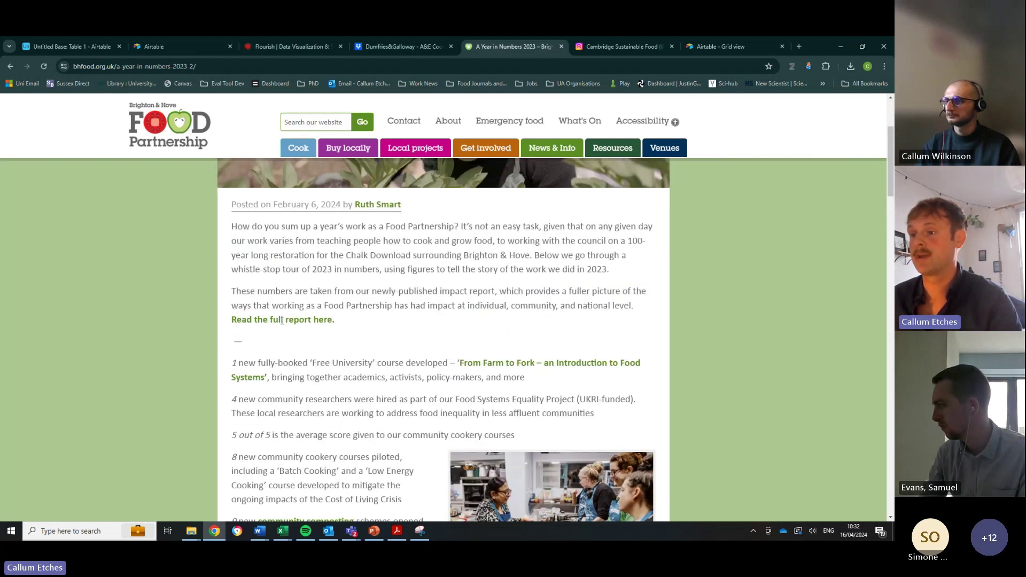
scroll(227, 320, down, 4)
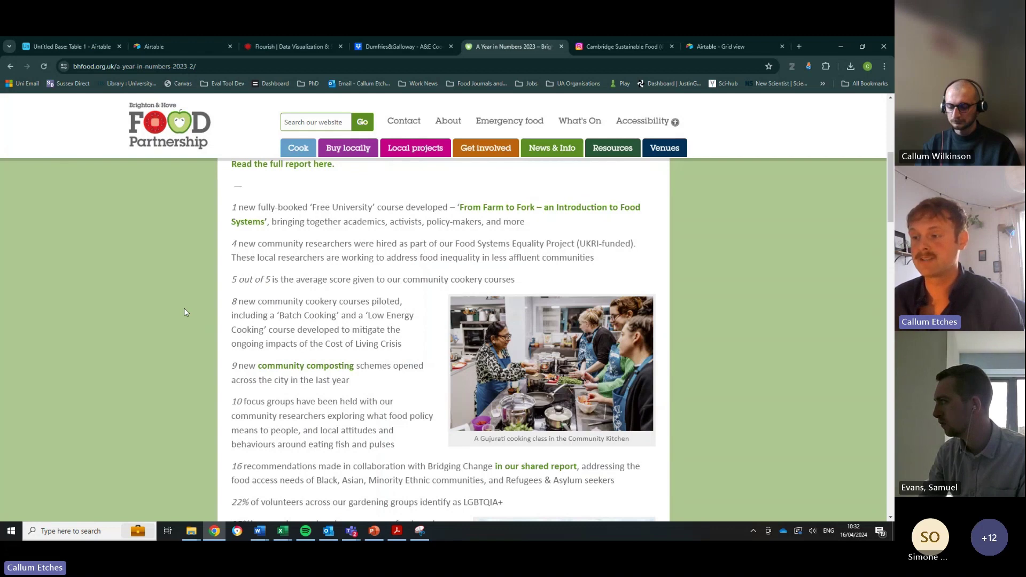
scroll(329, 366, down, 2)
scroll(320, 334, up, 2)
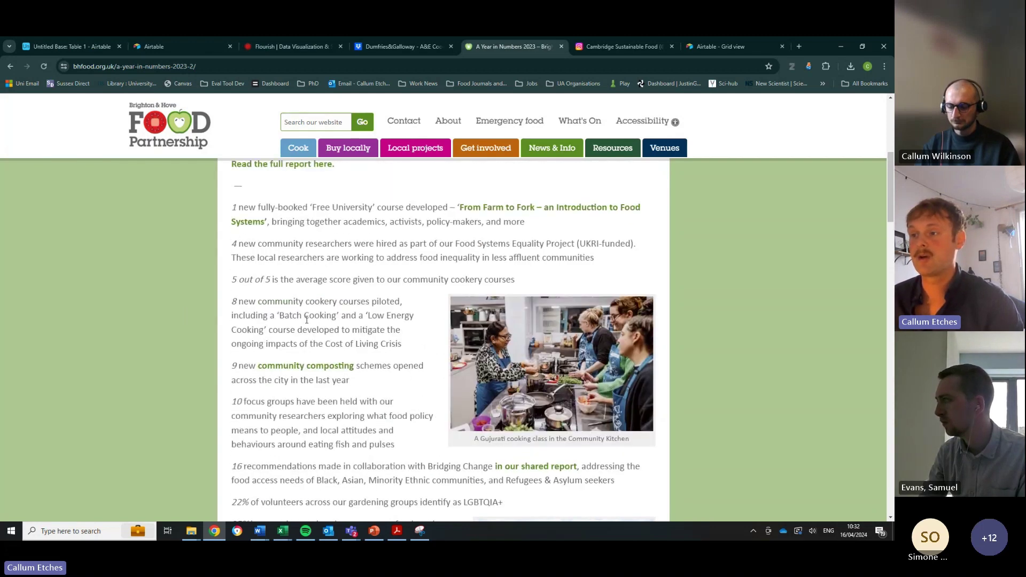
- Select the statement about the 25% increase in people using emergency food services across the city and switch back to Airtable
scroll(335, 440, down, 2)
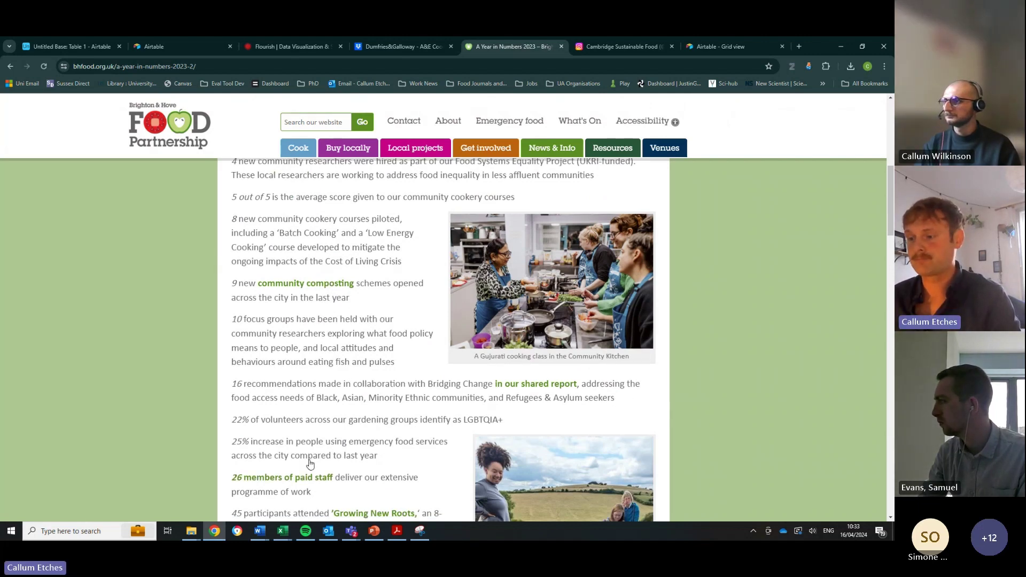
scroll(305, 459, down, 2)
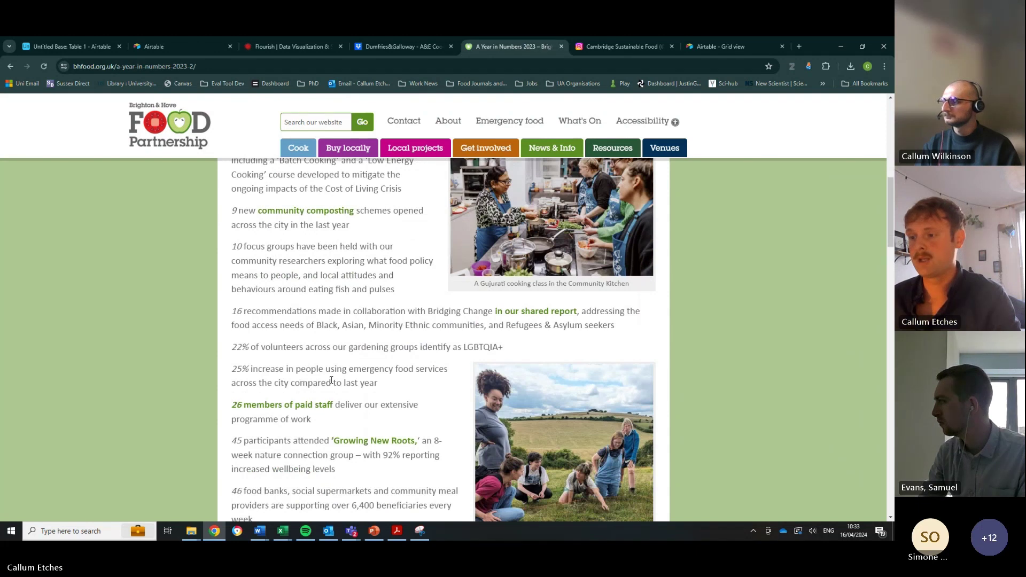
triple_click(381, 381)
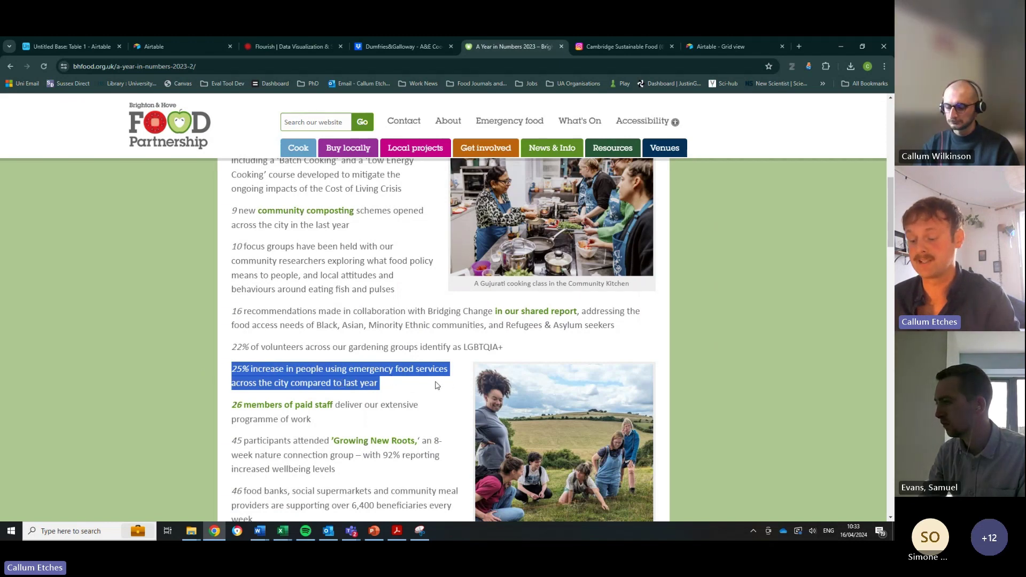
click(170, 46)
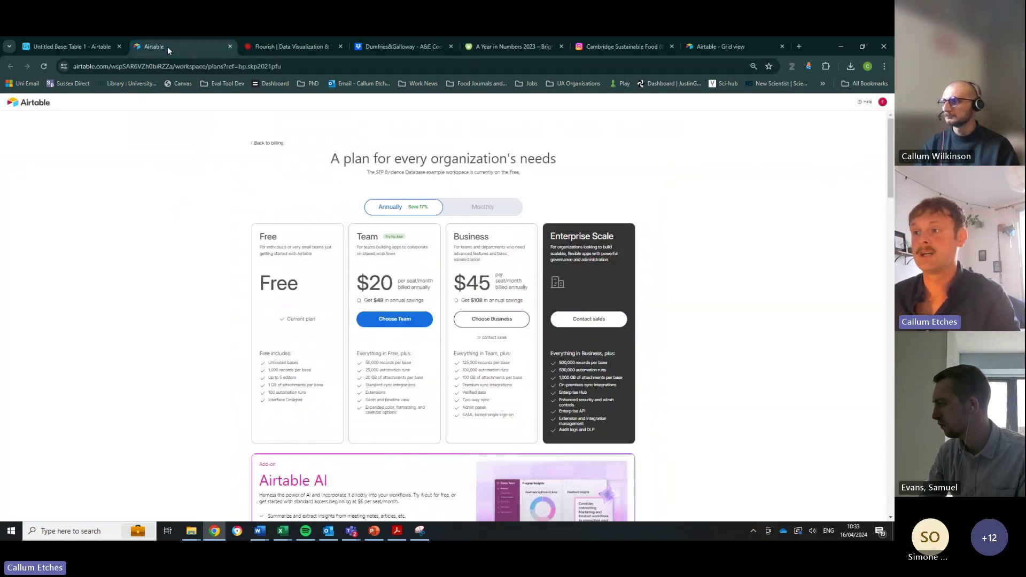
- Add a new record to Table 1 of the Untitled Base and paste the copied emergency food services statistic as its Evidence
click(106, 47)
click(108, 190)
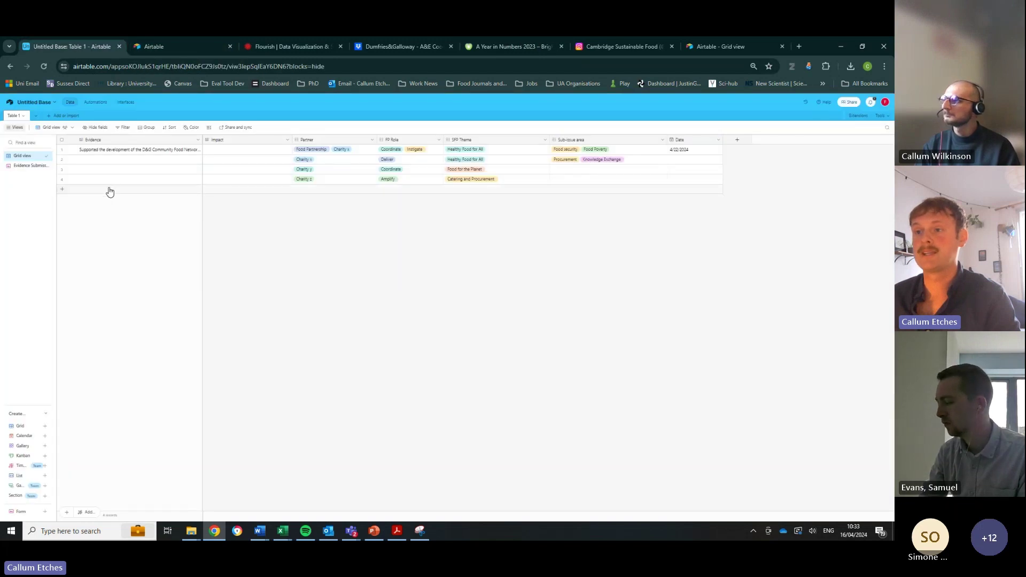
double_click(109, 189)
key(ctrl+v)
- Set the new record's Partner to Food Partnership
click(321, 197)
click(322, 192)
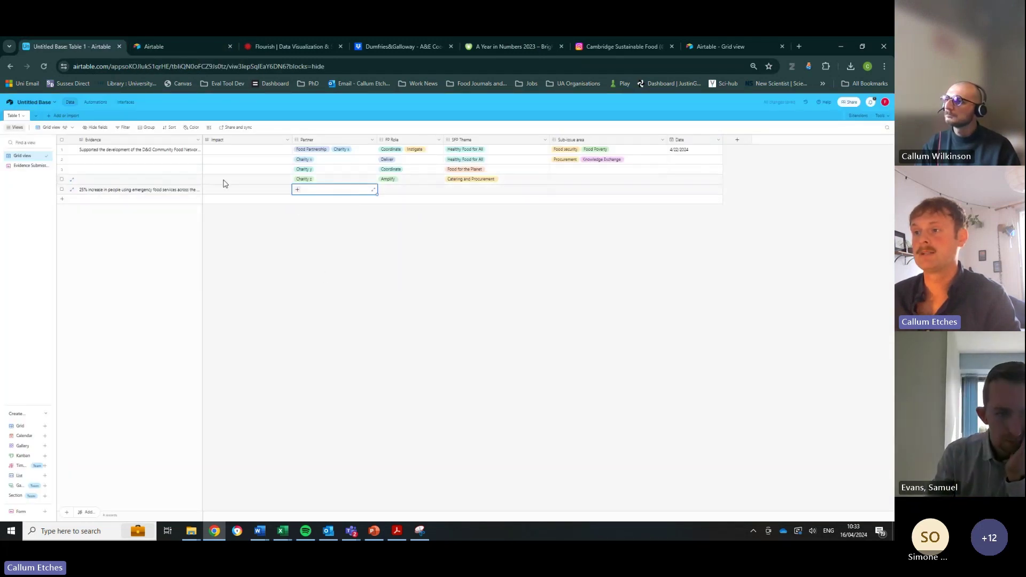
click(297, 189)
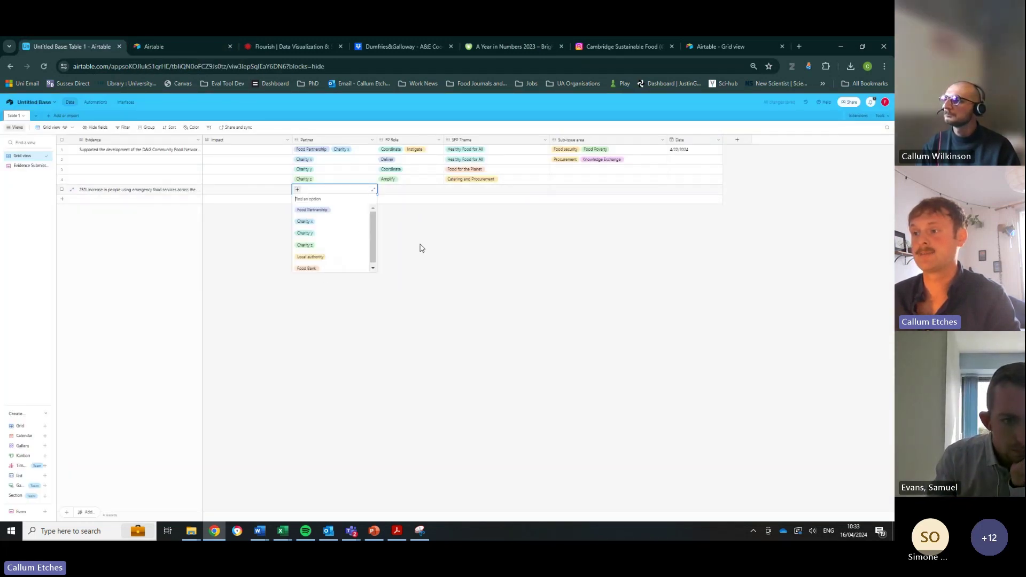
click(351, 213)
- Move the new record's pasted statistic from Evidence to Impact and widen the Impact column
click(167, 192)
key(ctrl+x)
click(241, 191)
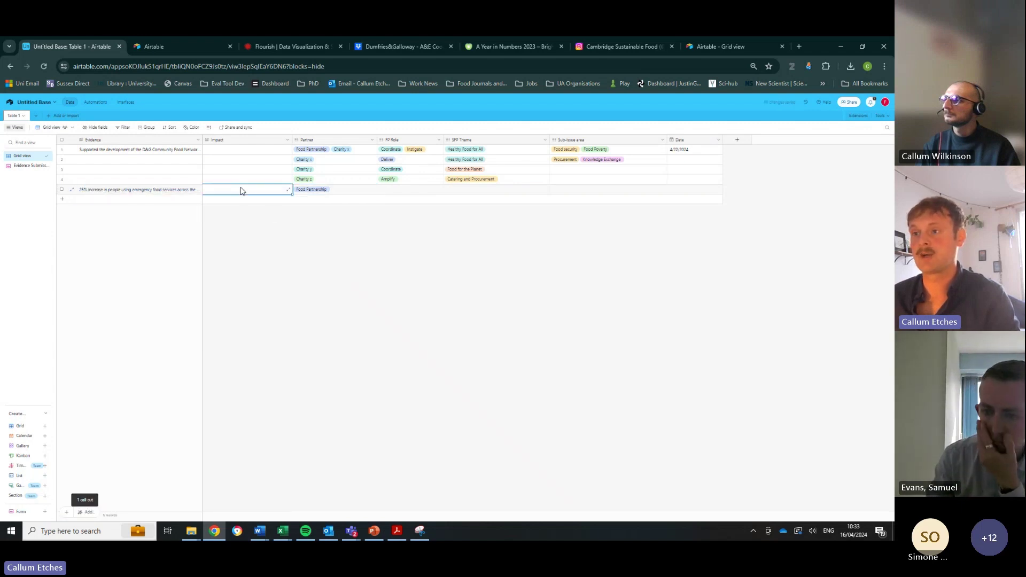
key(ctrl+v)
click(167, 190)
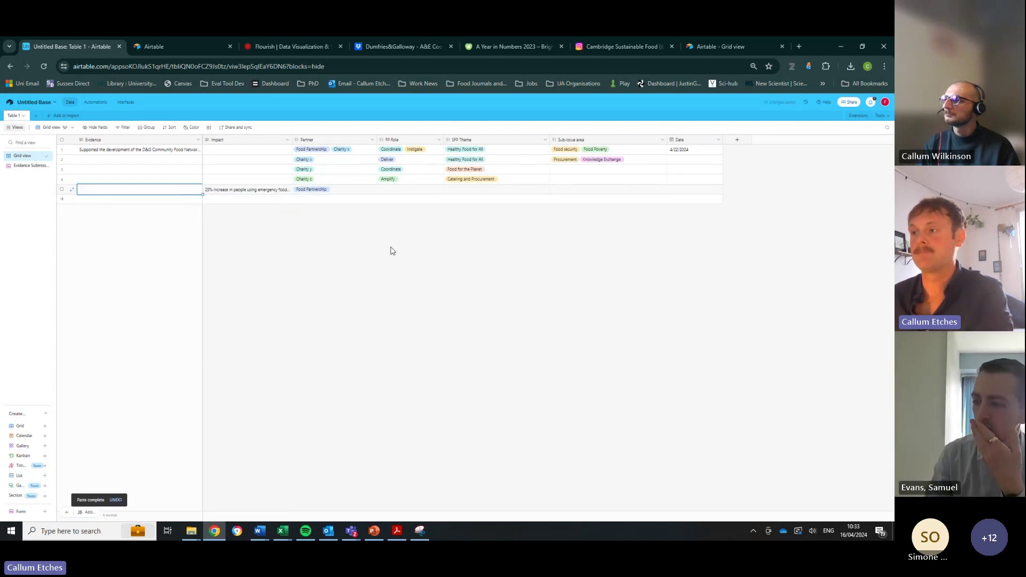
drag(295, 139, 335, 138)
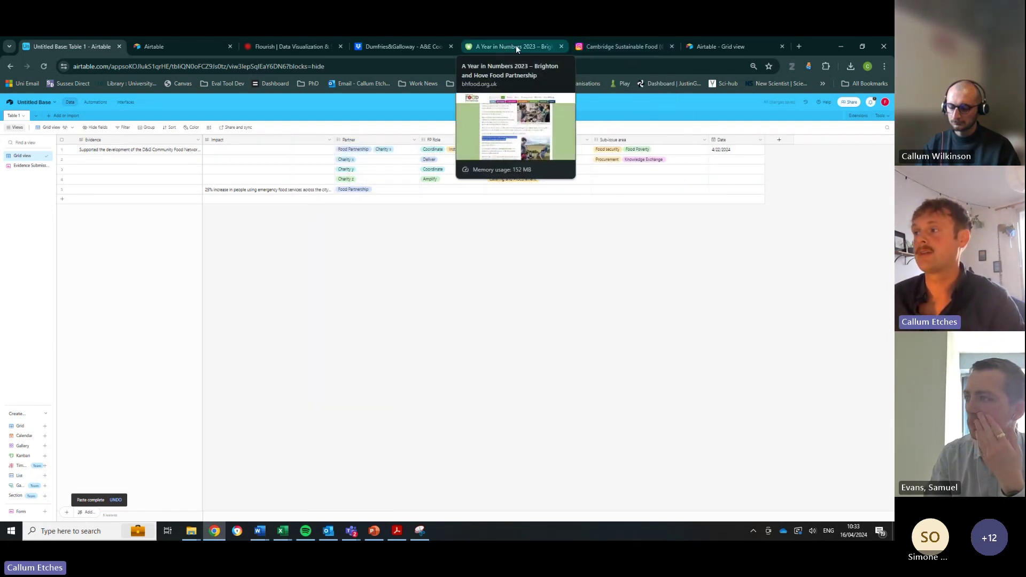
- Look at the Cambridge Sustainable Food Instagram post as an example source of evidence, and return to the Untitled Base
click(608, 47)
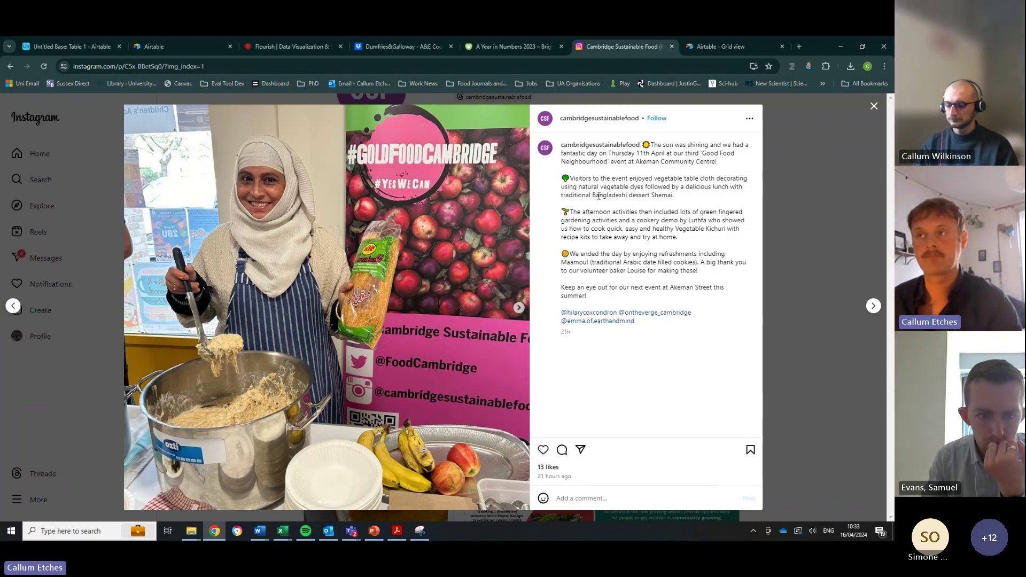
click(187, 46)
click(75, 47)
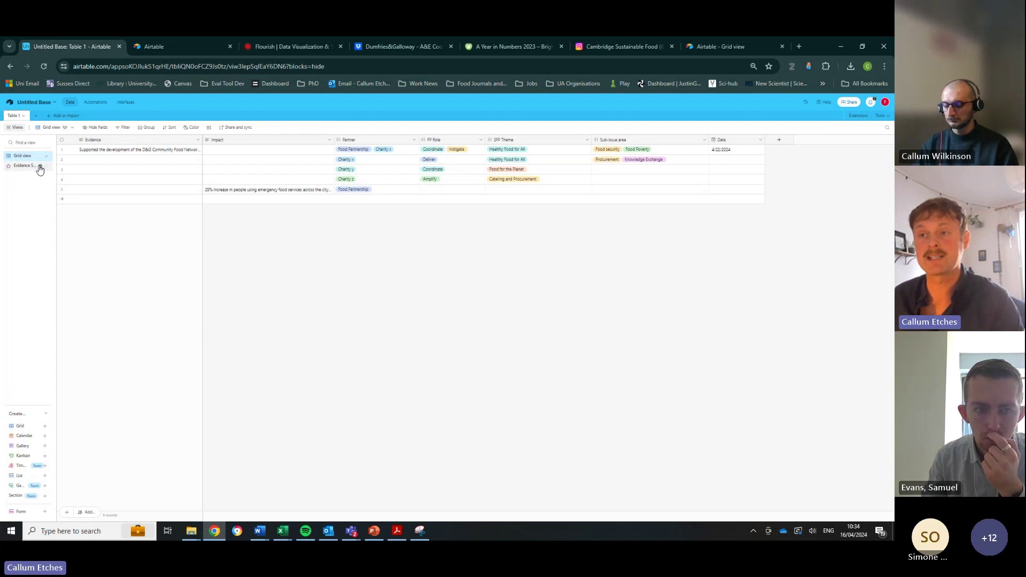
- Open the Evidence Submission form and review all of its fields
click(6, 167)
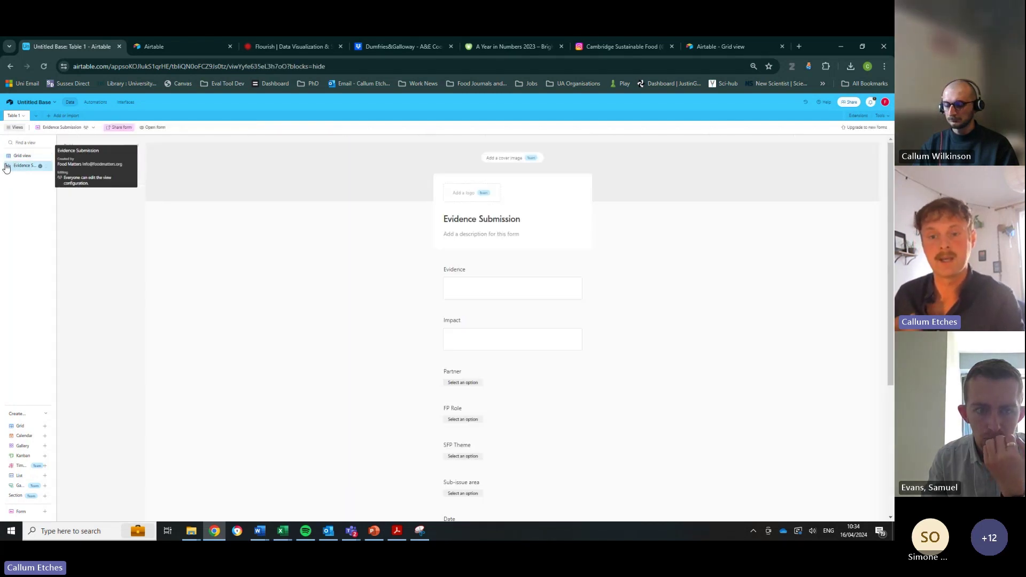
scroll(236, 430, down, 2)
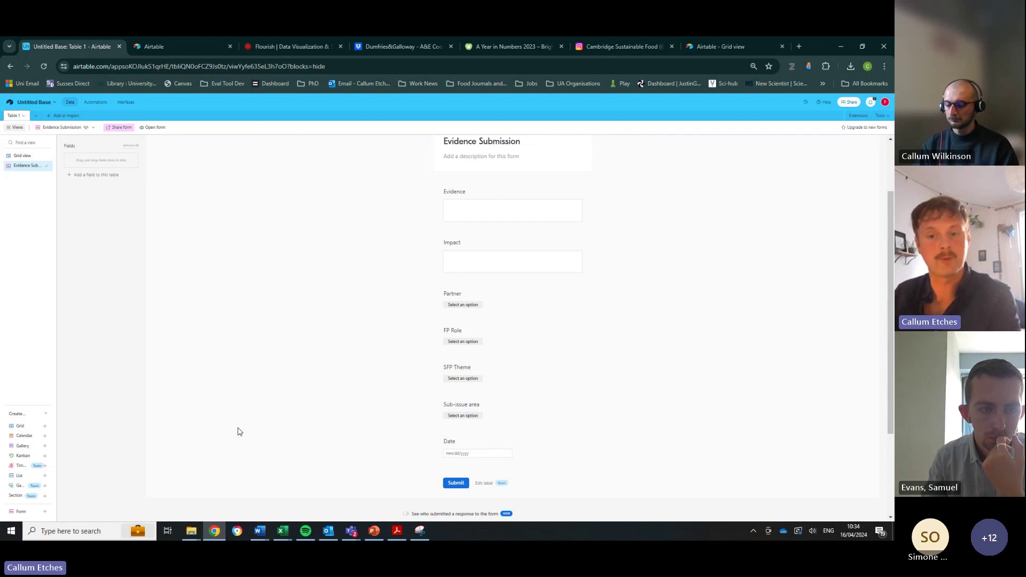
scroll(556, 257, up, 3)
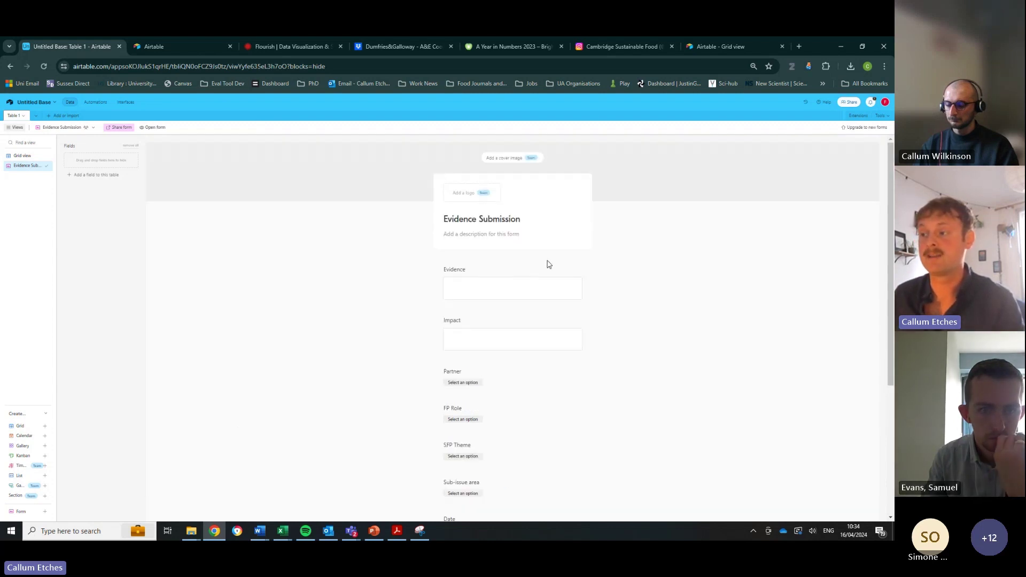
- Try entering "Connected housing department to local food bank" as the form's Evidence
click(530, 290)
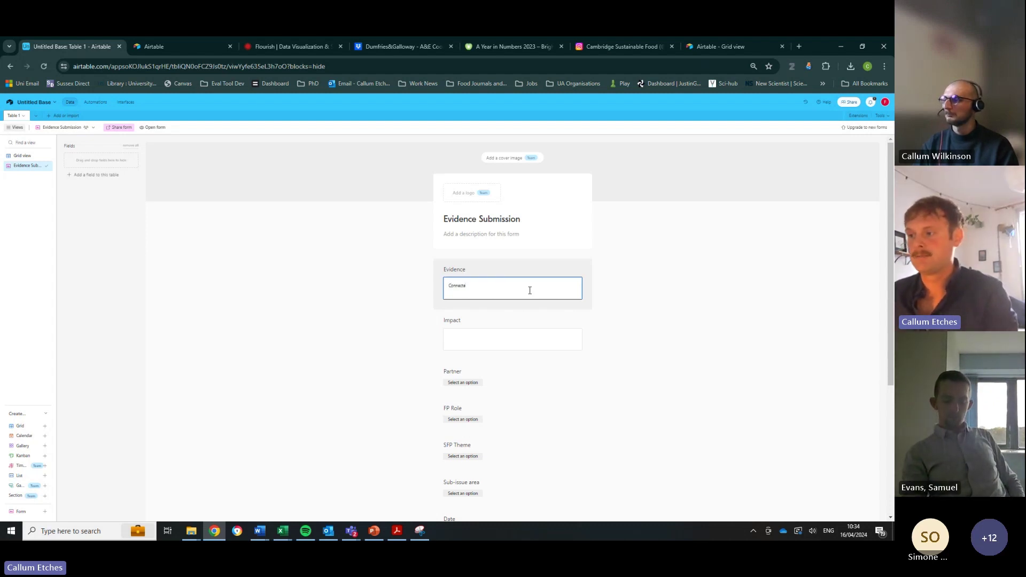
text(d housing depar)
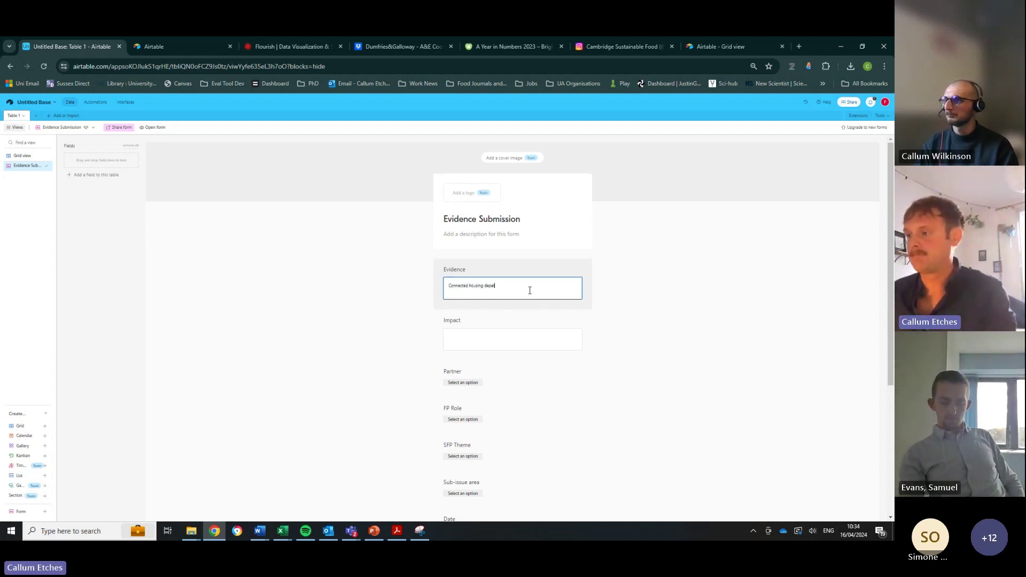
text(tment t)
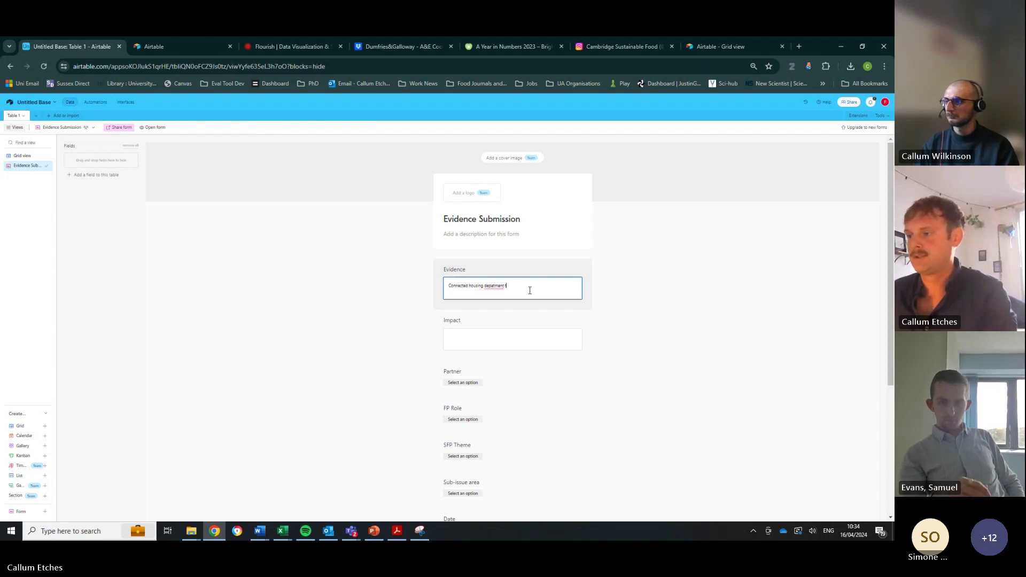
text(o local fo)
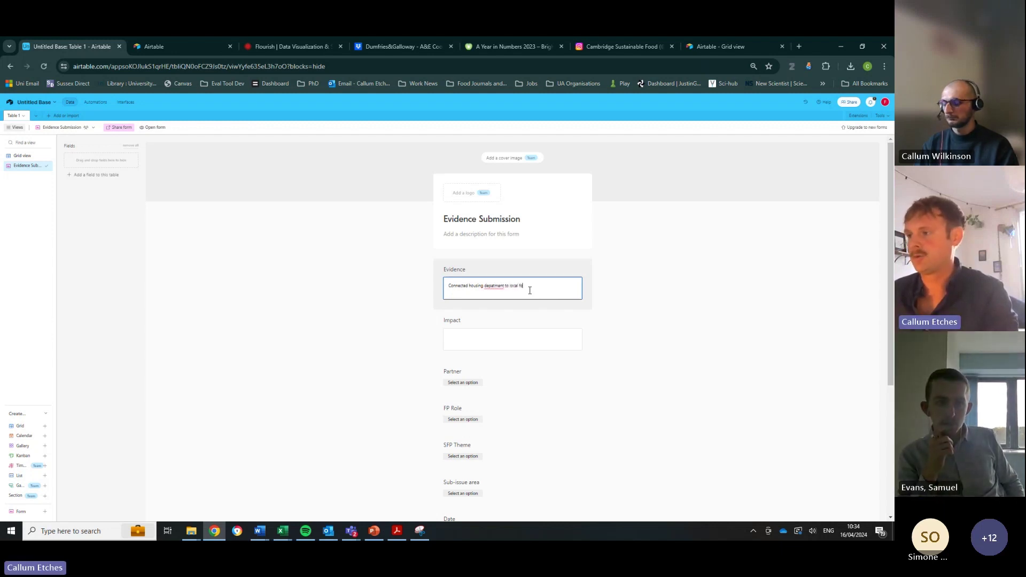
text(od bank)
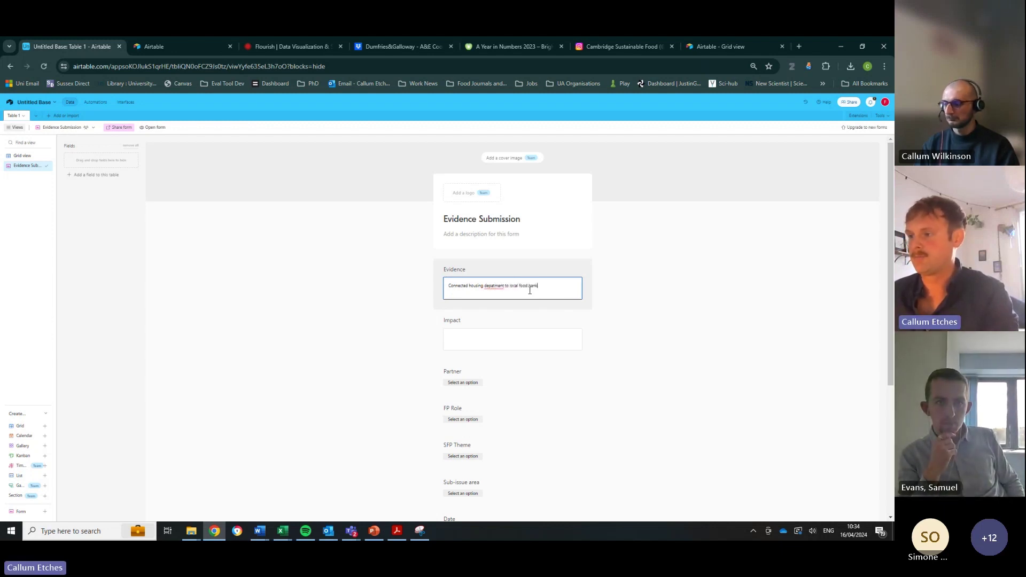
click(446, 389)
- Choose Coordinate as the FP Role in the Evidence Submission form
scroll(446, 390, down, 3)
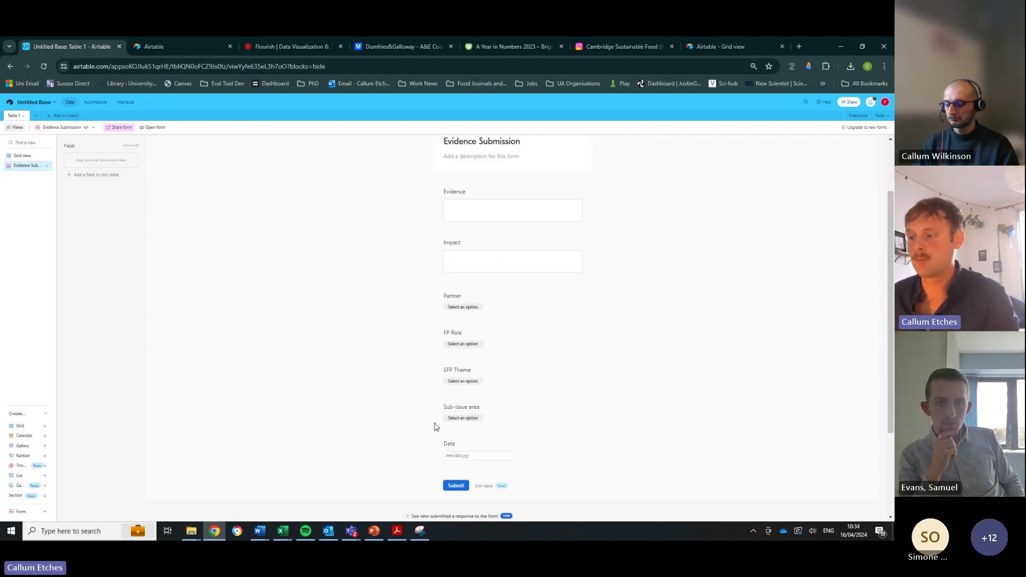
click(454, 342)
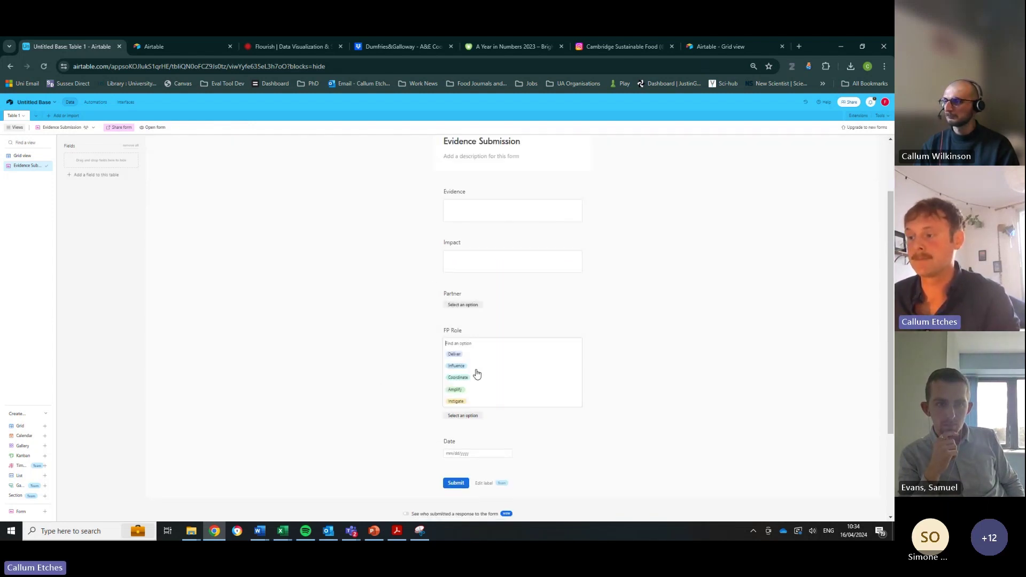
click(475, 382)
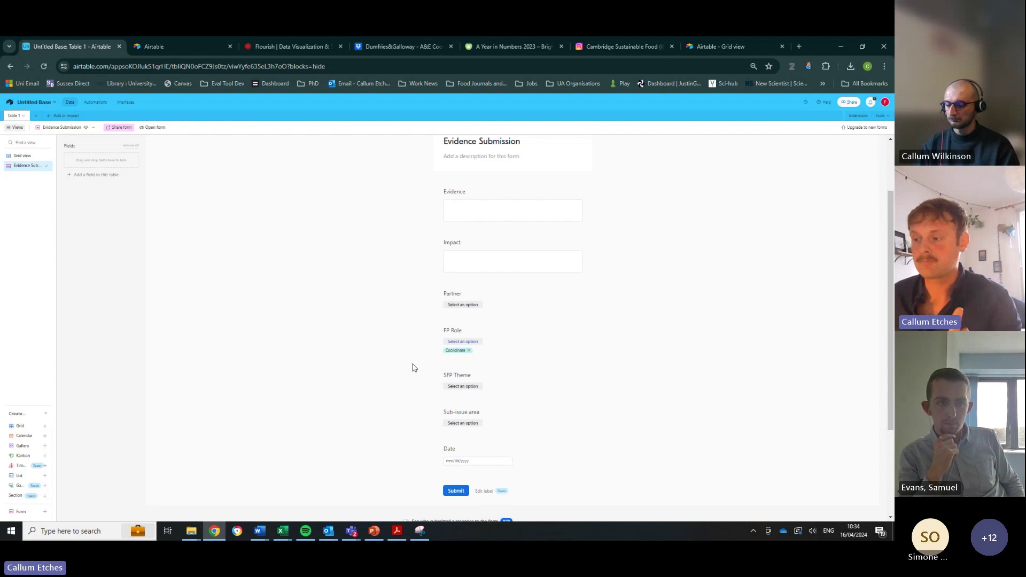
scroll(336, 368, up, 1)
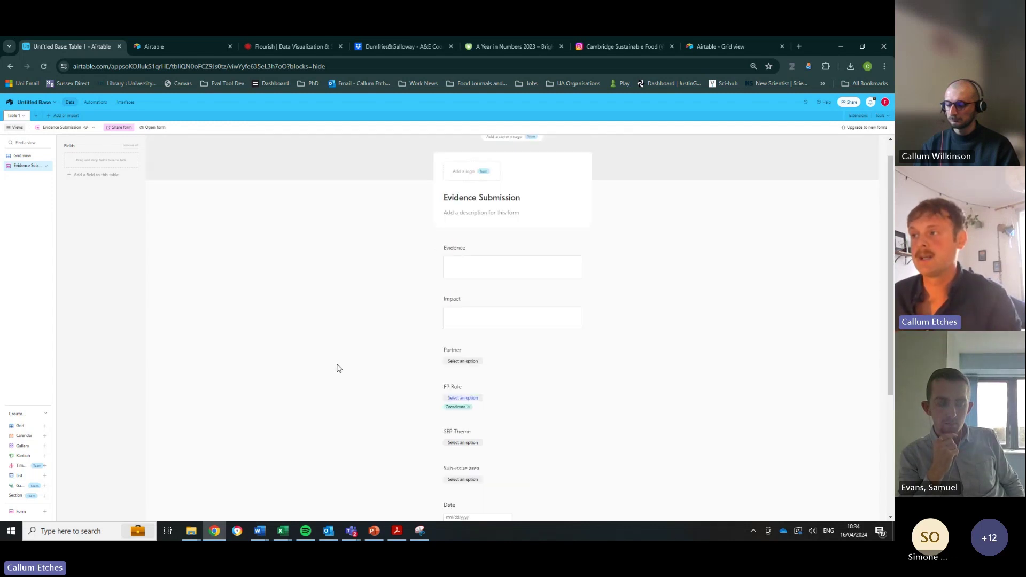
scroll(337, 368, up, 1)
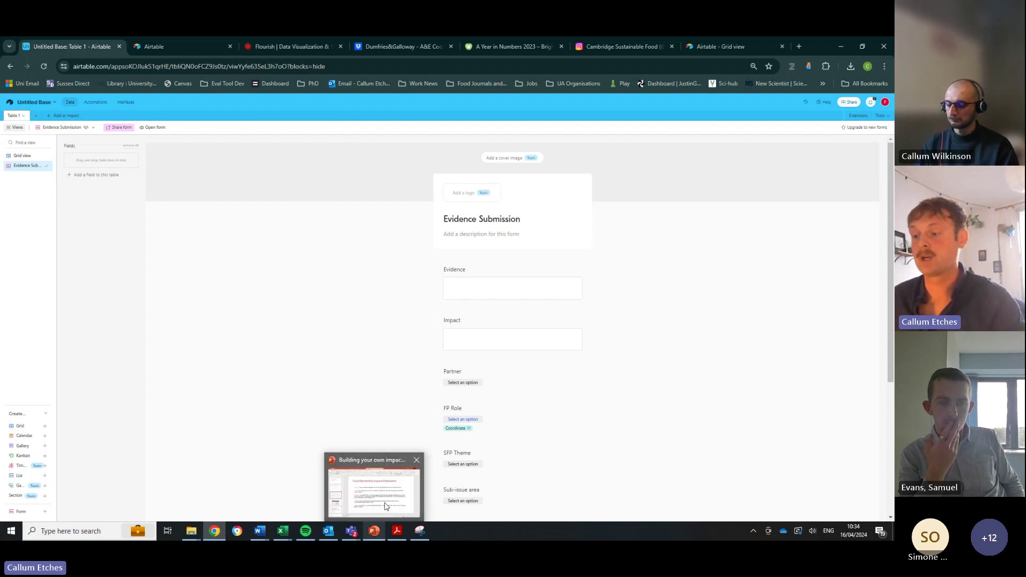
- Switch to the PowerPoint presentation and show slide 7, "Using your activity and impact data"
click(376, 532)
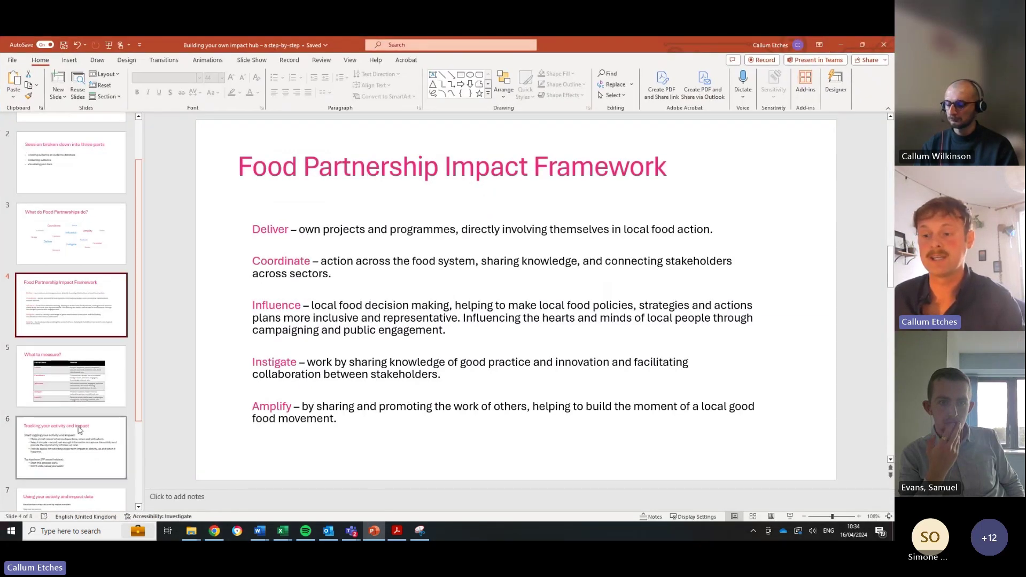
scroll(80, 402, down, 3)
click(88, 402)
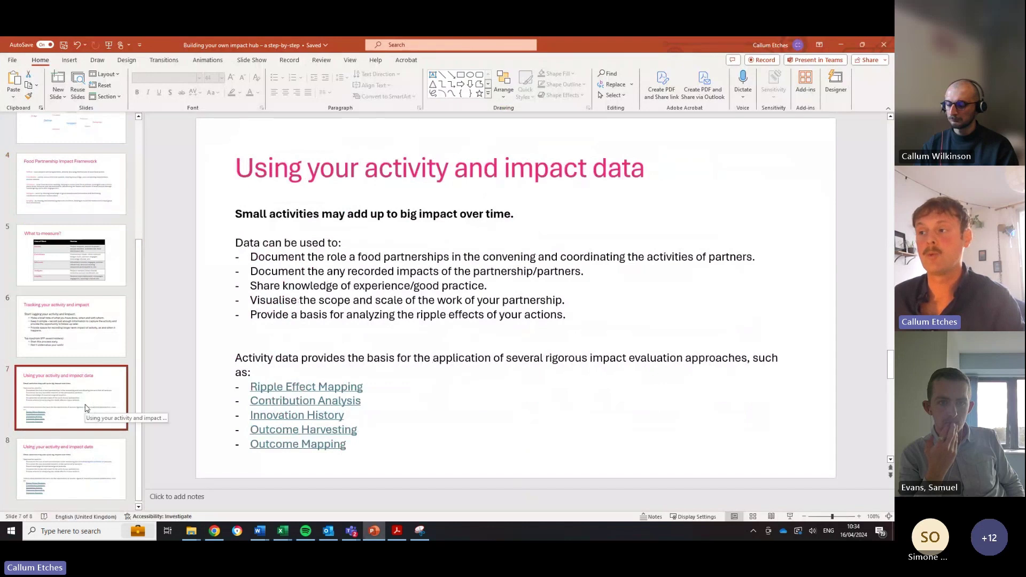
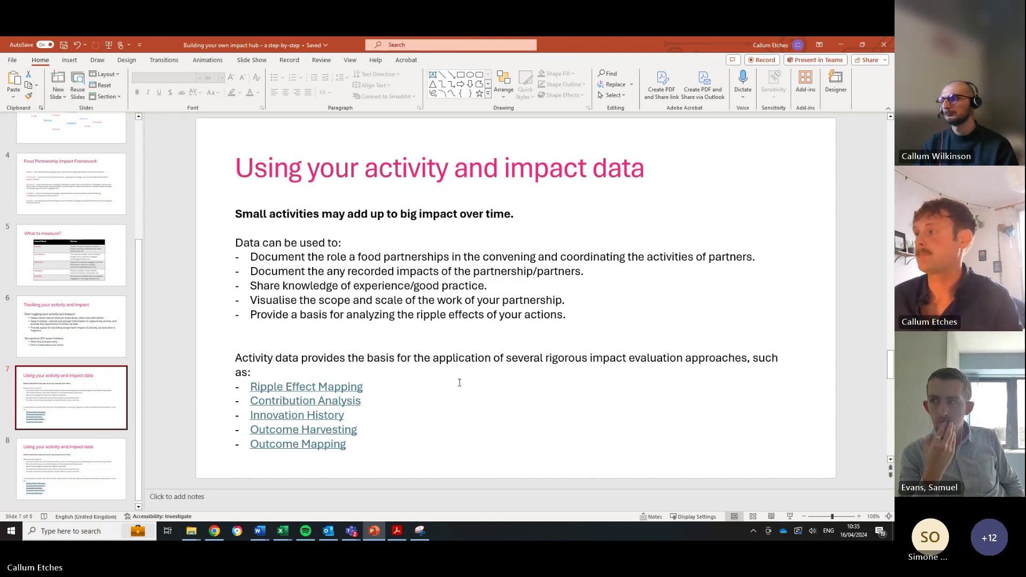
- Switch back to the browser and examine the shared Airtable evidence grid from its first records
key(alt+Tab)
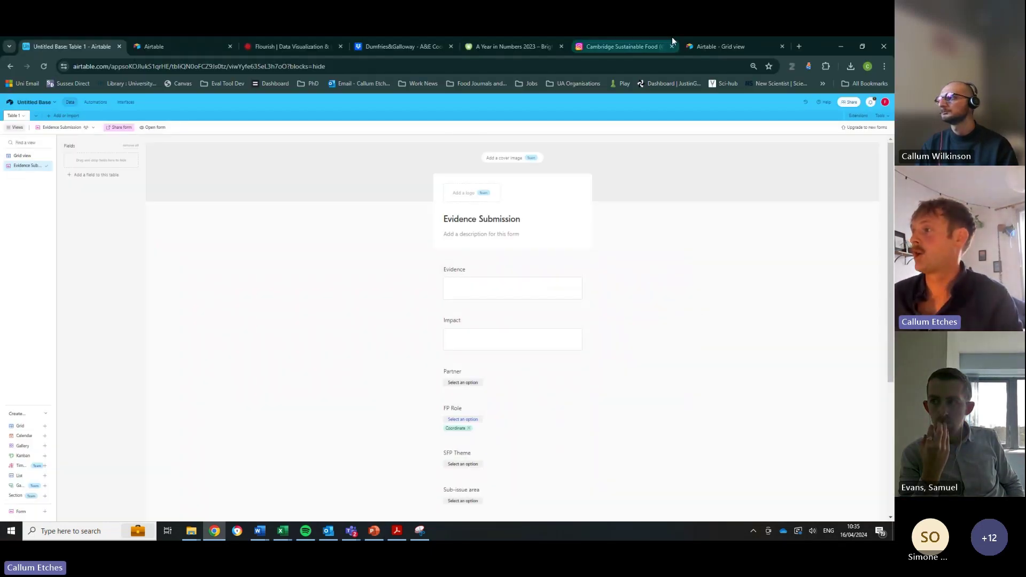
click(208, 47)
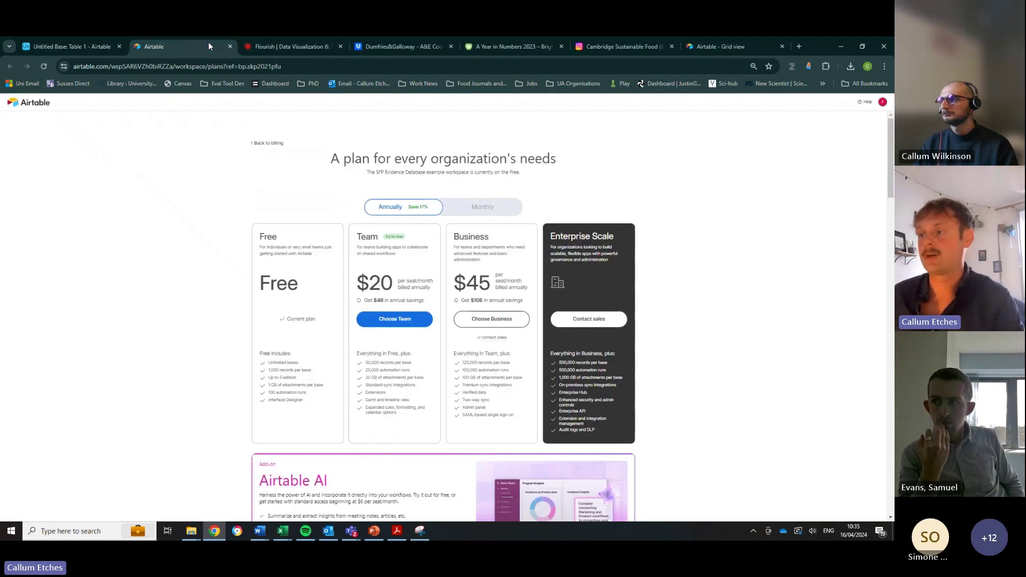
click(745, 47)
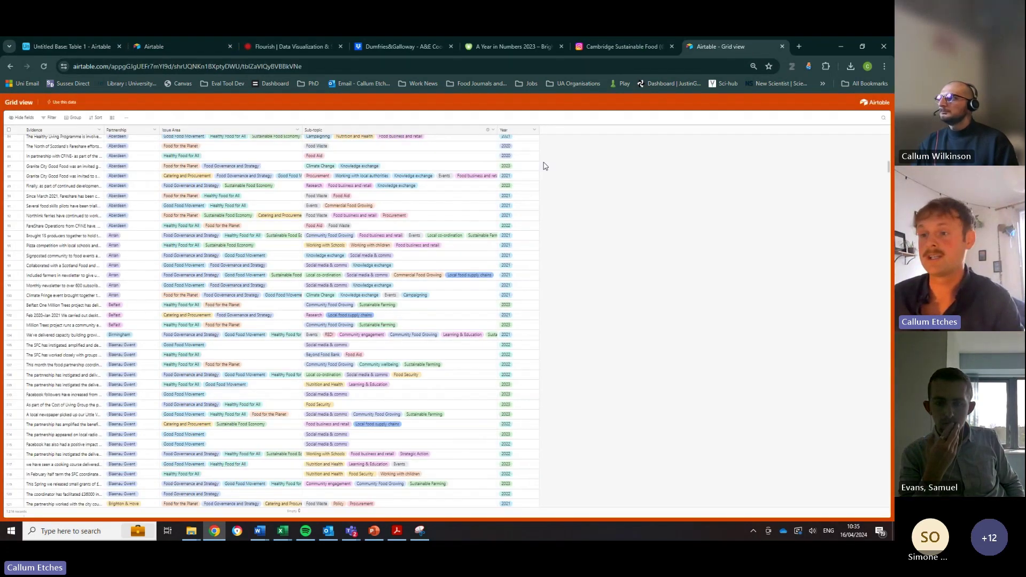
scroll(245, 278, up, 8)
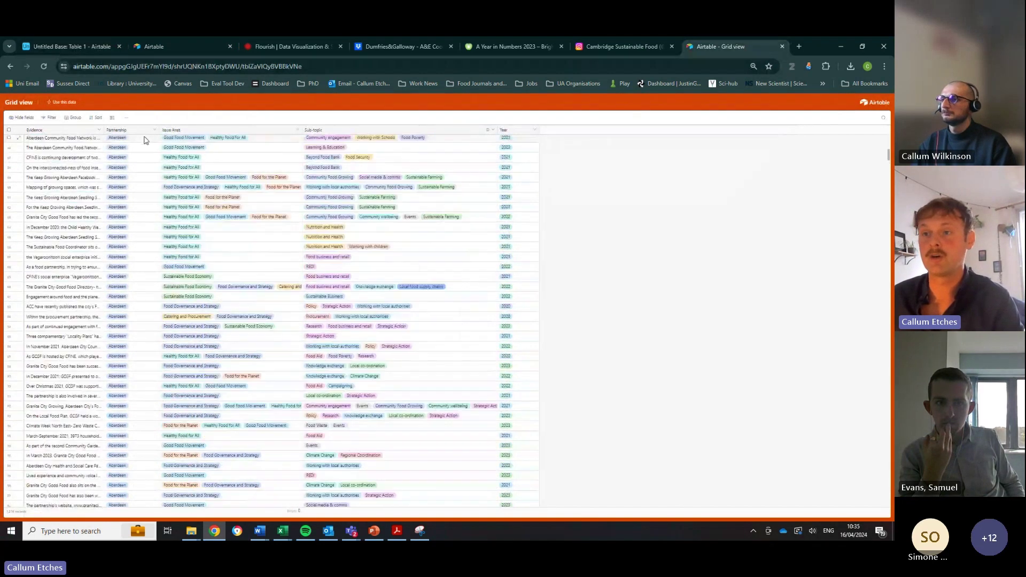
scroll(140, 161, up, 7)
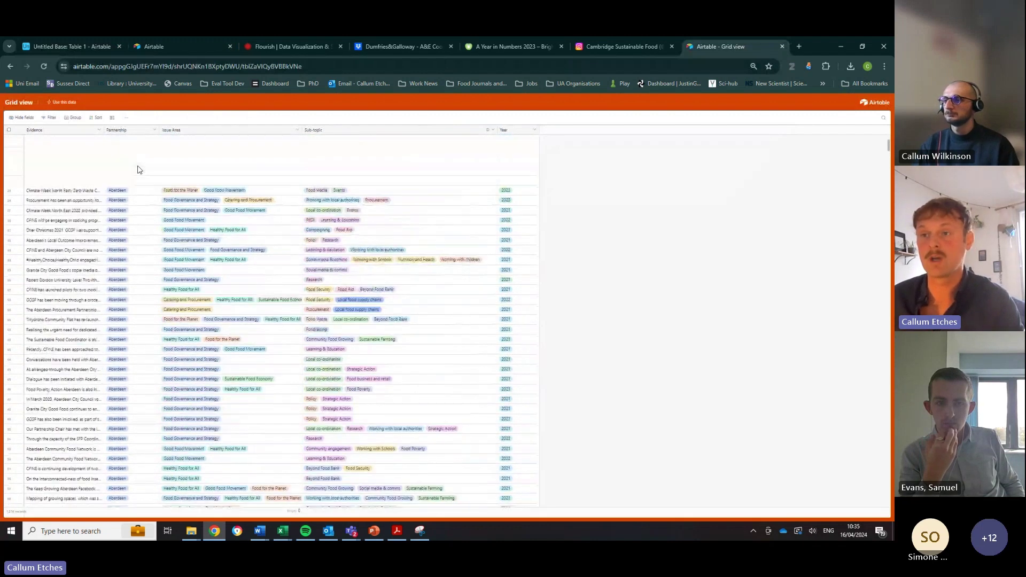
scroll(138, 170, up, 3)
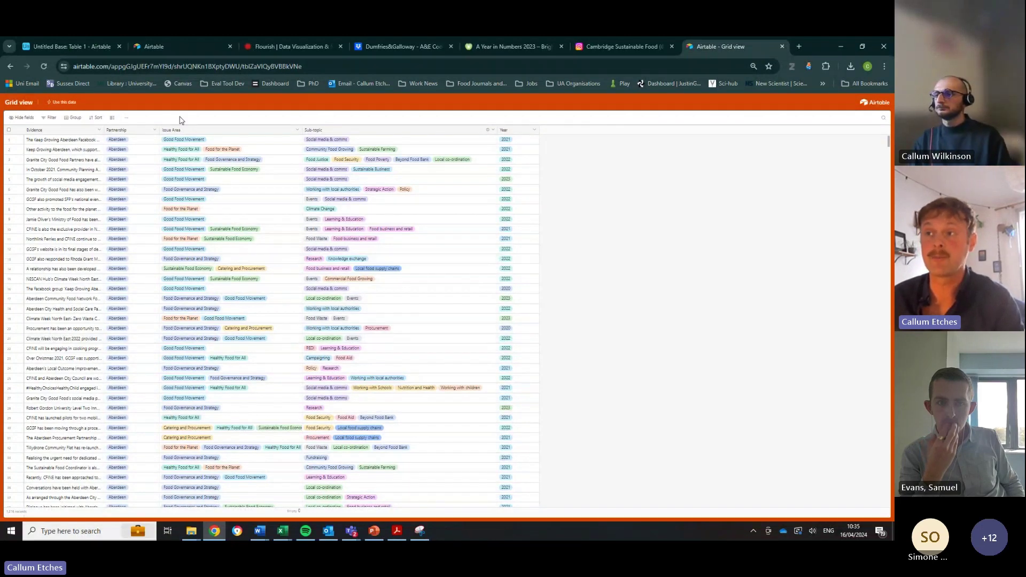
- Widen the Partnership column in the shared evidence grid
drag(159, 130, 235, 142)
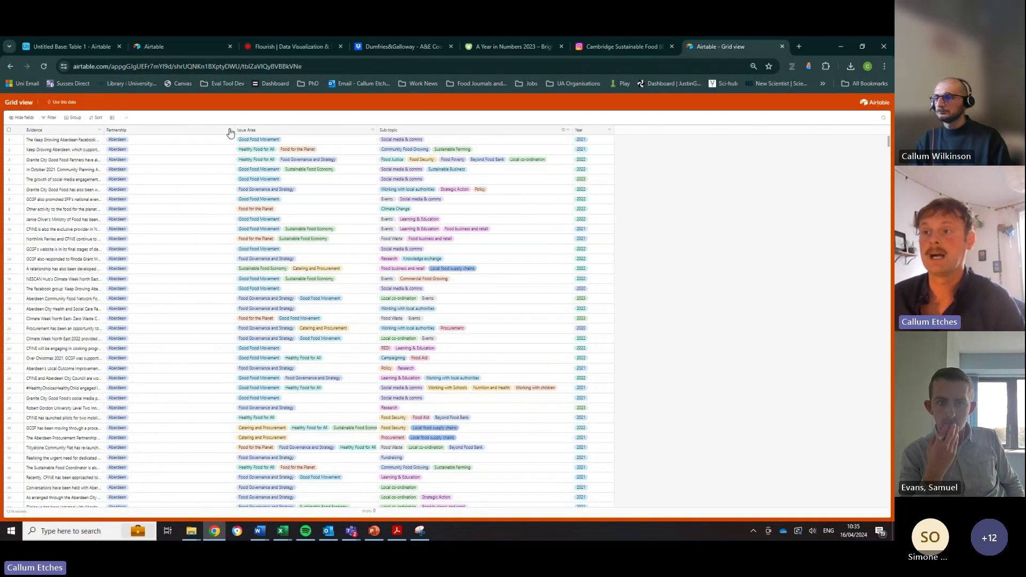
click(230, 129)
click(270, 138)
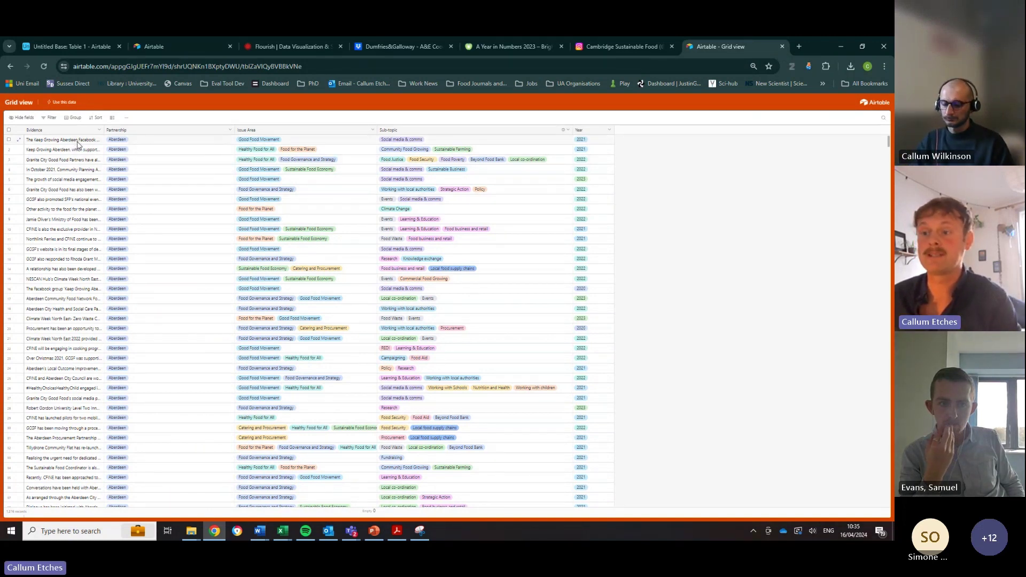
- Select the Evidence cells of the Aberdeen records, from the first record through the last Aberdeen entry
drag(77, 145, 97, 345)
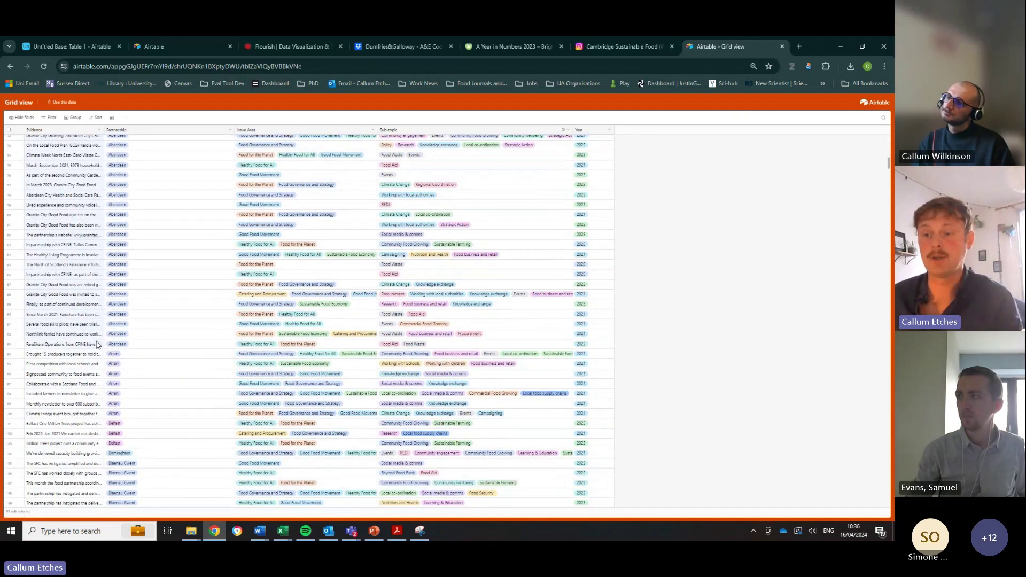
drag(121, 257, 80, 139)
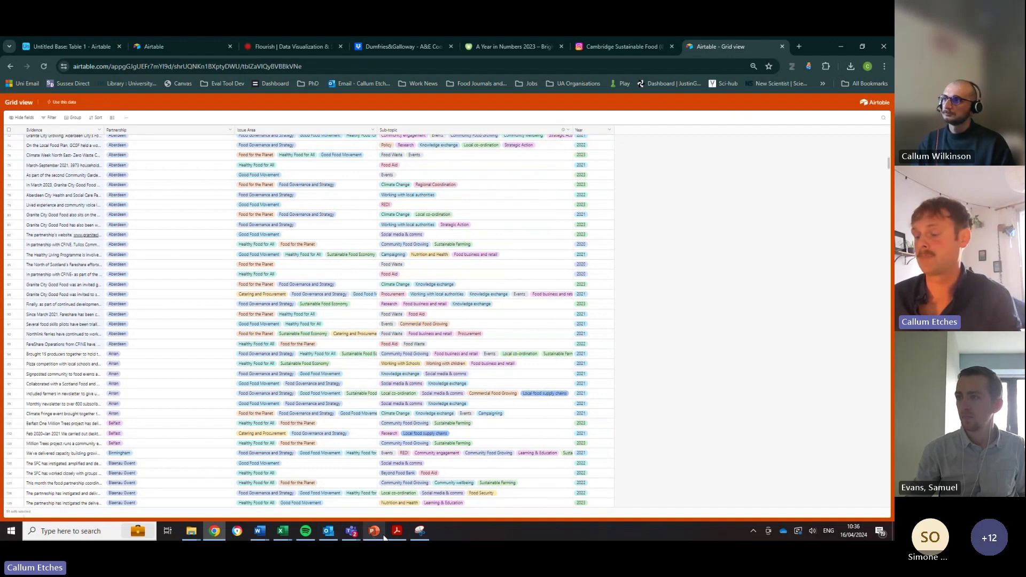
mouse_move(375, 538)
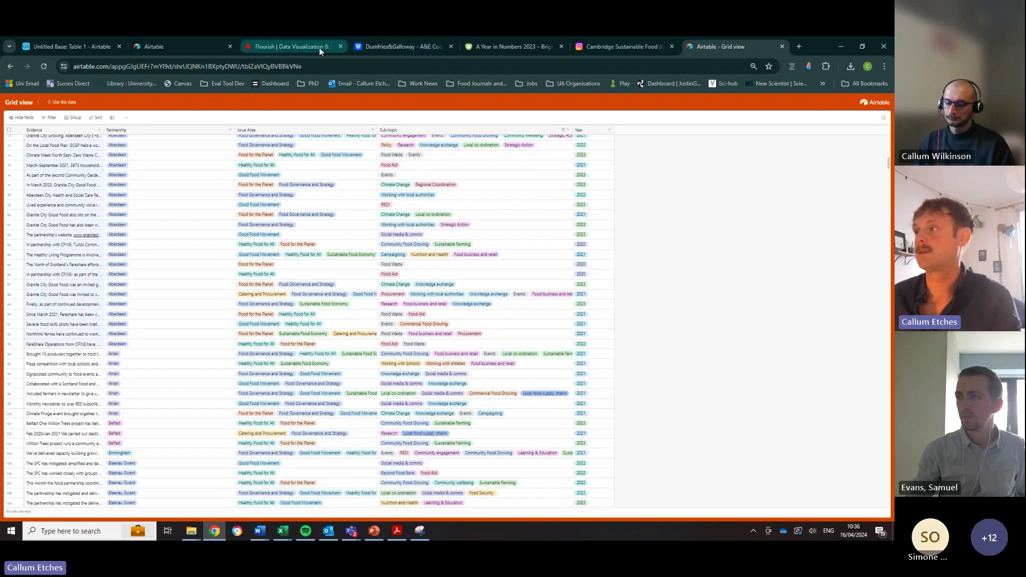
- Search the web in a new browser tab for sustainable food places and open the Sustainable Food Places home page
click(800, 47)
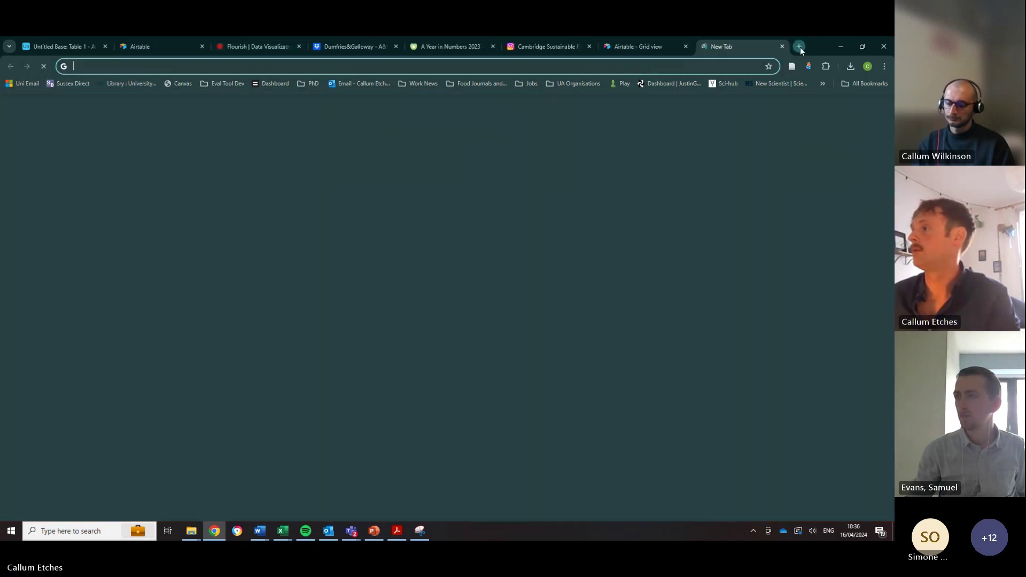
text(ss)
key(BackSpace)
text(ustainable food palces)
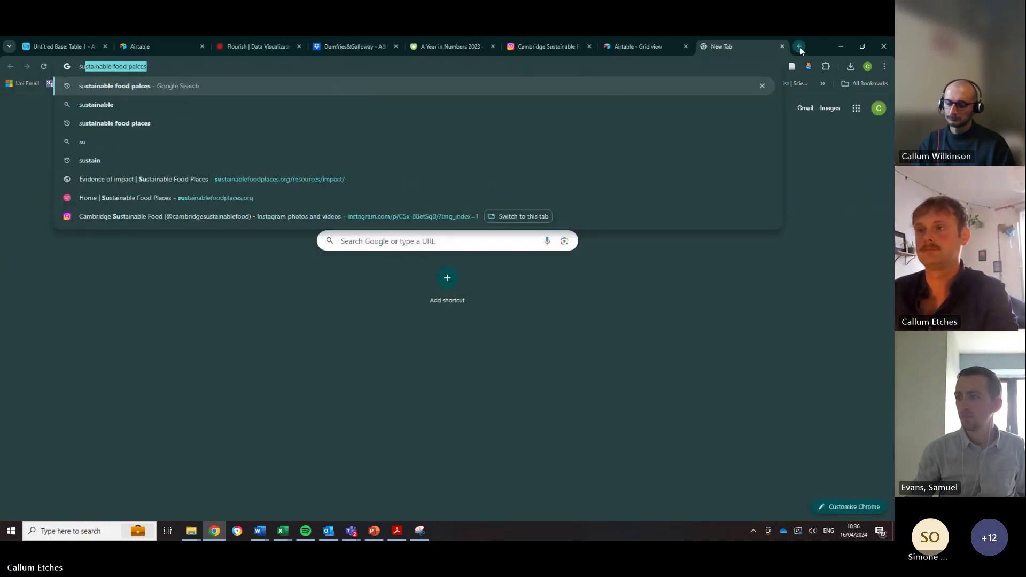
key(Return)
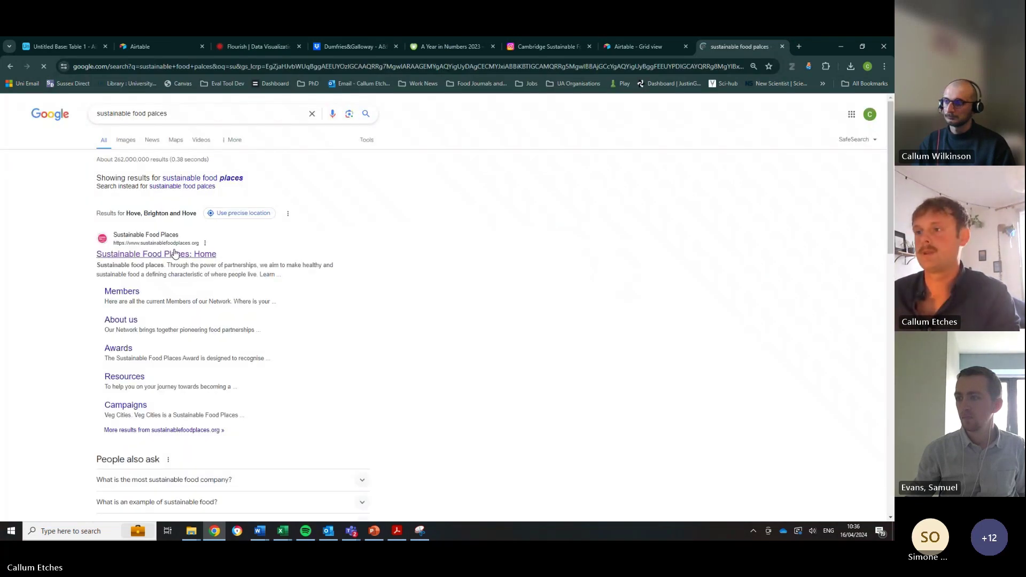
click(174, 255)
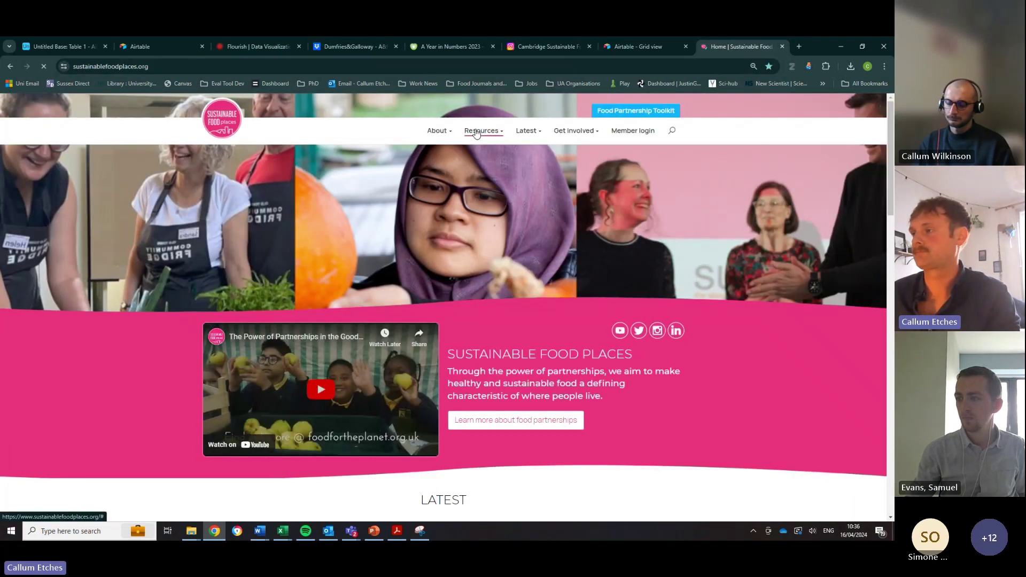
- Open the Evidence of impact page in the site's resources and show the Evidence Database access link and usage notes
mouse_move(444, 148)
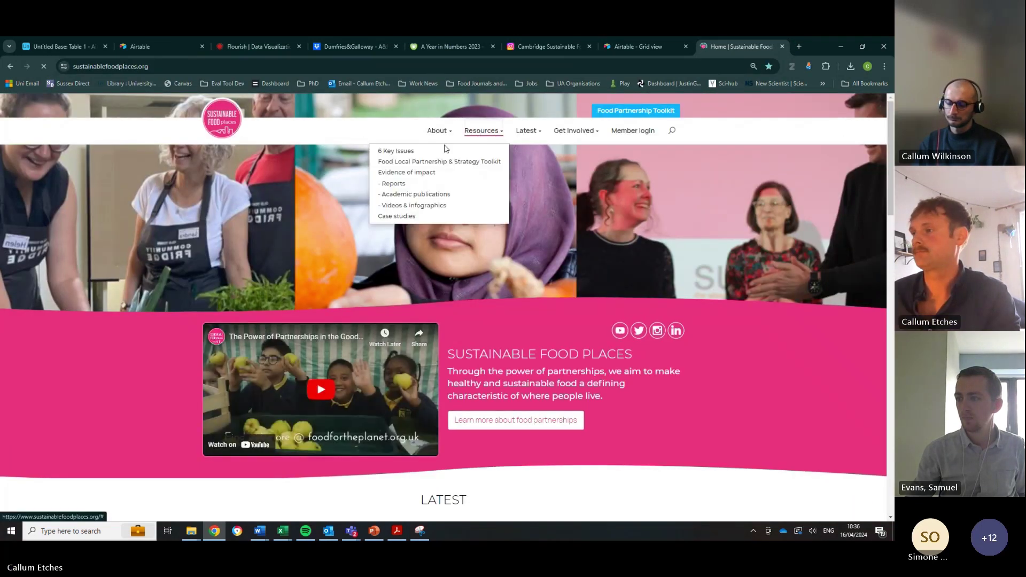
click(435, 177)
scroll(239, 156, down, 3)
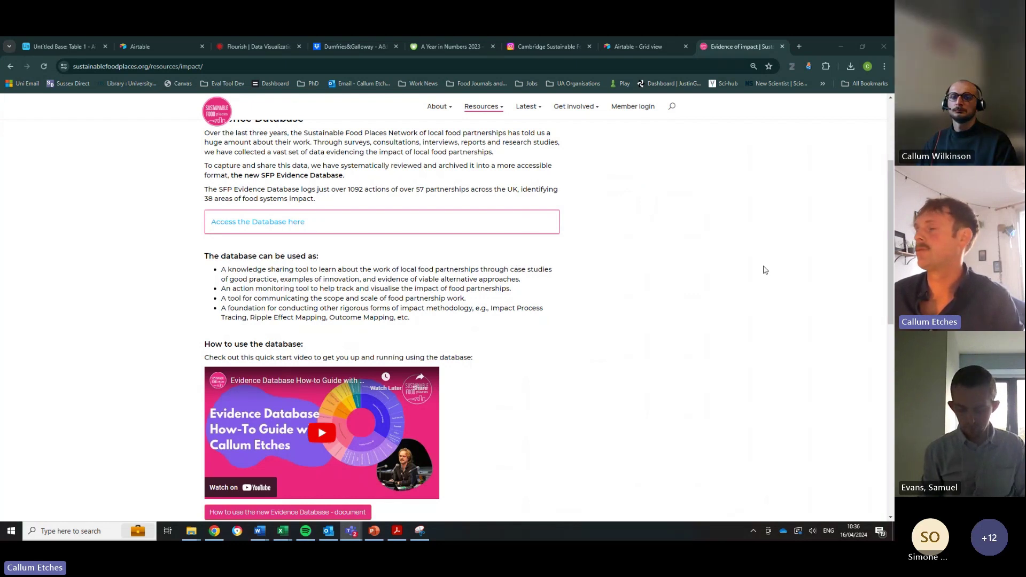
- Minimise the Word training notes and switch back to the browser page about the Evidence Database
click(841, 47)
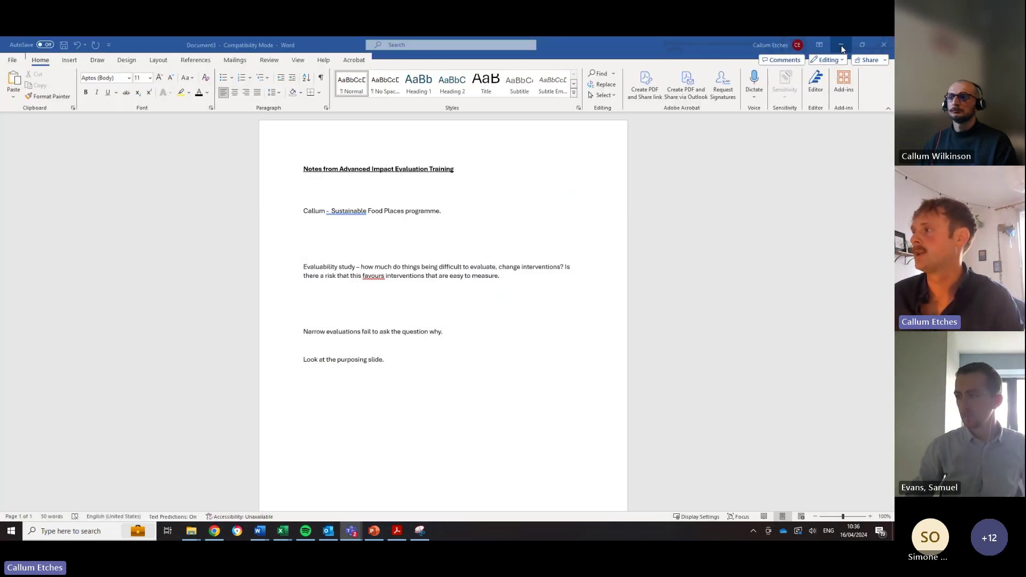
click(842, 47)
click(214, 530)
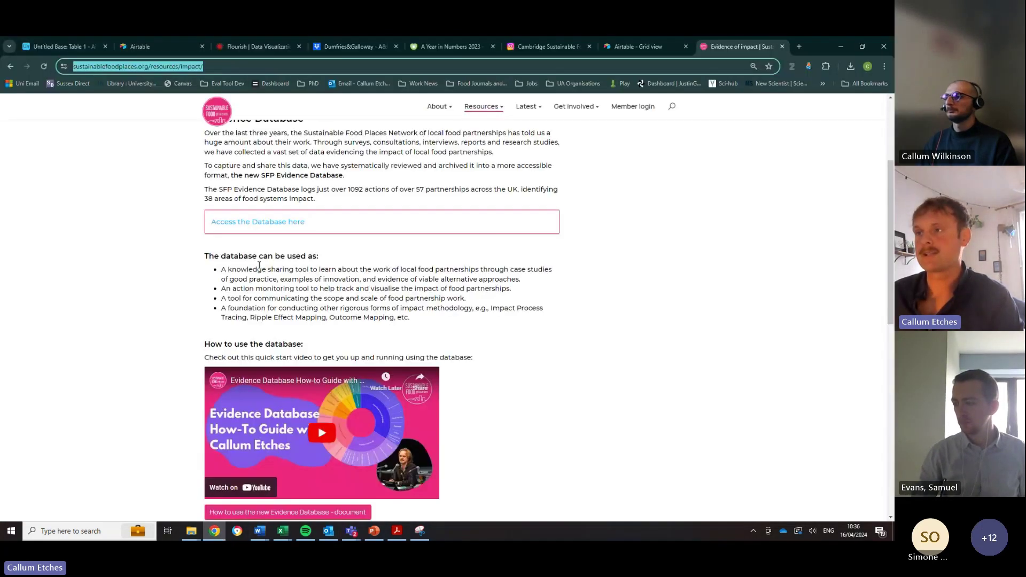
- Return to the shared evidence grid, then select and copy the Evidence cells of all Aberdeen records
click(640, 47)
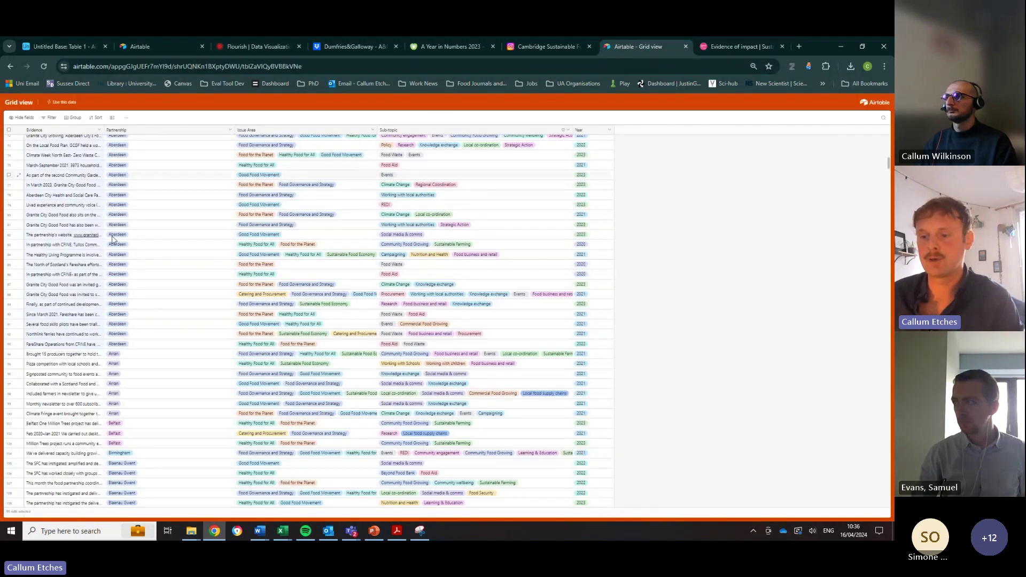
scroll(92, 227, up, 15)
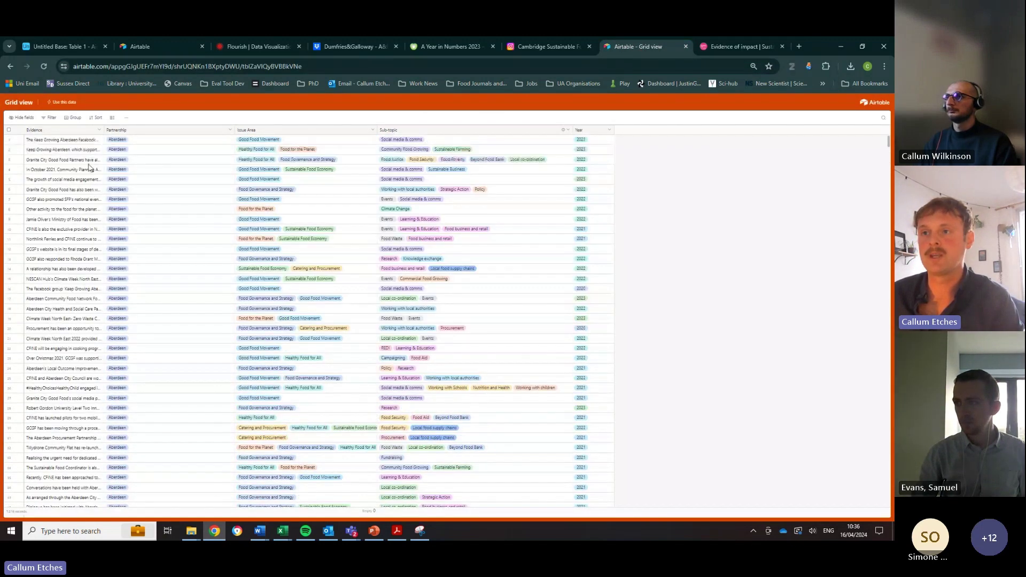
drag(78, 141, 97, 350)
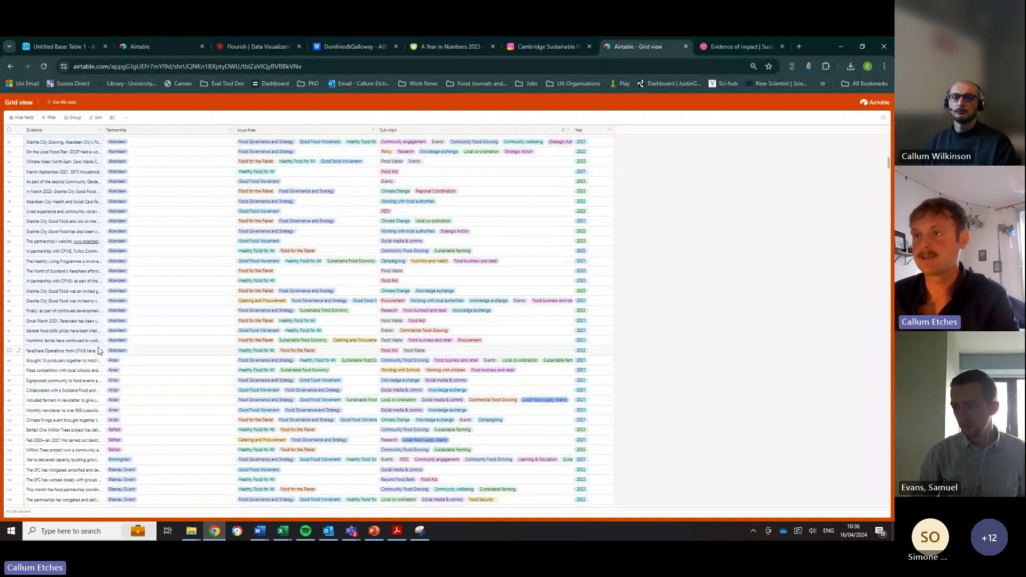
- Close the Airtable pricing plans page and show the Grid view of the Untitled Base table
click(203, 41)
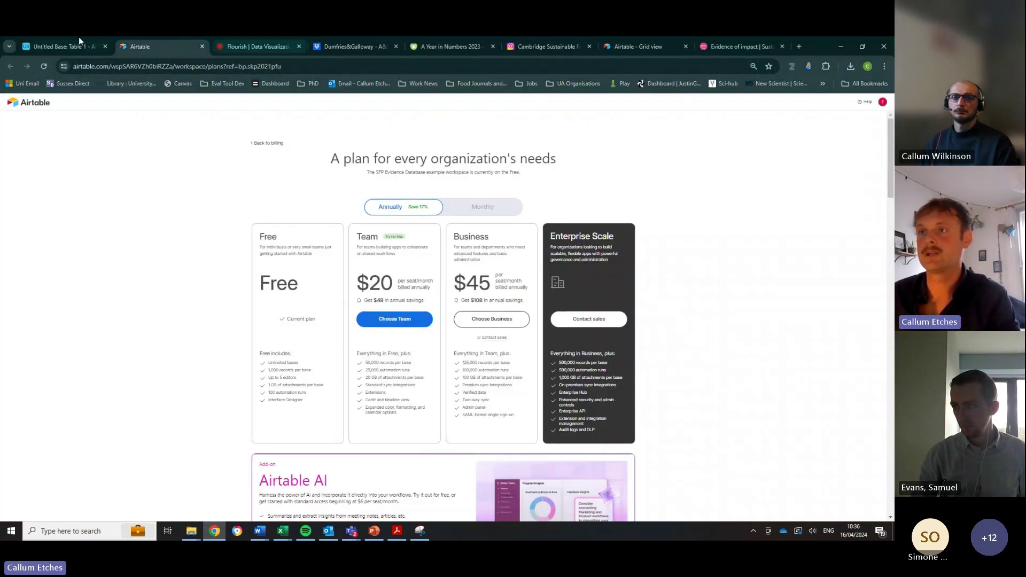
click(202, 46)
click(61, 45)
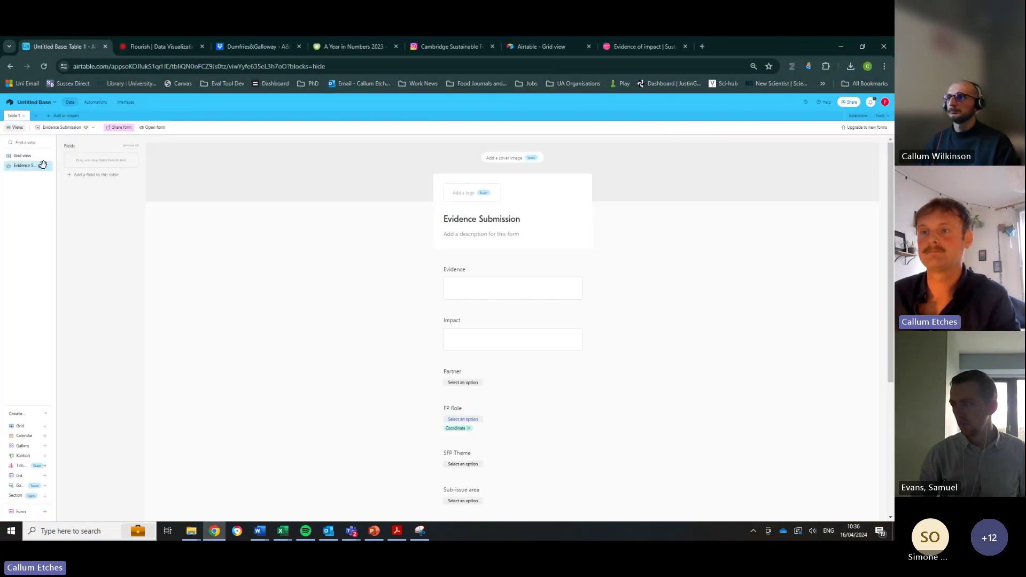
click(33, 156)
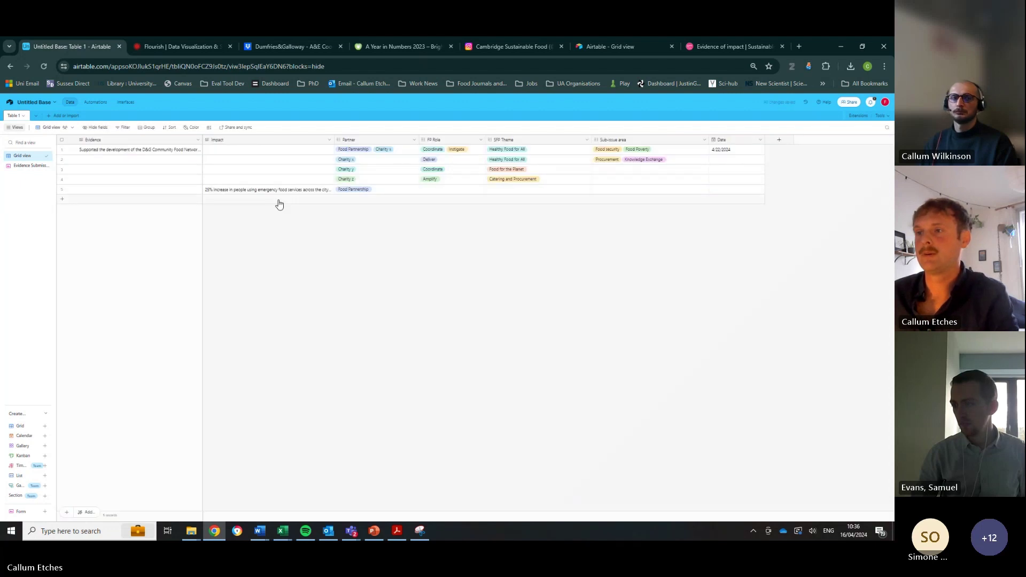
- Clear the contents of all five sample records in Table 1, from Evidence through Date
drag(131, 152, 748, 187)
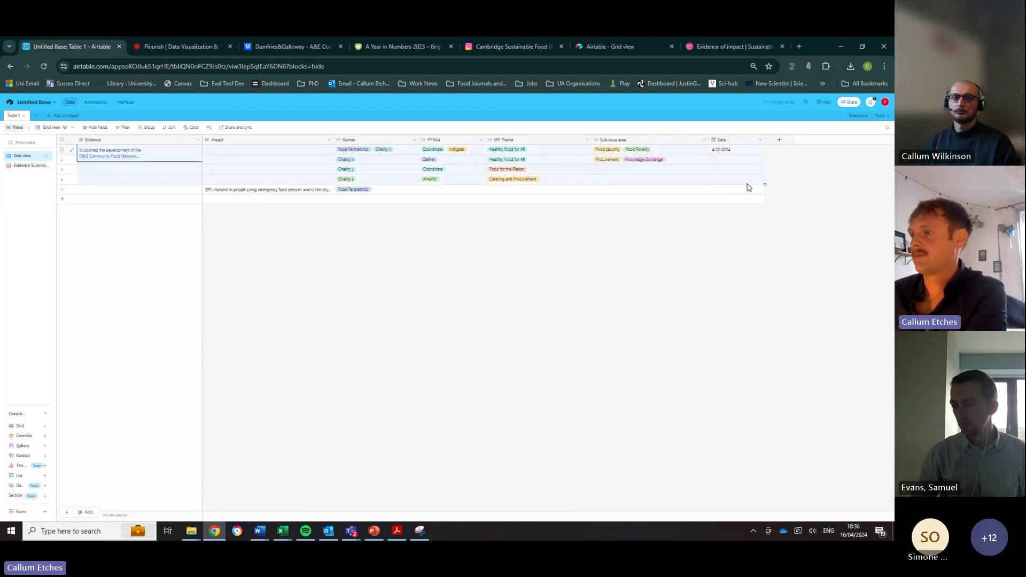
key(Delete)
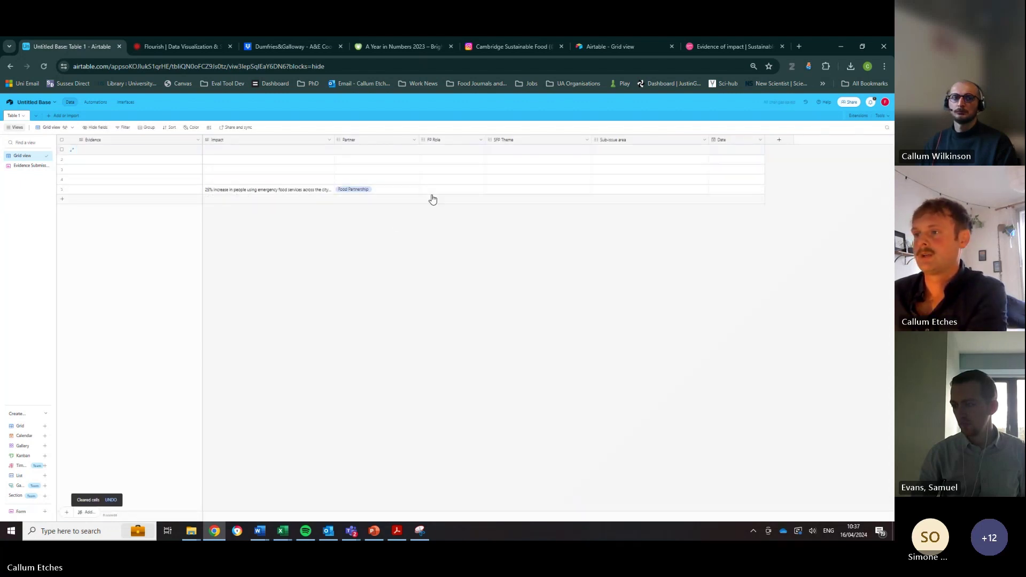
drag(374, 190, 298, 190)
key(Delete)
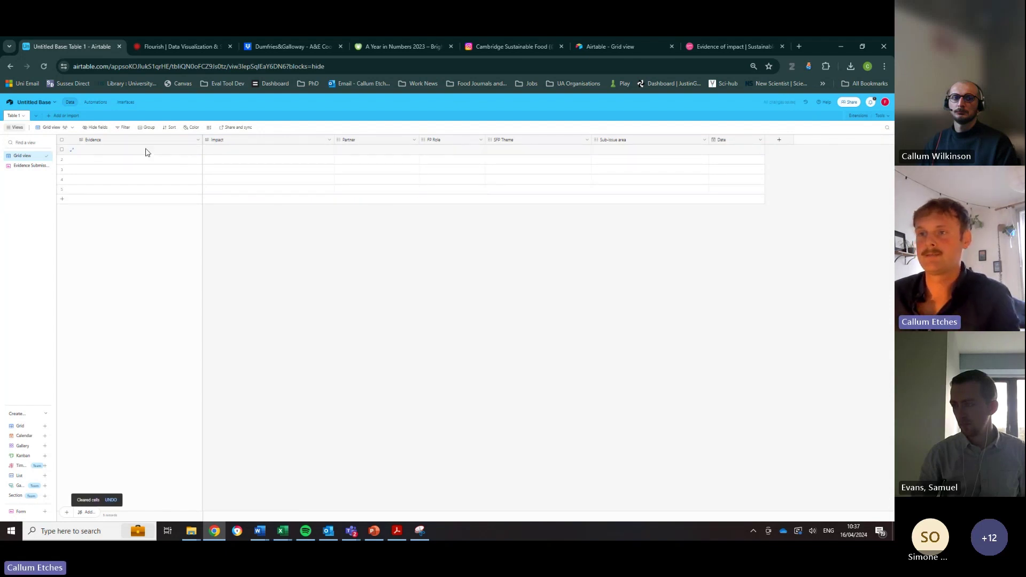
- Paste the copied Aberdeen evidence into the Evidence column from the first record, expanding the table to fit all cells
click(145, 152)
key(ctrl+v)
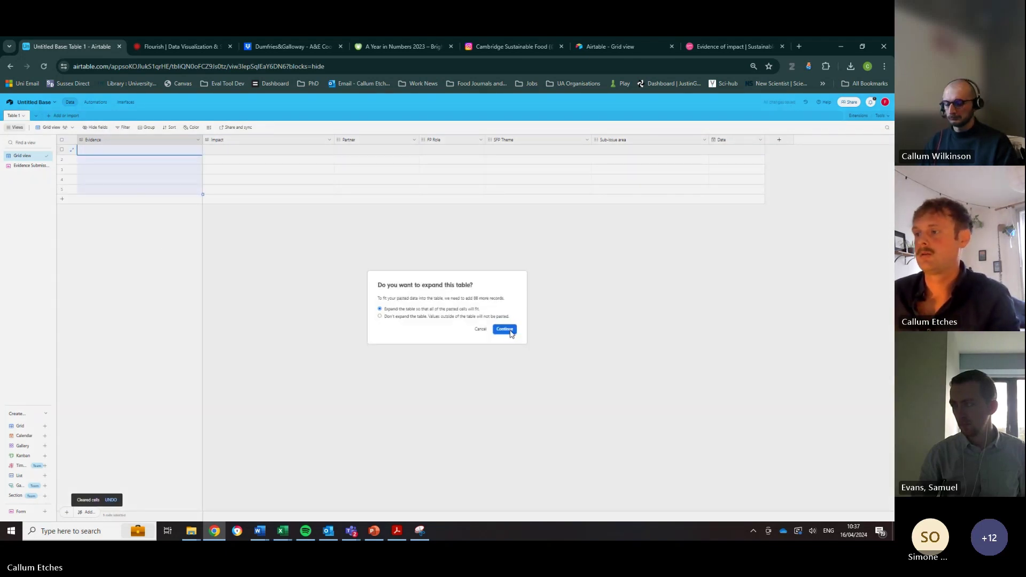
click(505, 329)
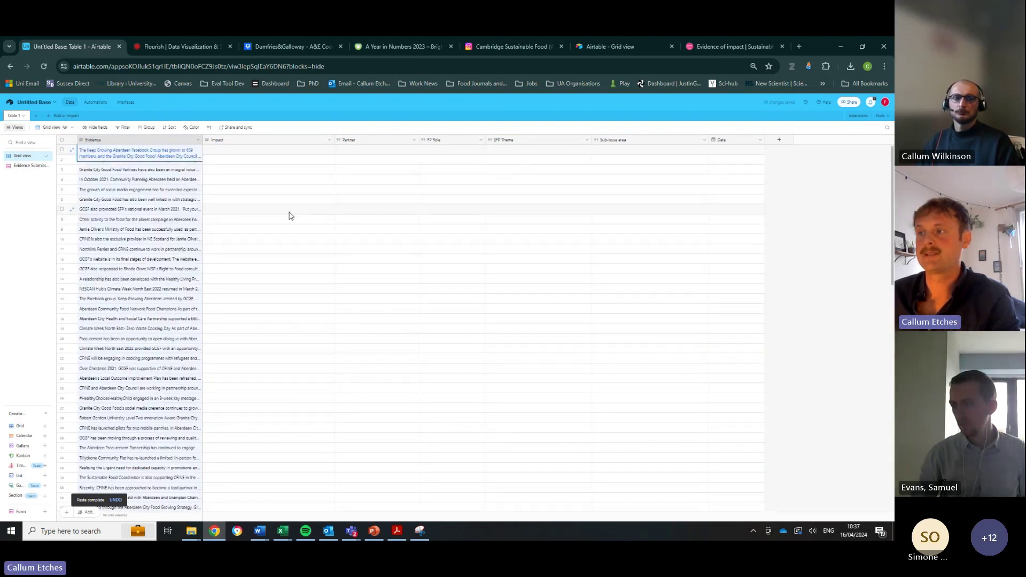
- Set the first record's Partner to Food Partnership and fill that value down through the last record
click(368, 153)
click(339, 152)
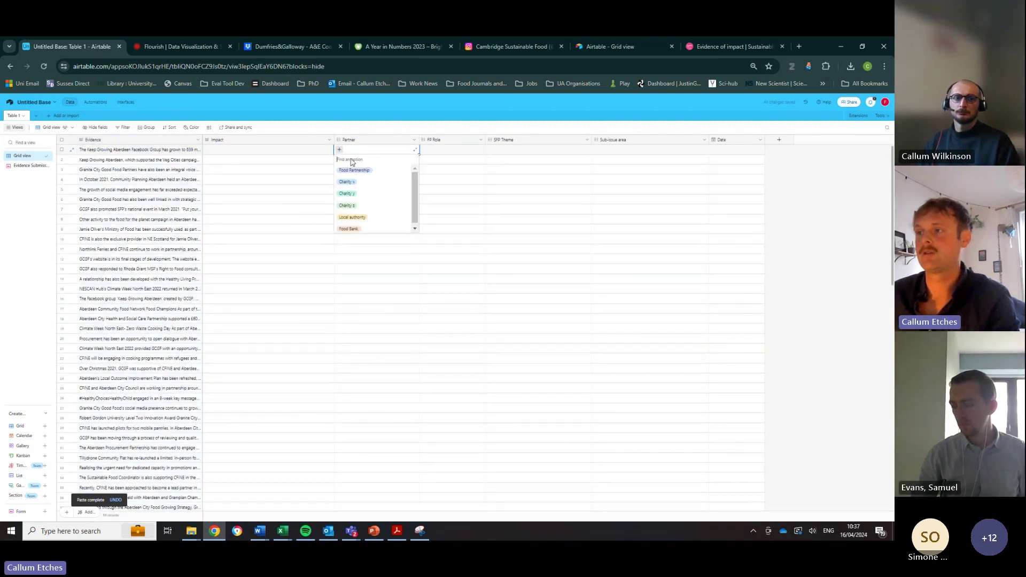
click(367, 170)
click(403, 152)
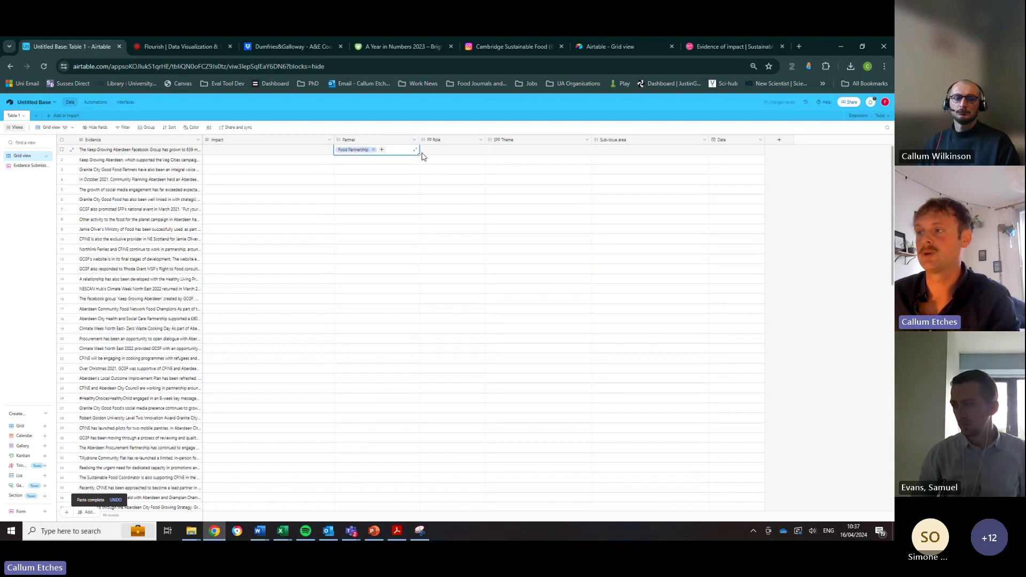
drag(419, 155, 388, 484)
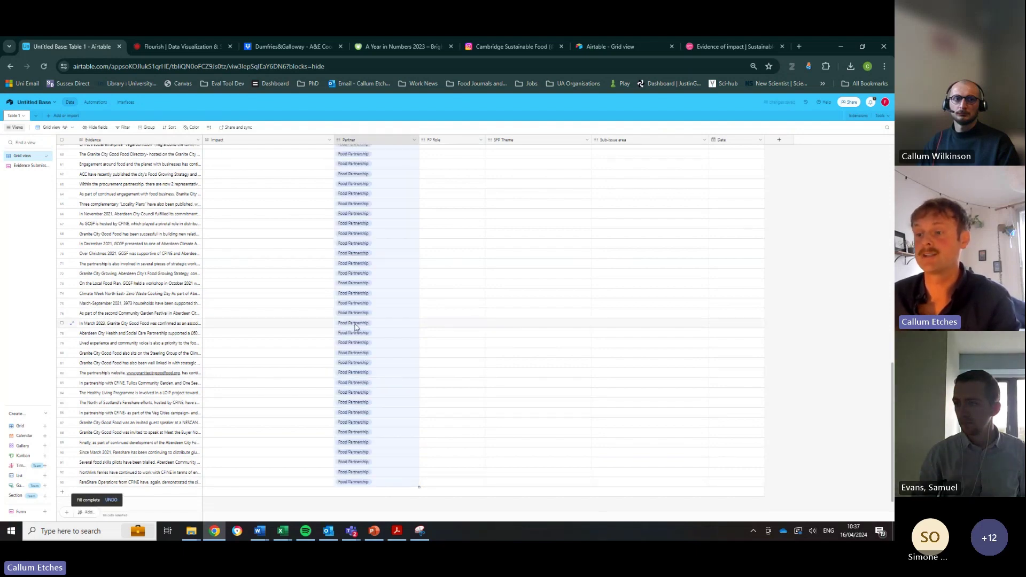
scroll(320, 326, up, 10)
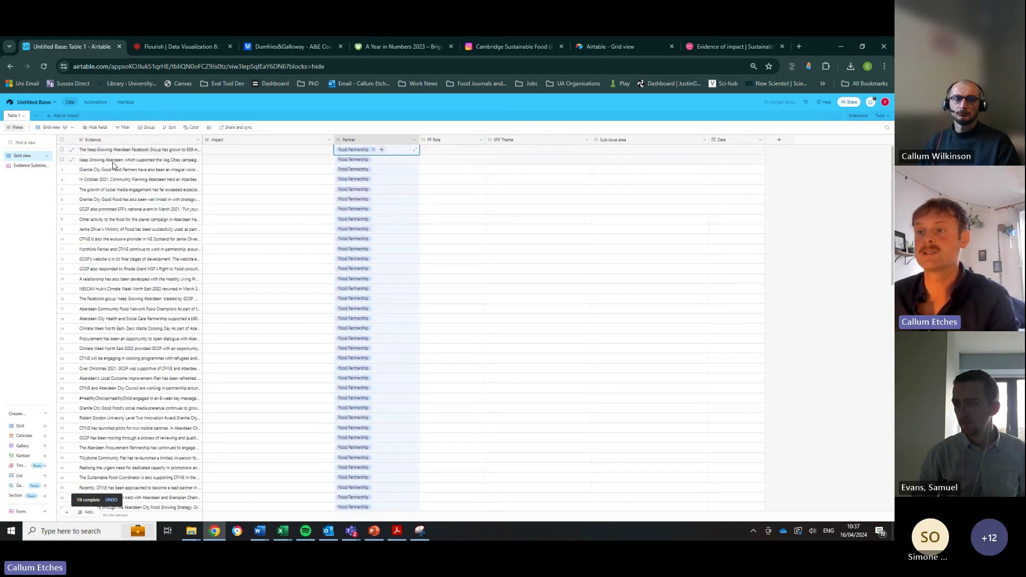
- Show the available FP Role options for the first record without choosing one
click(463, 240)
click(481, 152)
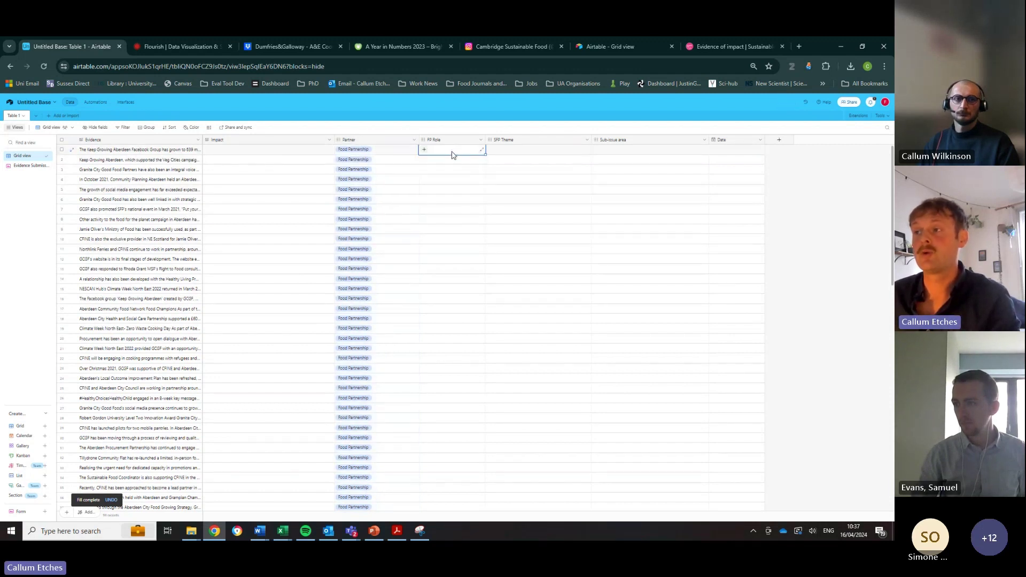
click(424, 149)
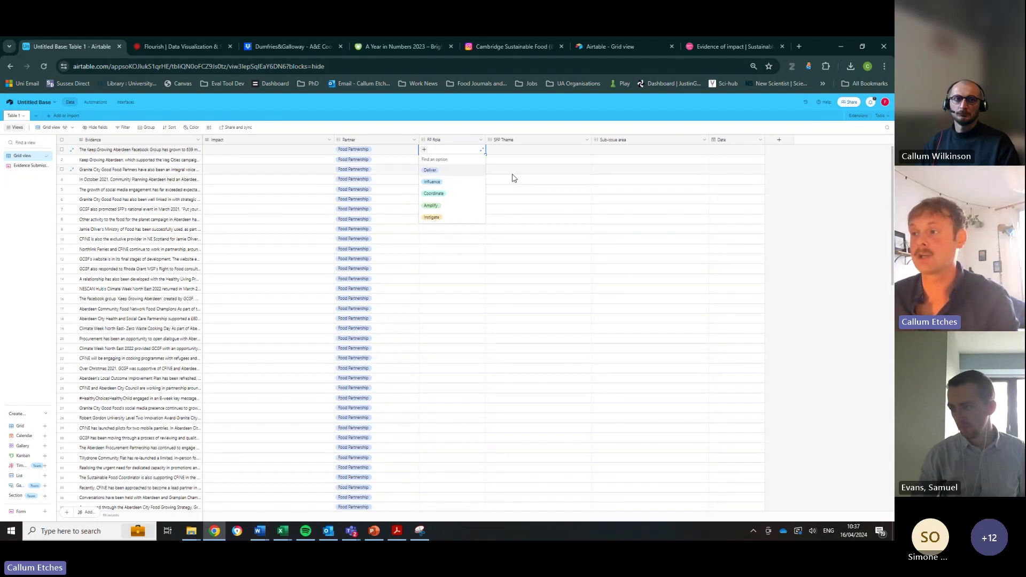
click(533, 181)
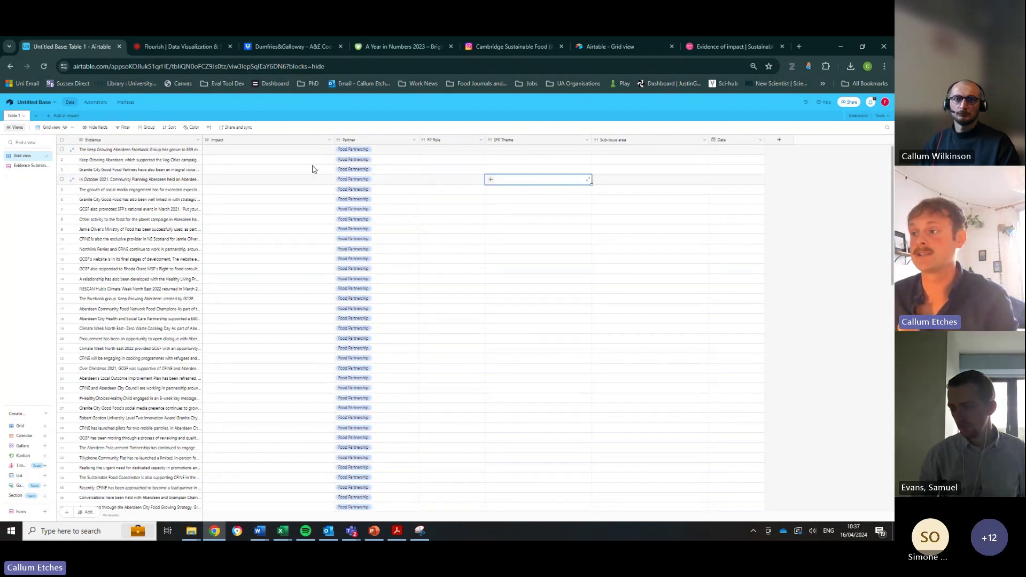
- Copy the Issue Area cells of all Aberdeen records from the shared grid and paste them into SFP Theme from the first record
click(453, 151)
key(Right)
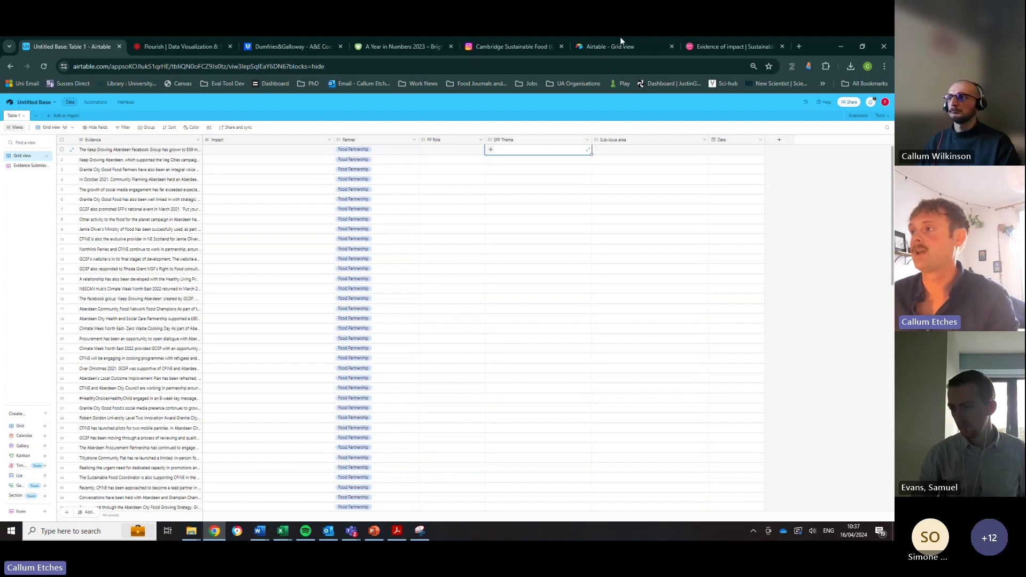
click(589, 45)
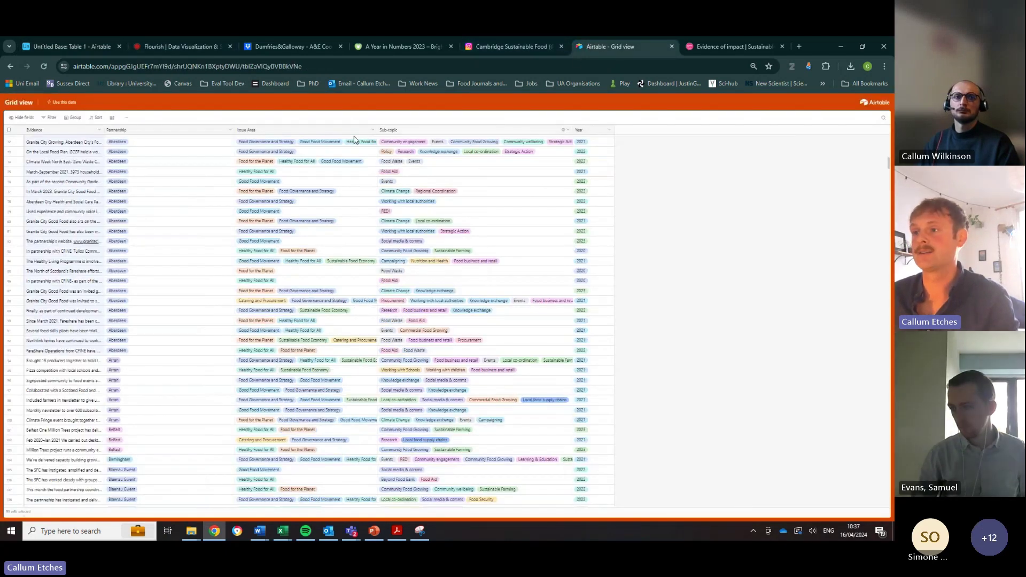
scroll(325, 202, up, 15)
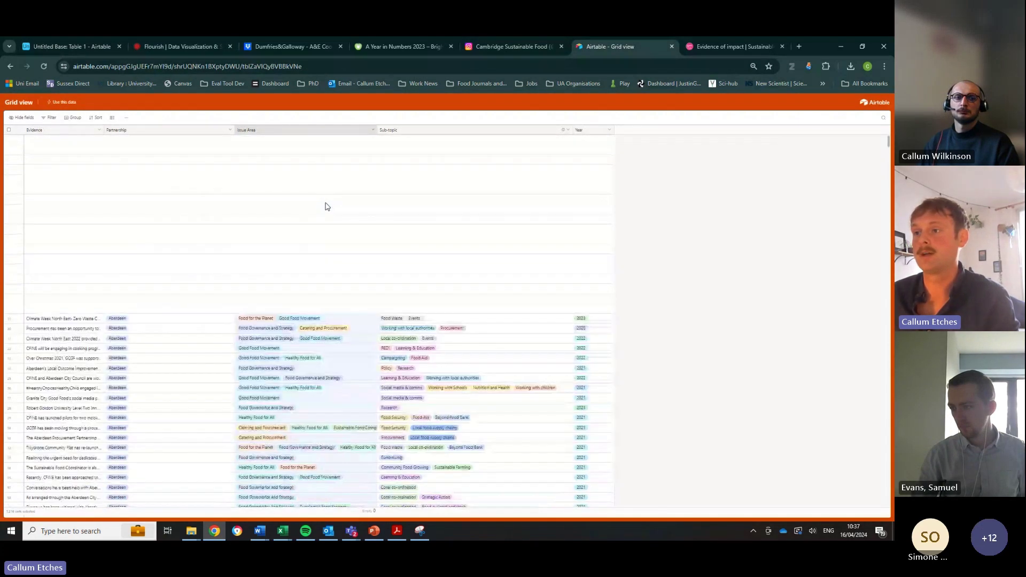
click(299, 140)
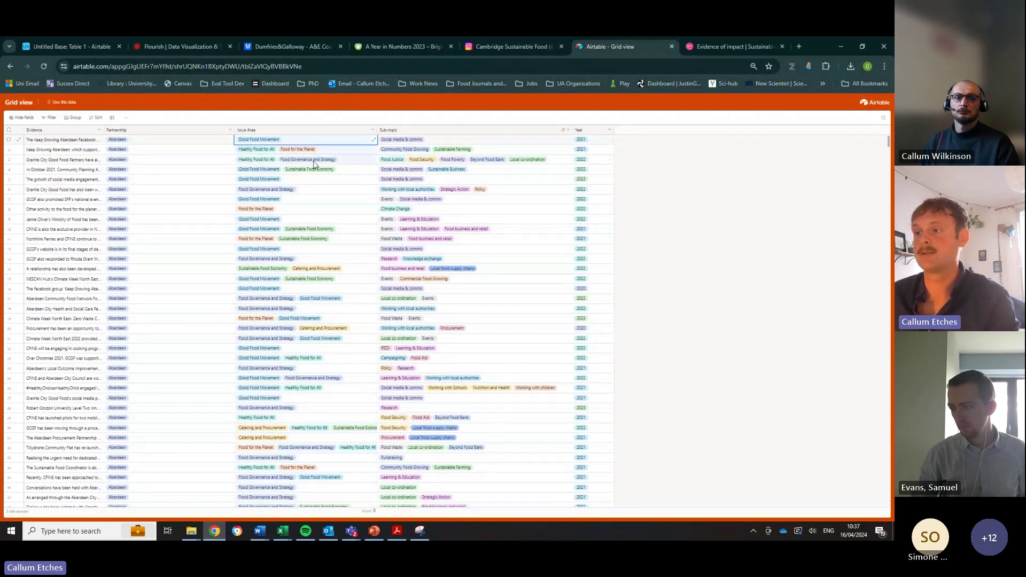
shift+click(283, 496)
scroll(283, 495, down, 5)
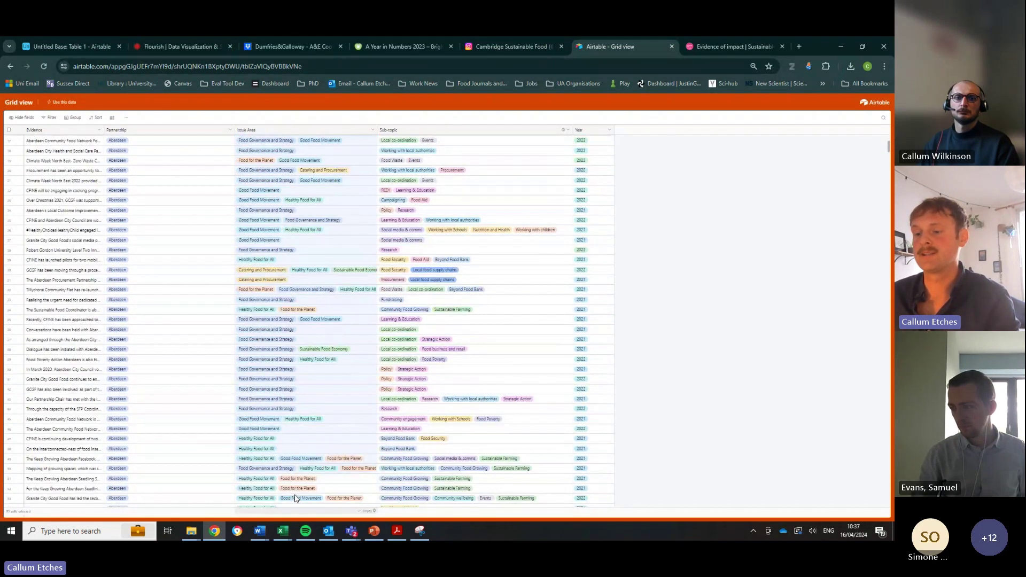
scroll(297, 483, down, 6)
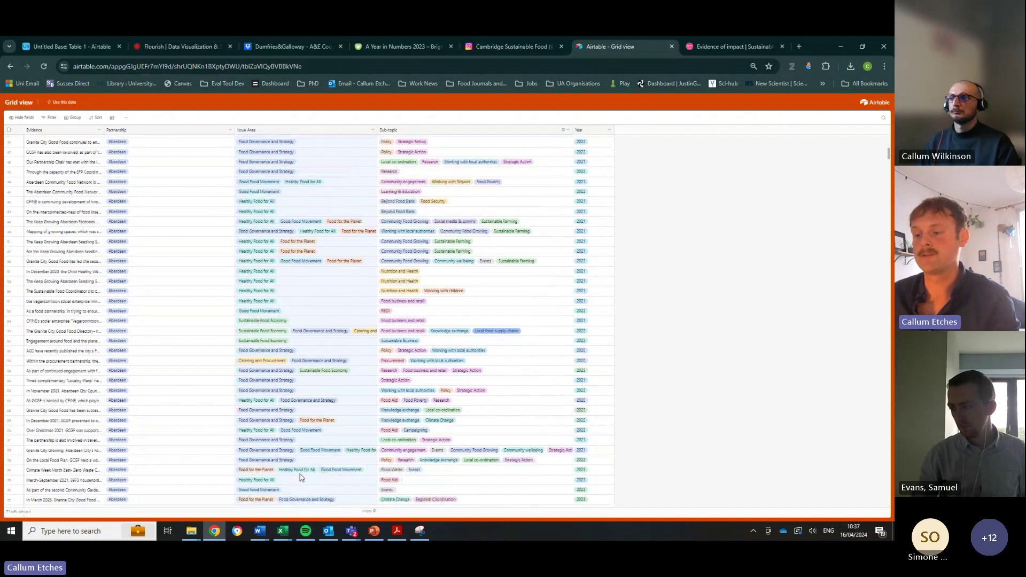
scroll(303, 497, down, 2)
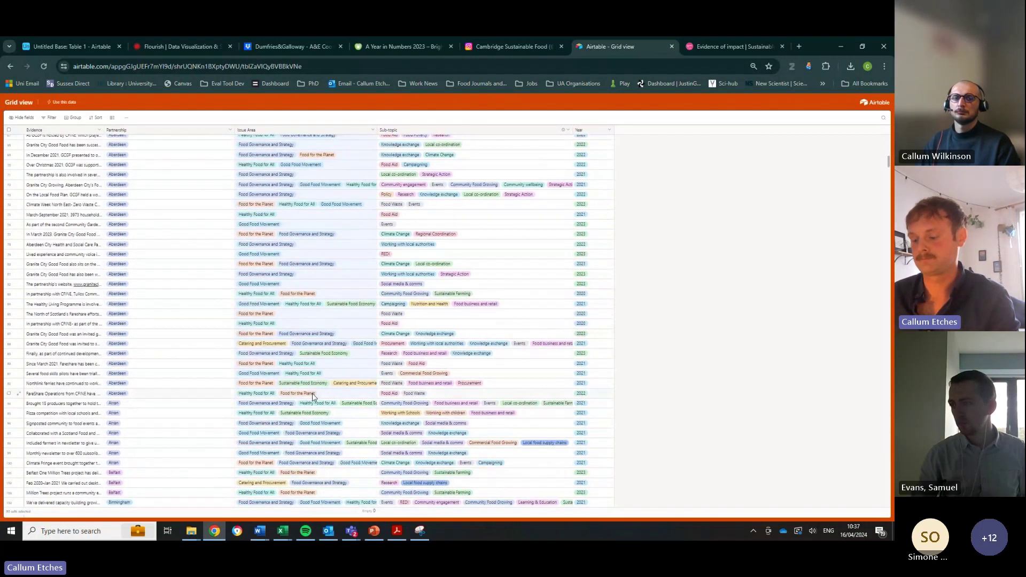
key(ctrl+c)
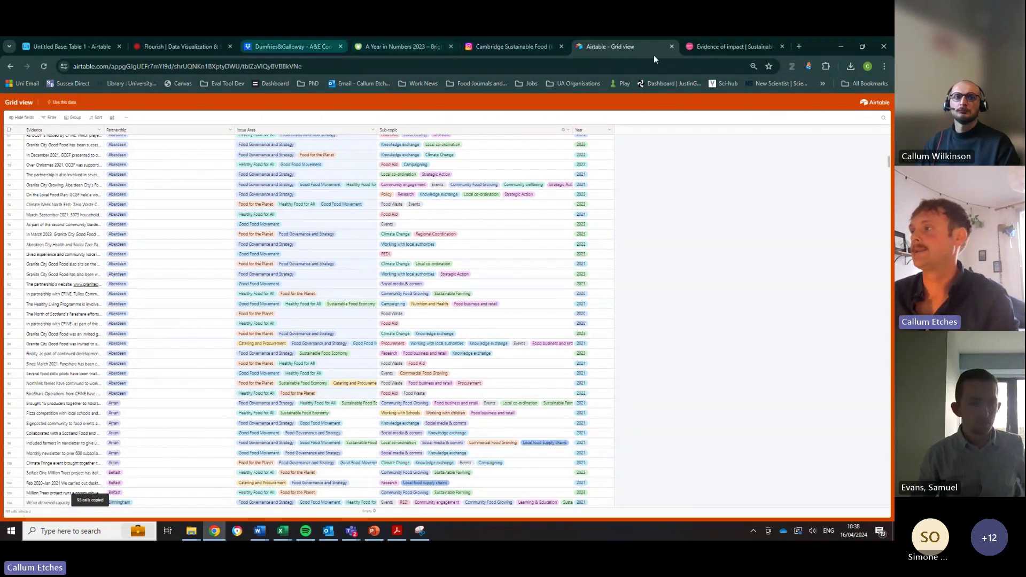
click(98, 50)
key(ctrl+v)
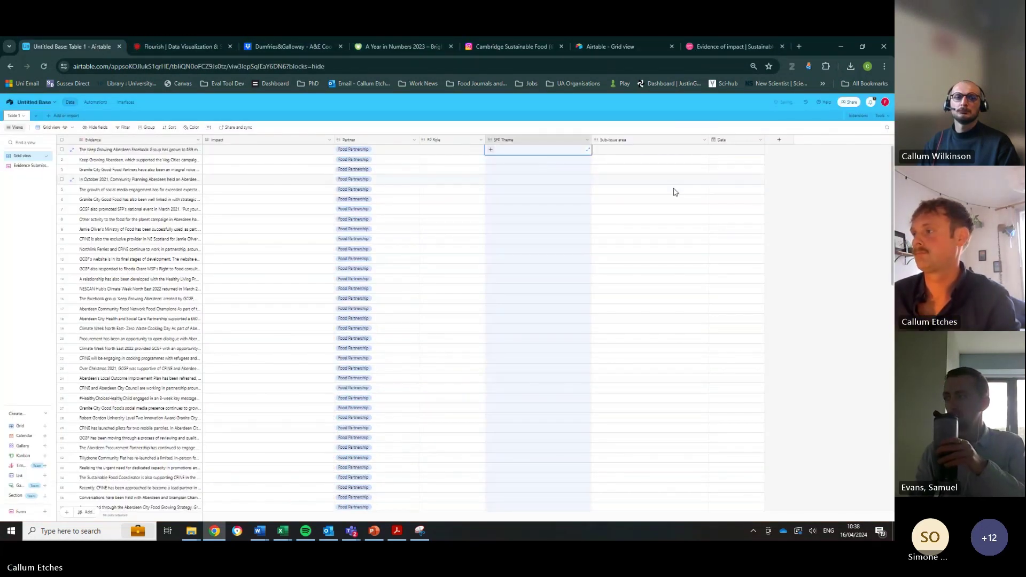
- Copy the Sub-topic cells of all Aberdeen records from the shared grid and paste them into Sub-issue area from the first record
click(643, 149)
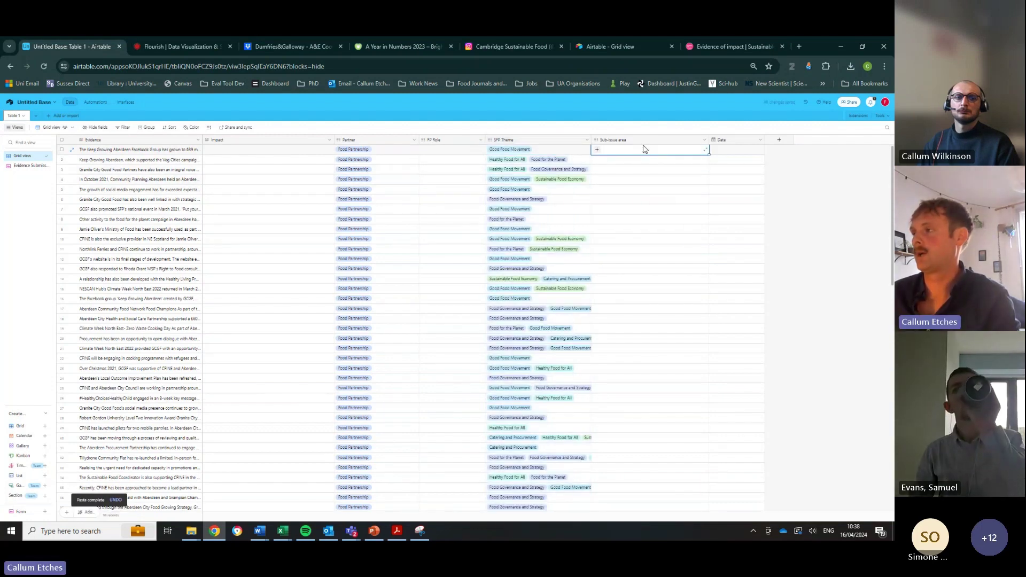
click(618, 50)
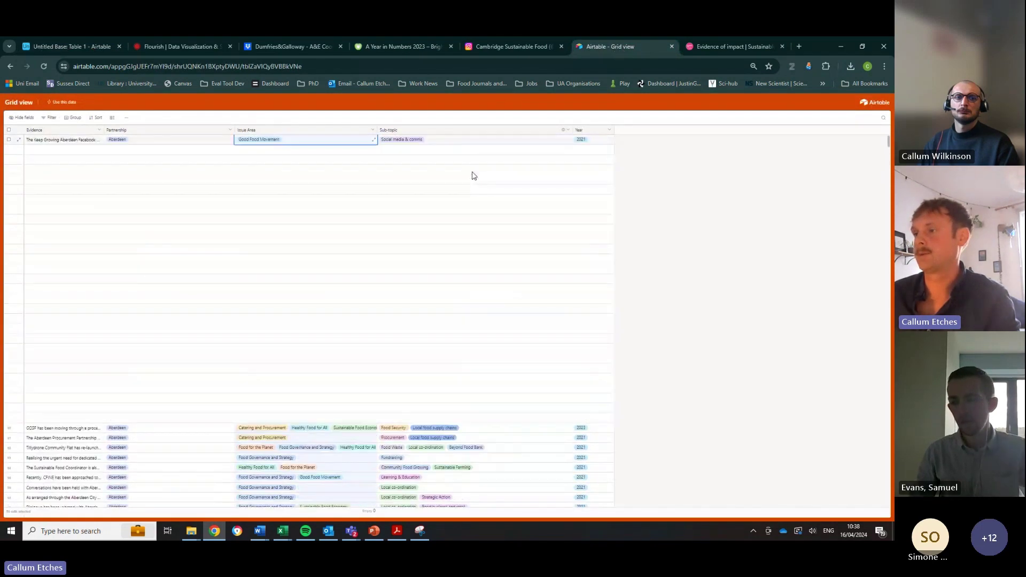
key(Right)
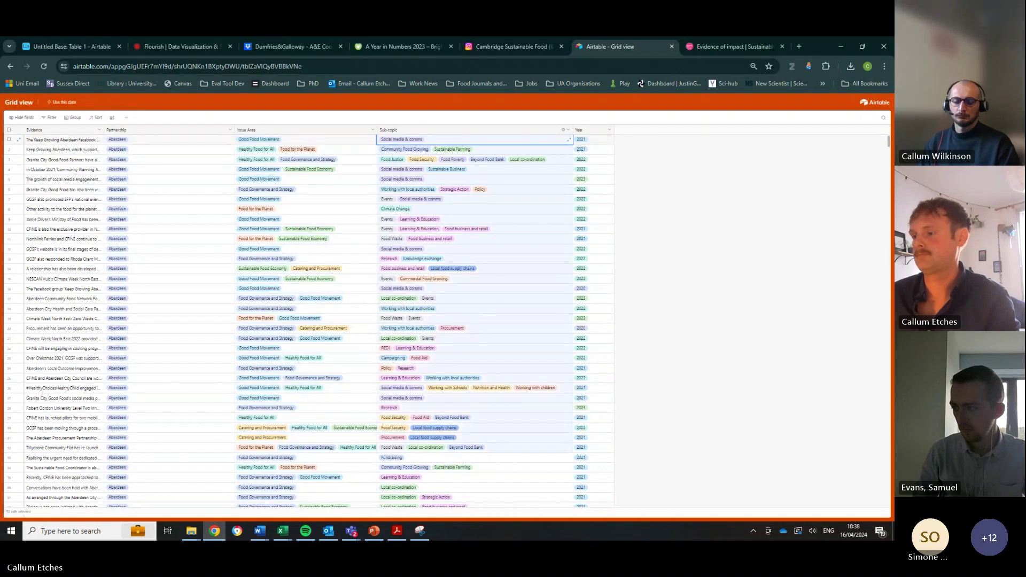
drag(474, 140, 450, 534)
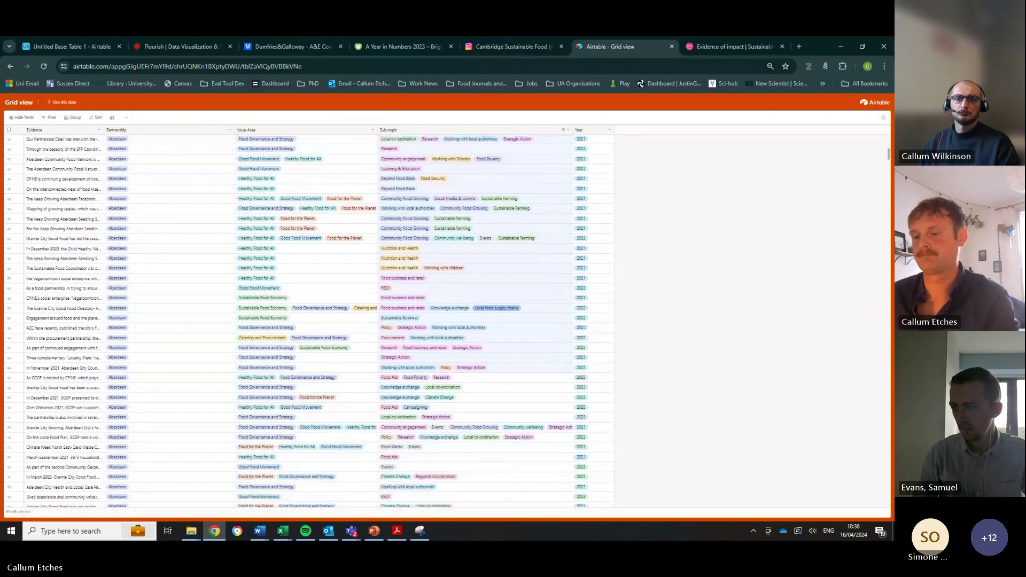
scroll(310, 321, down, 5)
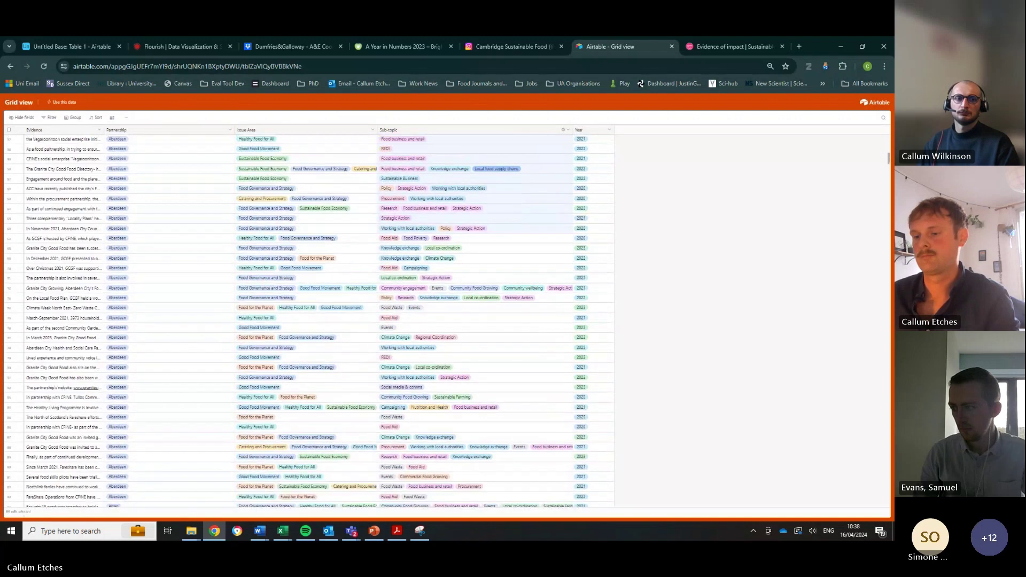
scroll(455, 408, down, 3)
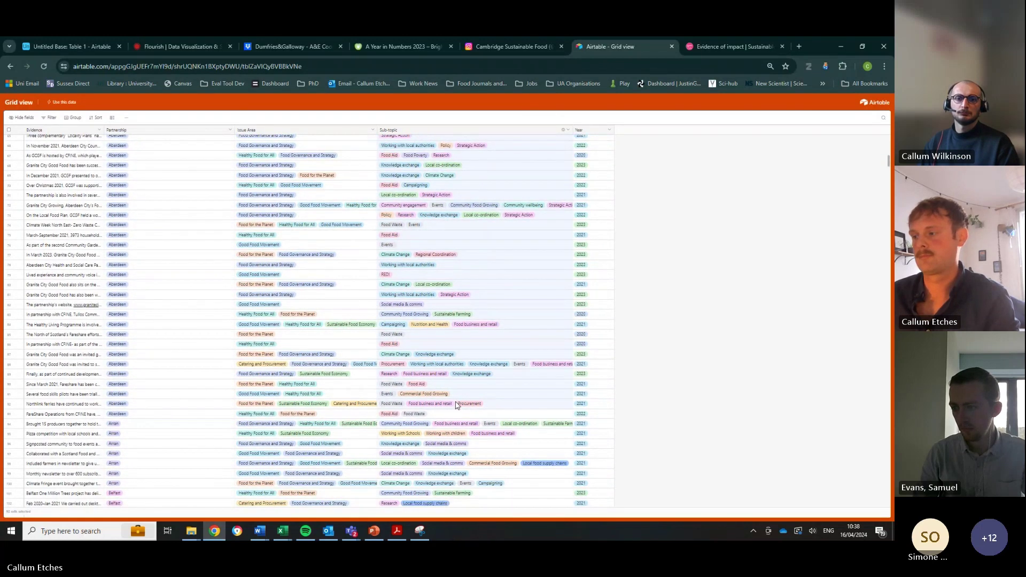
key(ctrl+c)
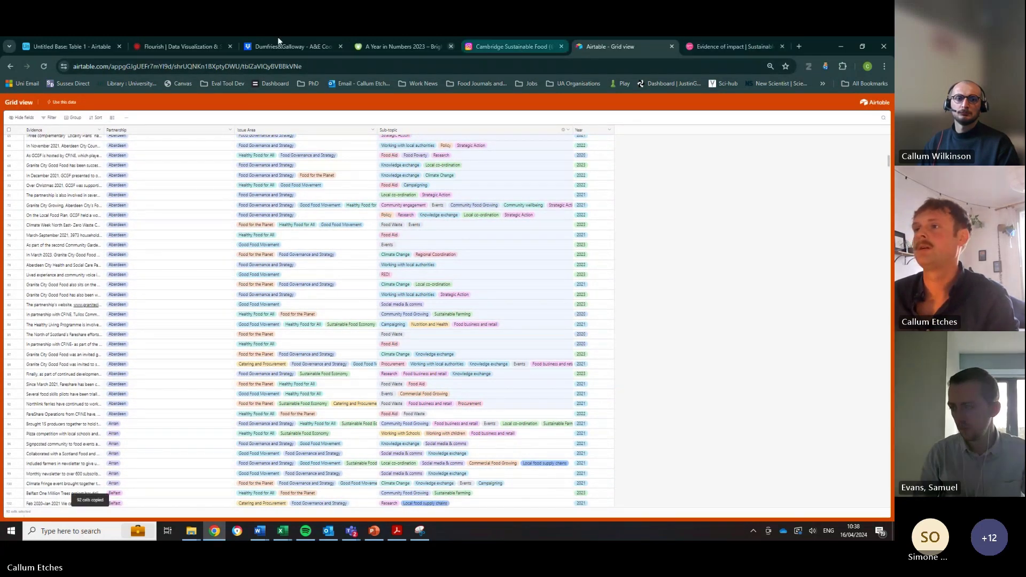
click(76, 44)
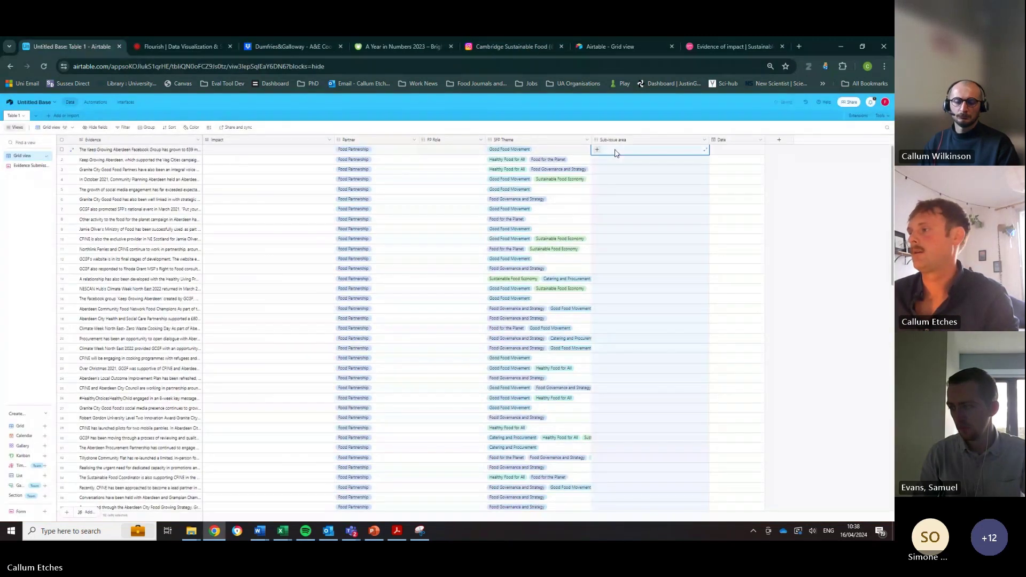
key(ctrl+v)
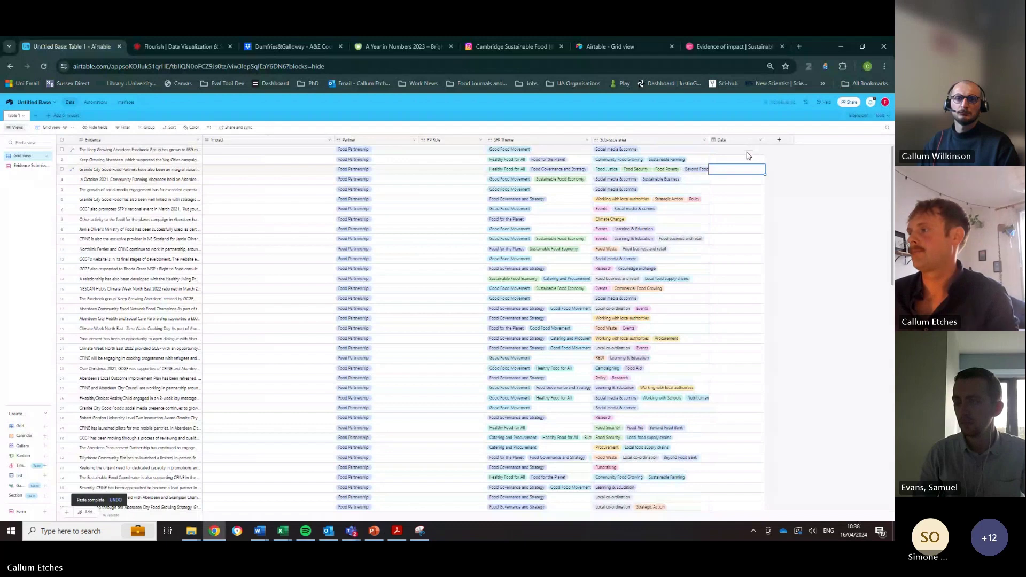
- Look over the populated example records and examine how other partnerships' evidence, such as Cambridge's, is categorised in the shared grid
click(760, 140)
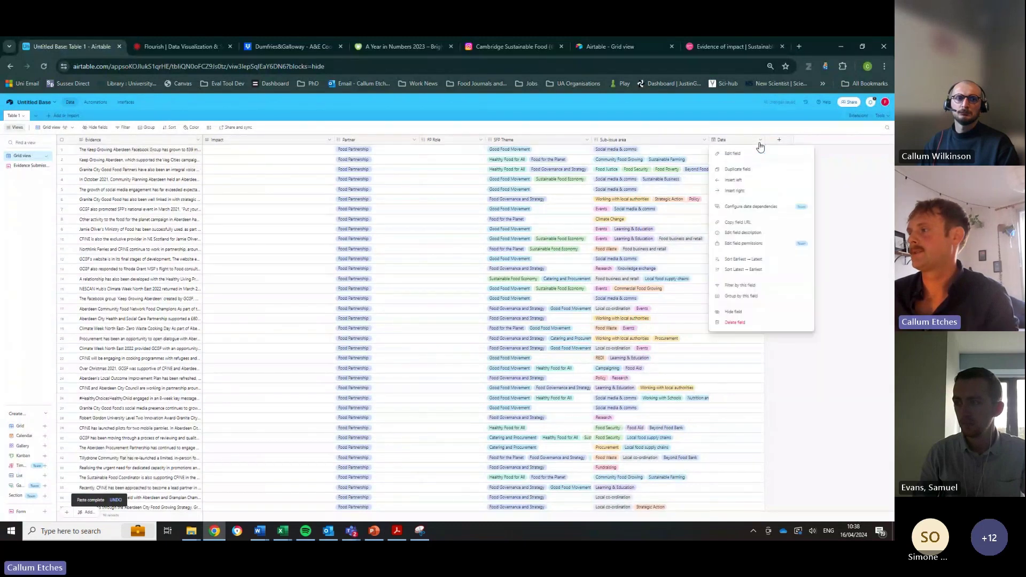
click(857, 187)
scroll(282, 223, down, 3)
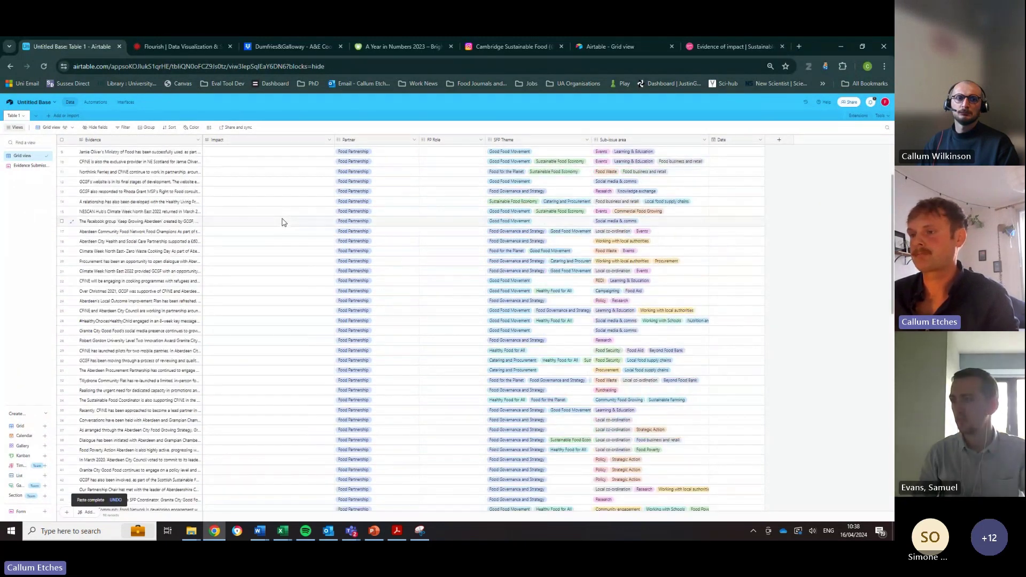
scroll(282, 222, up, 3)
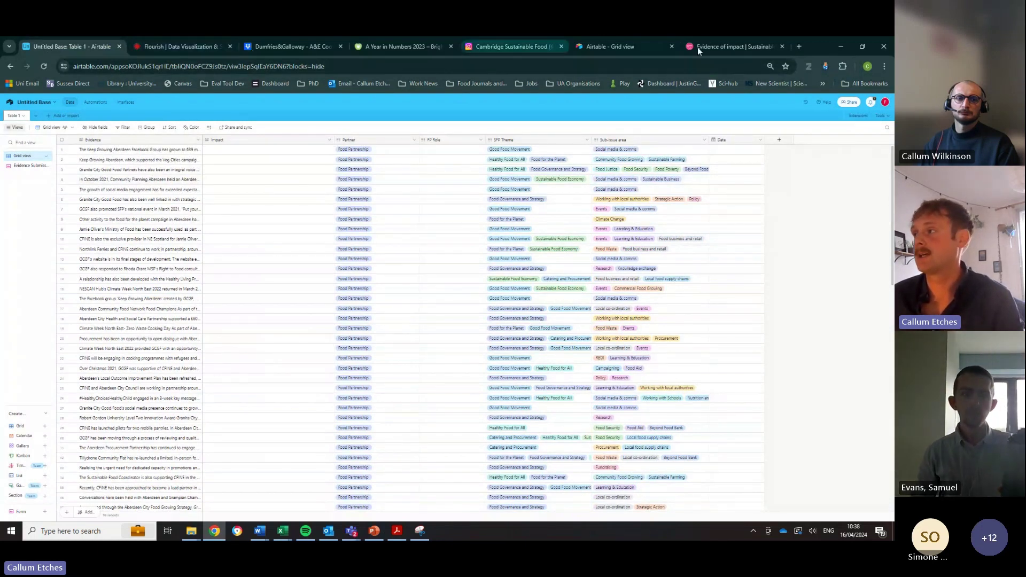
click(642, 46)
scroll(327, 298, down, 5)
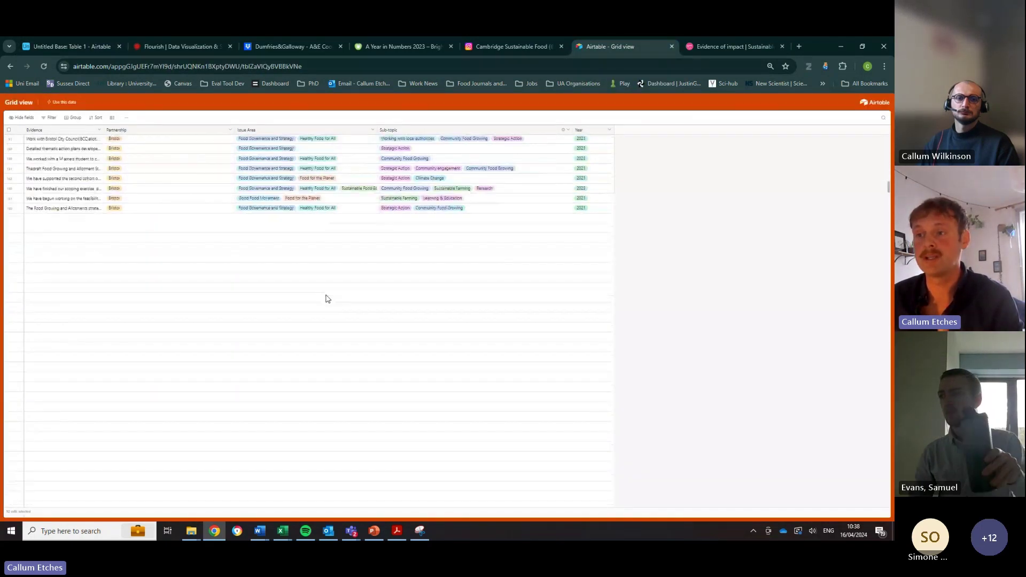
scroll(327, 298, down, 8)
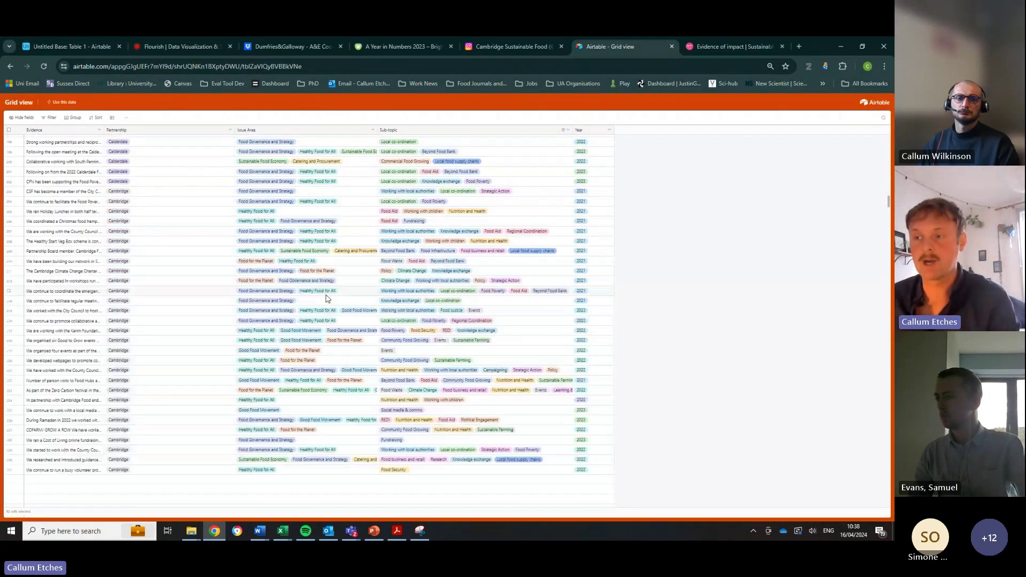
scroll(328, 298, down, 7)
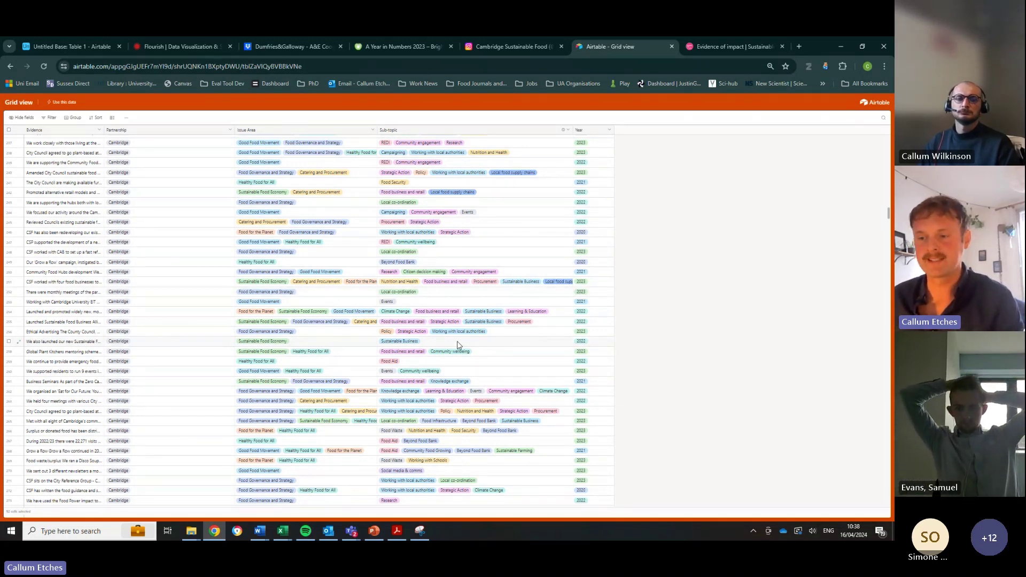
scroll(462, 342, down, 3)
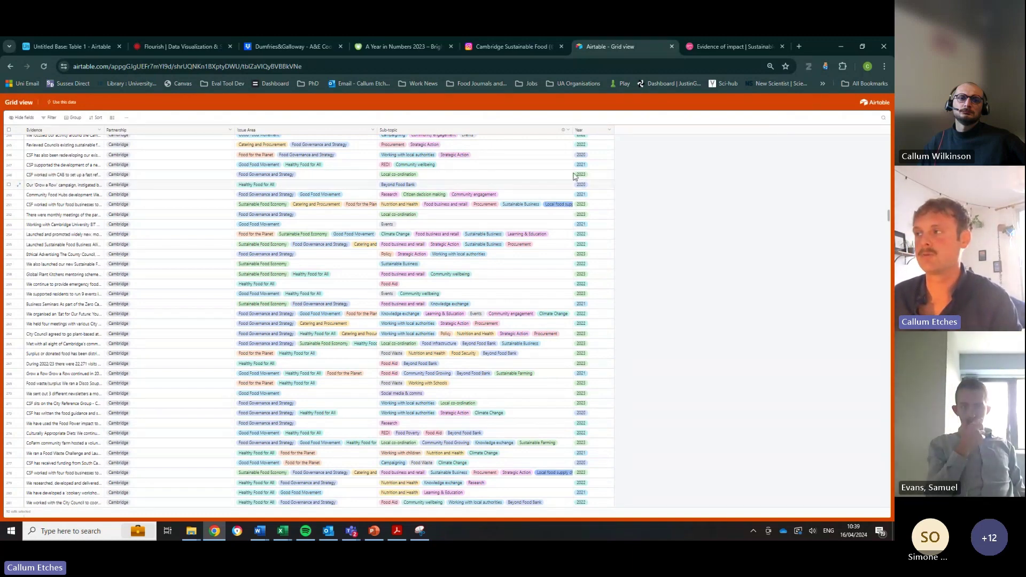
click(69, 48)
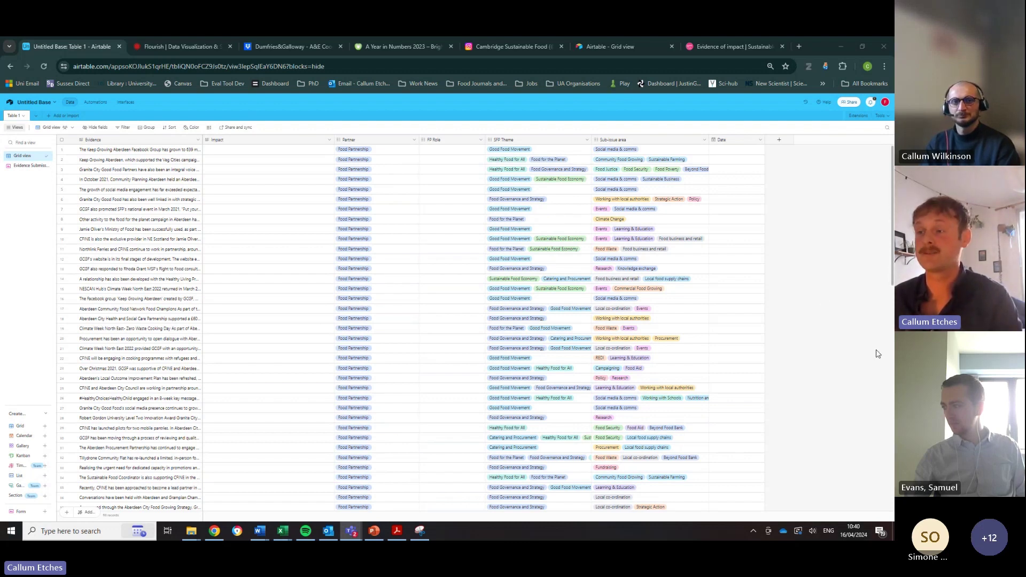
- Switch to Flourish and create a new visualization from the Sunburst starting point of the Hierarchy templates
click(185, 44)
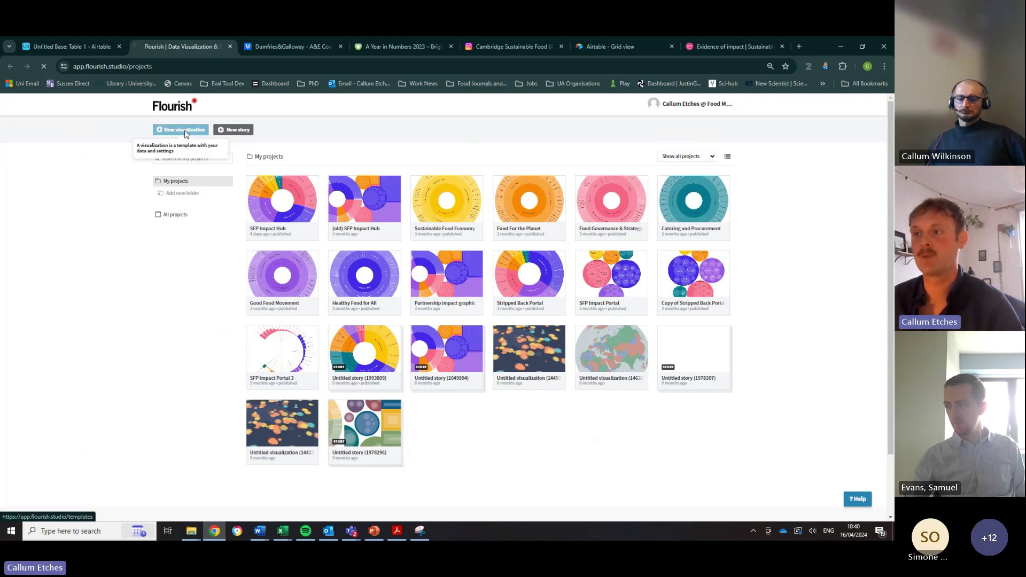
click(183, 130)
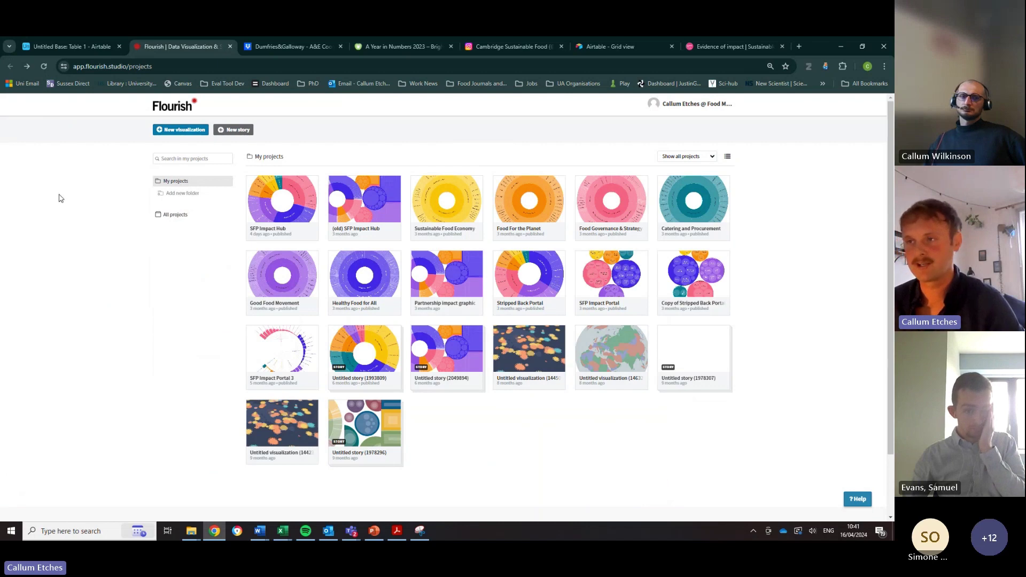
click(185, 130)
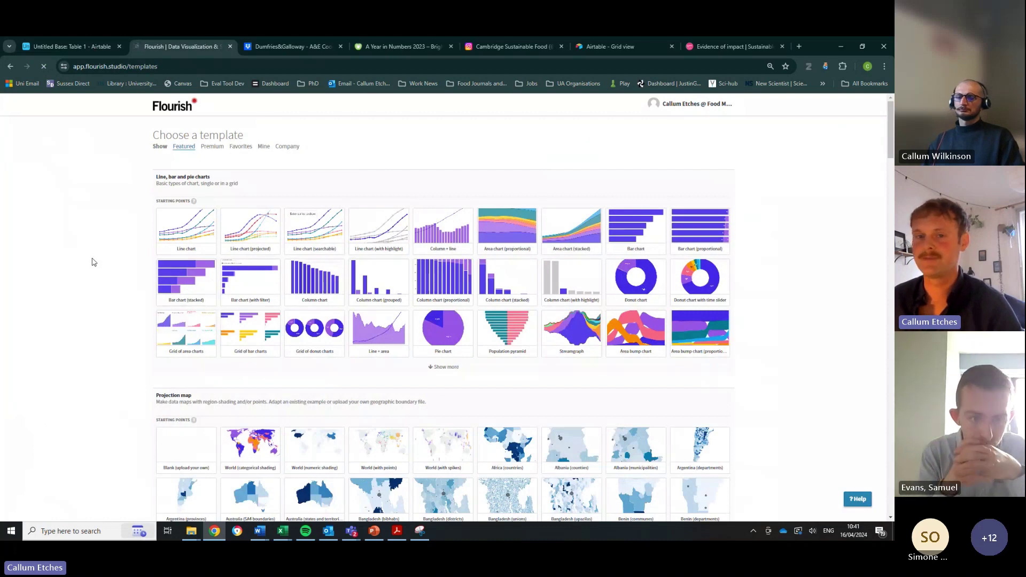
scroll(98, 258, down, 1)
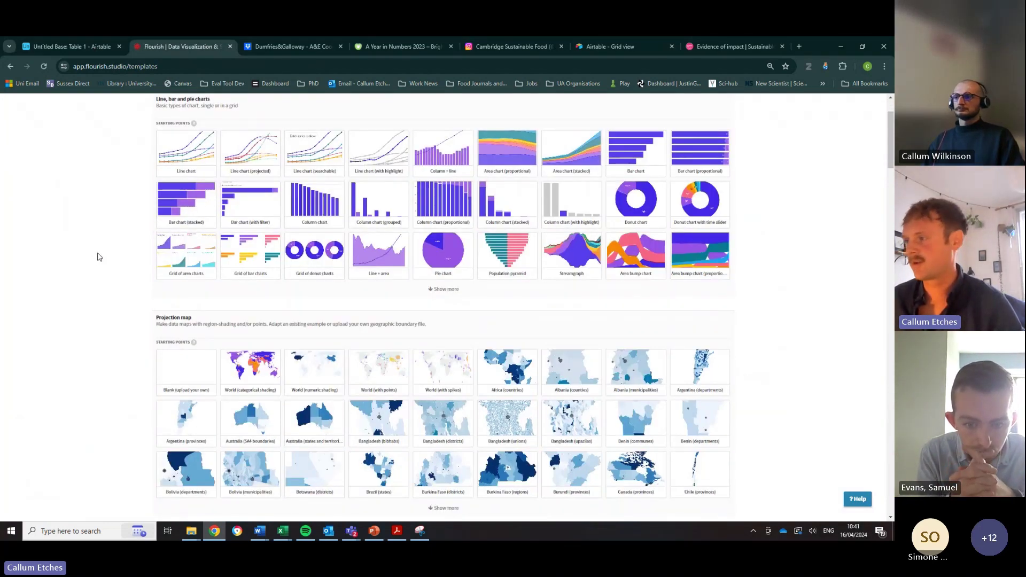
scroll(98, 257, down, 1)
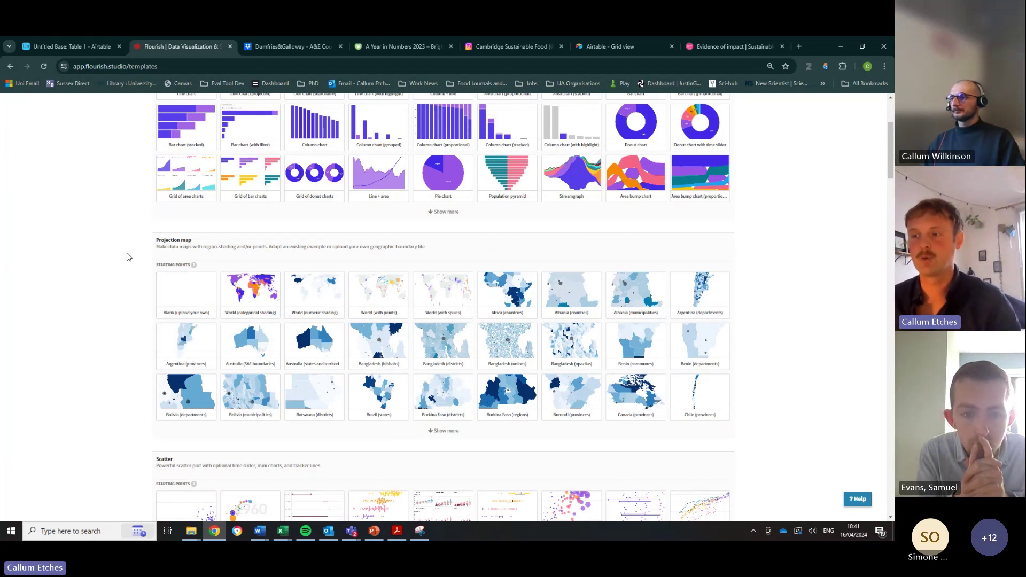
scroll(128, 253, down, 2)
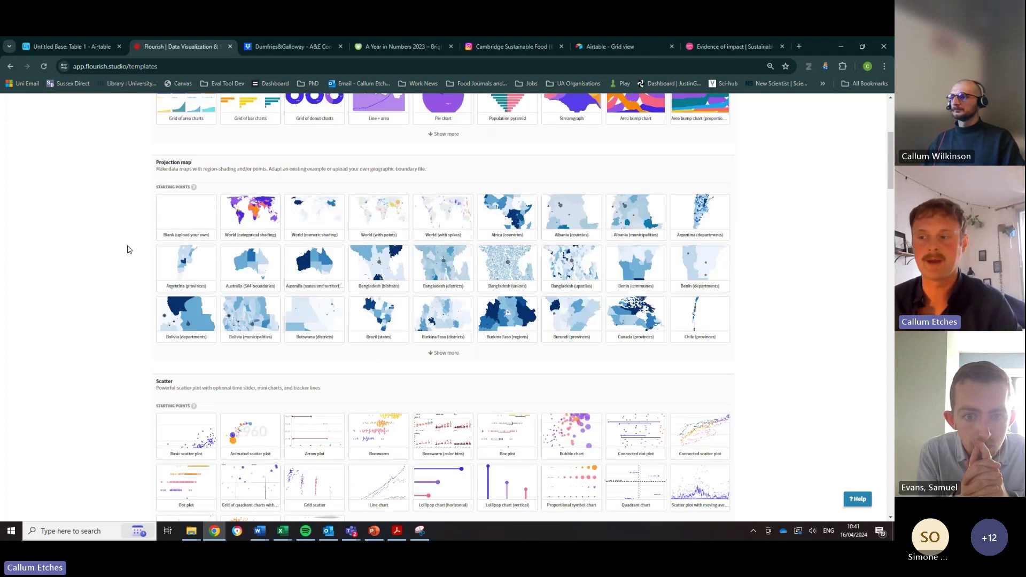
scroll(124, 247, down, 2)
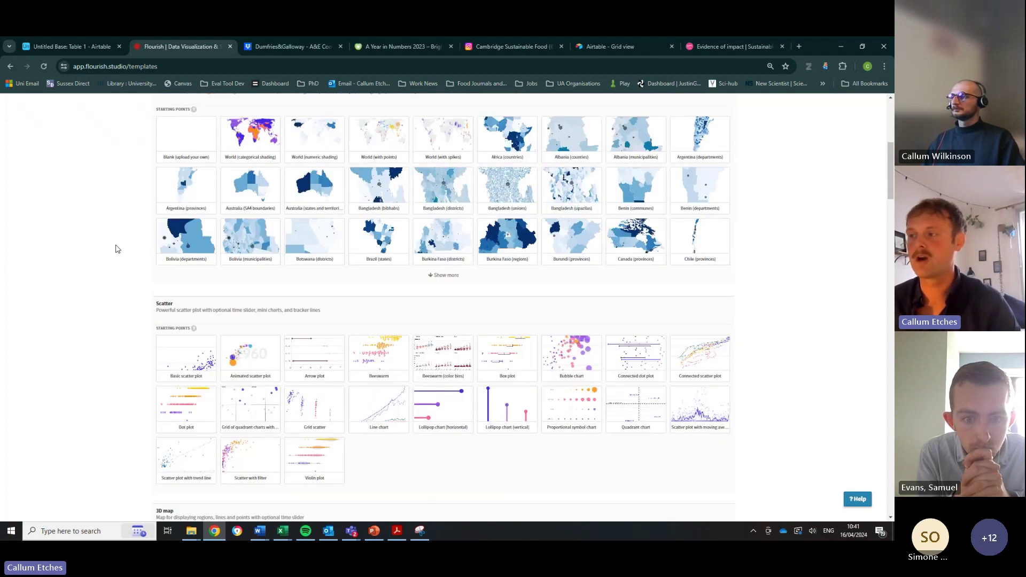
scroll(76, 244, down, 10)
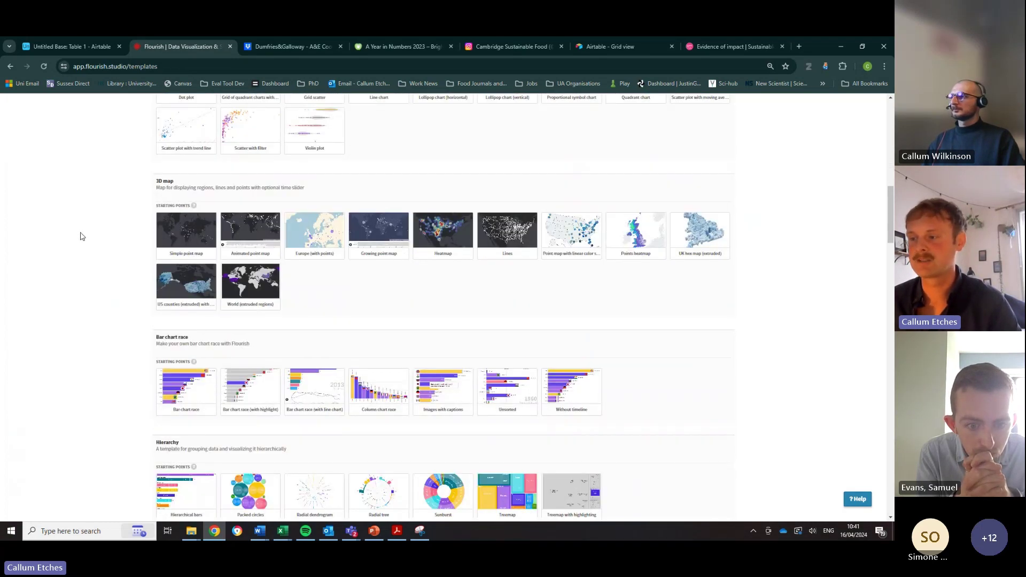
scroll(82, 236, down, 6)
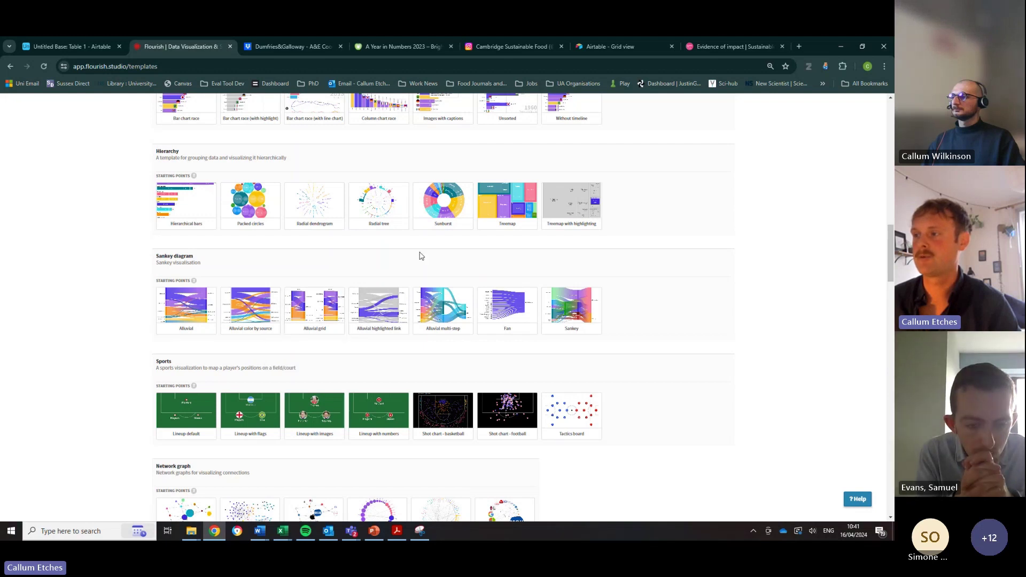
mouse_move(463, 216)
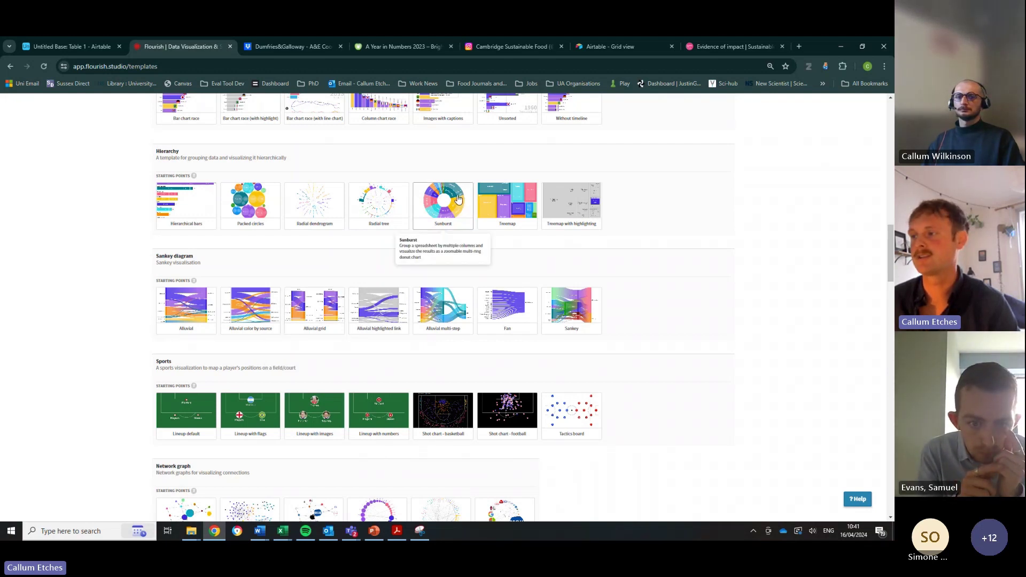
click(458, 198)
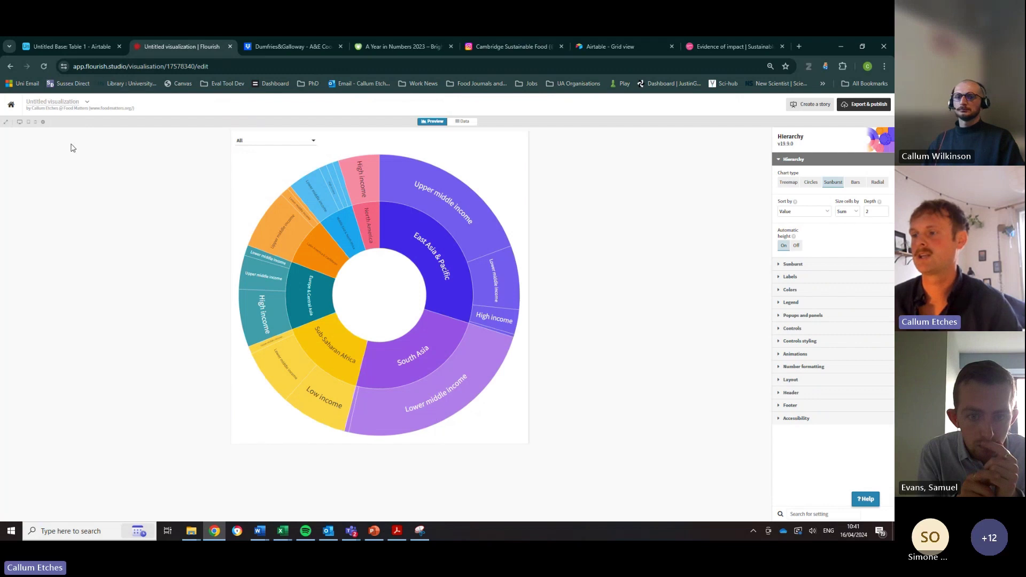
- Rename the new sunburst visualization as SFP Evidence Hub Example
click(36, 101)
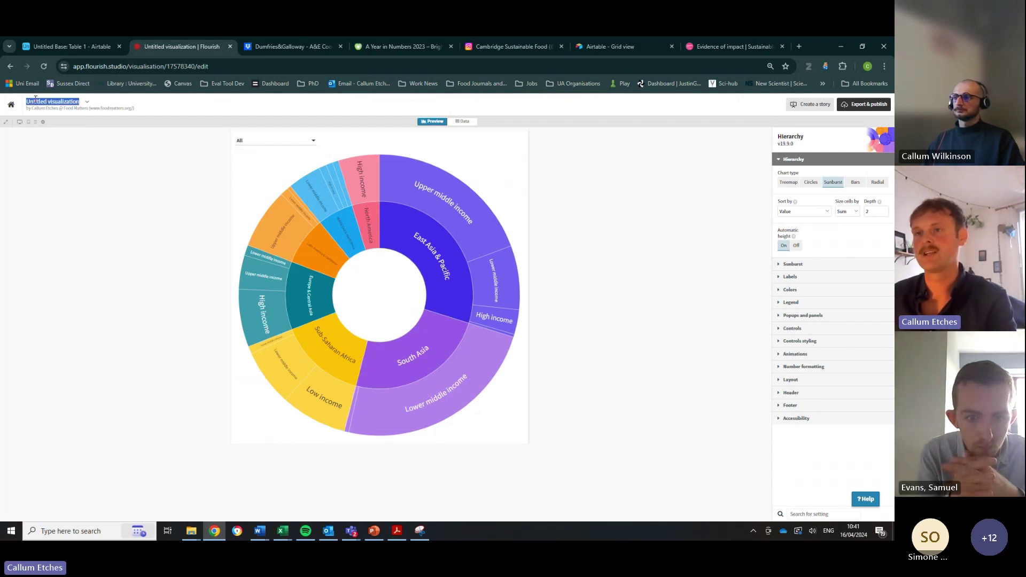
text(A)
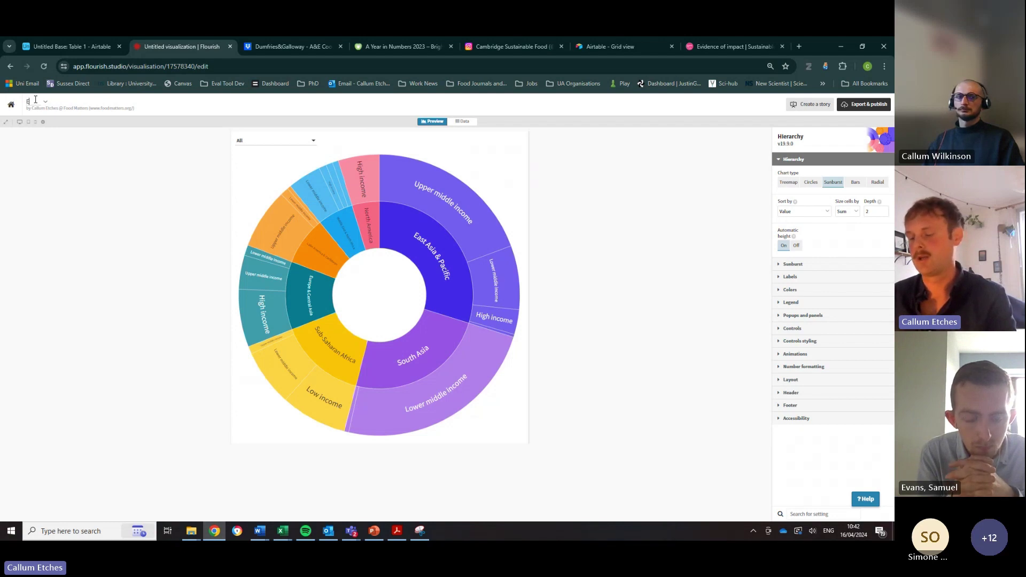
text(FE)
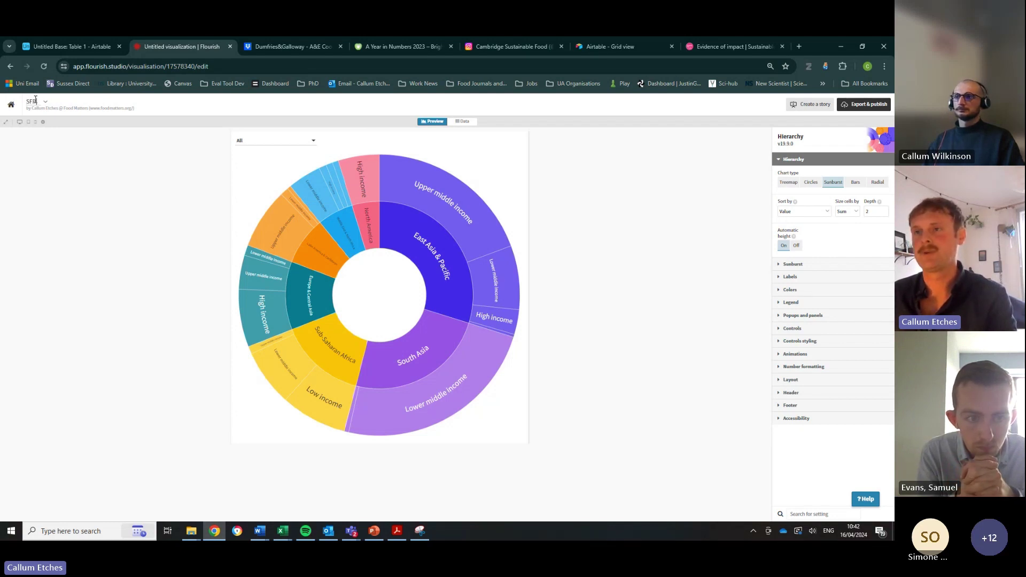
text( Evidence H)
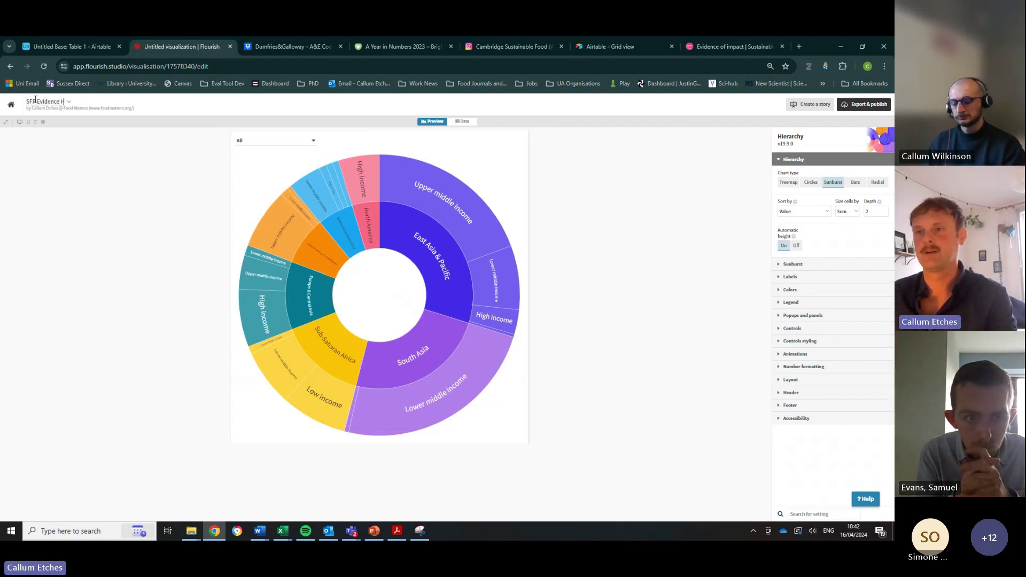
text(U)
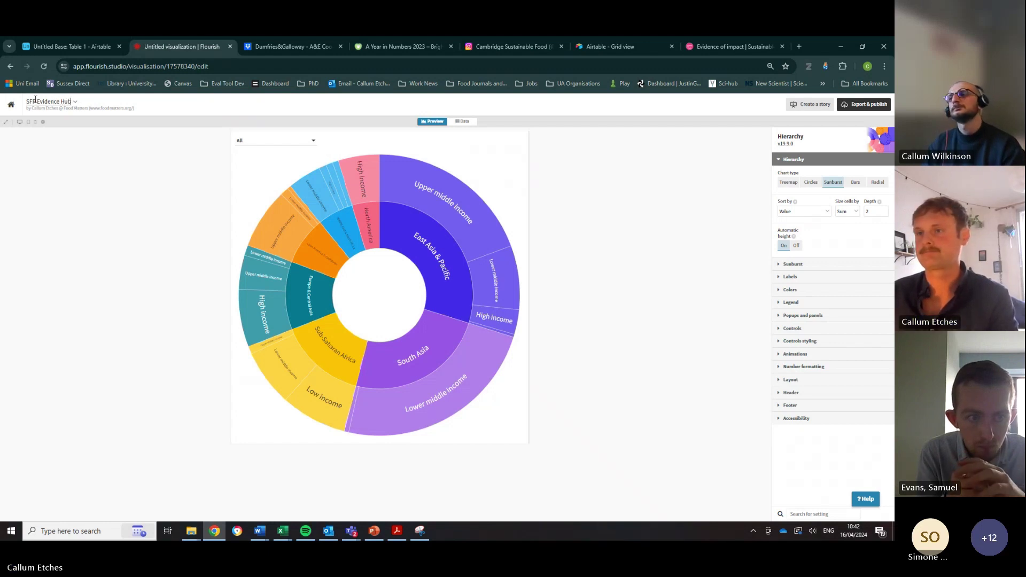
text(b Example)
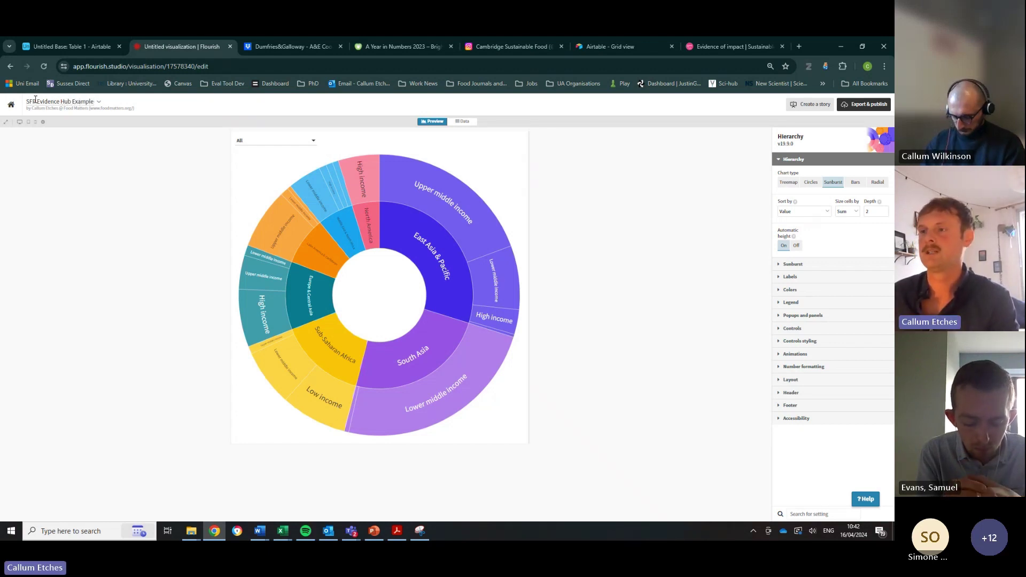
click(142, 251)
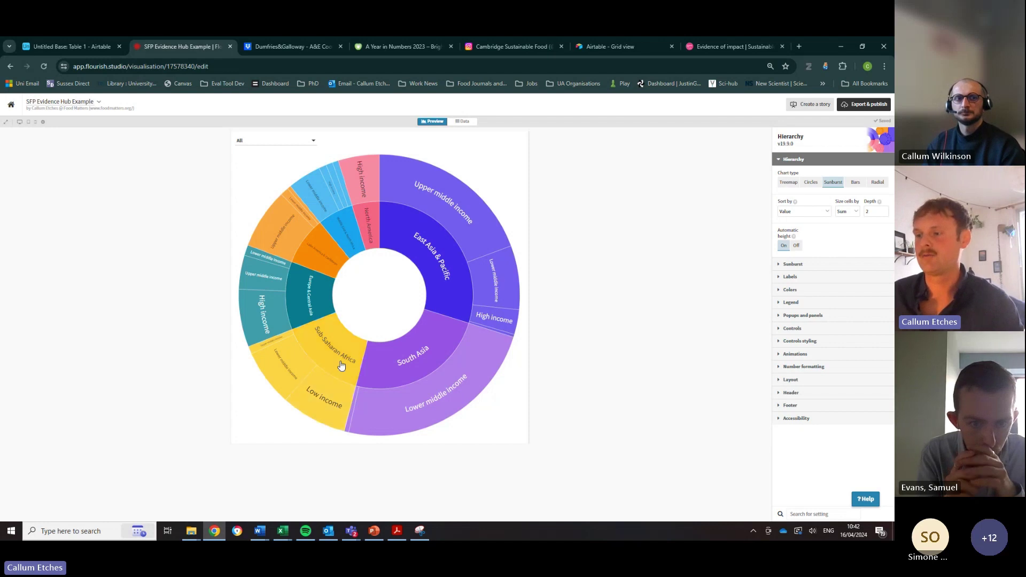
- Explore the sample sunburst by drilling into the South Asia and Middle East & North Africa segments and back to the overview
click(422, 366)
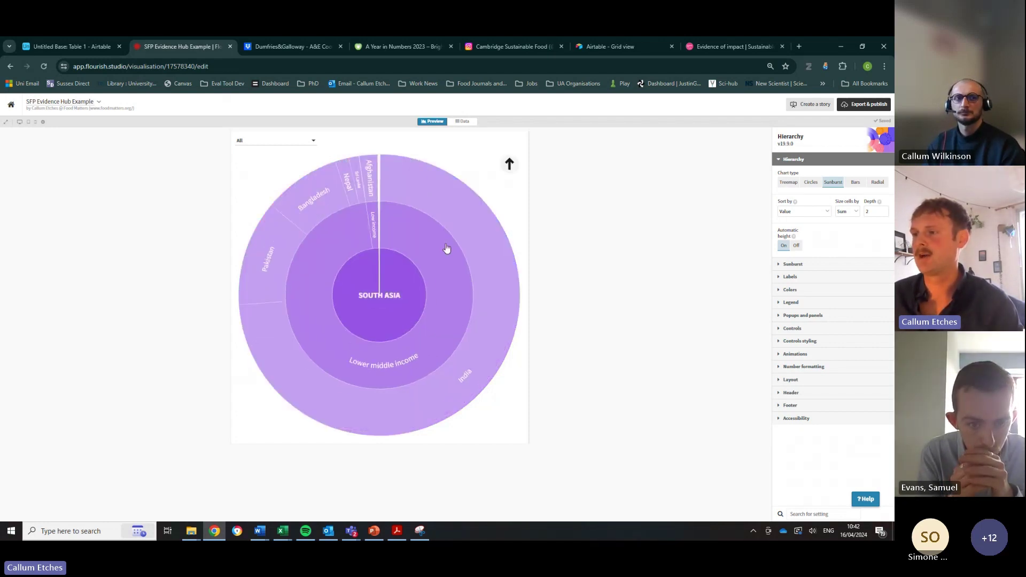
click(511, 164)
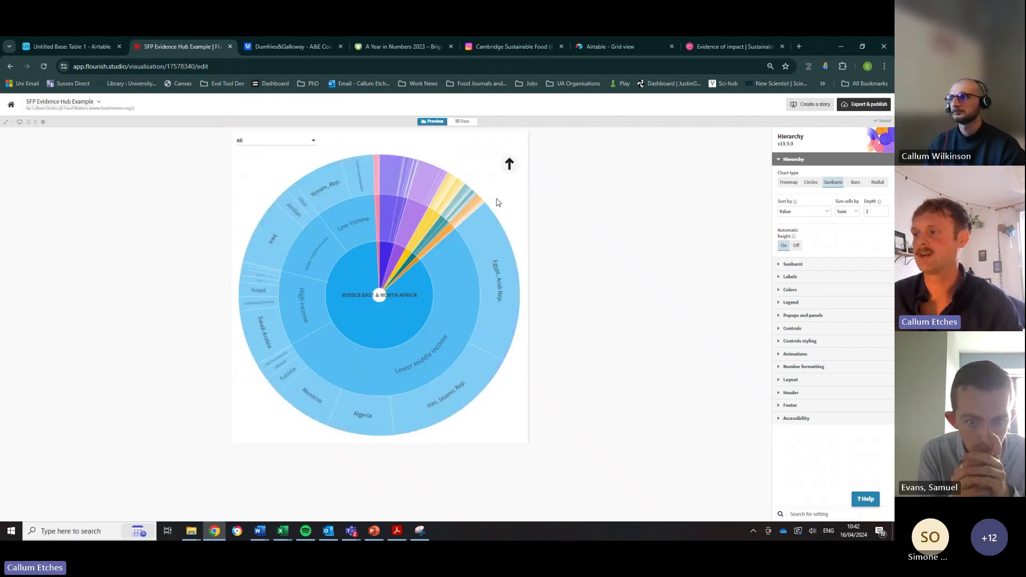
click(509, 163)
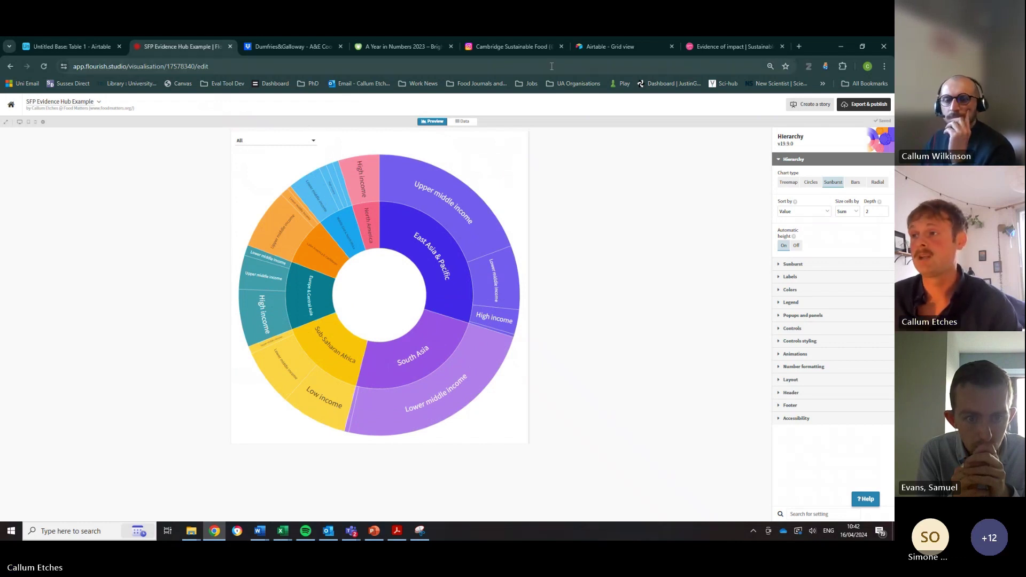
- Clear all sample country data from the visualization's data sheet
click(463, 122)
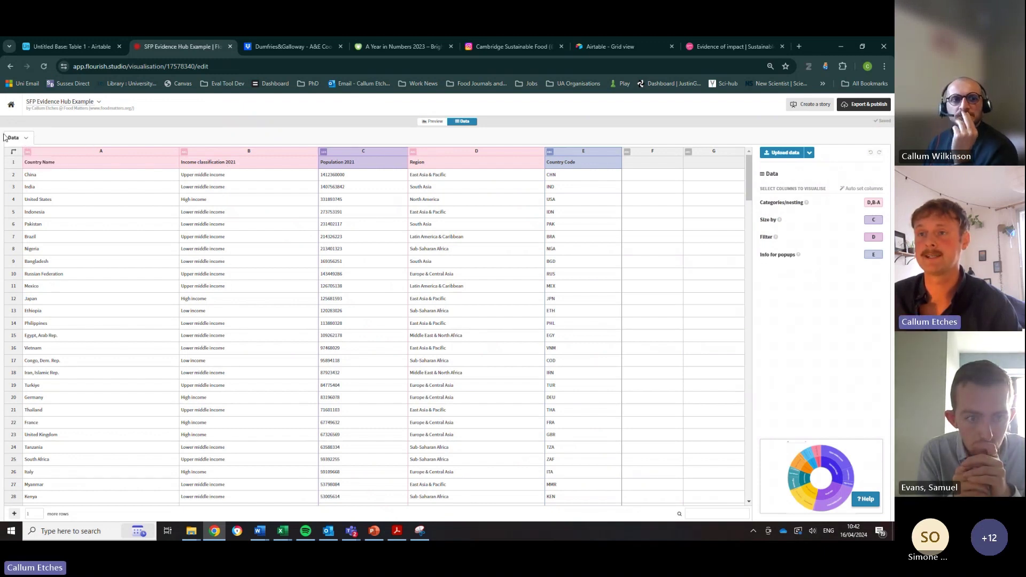
click(27, 138)
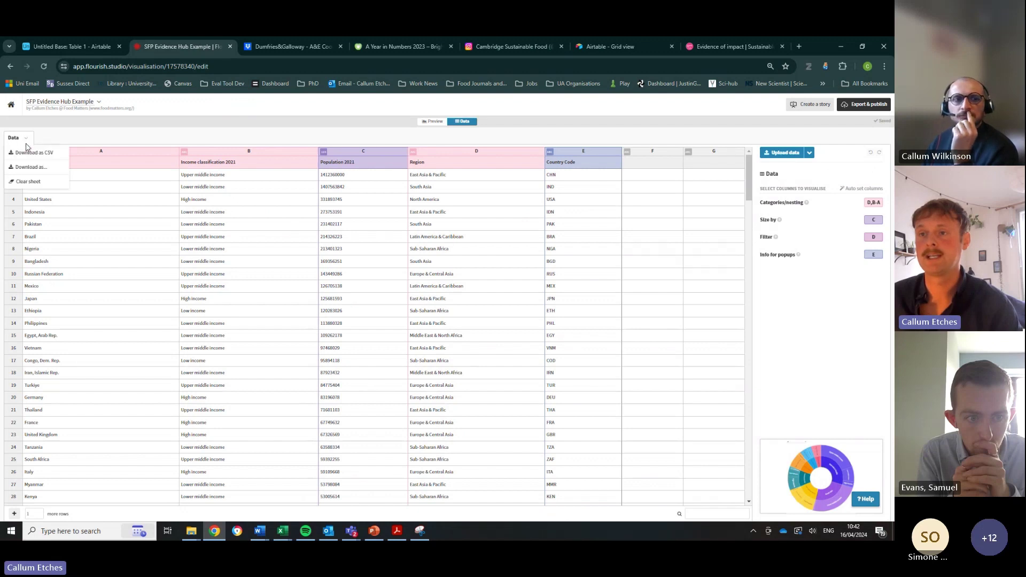
click(24, 185)
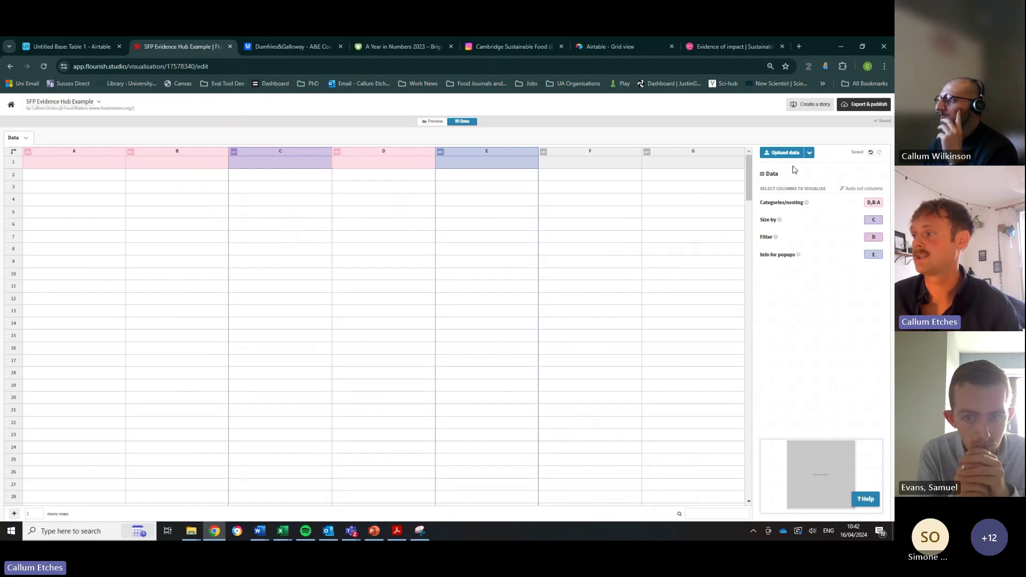
- Empty the Categories/nesting, Size by, Filter and Info for popups column assignments and check the preview
click(874, 202)
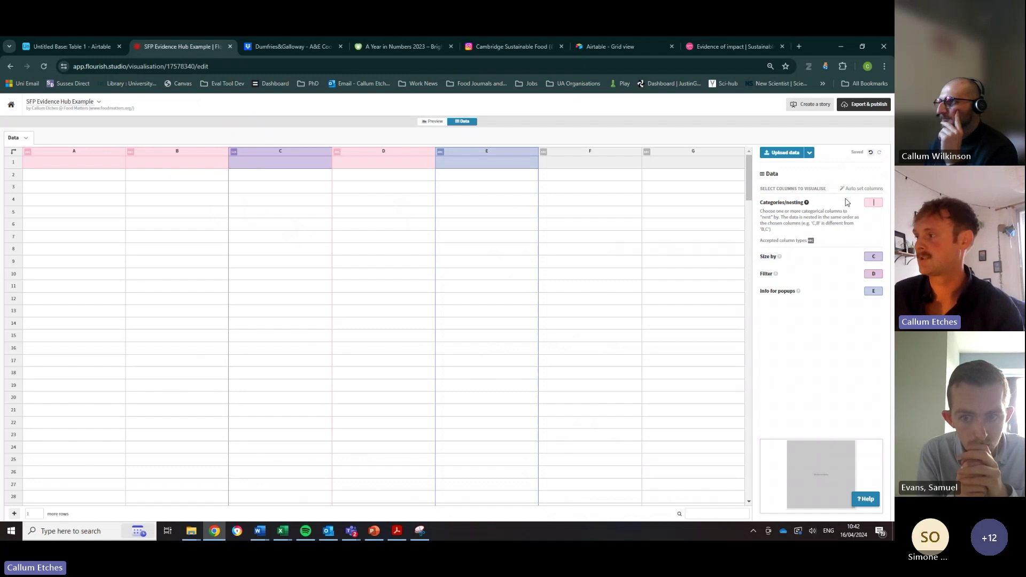
click(875, 257)
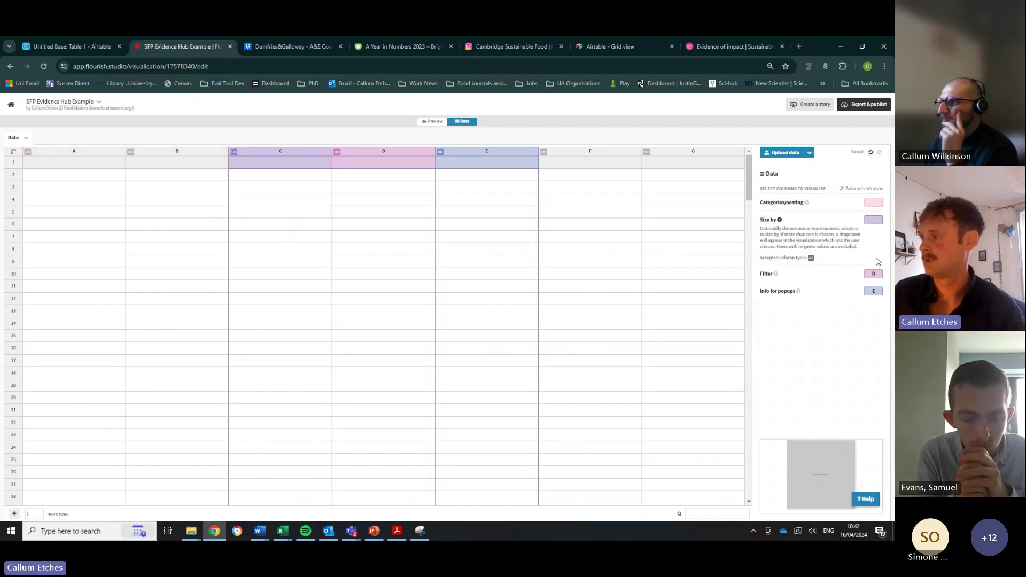
click(875, 273)
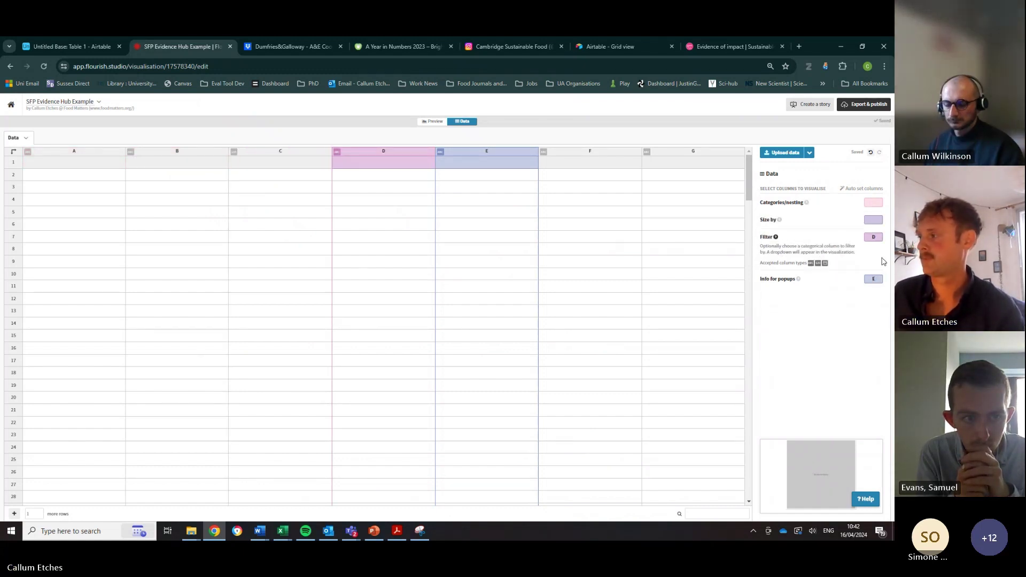
key(BackSpace)
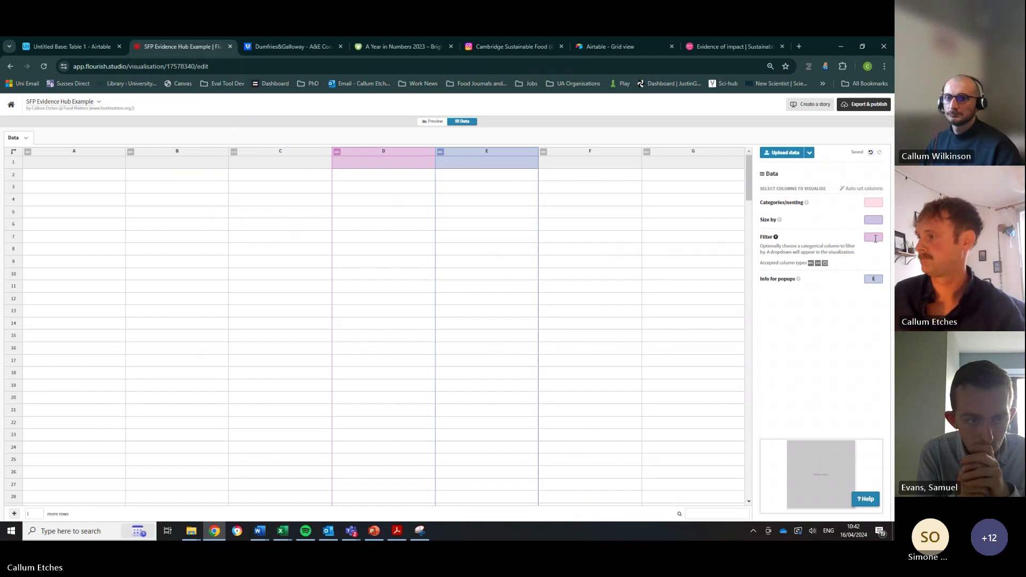
click(880, 280)
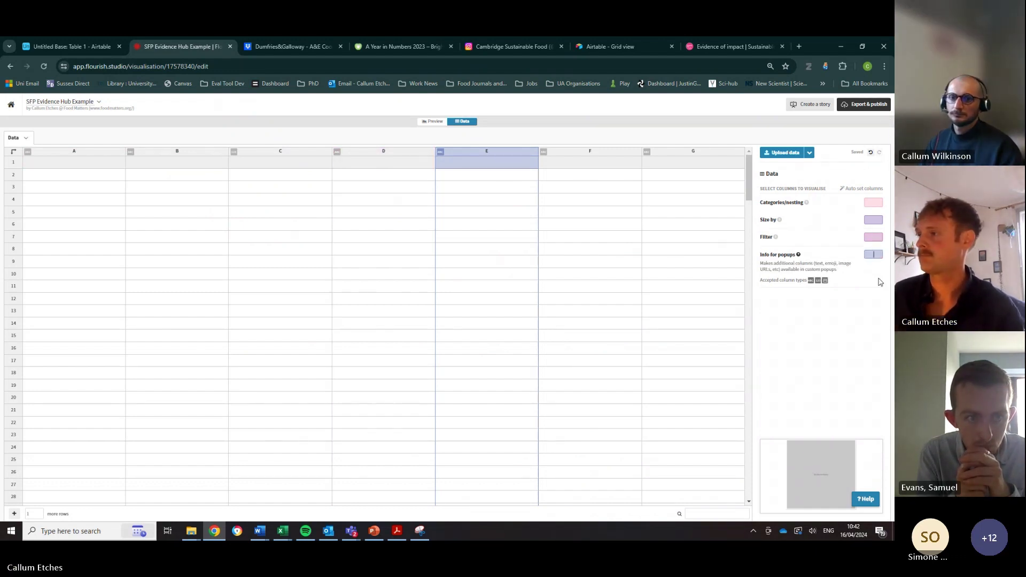
click(569, 185)
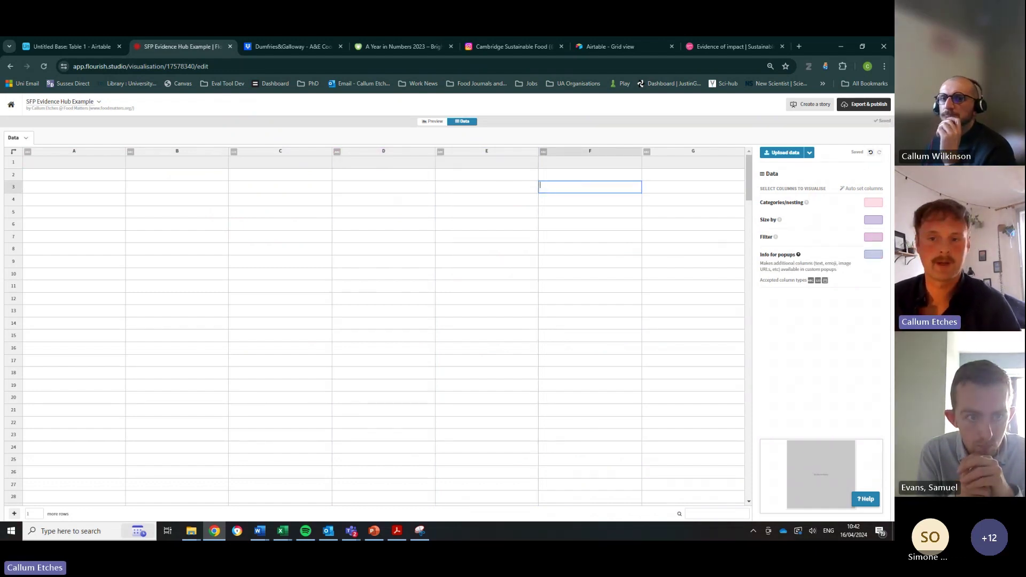
click(430, 122)
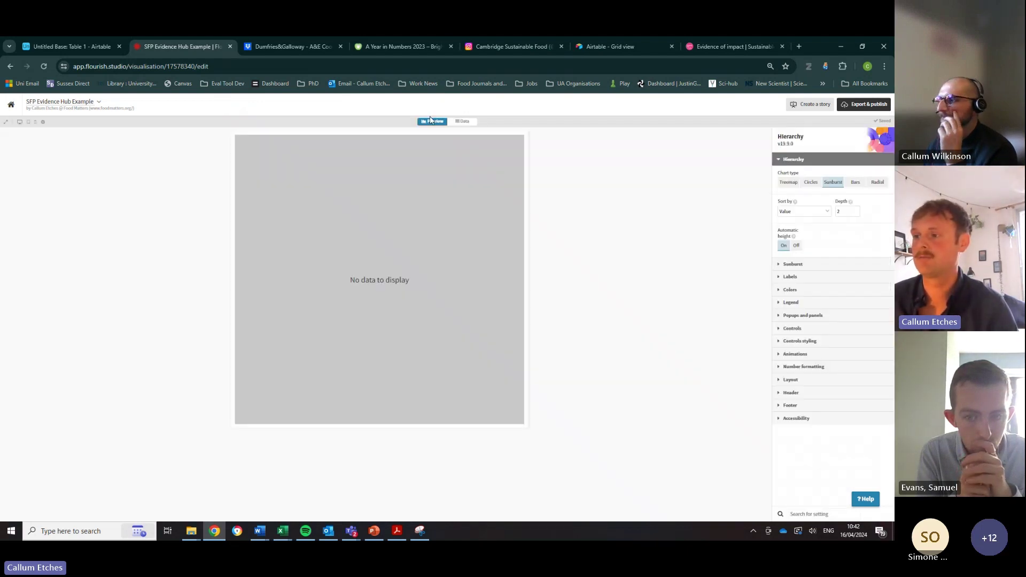
click(464, 122)
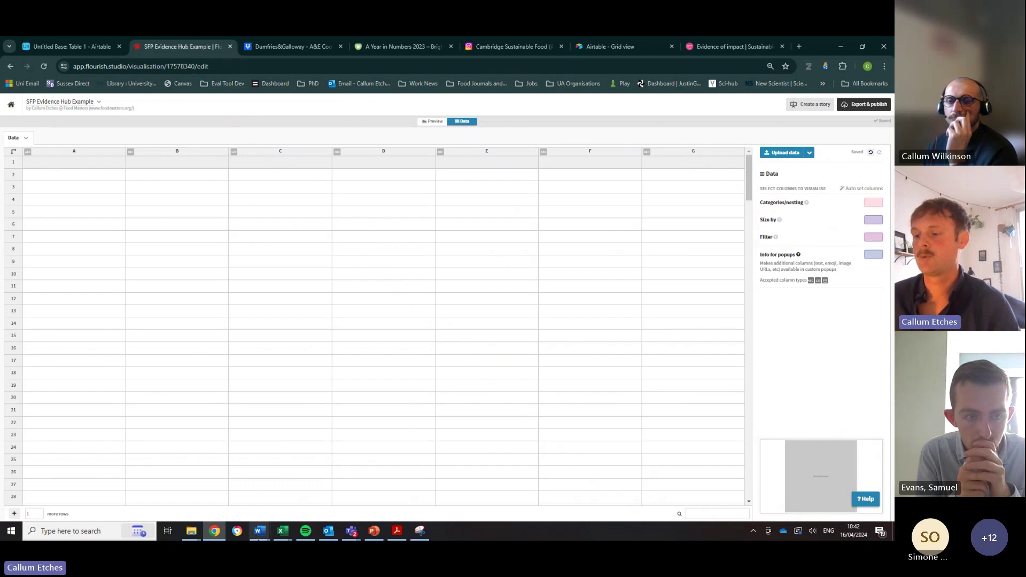
mouse_move(259, 534)
mouse_move(357, 494)
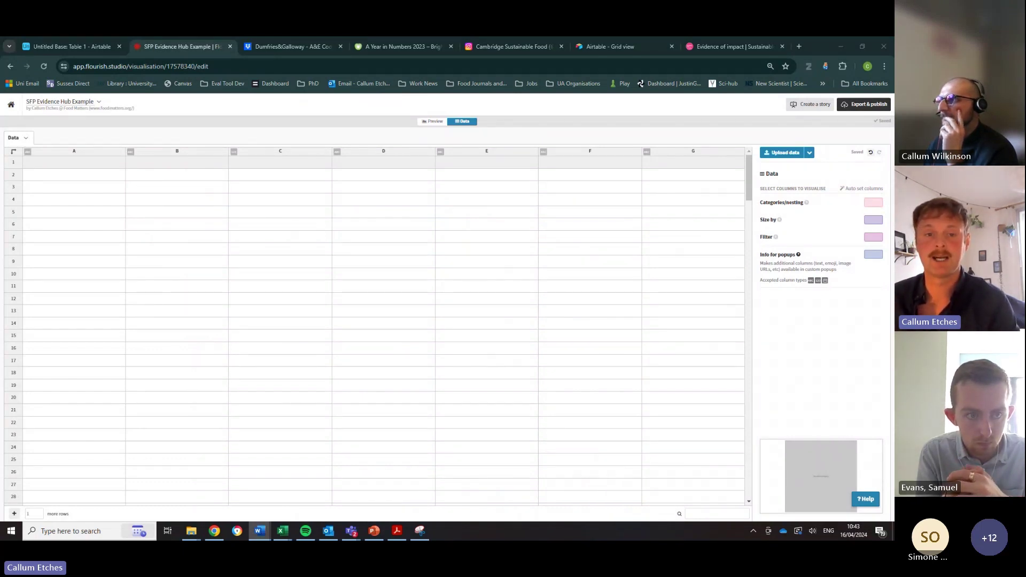
click(62, 154)
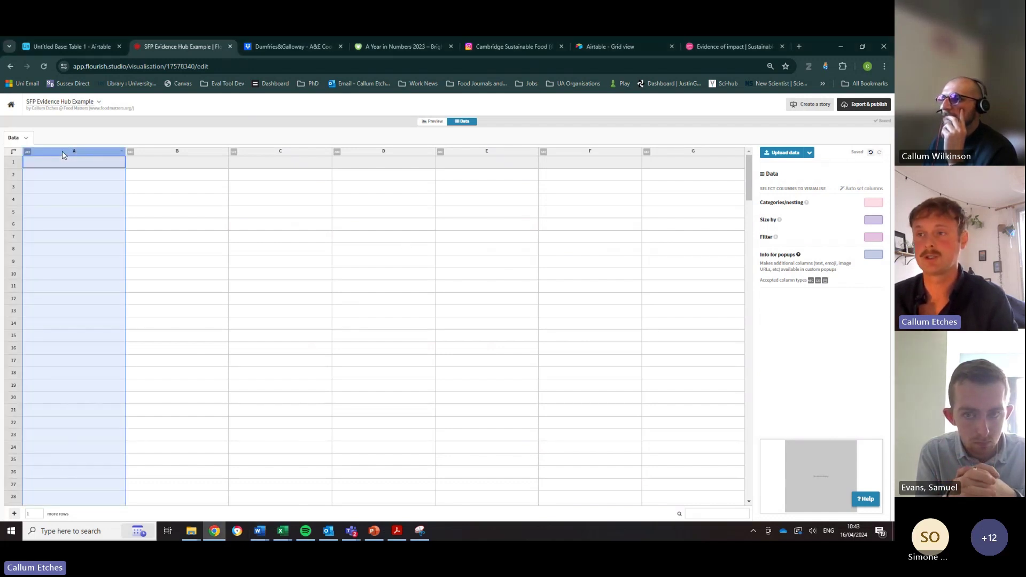
right_click(62, 154)
click(56, 153)
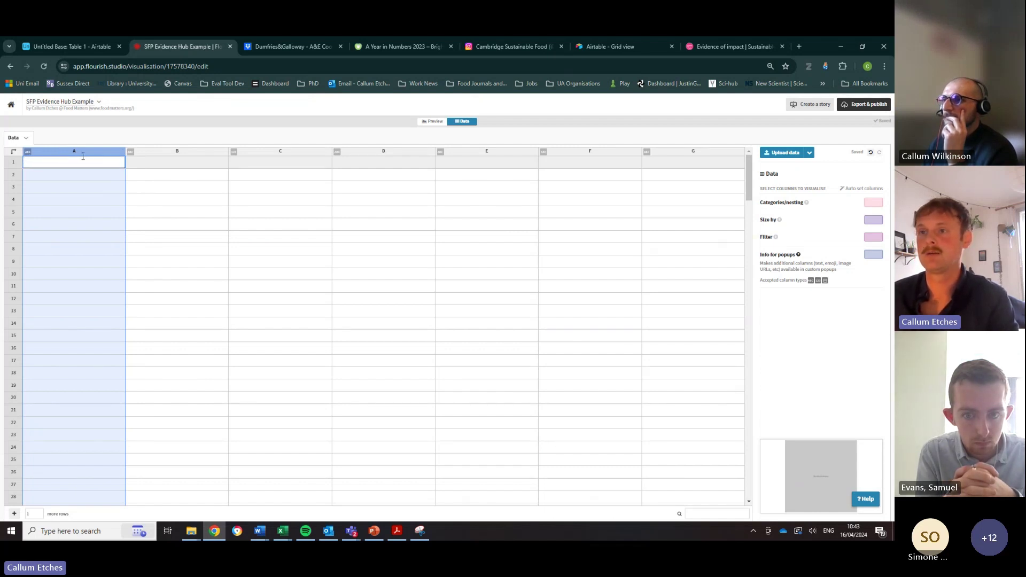
click(254, 233)
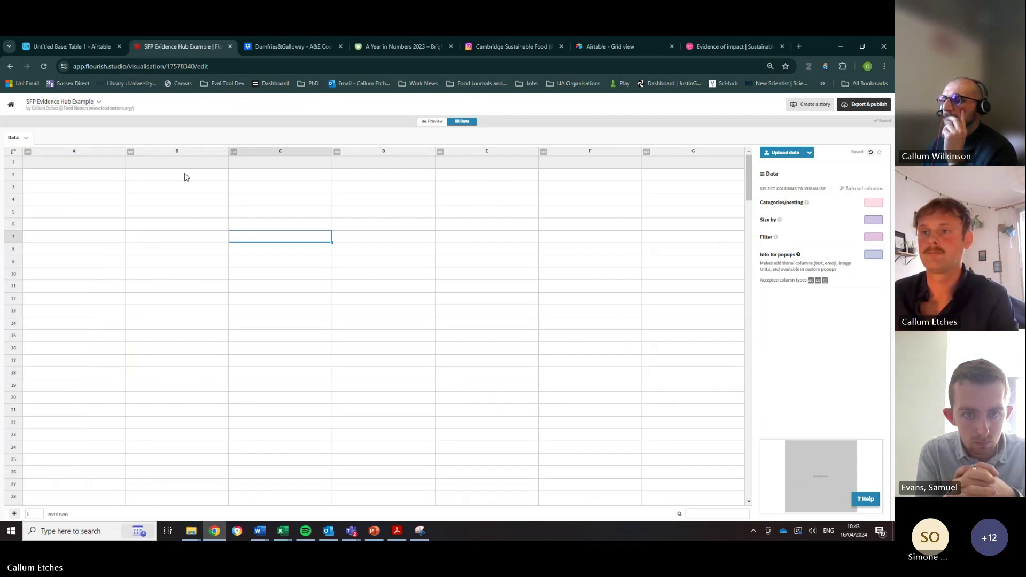
click(99, 153)
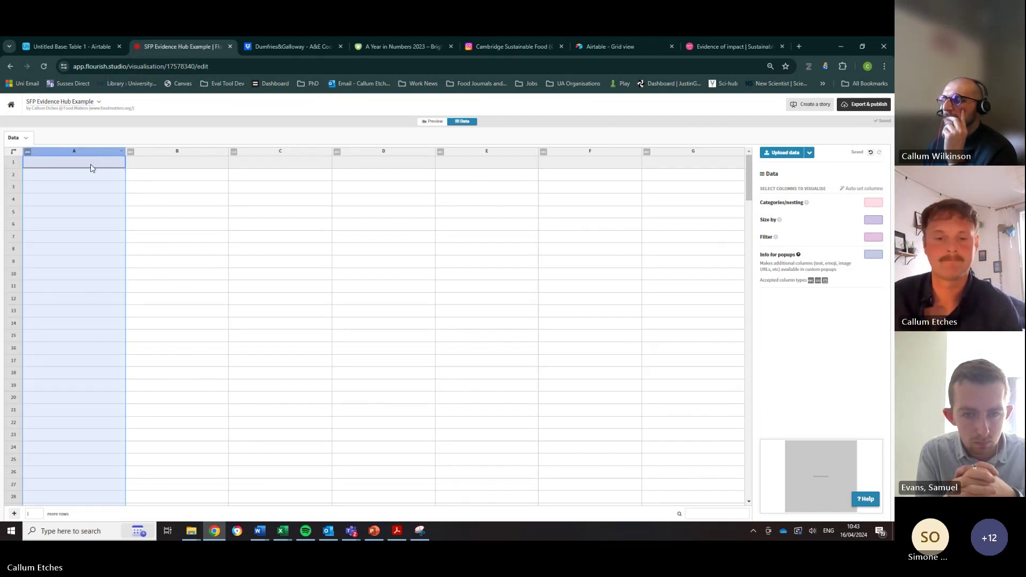
click(283, 409)
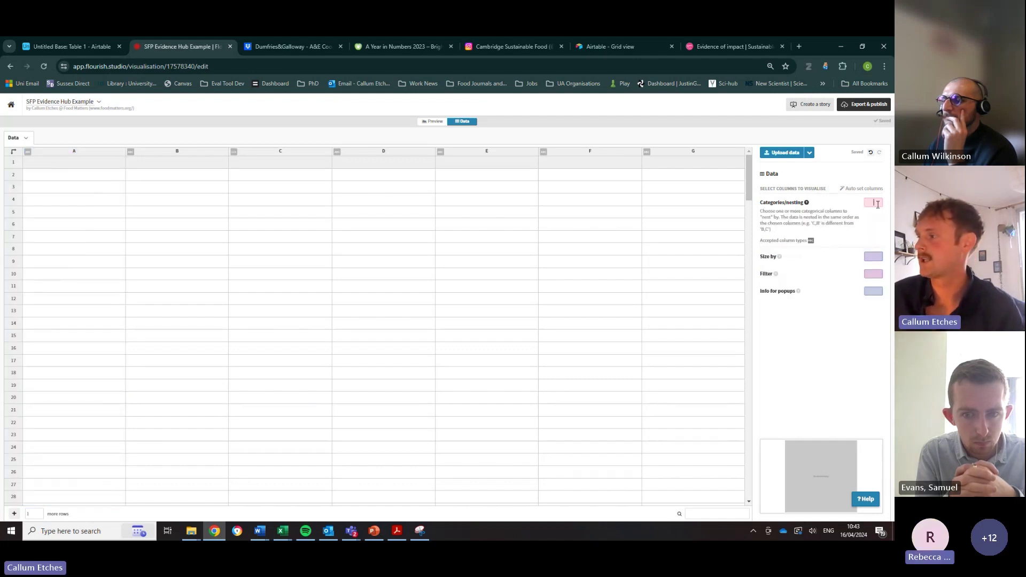
click(877, 202)
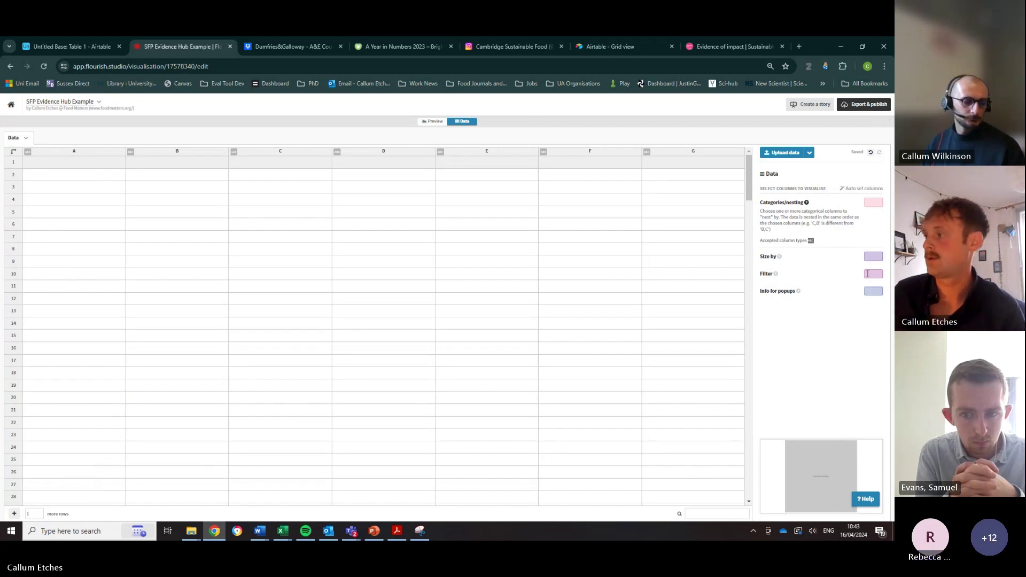
click(875, 257)
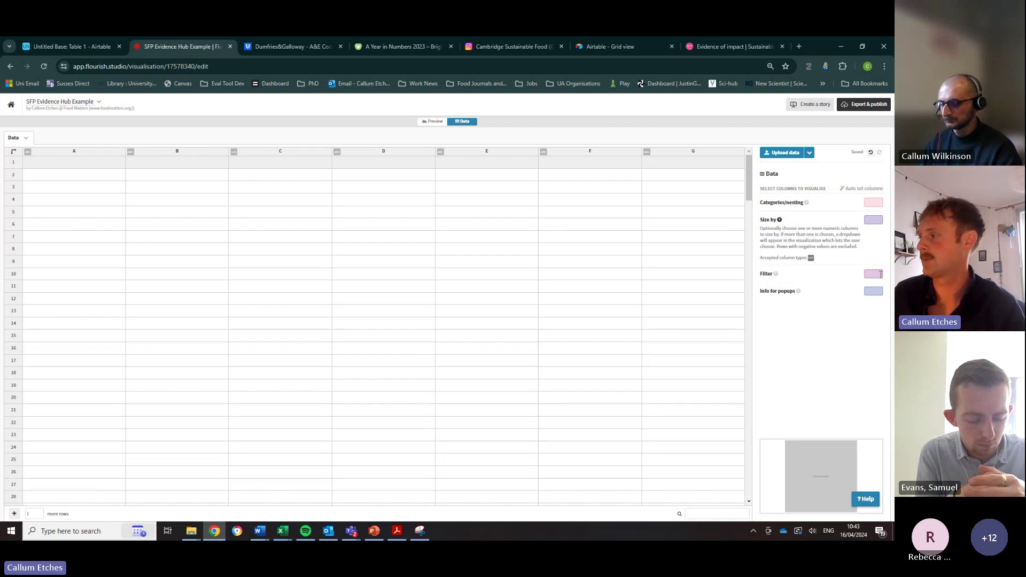
click(874, 291)
click(149, 223)
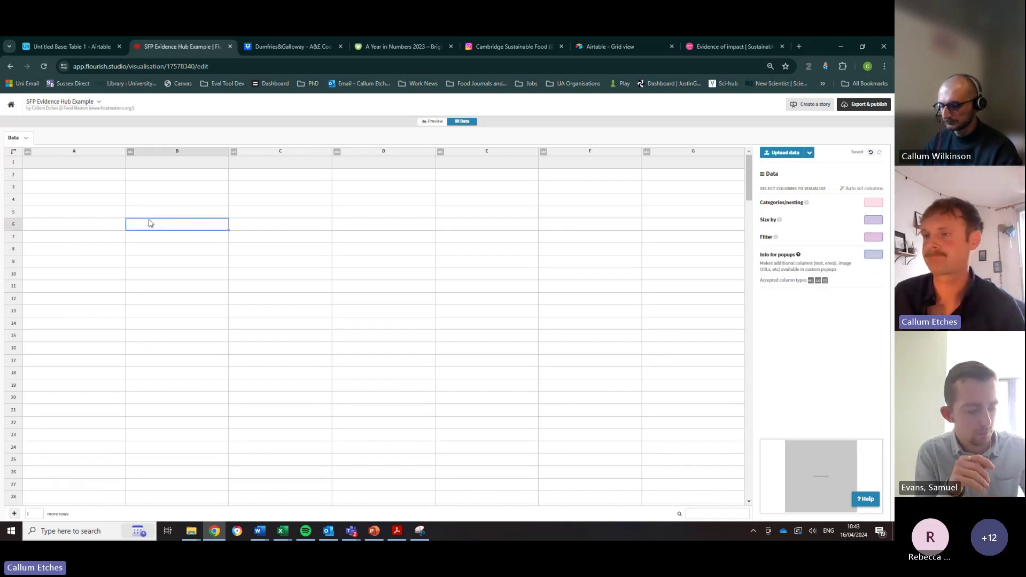
click(88, 163)
click(87, 152)
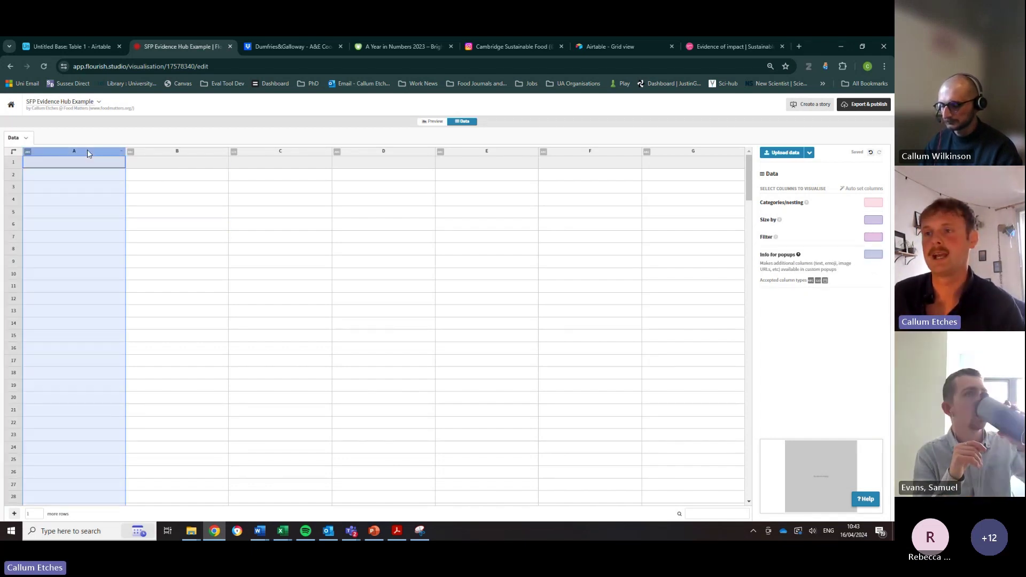
right_click(121, 154)
key(Escape)
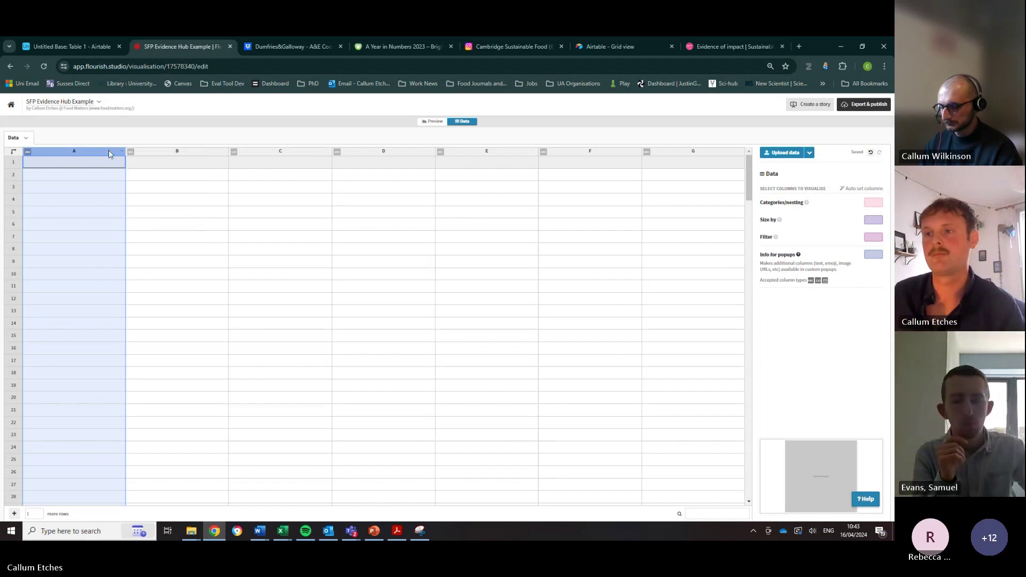
click(53, 163)
click(60, 153)
right_click(60, 152)
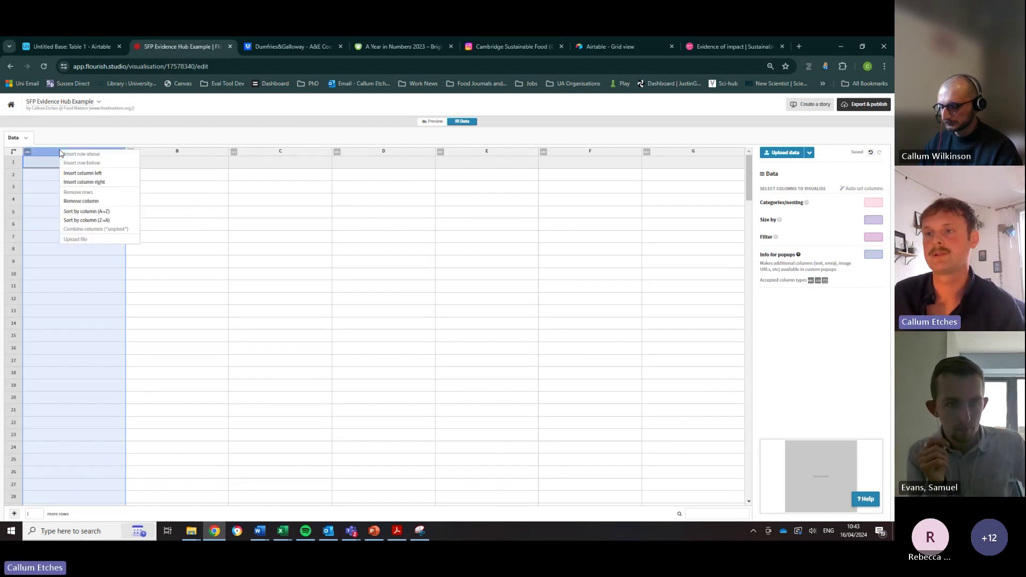
key(Escape)
click(53, 164)
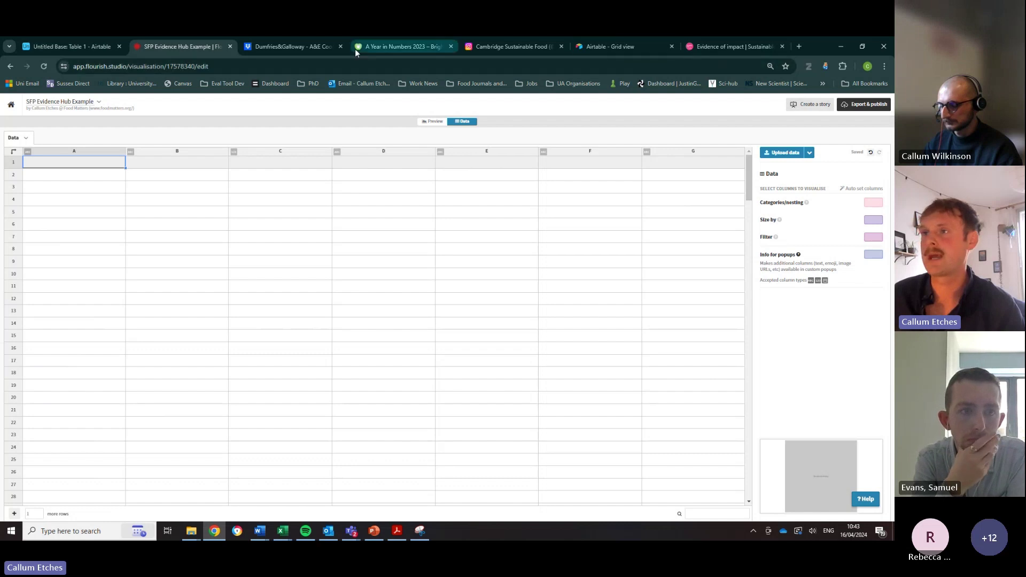
- Copy the entire Evidence column from the Airtable table, paste it into column A of the Flourish data sheet, and narrow that column
click(76, 48)
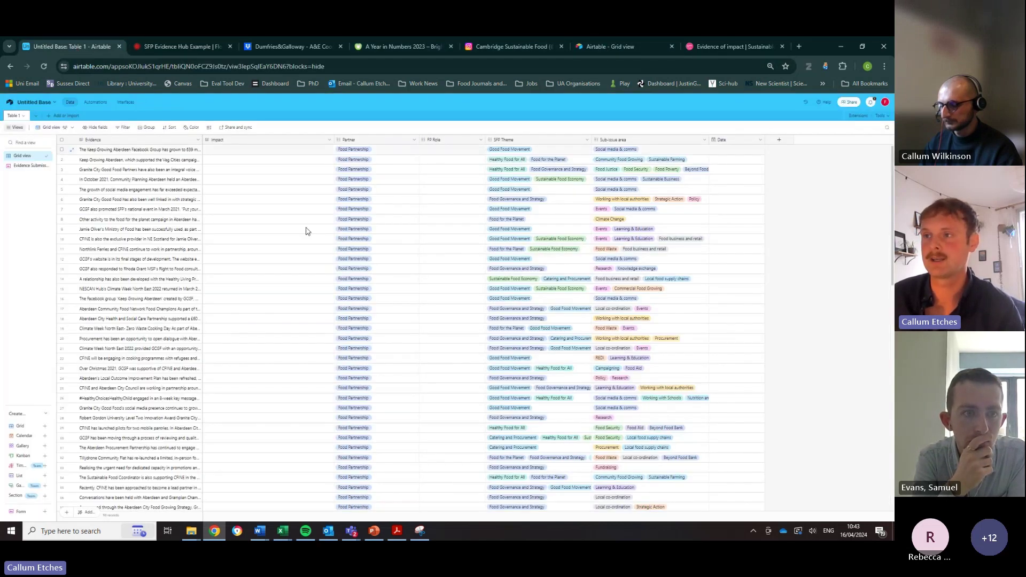
click(119, 141)
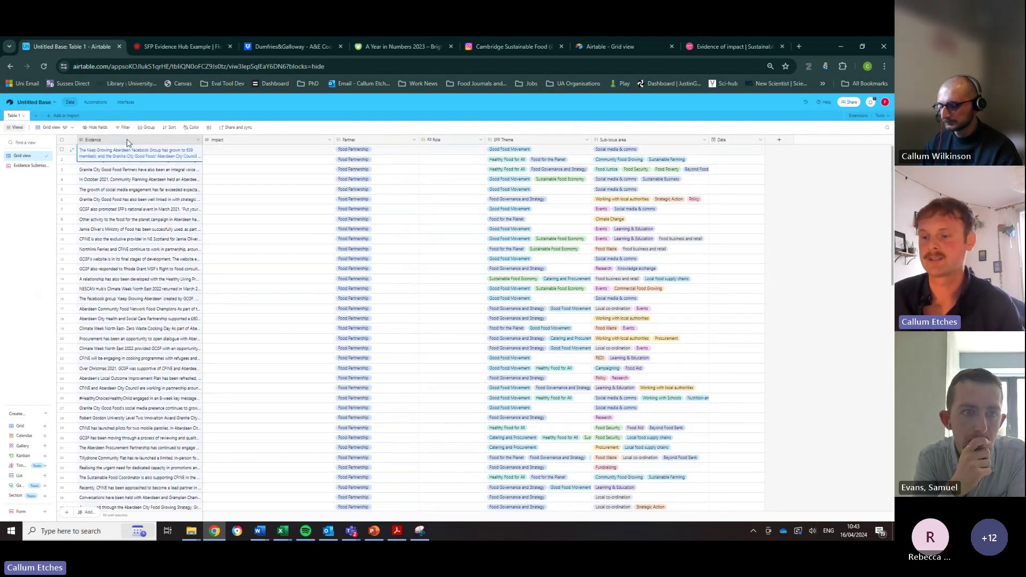
key(ctrl+c)
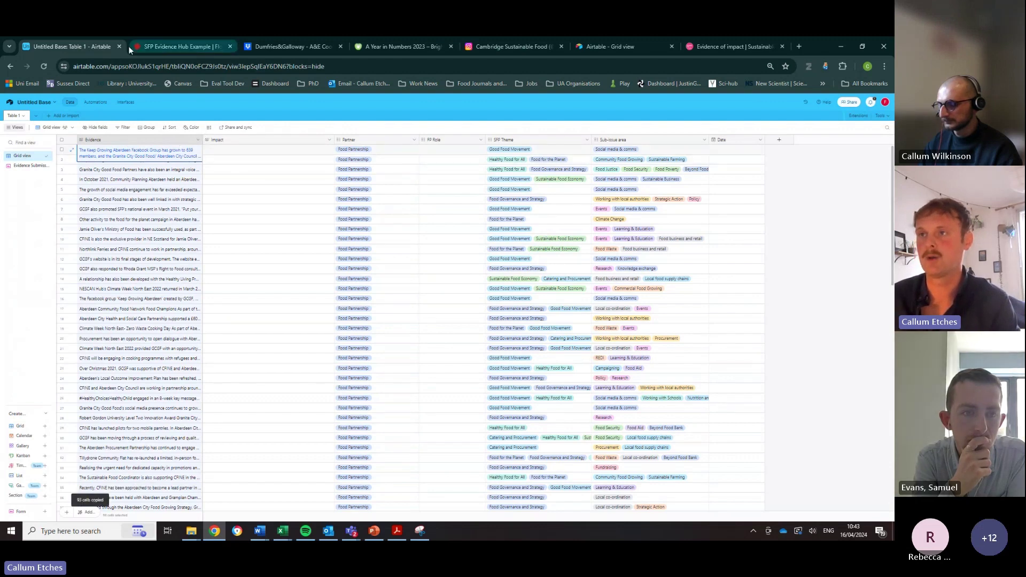
click(210, 52)
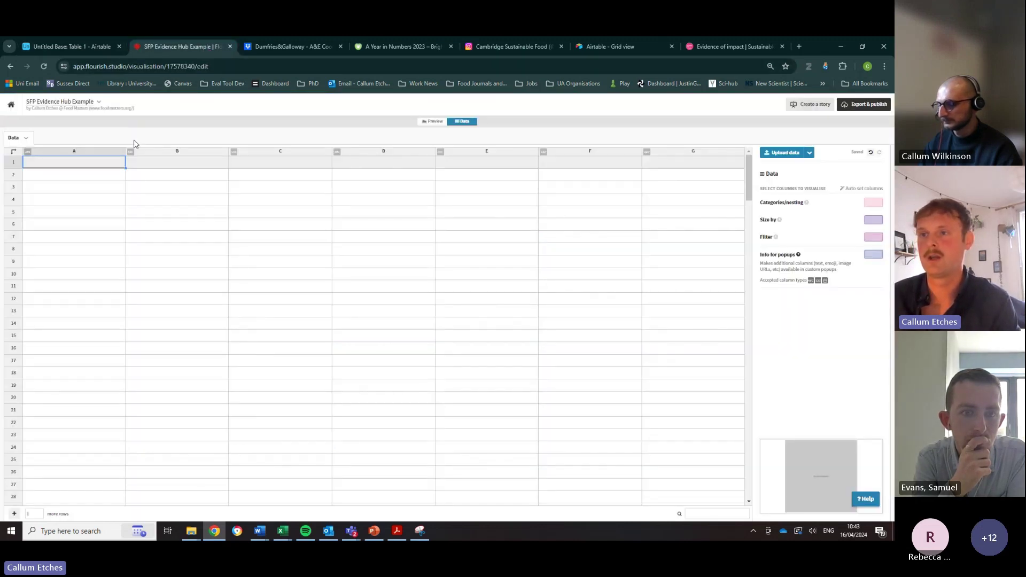
click(104, 152)
key(ctrl+v)
click(366, 234)
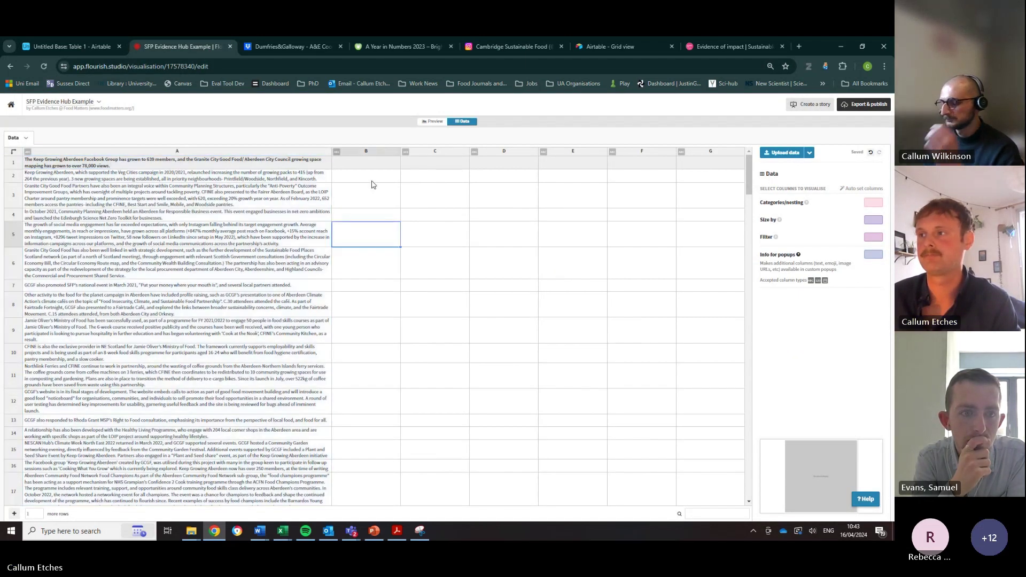
drag(330, 152, 261, 151)
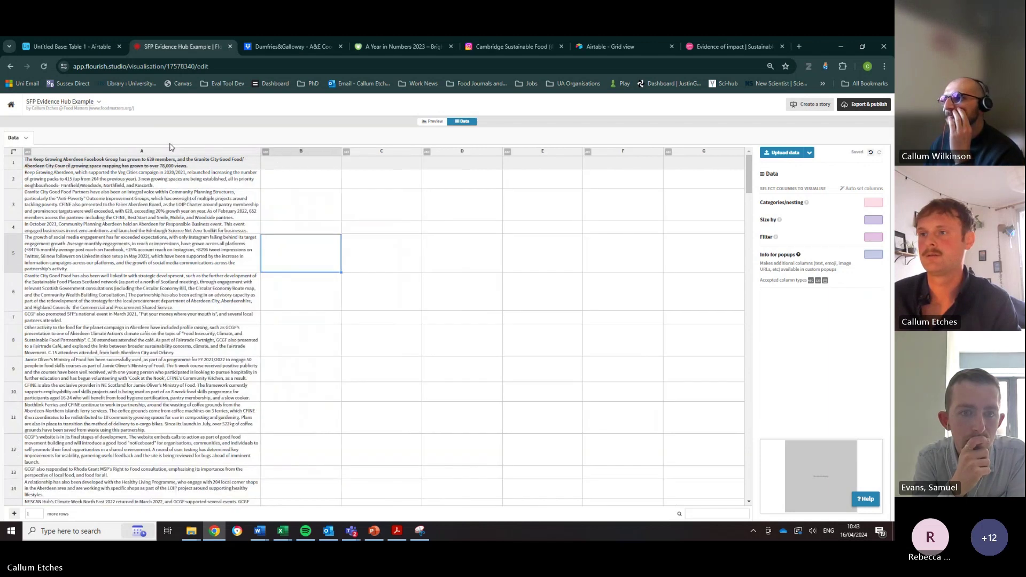
click(141, 152)
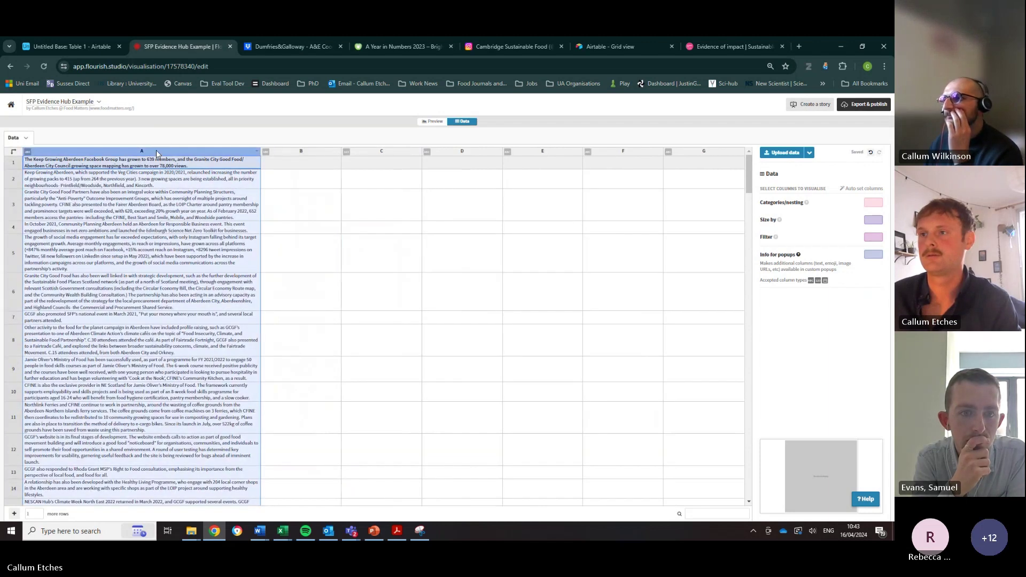
click(28, 151)
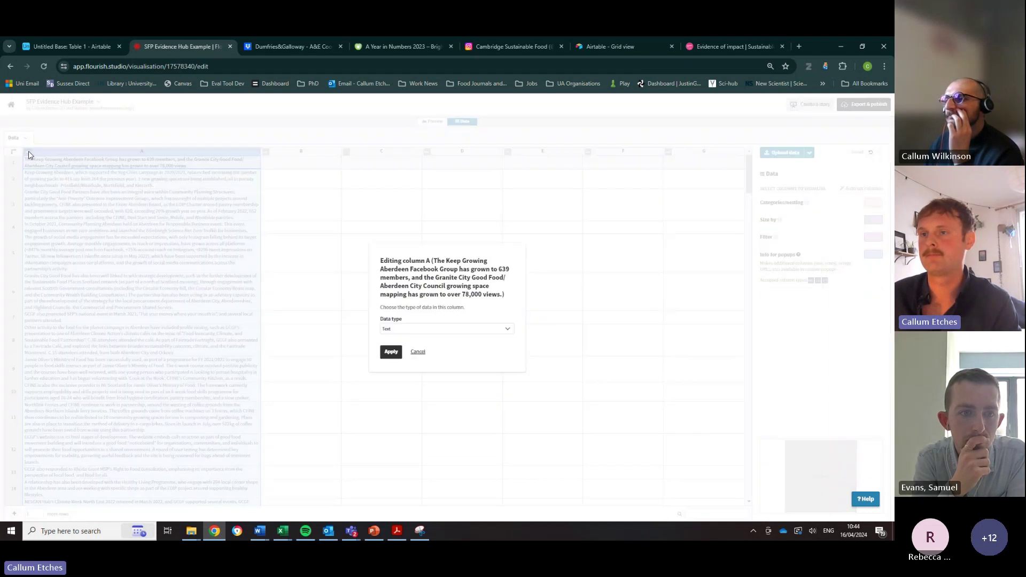
click(390, 352)
click(366, 187)
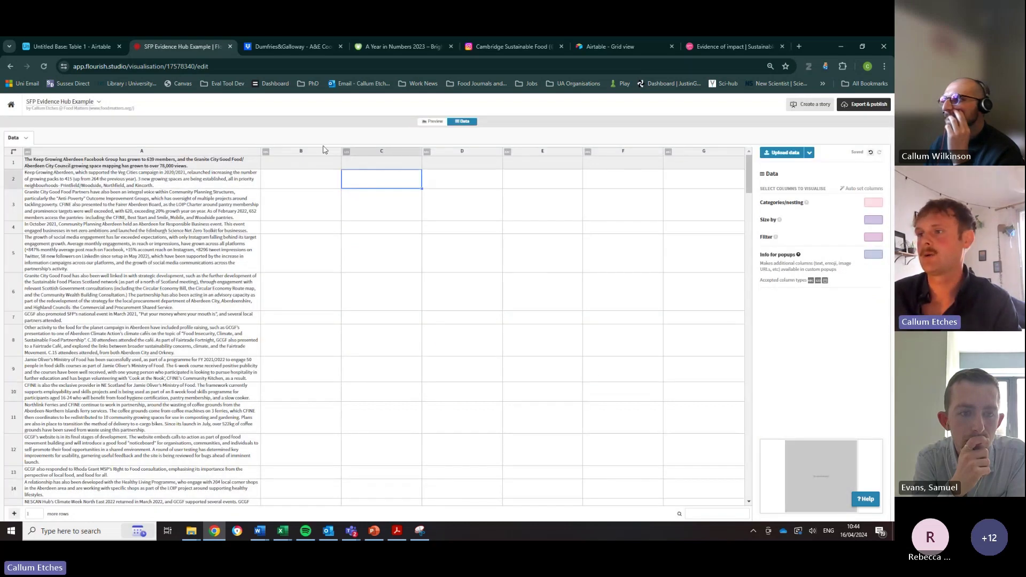
click(141, 150)
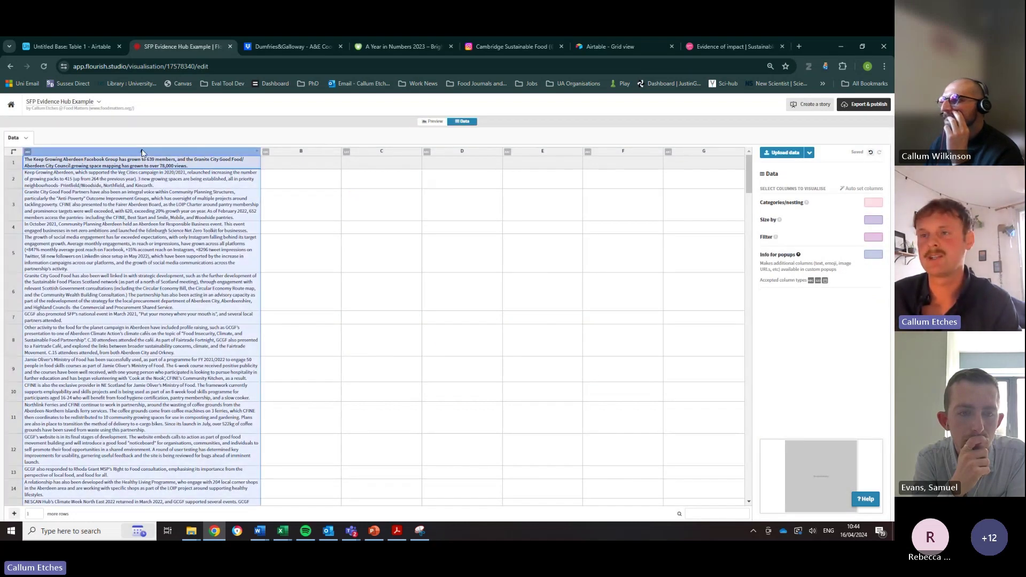
right_click(142, 152)
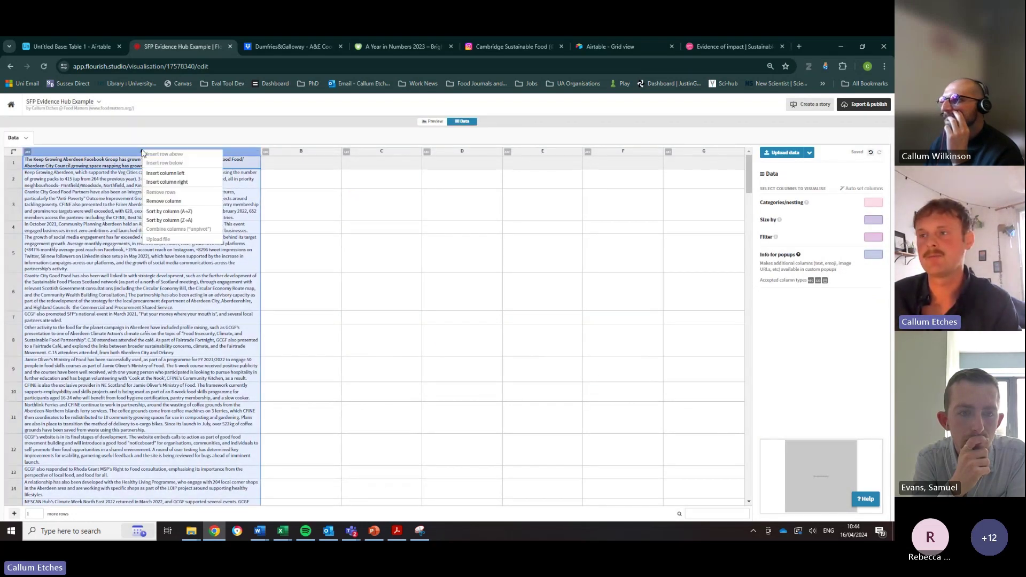
click(474, 256)
click(312, 152)
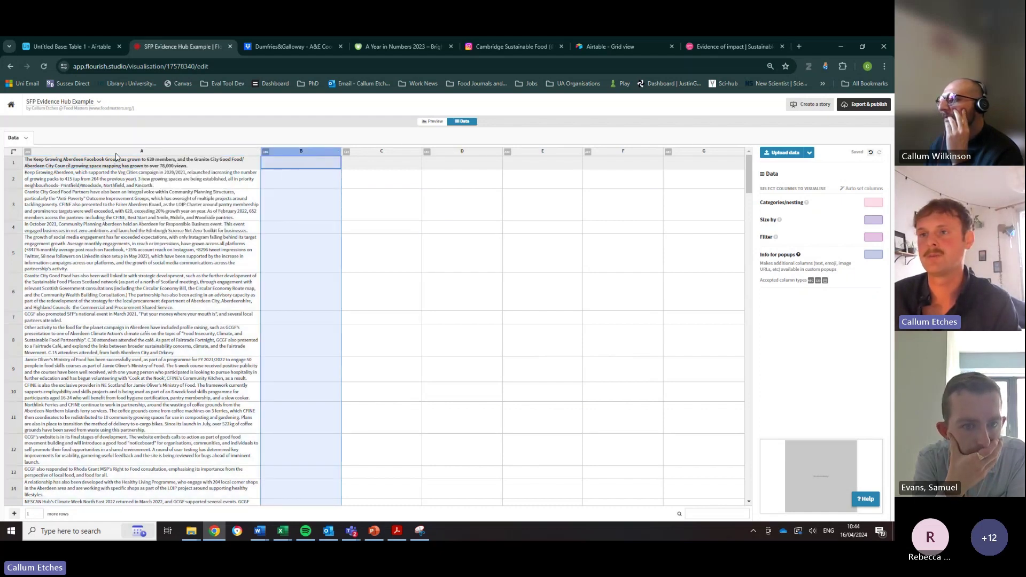
- Undo the evidence paste in column A and clear the restored sample country data from the Flourish data sheet
key(ctrl+z)
click(193, 214)
key(ctrl+z)
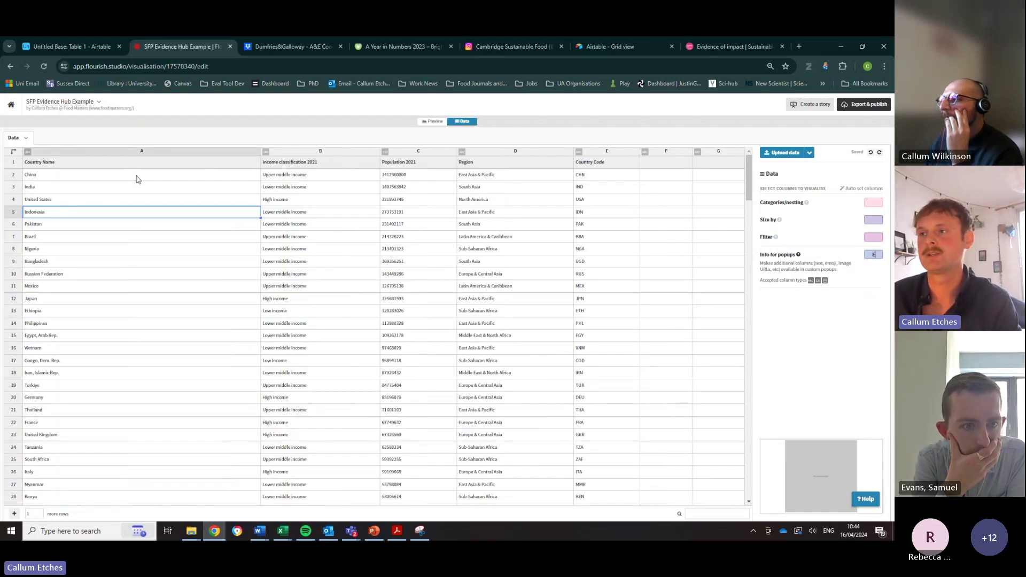
double_click(135, 166)
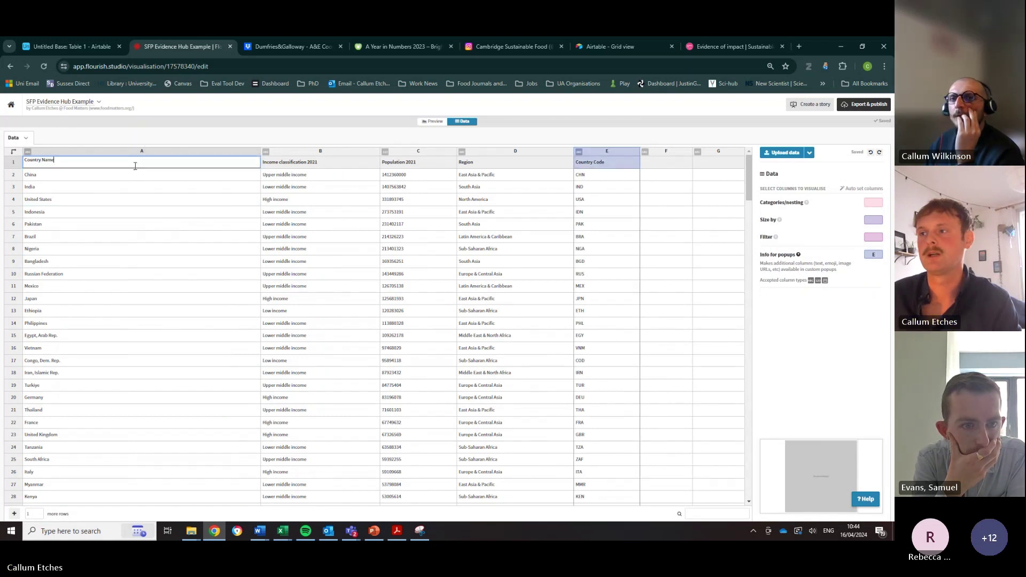
click(133, 168)
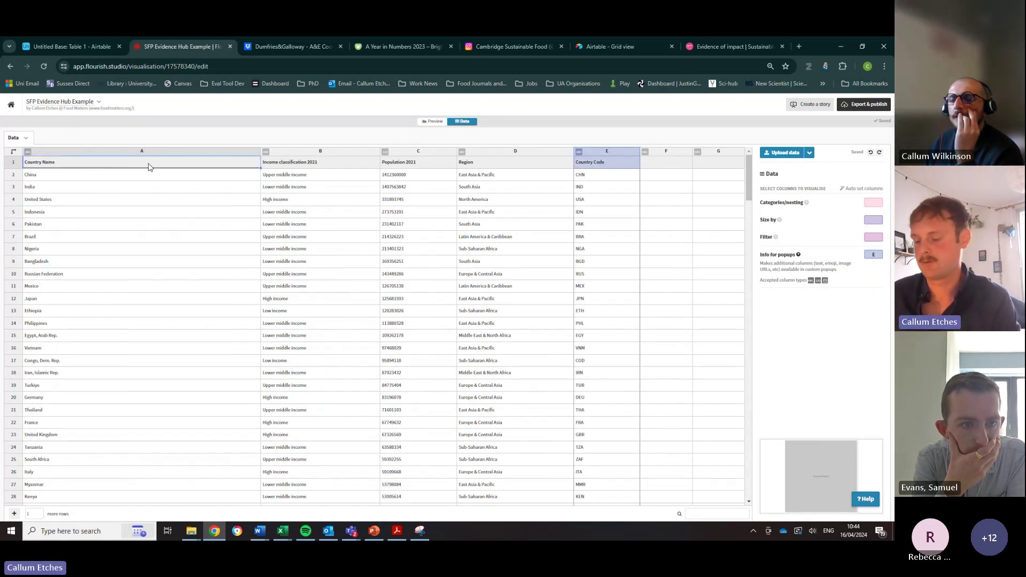
click(26, 142)
click(22, 166)
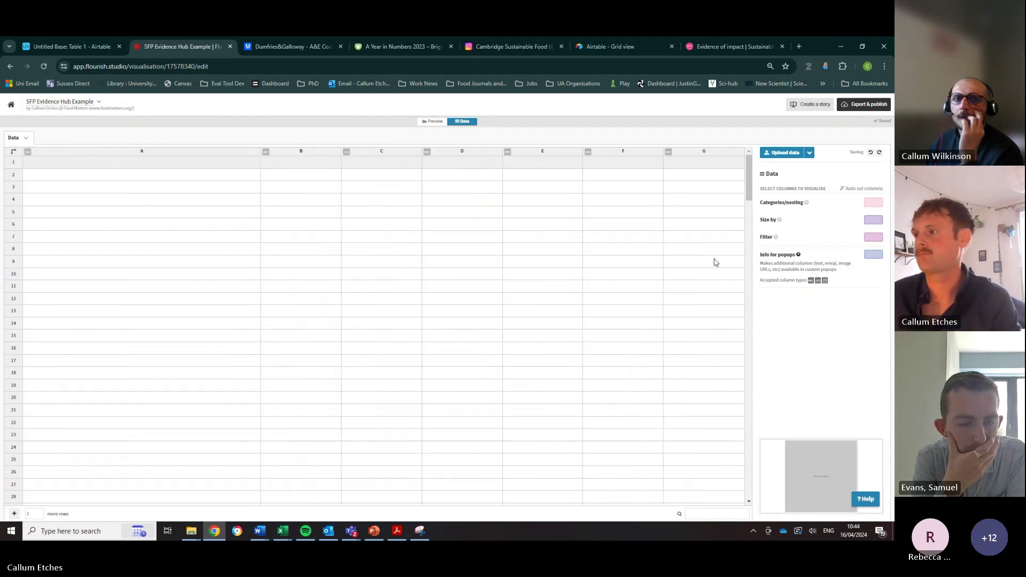
- Enter Evidence, Partner and Sub-theme as the row 1 headings of columns A to C
click(43, 162)
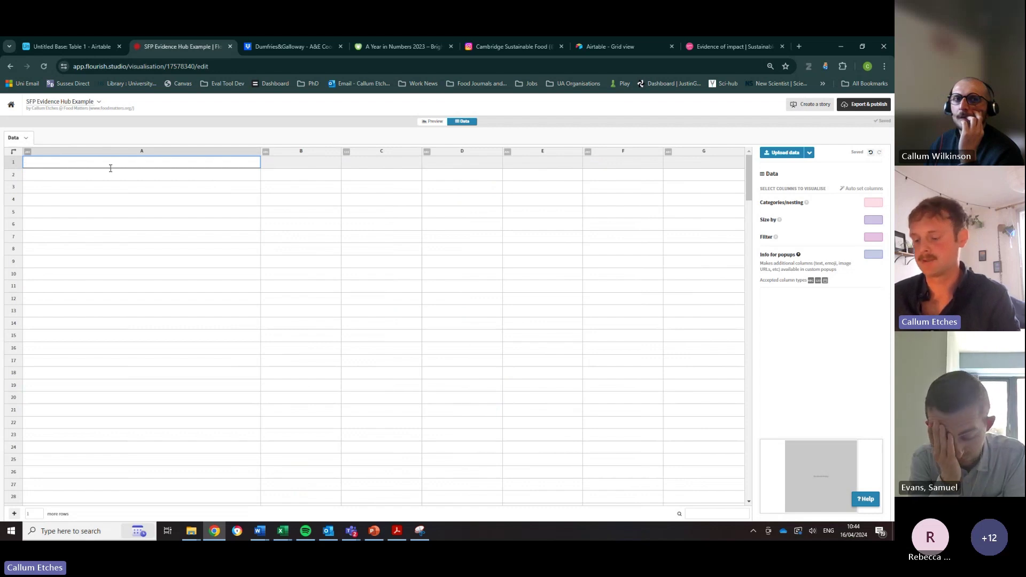
text(Evidence)
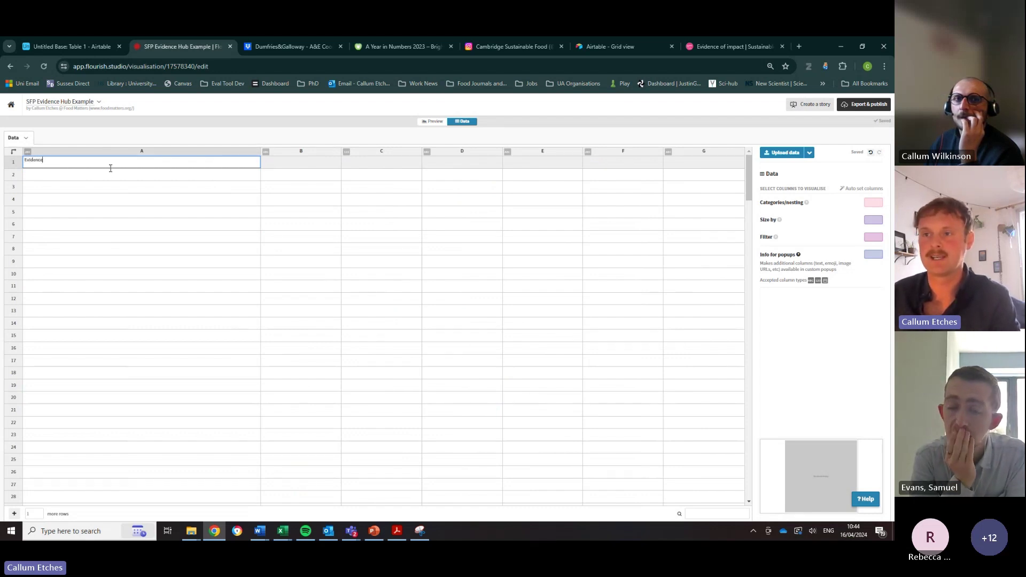
key(Tab)
text(Partner)
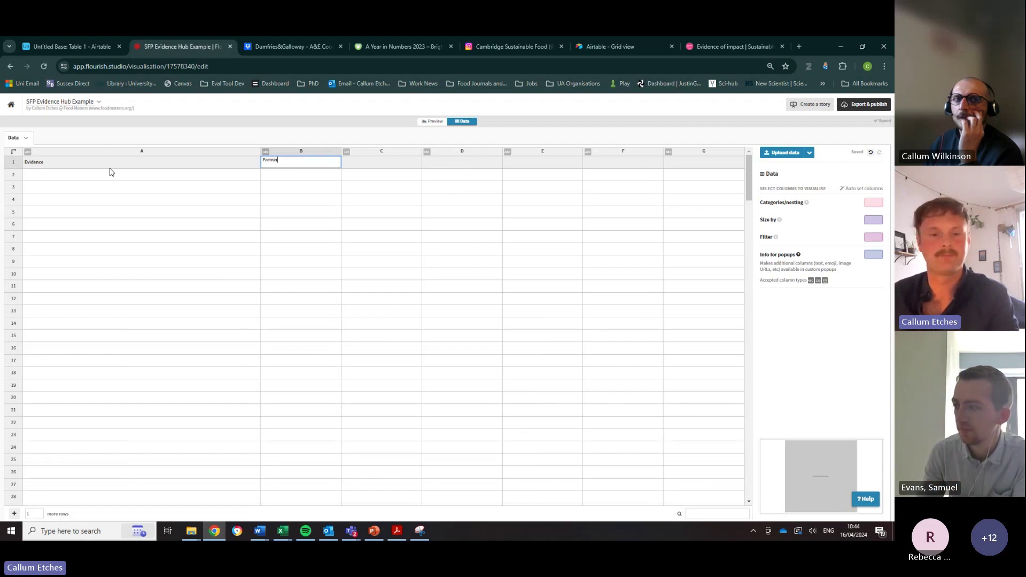
key(Tab)
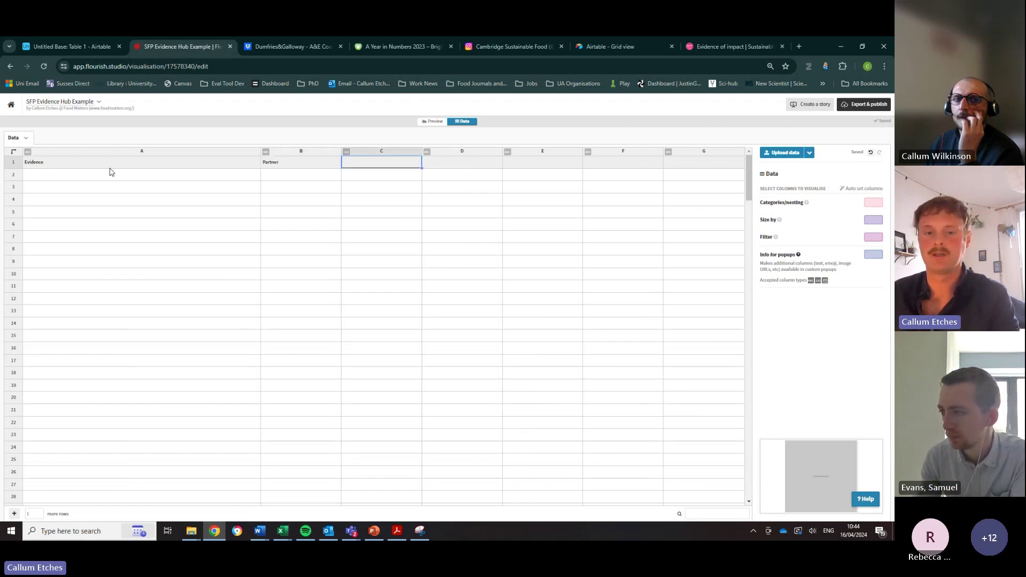
text(Sub)
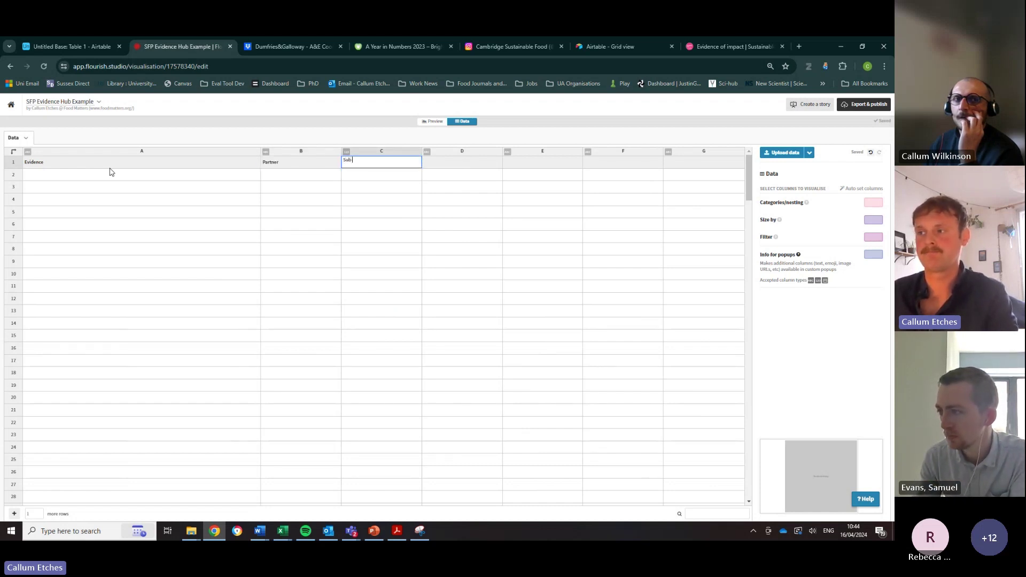
text(-theme)
key(Tab)
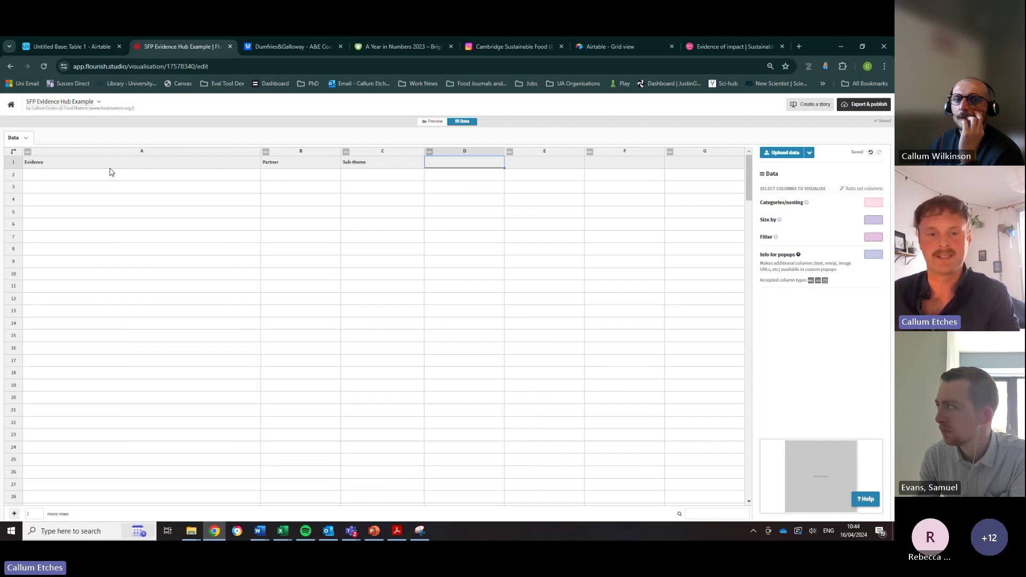
- Add the headings SFP-theme and Actions Recorded in row 1 of columns D and E
text(SFP-theme)
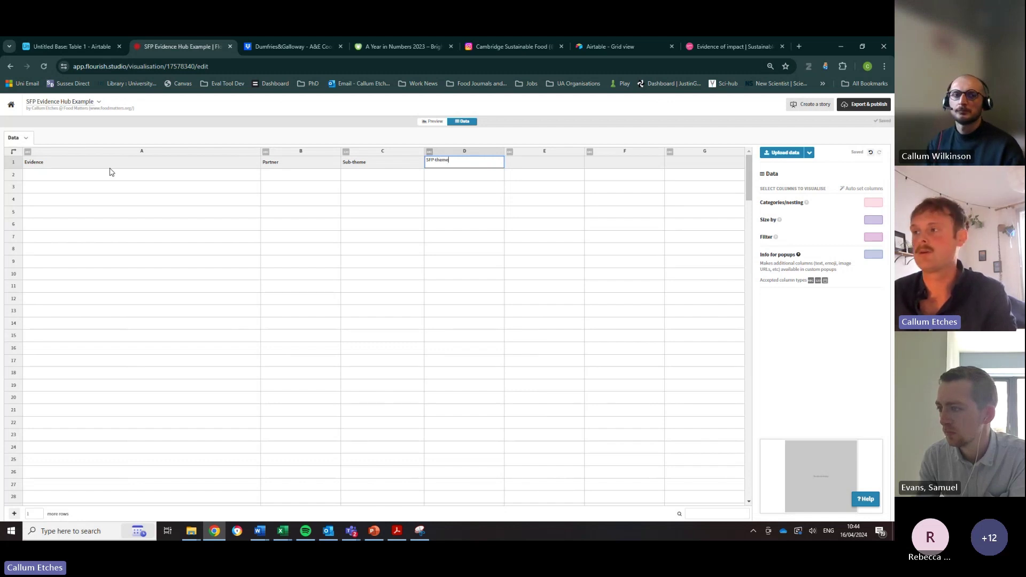
key(Tab)
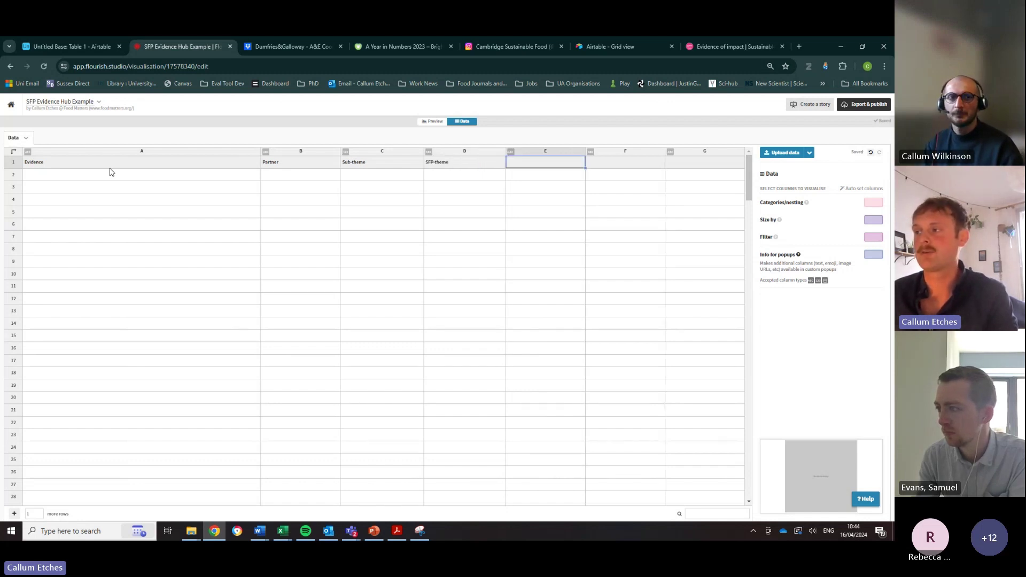
text(Actions R)
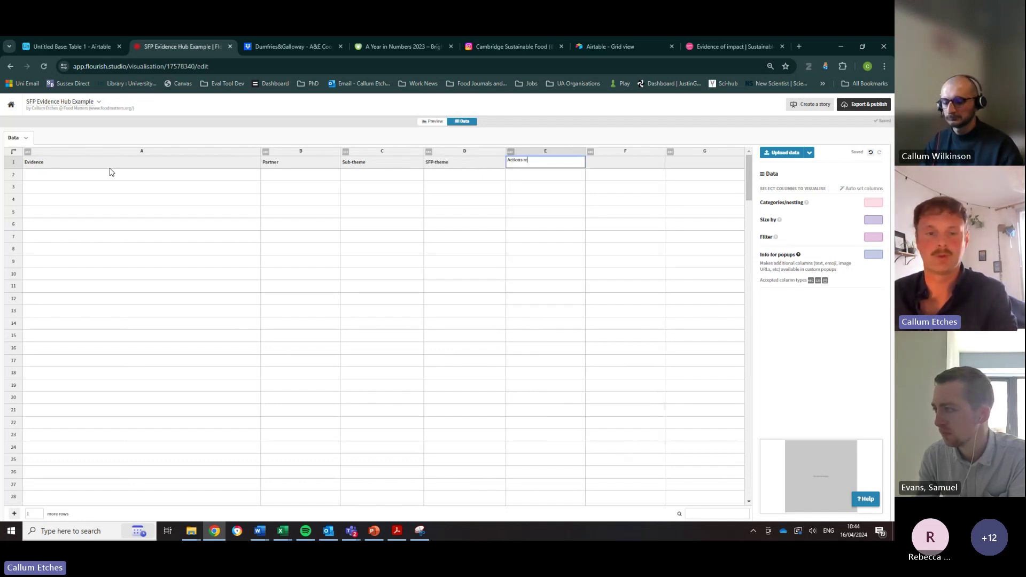
text(e)
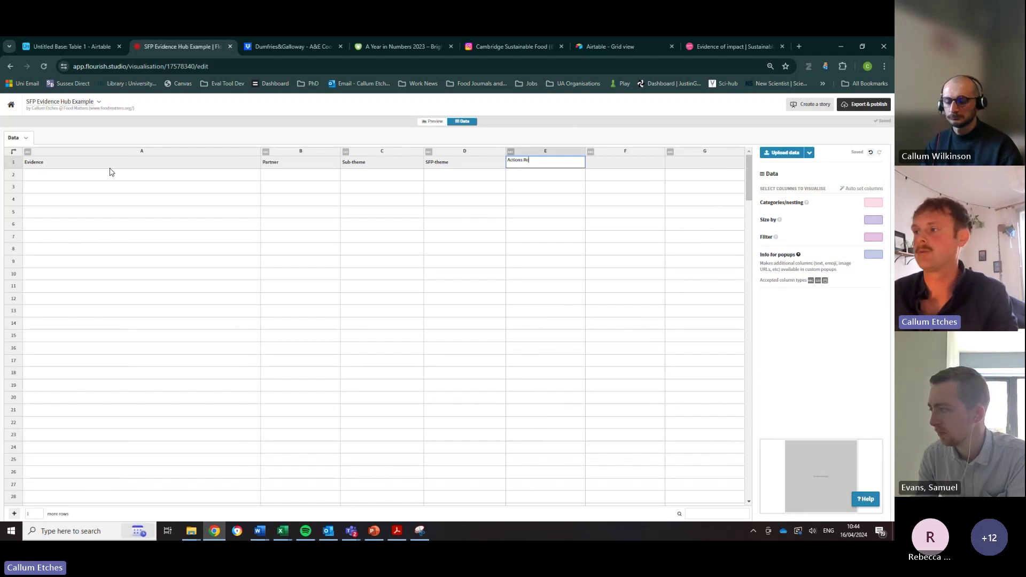
text(corded)
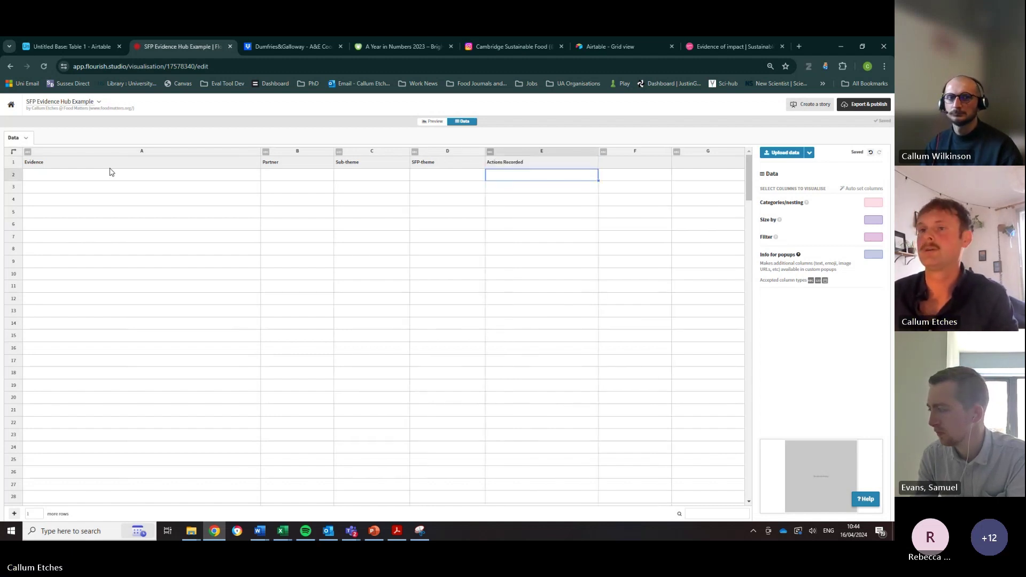
- Copy the Evidence column cells from the Airtable table and paste them under the Evidence heading in Flourish, starting at row 2
click(109, 179)
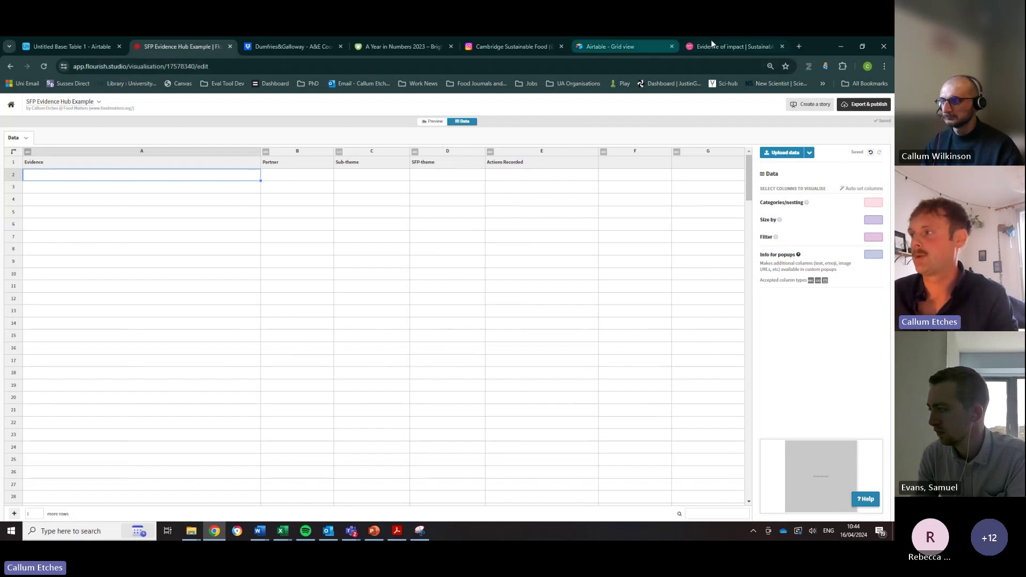
click(105, 48)
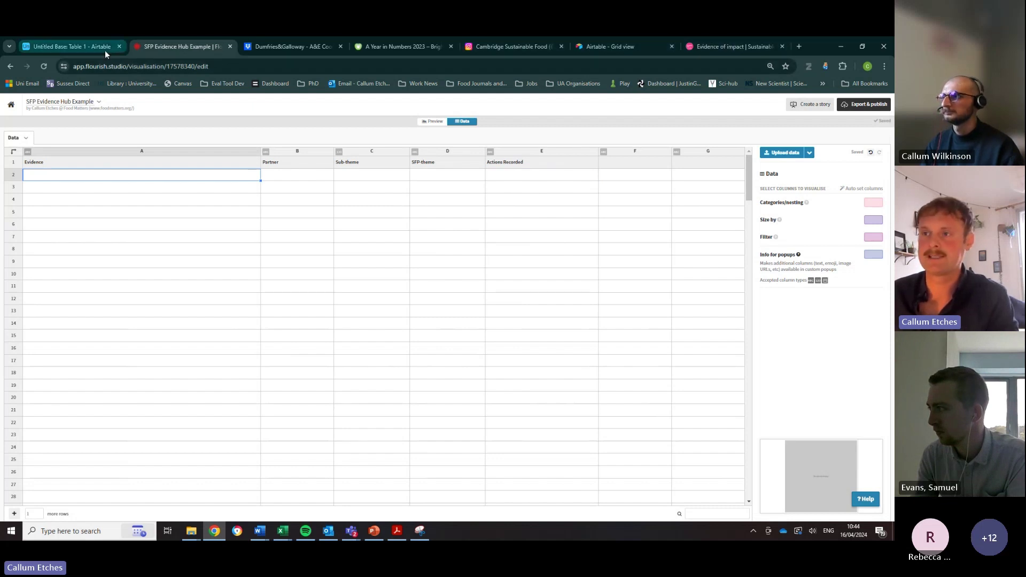
key(ctrl+c)
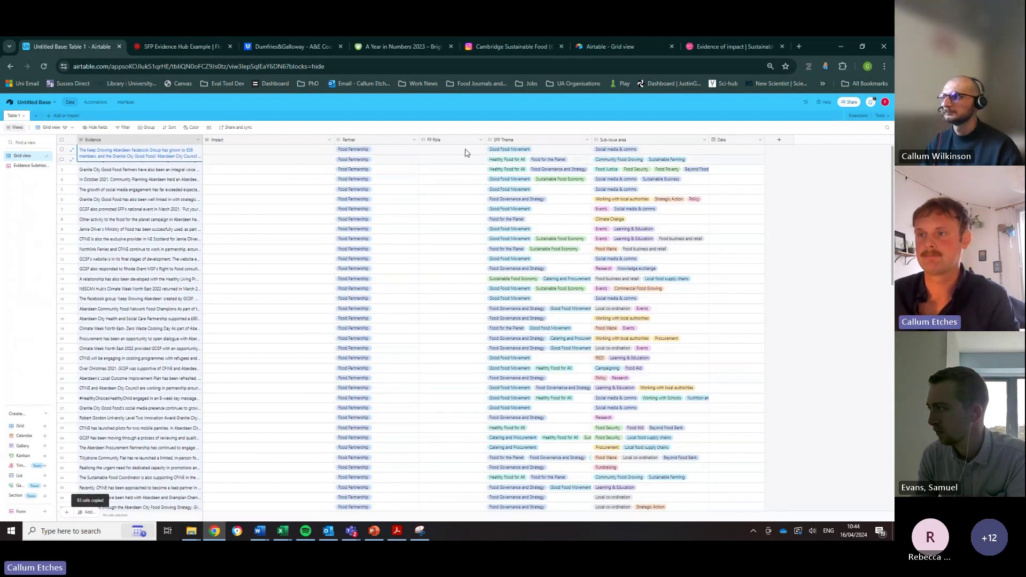
click(167, 50)
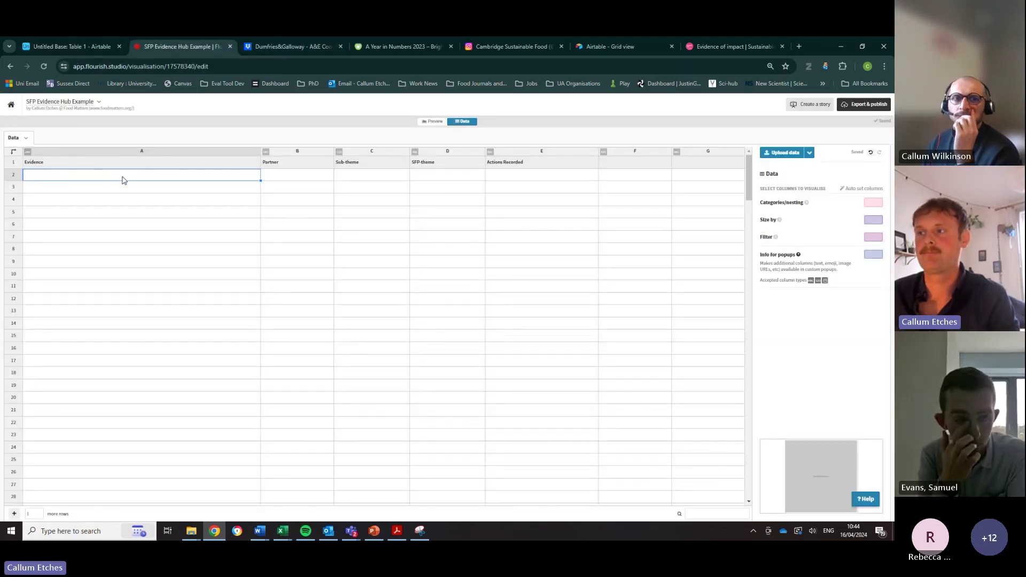
key(ctrl+v)
click(273, 180)
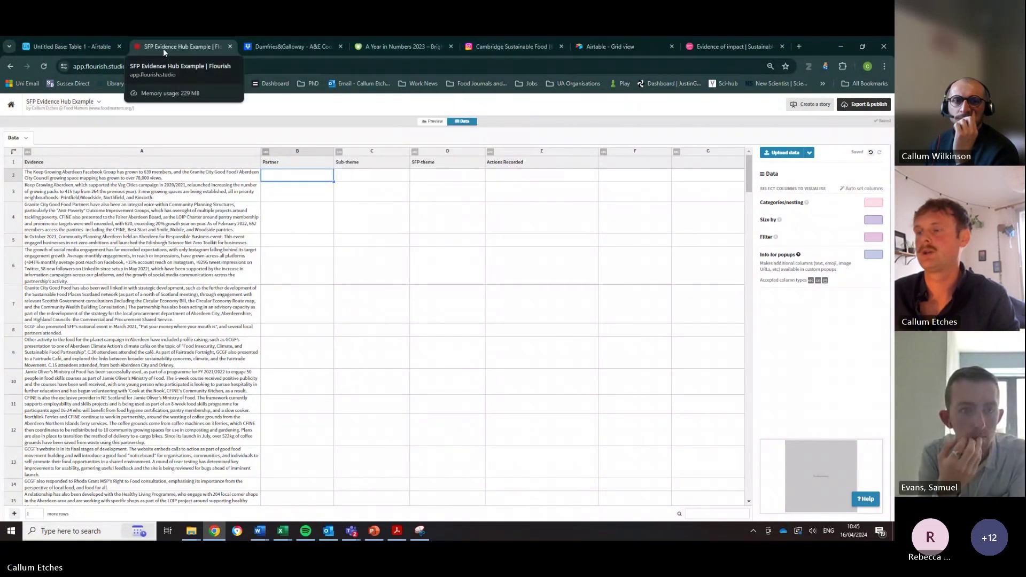
- Switch back to the Airtable table and clear the Partner value of the last record
click(91, 45)
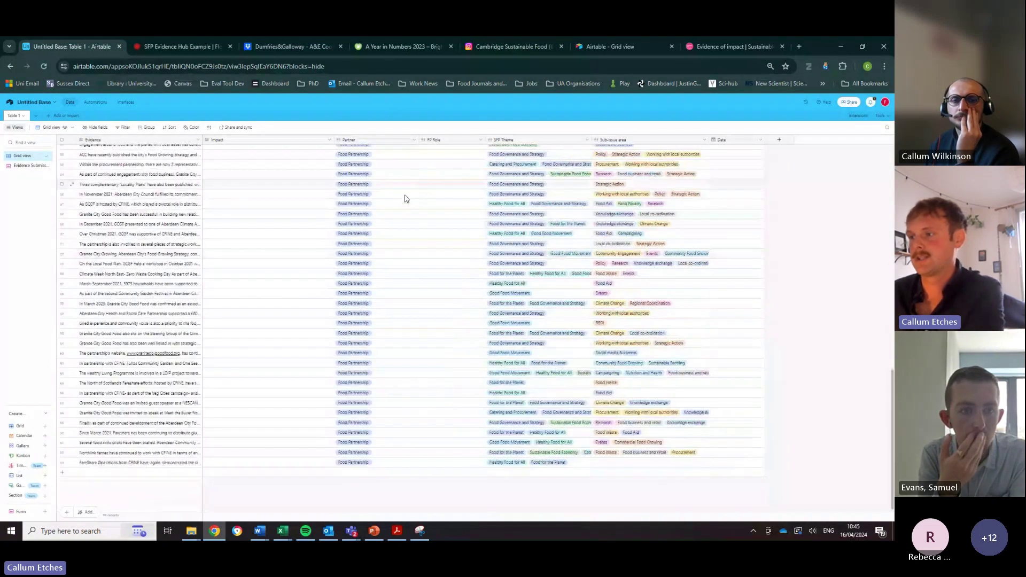
drag(396, 174, 409, 423)
click(401, 462)
key(Delete)
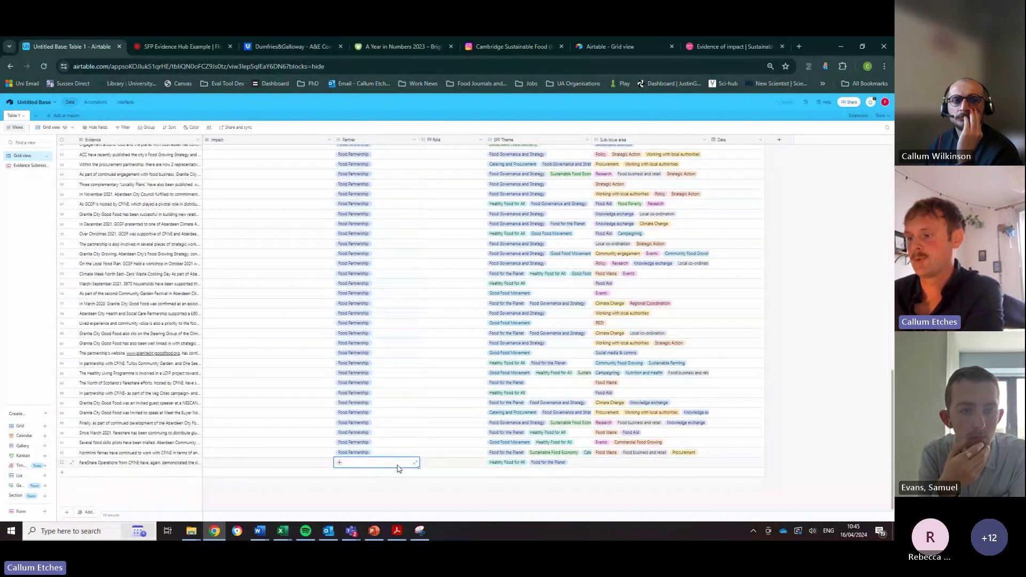
- Replace the Partner value with Charity x in four consecutive records, starting at "Within the procurement partnership"
drag(377, 165, 387, 199)
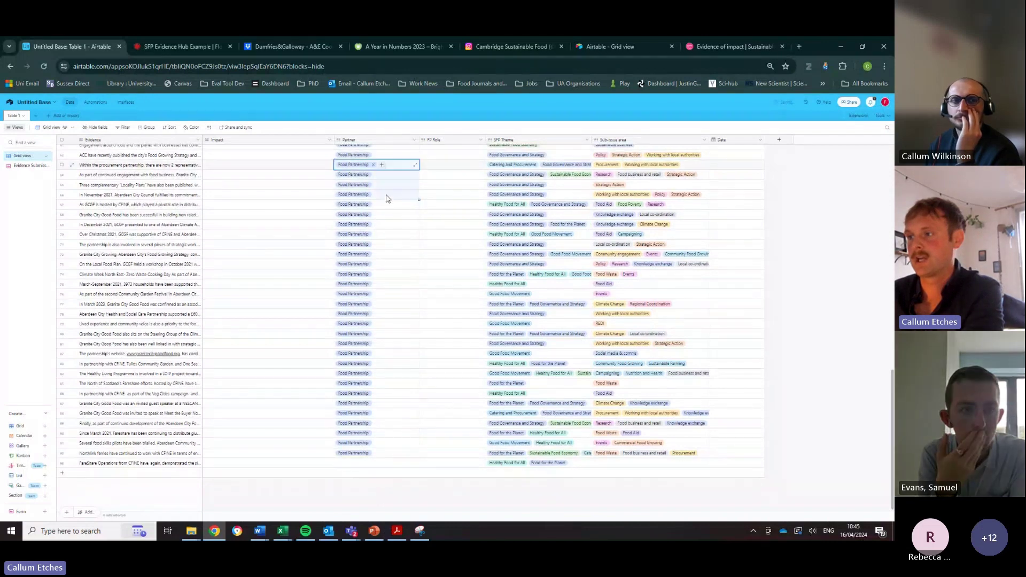
key(Delete)
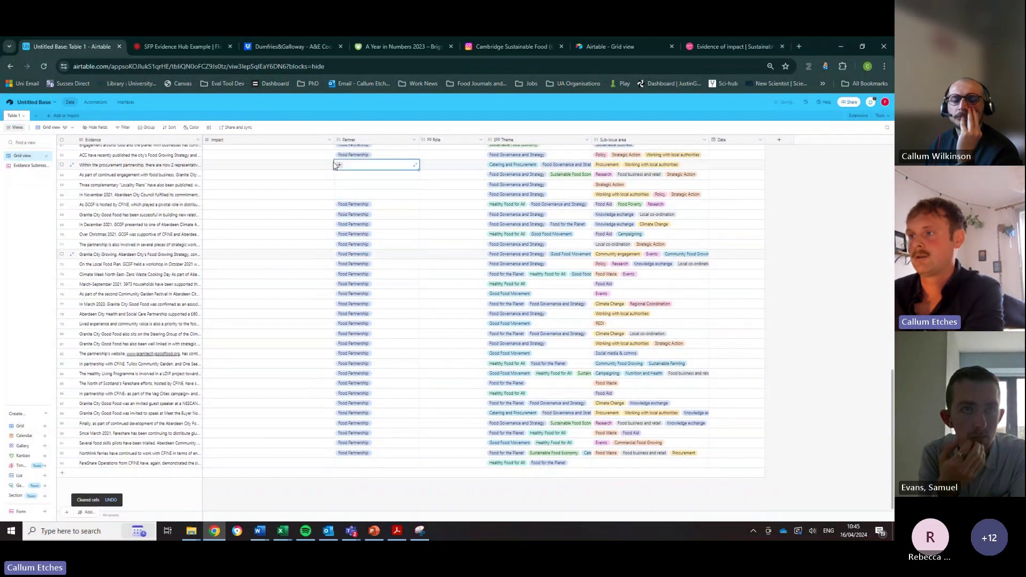
key(Left)
click(342, 167)
click(339, 165)
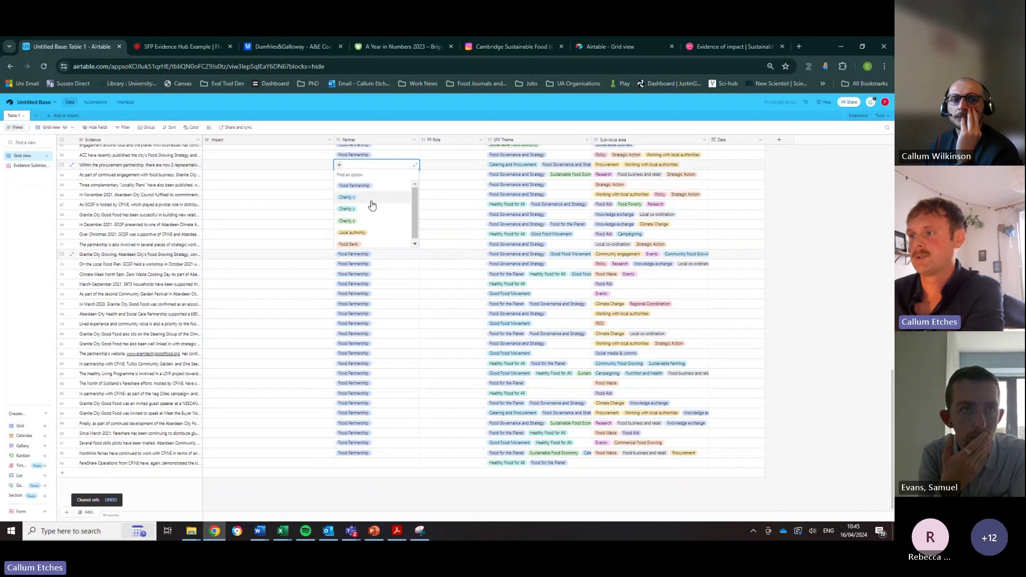
click(372, 198)
drag(418, 170, 417, 195)
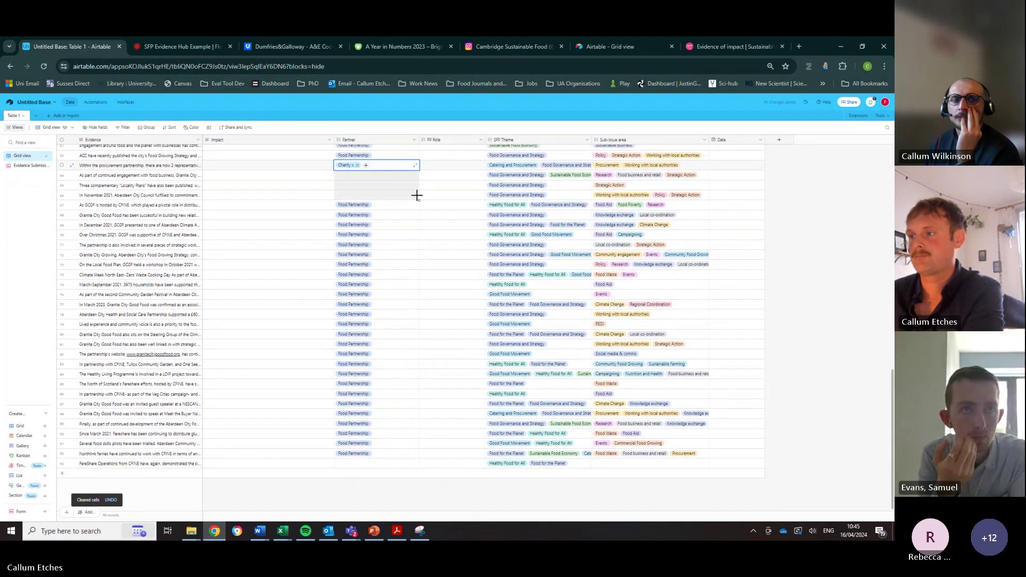
click(372, 256)
- Add Charity z as a second partner to the "Over Christmas 2021" record and fill it down through the seven records below
click(343, 235)
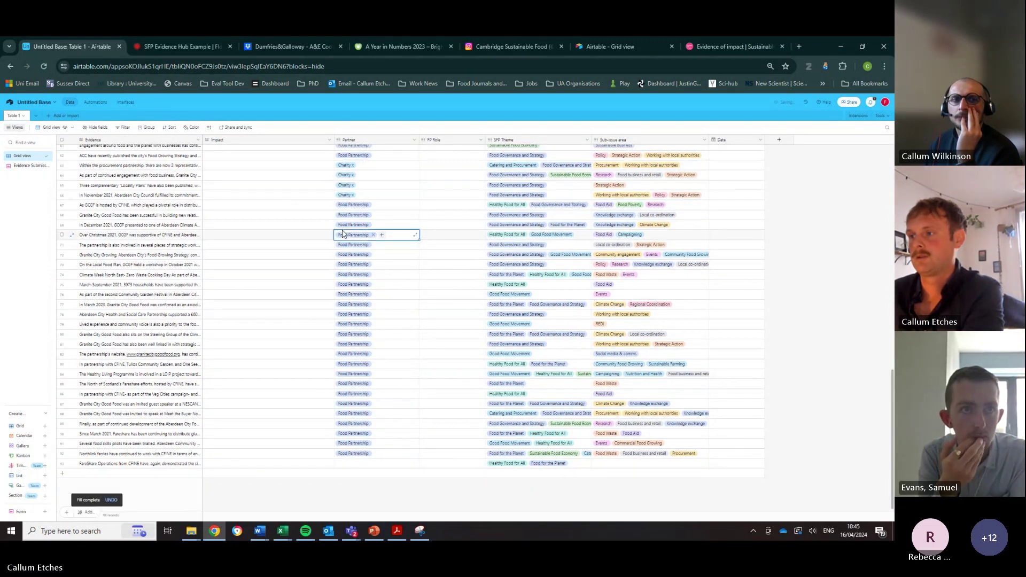
click(380, 236)
click(360, 276)
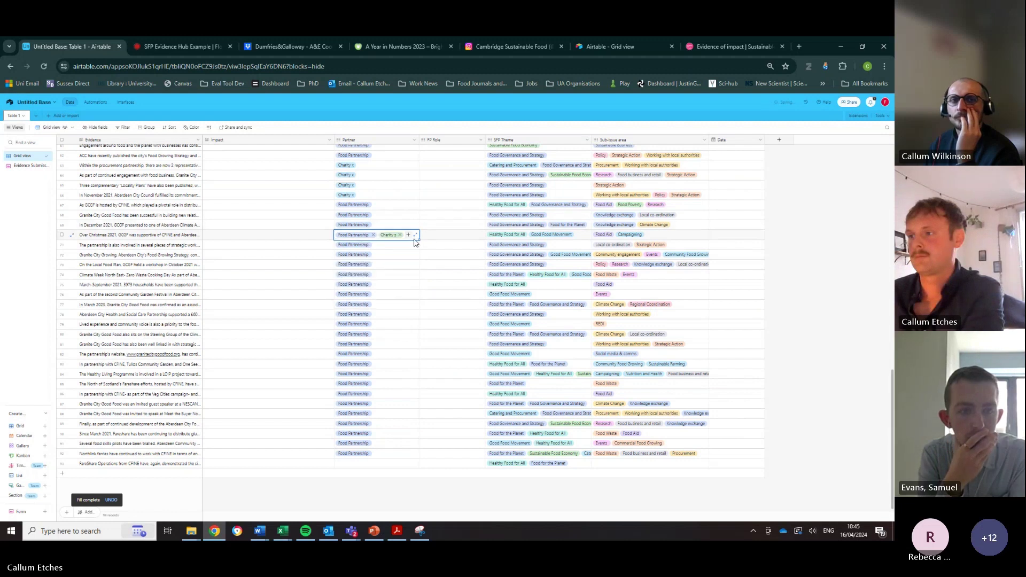
drag(419, 239, 381, 304)
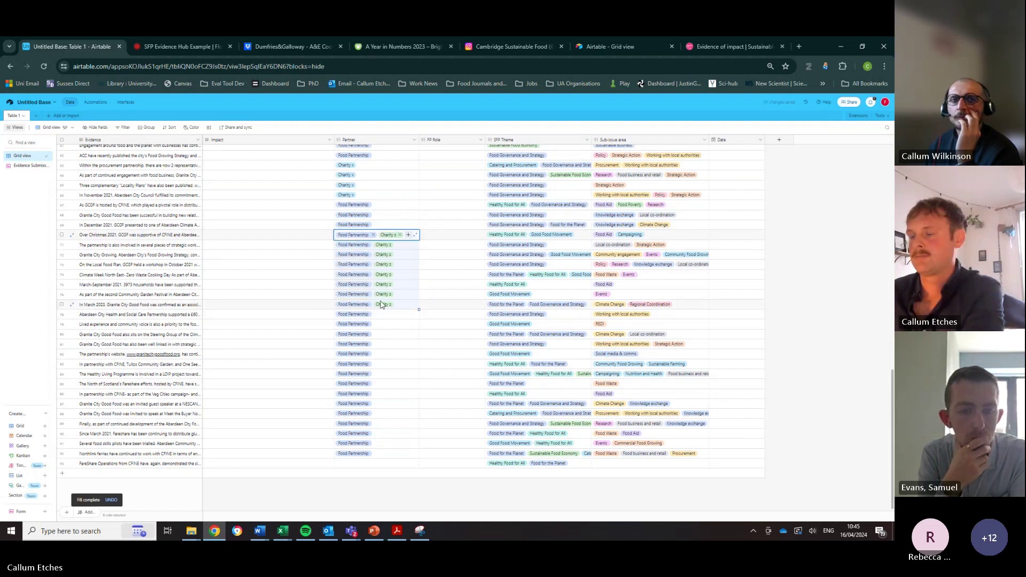
- Remove Food Partnership from the Partner field of the eight records starting at "Over Christmas 2021", leaving only Charity z
click(389, 334)
click(374, 363)
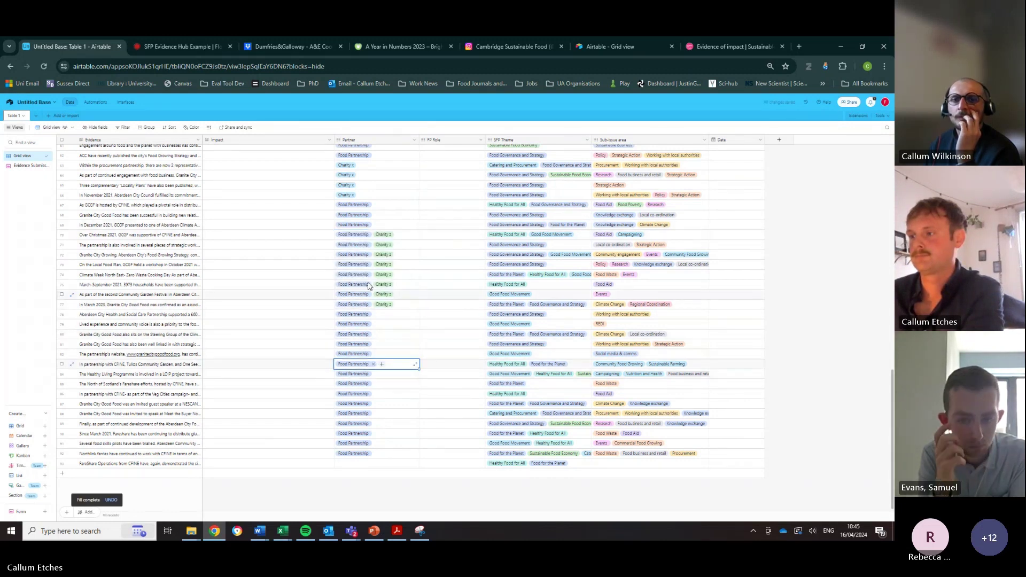
click(367, 245)
click(366, 237)
click(373, 235)
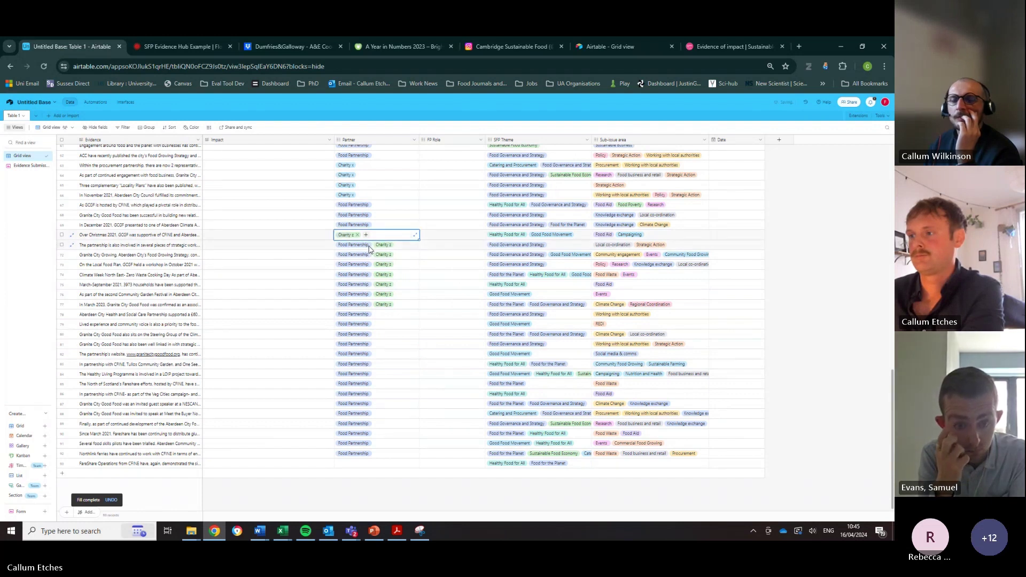
click(376, 248)
click(374, 245)
click(371, 255)
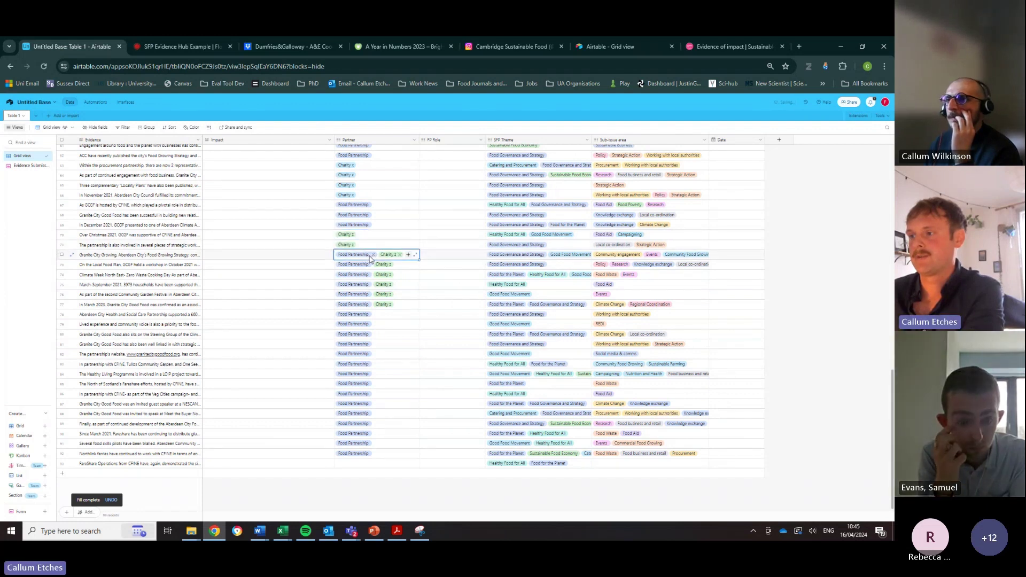
click(374, 255)
click(368, 266)
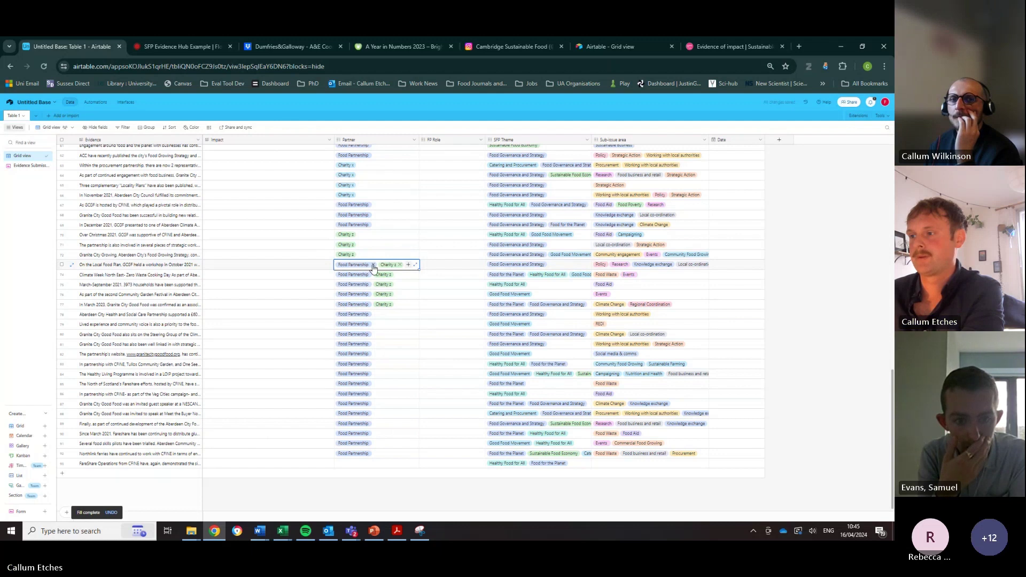
click(373, 265)
click(369, 274)
click(373, 275)
click(367, 284)
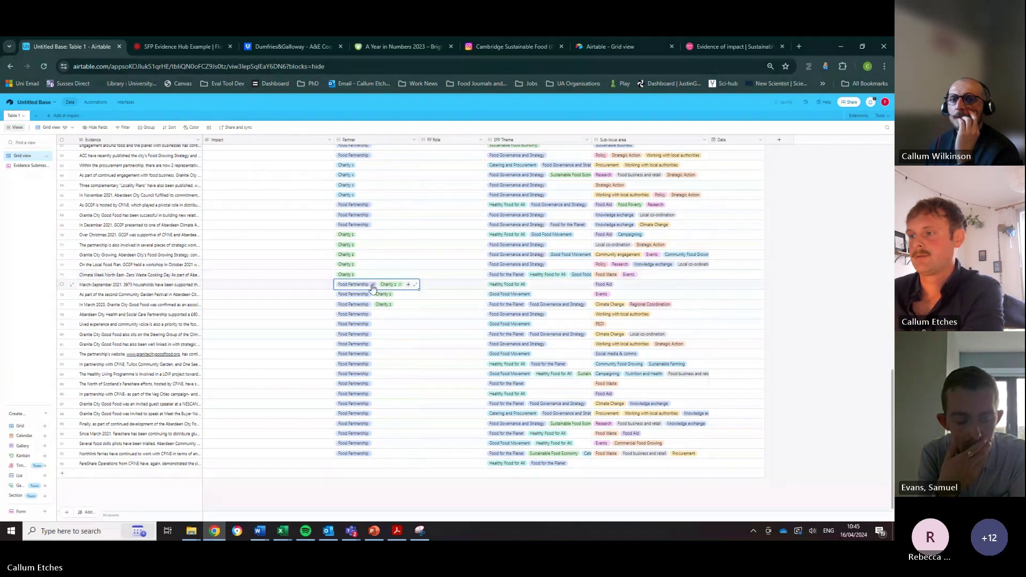
click(367, 294)
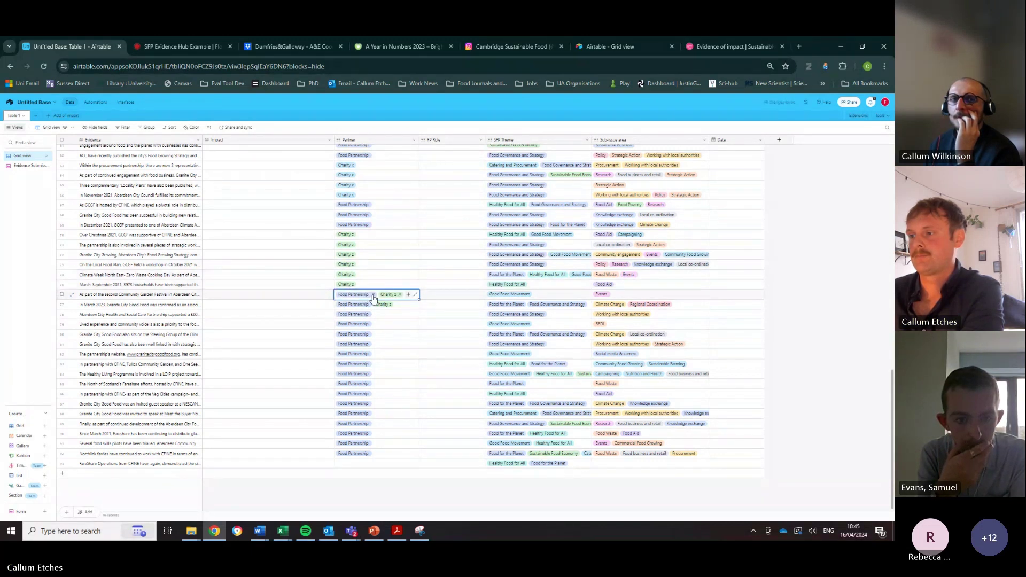
click(362, 305)
click(373, 304)
click(389, 354)
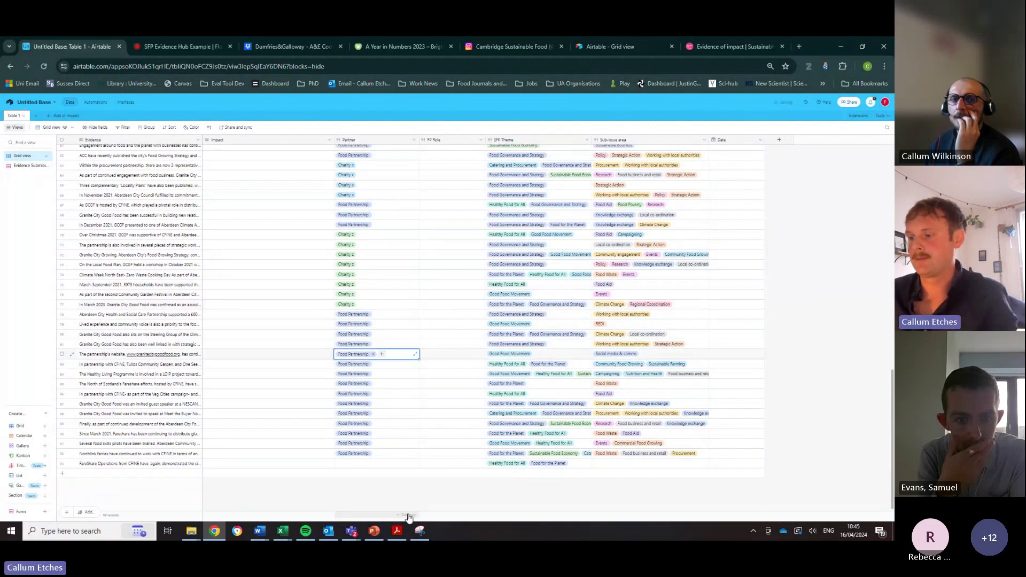
- Copy the Partner cells from the first record down to the "Northlink ferries" record and switch to the Flourish data sheet
click(374, 514)
click(309, 490)
click(401, 454)
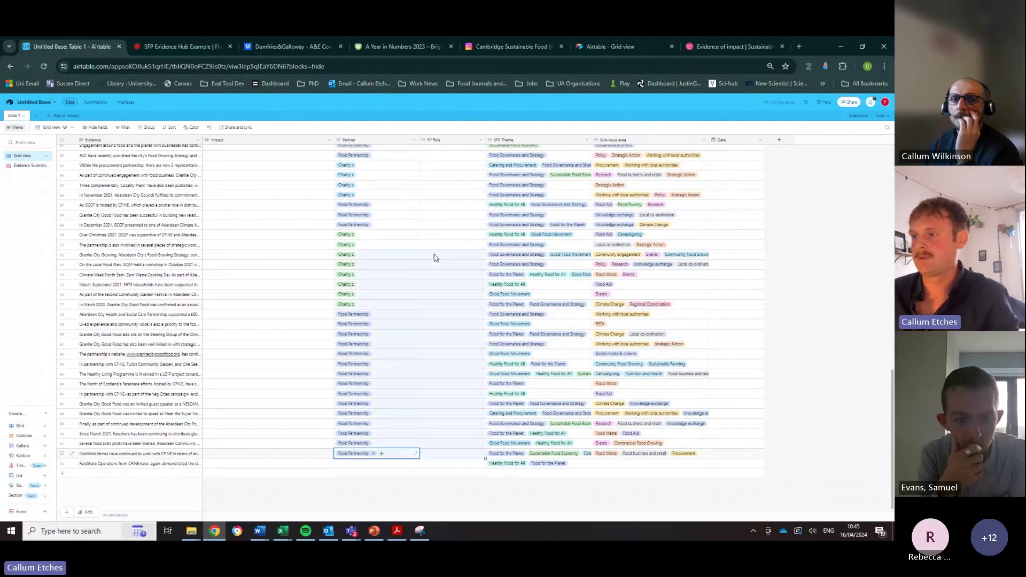
scroll(411, 234, up, 15)
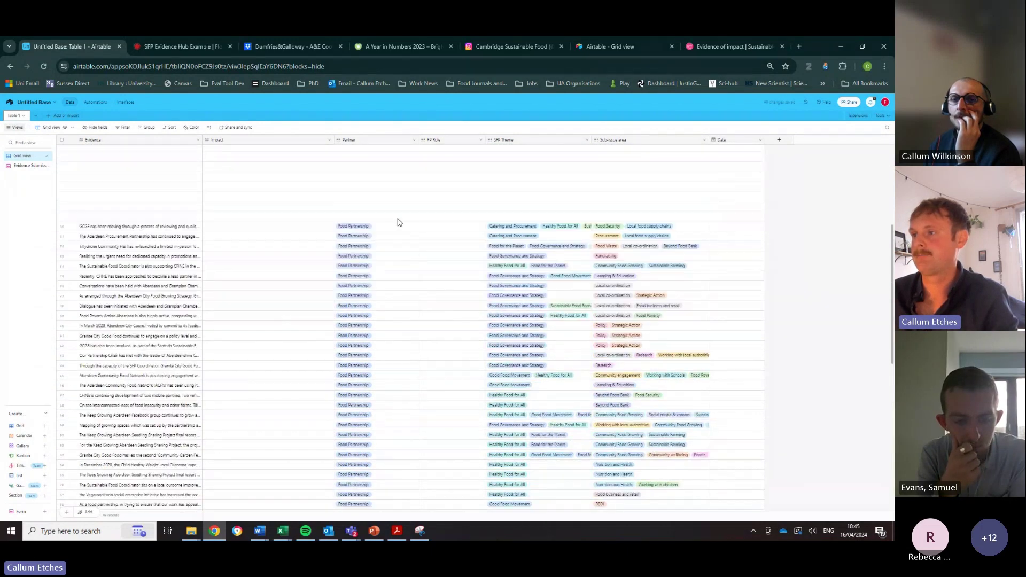
scroll(400, 203, up, 2)
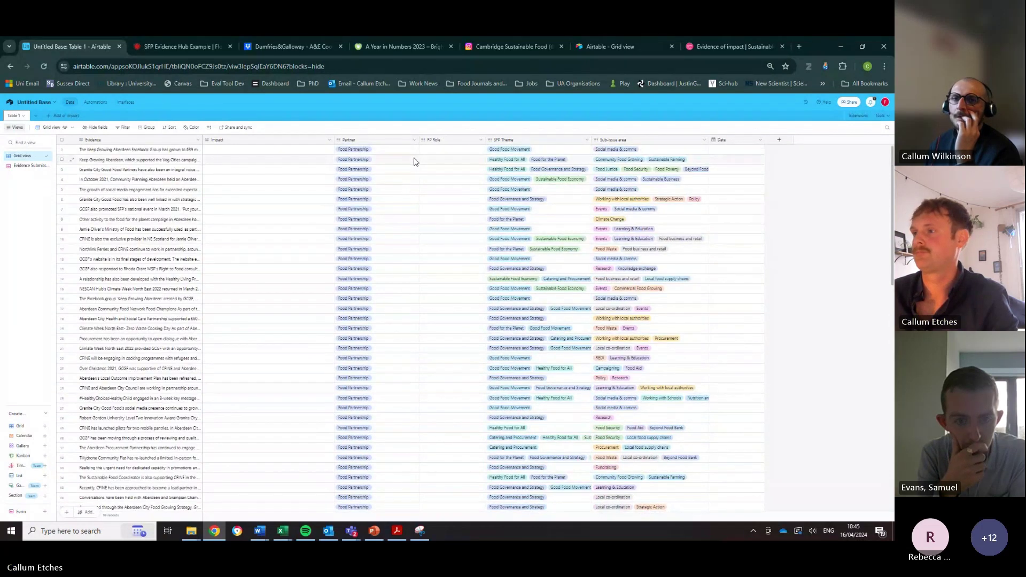
drag(406, 152, 392, 453)
key(ctrl+c)
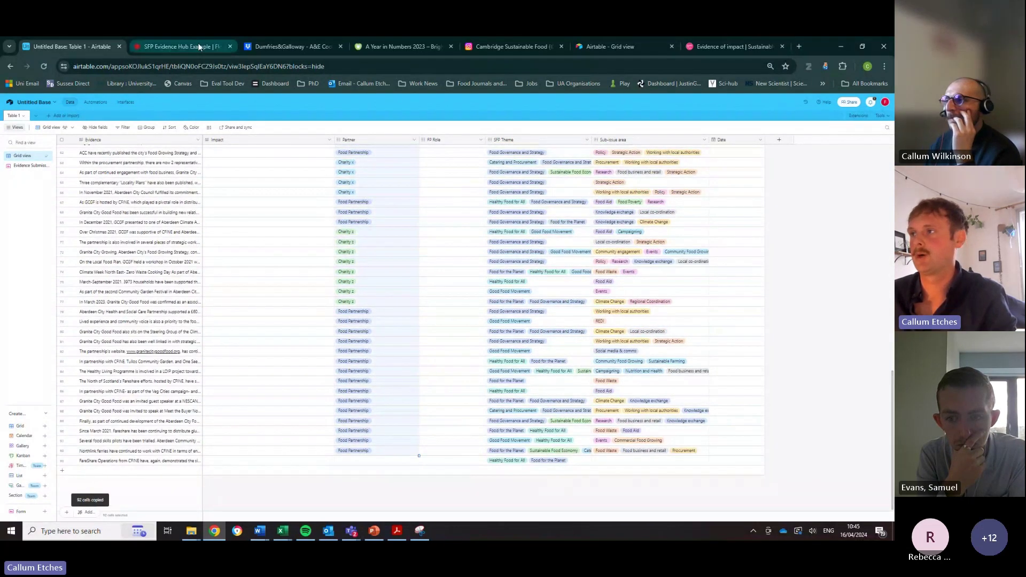
click(201, 46)
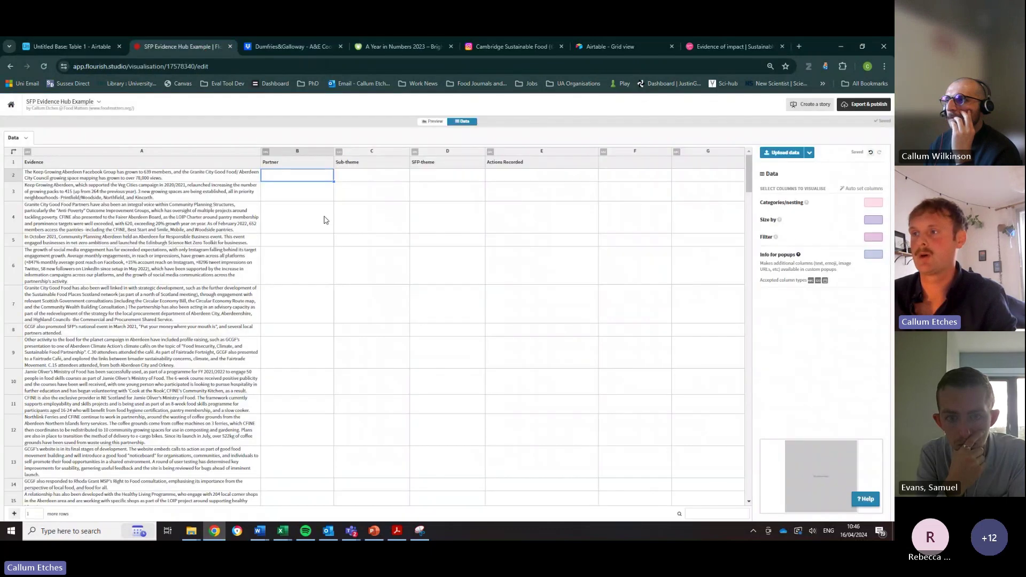
- Try to paste the copied partner values inside the row 2 Partner cell, and undo the paste
click(421, 293)
double_click(309, 172)
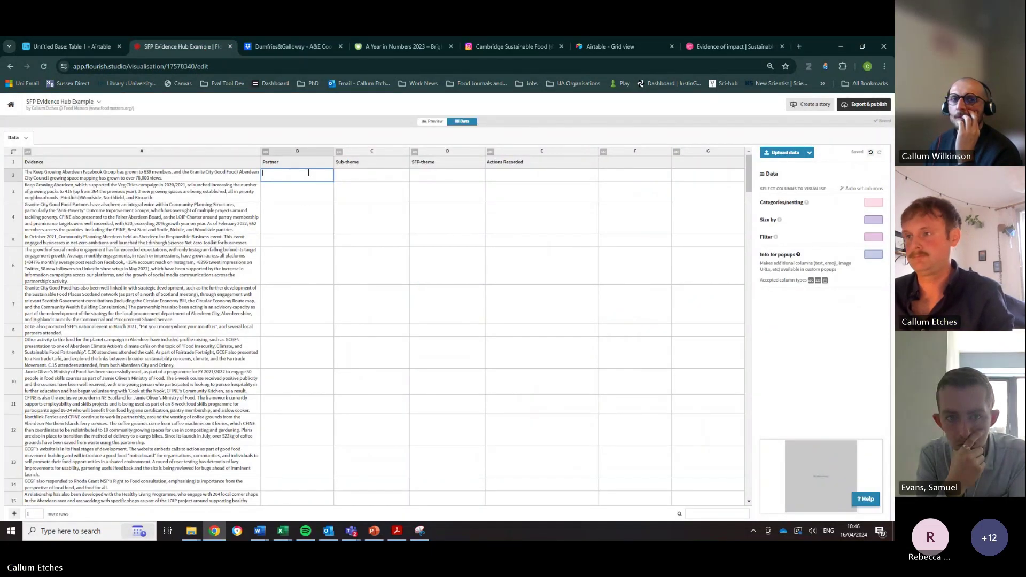
click(382, 247)
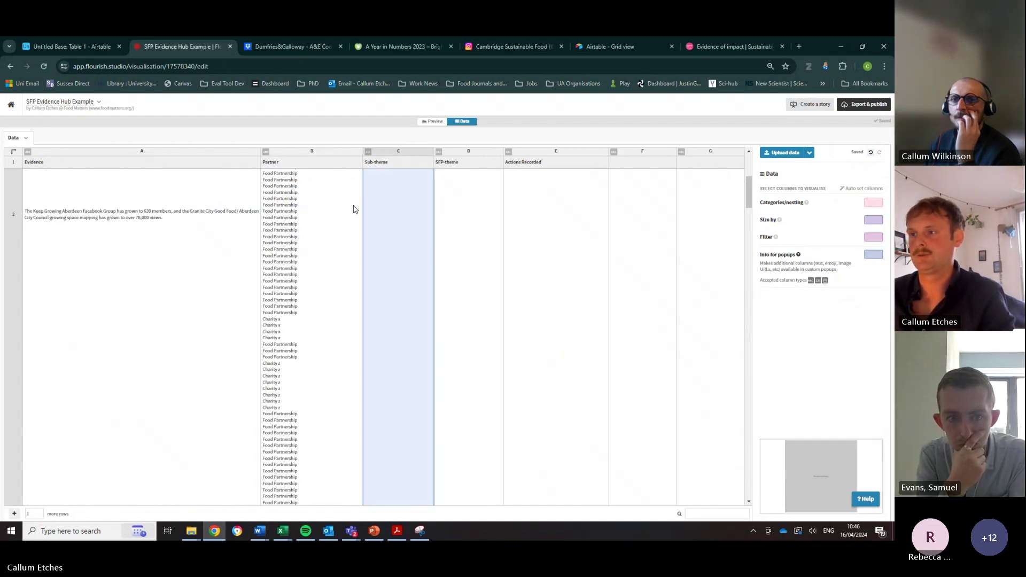
key(ctrl+z)
click(298, 197)
text(Food partnersh)
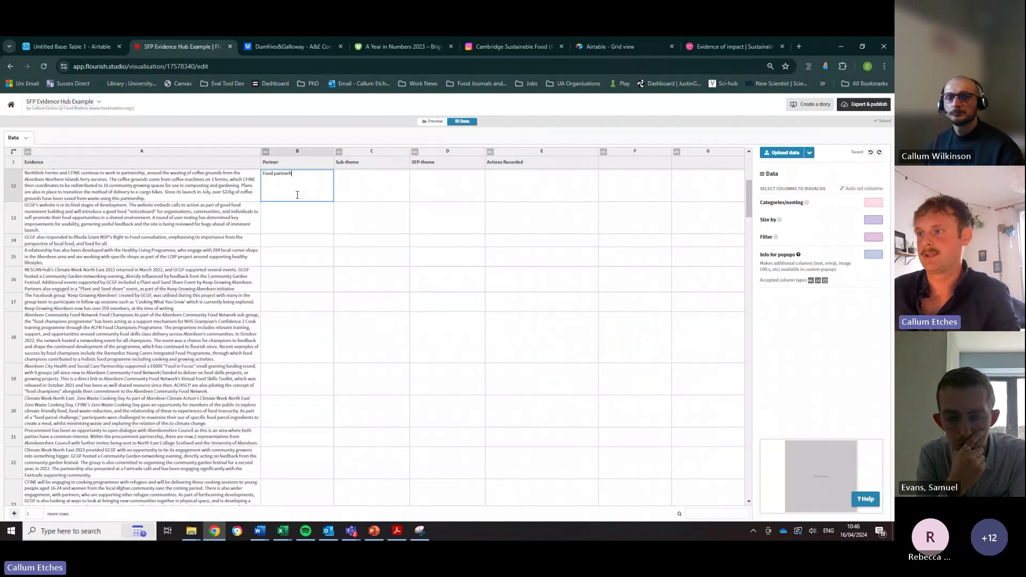
key(BackSpace)
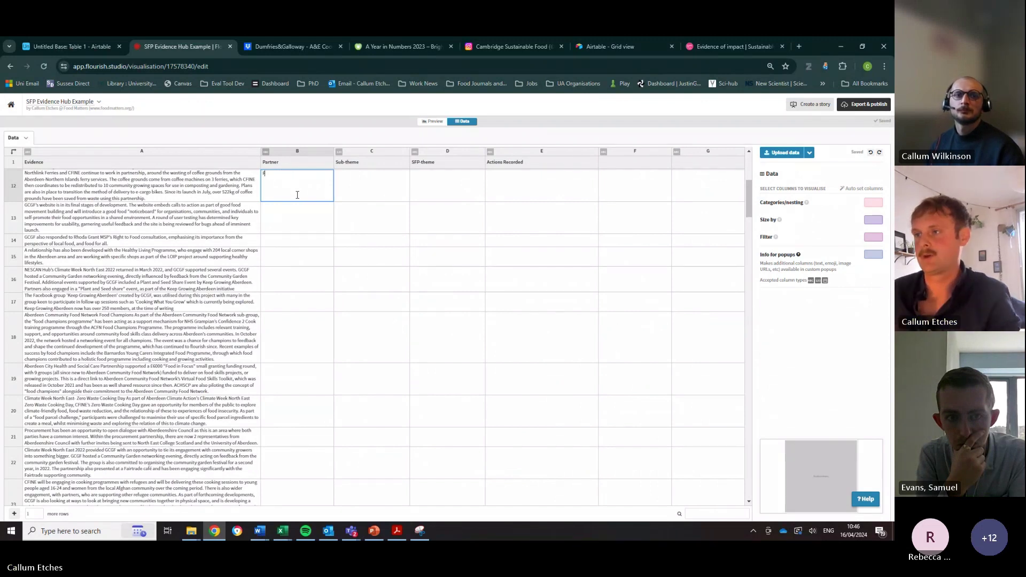
key(BackSpace)
click(653, 344)
- Paste the copied partner values under the Partner heading, starting at row 12
click(314, 180)
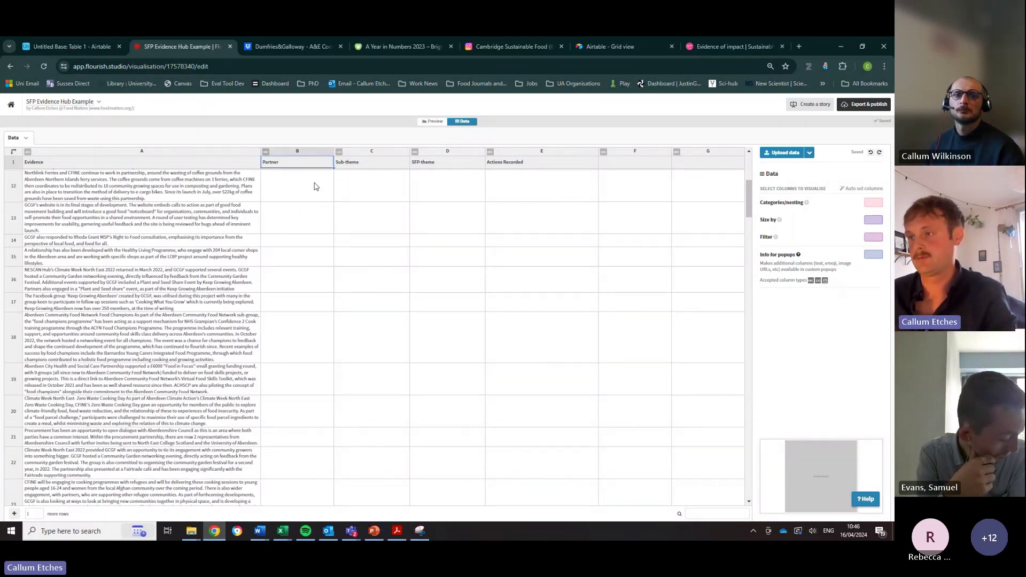
key(ctrl+v)
click(465, 346)
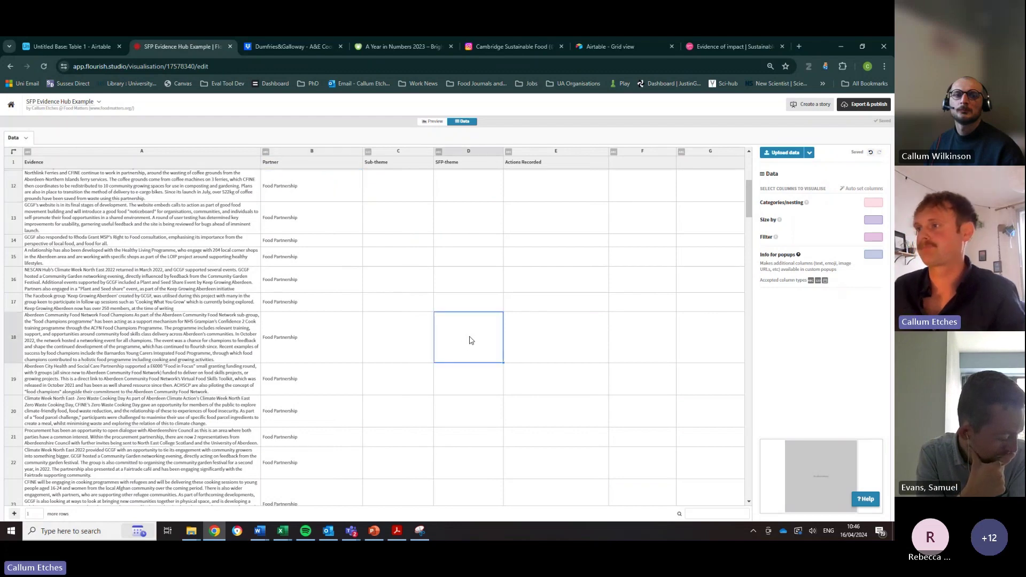
- Copy the Sub-topic column from the shared Airtable grid view and paste it under Sub-theme in Flourish, starting at row 12
click(405, 193)
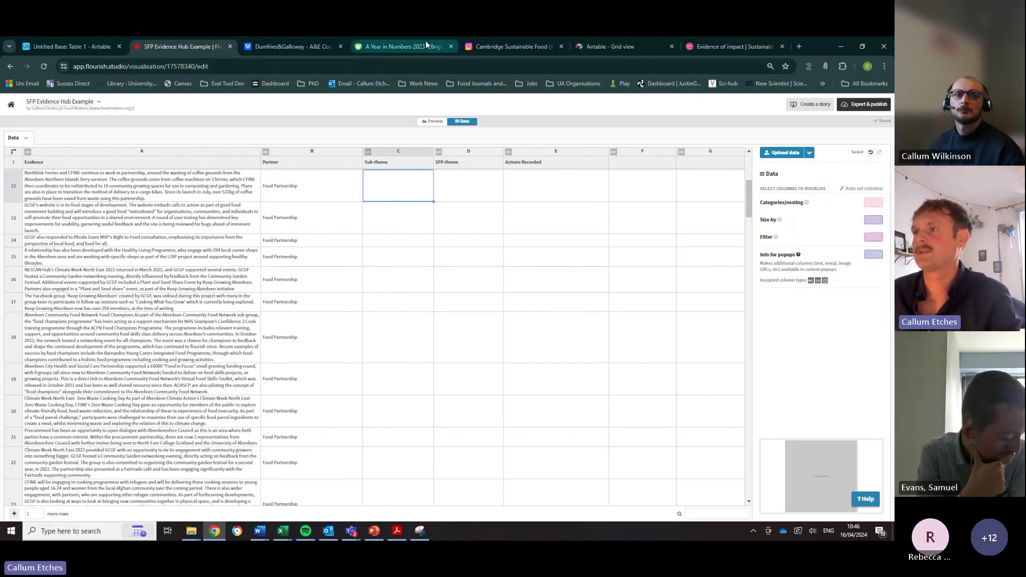
click(657, 47)
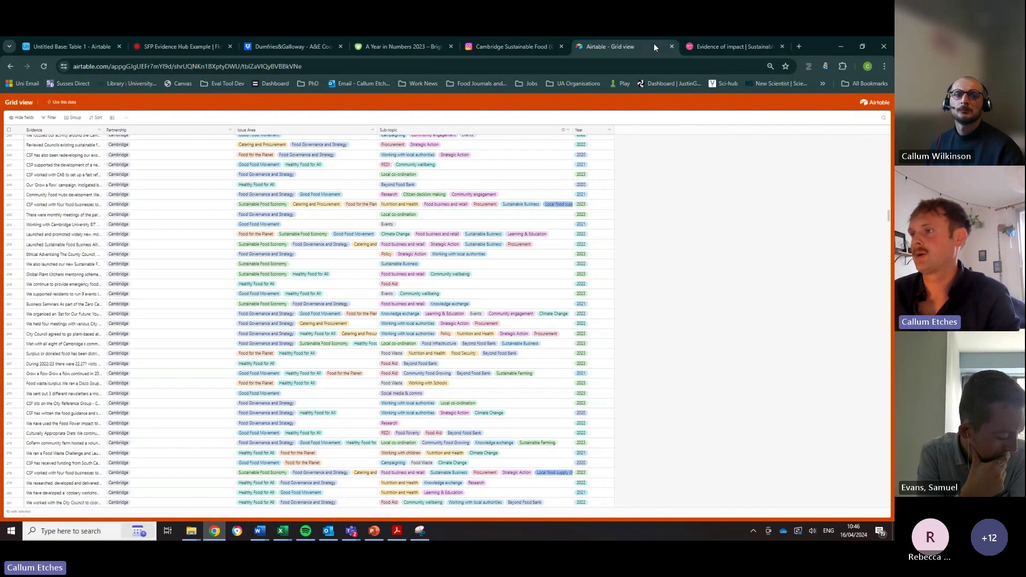
scroll(251, 207, up, 15)
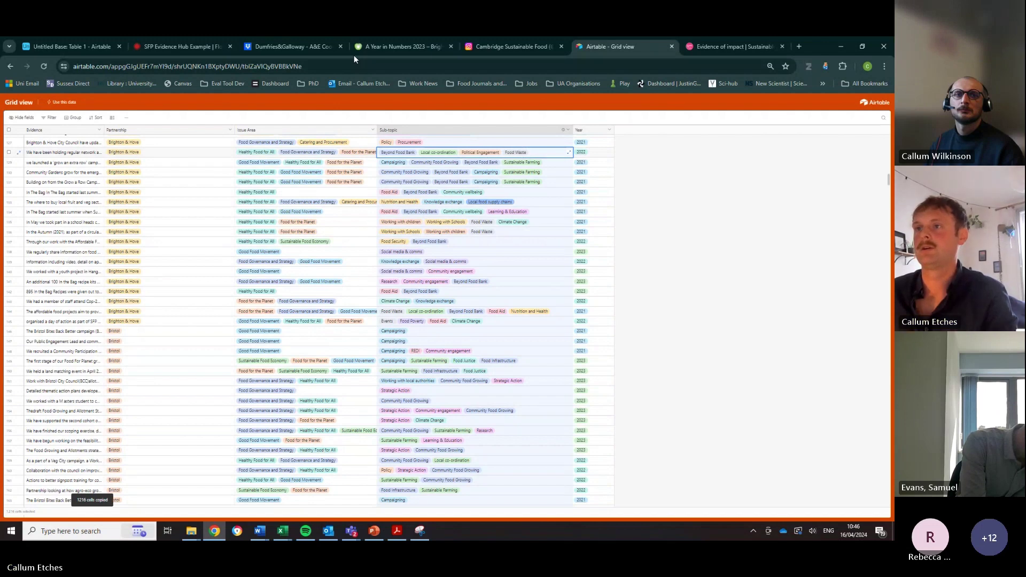
click(184, 48)
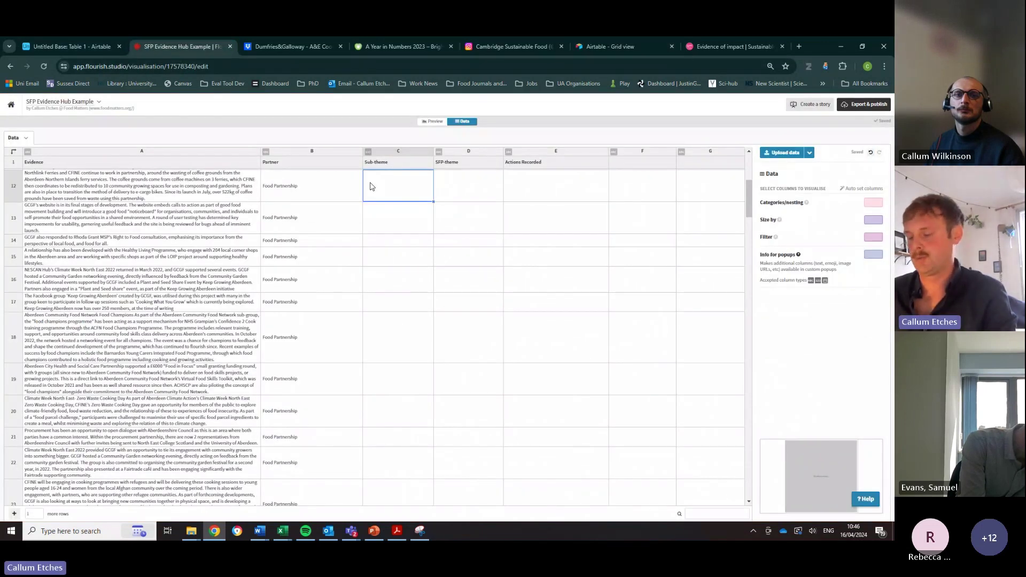
key(ctrl+v)
click(619, 386)
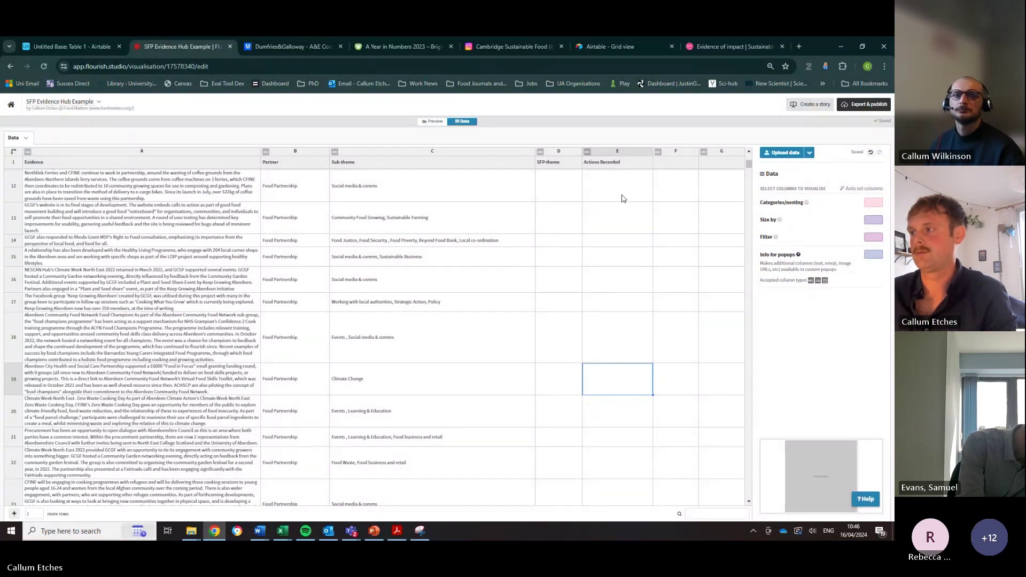
- Copy the Issue Area column from the shared Airtable grid view and paste it under SFP-theme in Flourish, starting at row 12
click(570, 196)
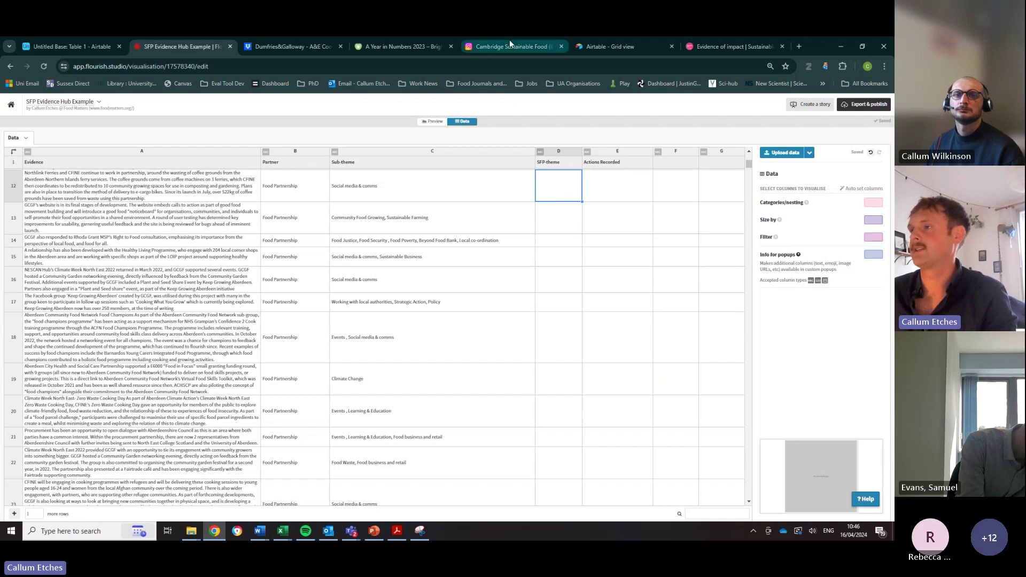
click(749, 46)
click(582, 47)
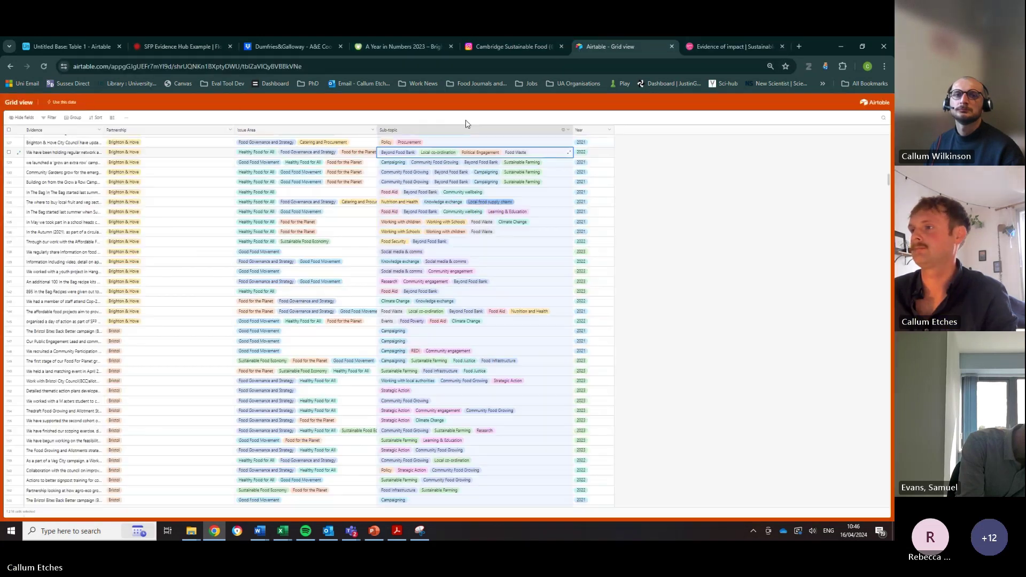
click(316, 133)
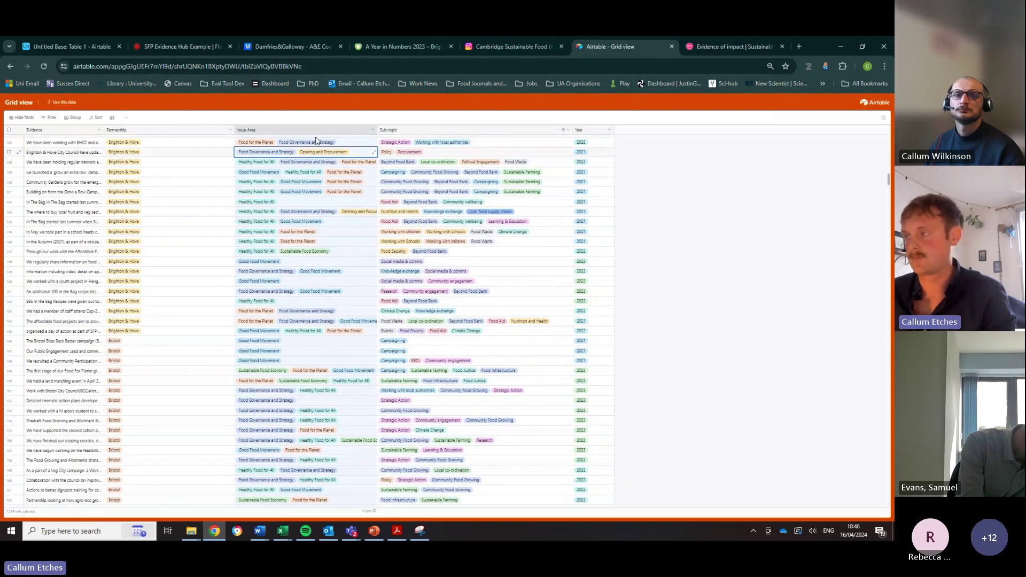
key(ctrl+c)
click(505, 48)
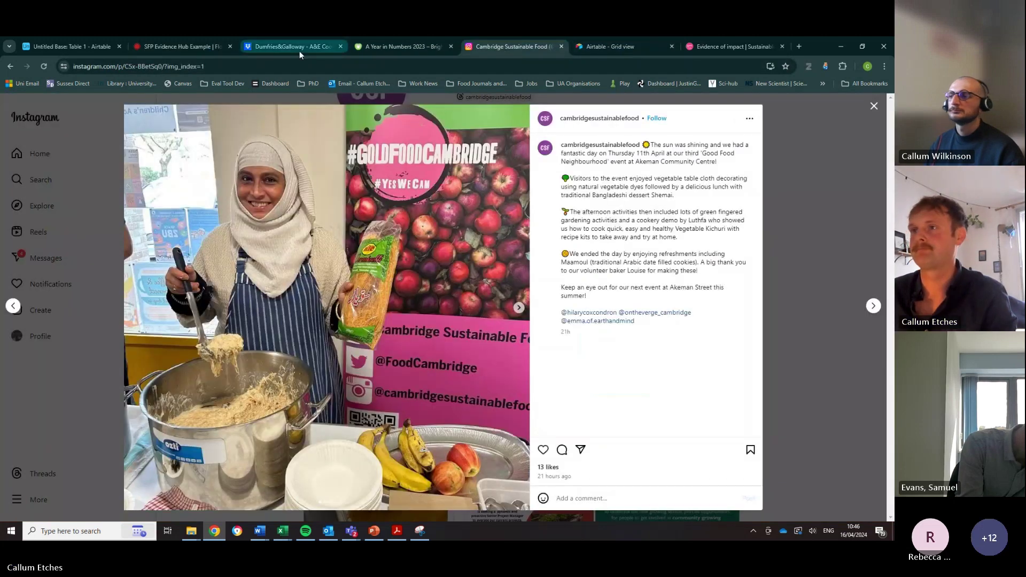
click(299, 48)
click(207, 47)
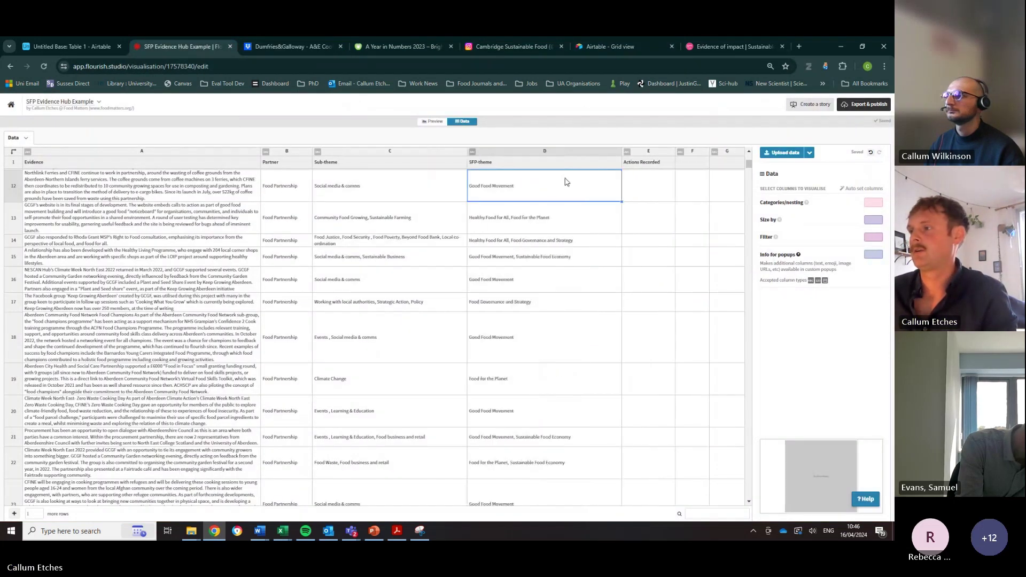
click(645, 303)
- Fill the blank Partner cells from row 2 to row 11 with Food Partnership values copied from row 12 downwards
scroll(641, 289, up, 5)
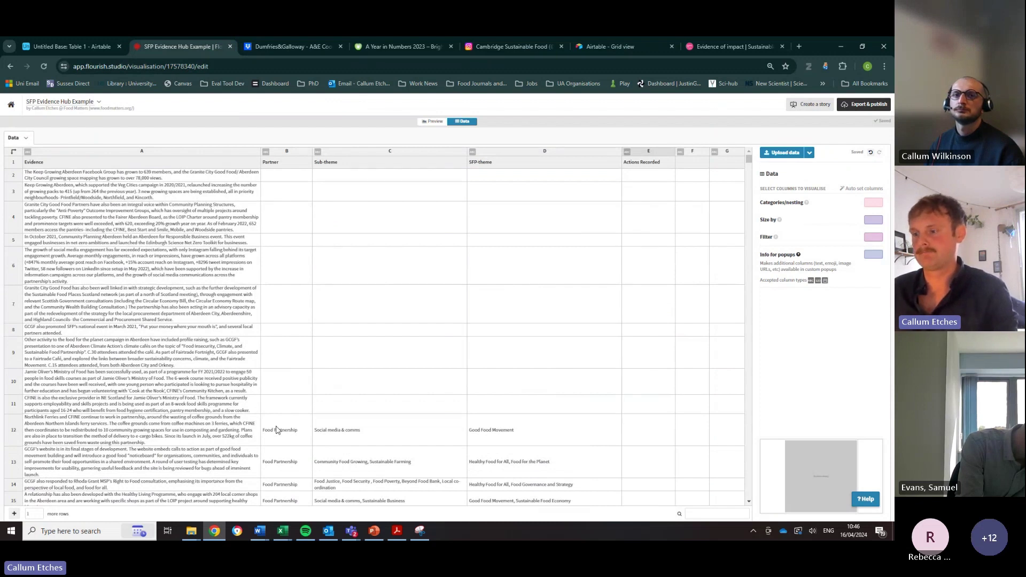
click(277, 430)
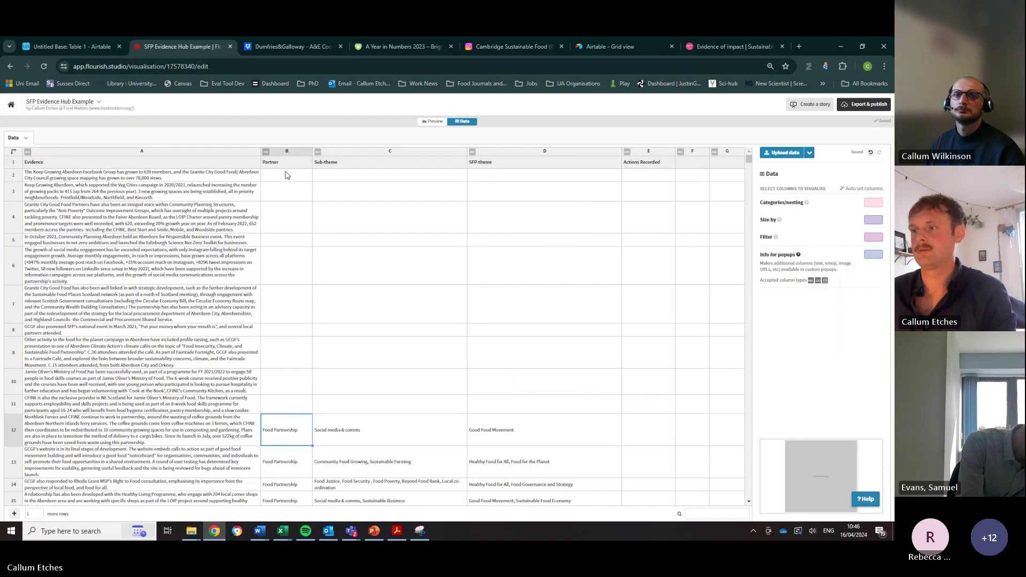
scroll(302, 407, down, 5)
shift+click(302, 230)
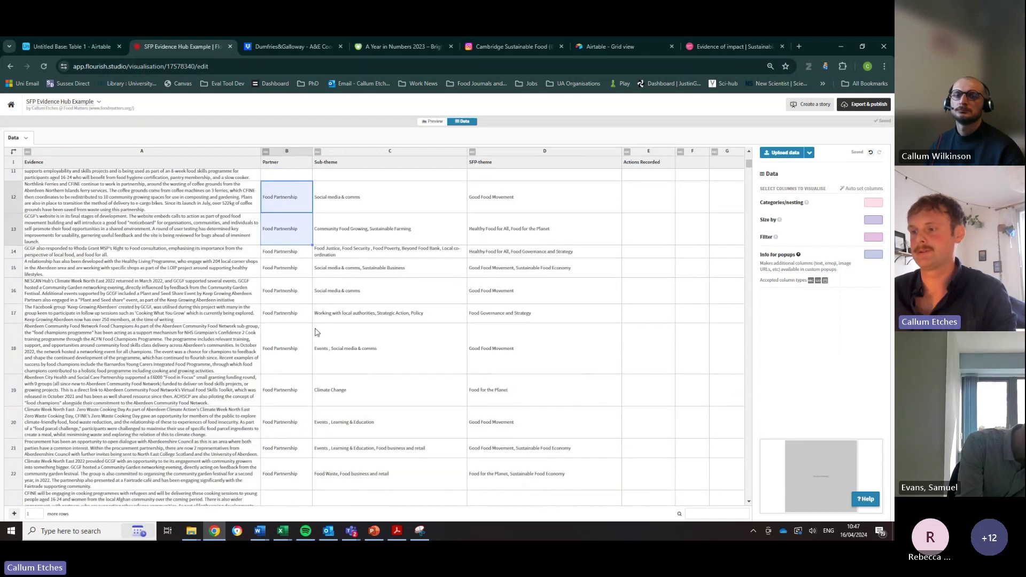
shift+click(287, 497)
scroll(287, 457, down, 2)
scroll(304, 347, up, 7)
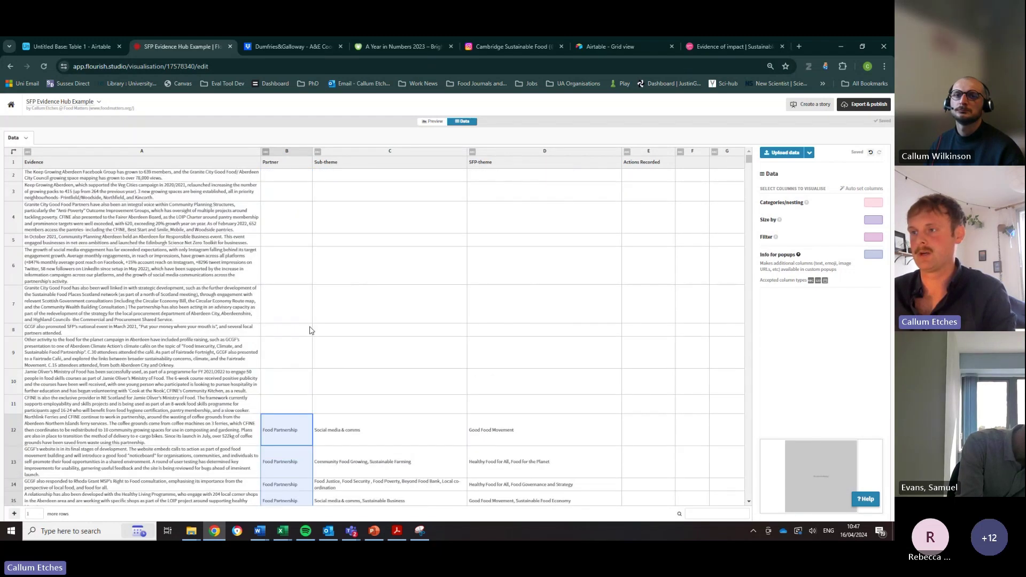
key(ctrl+c)
click(287, 175)
key(ctrl+v)
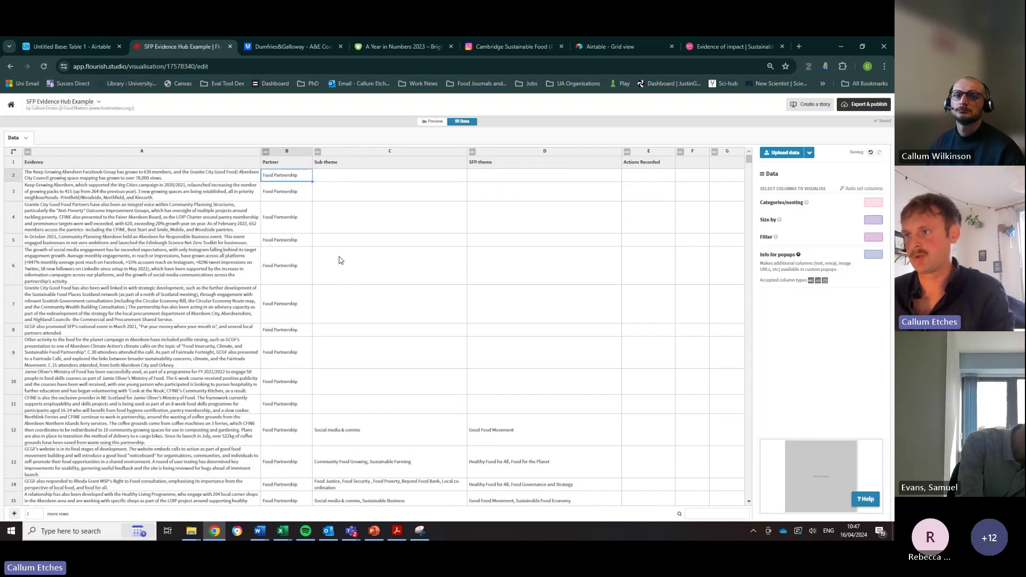
- Fill the blank Sub-theme cells from row 2 downwards with the values copied from rows 15 to 23
scroll(373, 292, down, 7)
drag(374, 190, 397, 420)
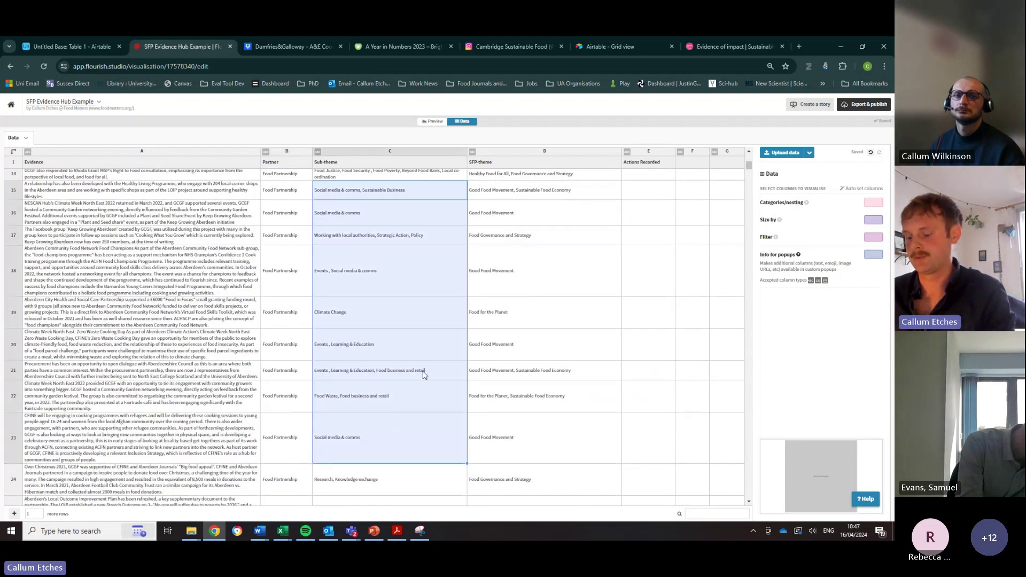
scroll(419, 350, up, 7)
click(381, 179)
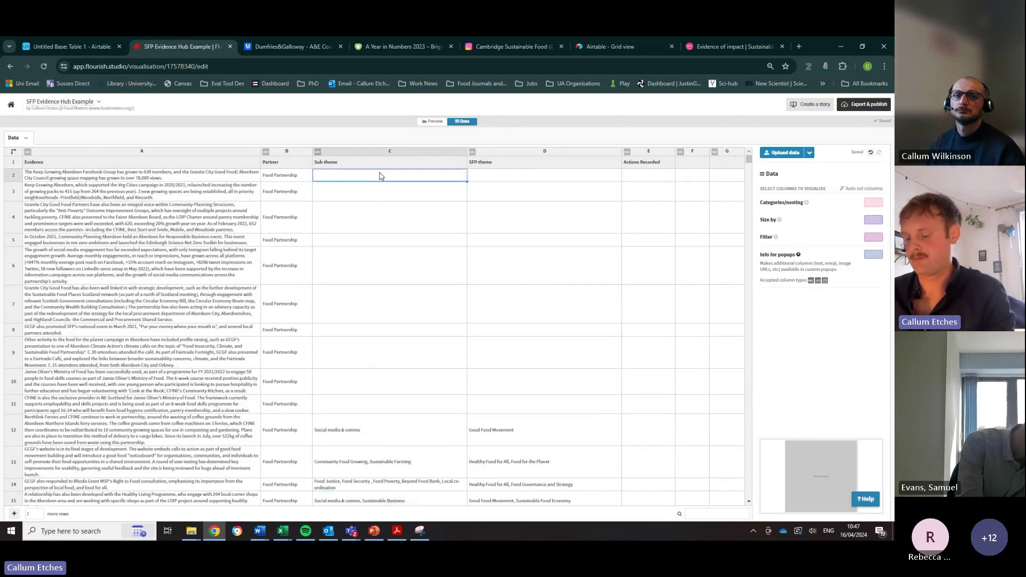
- Fill the blank SFP-theme cells from row 2 downwards with values copied from row 18 onwards
scroll(481, 316, down, 9)
drag(535, 181, 545, 464)
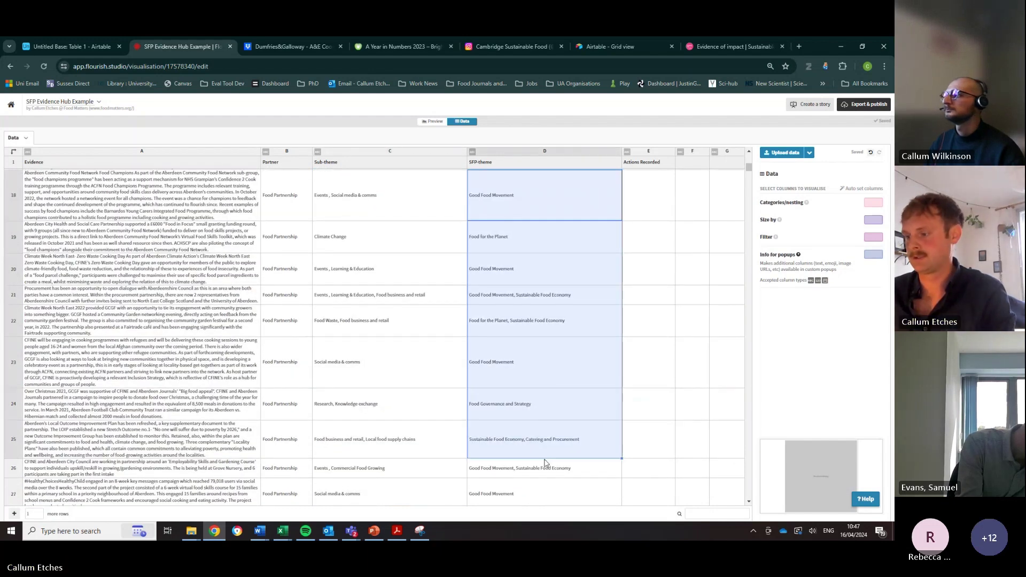
scroll(545, 400, up, 9)
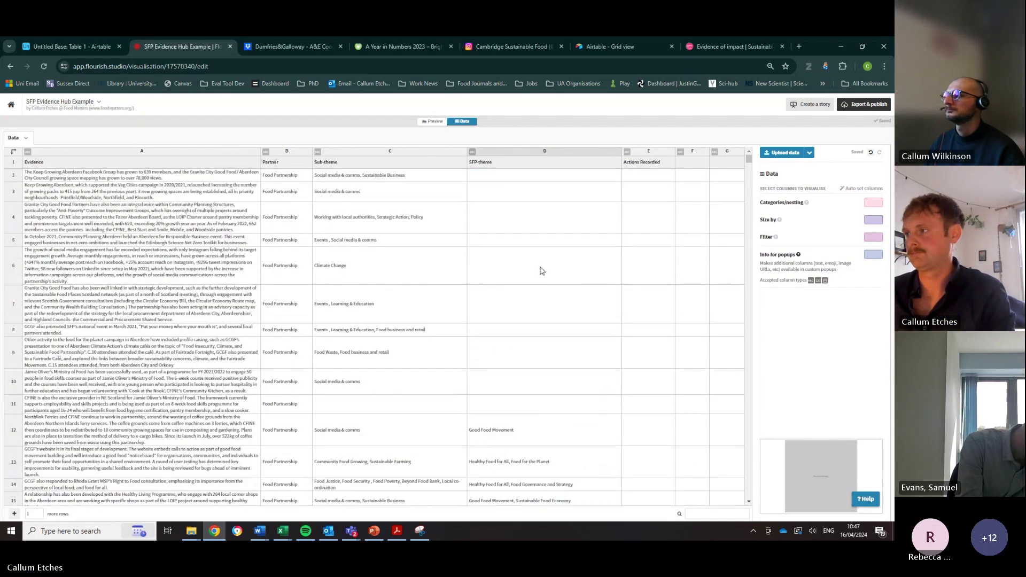
click(531, 176)
key(ctrl+v)
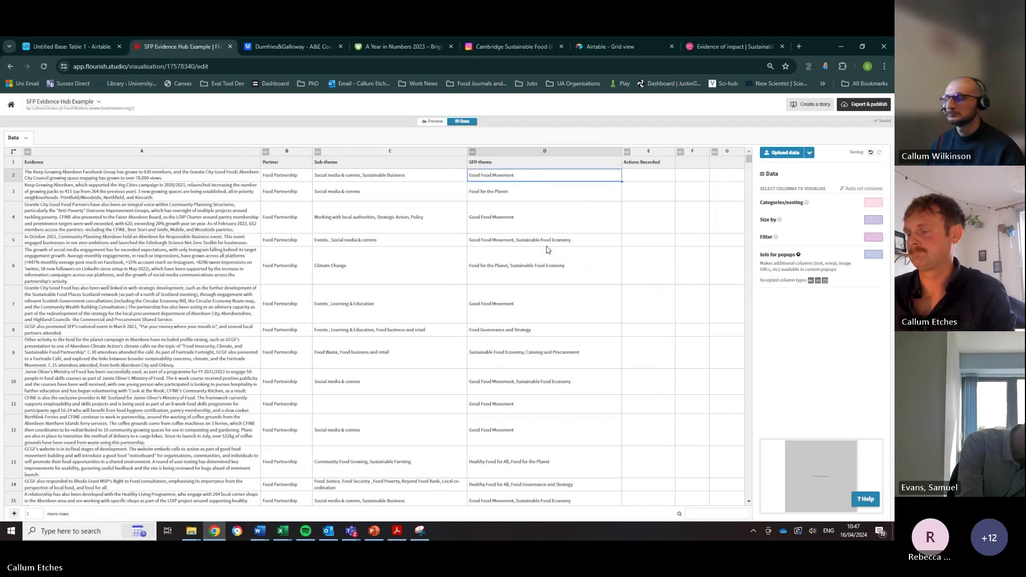
- Enter 1 under Actions Recorded for rows 2, 3 and 4
click(701, 320)
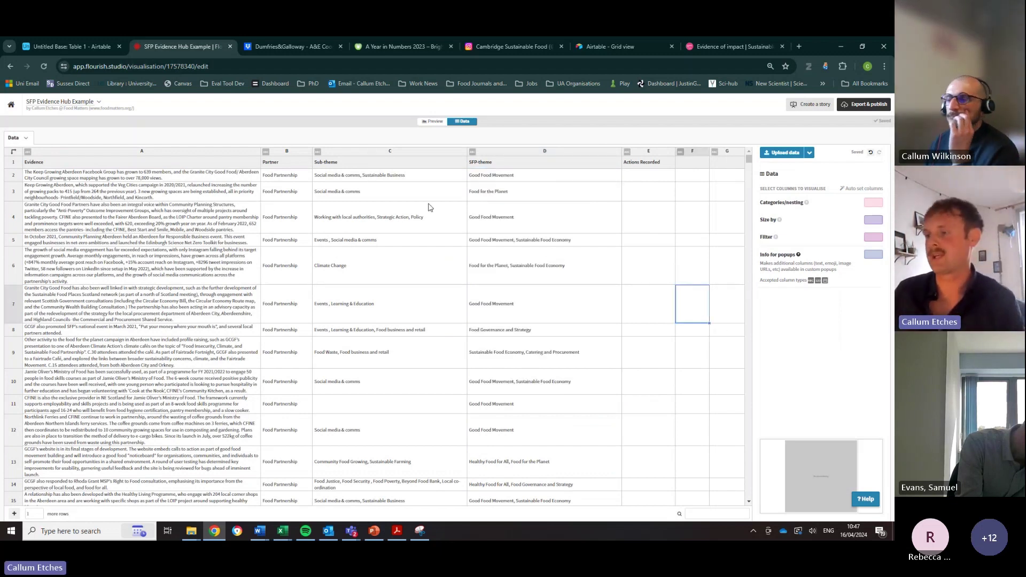
click(401, 329)
click(609, 265)
click(658, 178)
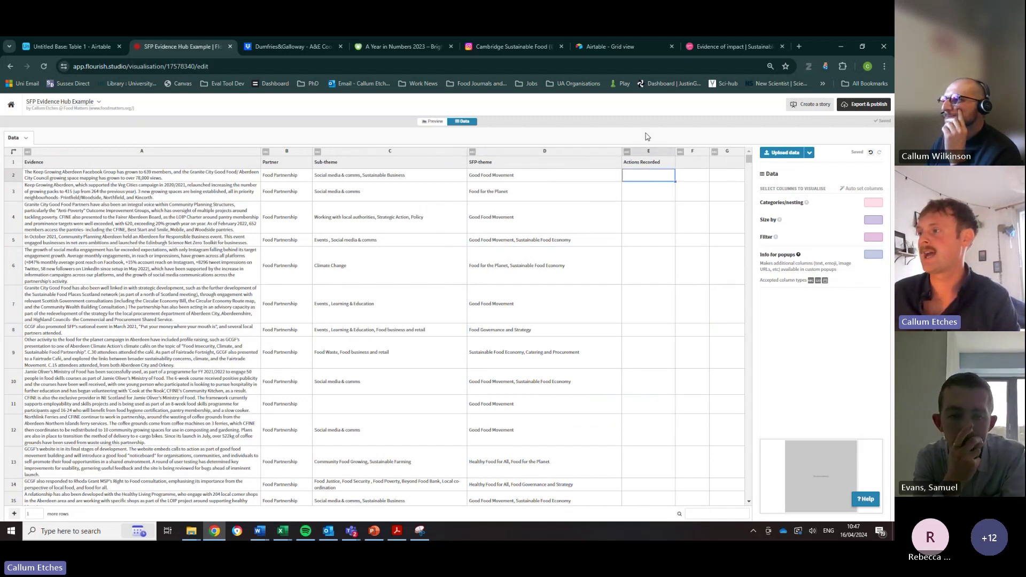
text(1)
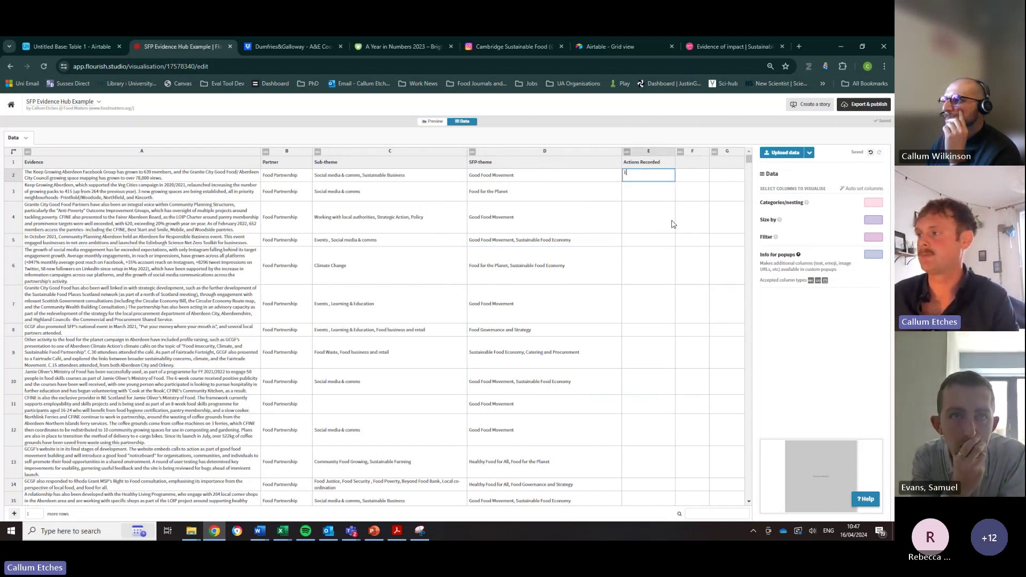
key(Return)
text(1)
key(Return)
text(1)
key(Return)
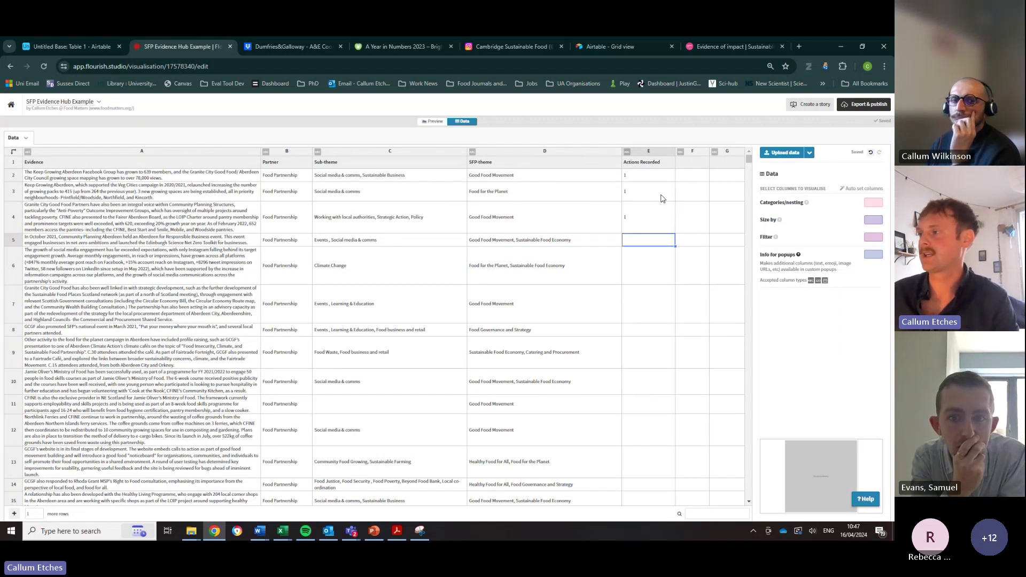
- Extend the value 1 from rows 2 to 4 of Actions Recorded down the column alongside the evidence rows
drag(662, 177, 662, 224)
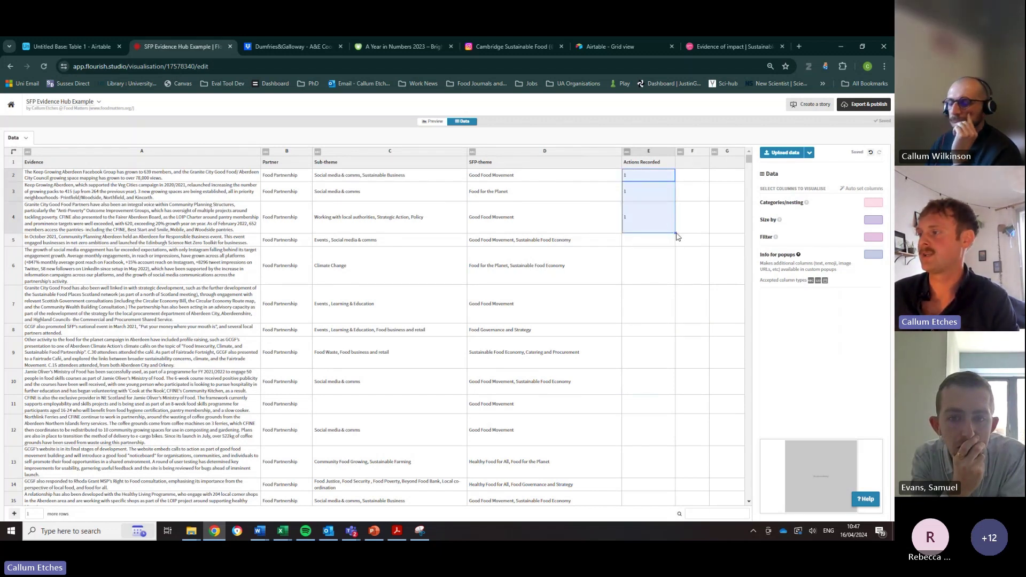
scroll(660, 499, down, 5)
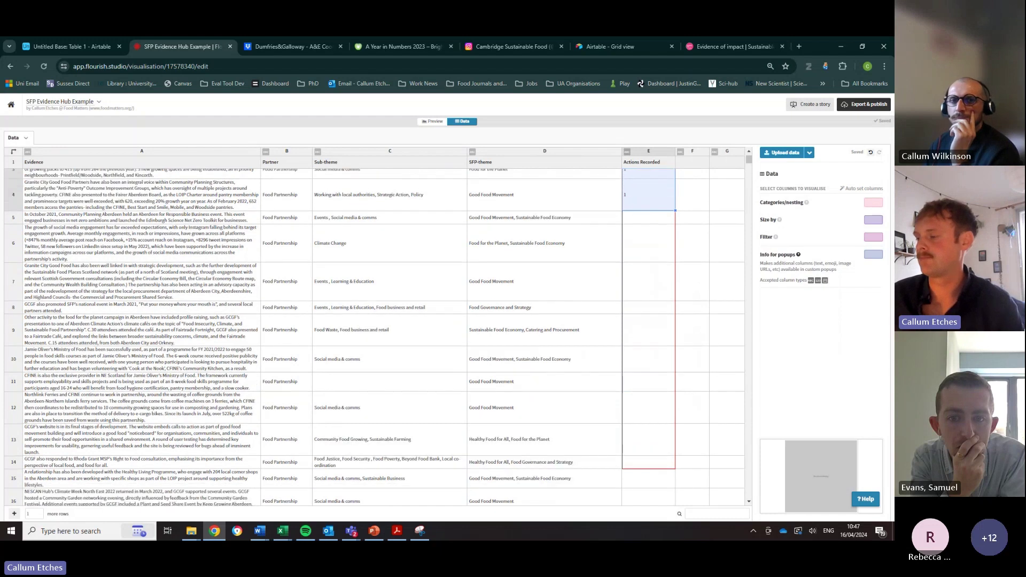
drag(665, 507, 678, 450)
scroll(676, 505, down, 10)
scroll(702, 439, up, 10)
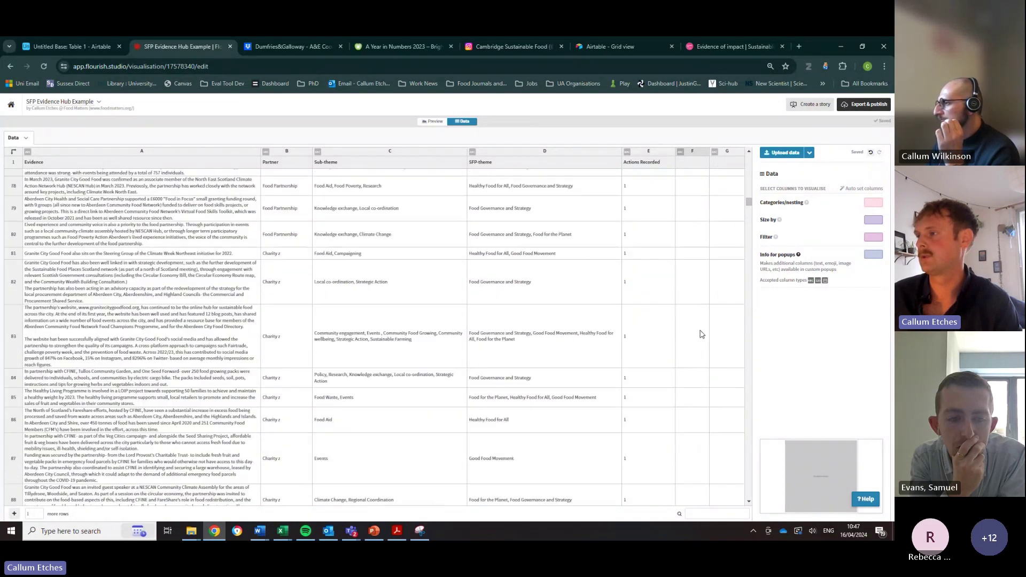
- Examine the surplus Sub-theme and SFP-theme rows that have no evidence, down to the end of the sheet, selecting the last block
scroll(682, 334, down, 20)
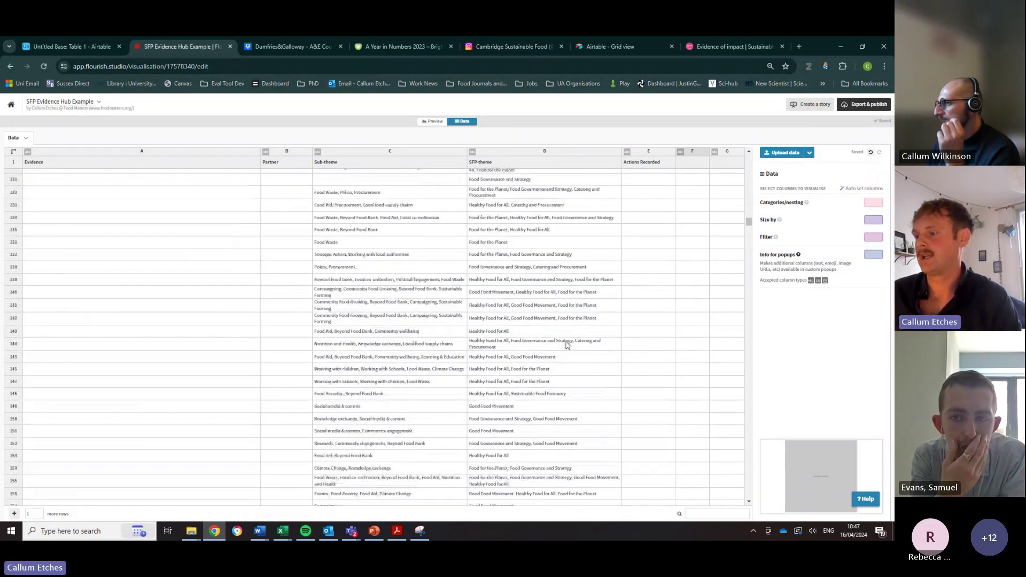
scroll(708, 396, down, 15)
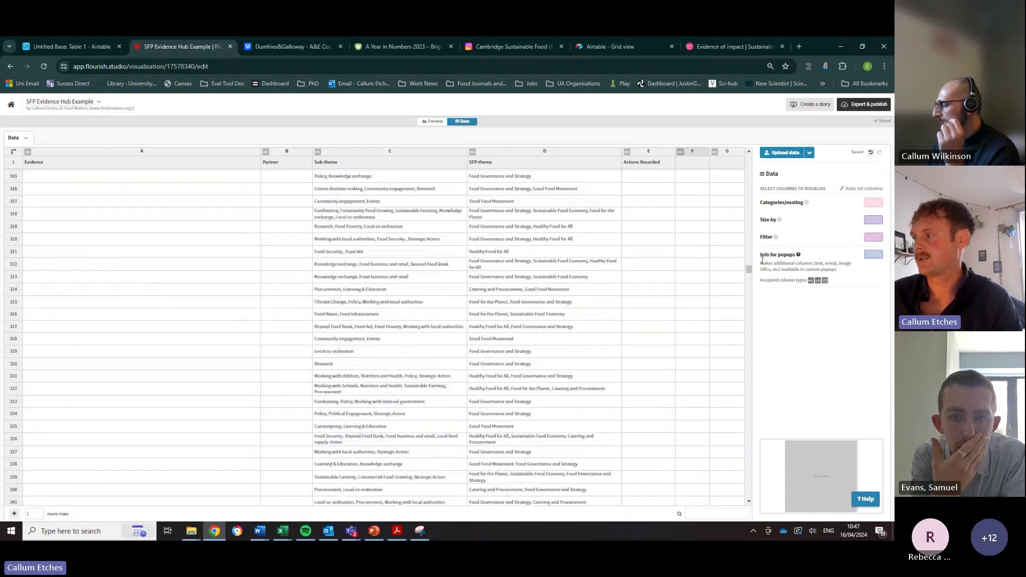
drag(749, 268, 738, 513)
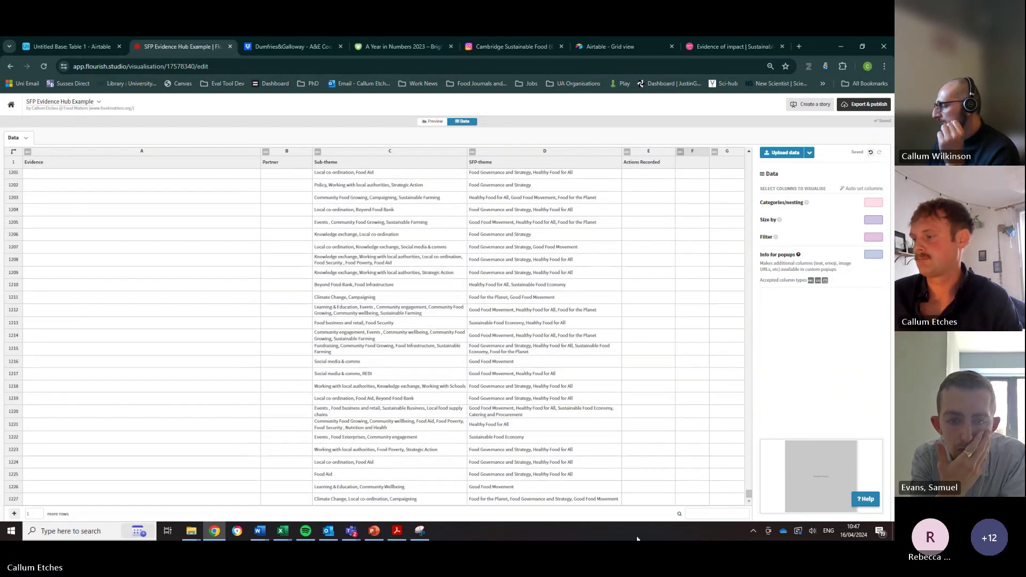
drag(614, 489, 549, 461)
drag(575, 504, 463, 149)
scroll(535, 359, up, 3)
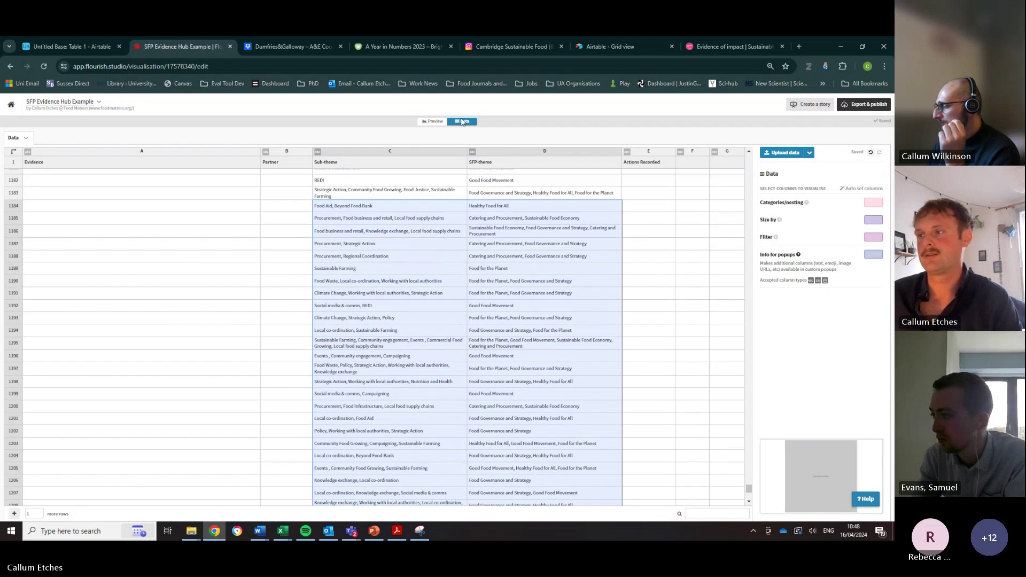
scroll(536, 346, up, 10)
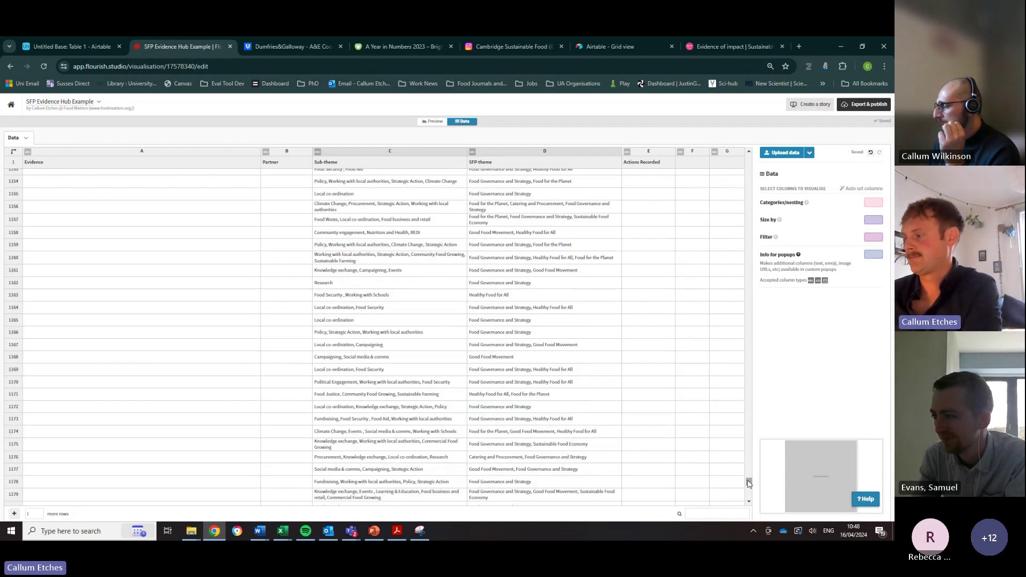
drag(748, 373, 761, 176)
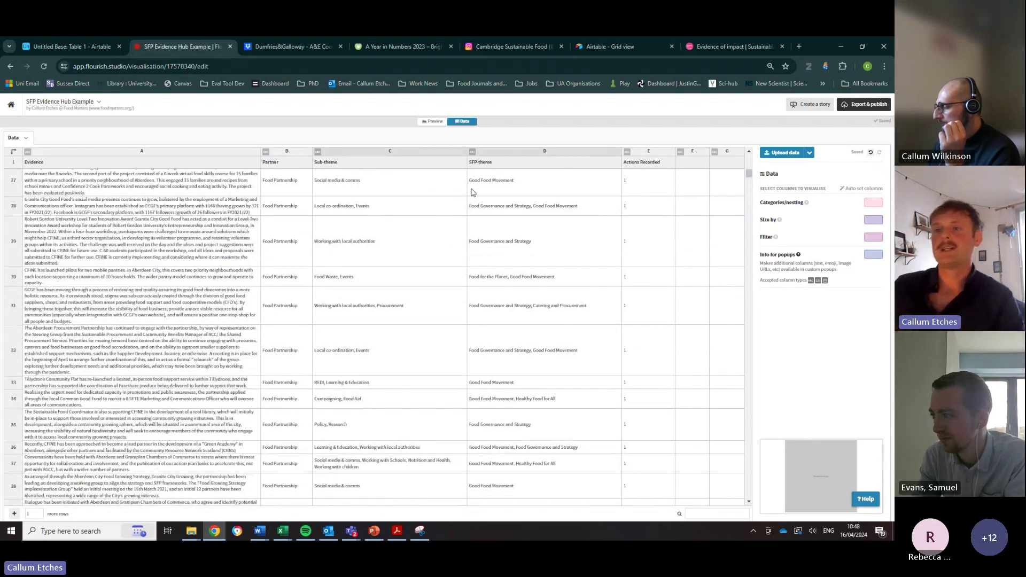
scroll(260, 222, up, 5)
scroll(261, 222, up, 3)
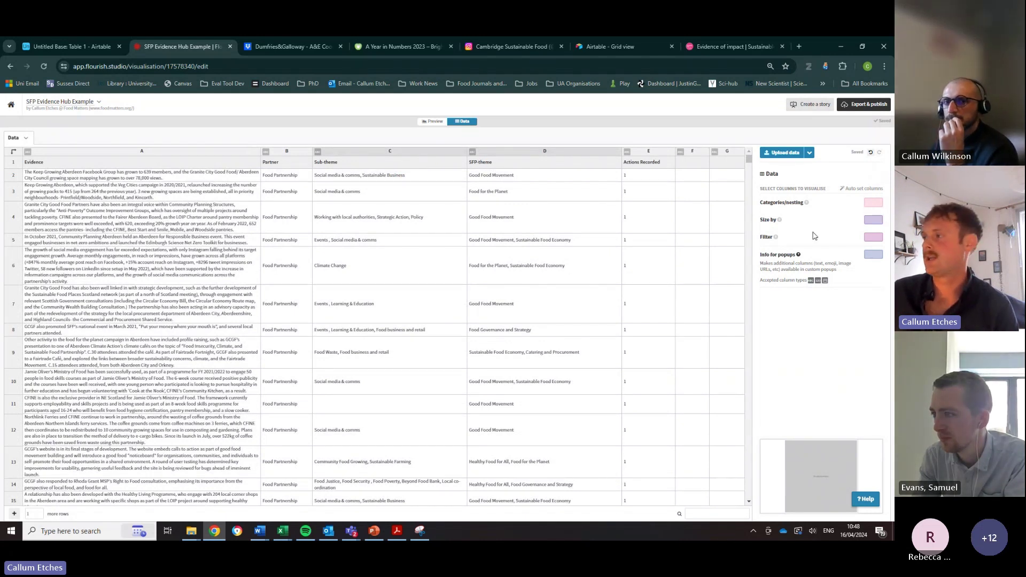
- Set Categories/nesting to columns D-A
click(876, 202)
text(D)
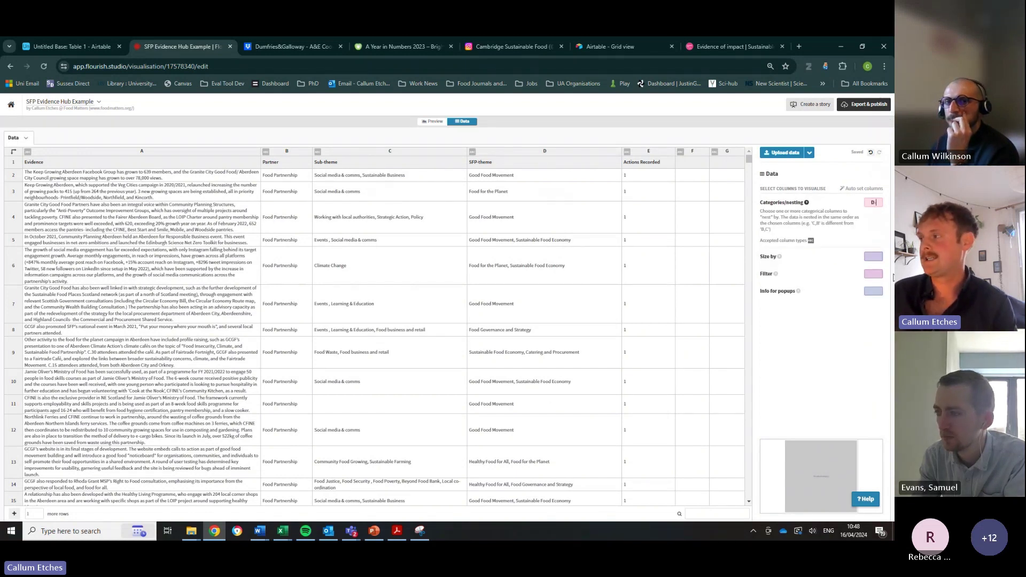
text(-A)
key(Return)
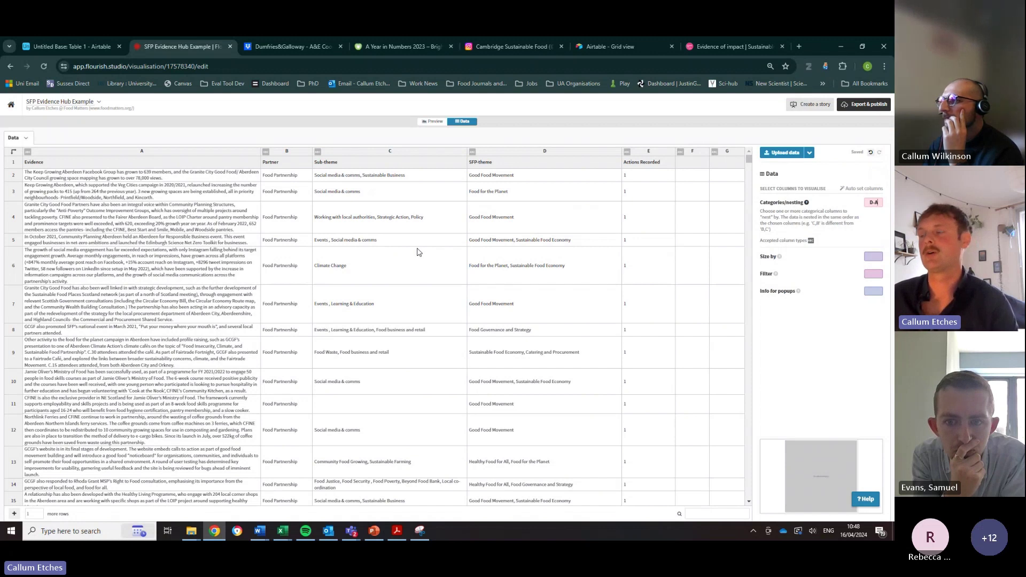
click(807, 313)
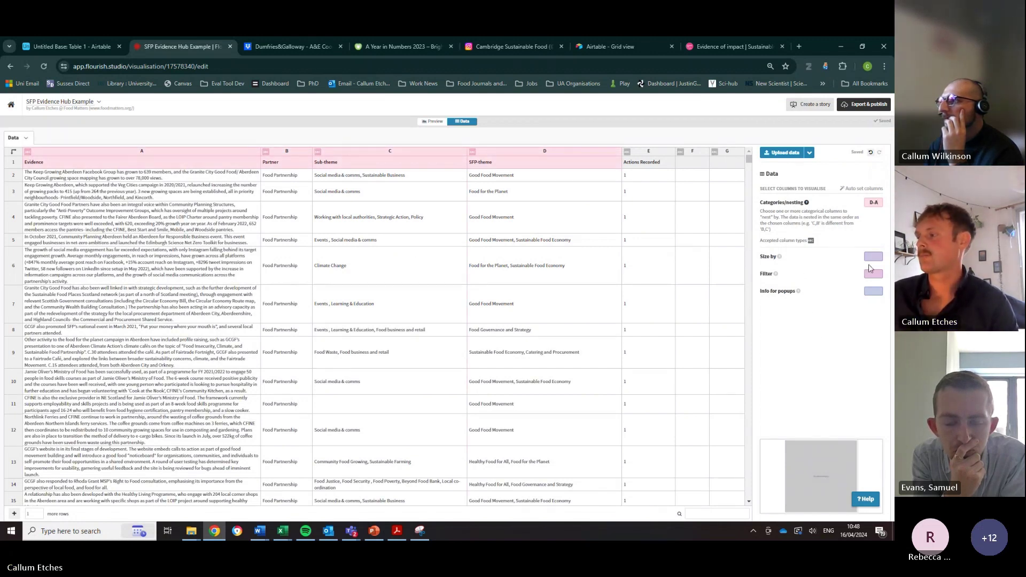
- Try to set Size by to column E while it still holds text data
key(Tab)
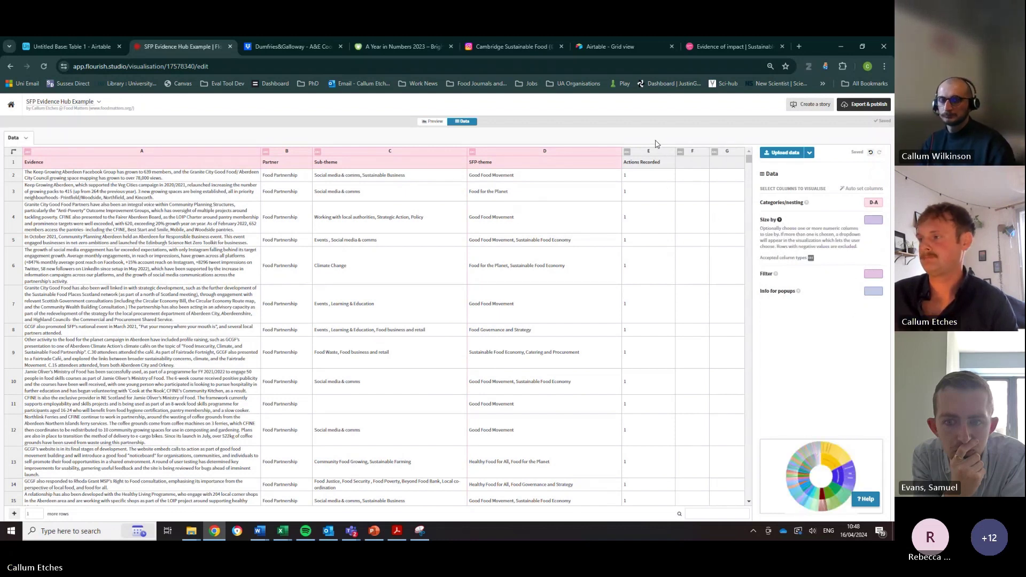
text(E)
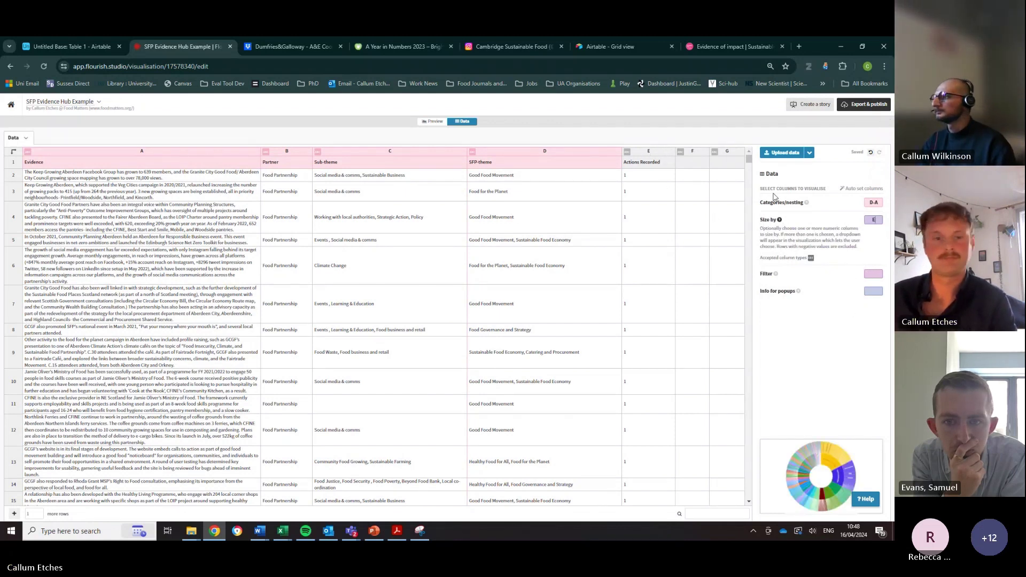
key(Return)
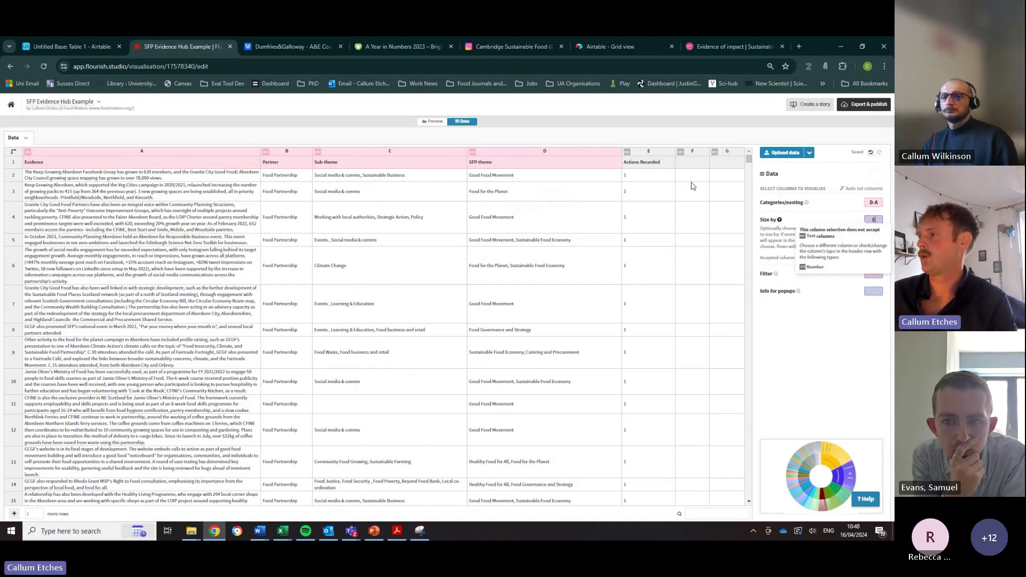
- Change the data type of the Actions Recorded column to Number and apply it
click(663, 154)
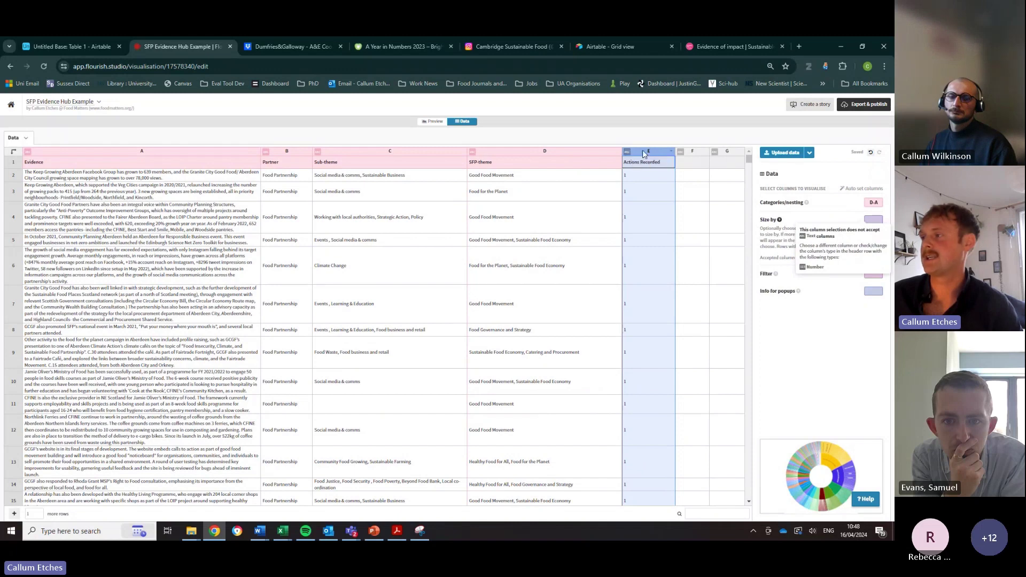
click(671, 152)
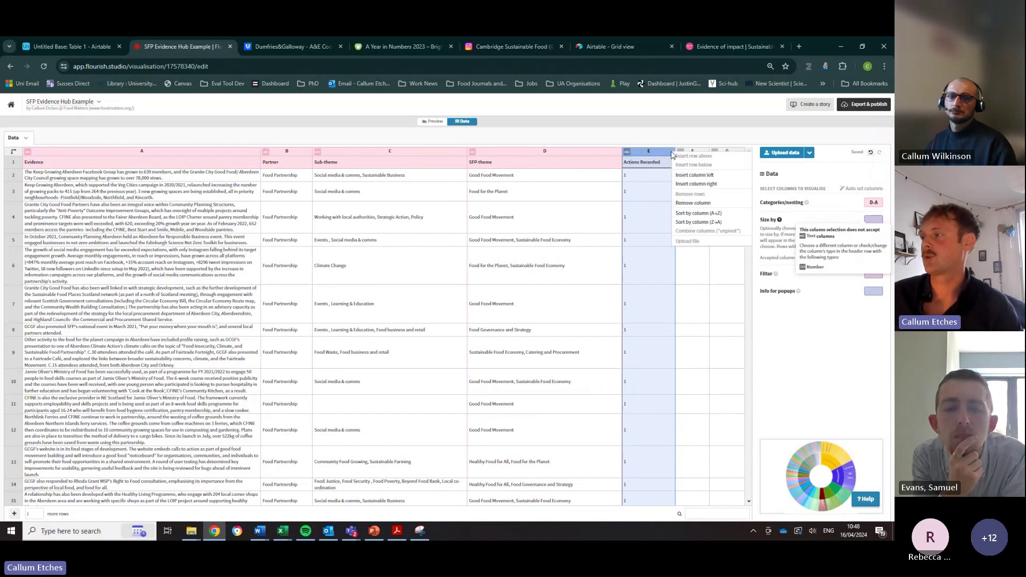
key(Escape)
click(628, 154)
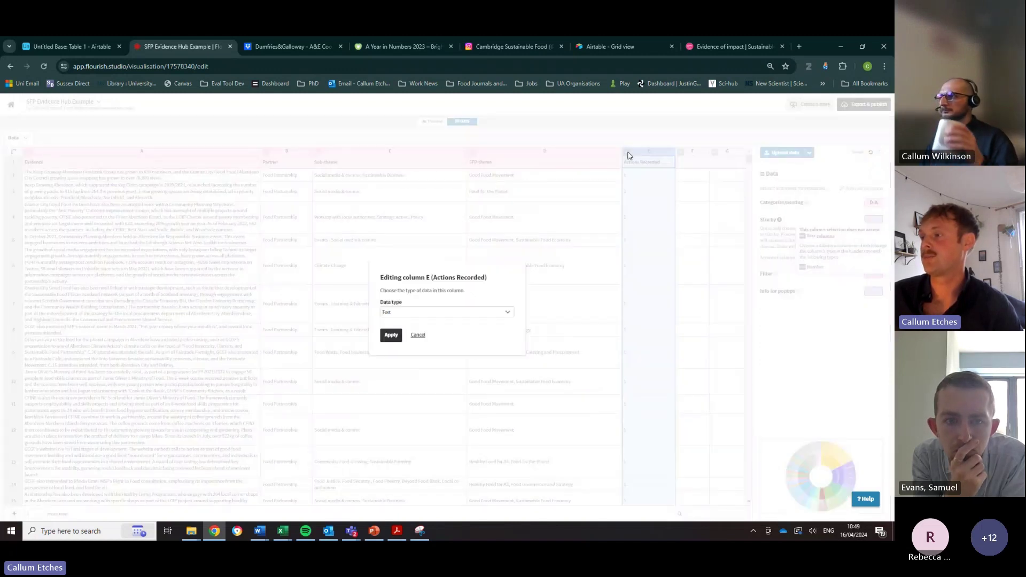
click(420, 315)
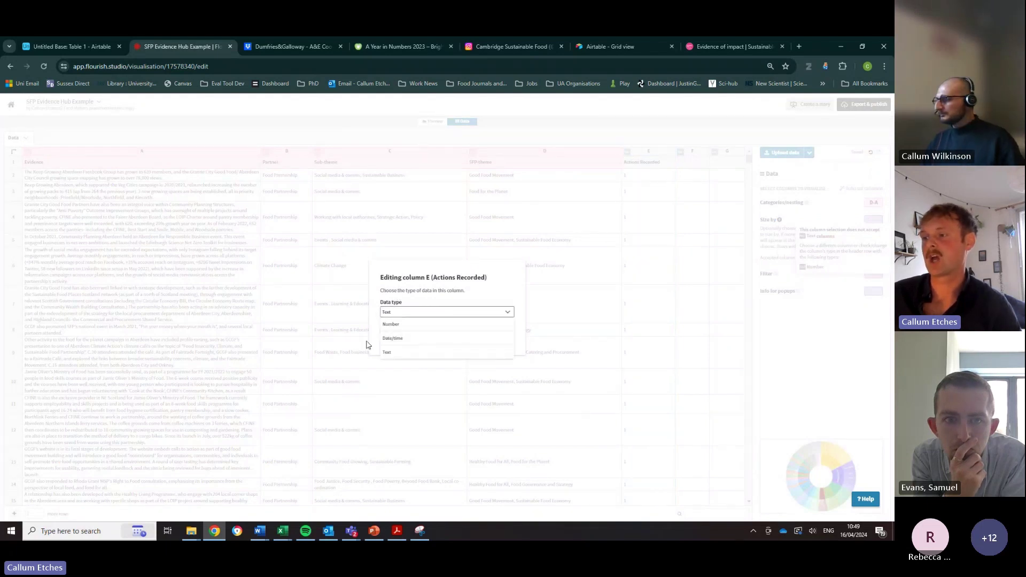
click(412, 326)
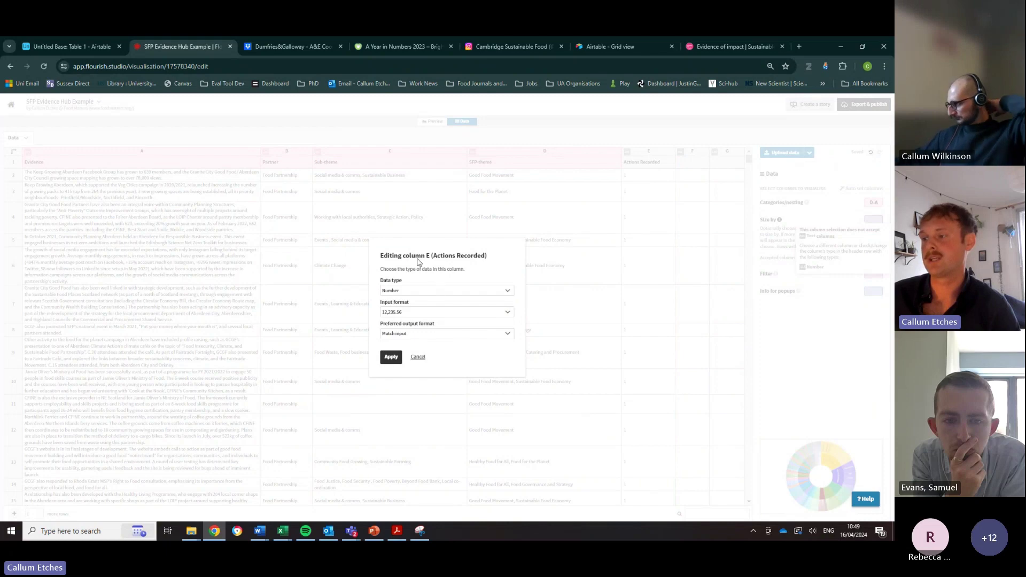
click(390, 358)
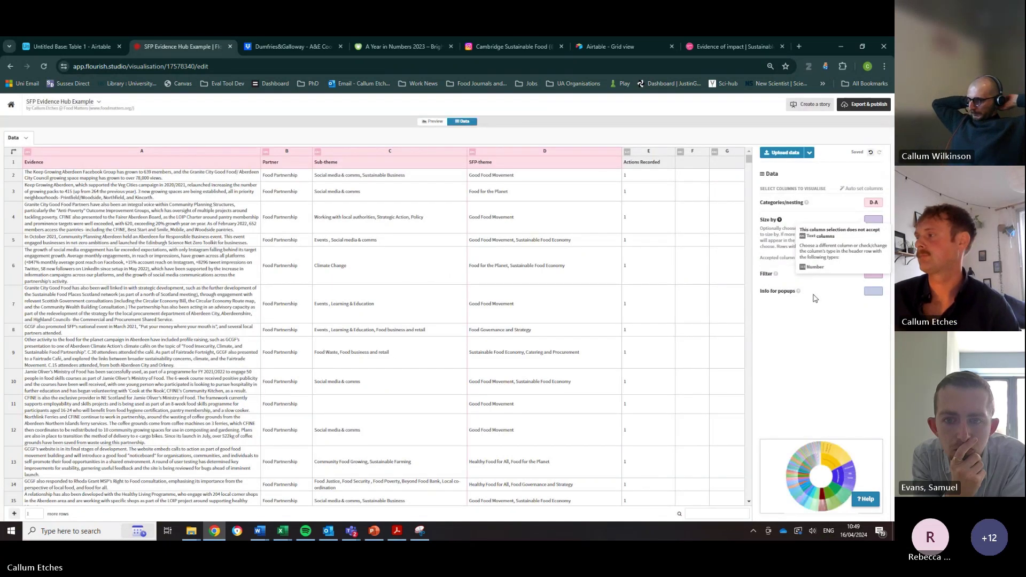
- Set Size by to column E and Filter to column D
click(875, 219)
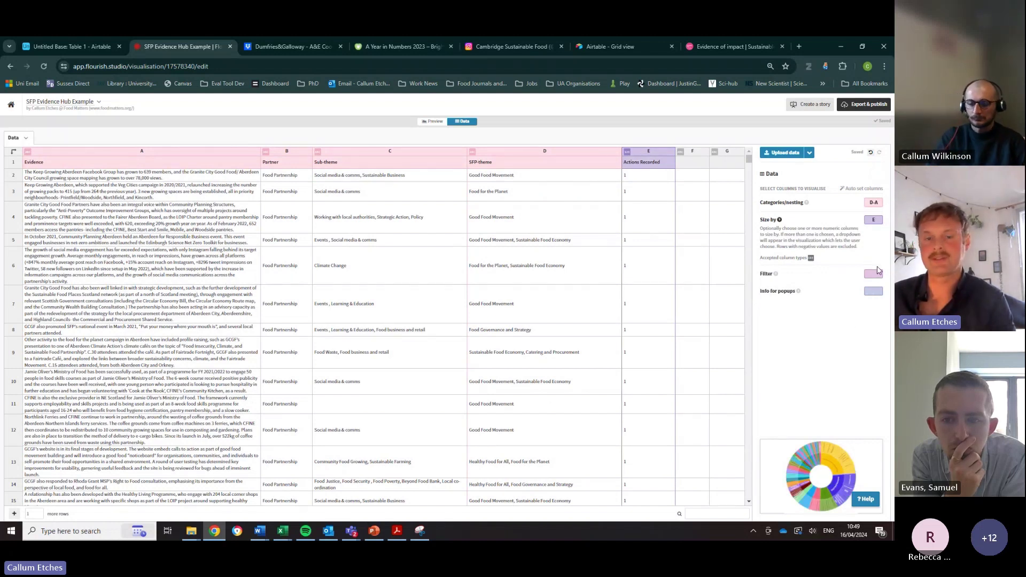
click(871, 273)
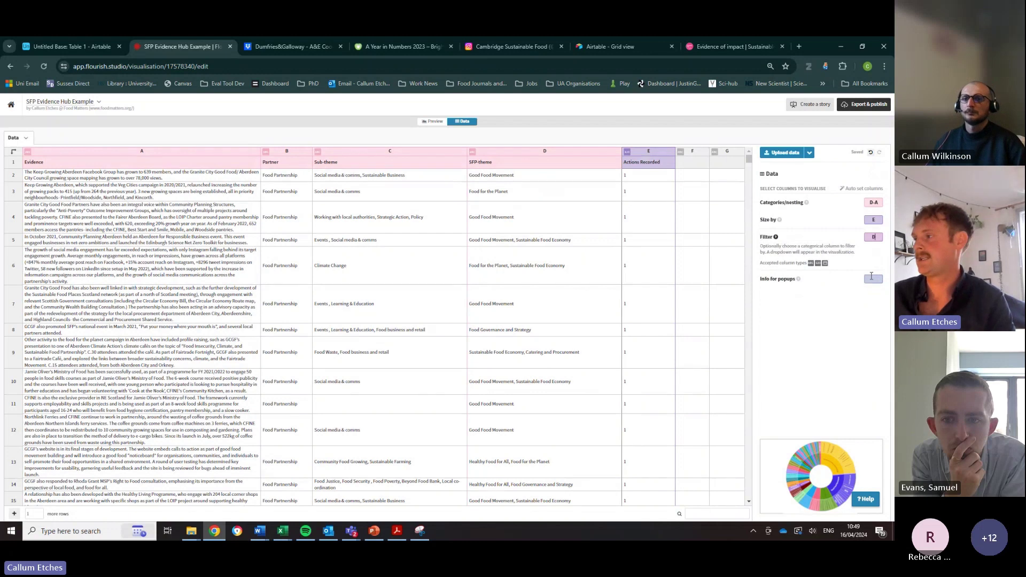
- Set Info for popups to columns E-B
click(871, 277)
click(861, 302)
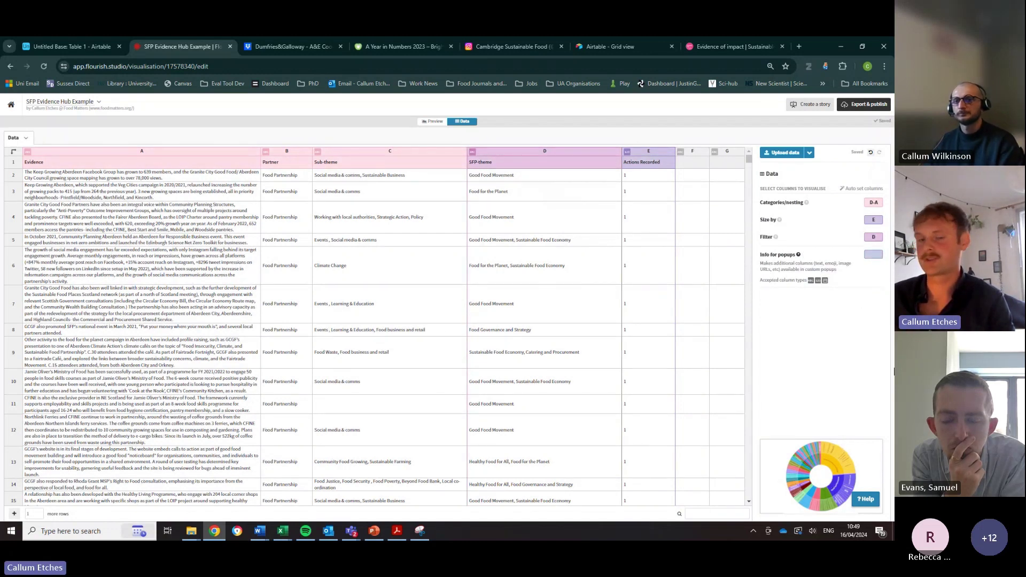
text(E-B)
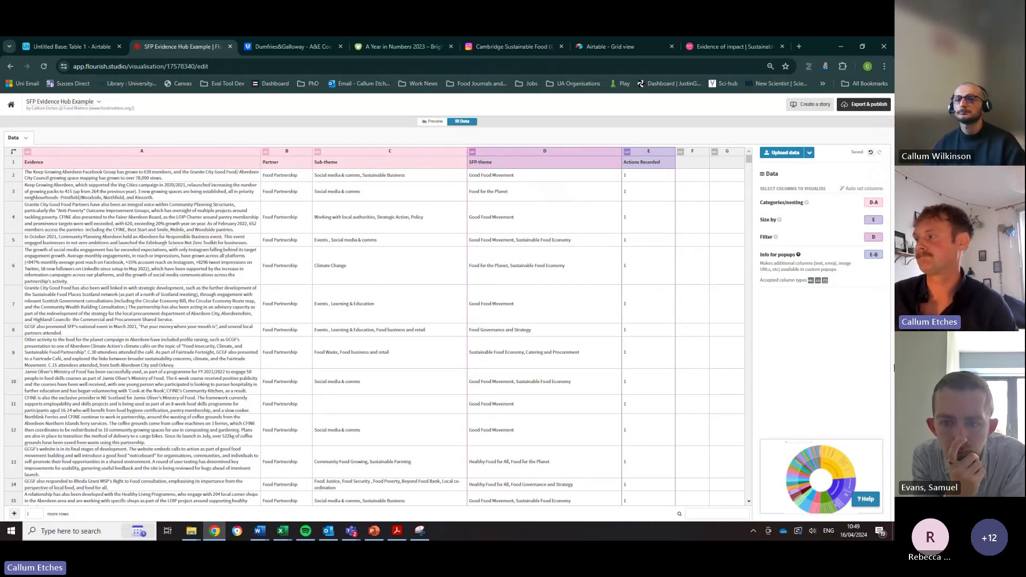
- Preview the sunburst chart built from the assigned columns and return to the data sheet
click(814, 351)
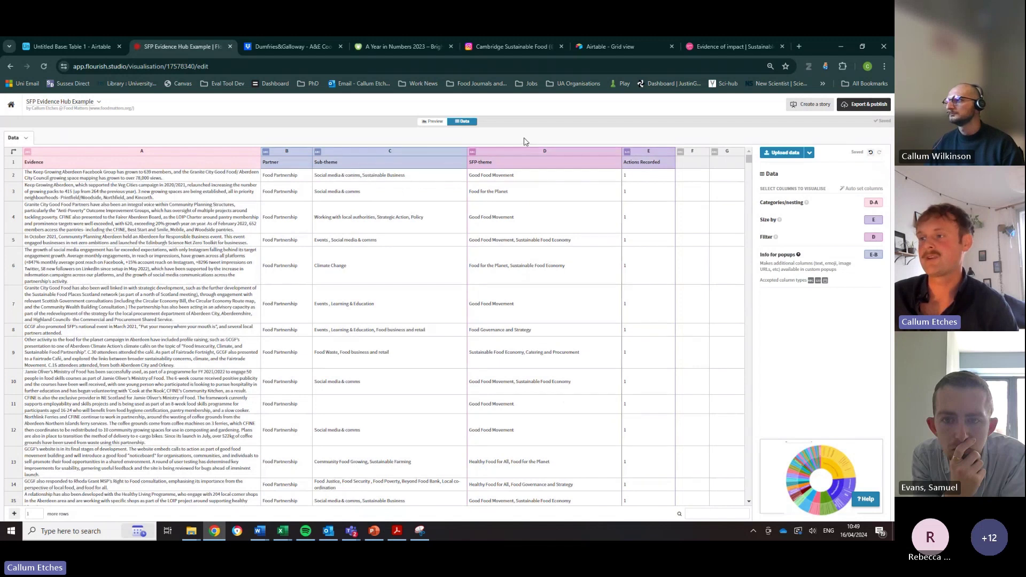
click(435, 122)
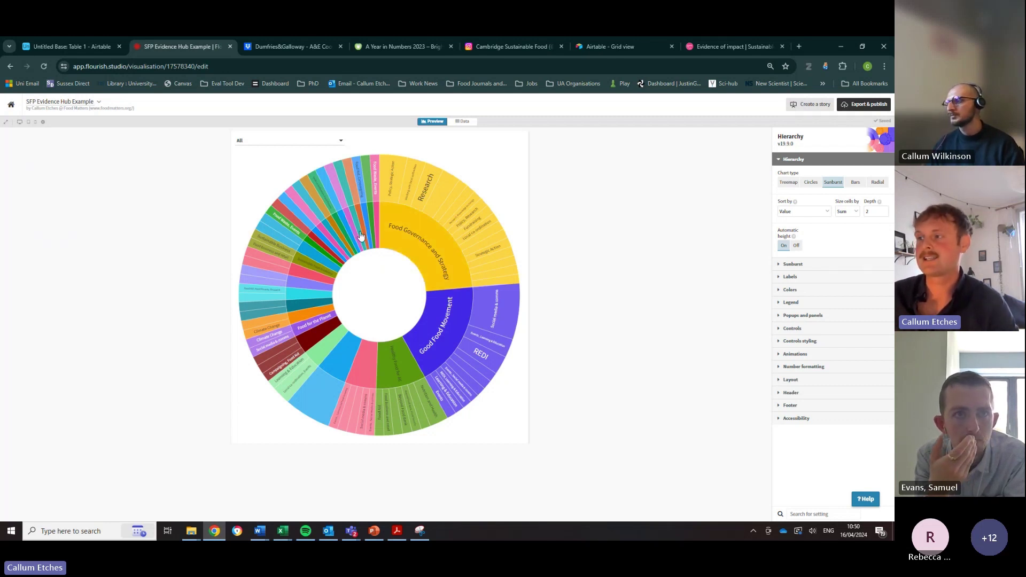
click(463, 123)
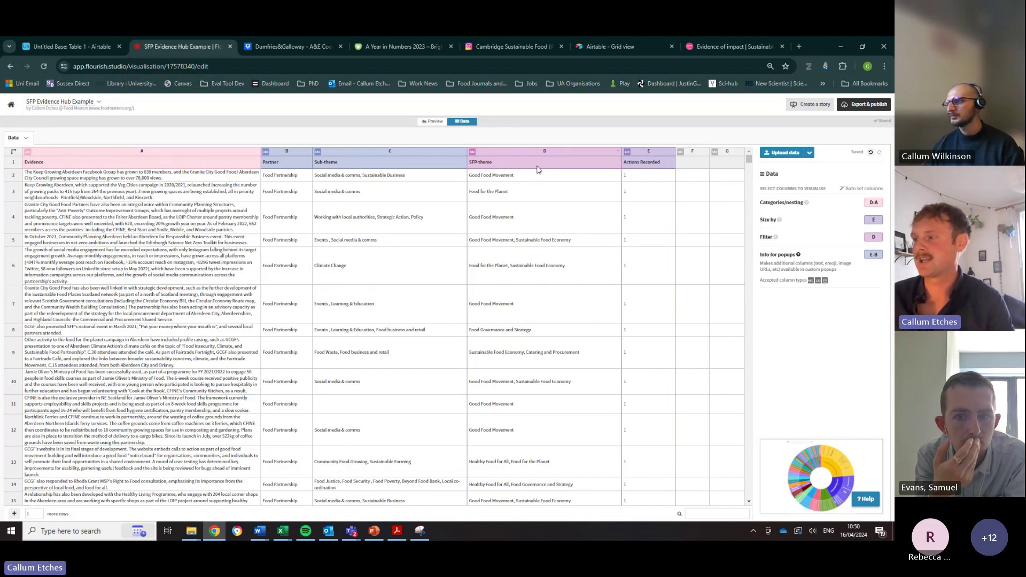
- Remove ", Sustainable Food Economy" from the SFP-theme cell in row 5, leaving only Good Food Movement
click(539, 184)
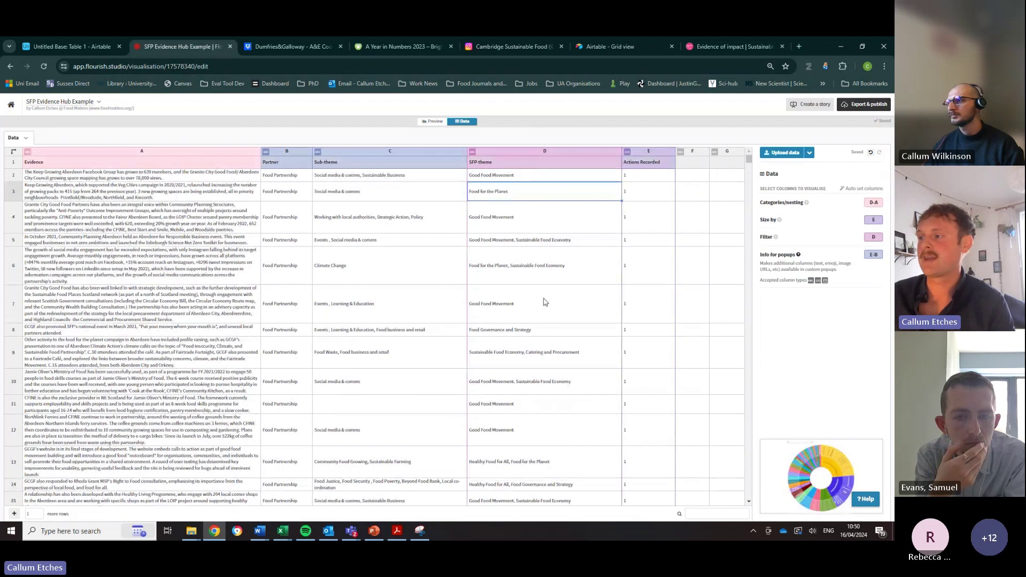
click(501, 242)
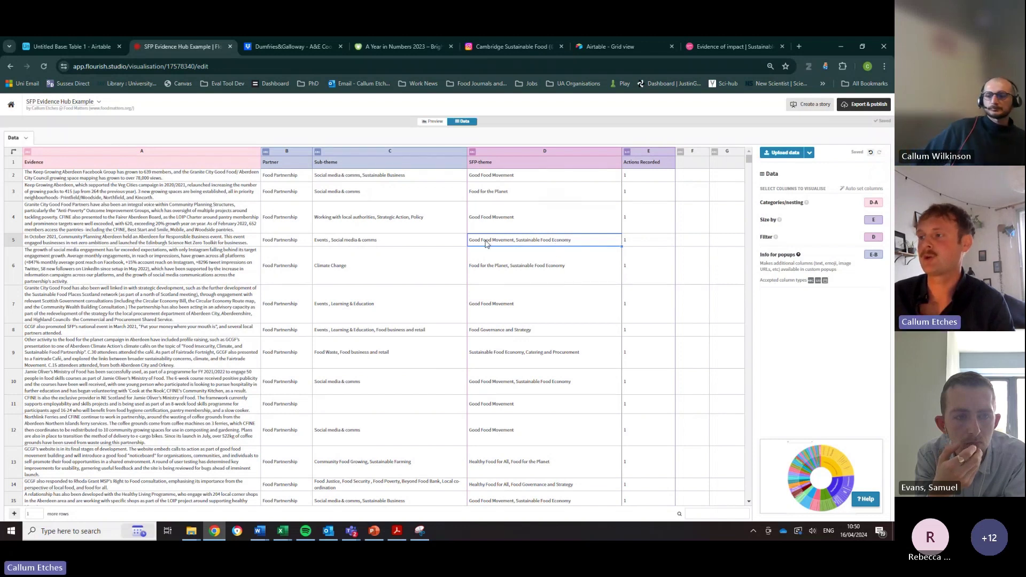
double_click(578, 240)
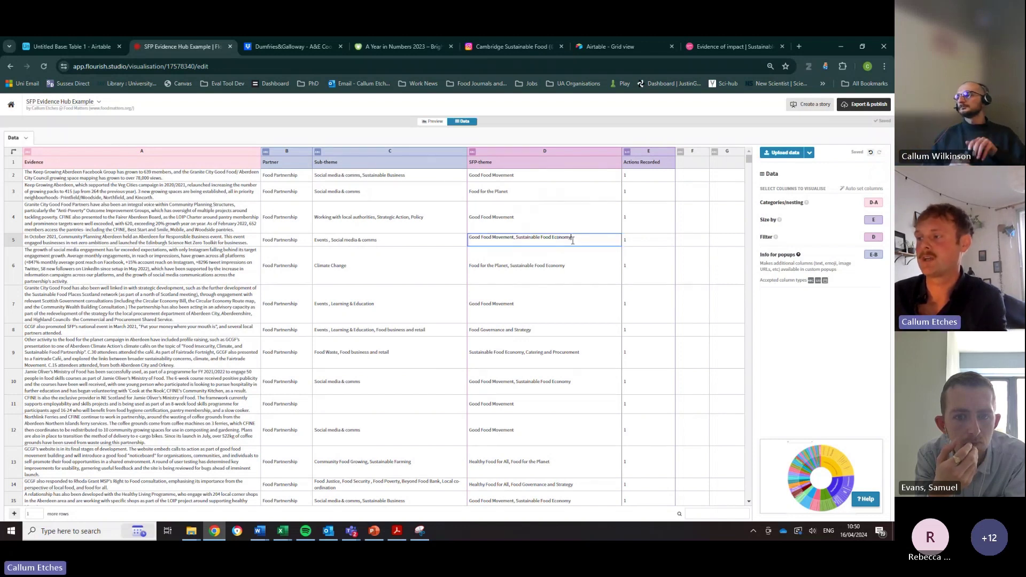
drag(578, 240, 515, 235)
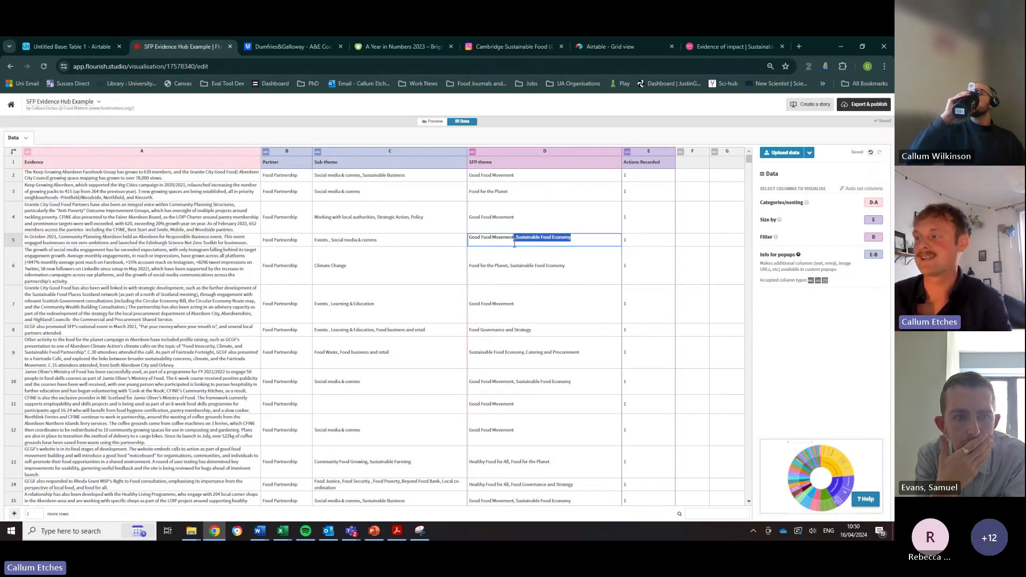
key(BackSpace)
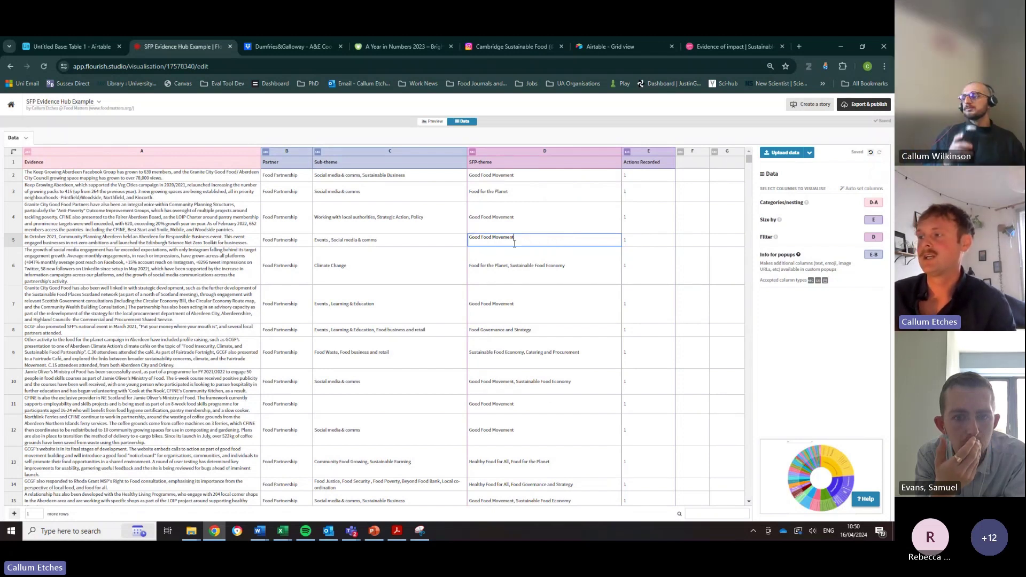
click(548, 299)
- Clear the SFP-theme entries from row 2 down to row 94
drag(552, 176, 592, 507)
scroll(558, 514, down, 6)
scroll(585, 510, down, 5)
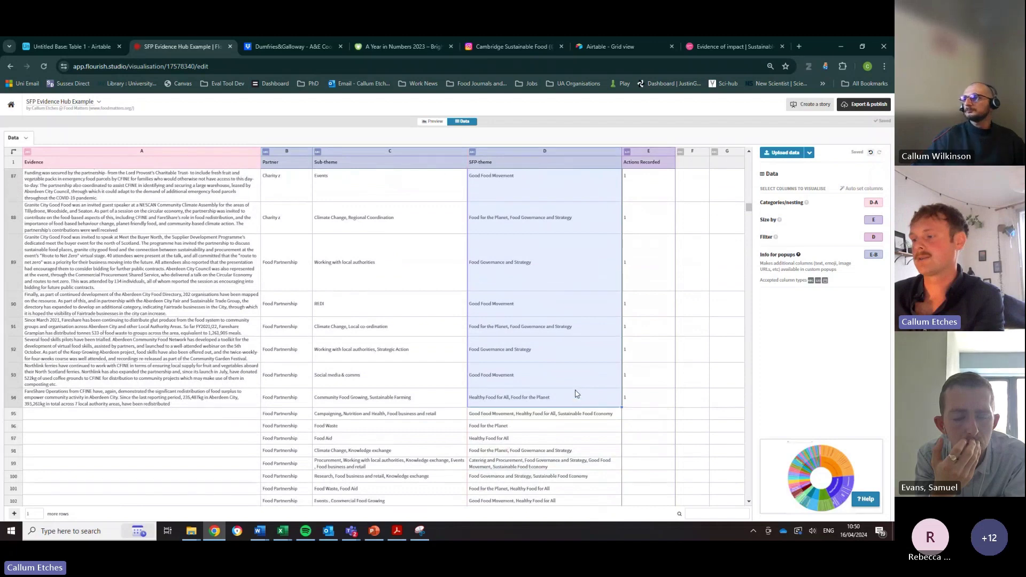
key(Delete)
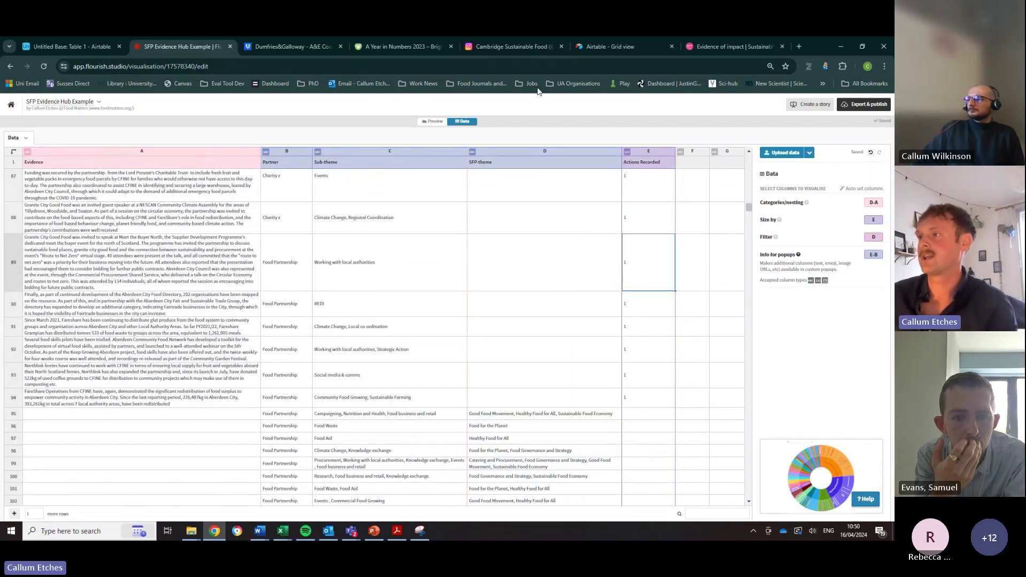
scroll(504, 270, up, 10)
- Switch to the shared Airtable grid view and look over the Sub-topic field's options and its first records
click(639, 48)
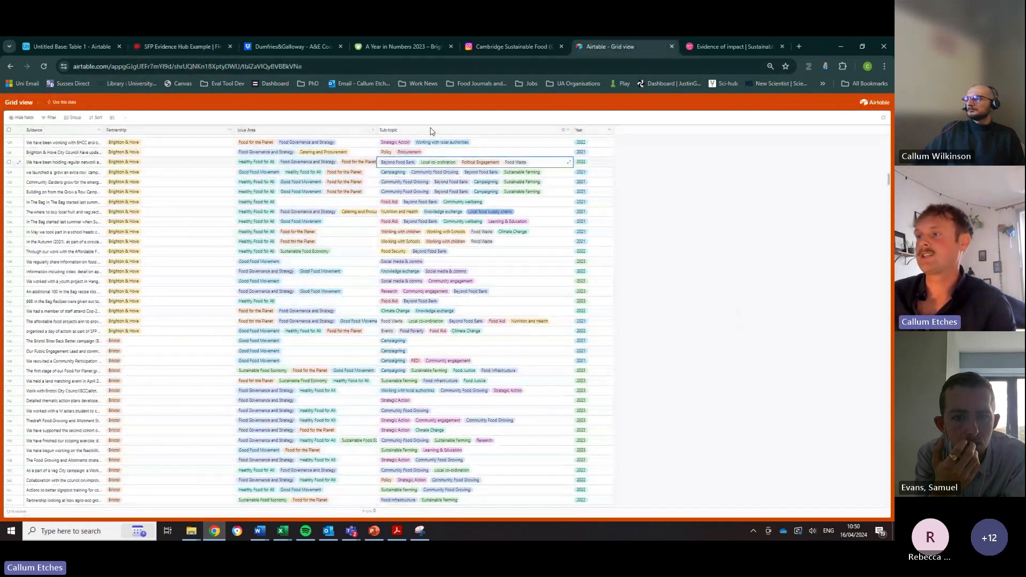
scroll(431, 131, up, 1)
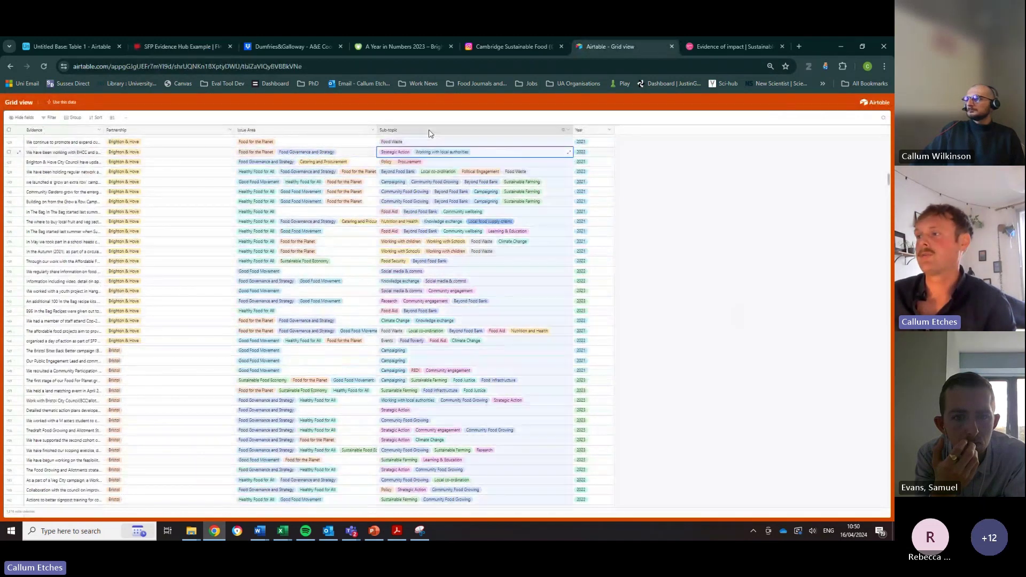
click(568, 130)
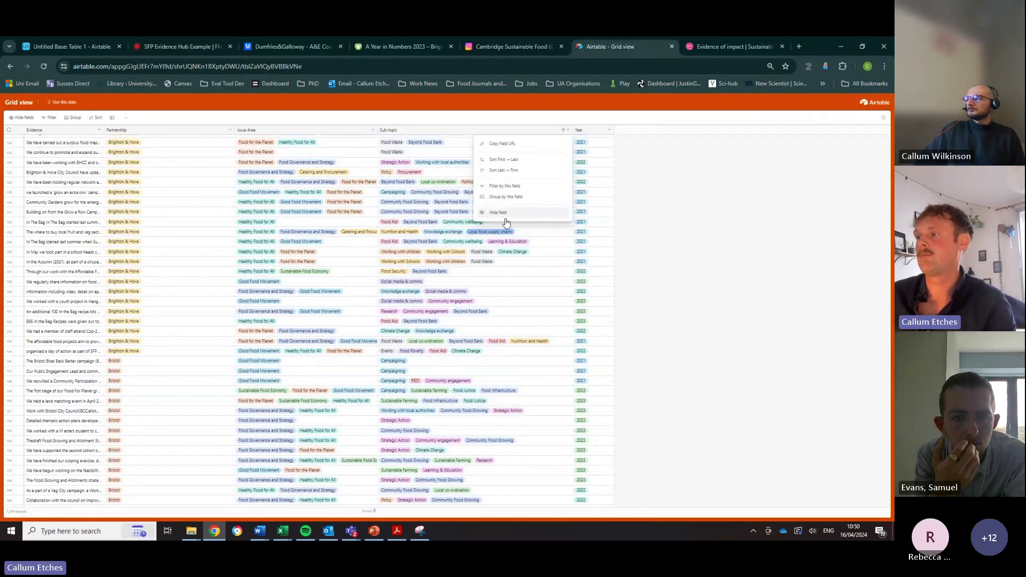
scroll(534, 177, up, 10)
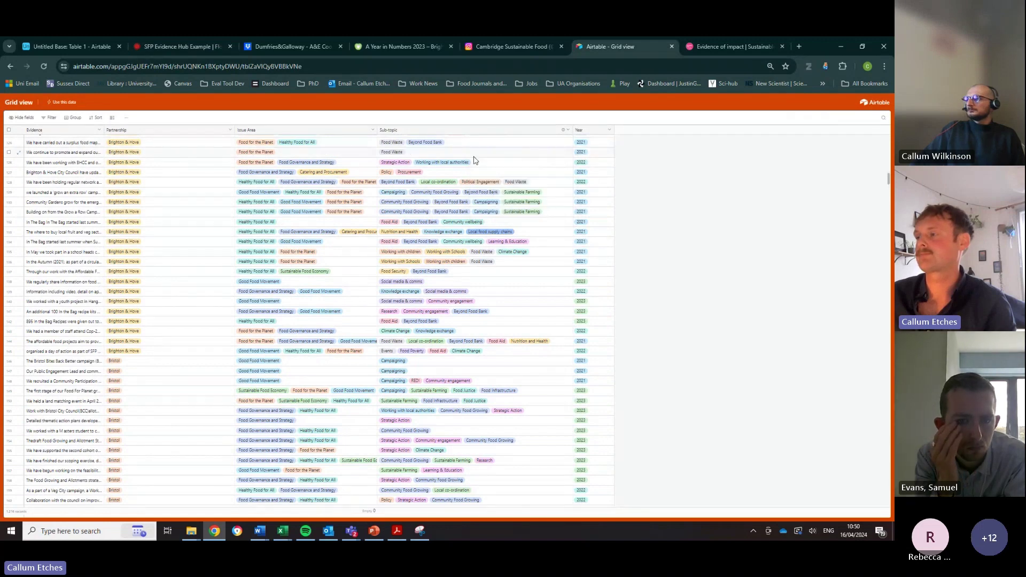
scroll(508, 171, up, 10)
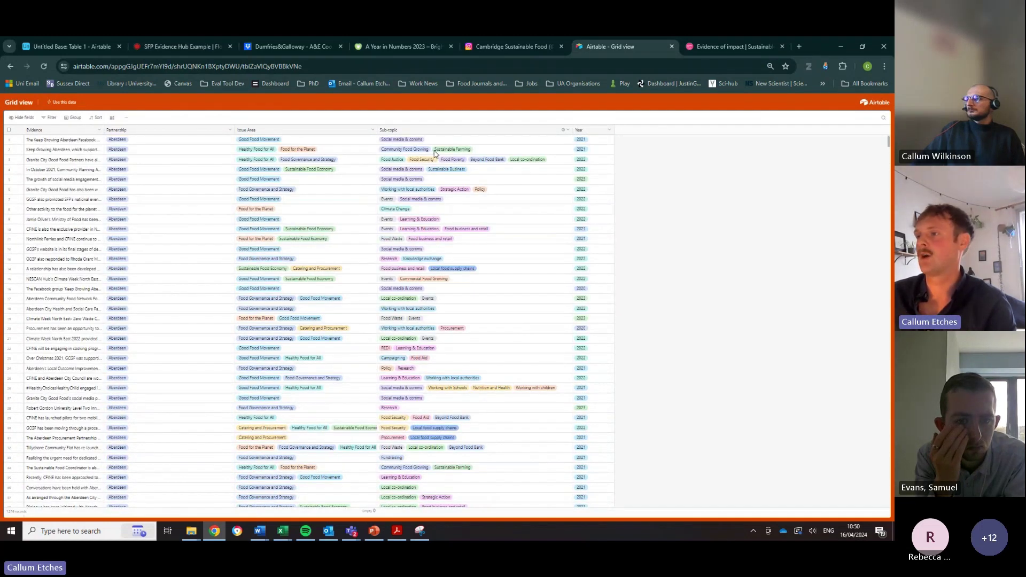
click(435, 141)
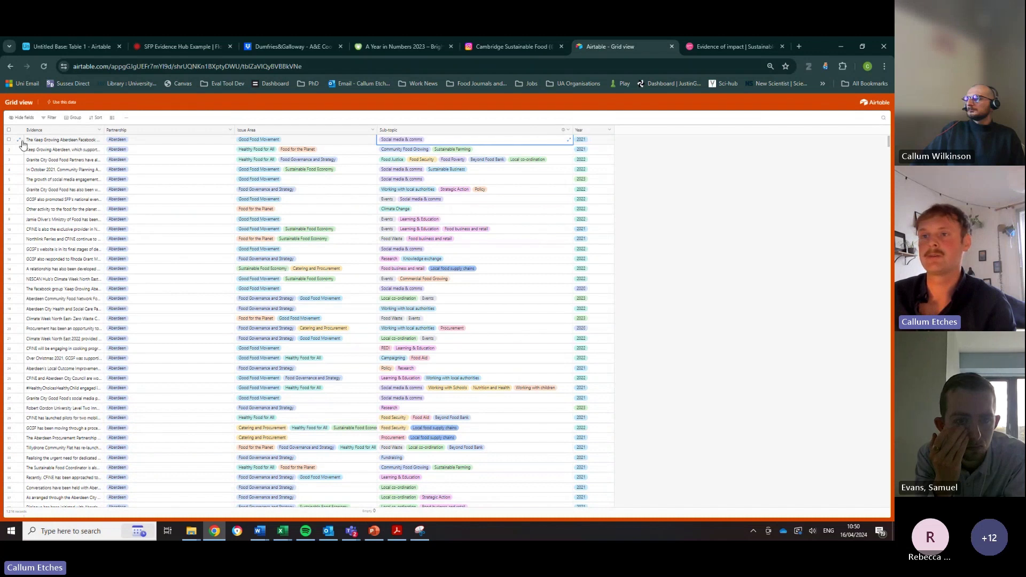
- Filter the records to those whose Sub-topic has any of Beyond Food Bank
click(51, 118)
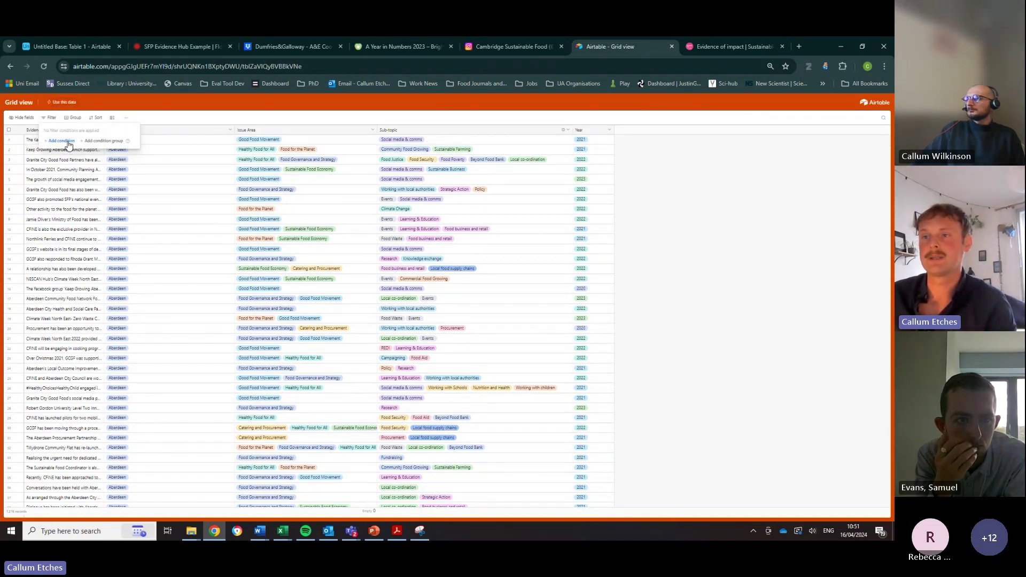
click(63, 141)
click(84, 140)
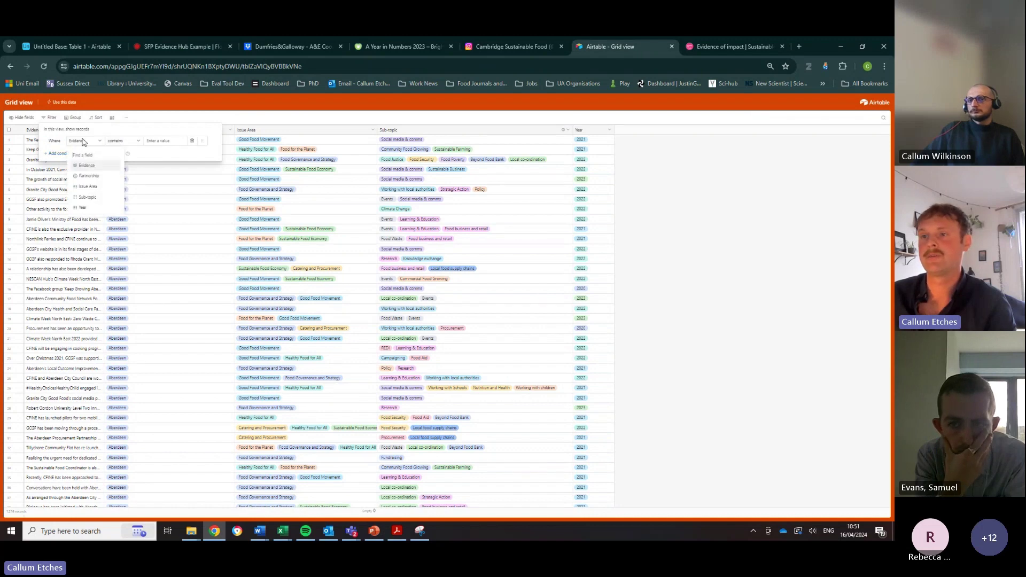
click(84, 198)
click(179, 141)
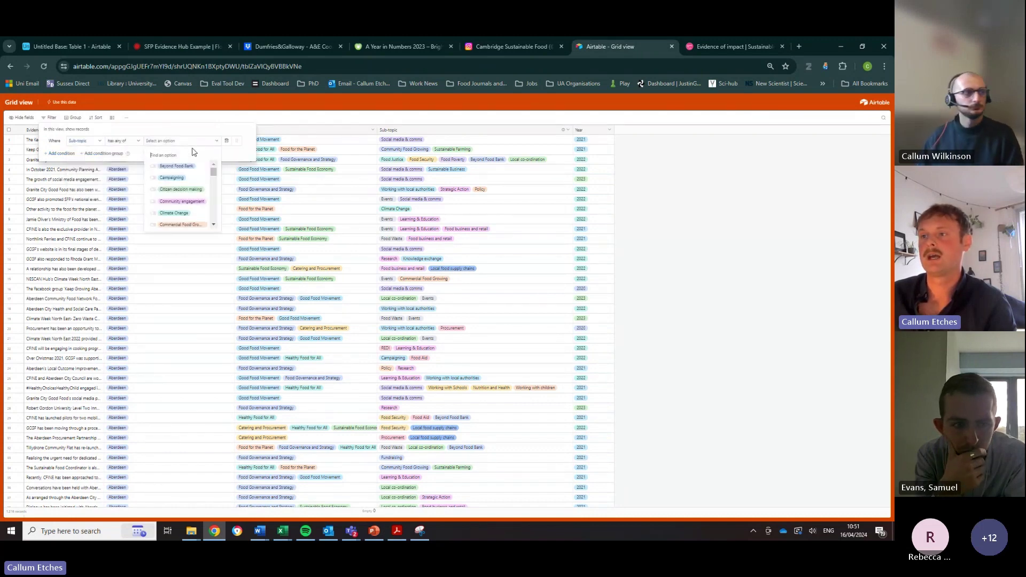
click(177, 167)
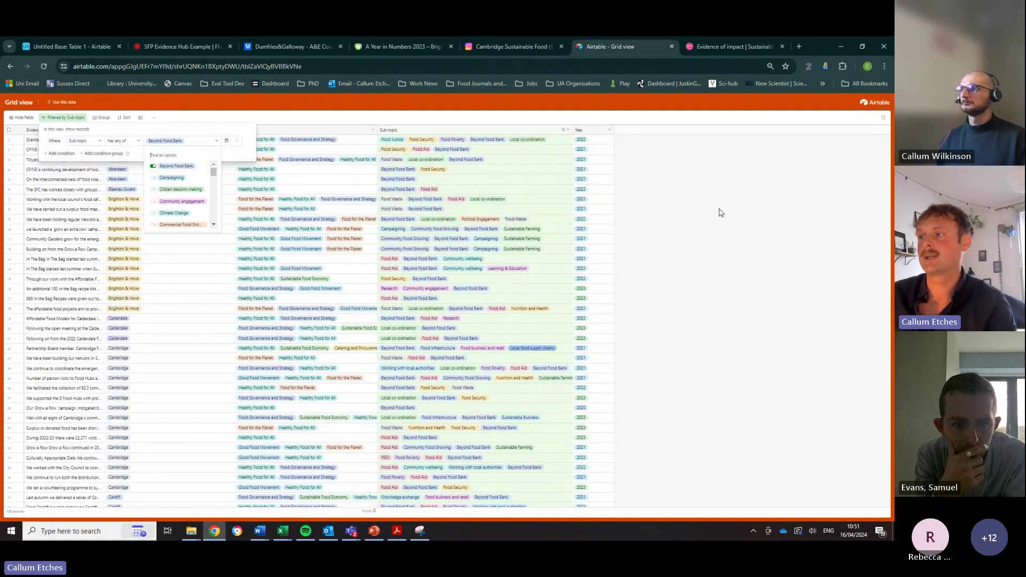
click(662, 235)
click(657, 242)
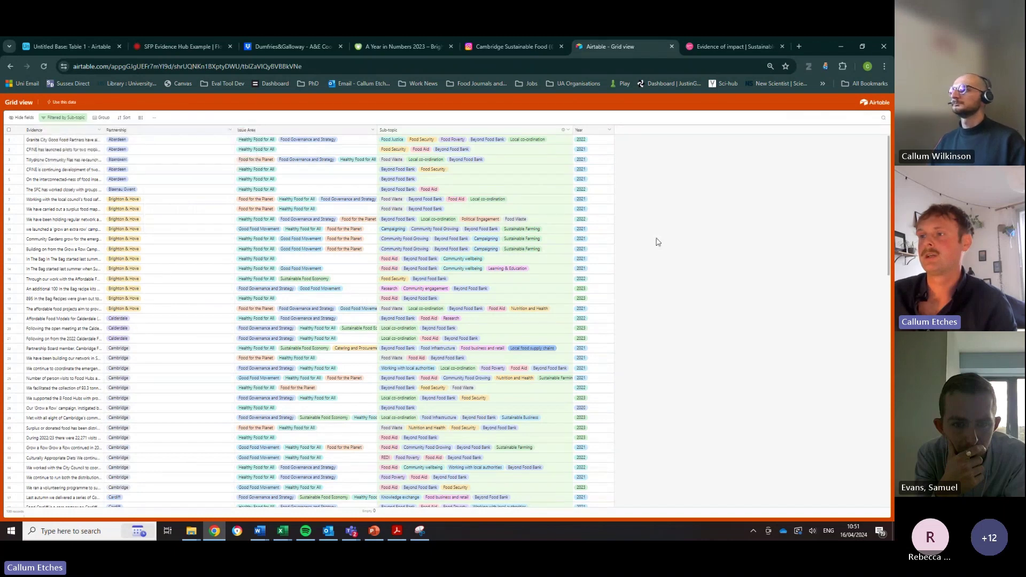
- Copy the Evidence cells of the first 43 filtered records
click(45, 140)
scroll(64, 460, down, 2)
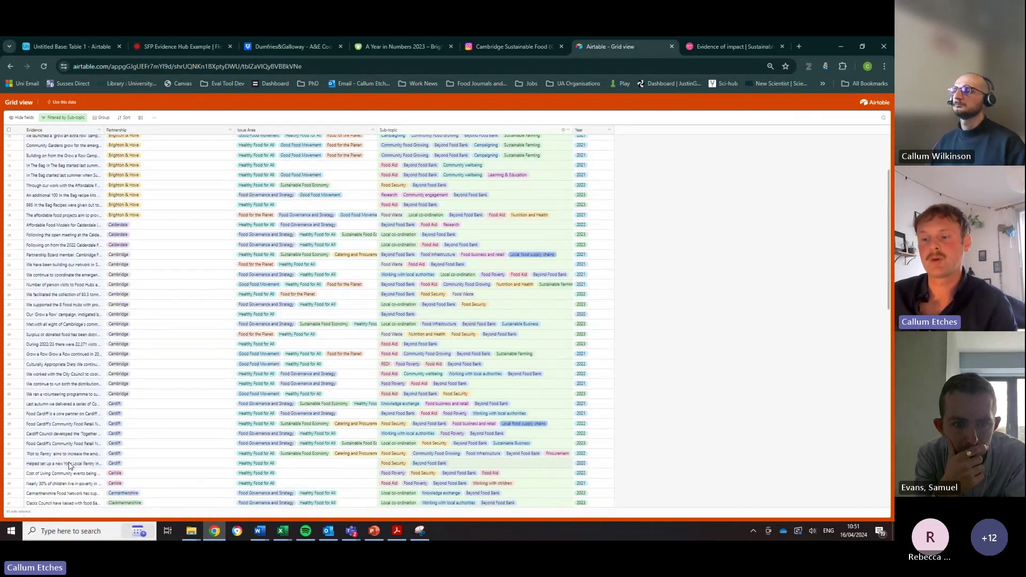
key(ctrl+c)
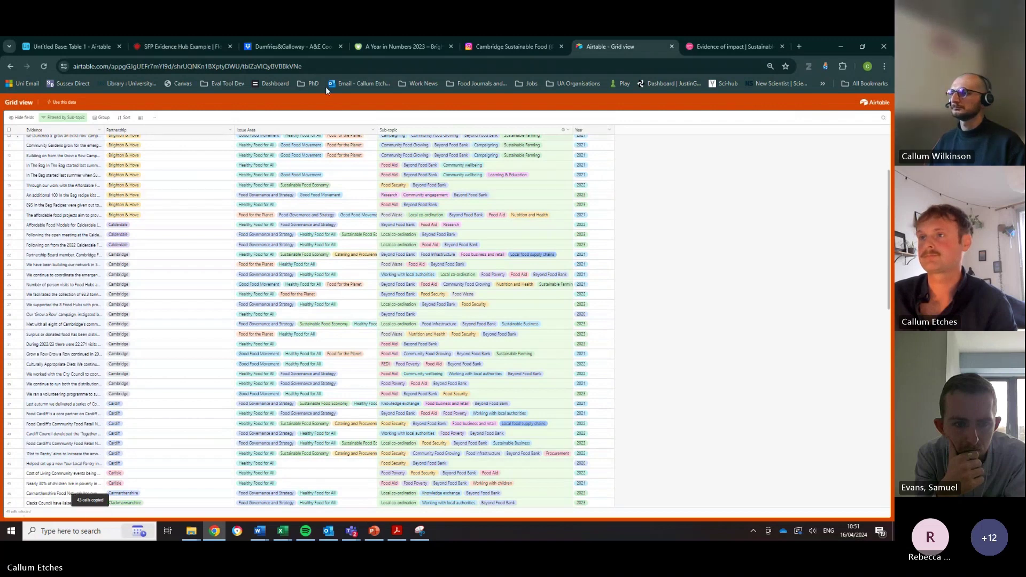
- Switch back to the Flourish data sheet and set the Sub-theme cell in row 2 to "Beyond the Food Bank"
click(171, 47)
click(484, 194)
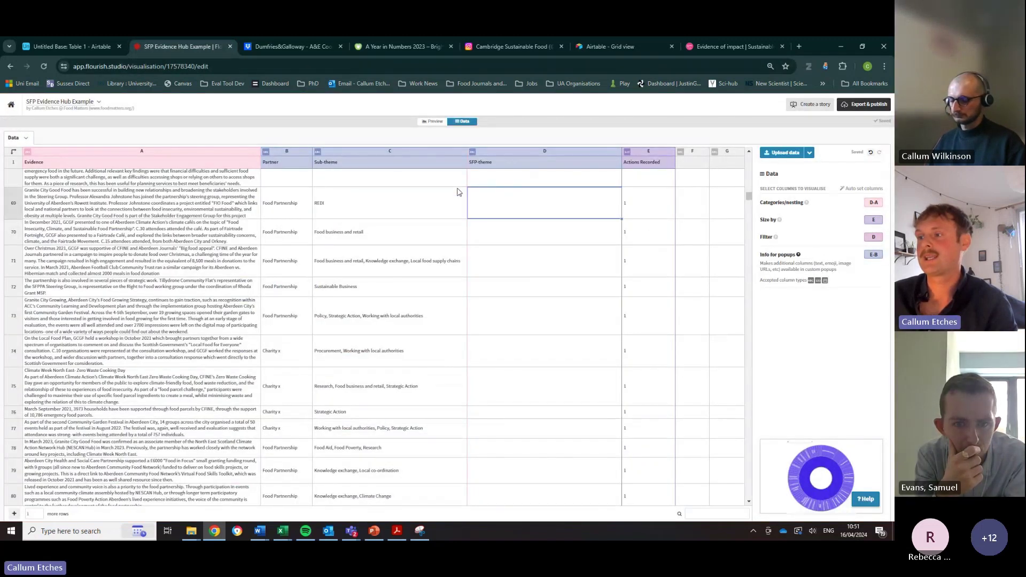
scroll(483, 244, up, 20)
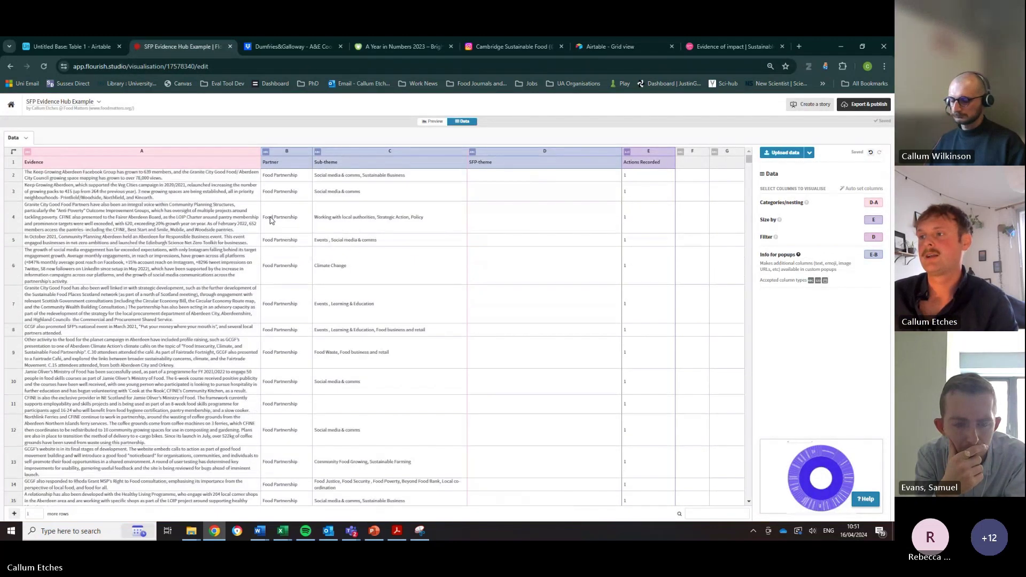
click(522, 177)
double_click(429, 177)
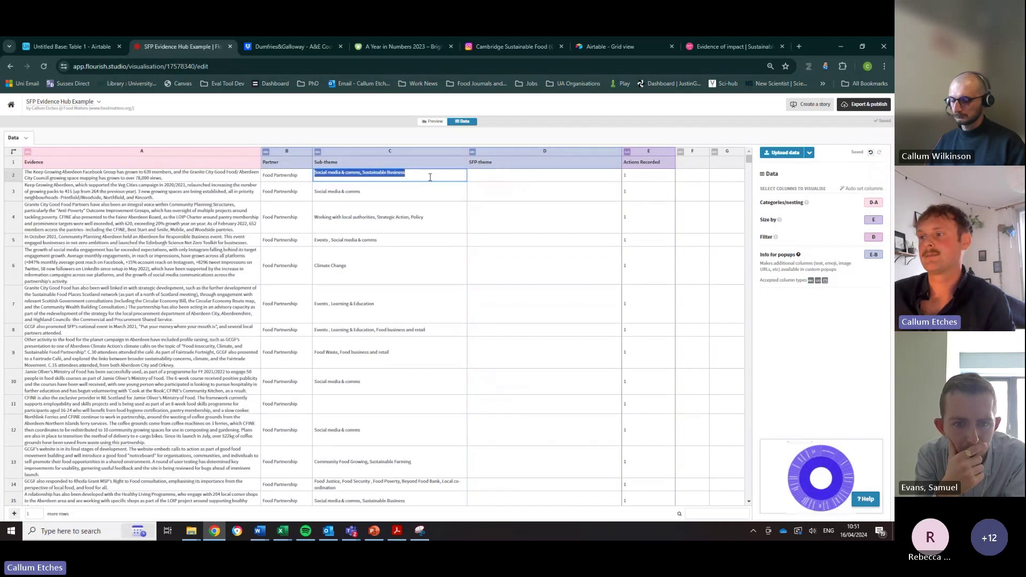
text(Beyond the Fo)
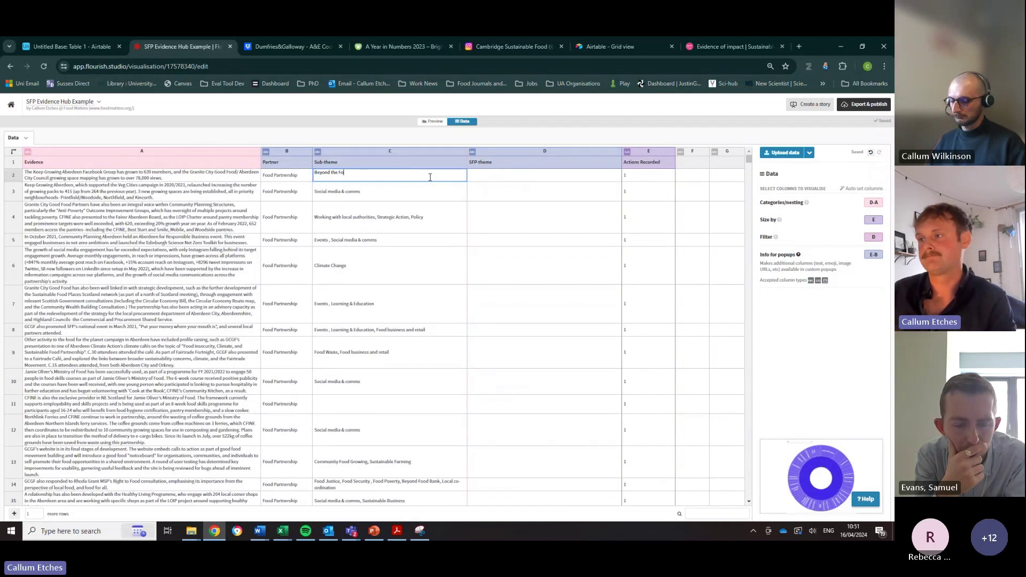
text(od)
key(Return)
key(Down)
key(Down)
key(Down)
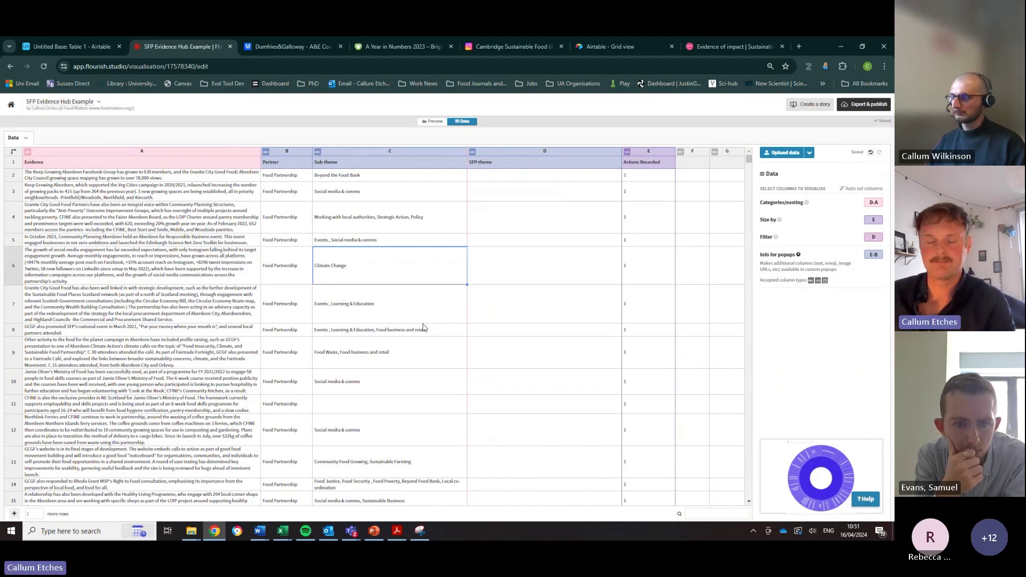
click(380, 177)
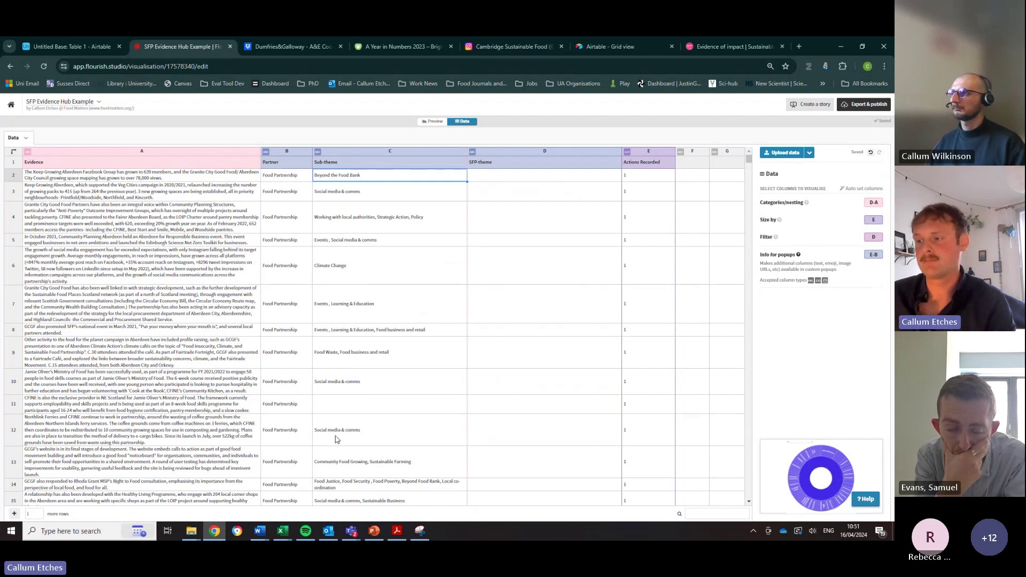
- Undo the row 2 Sub-theme edit and the clearing of the SFP-theme column
scroll(456, 346, down, 10)
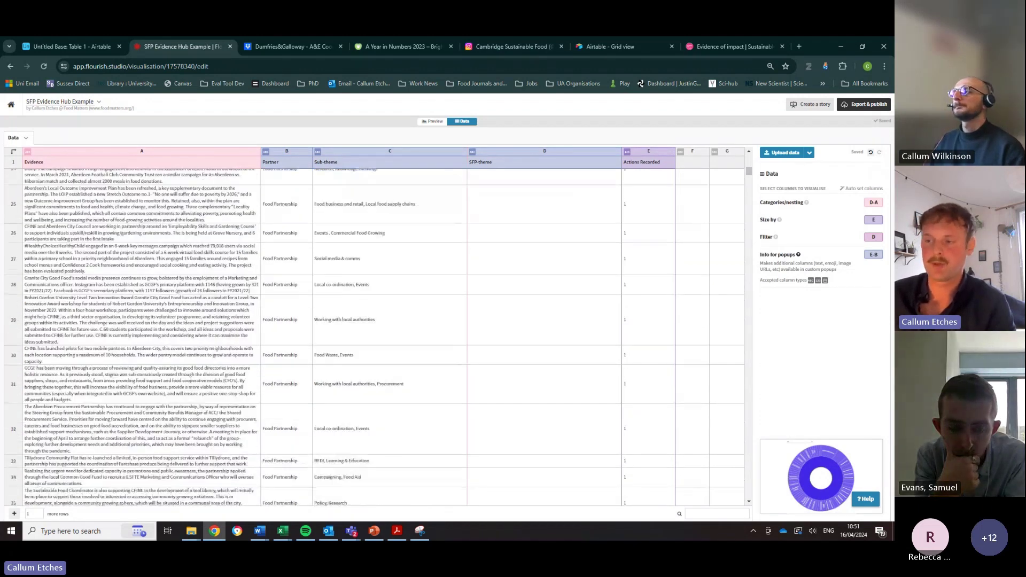
scroll(497, 430, down, 3)
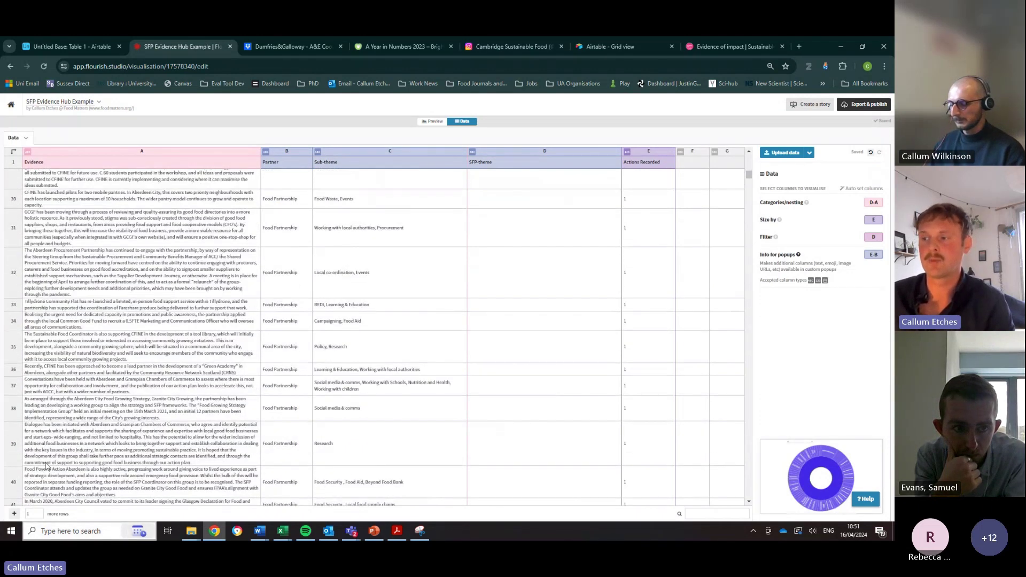
scroll(346, 419, up, 13)
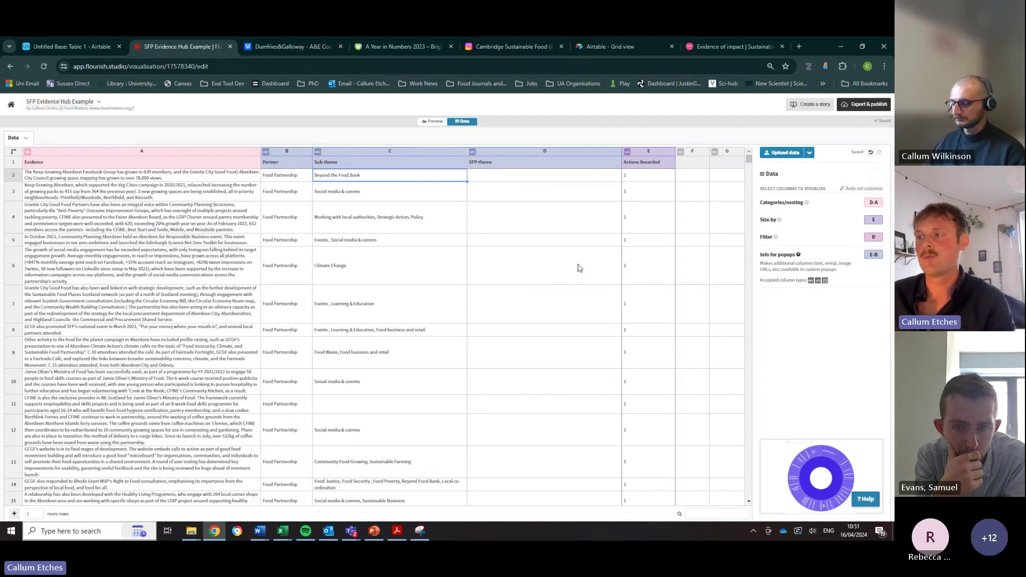
key(ctrl+z)
key(ctrl+z)
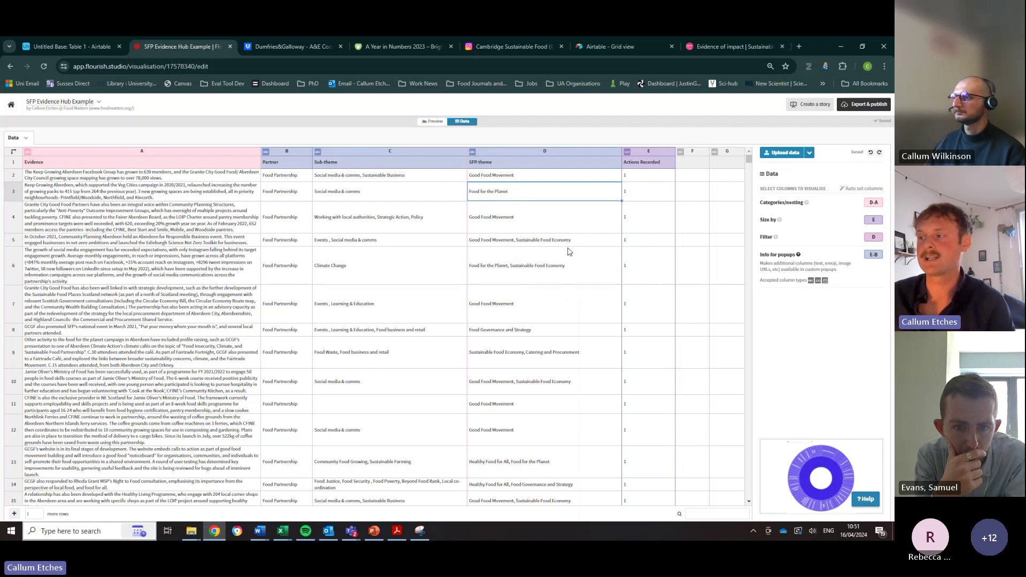
click(577, 242)
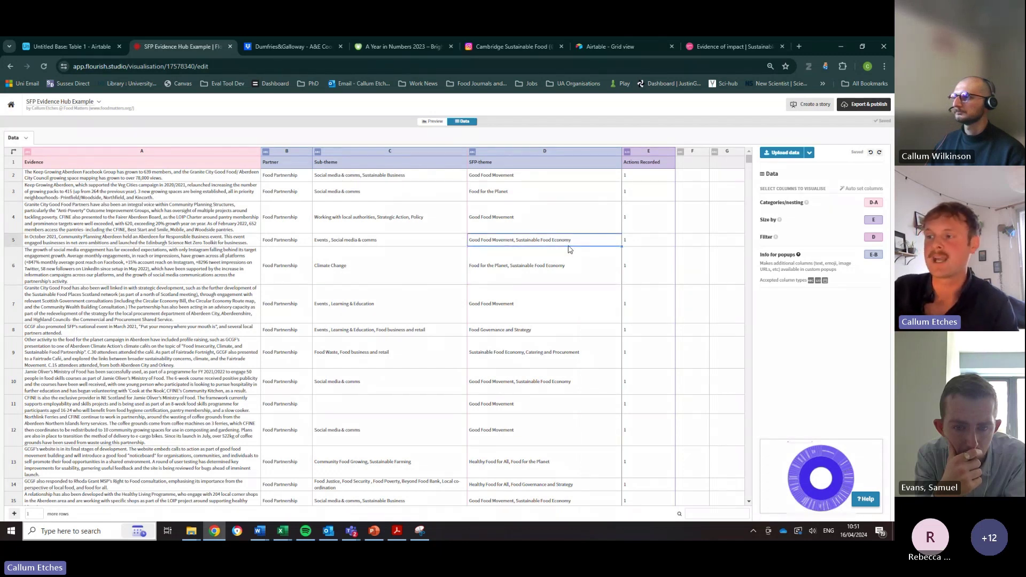
click(373, 192)
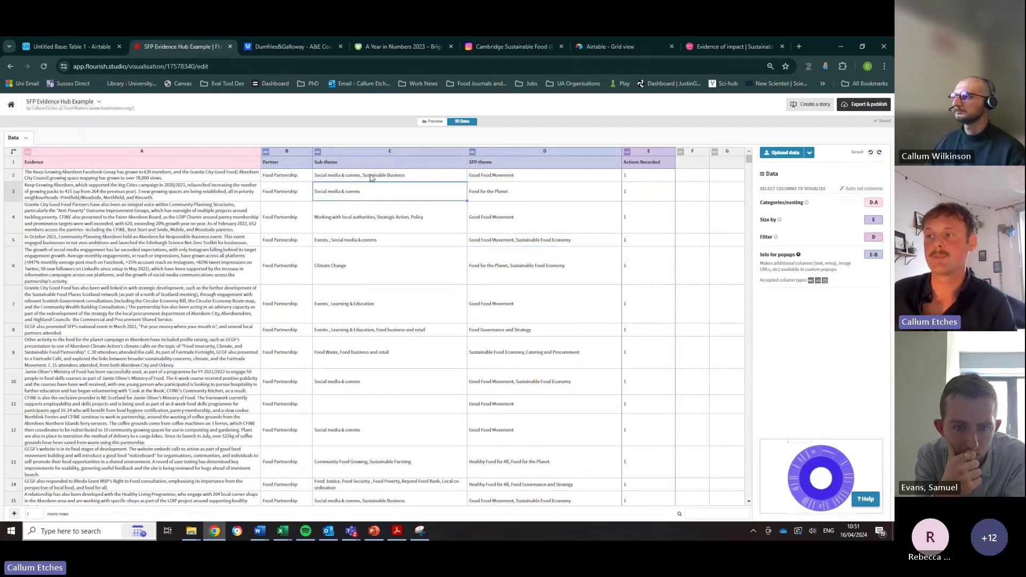
- Examine the Evidence and Sub-theme cells in rows 2 to 6 of the data sheet, focusing on row 4's multiple sub-themes
click(371, 178)
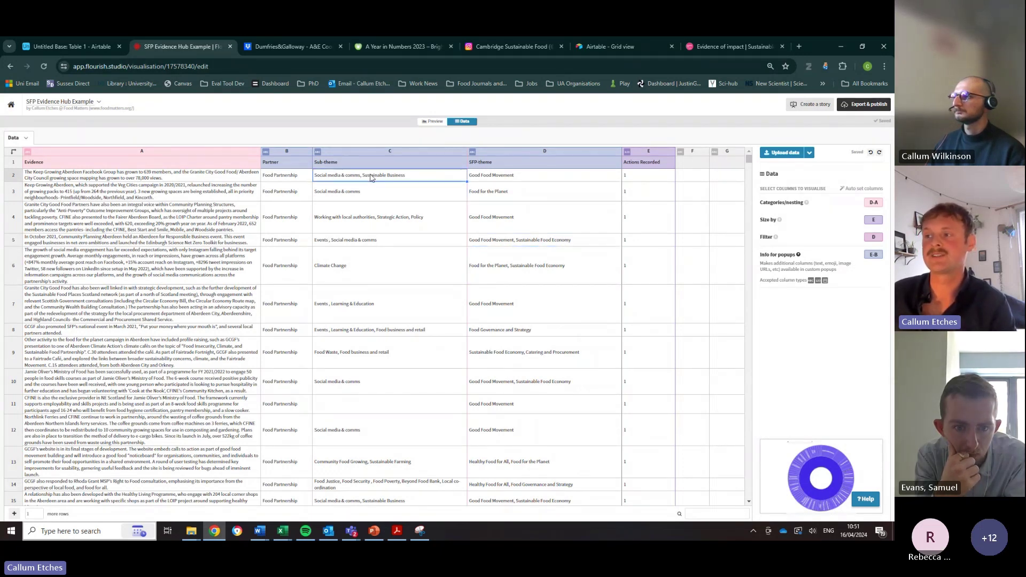
click(179, 196)
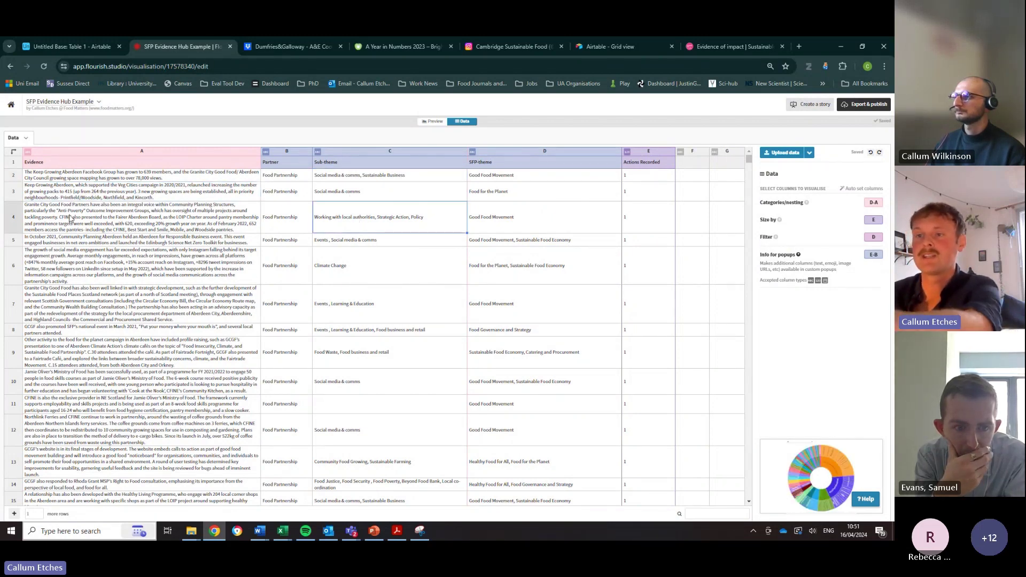
click(231, 227)
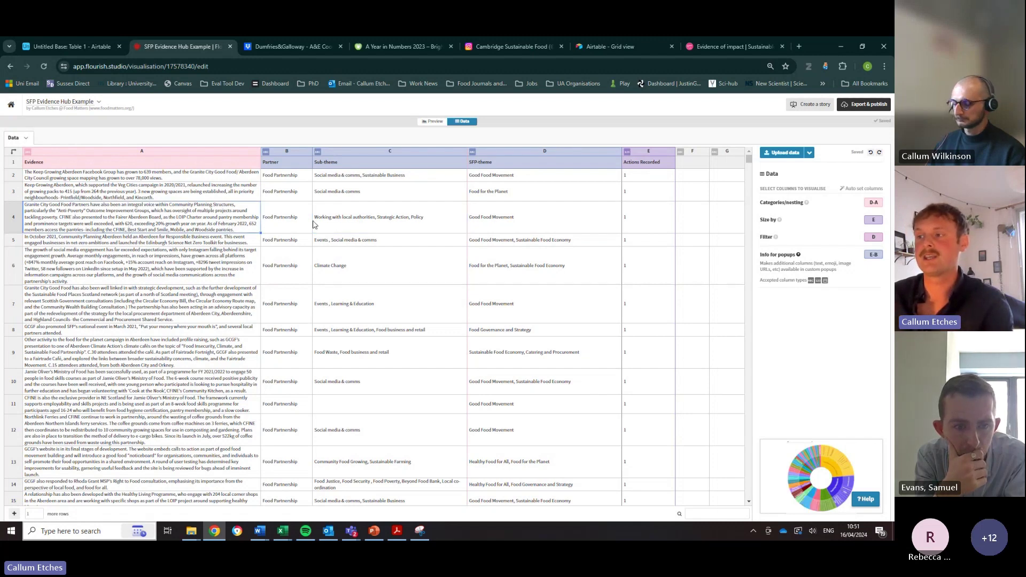
click(433, 223)
click(345, 206)
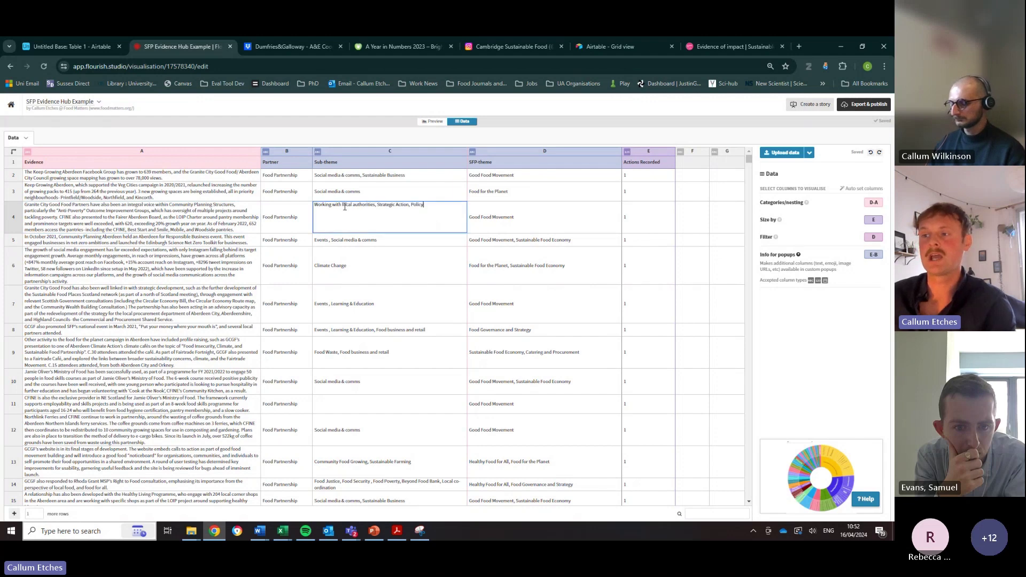
click(200, 219)
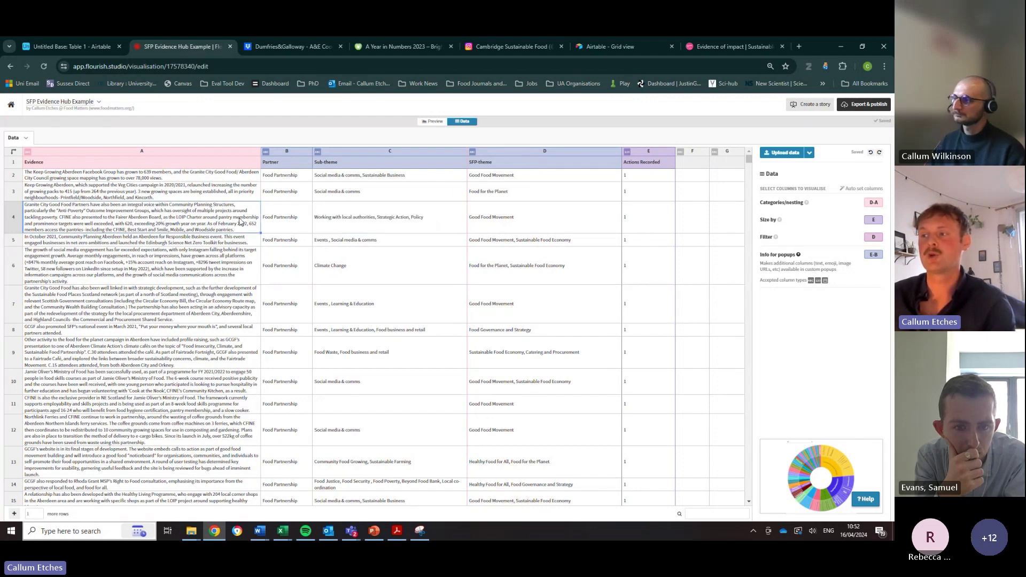
click(374, 228)
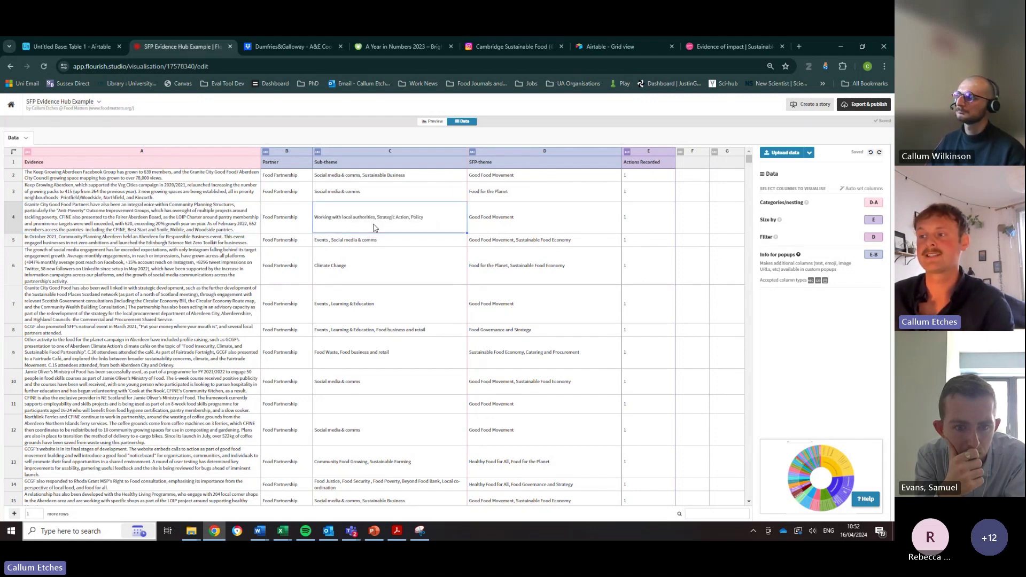
click(135, 207)
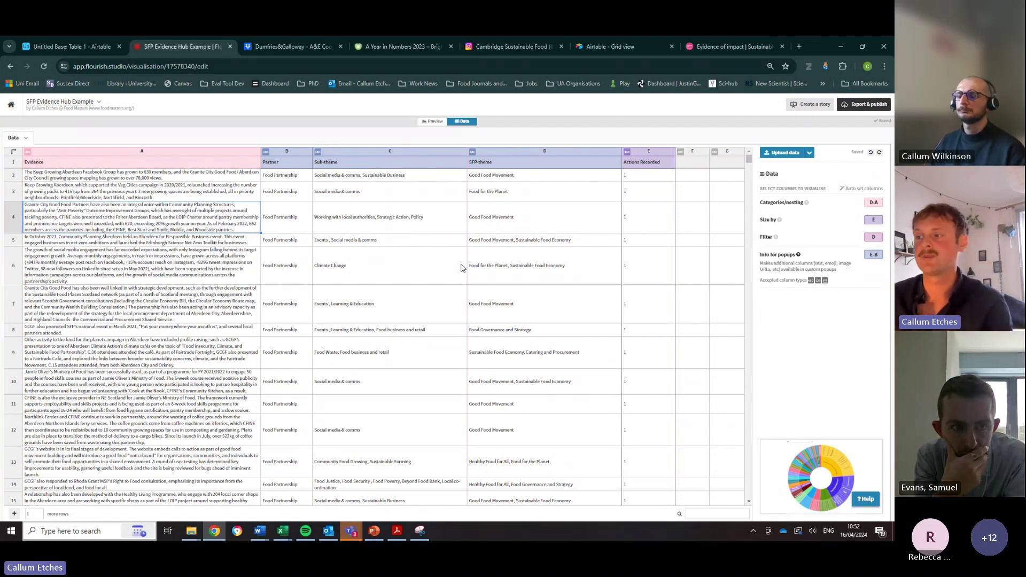
click(441, 261)
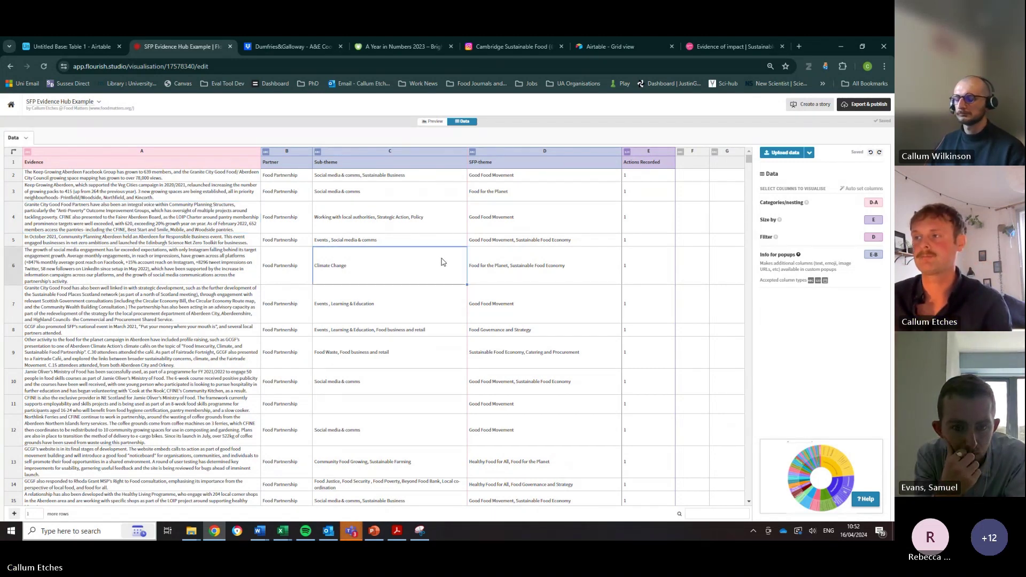
- Preview the evidence hub's sunburst chart and return to its data sheet
click(434, 122)
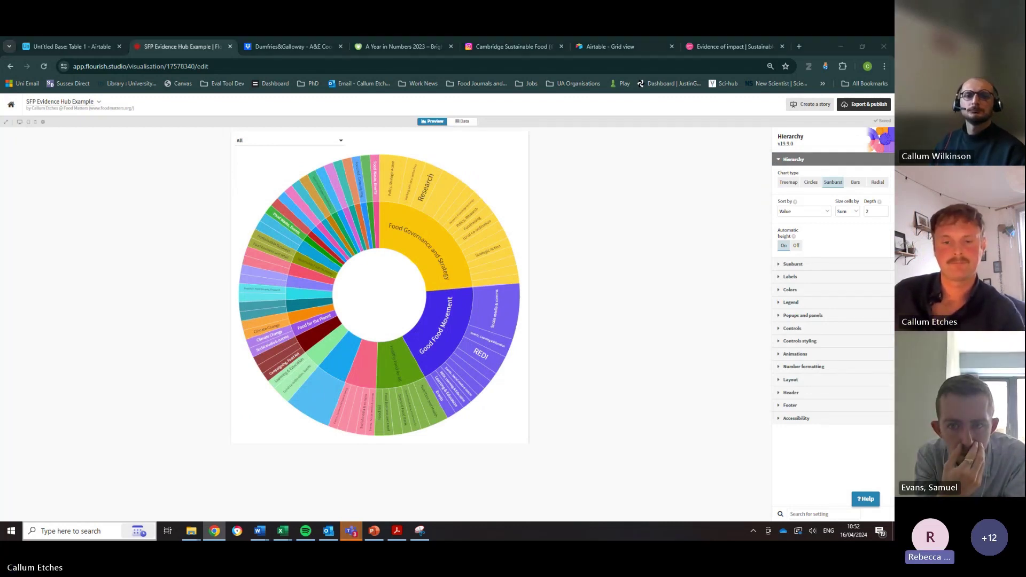
click(461, 122)
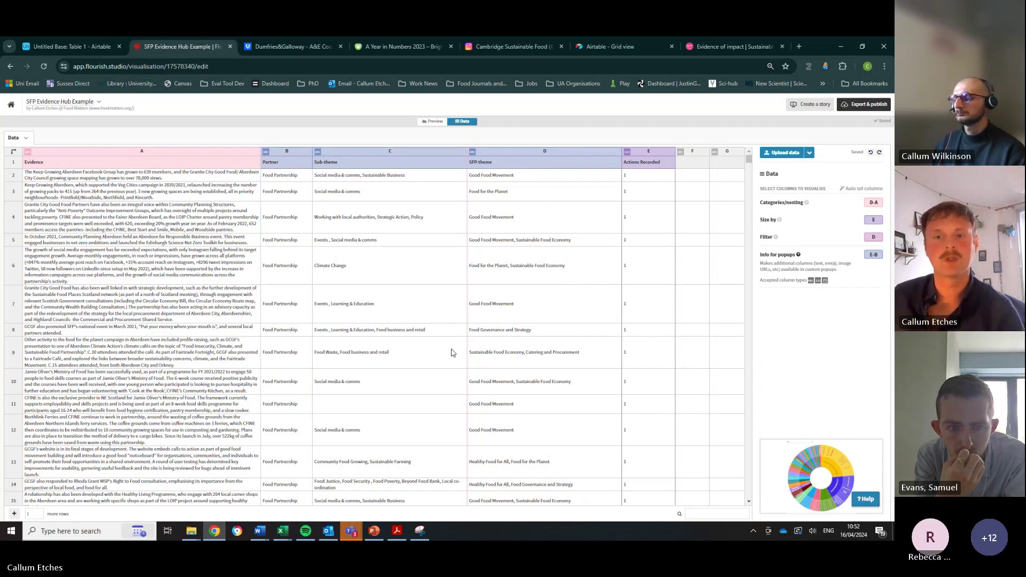
click(802, 45)
text(sfp o.[)
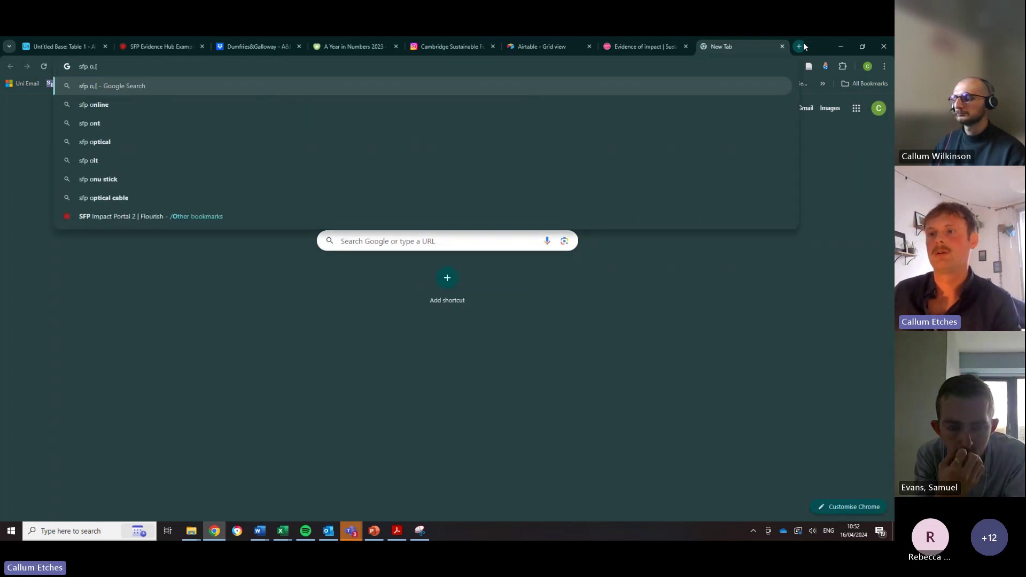
click(568, 347)
click(176, 37)
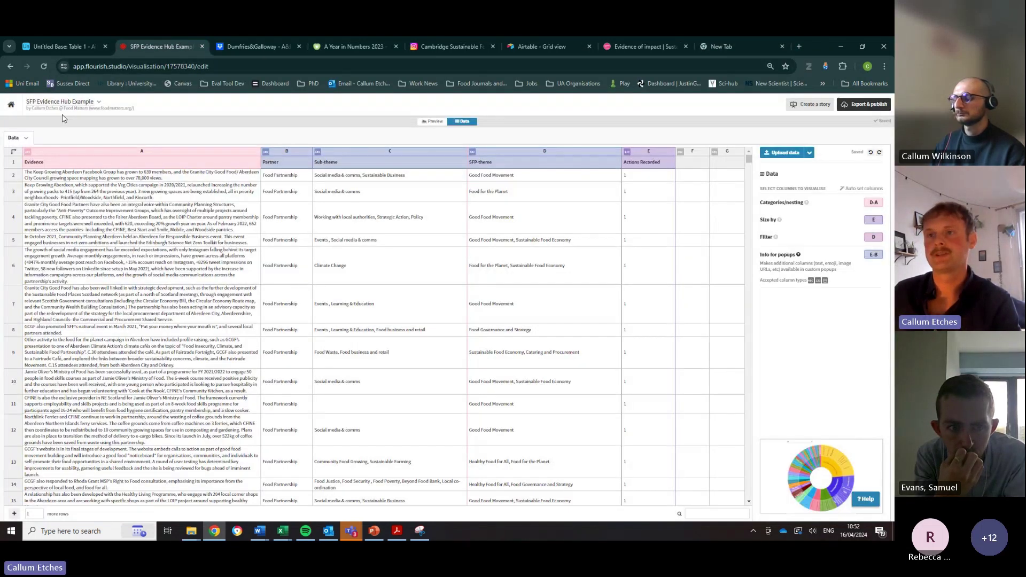
- Open the SFP Impact Hub project in a separate browser tab, examine its Sub-Theme and SFP Theme columns, and preview its chart
click(210, 44)
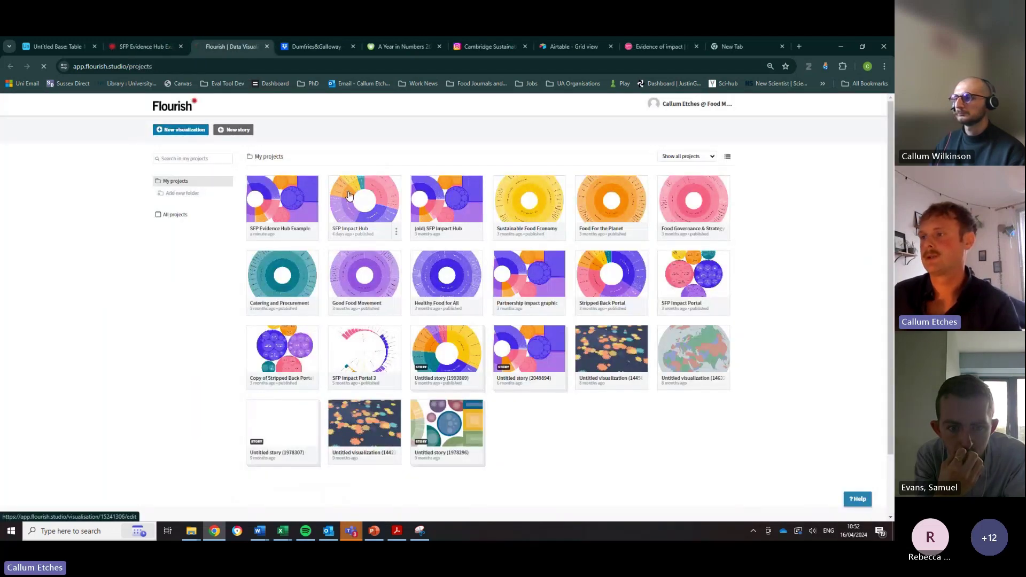
click(348, 196)
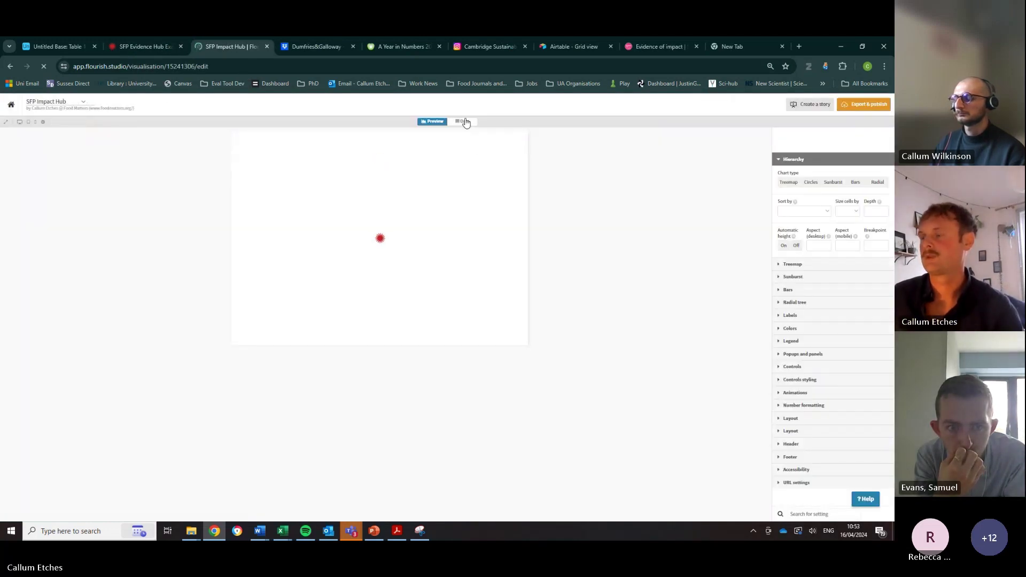
click(465, 121)
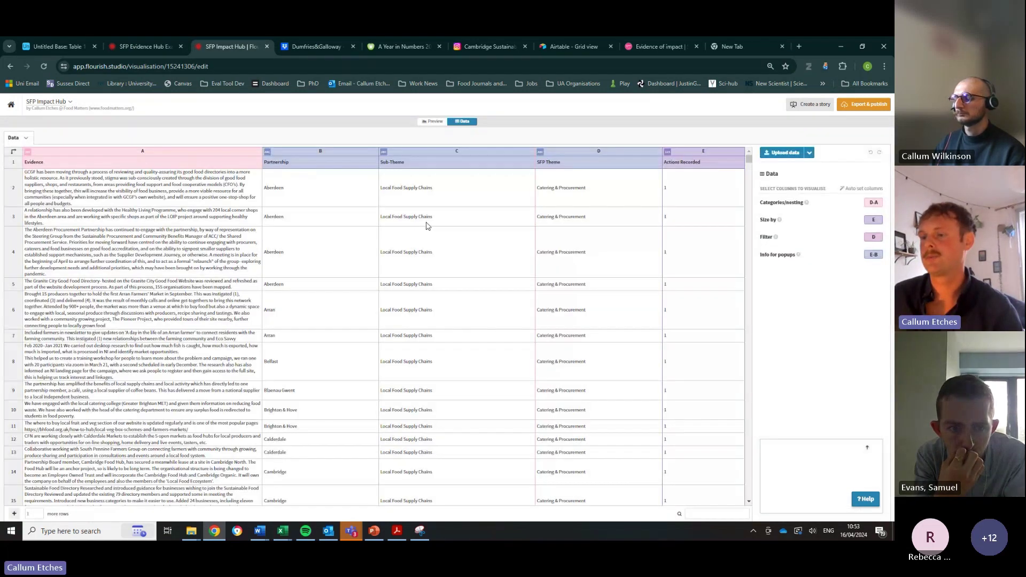
scroll(243, 373, down, 2)
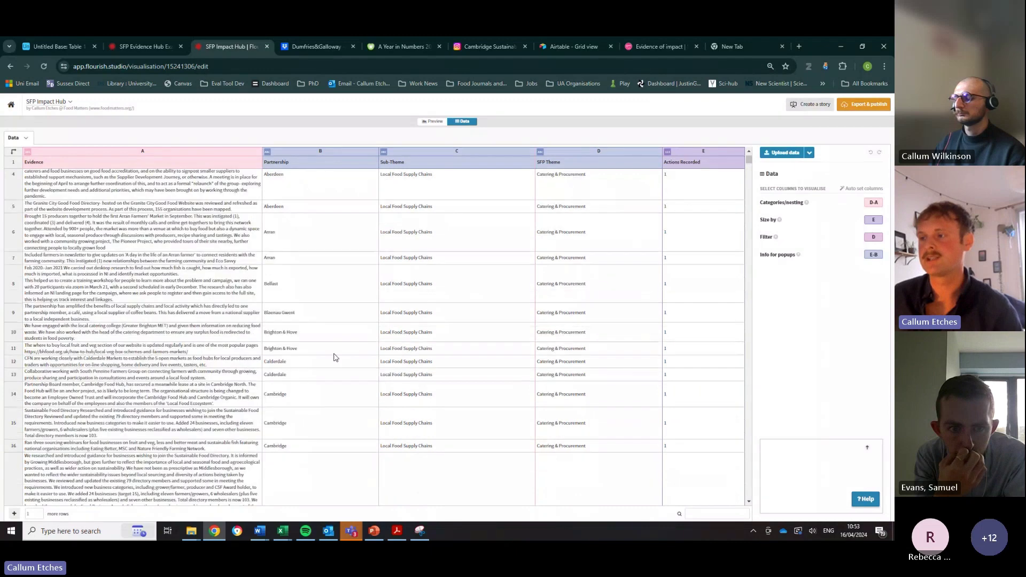
click(441, 298)
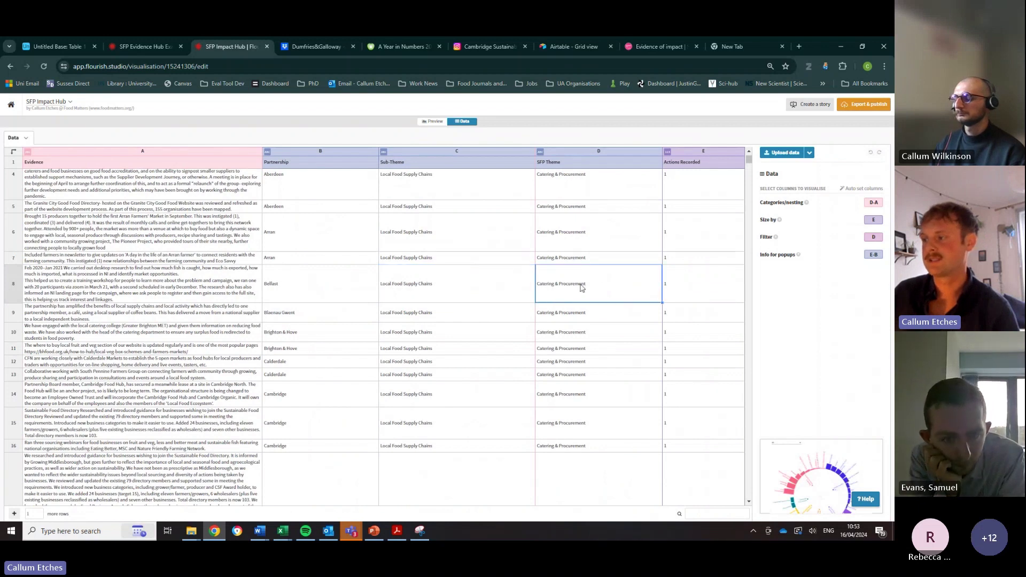
key(Right)
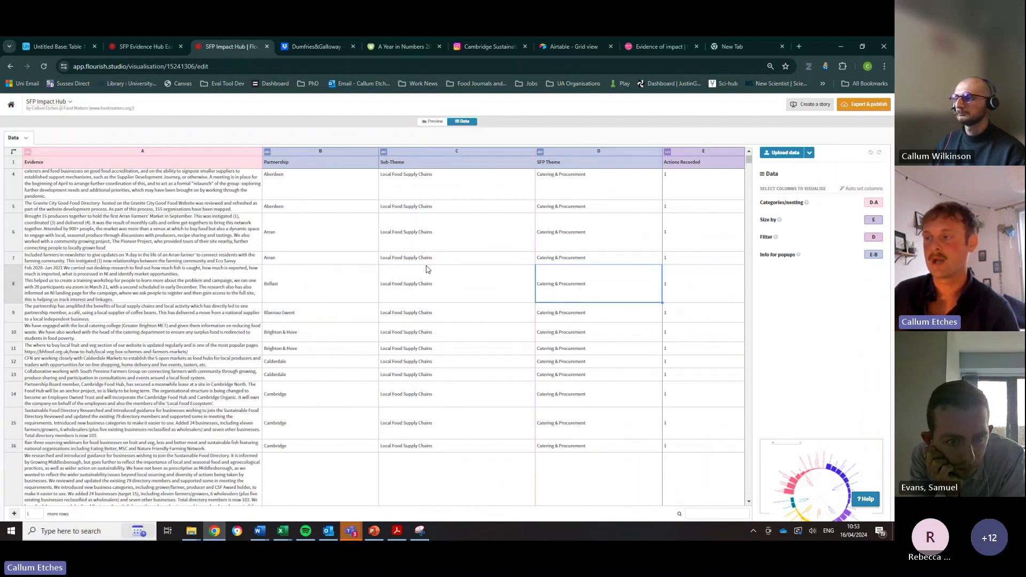
click(435, 122)
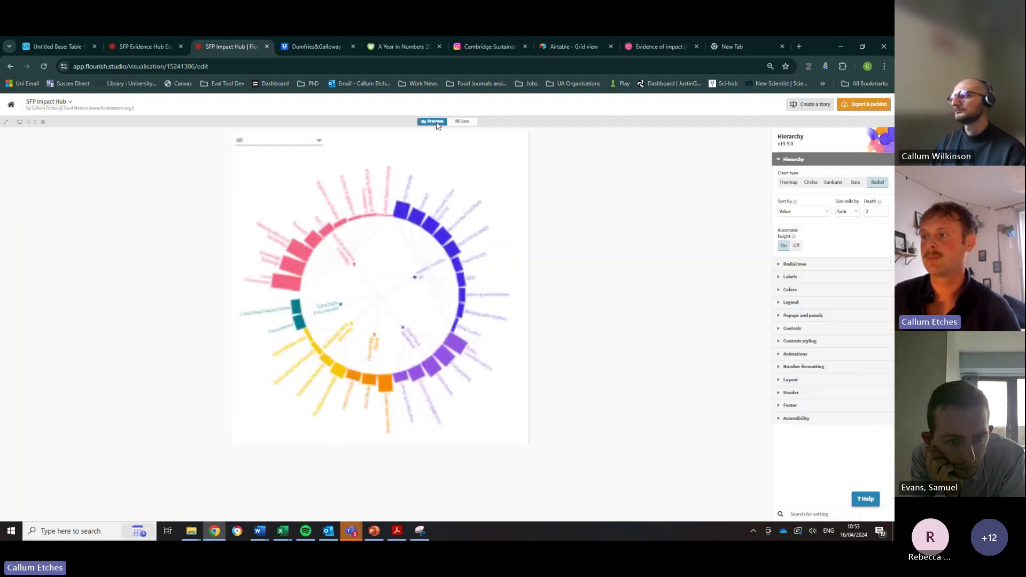
- Reopen the SFP Impact Hub project from the project list and set its chart type to Sunburst
click(10, 66)
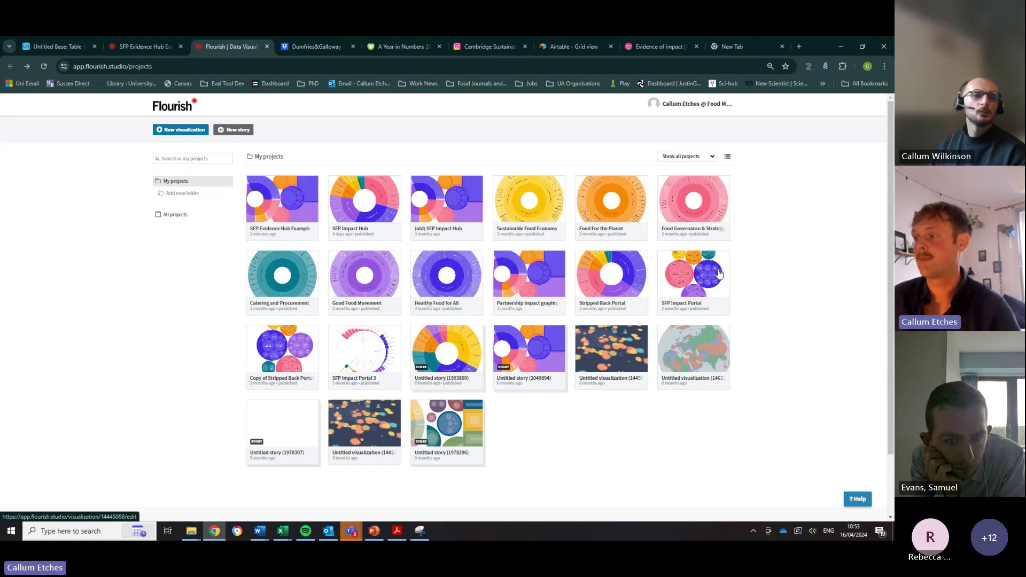
click(354, 186)
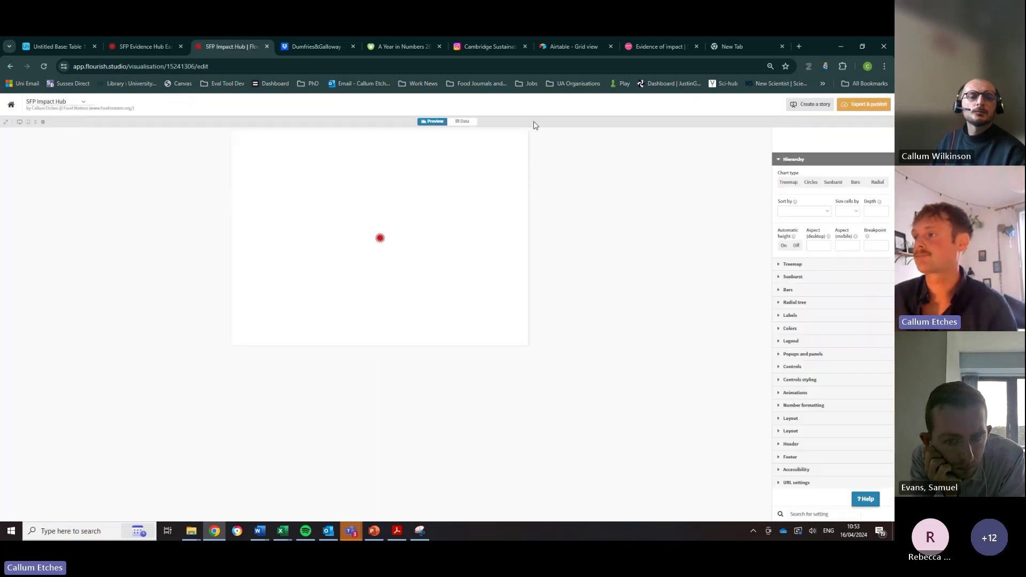
click(463, 122)
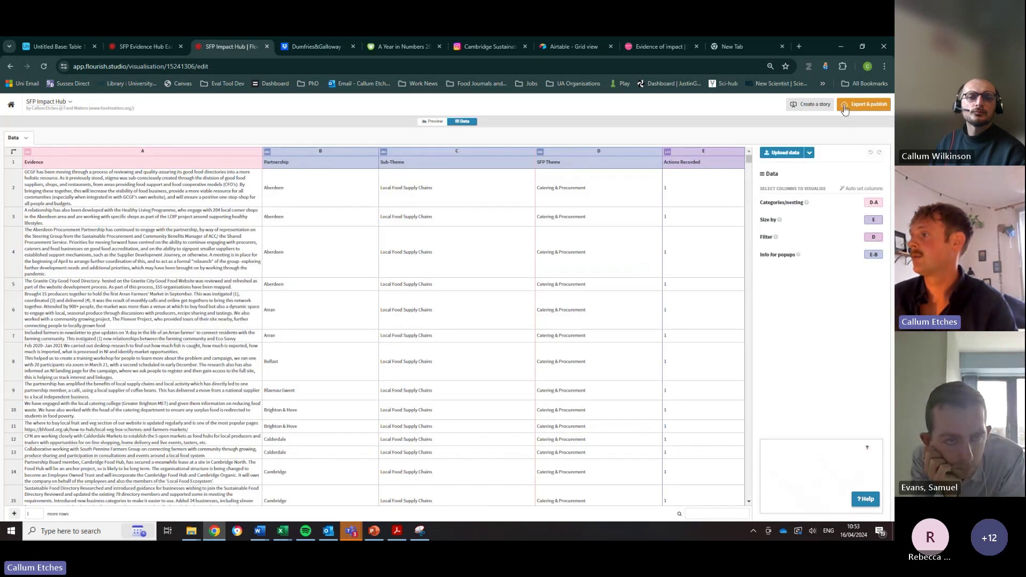
click(433, 123)
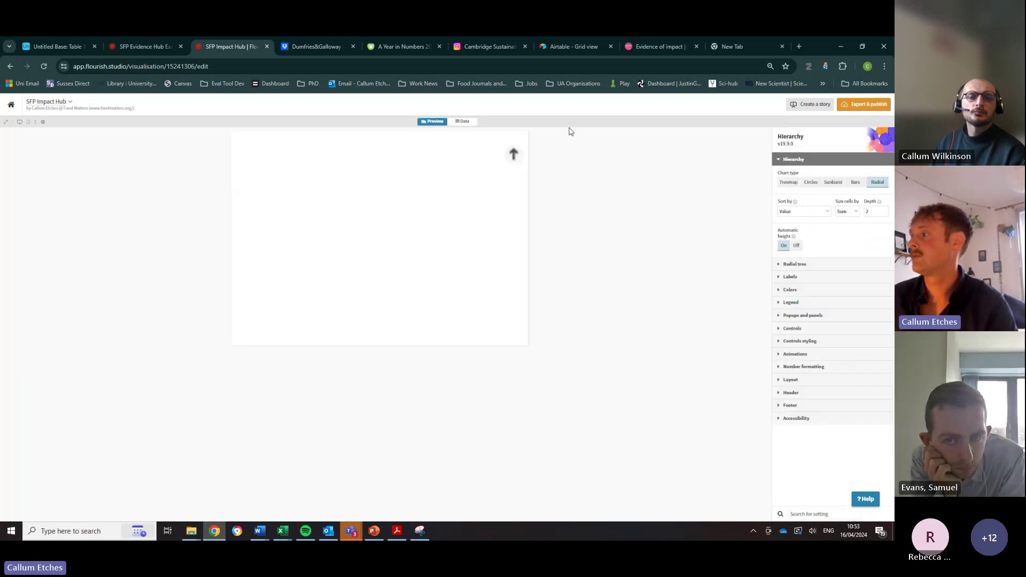
click(839, 183)
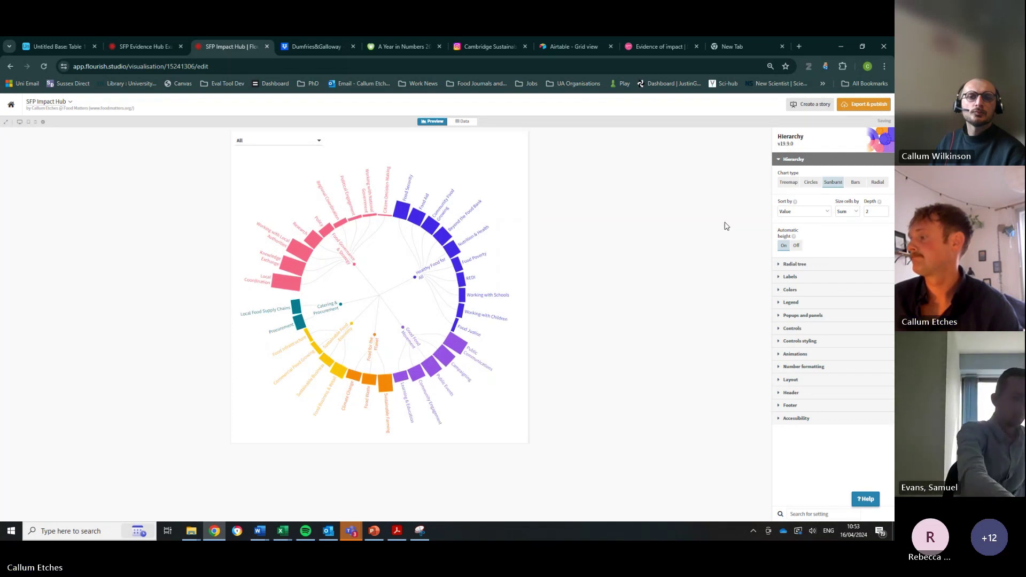
click(834, 183)
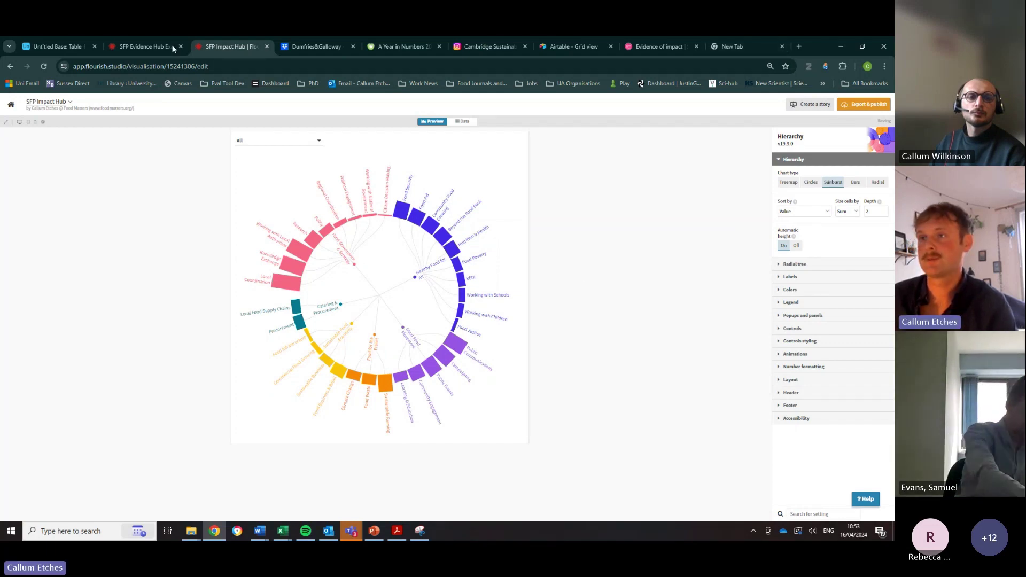
- Return to the SFP Evidence Hub Example project and compare its multi-theme data rows with the sunburst preview
click(154, 47)
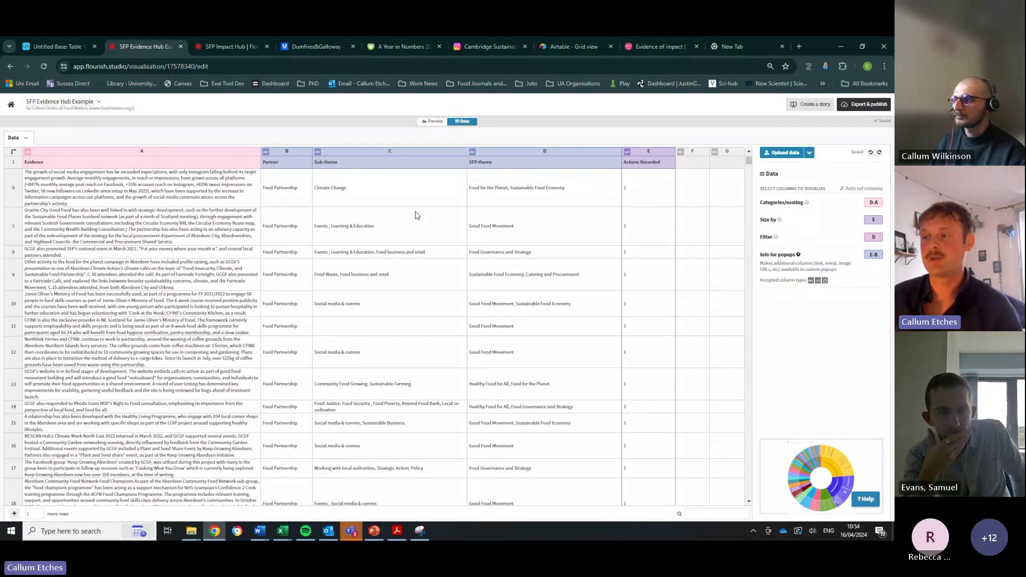
scroll(447, 267, down, 2)
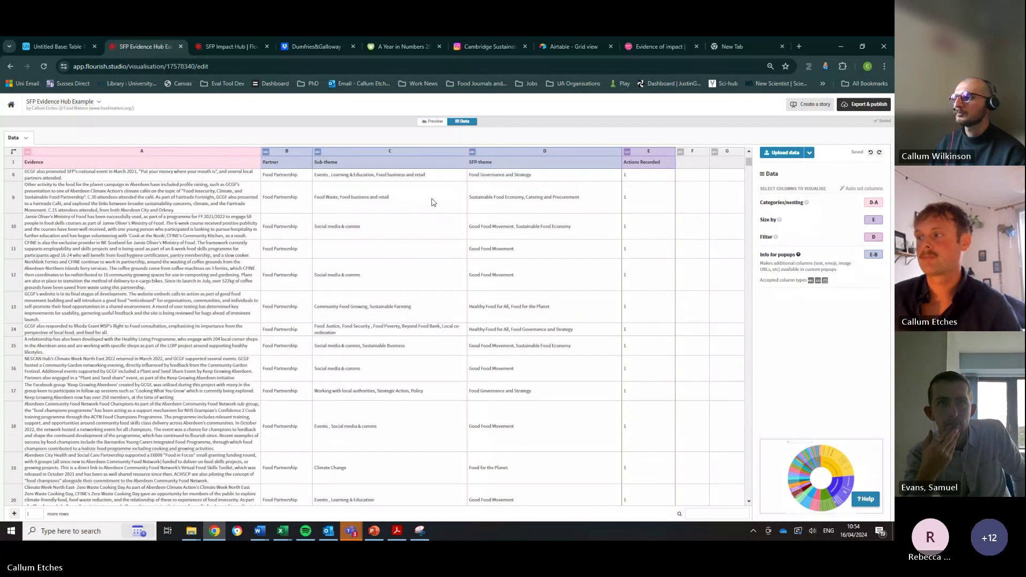
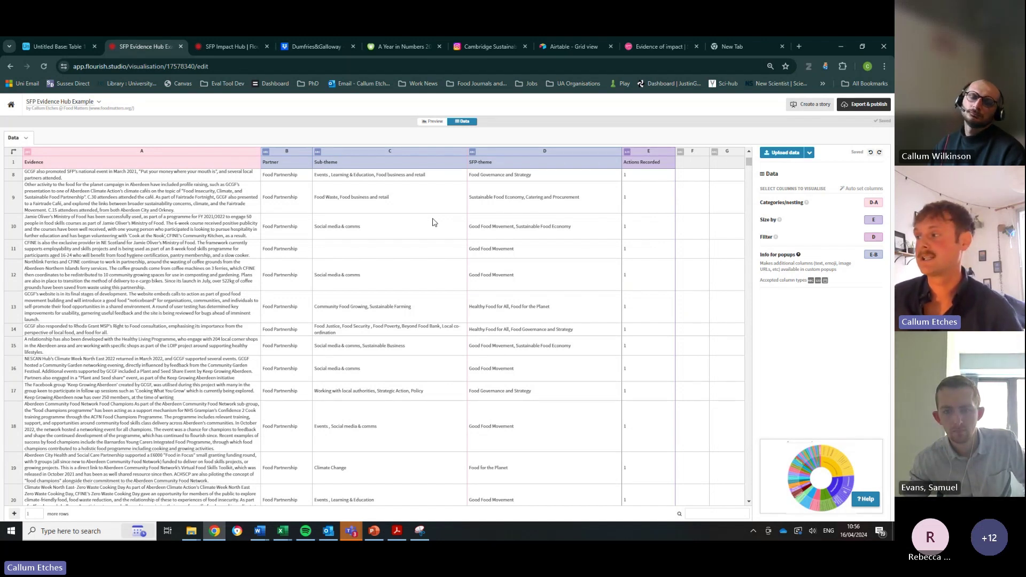
click(433, 122)
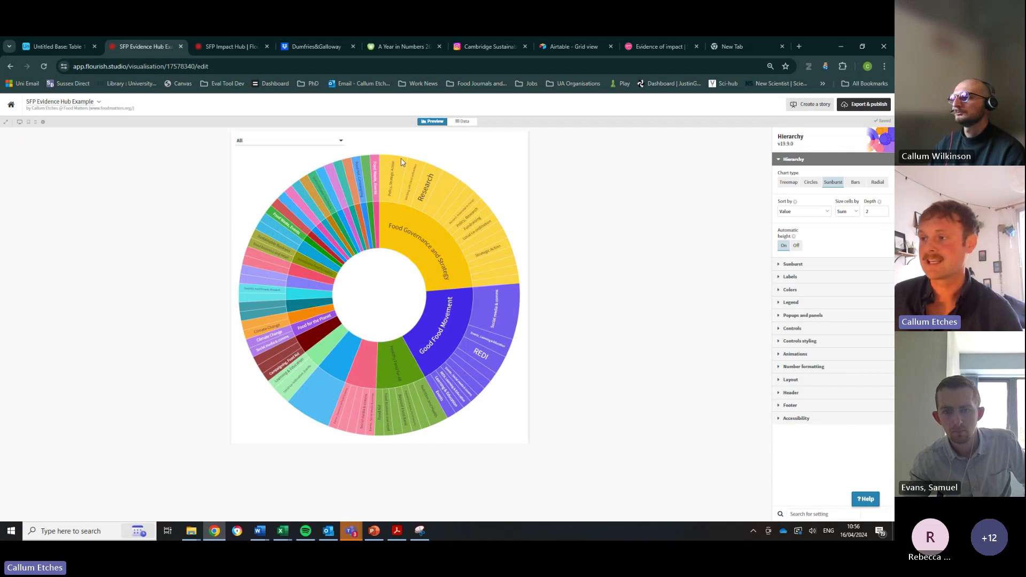
click(463, 121)
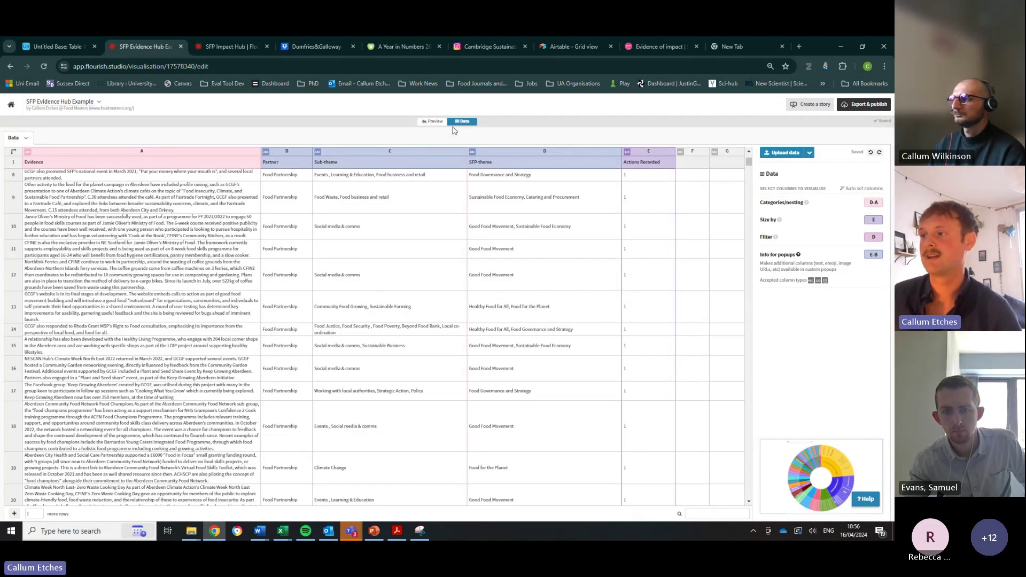
- Drill into the Food Governance and Strategy segment of the sunburst preview and go back up to the full chart
click(433, 122)
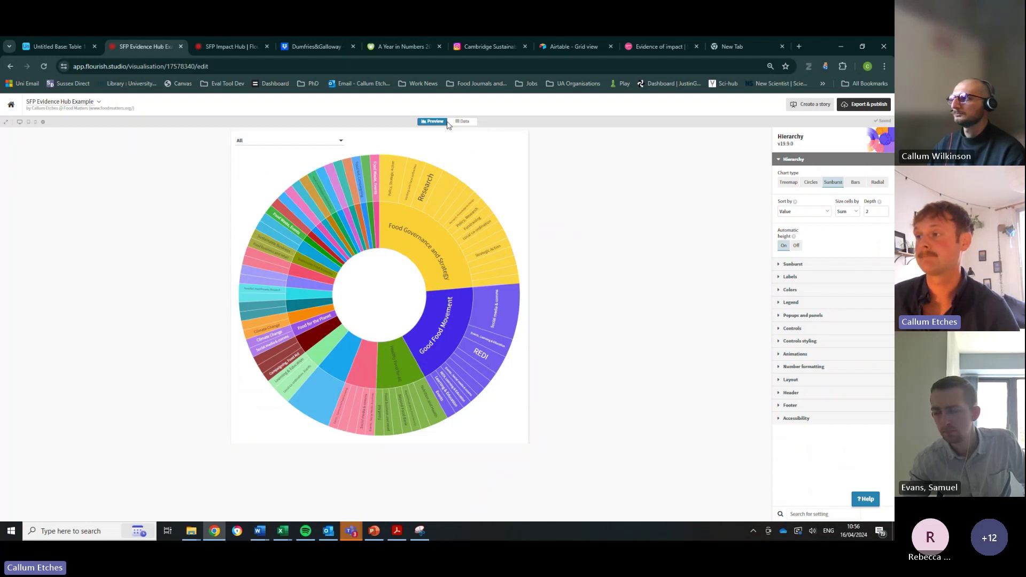
click(417, 250)
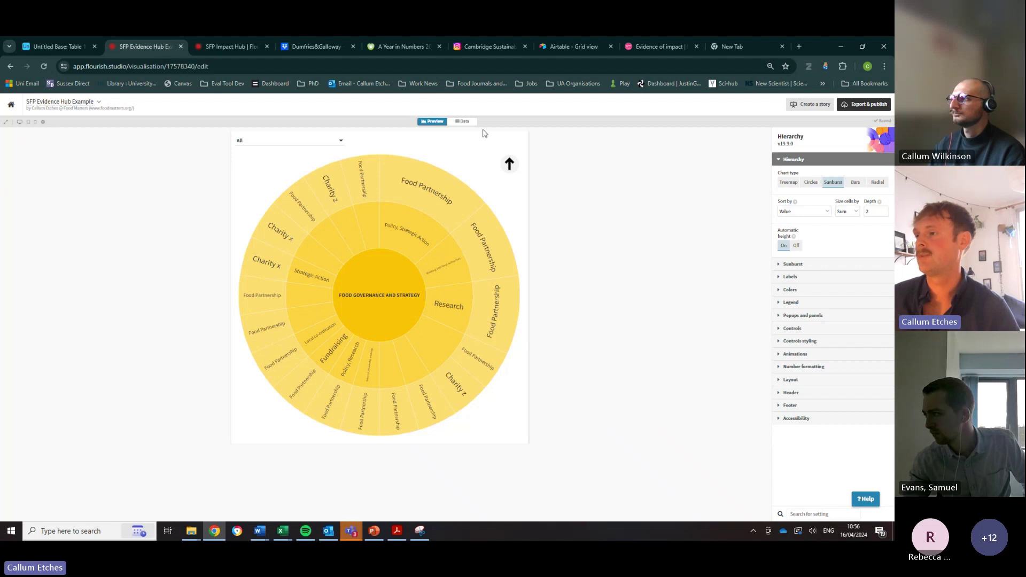
click(509, 163)
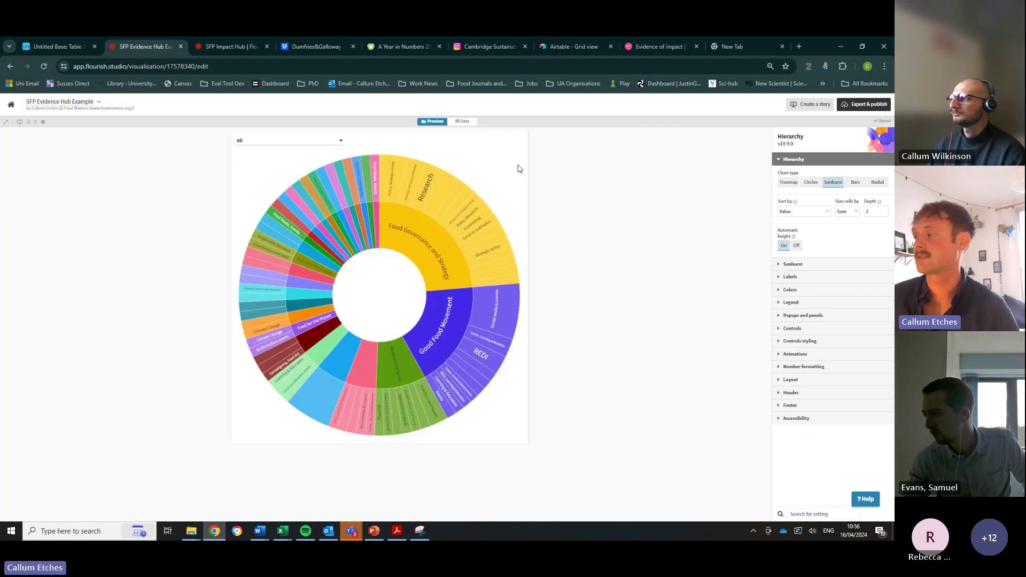
- Set the sunburst chart's depth to 1
click(886, 213)
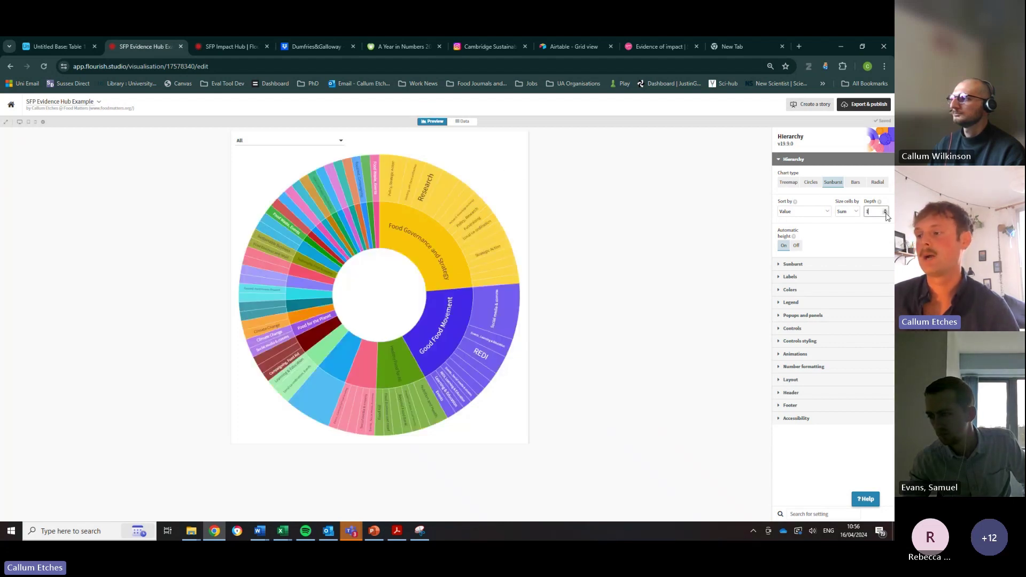
click(623, 235)
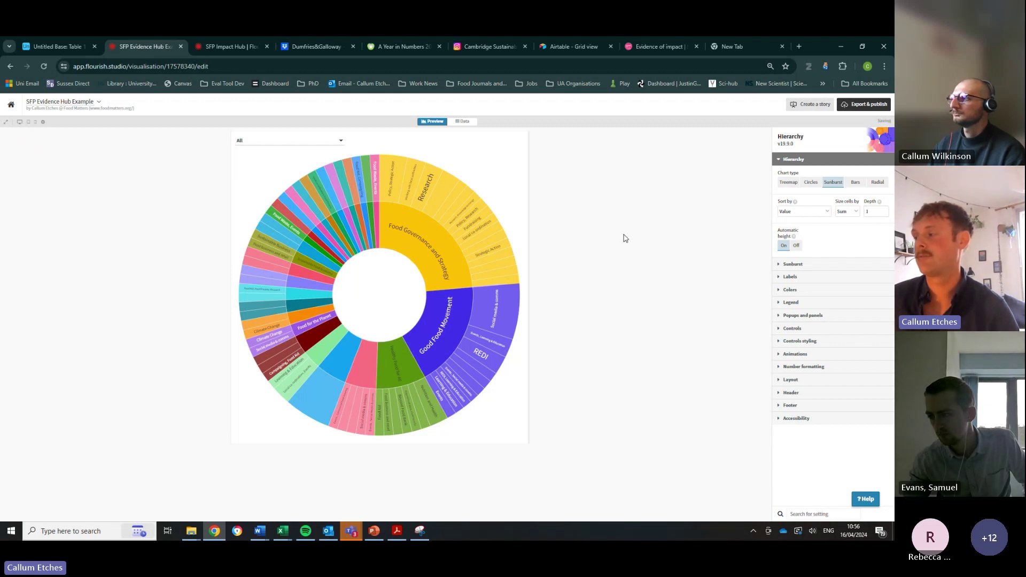
- Set the sunburst chart's depth to 2 and change its chart type to Circles
click(886, 213)
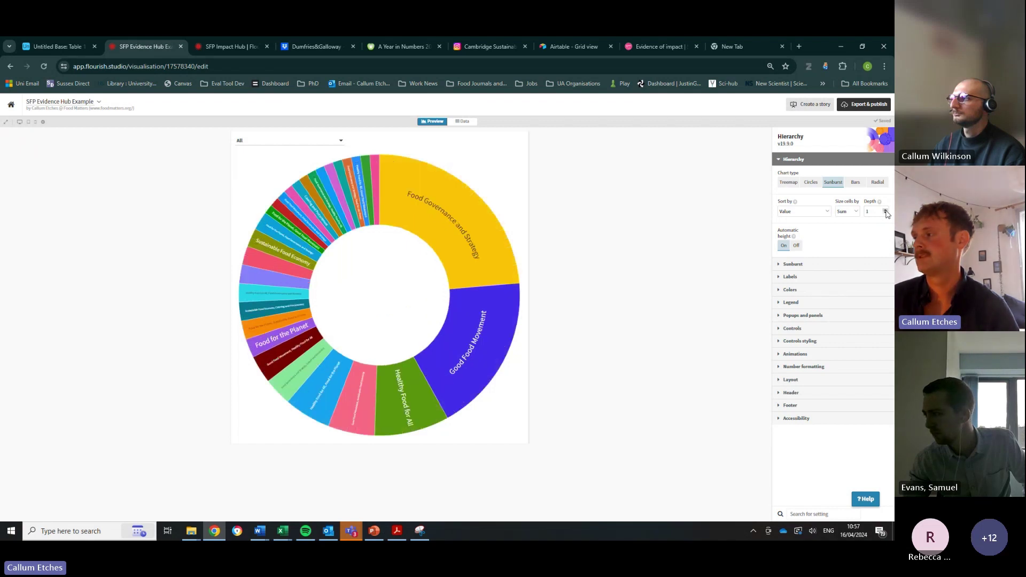
click(886, 210)
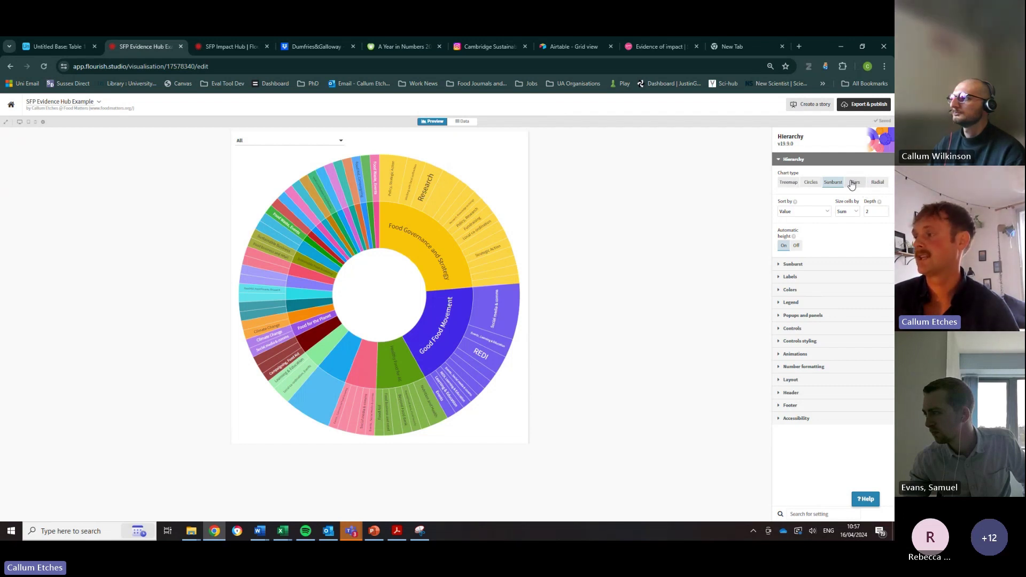
click(811, 184)
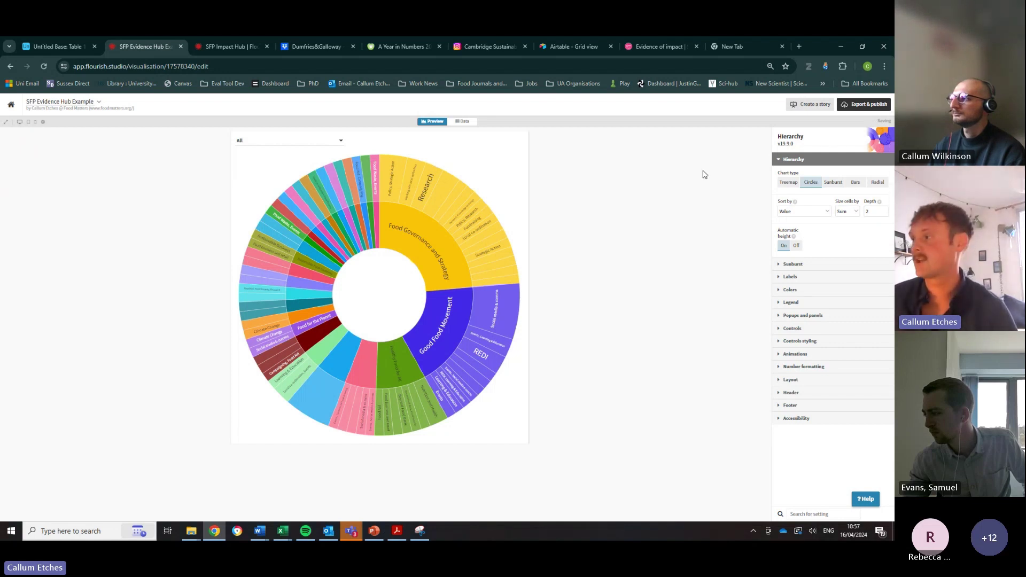
click(811, 184)
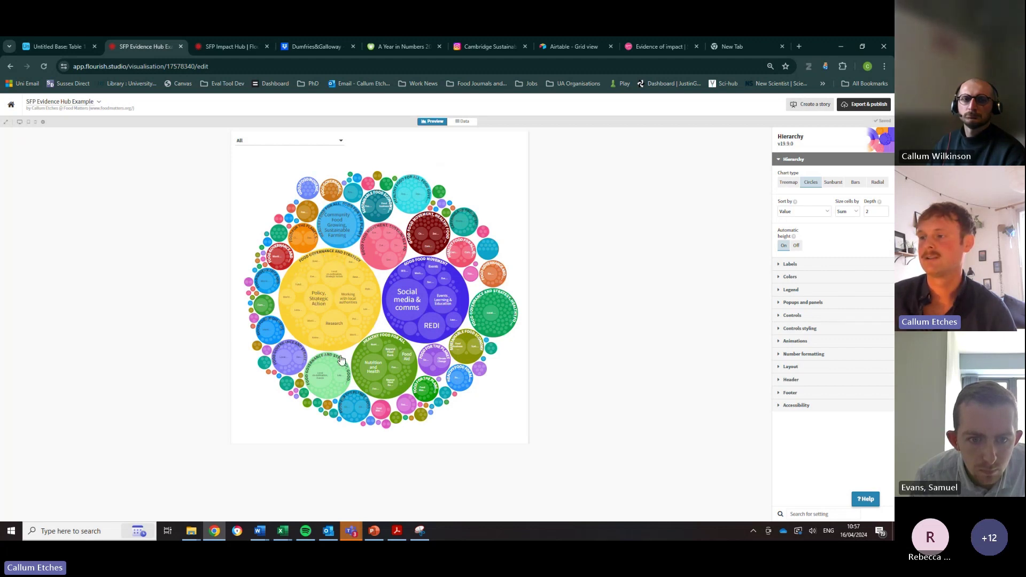
- Drill into the Food Governance and Strategy circle and go back up to the full circles chart
click(367, 303)
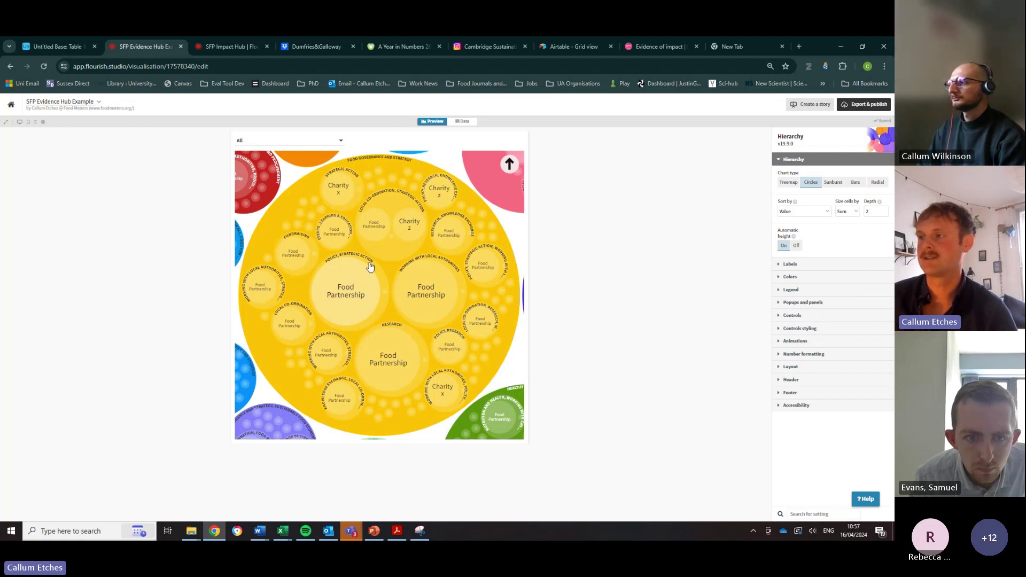
click(514, 166)
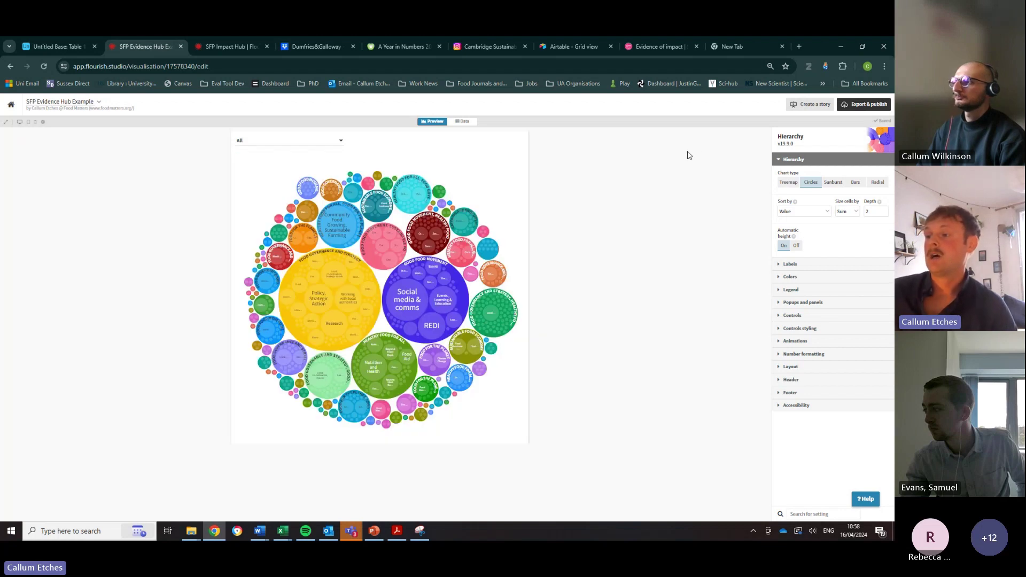
- Publish the SFP Evidence Hub Example visualisation and open its public link in a new browser tab
click(861, 107)
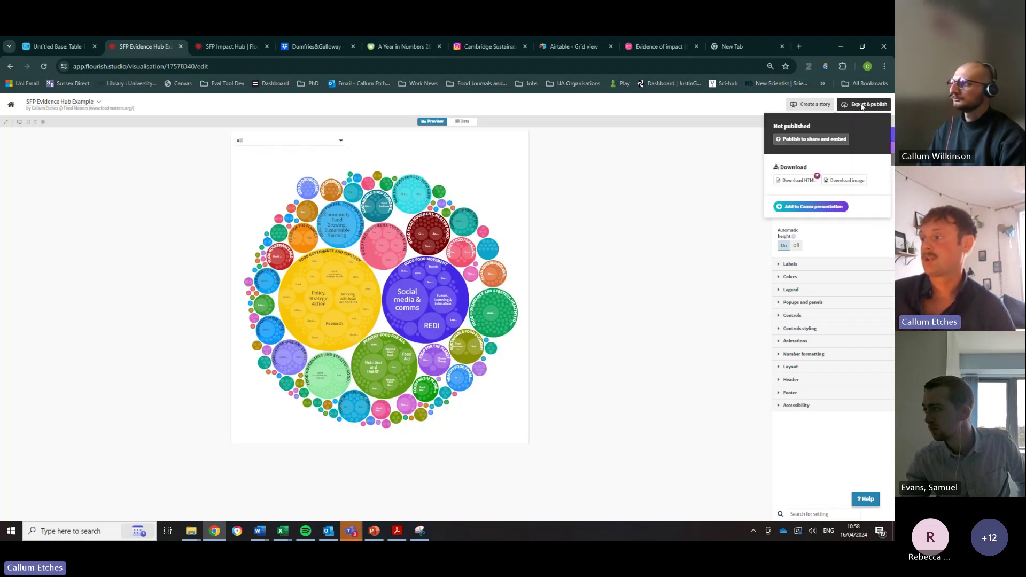
click(807, 142)
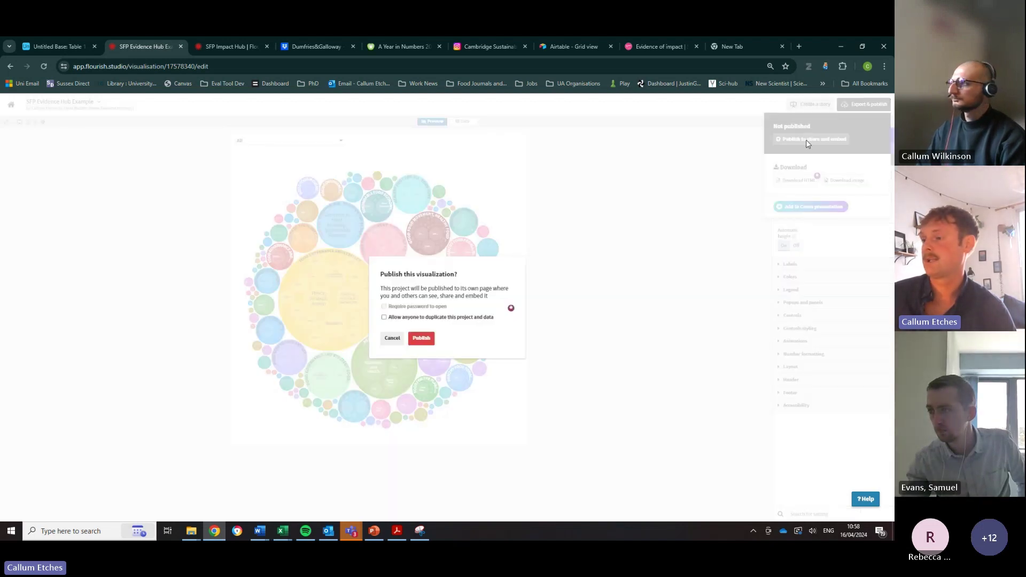
click(421, 338)
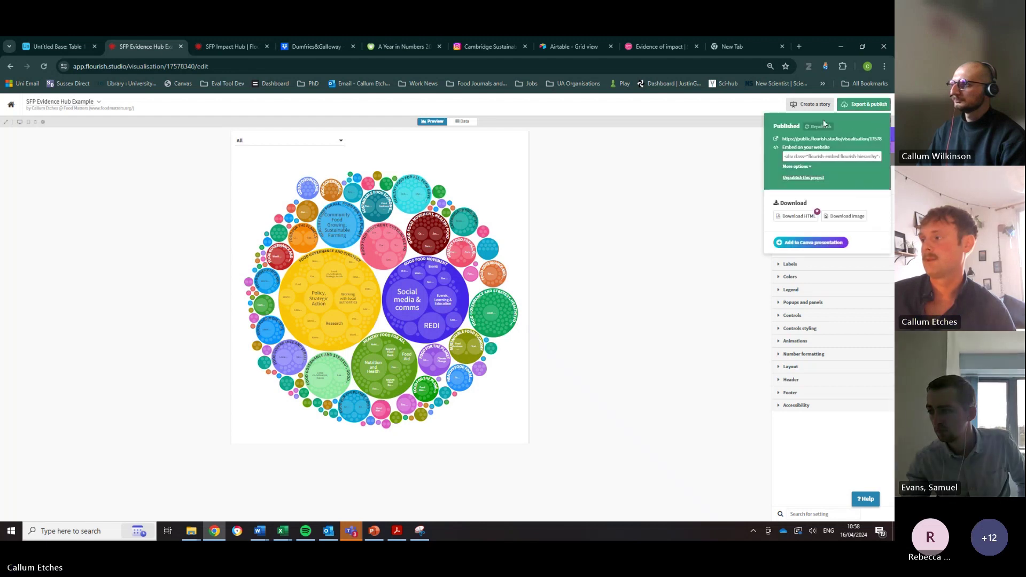
right_click(813, 141)
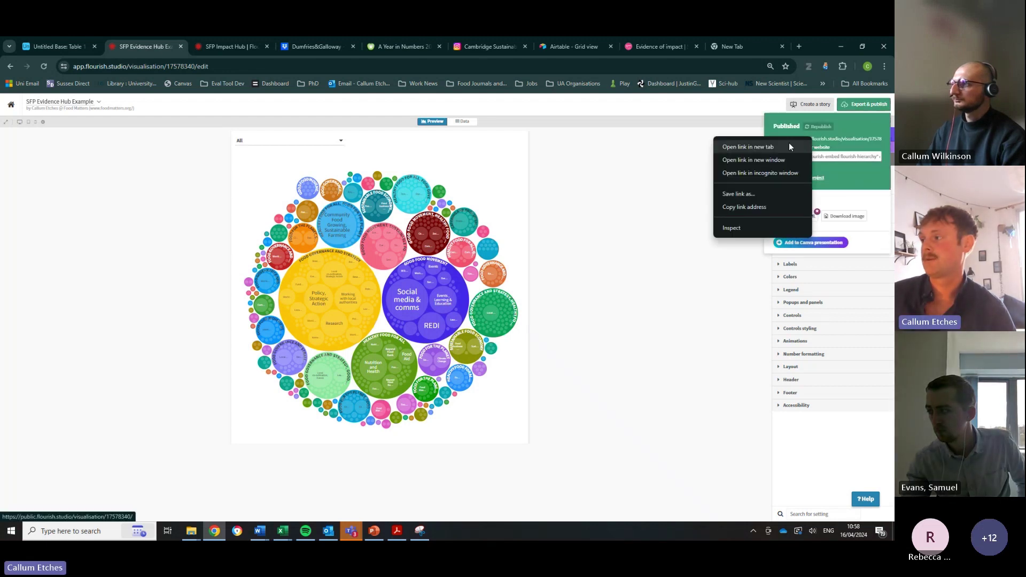
click(789, 143)
click(293, 50)
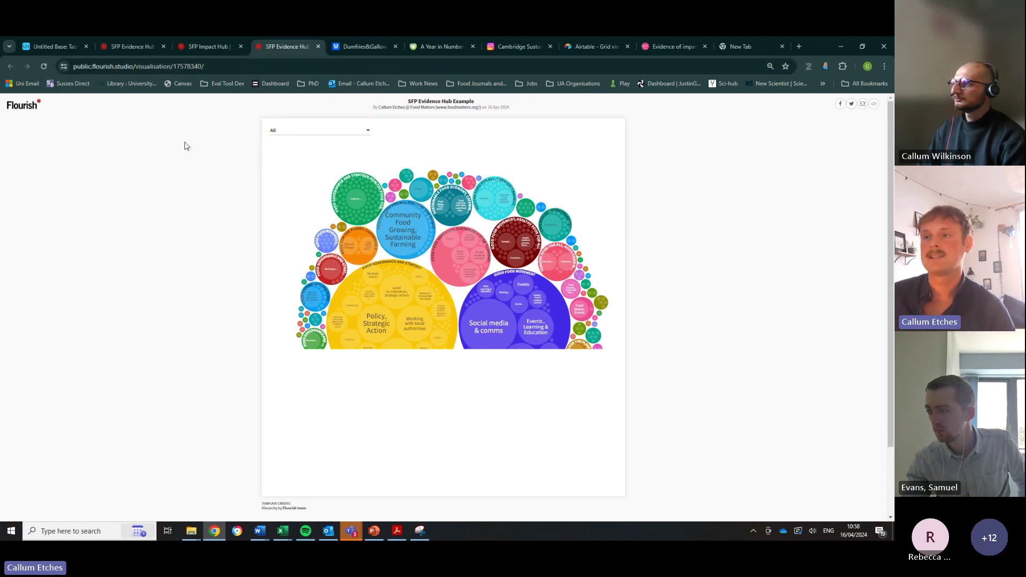
- Select the published page's web address, compare the page with the SFP Impact Hub, and return to the SFP Evidence Hub Example project
click(176, 66)
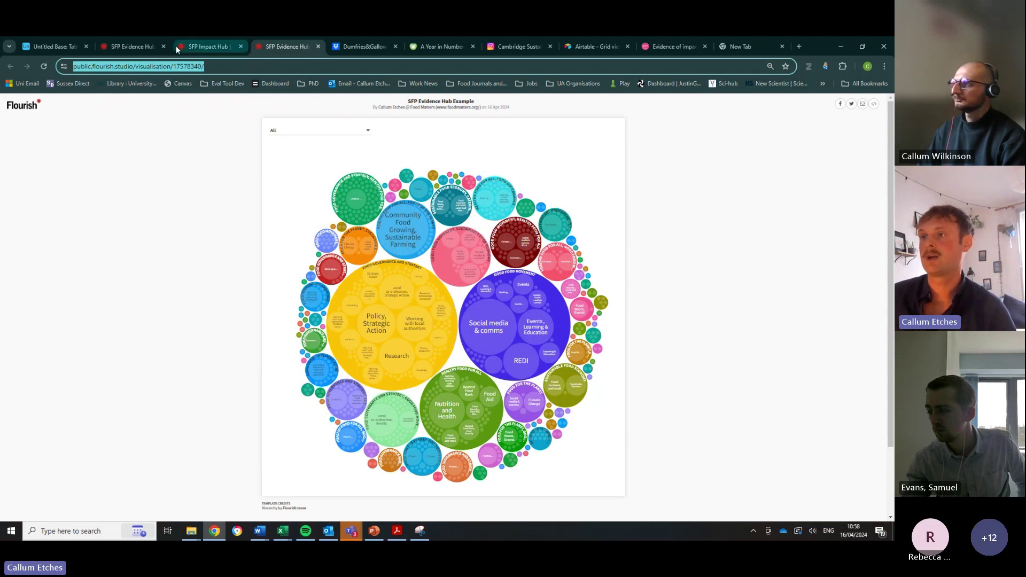
click(194, 47)
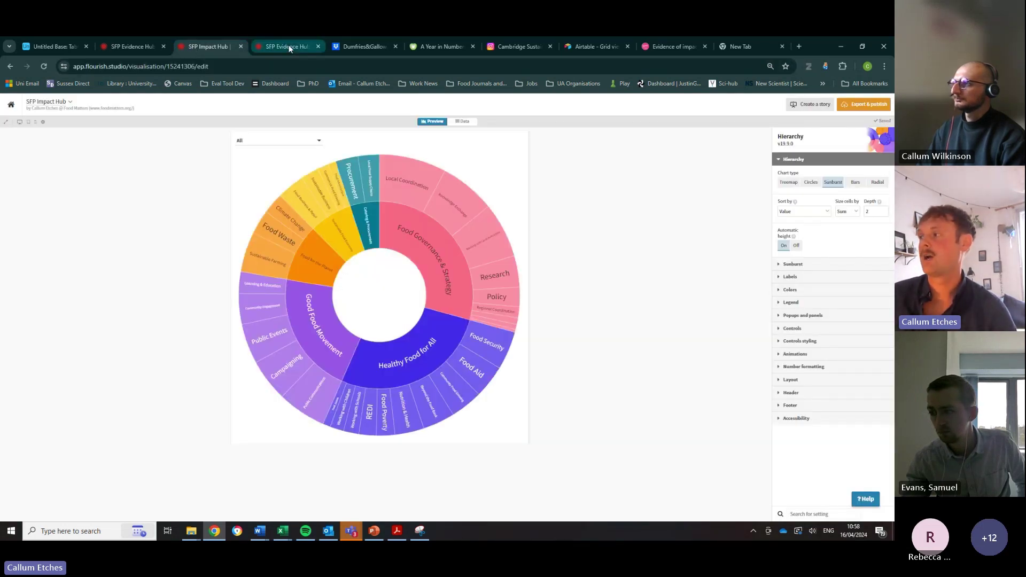
click(288, 48)
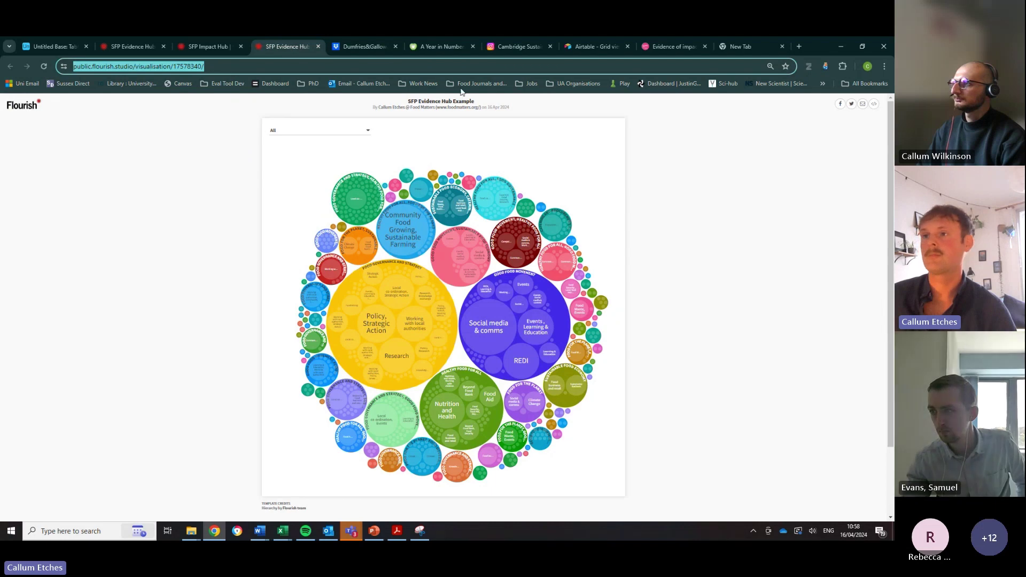
click(188, 40)
click(138, 40)
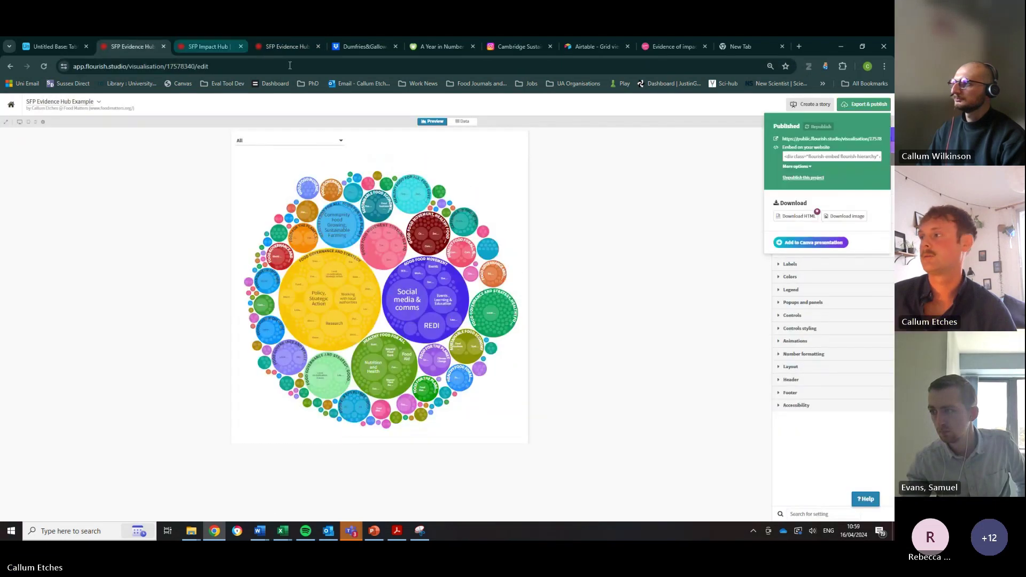
- Expand the website embed options, choose the AMP format, select its embed code, and close the publishing details
click(812, 167)
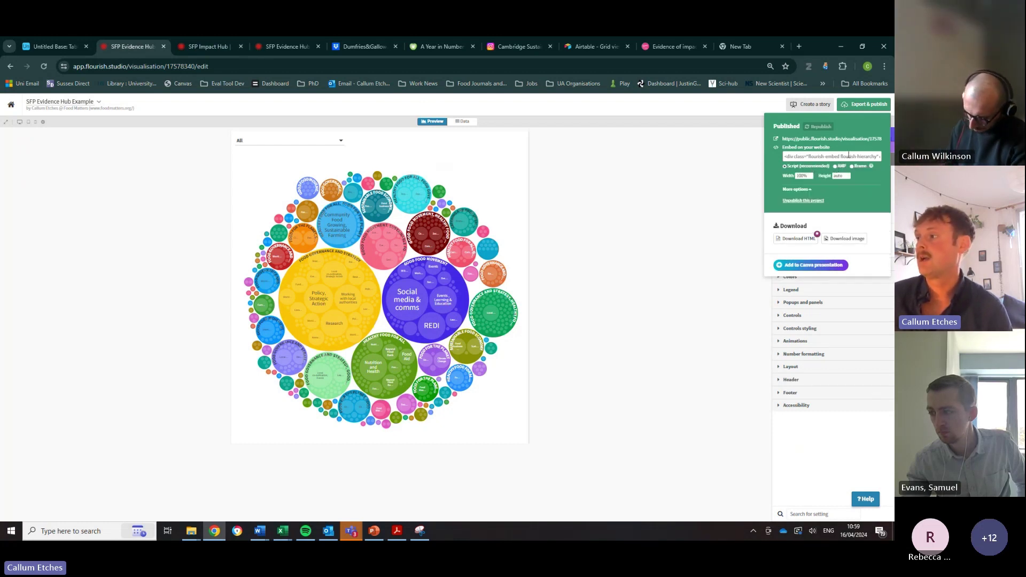
click(839, 156)
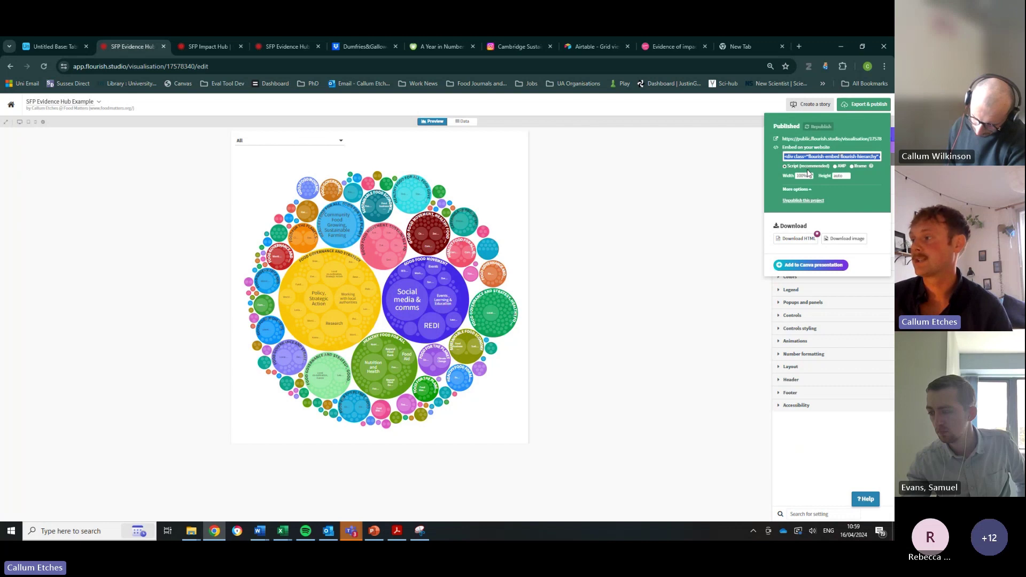
click(837, 167)
click(798, 156)
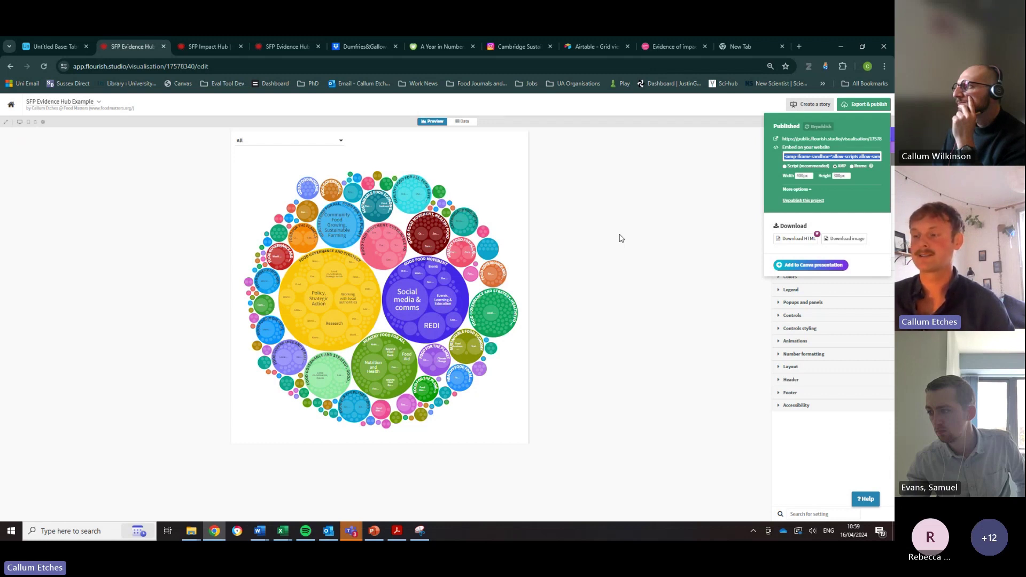
click(541, 223)
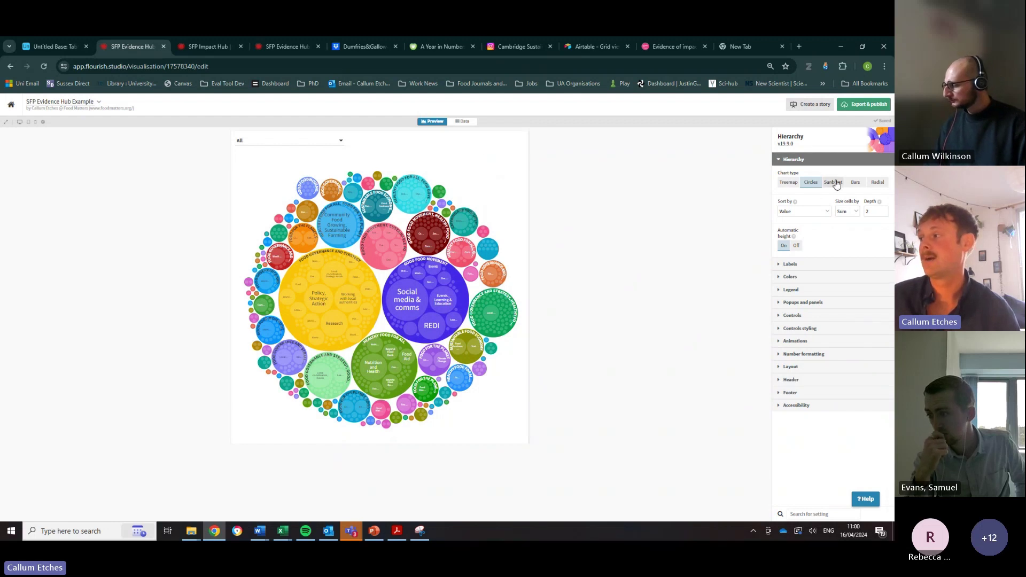
- Change the SFP Evidence Hub Example and SFP Impact Hub charts to Radial and drill into Food Security in the Impact Hub
click(884, 185)
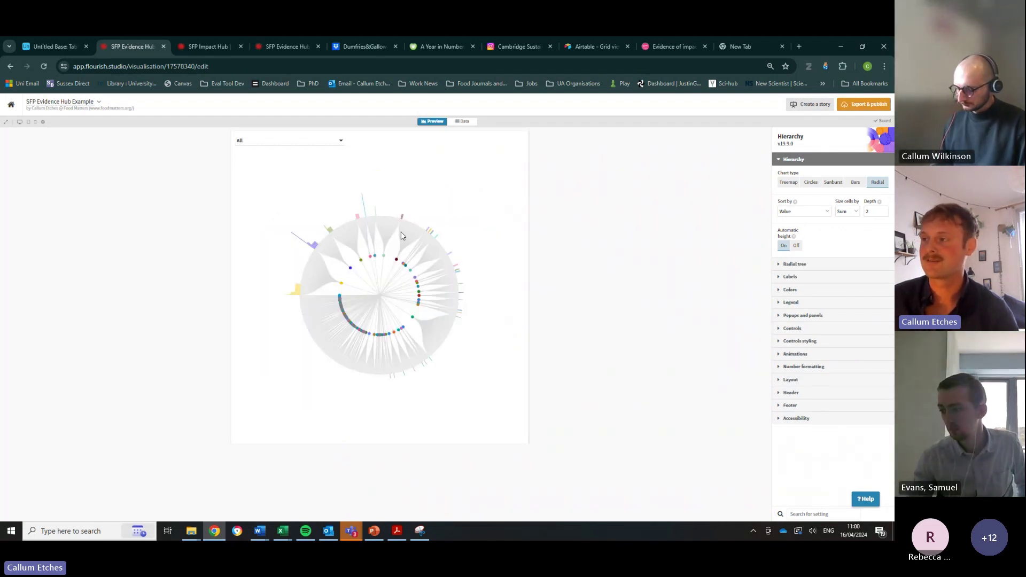
click(216, 46)
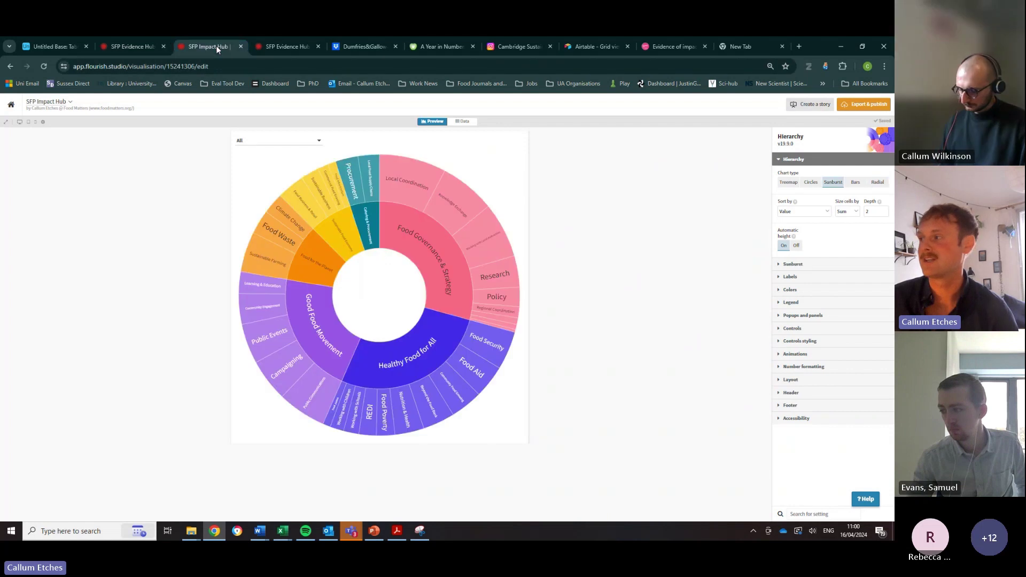
click(877, 183)
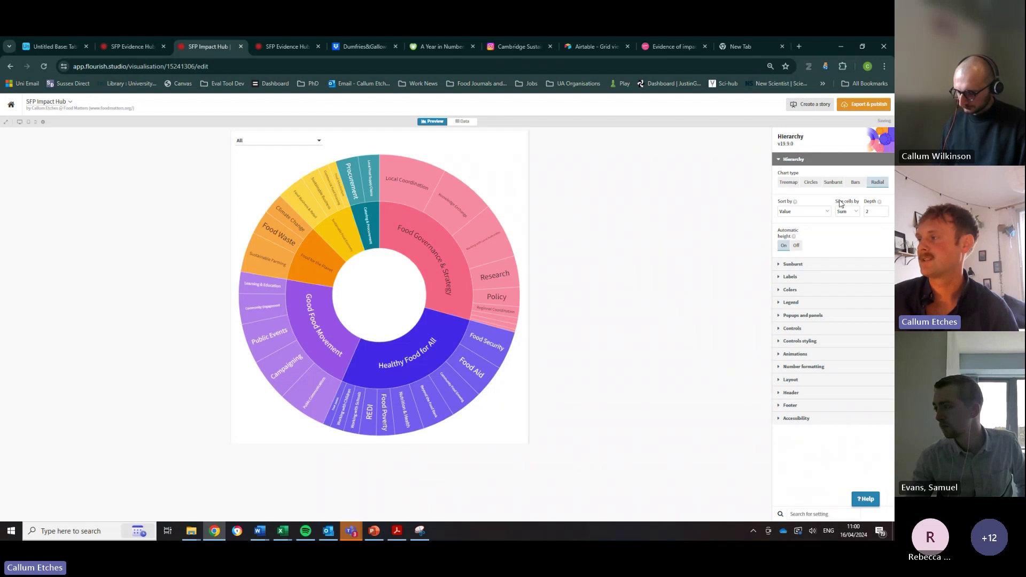
click(873, 182)
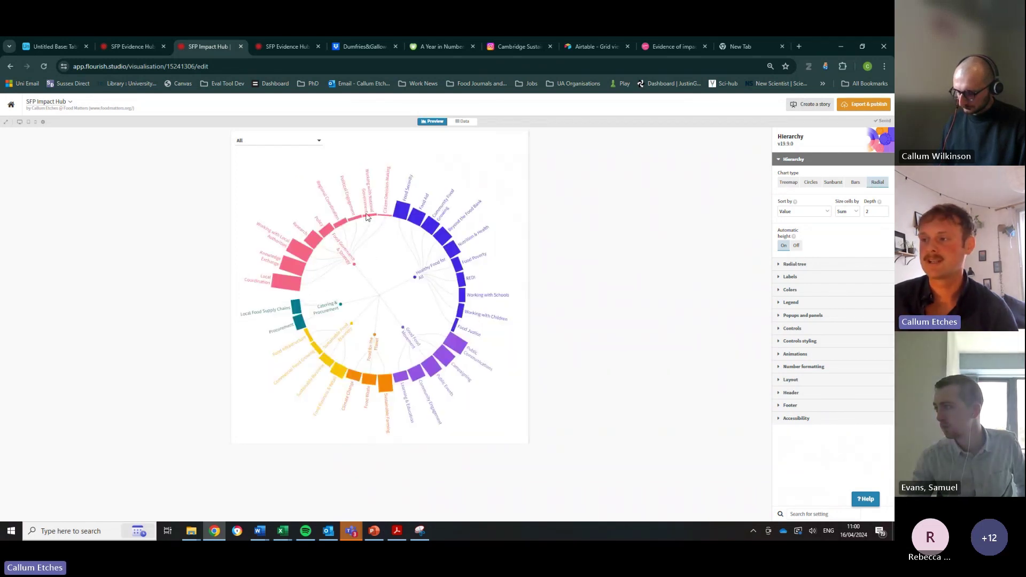
mouse_move(374, 209)
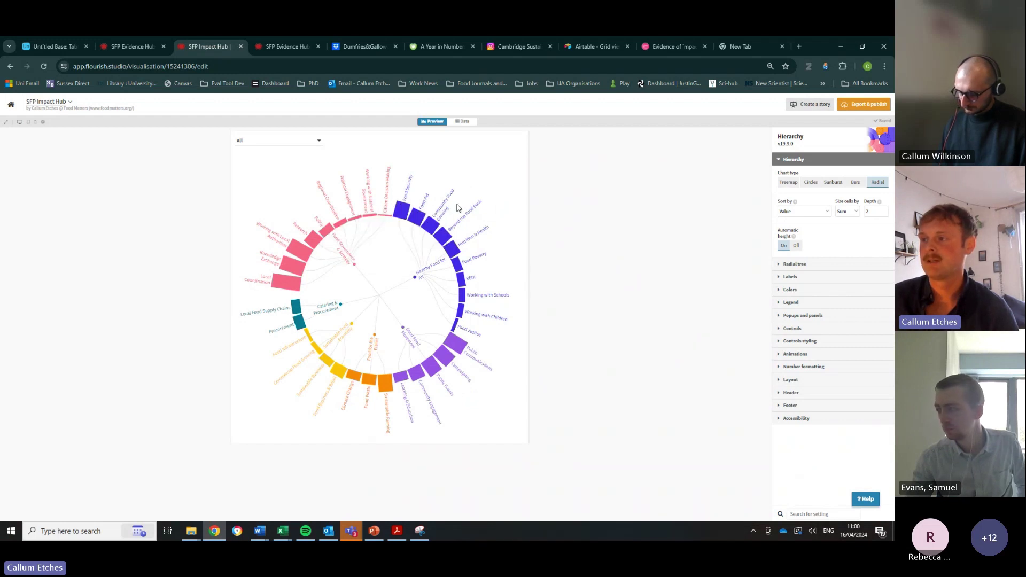
mouse_move(416, 219)
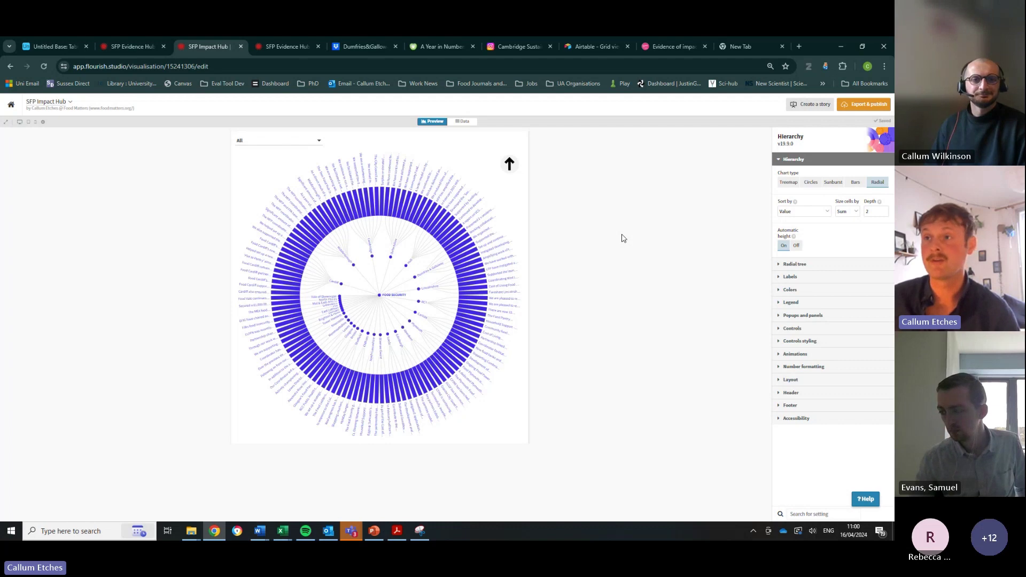
- Review the Airtable evidence table, the radial SFP Evidence Hub Example chart and its published circles page
click(126, 42)
click(46, 47)
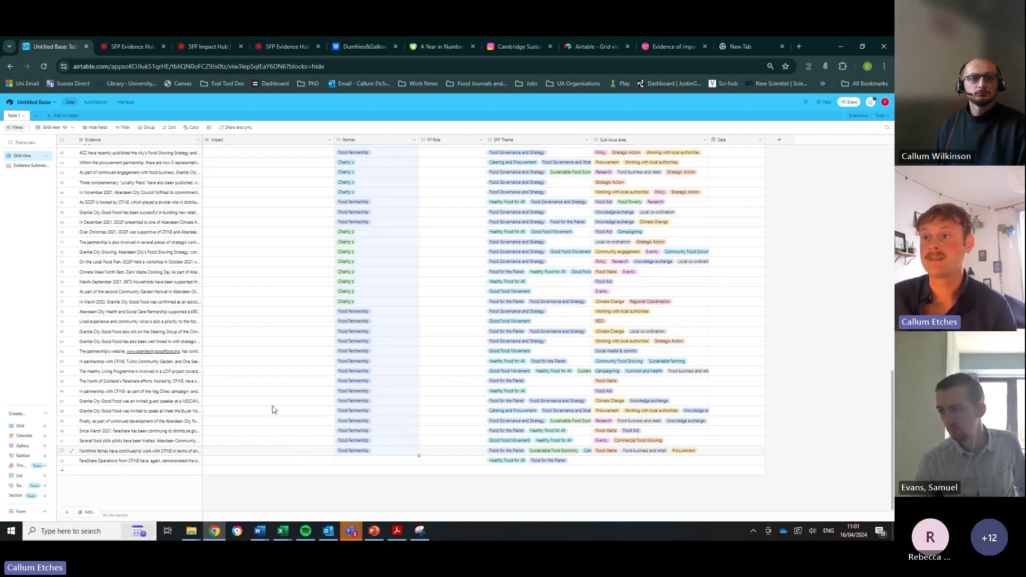
click(123, 45)
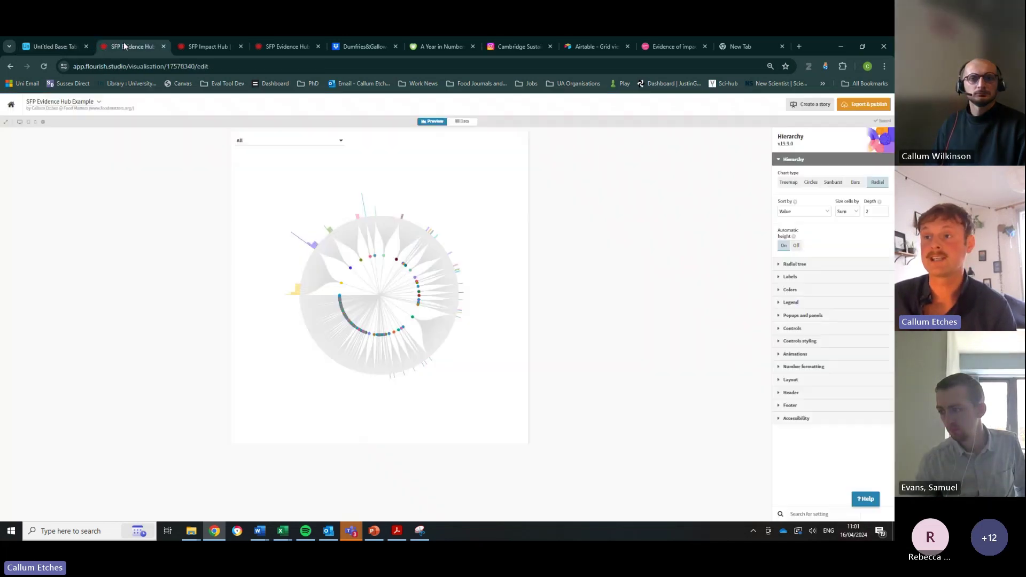
click(281, 49)
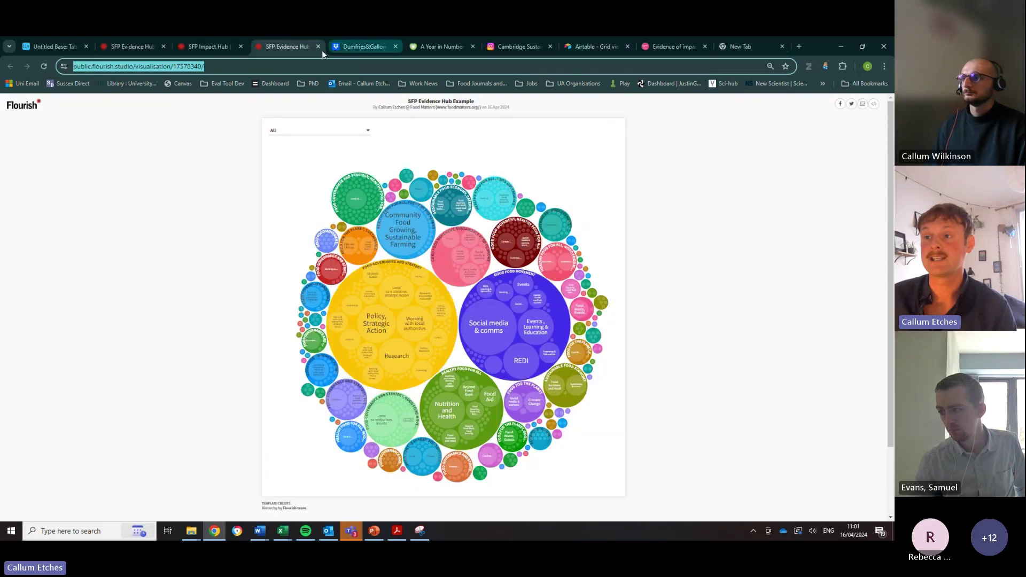
- Switch to the shared Airtable grid view and remove its Beyond Food Bank sub-topic filter
click(613, 47)
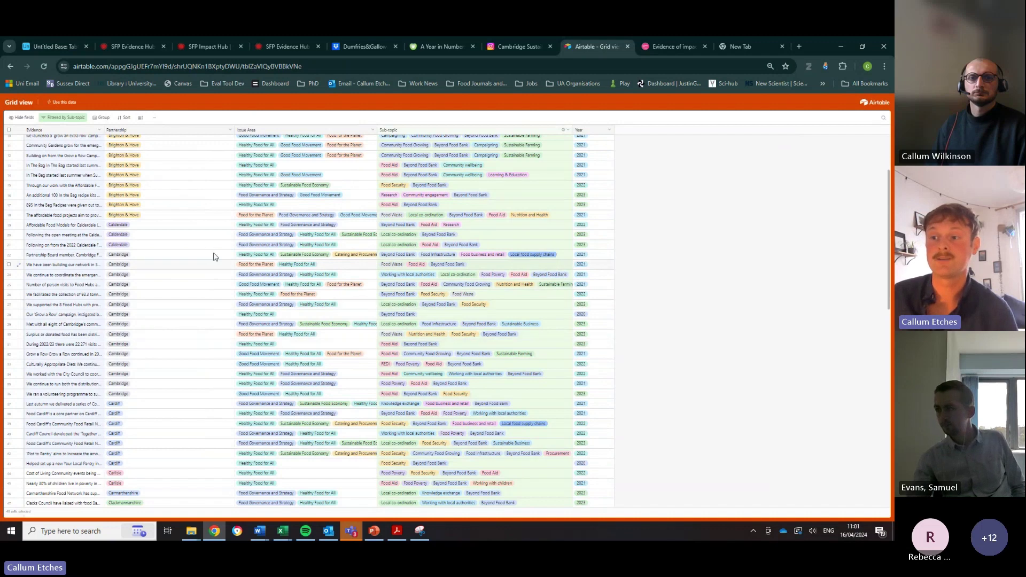
scroll(162, 271, up, 3)
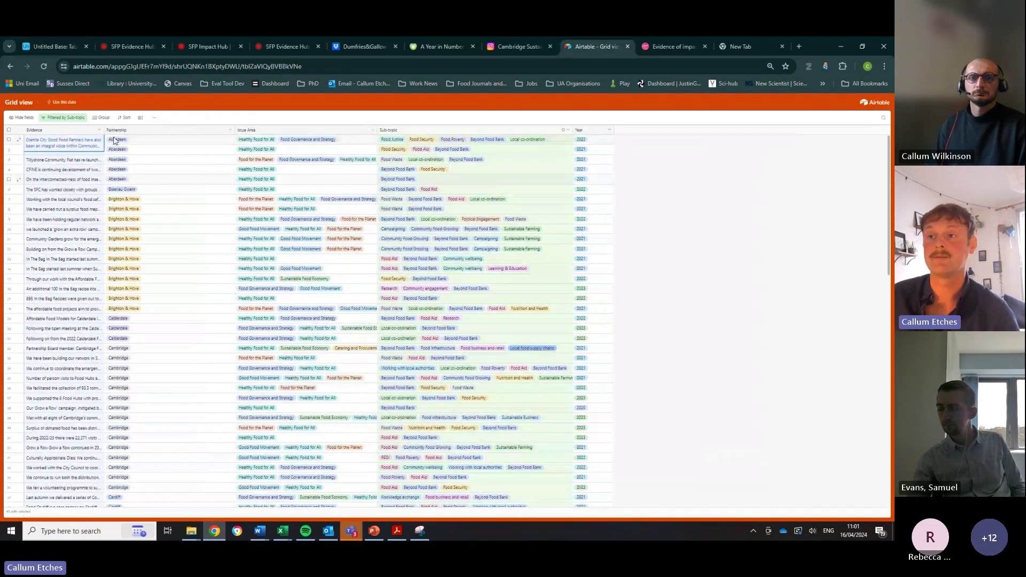
click(88, 122)
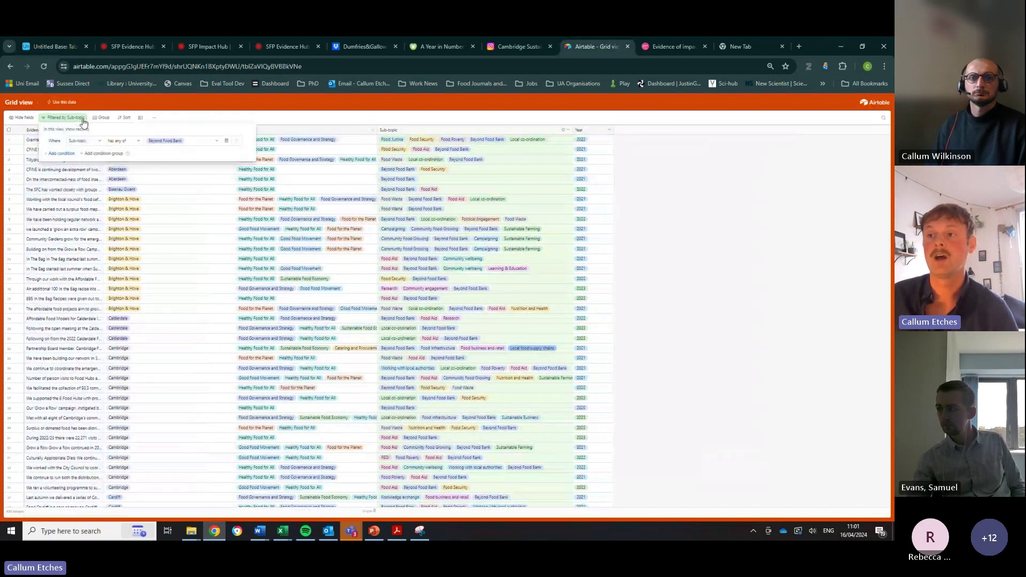
click(231, 146)
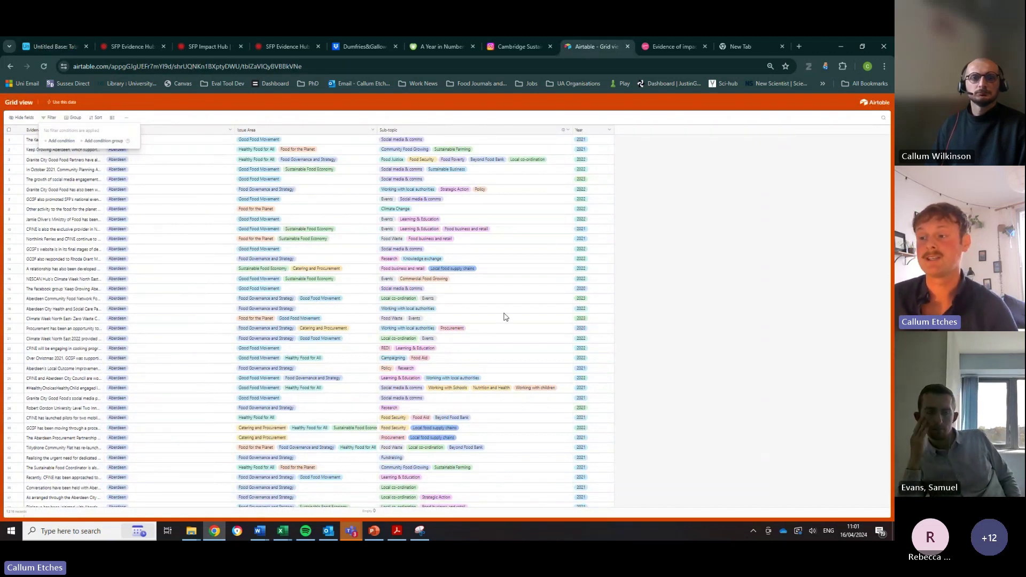
- Return to the SFP Impact Hub project, set its chart type to Sunburst and go back up to the full chart
click(187, 46)
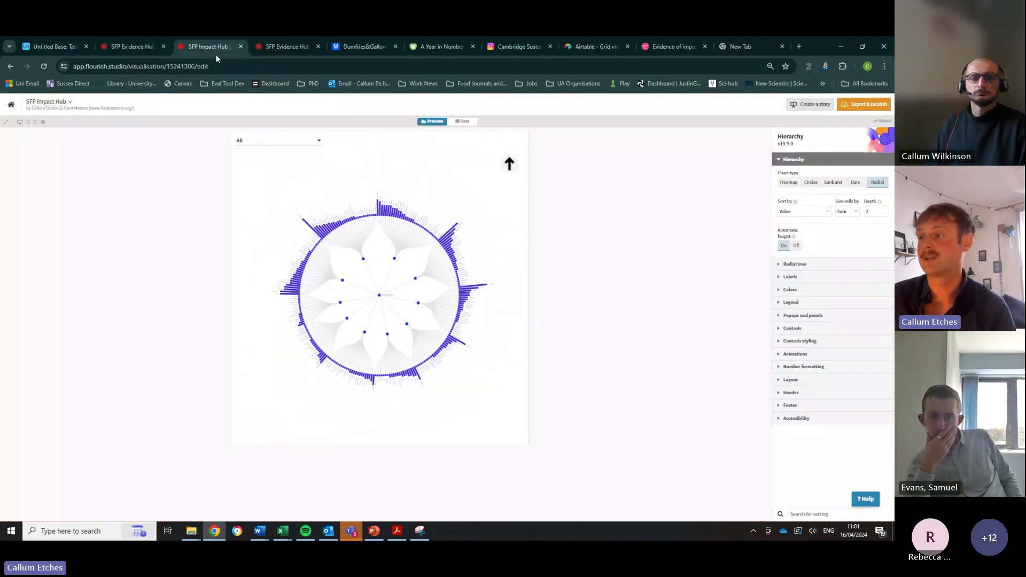
click(837, 182)
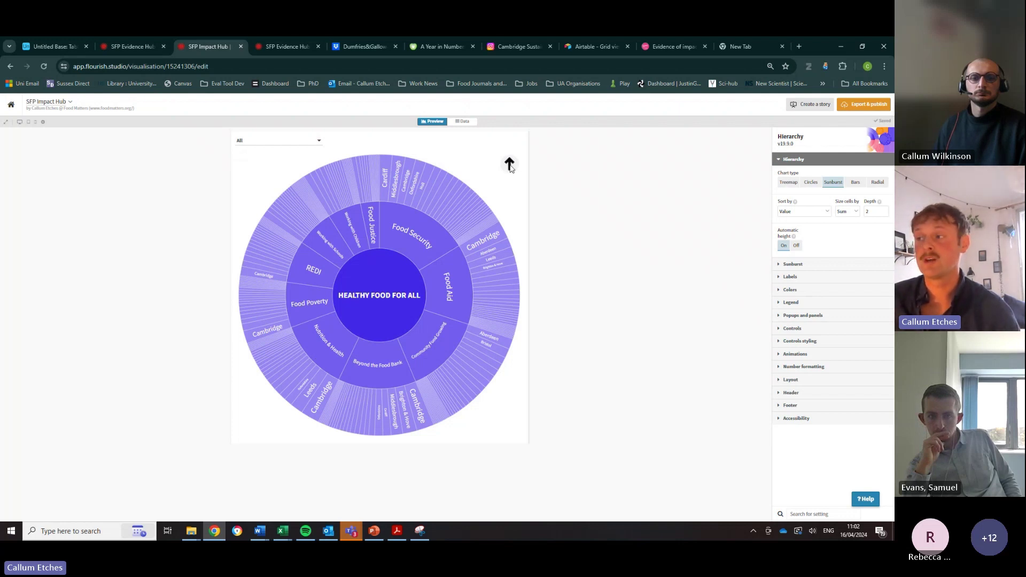
click(509, 165)
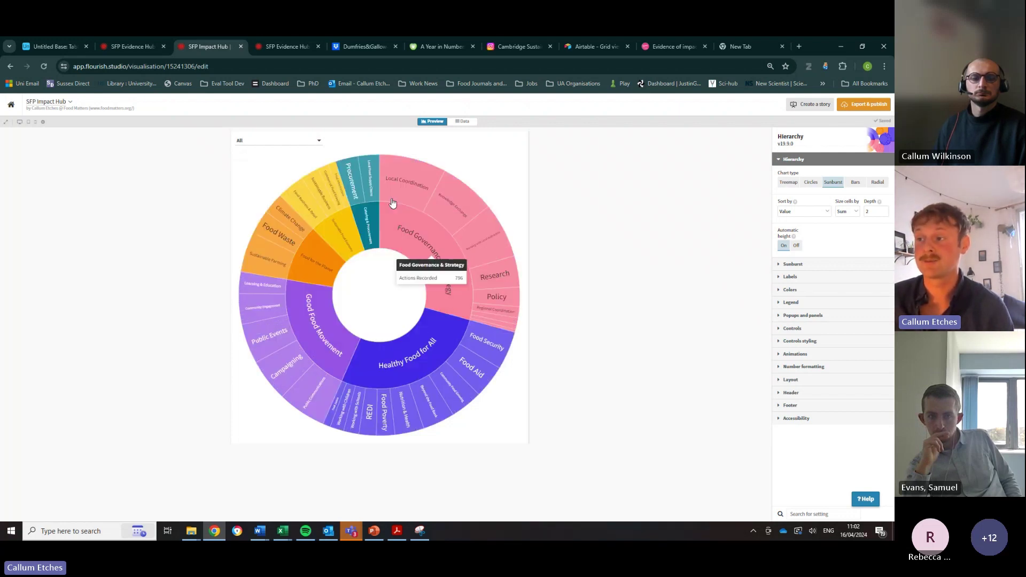
- Inspect the details of the Local Food Supply Chains, Catering & Procurement, Sustainable Business, Healthy Food for All and Food Governance & Strategy segments
mouse_move(362, 172)
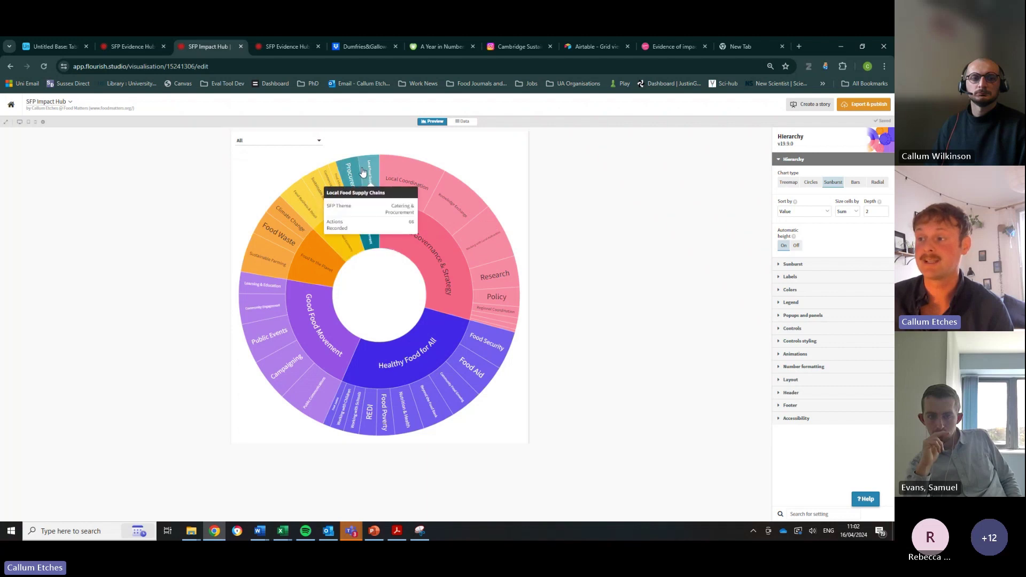
mouse_move(373, 247)
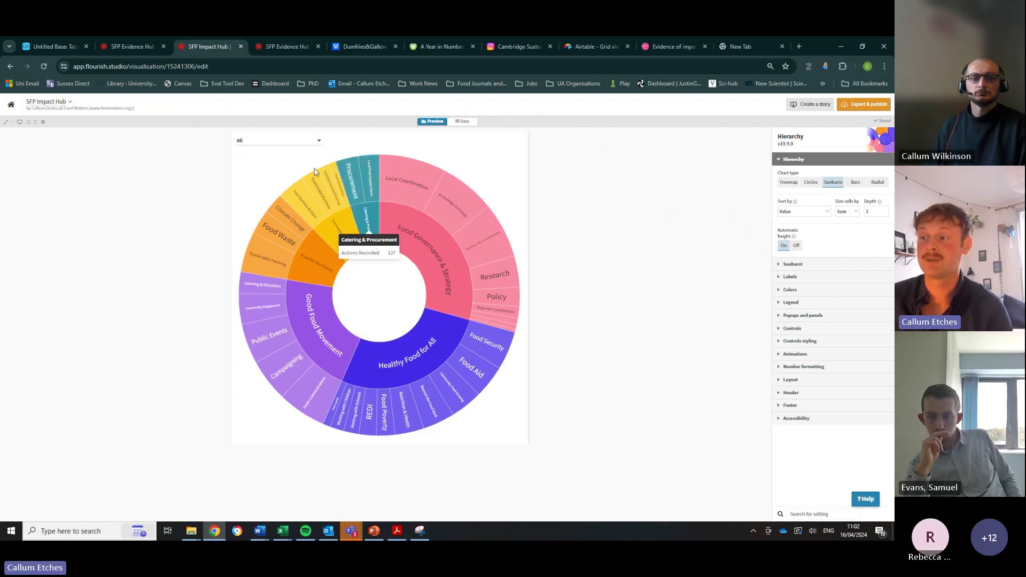
mouse_move(338, 233)
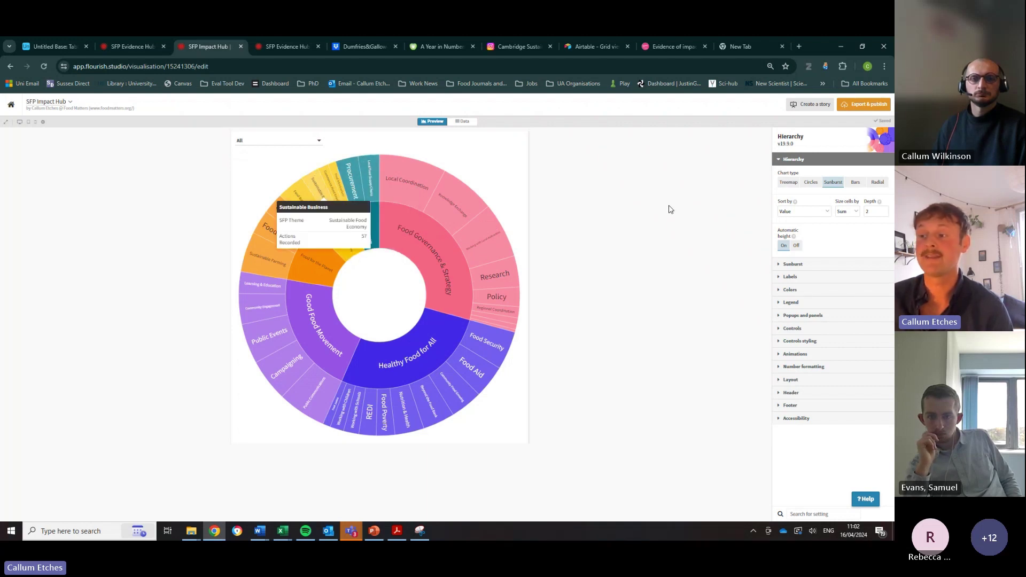
mouse_move(422, 356)
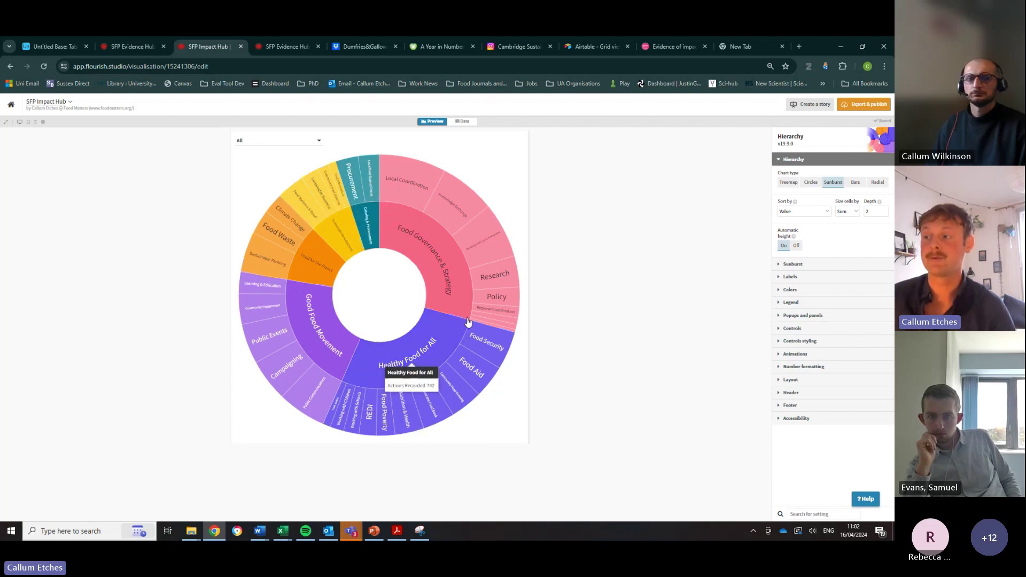
mouse_move(439, 278)
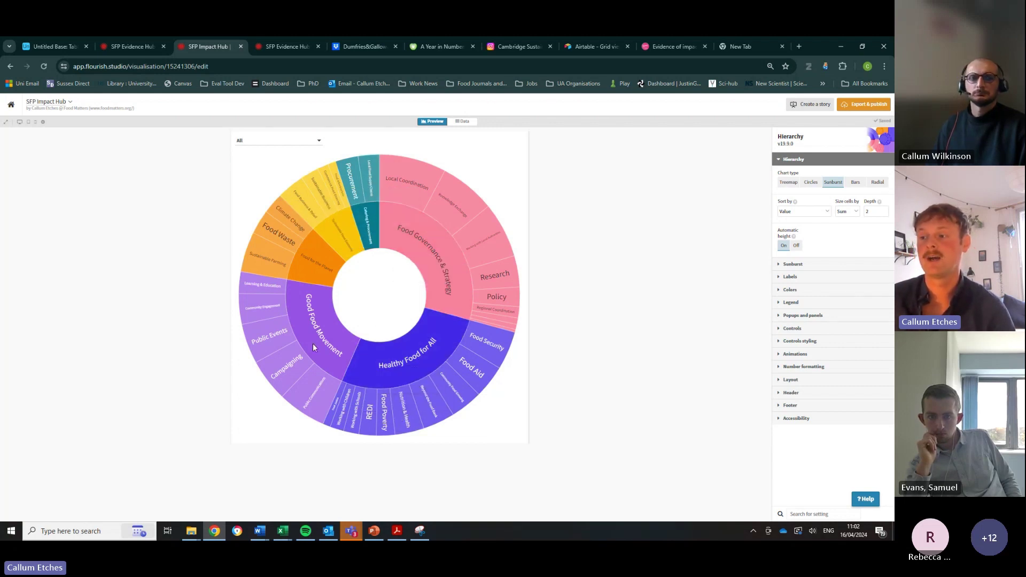